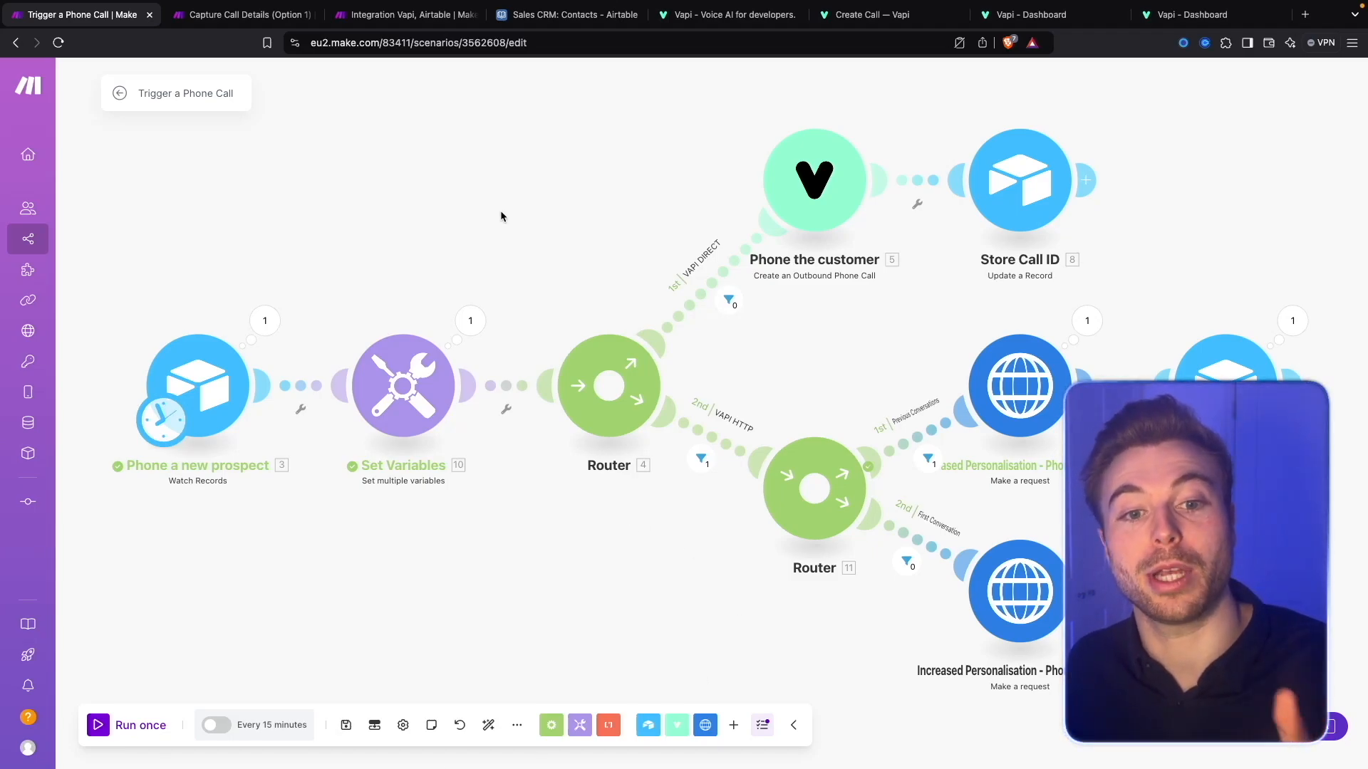
Look over the Vapi website, the Capture Call Details scenario, and the blueprint import option in the Trigger a Phone Call scenario.
{"action": "left_click", "coordinate": [755, 14]}
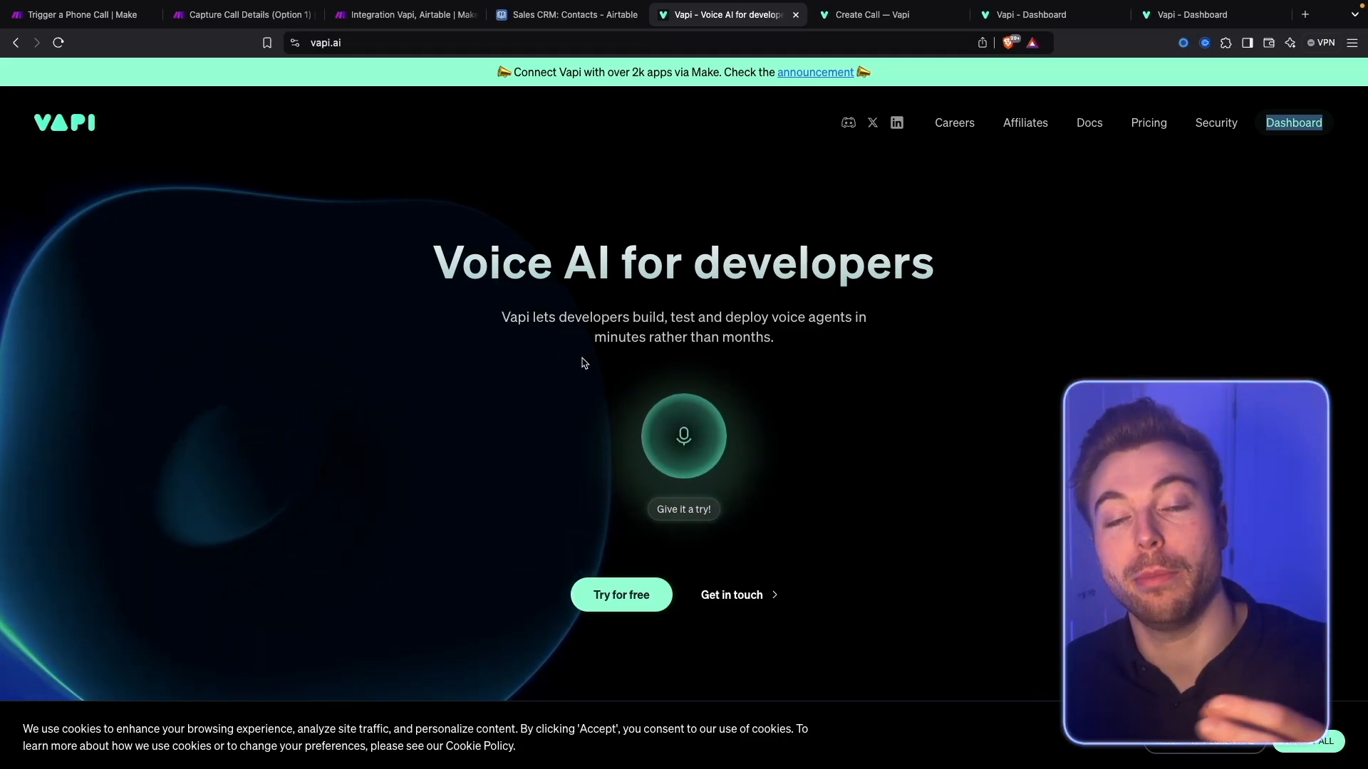
{"action": "left_click", "coordinate": [245, 15]}
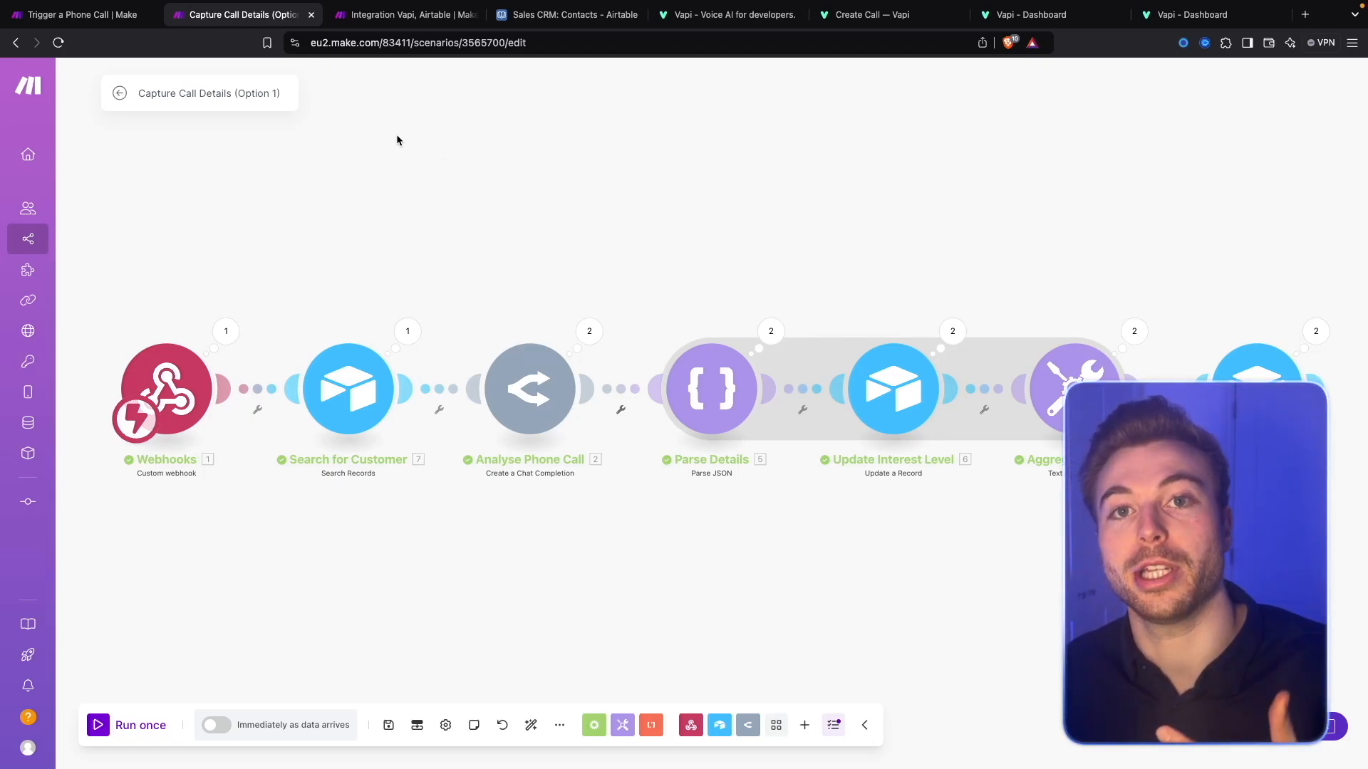
{"action": "left_click", "coordinate": [122, 14]}
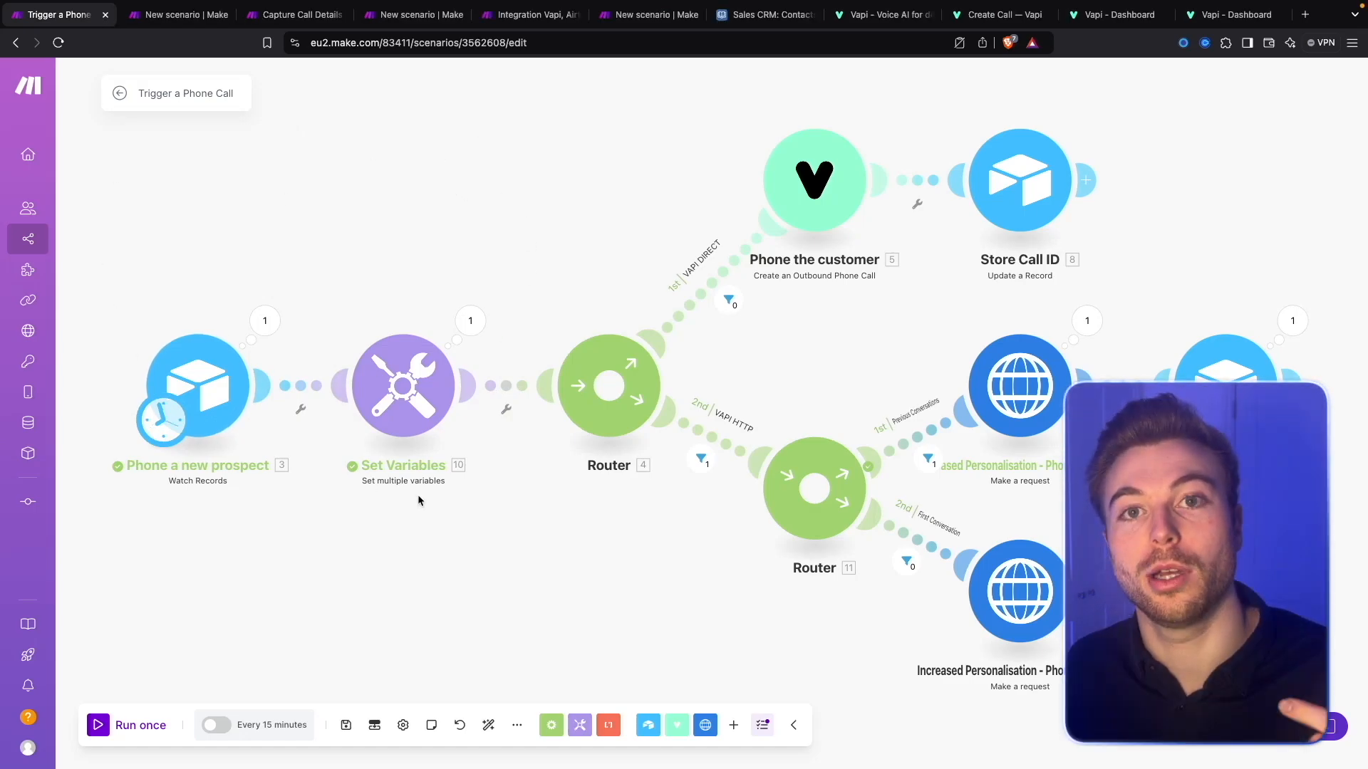
{"action": "left_click", "coordinate": [517, 725]}
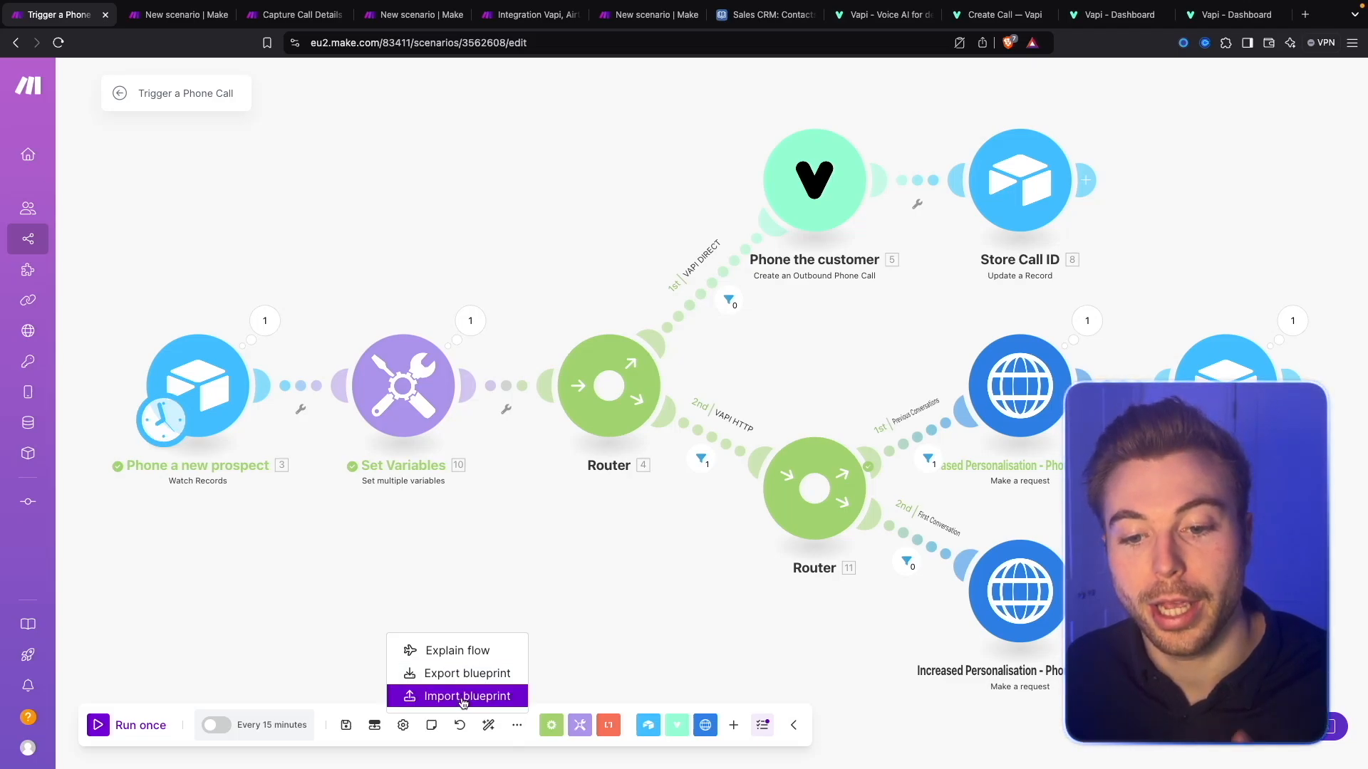
{"action": "left_click", "coordinate": [509, 560]}
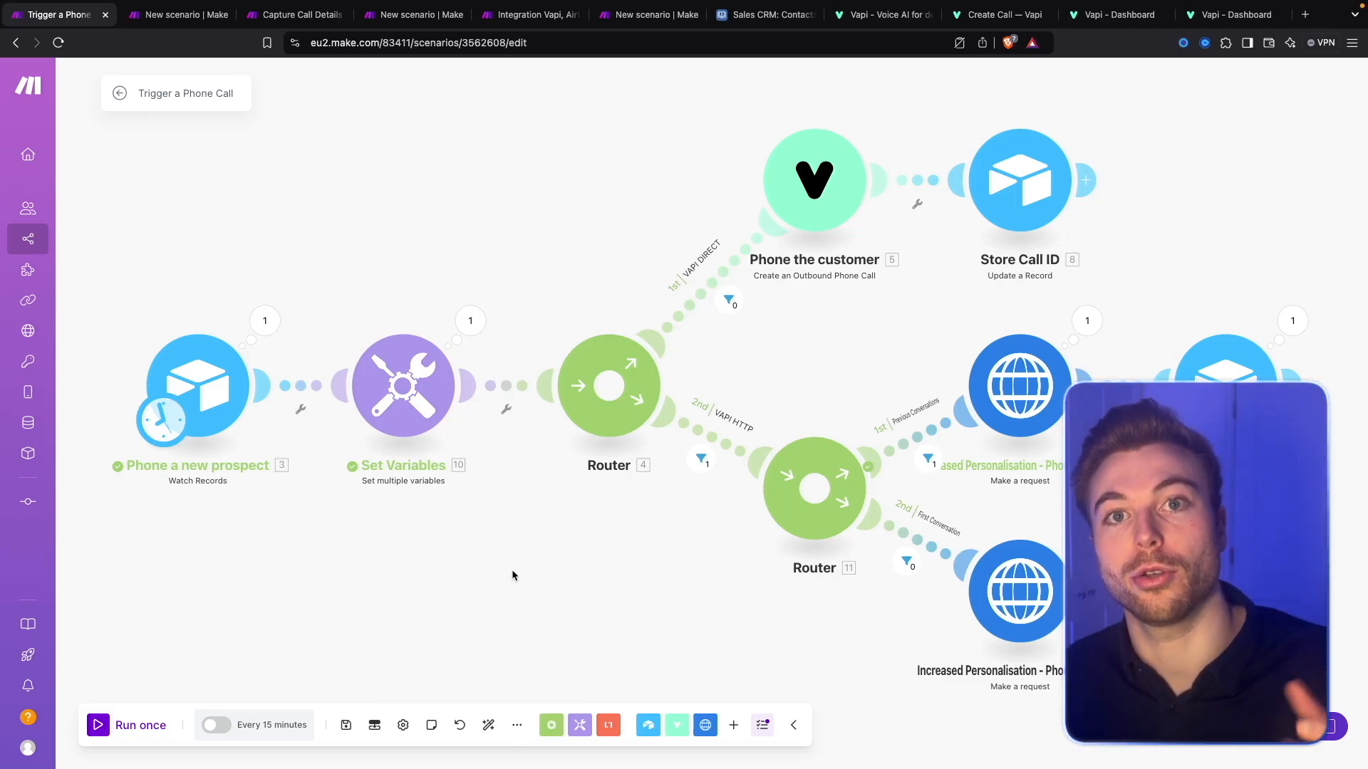
Add an Airtable Watch Records module as the trigger of the new scenario.
{"action": "left_click", "coordinate": [203, 15]}
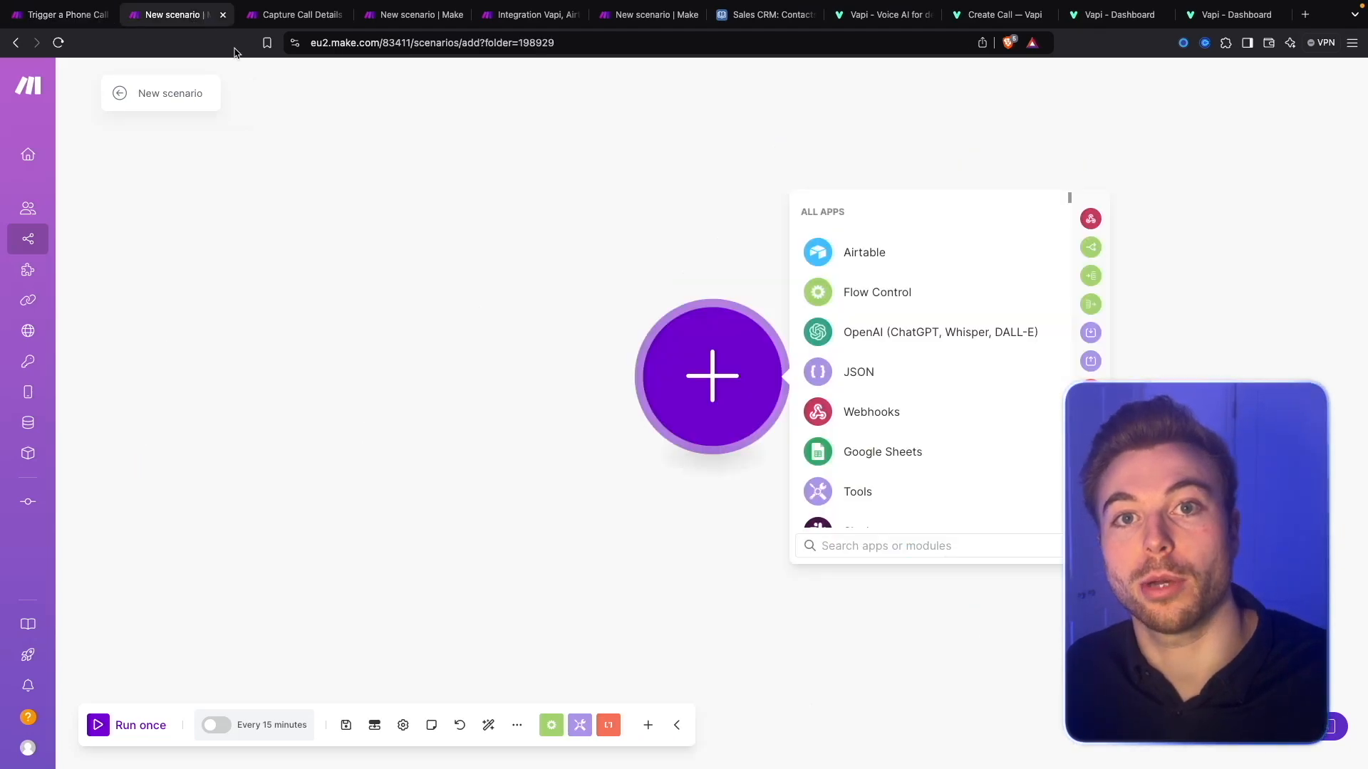
{"action": "left_click", "coordinate": [875, 258]}
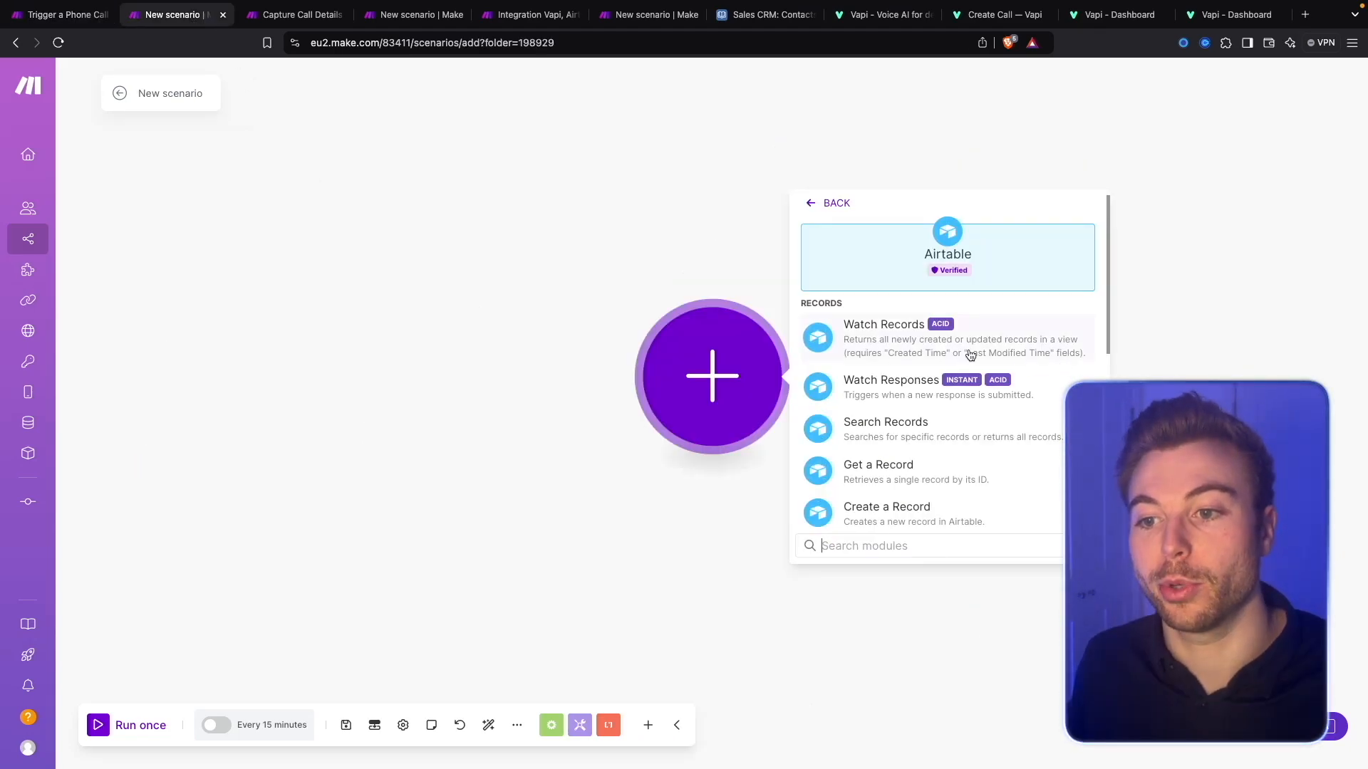
{"action": "left_click", "coordinate": [918, 352]}
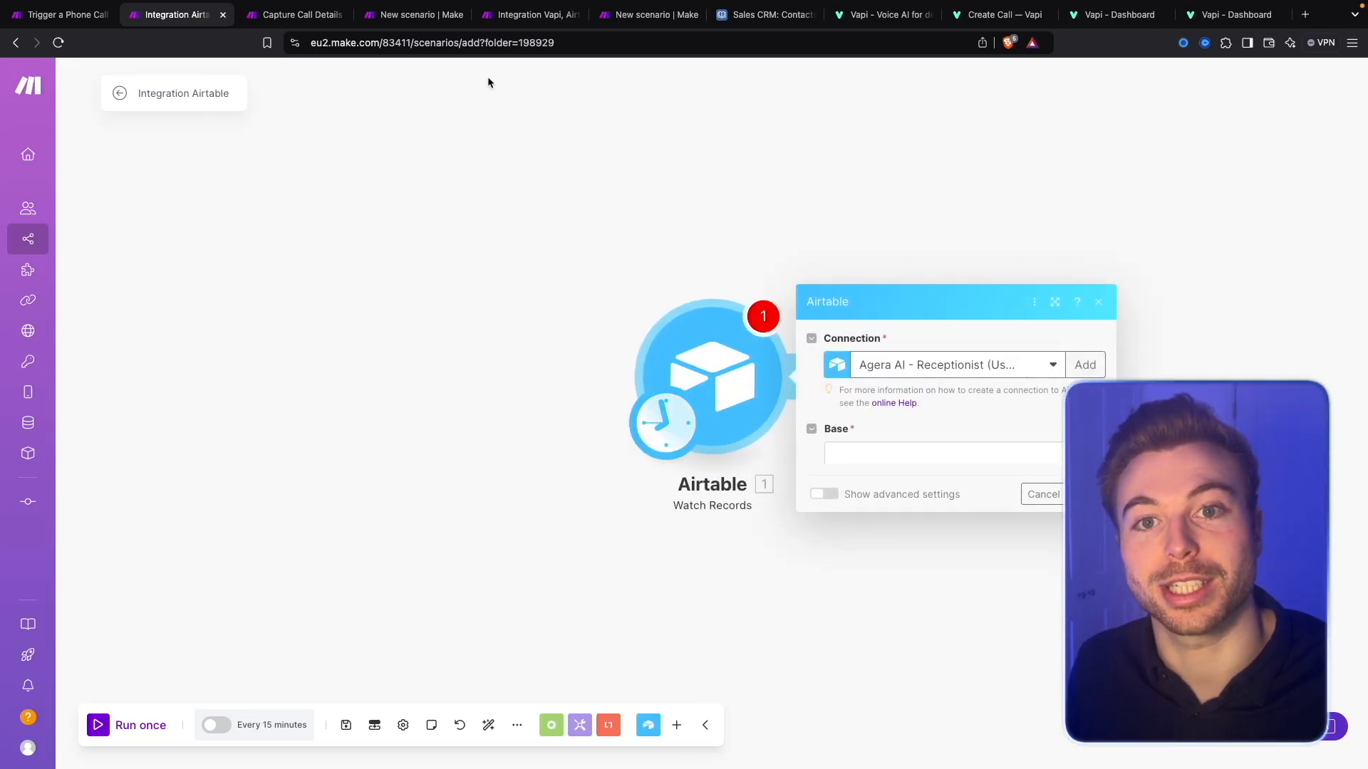
Examine the Contacts table of the Airtable Sales CRM base, from the contact details through to the AI call, notes and date columns.
{"action": "left_click", "coordinate": [766, 14]}
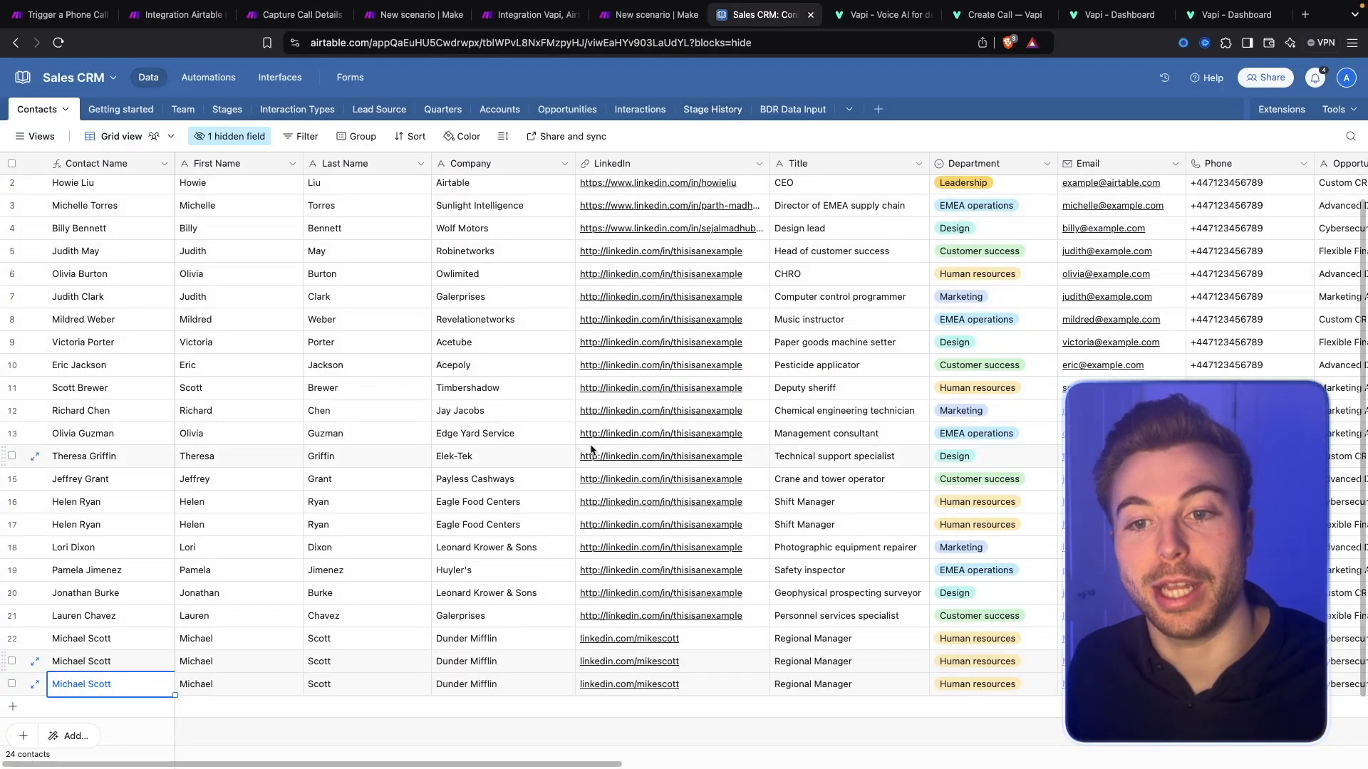
{"action": "scroll", "coordinate": [574, 436], "scroll_direction": "up", "scroll_amount": 1}
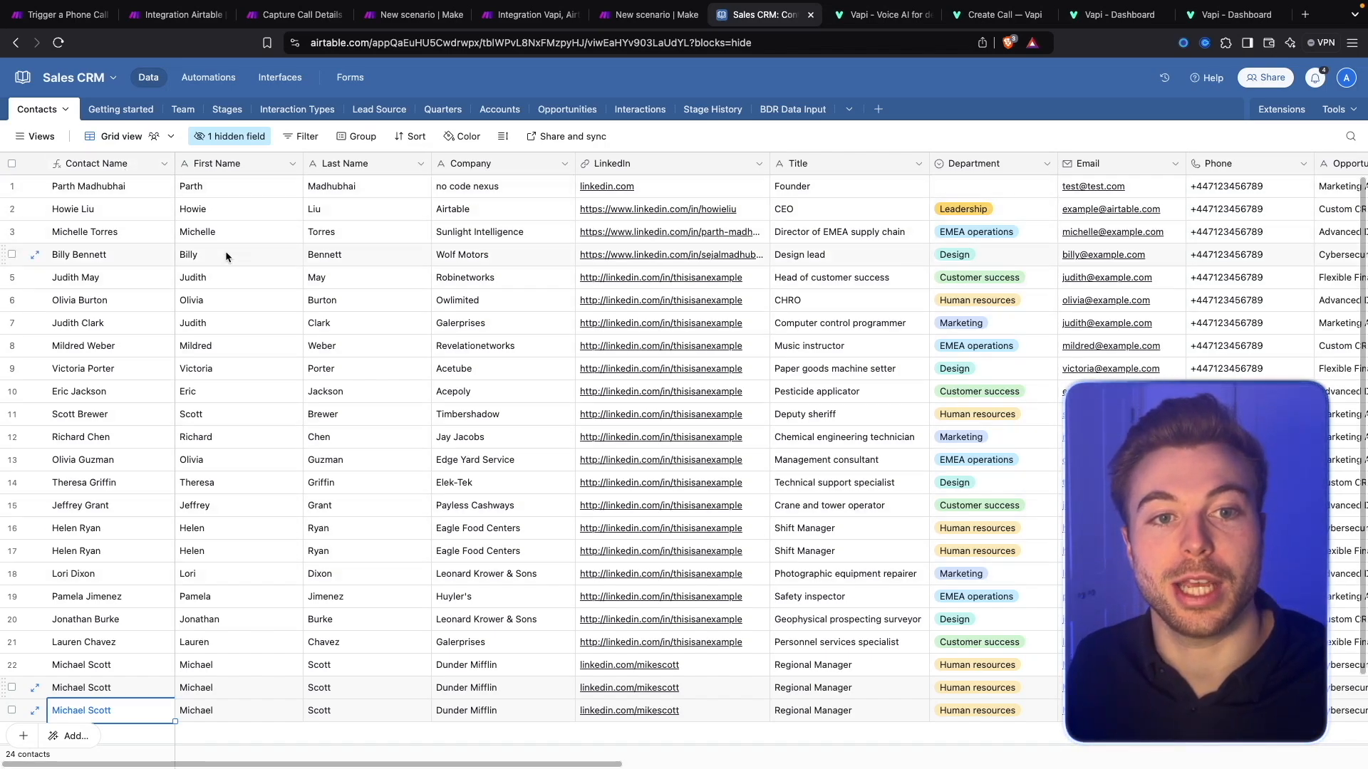
{"action": "left_click_drag", "start_coordinate": [537, 762], "coordinate": [743, 764]}
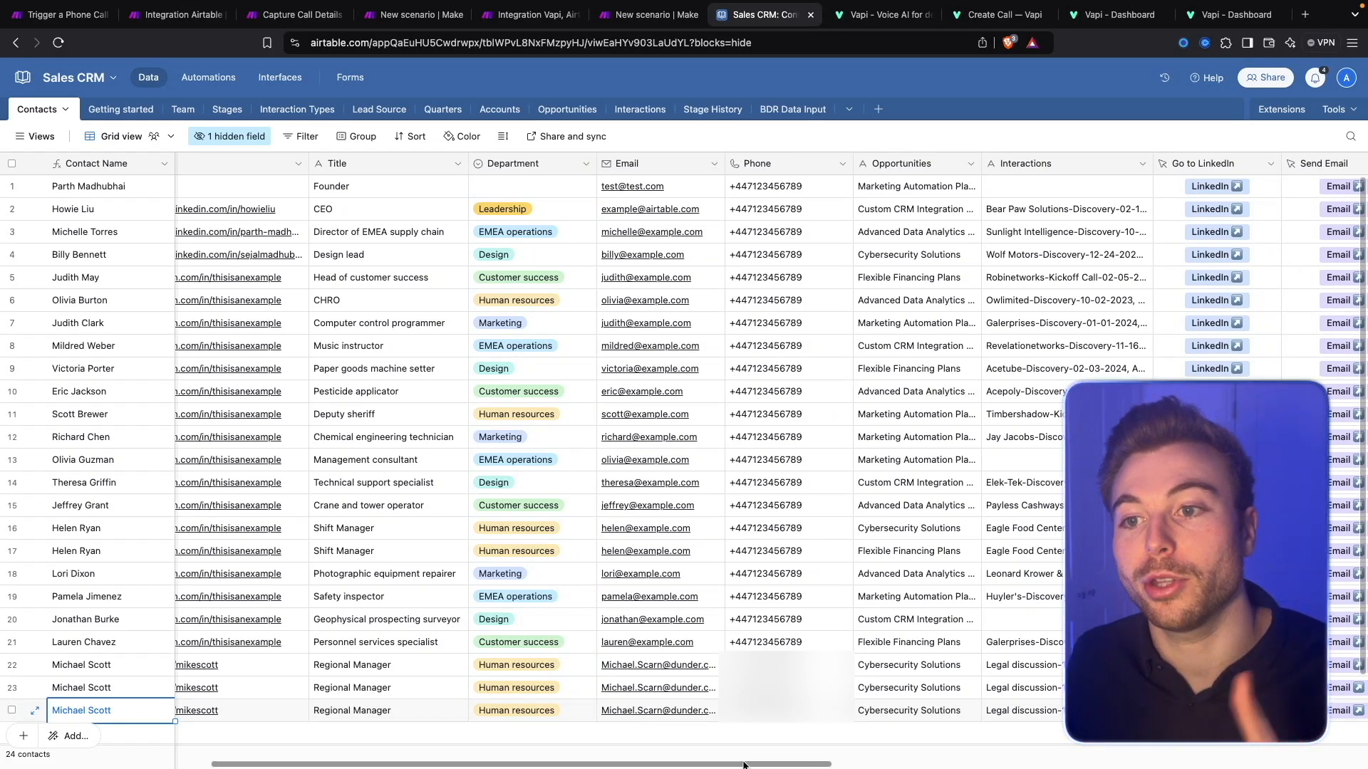
{"action": "left_click_drag", "start_coordinate": [744, 765], "coordinate": [797, 764]}
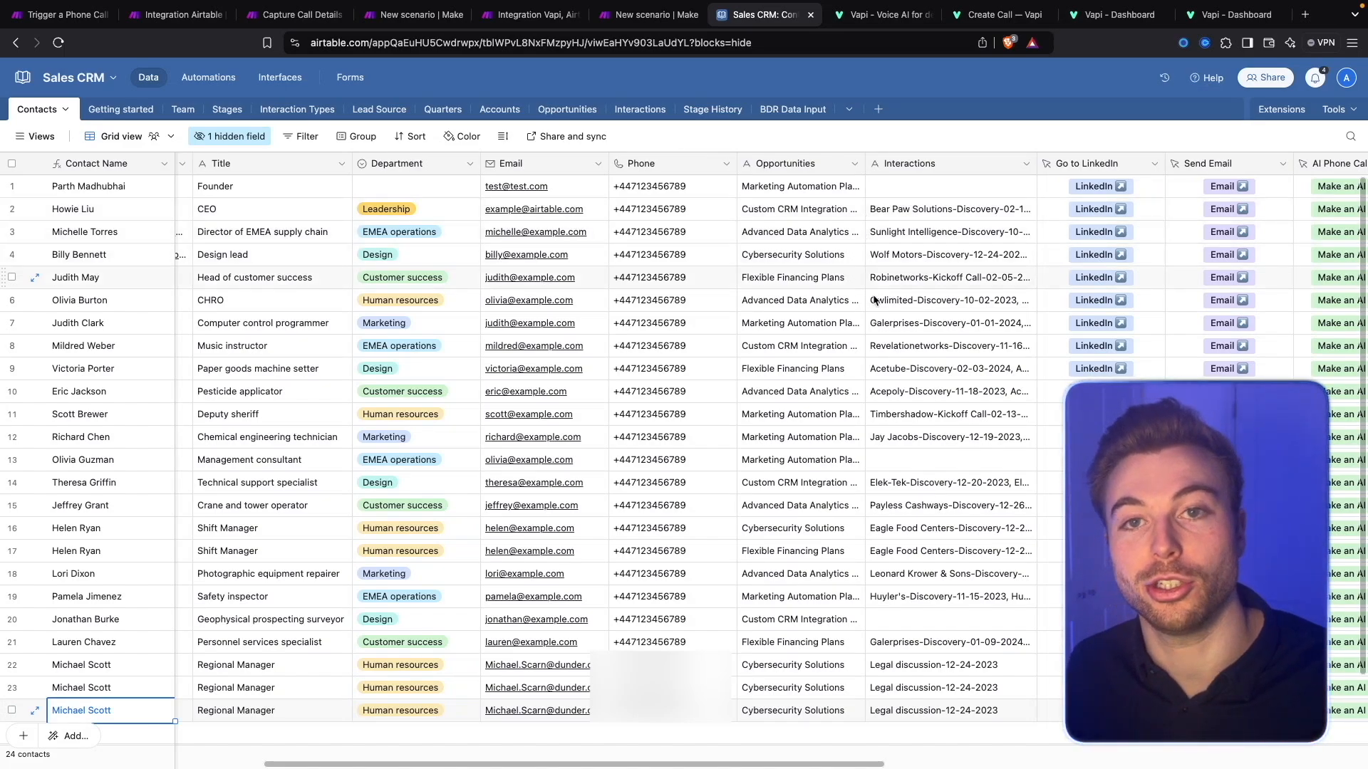
{"action": "left_click_drag", "start_coordinate": [842, 765], "coordinate": [1120, 766]}
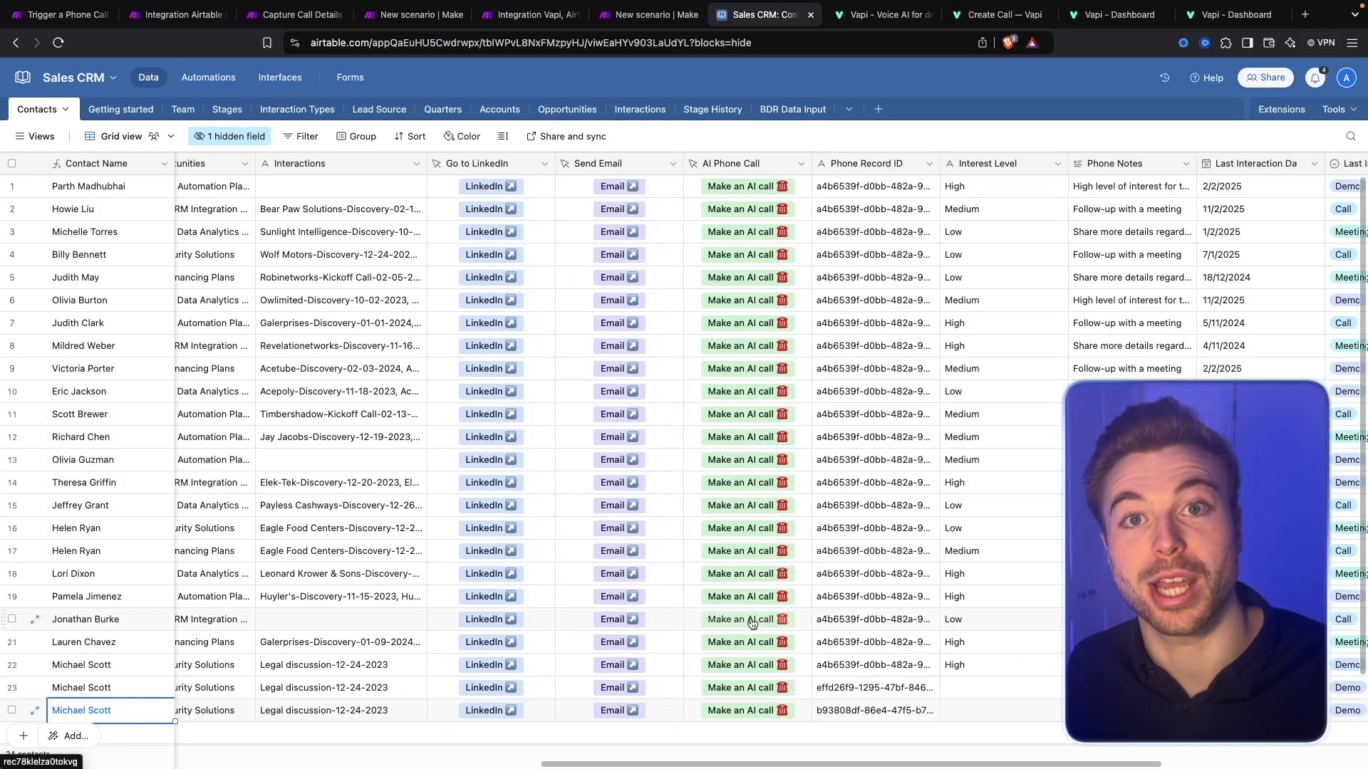
{"action": "left_click_drag", "start_coordinate": [832, 764], "coordinate": [994, 764]}
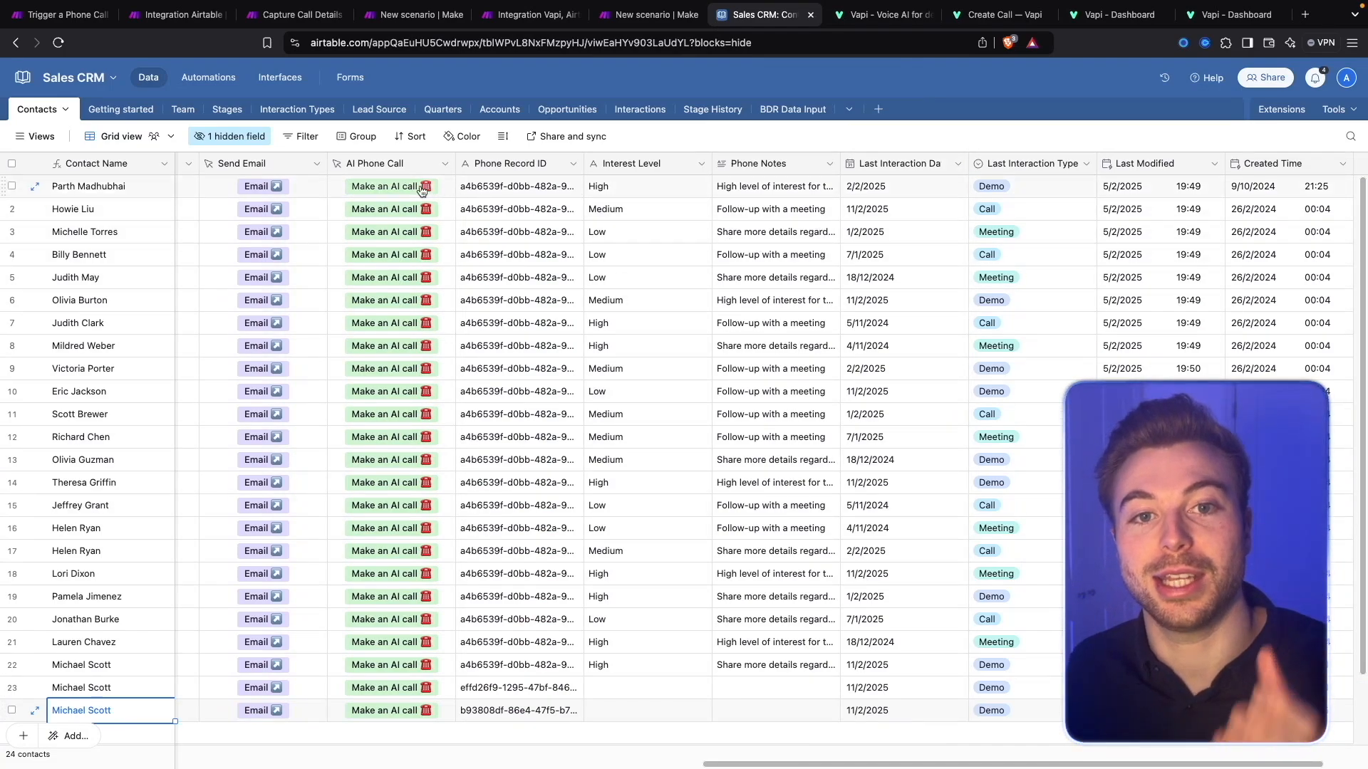
Choose the AI Sales Phone Agent connection for the Airtable trigger and go through adding a connection of type Airtable OAuth.
{"action": "left_click", "coordinate": [181, 22]}
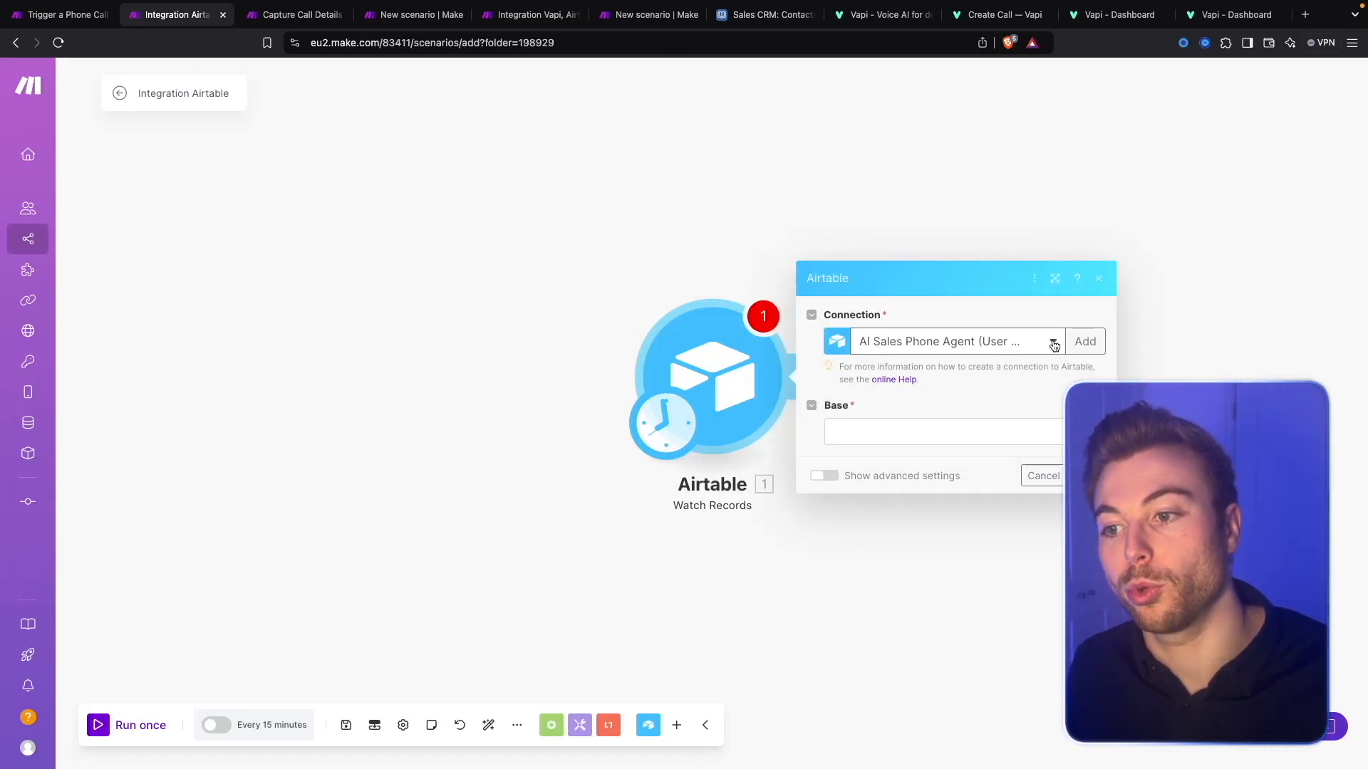
{"action": "left_click", "coordinate": [1085, 341]}
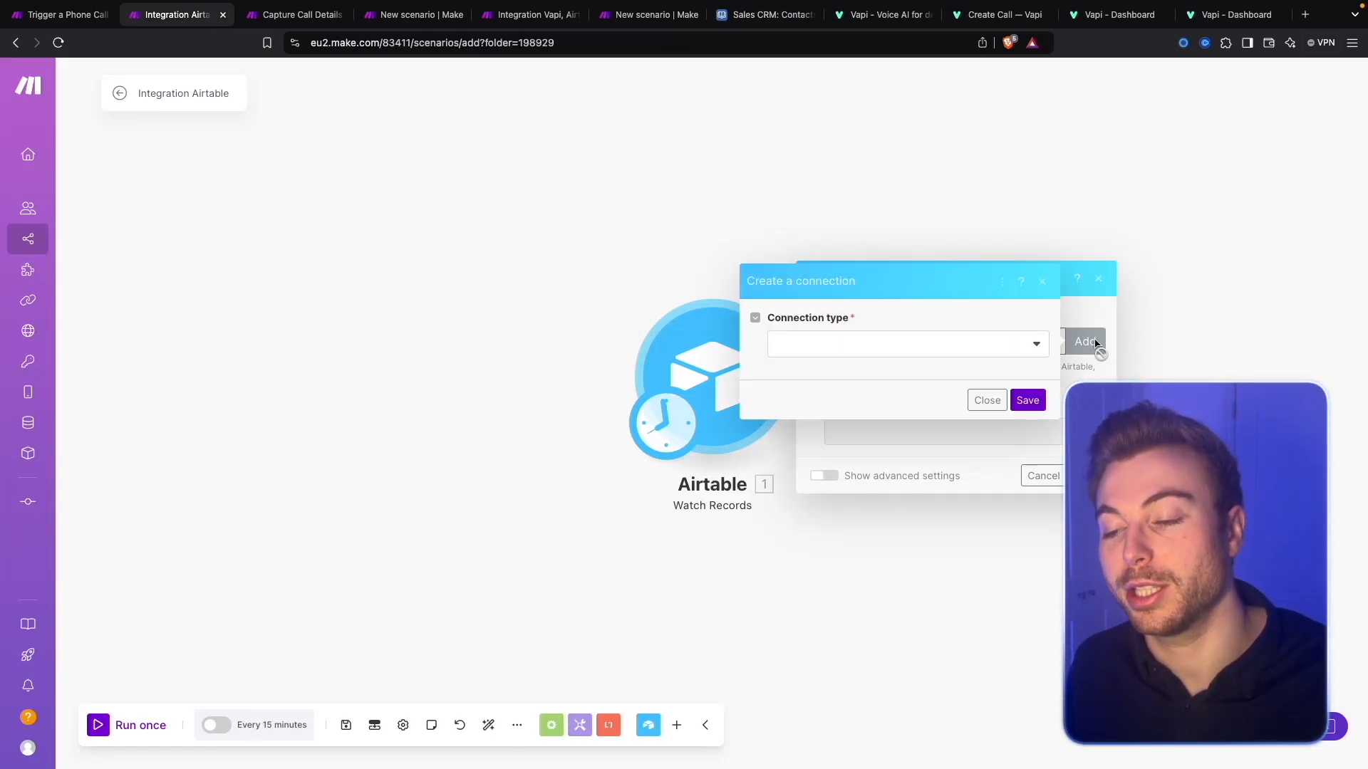
{"action": "left_click", "coordinate": [1032, 345]}
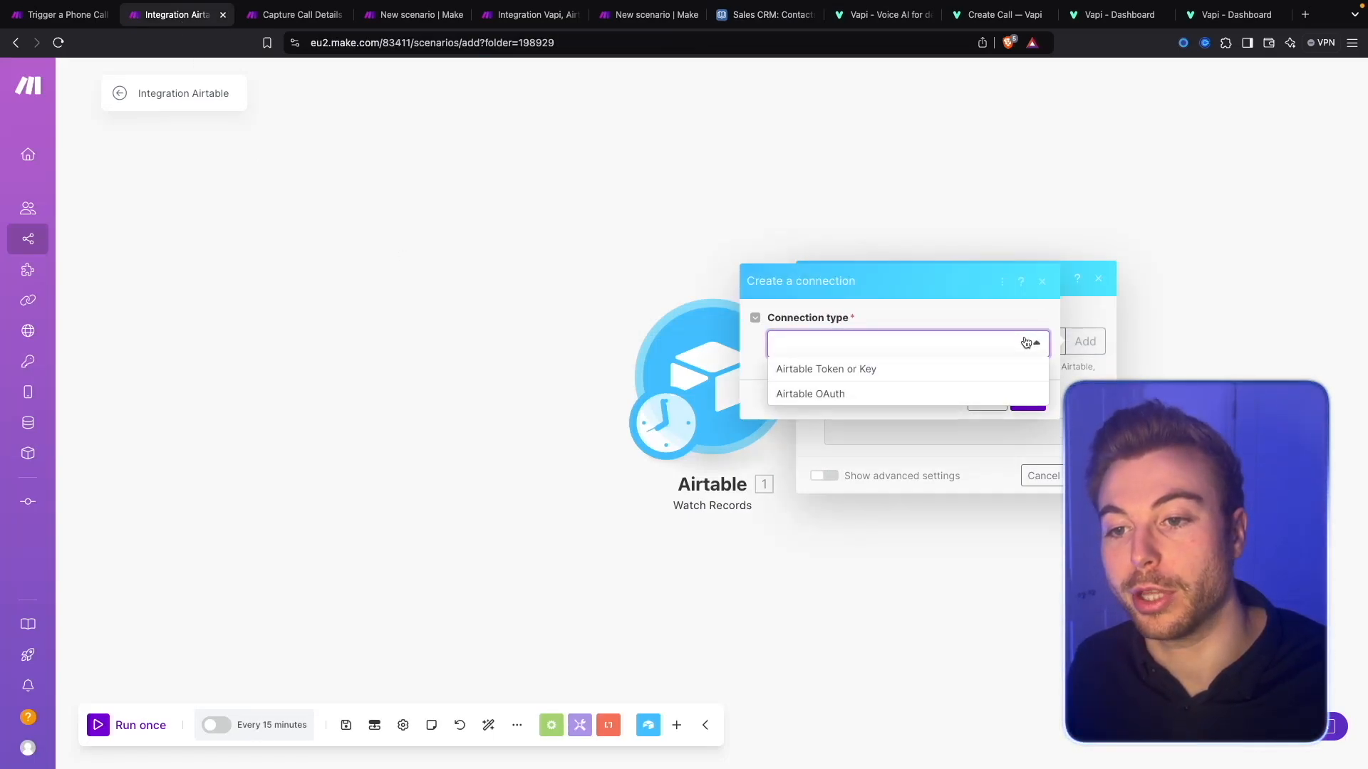
{"action": "left_click", "coordinate": [853, 396]}
{"action": "left_click", "coordinate": [1027, 429]}
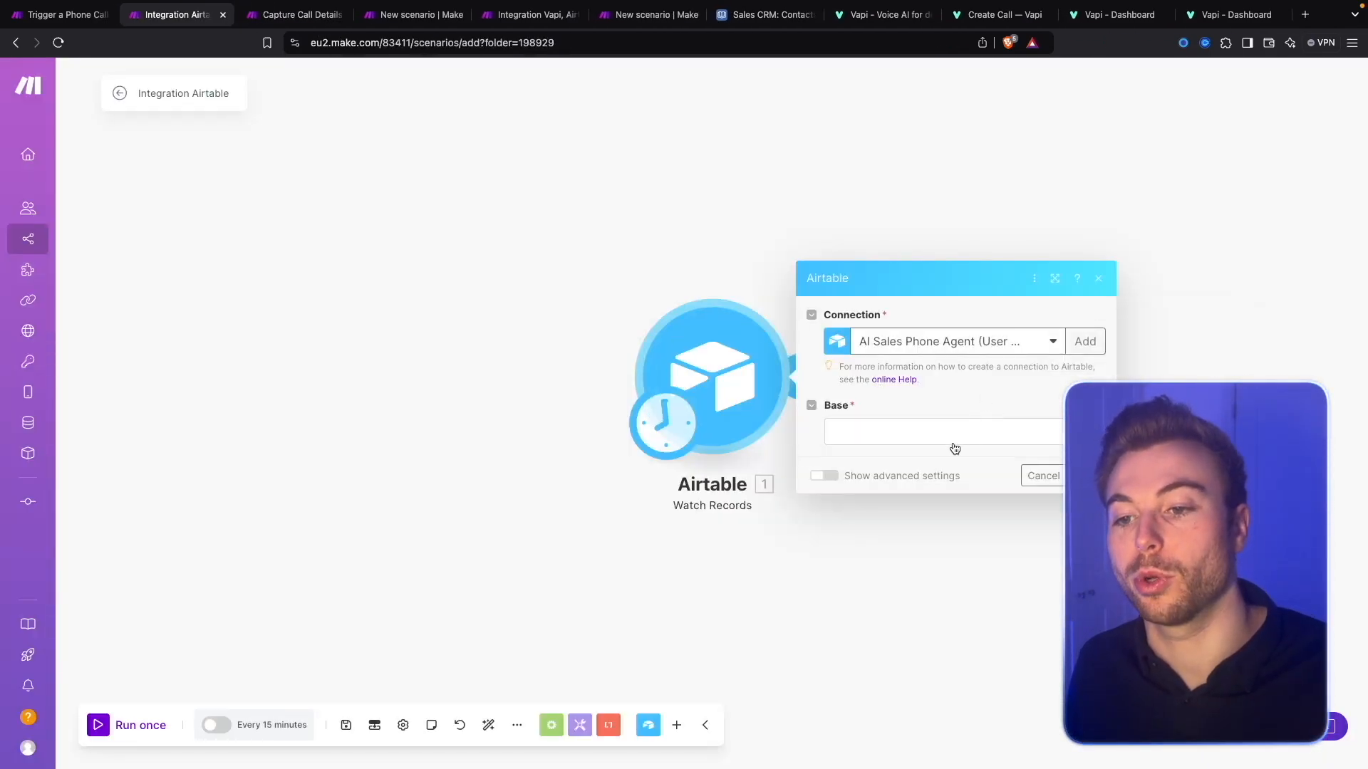
Check the base name in Airtable and set the trigger's base to Sales CRM and its table to Contacts.
{"action": "left_click", "coordinate": [955, 431]}
{"action": "left_click", "coordinate": [766, 14]}
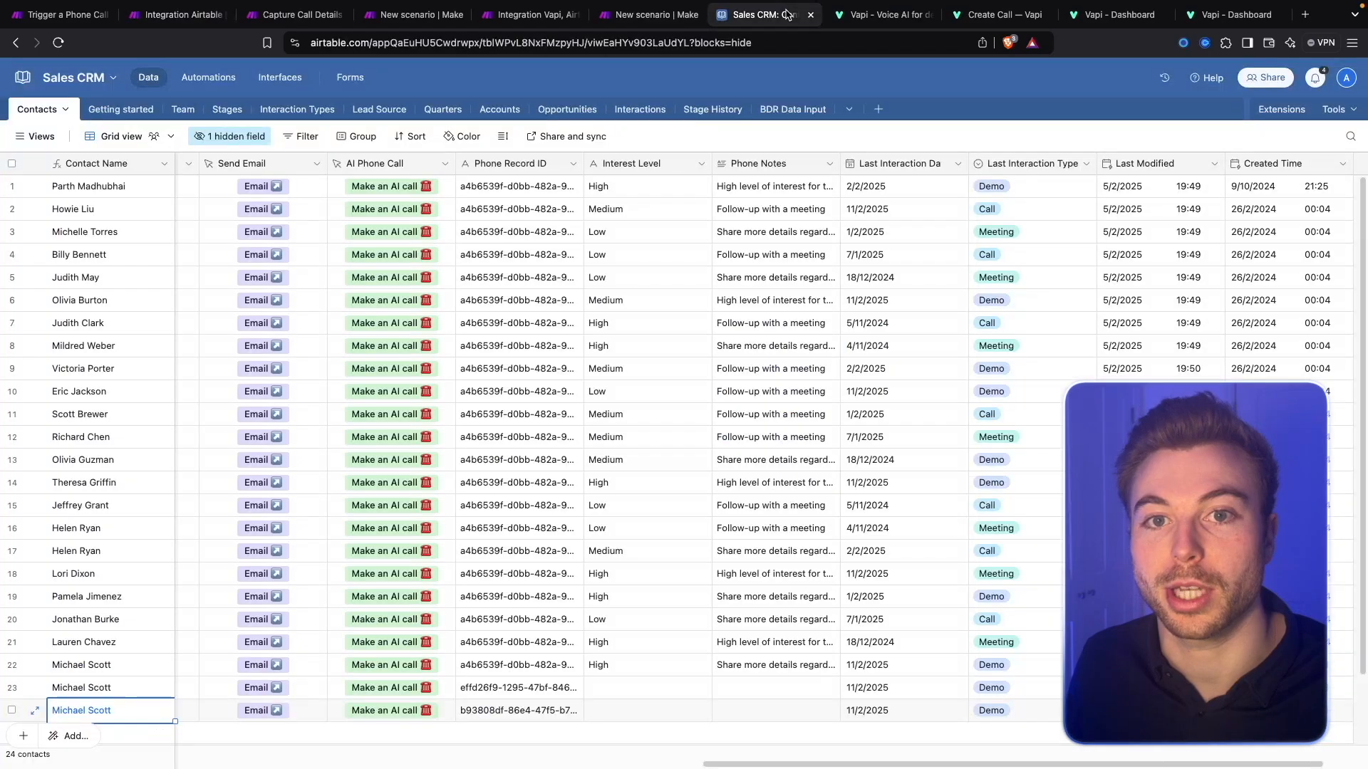
{"action": "scroll", "coordinate": [618, 689], "scroll_direction": "left", "scroll_amount": 15}
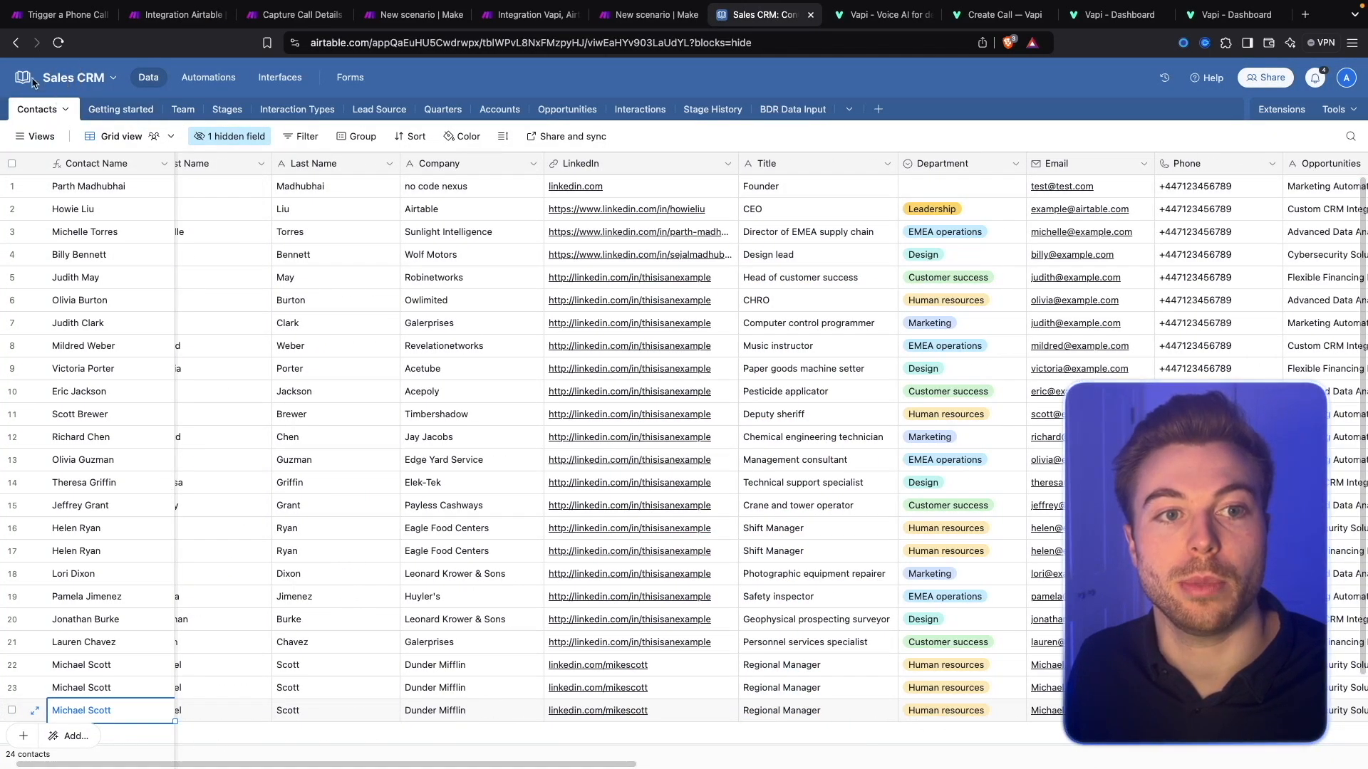
{"action": "left_click", "coordinate": [174, 14]}
{"action": "left_click", "coordinate": [940, 431]}
{"action": "left_click", "coordinate": [900, 455]}
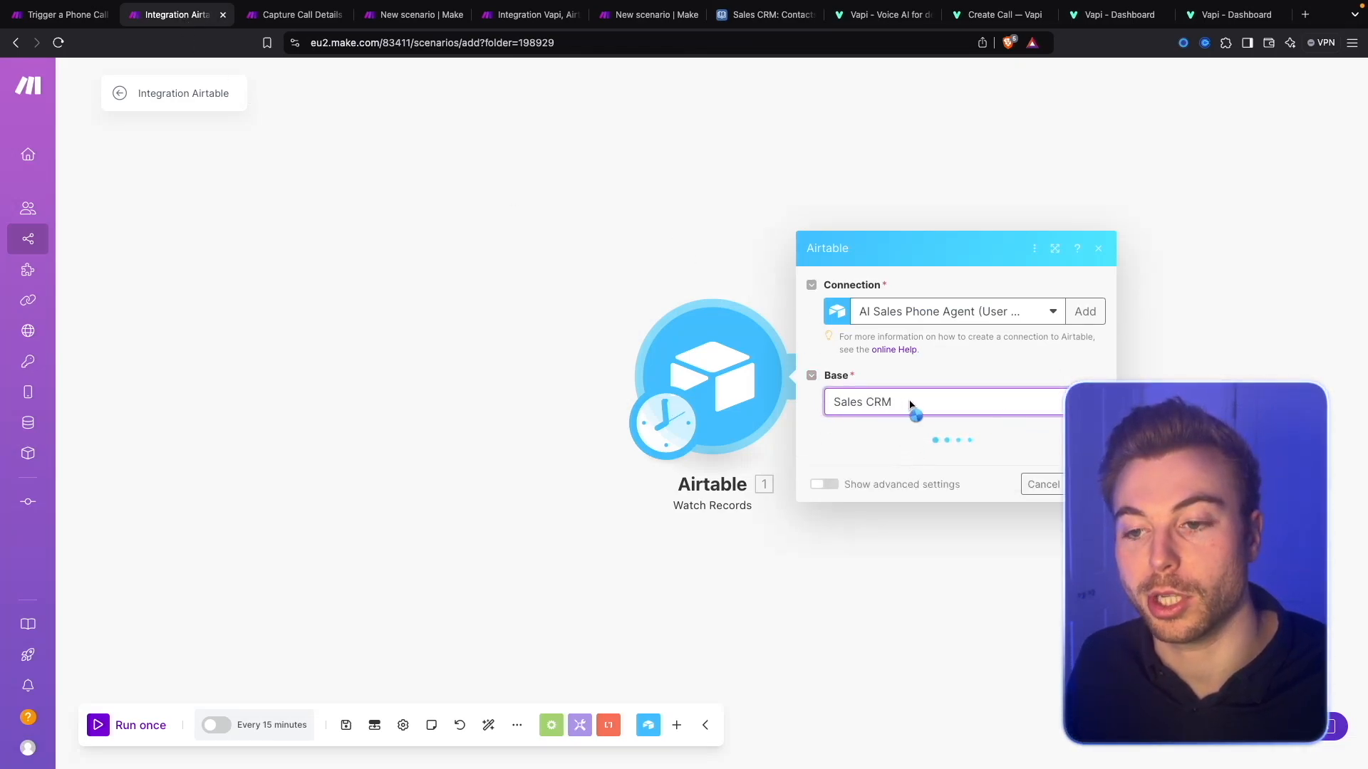
{"action": "left_click", "coordinate": [895, 459]}
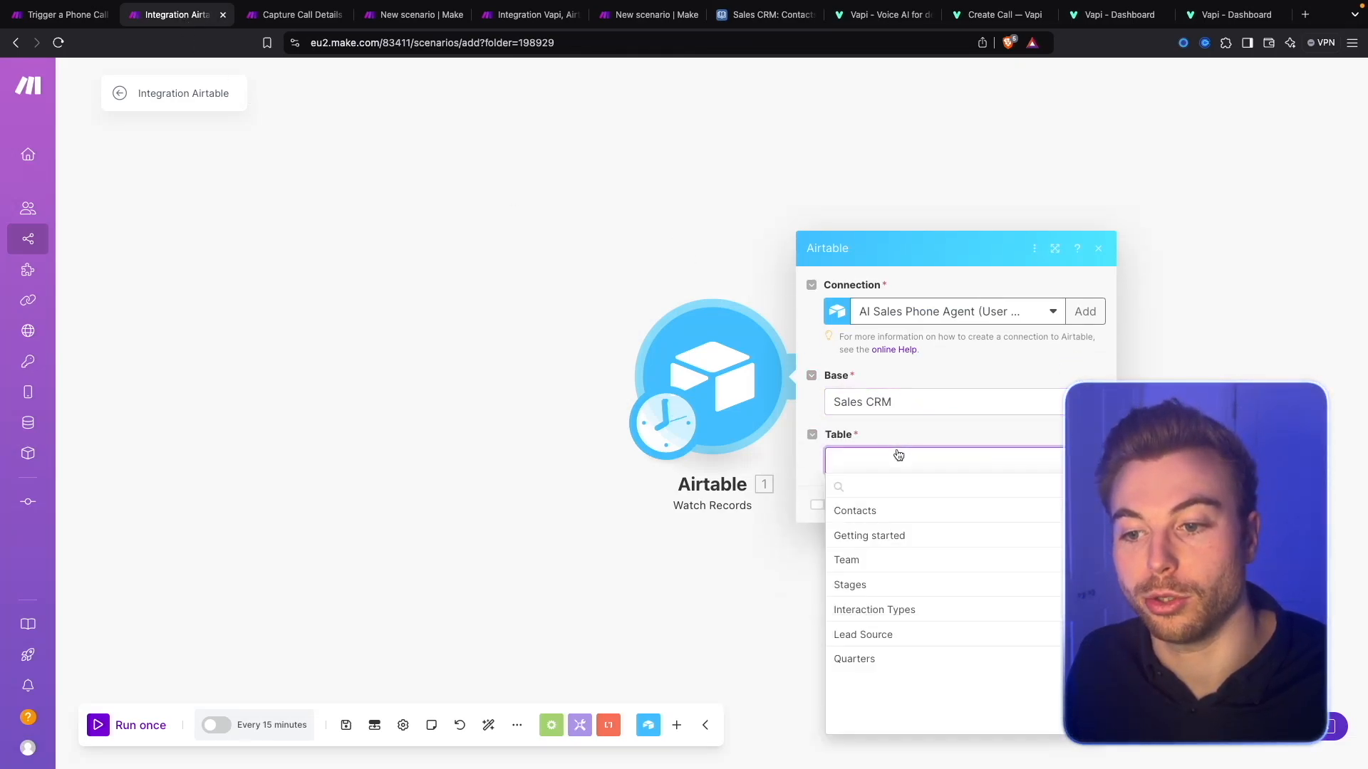
{"action": "left_click", "coordinate": [891, 510]}
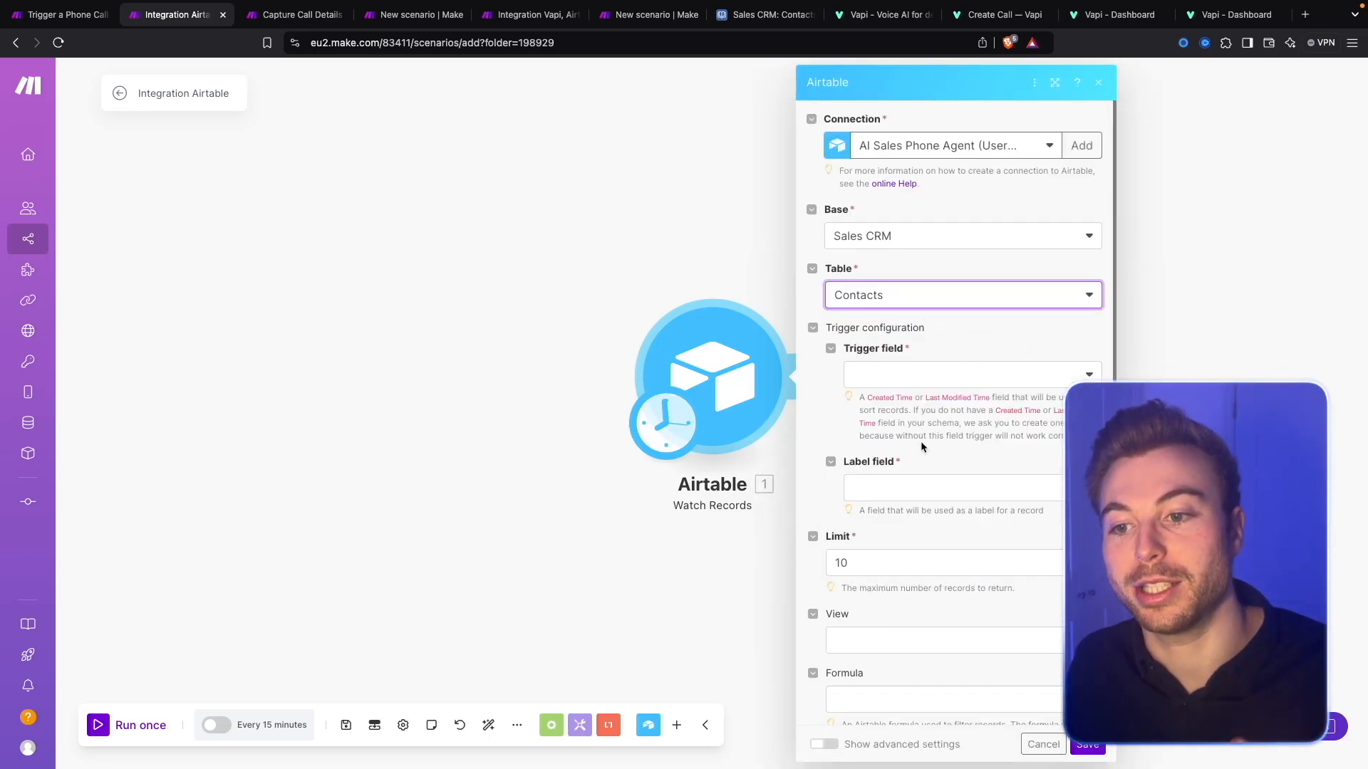
Set the trigger field to Created Time and the label field to Contact Name, and save the module to start from now on.
{"action": "scroll", "coordinate": [920, 441], "scroll_direction": "down", "scroll_amount": 1}
{"action": "left_click", "coordinate": [903, 302]}
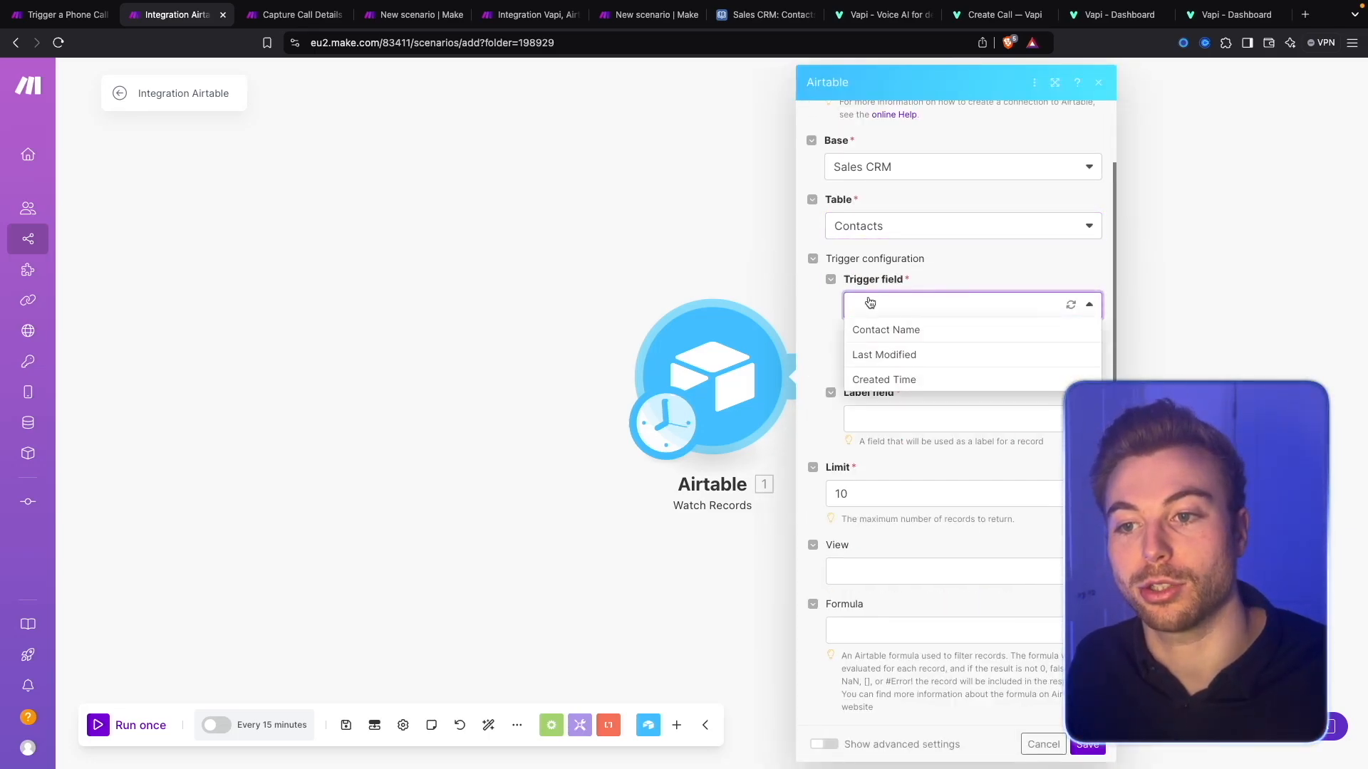
{"action": "left_click", "coordinate": [903, 382]}
{"action": "left_click", "coordinate": [921, 425]}
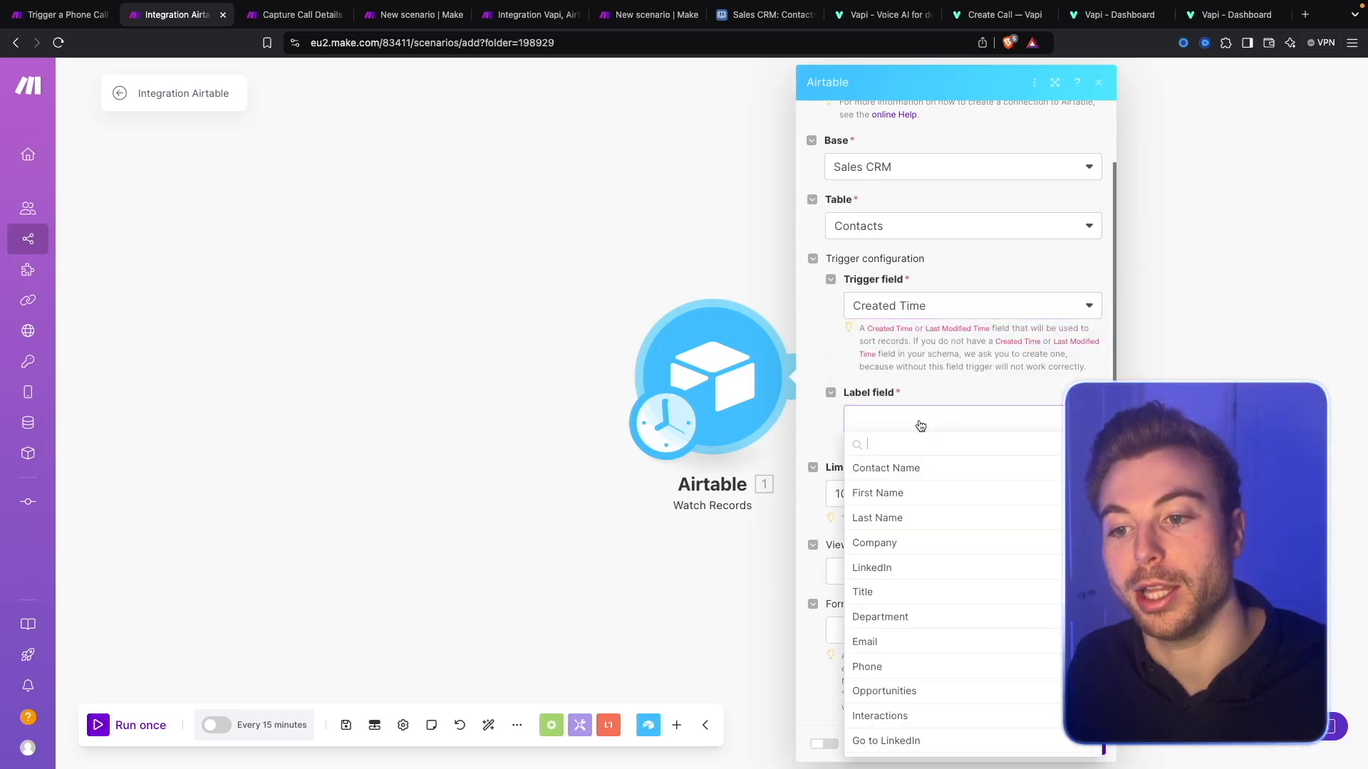
{"action": "left_click", "coordinate": [921, 470]}
{"action": "left_click", "coordinate": [889, 485]}
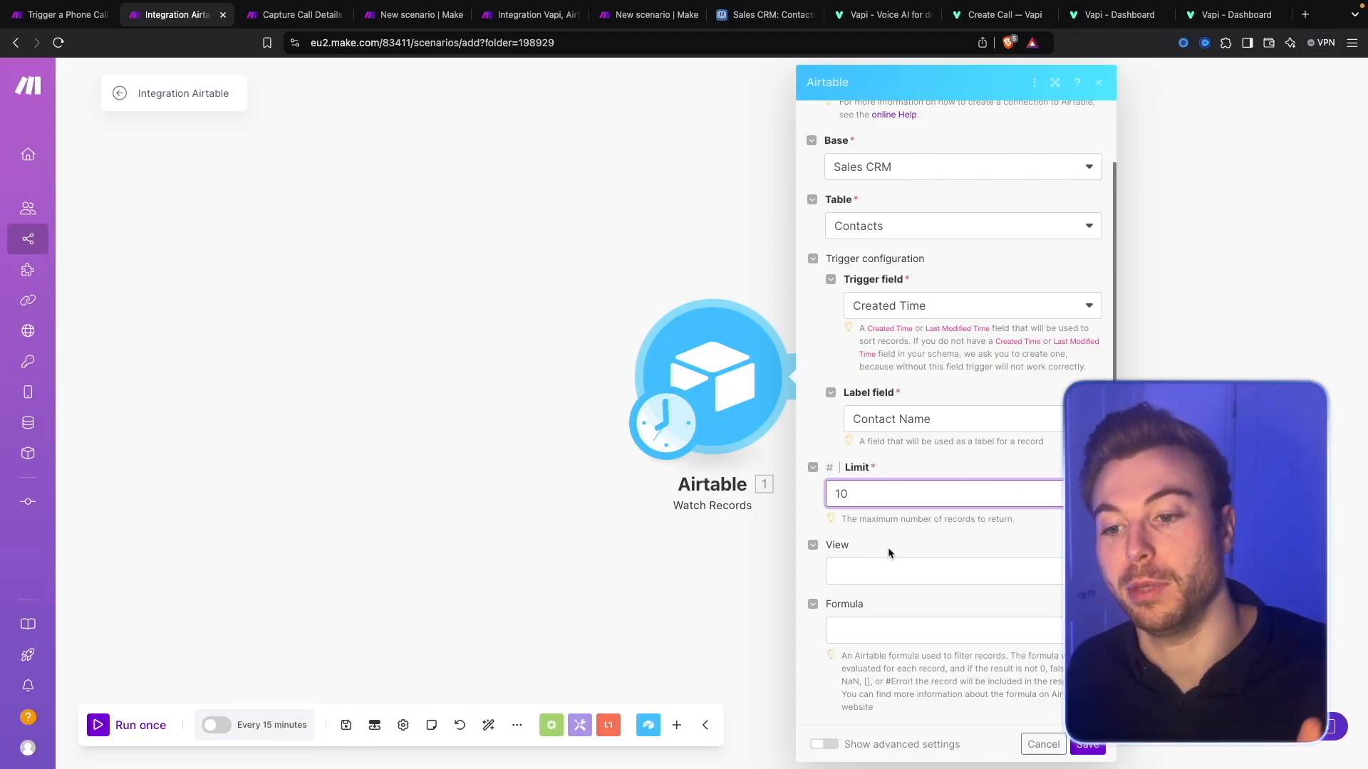
{"action": "left_click", "coordinate": [1087, 745]}
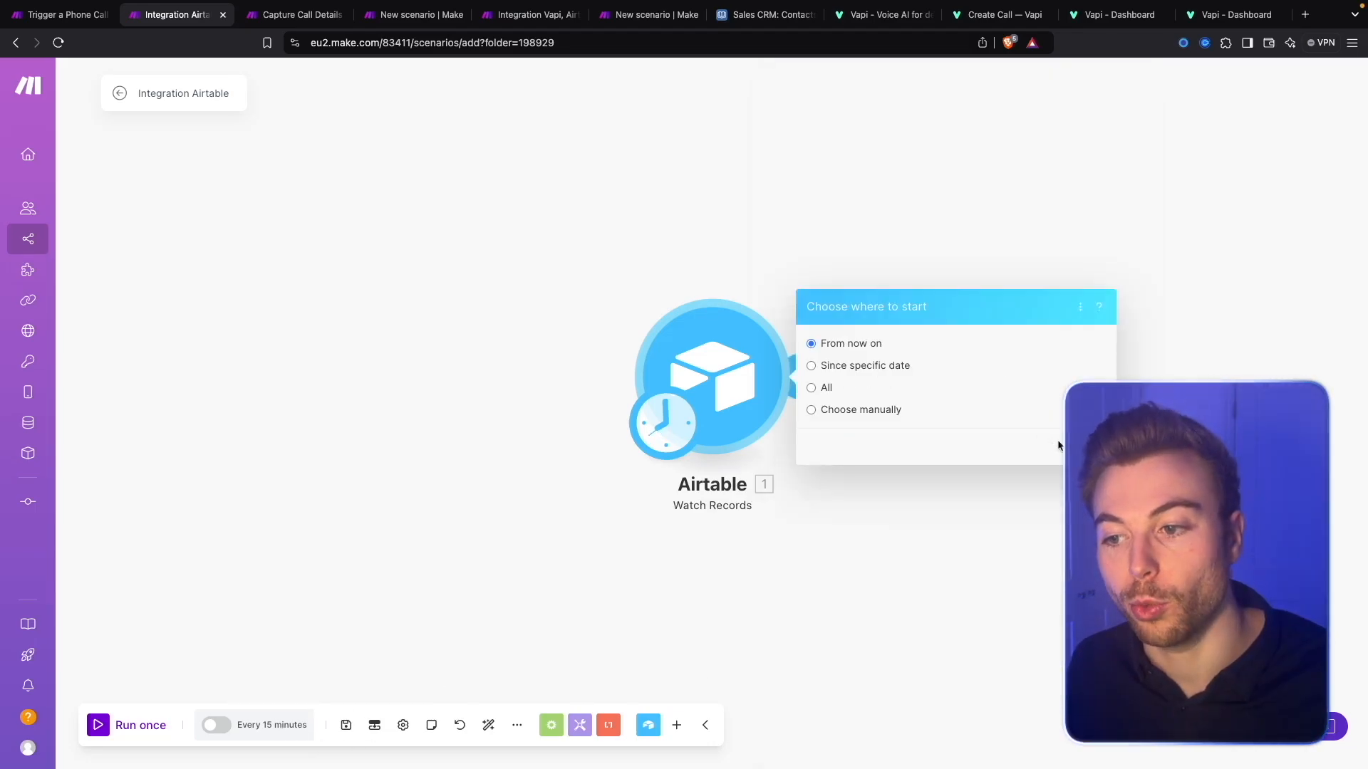
{"action": "left_click", "coordinate": [1058, 445]}
Rename the Airtable trigger module to "Watch for new customers".
{"action": "right_click", "coordinate": [712, 339]}
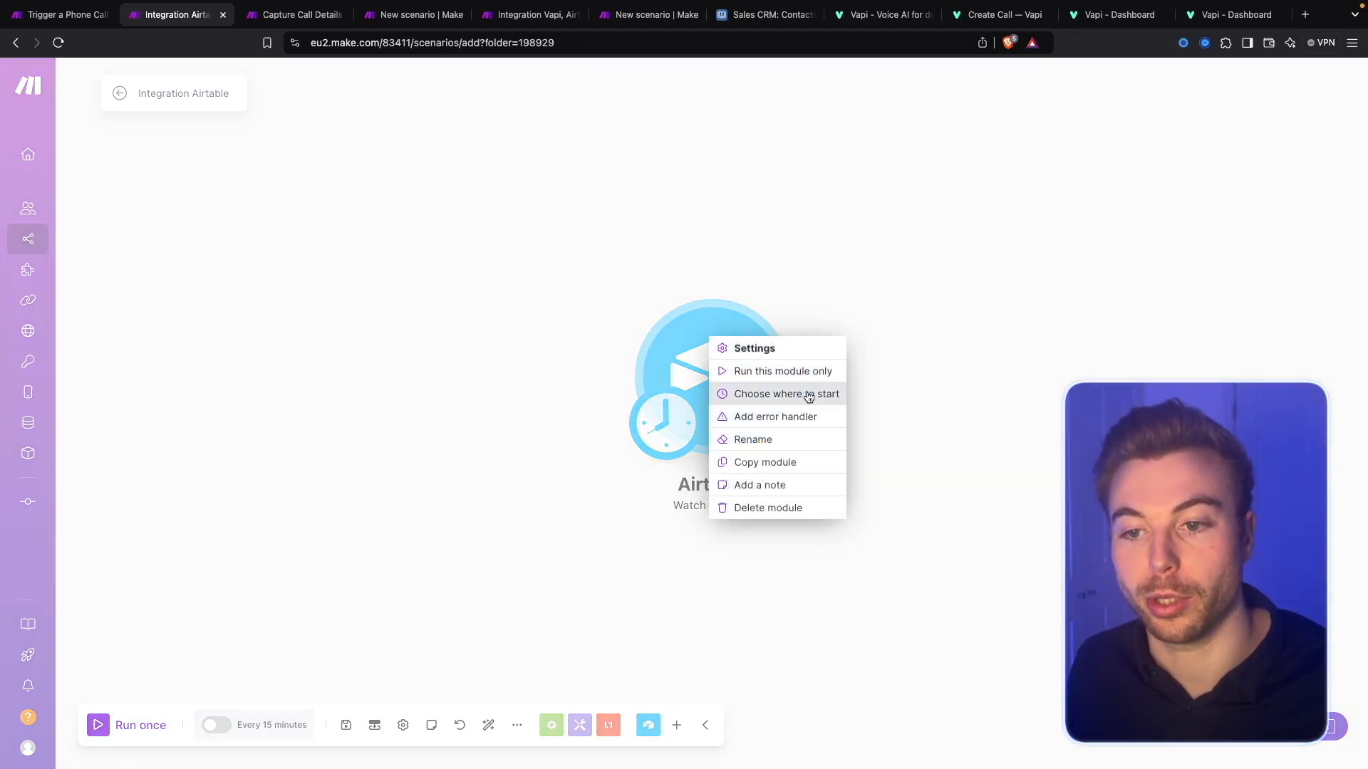
{"action": "left_click", "coordinate": [785, 436]}
{"action": "type", "text": "Watch for new cu"}
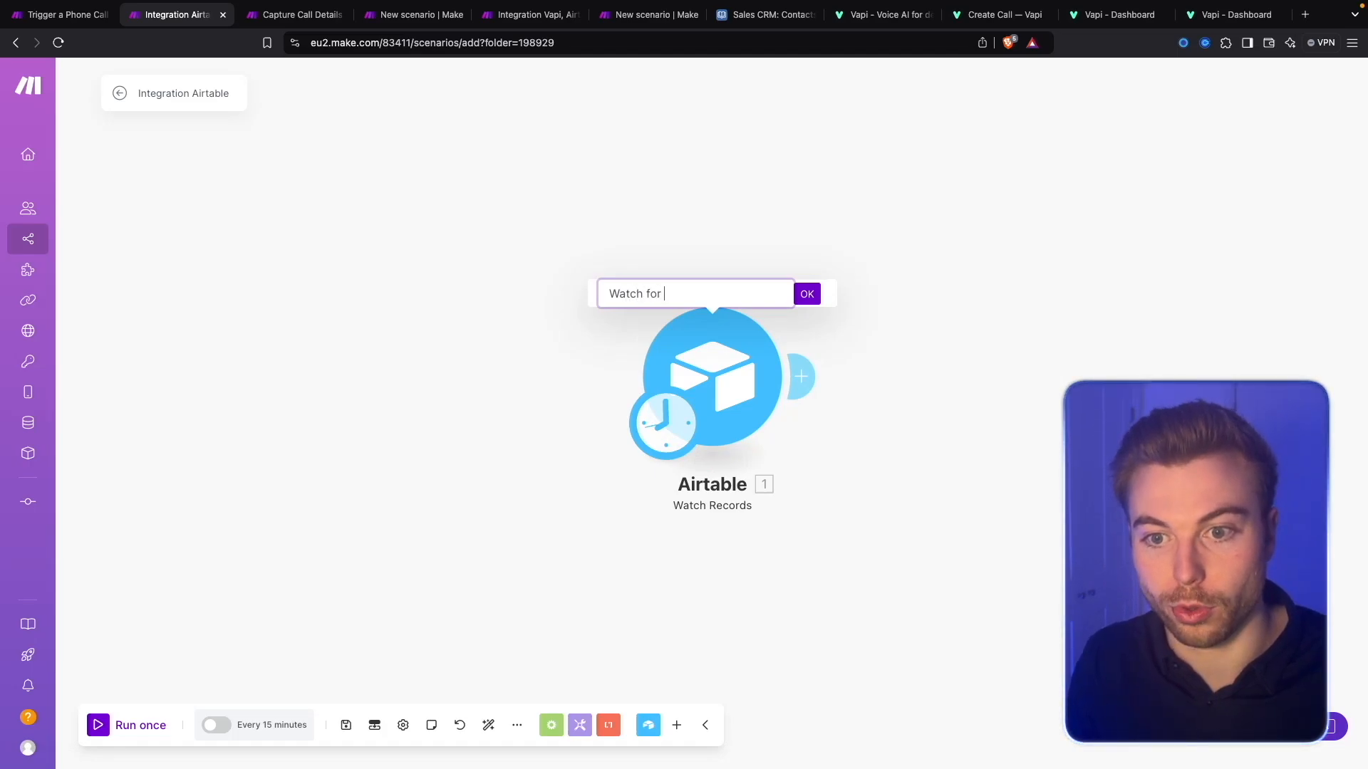
{"action": "type", "text": "stomers"}
Review the call, interest level, phone notes, last interaction and created time columns in the Airtable Contacts table.
{"action": "left_click_drag", "start_coordinate": [612, 761], "coordinate": [1192, 757]}
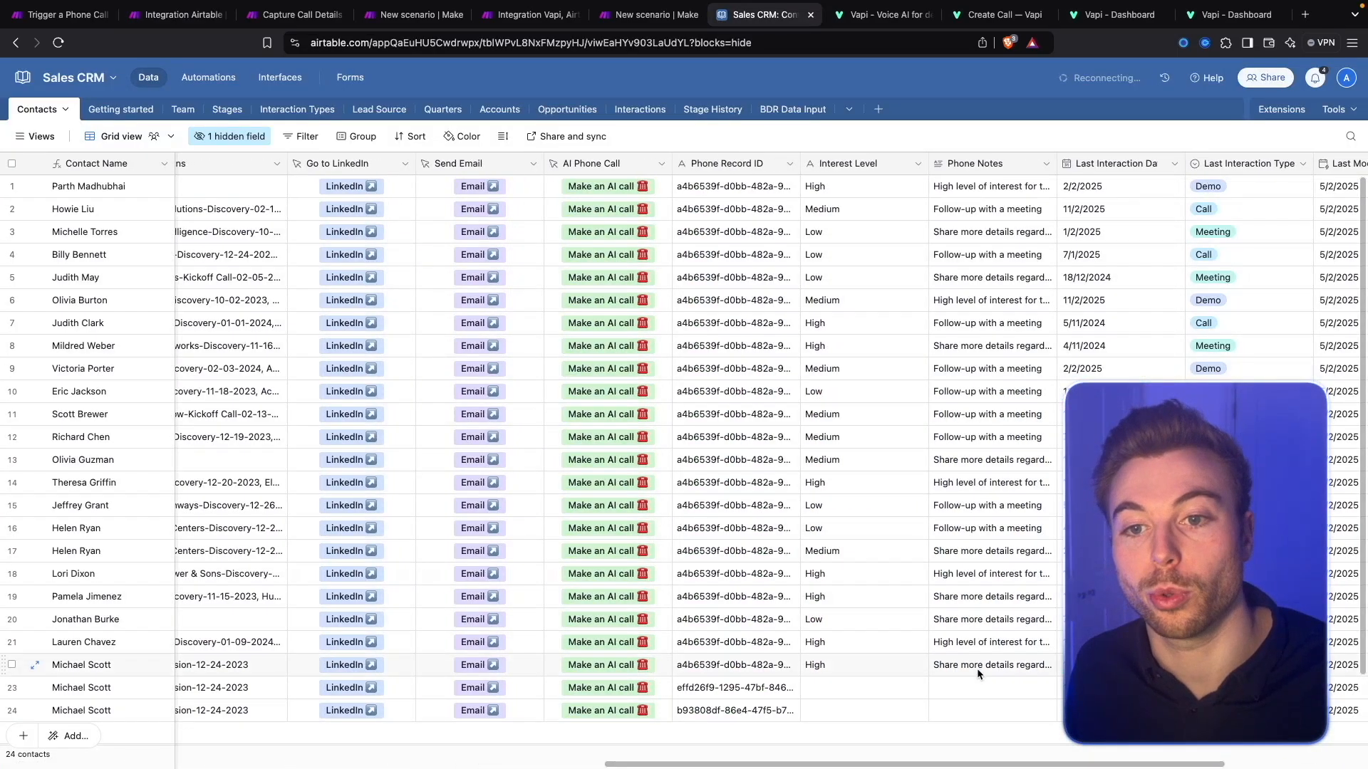
{"action": "scroll", "coordinate": [712, 498], "scroll_direction": "right", "scroll_amount": 5}
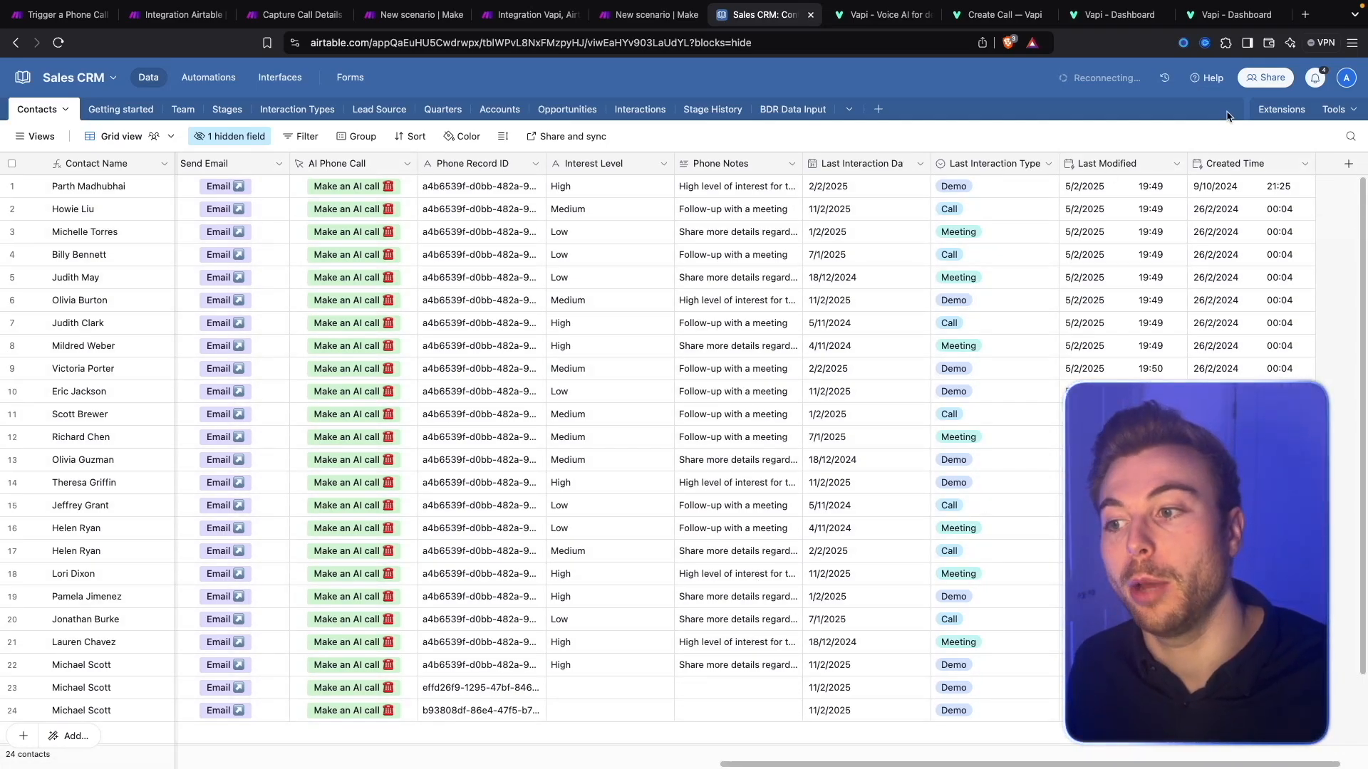
{"action": "scroll", "coordinate": [319, 714], "scroll_direction": "left", "scroll_amount": 5}
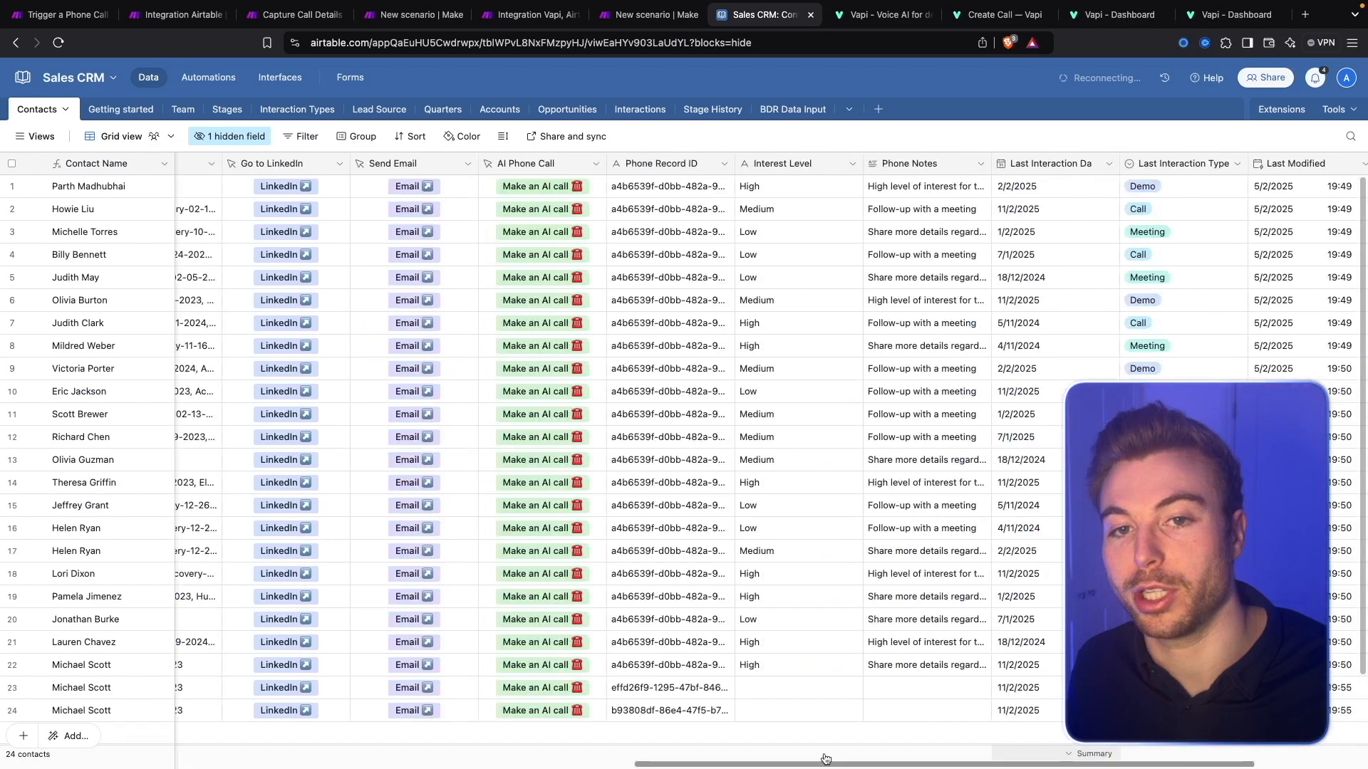
Back in Make, connect a Set multiple variables module after the trigger and add a first variable item to it.
{"action": "left_click", "coordinate": [178, 15]}
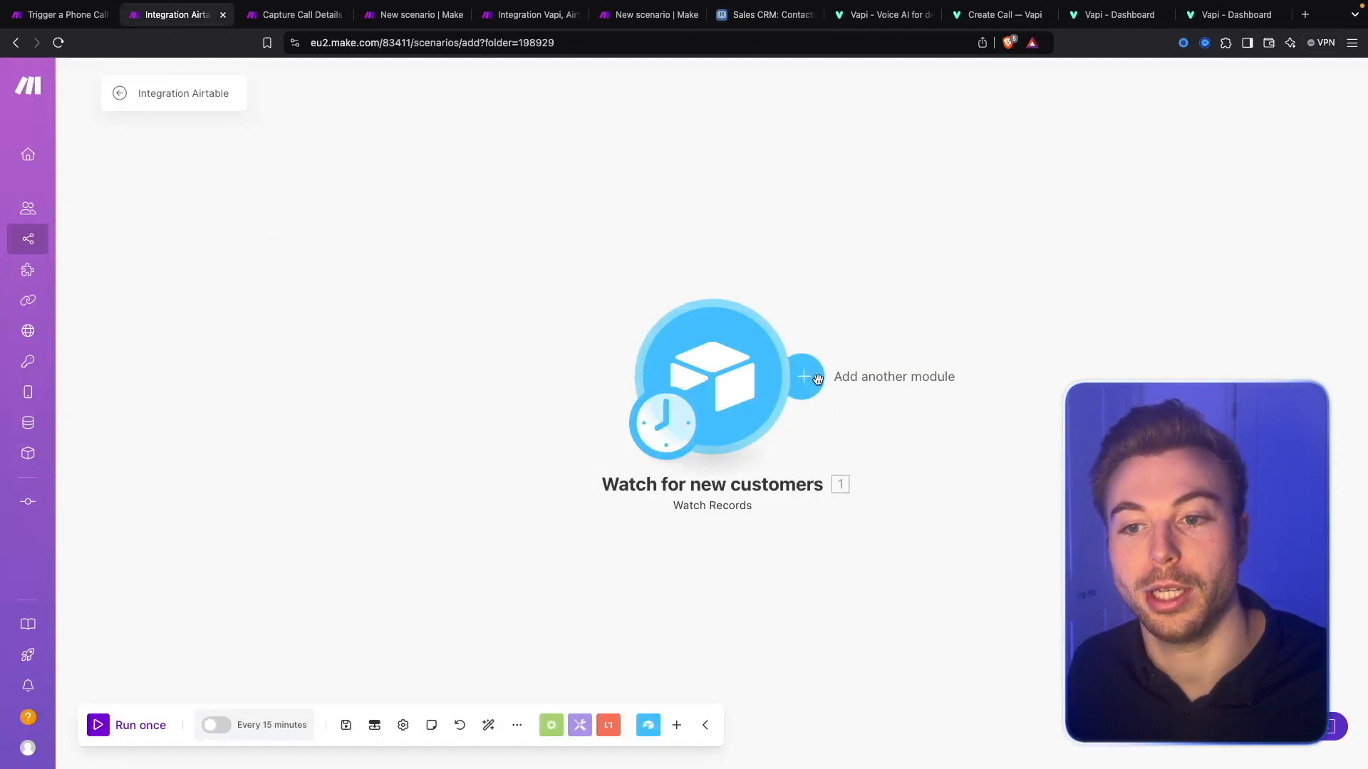
{"action": "left_click", "coordinate": [825, 376]}
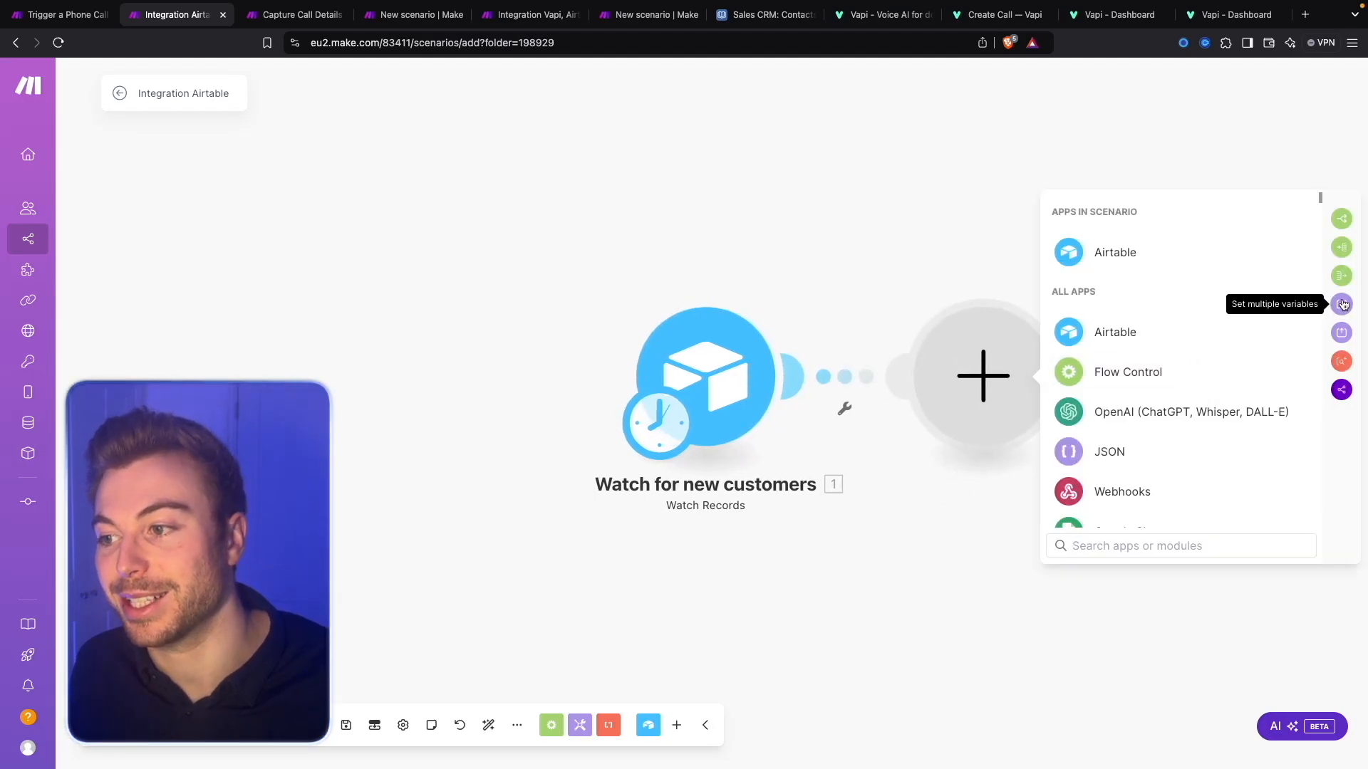
{"action": "left_click", "coordinate": [1342, 303]}
{"action": "left_click", "coordinate": [1101, 387]}
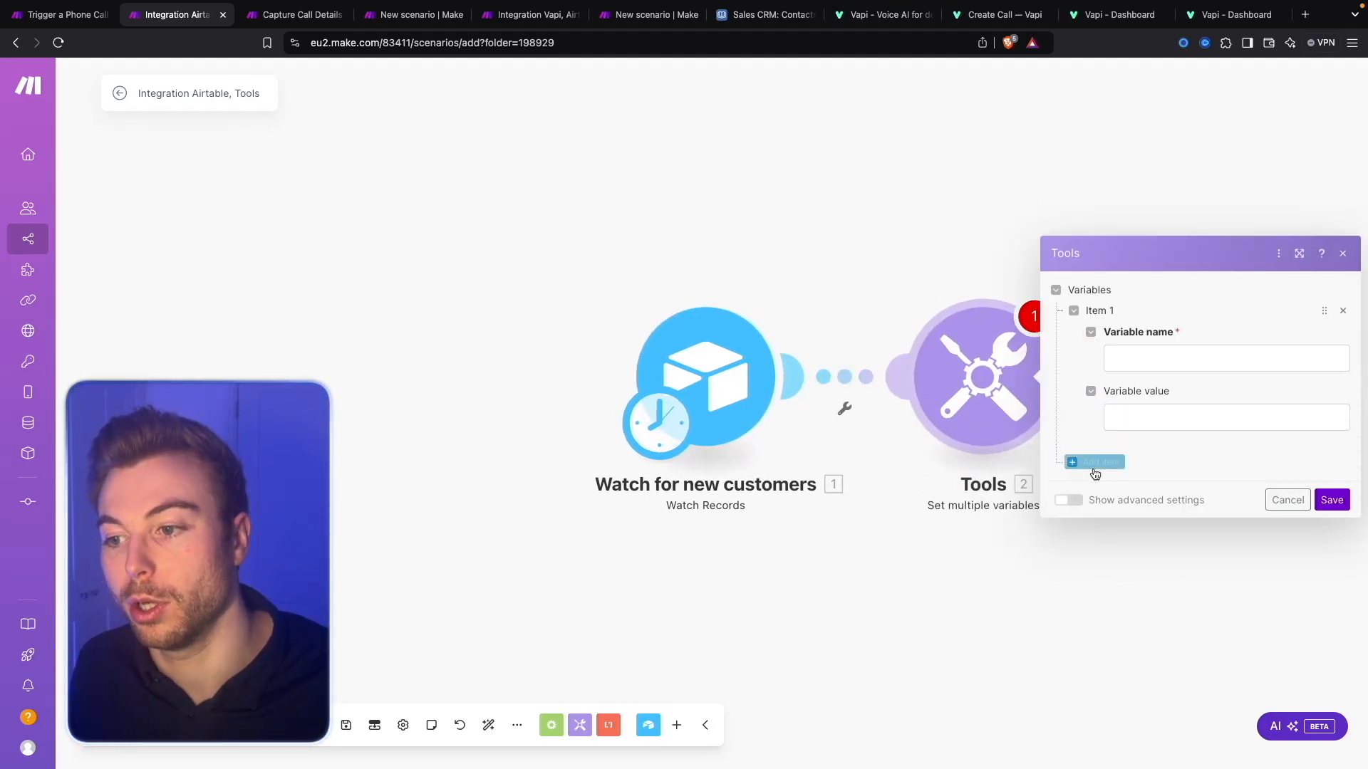
Add two more variable items and define the first variable as "Method of call (VAPI or HTTP)" with the value HTTP.
{"action": "left_click", "coordinate": [1102, 466]}
{"action": "left_click", "coordinate": [1101, 538]}
{"action": "left_click", "coordinate": [1175, 269]}
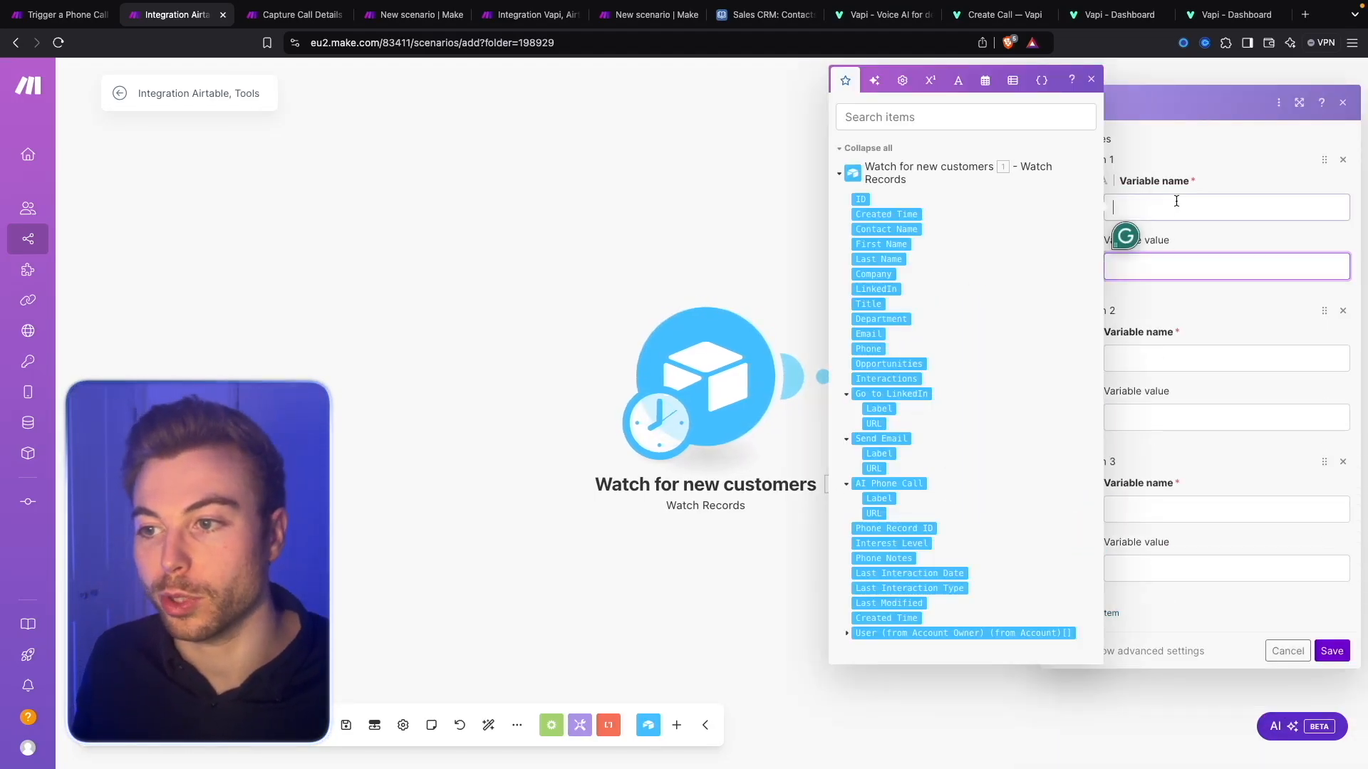
{"action": "left_click", "coordinate": [1176, 201]}
{"action": "type", "text": "Method of p"}
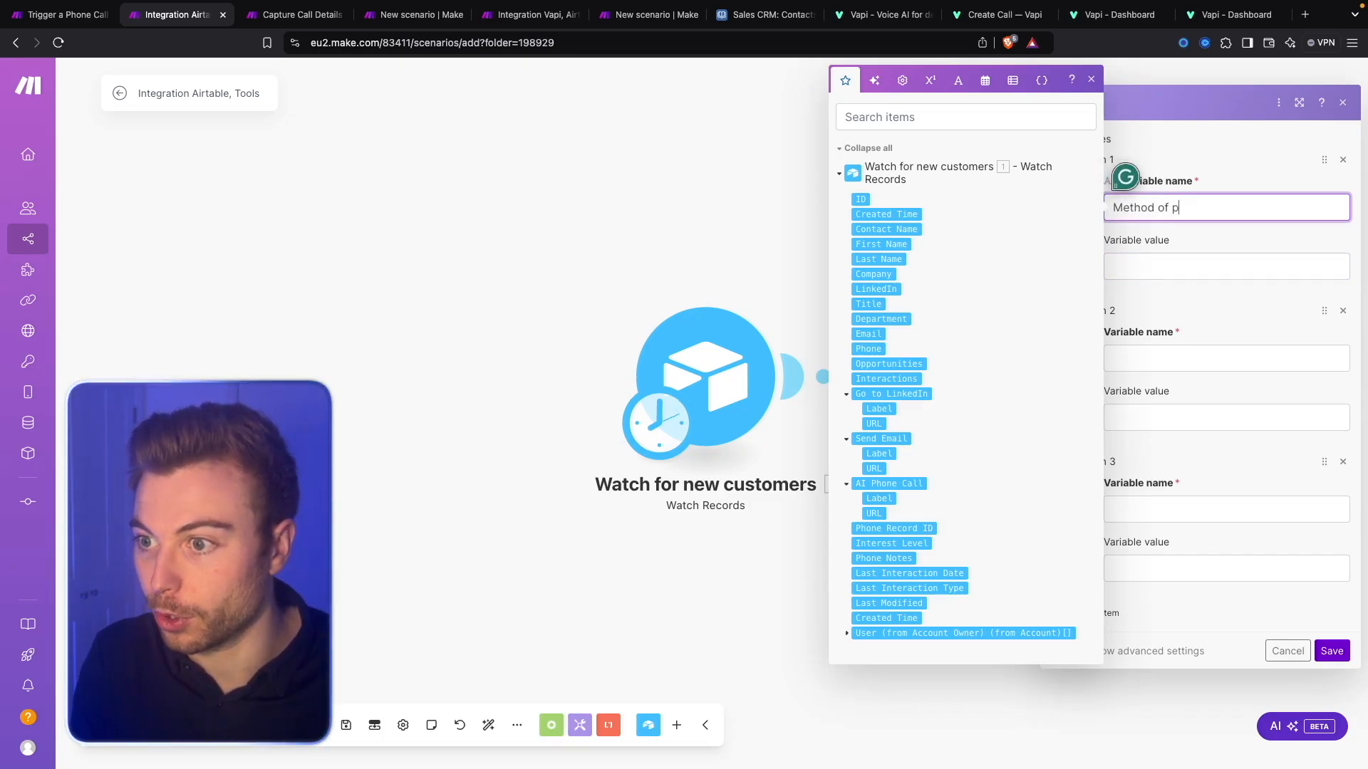
{"action": "key", "text": "BackSpace"}
{"action": "type", "text": "call ()"}
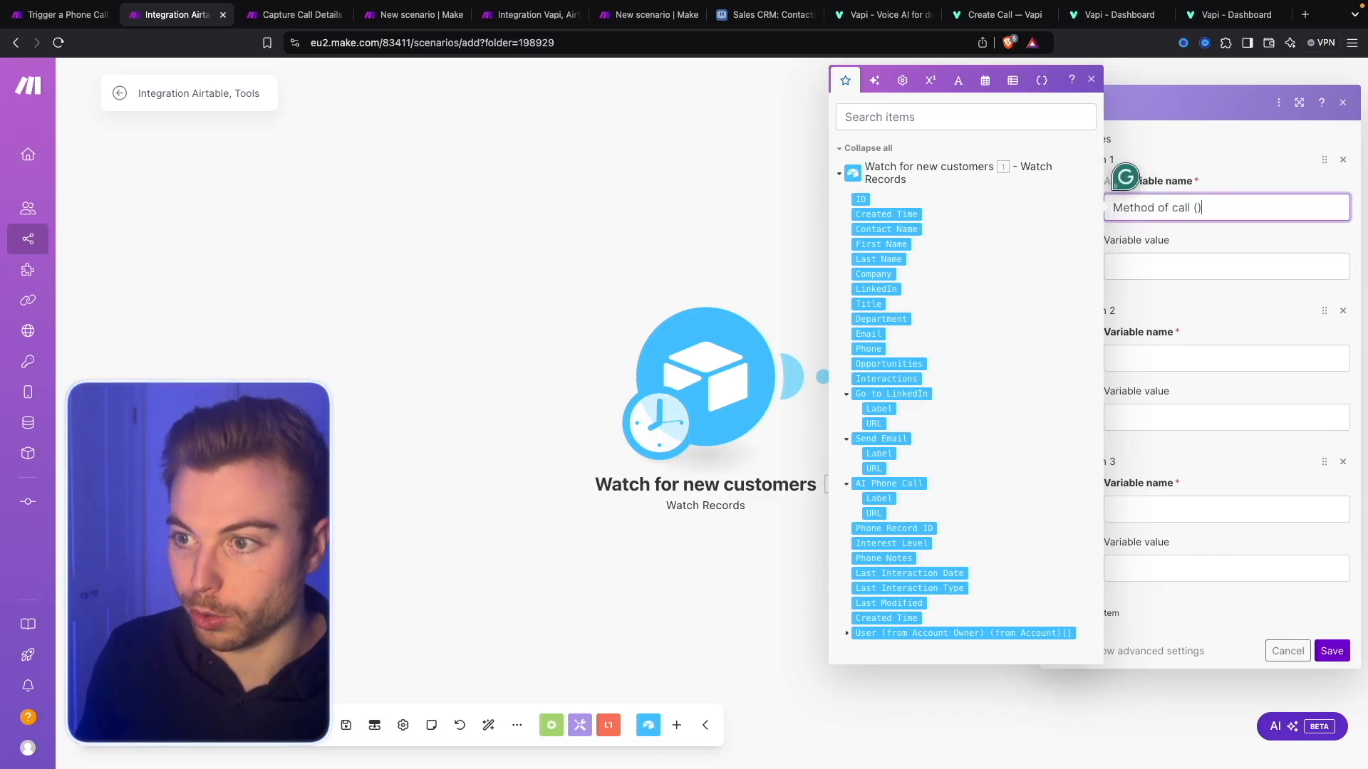
{"action": "key", "text": "Left"}
{"action": "type", "text": "VAPI or HT"}
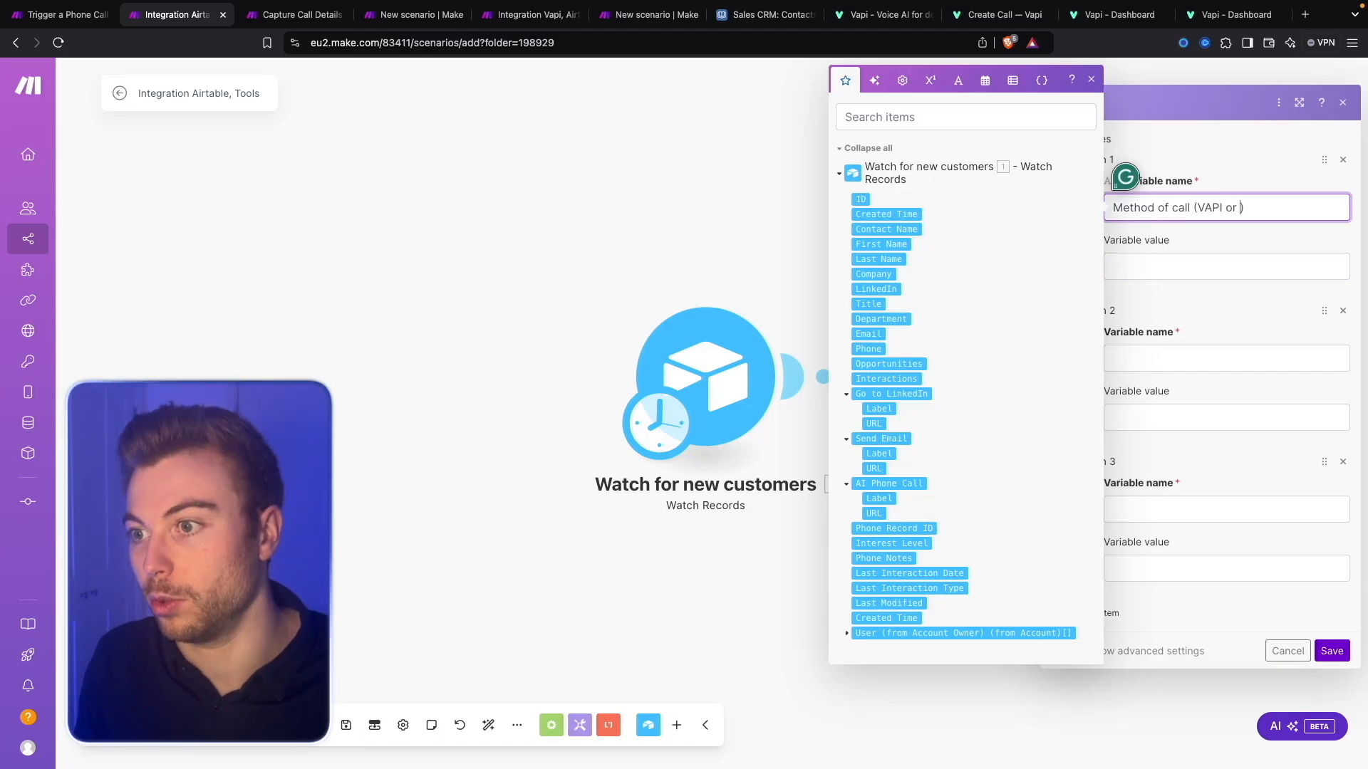
{"action": "key", "text": "Tab"}
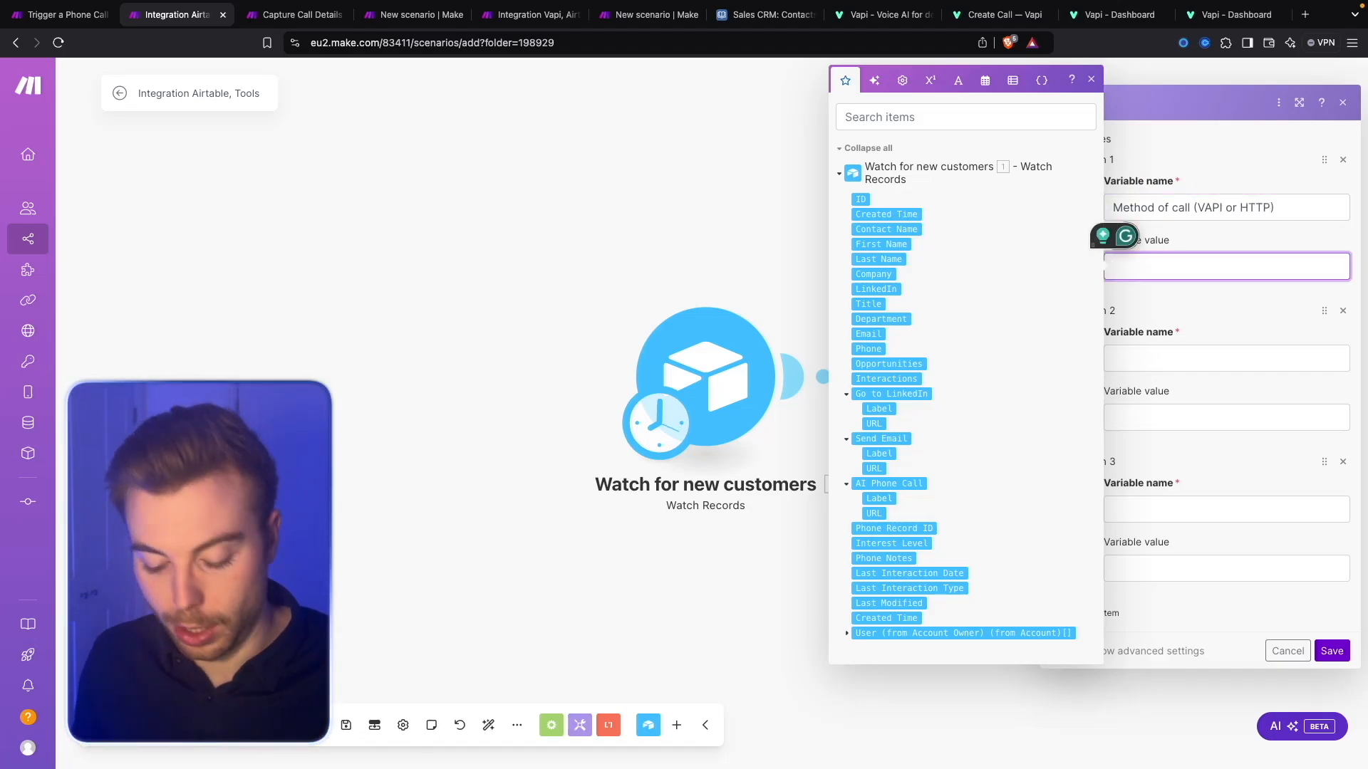
{"action": "type", "text": "HTTP"}
Define the second variable as "Company Name" with the value "AI Call Agents".
{"action": "left_click", "coordinate": [1268, 339]}
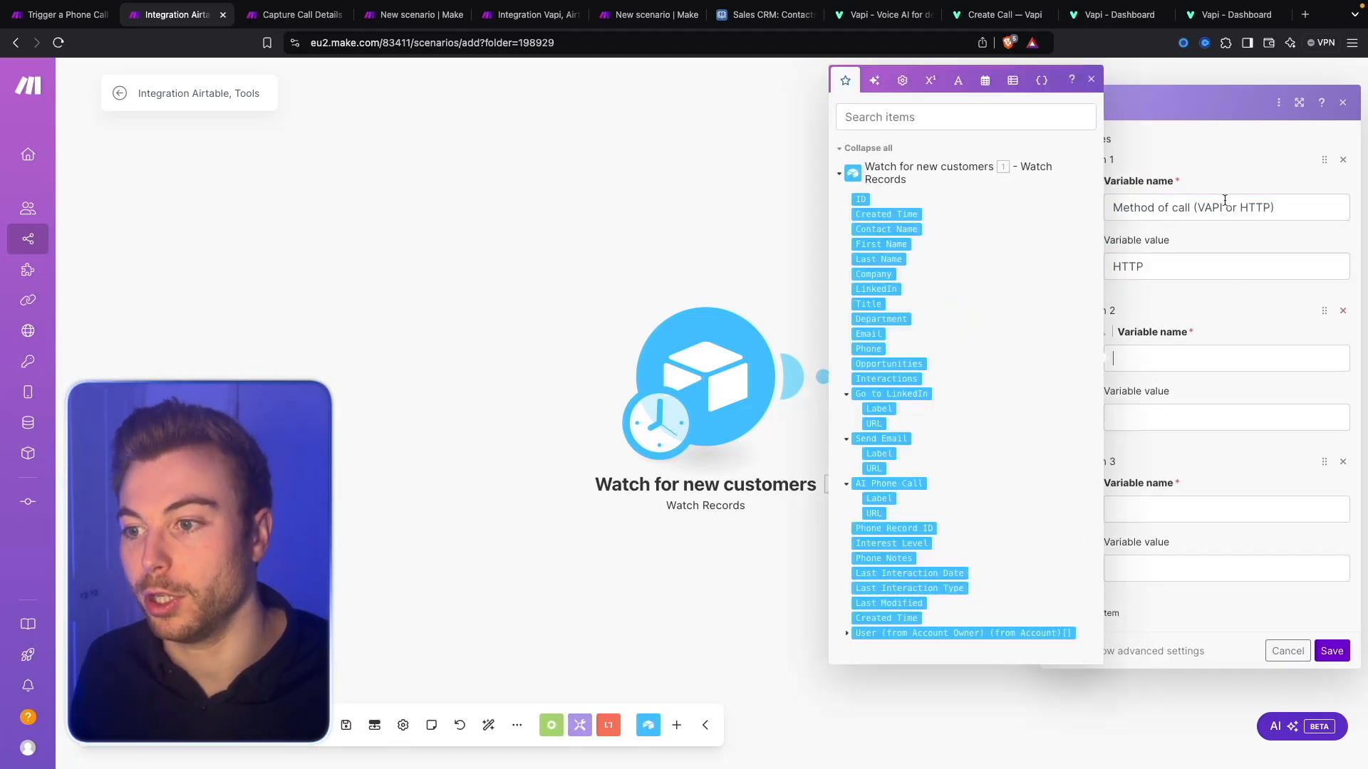
{"action": "type", "text": "Cu"}
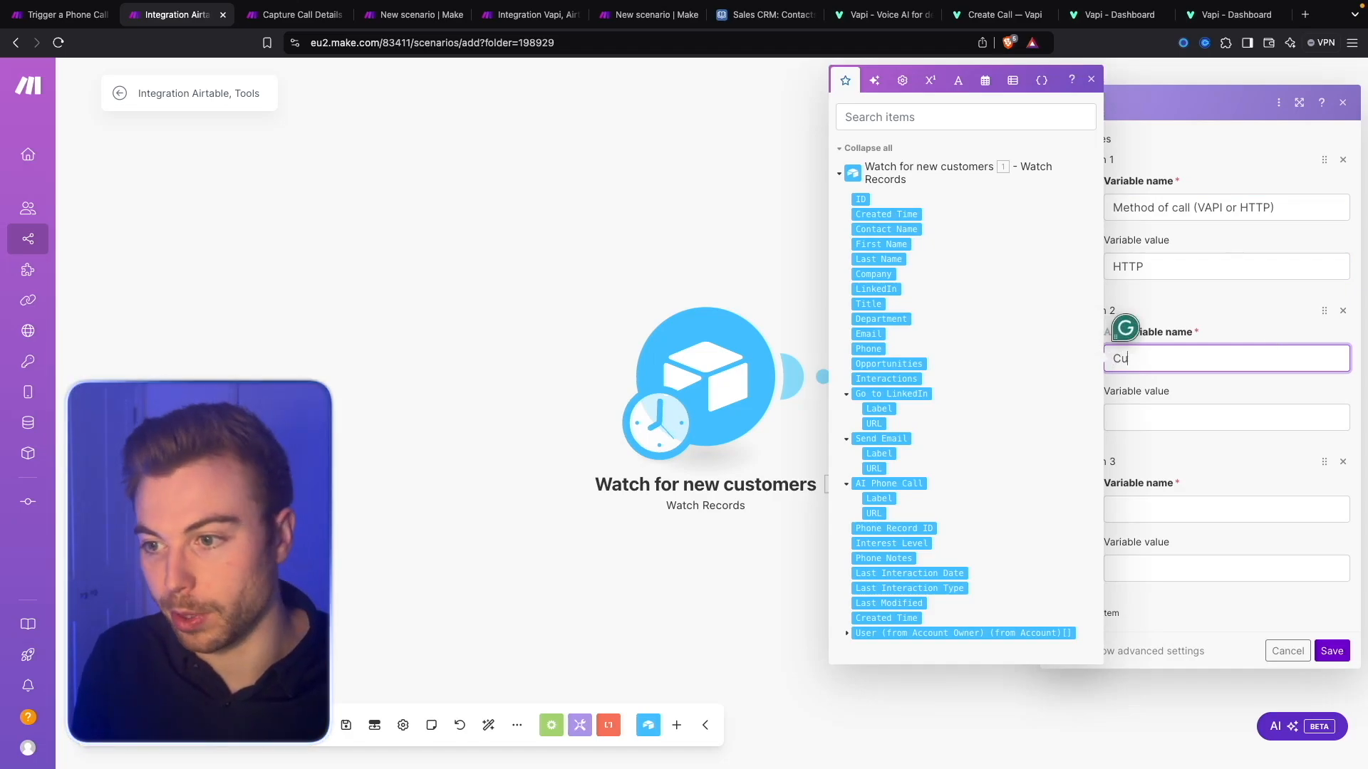
{"action": "type", "text": "mpany Name"}
{"action": "key", "text": "Tab"}
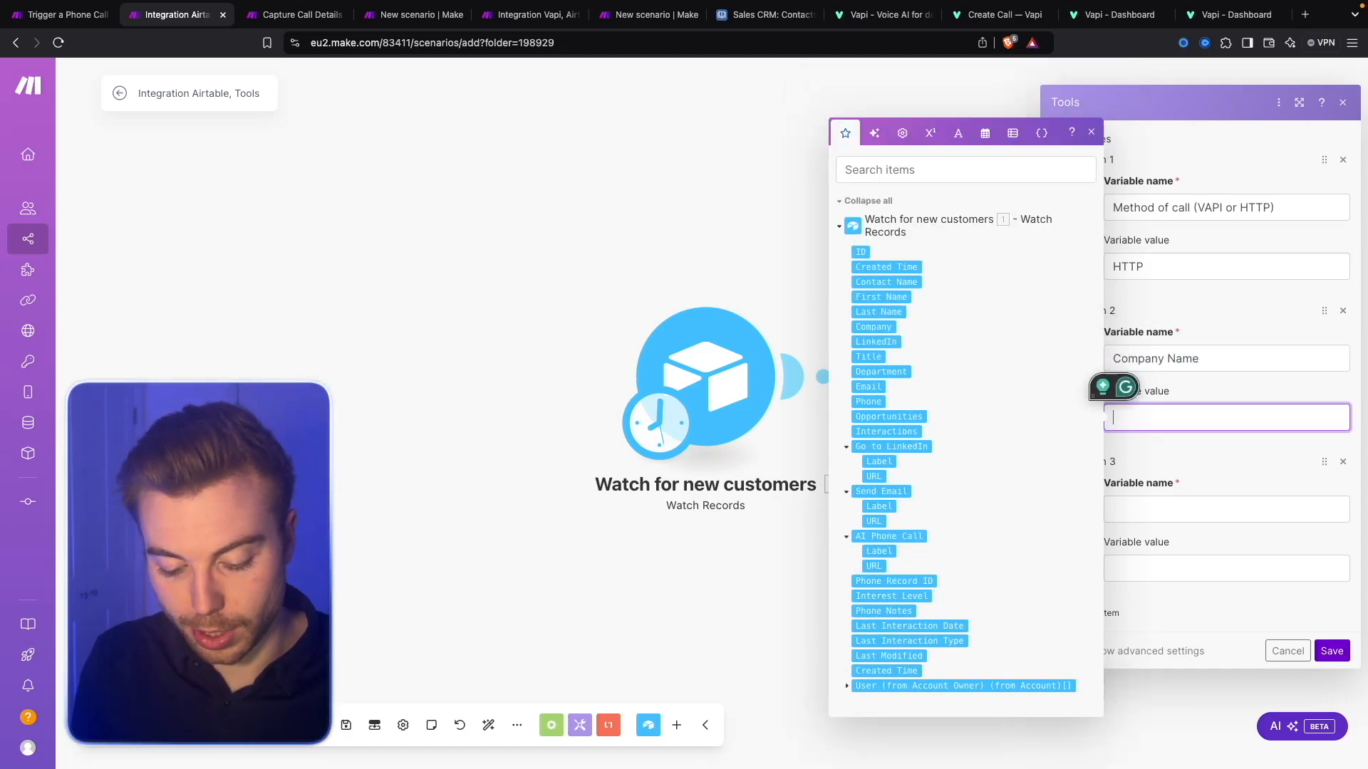
{"action": "type", "text": "AI Call Agents"}
Define the third variable as "Forwarding Number" with the placeholder value <HOLD>, and save the module.
{"action": "key", "text": "Tab"}
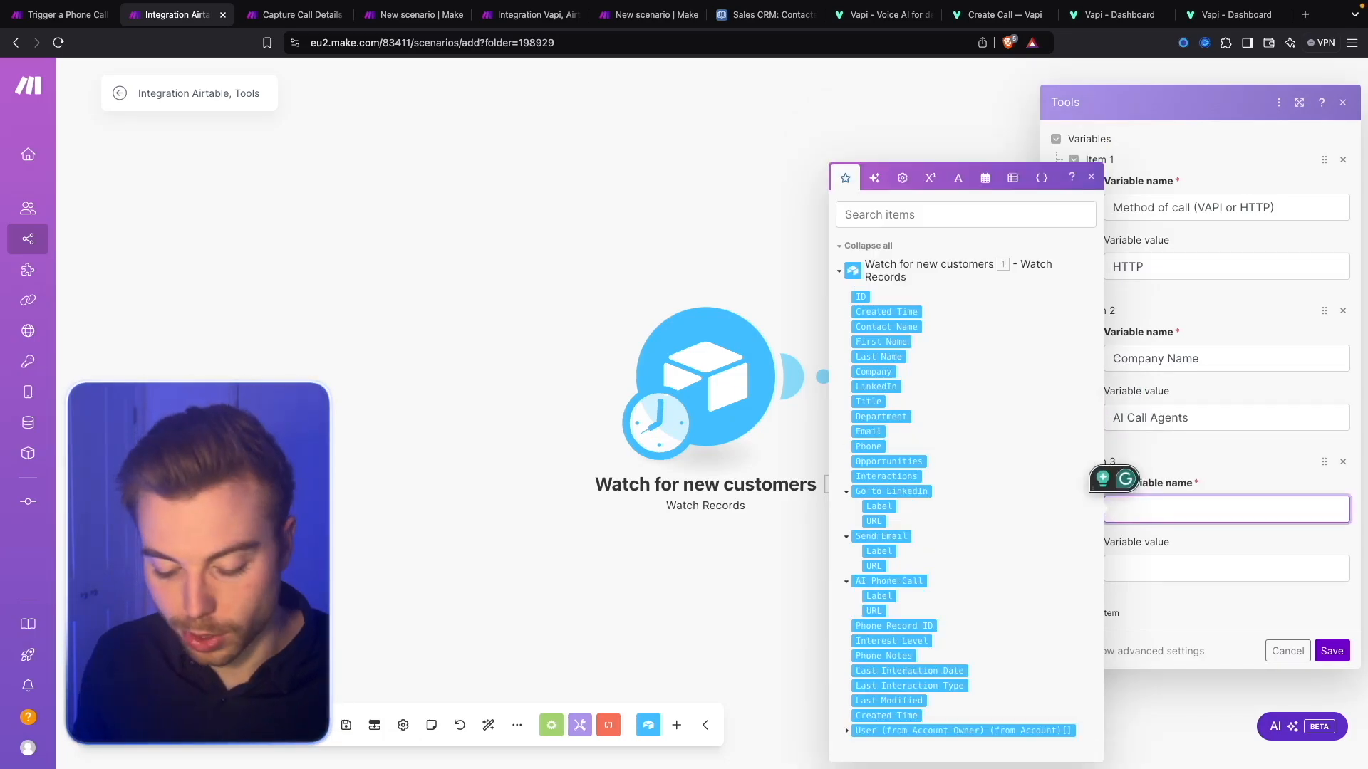
{"action": "type", "text": "Forwarding Nu"}
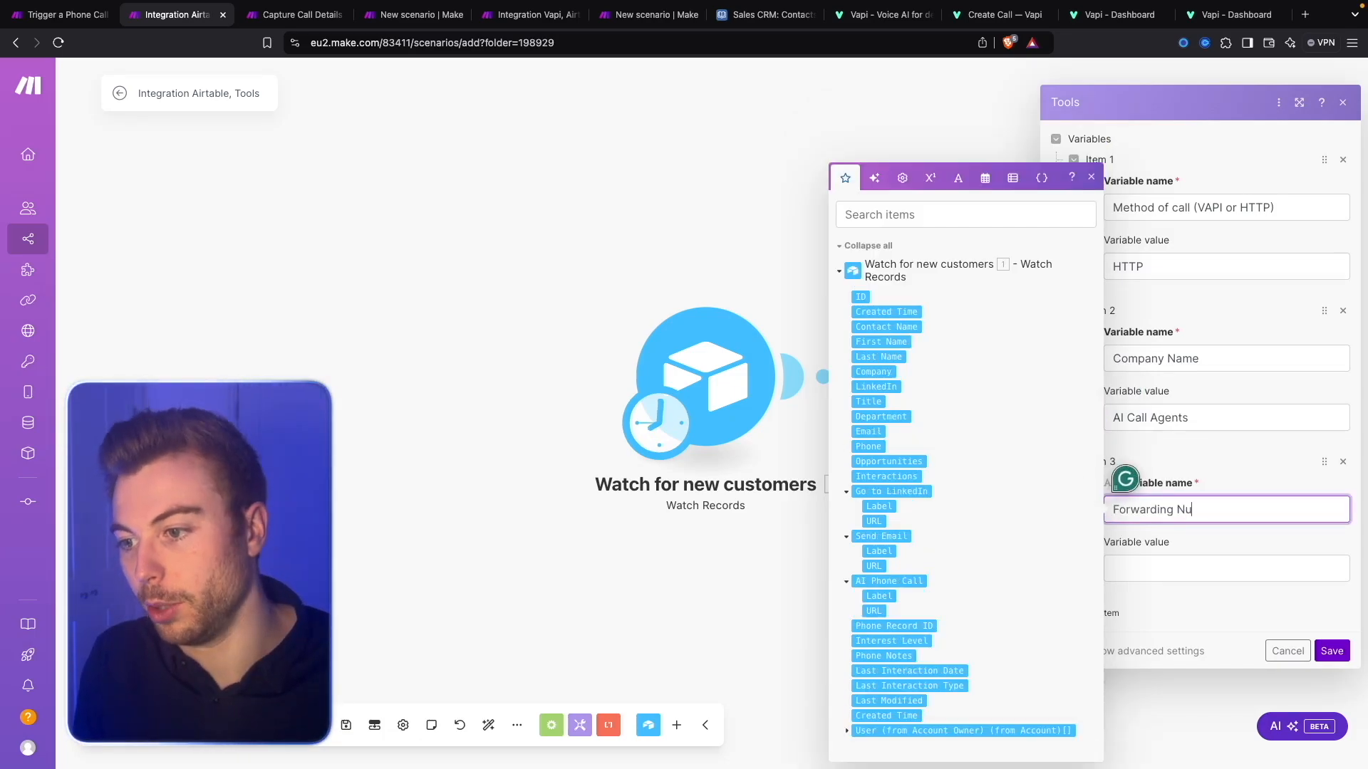
{"action": "type", "text": "mber"}
{"action": "key", "text": "Tab"}
{"action": "type", "text": "<>"}
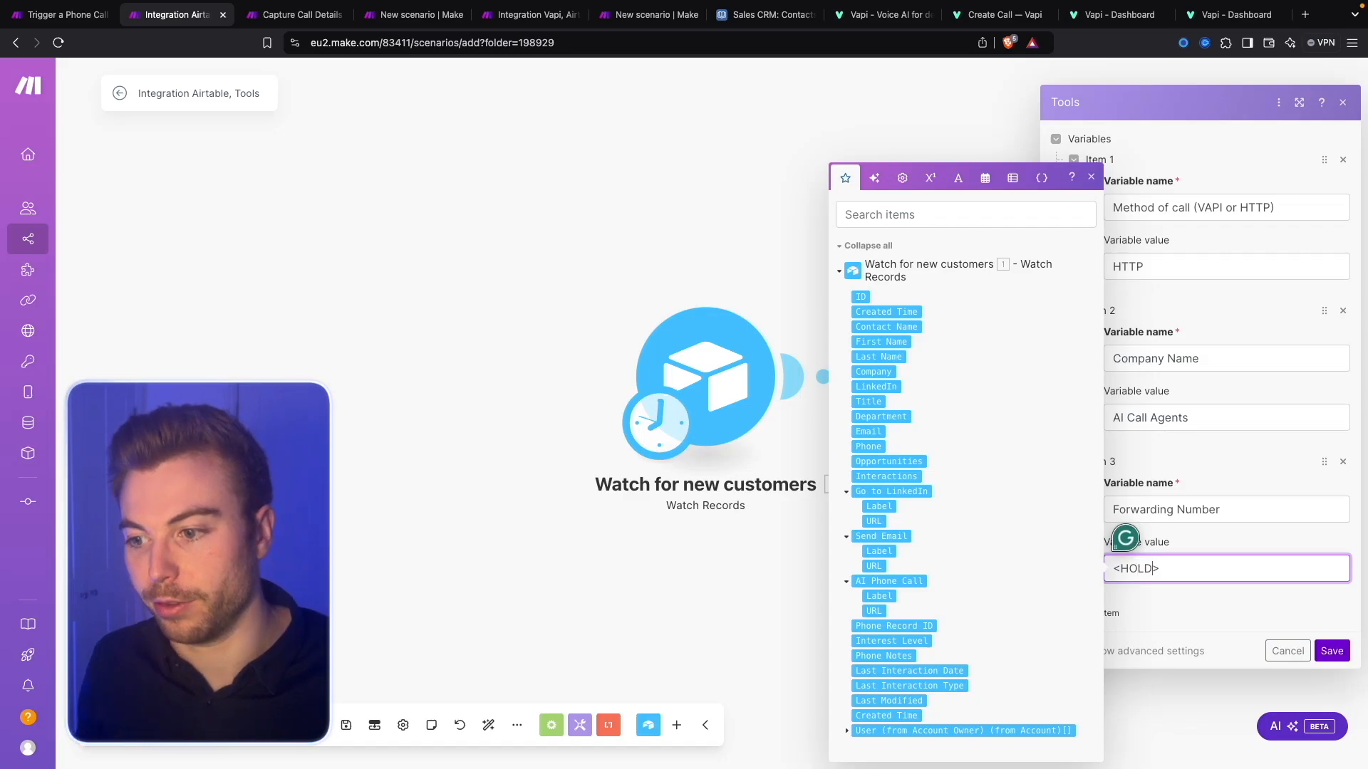
{"action": "left_click", "coordinate": [1276, 480]}
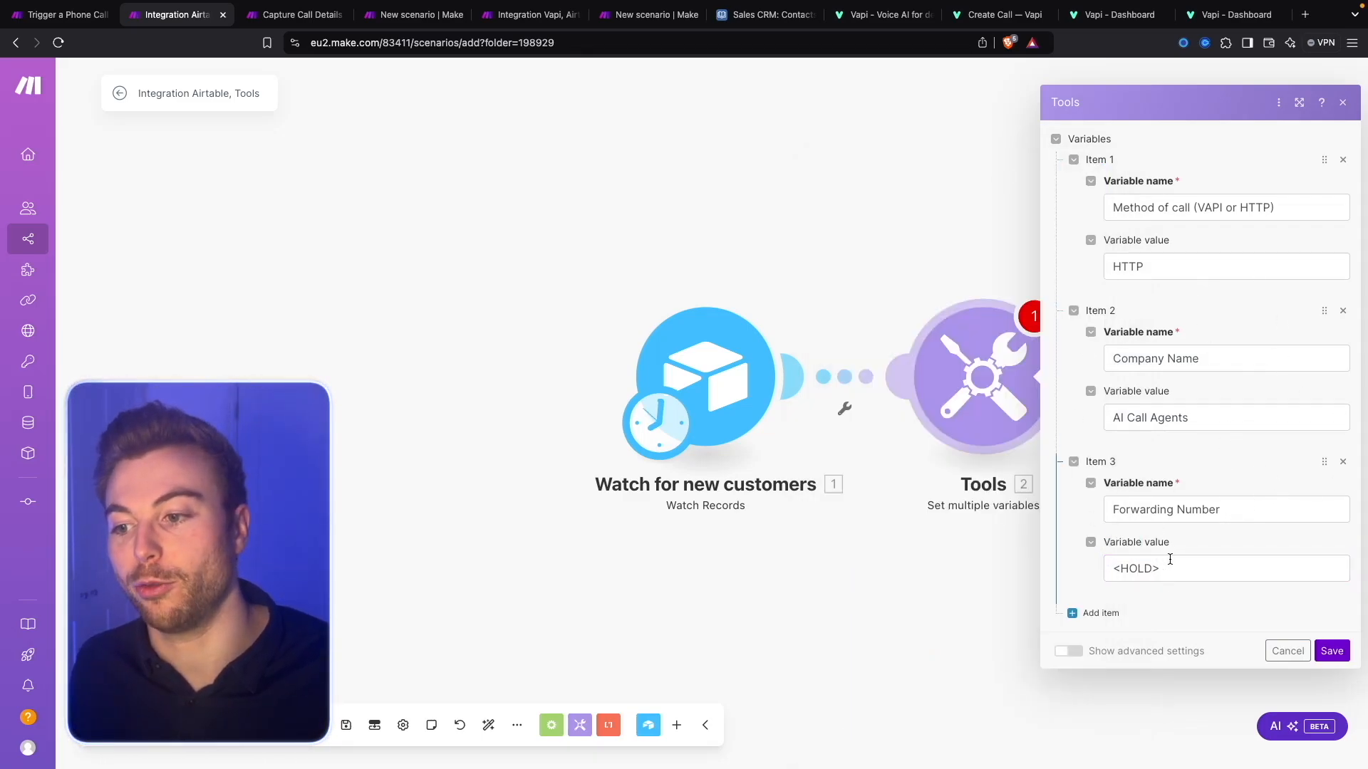
{"action": "left_click", "coordinate": [1331, 652]}
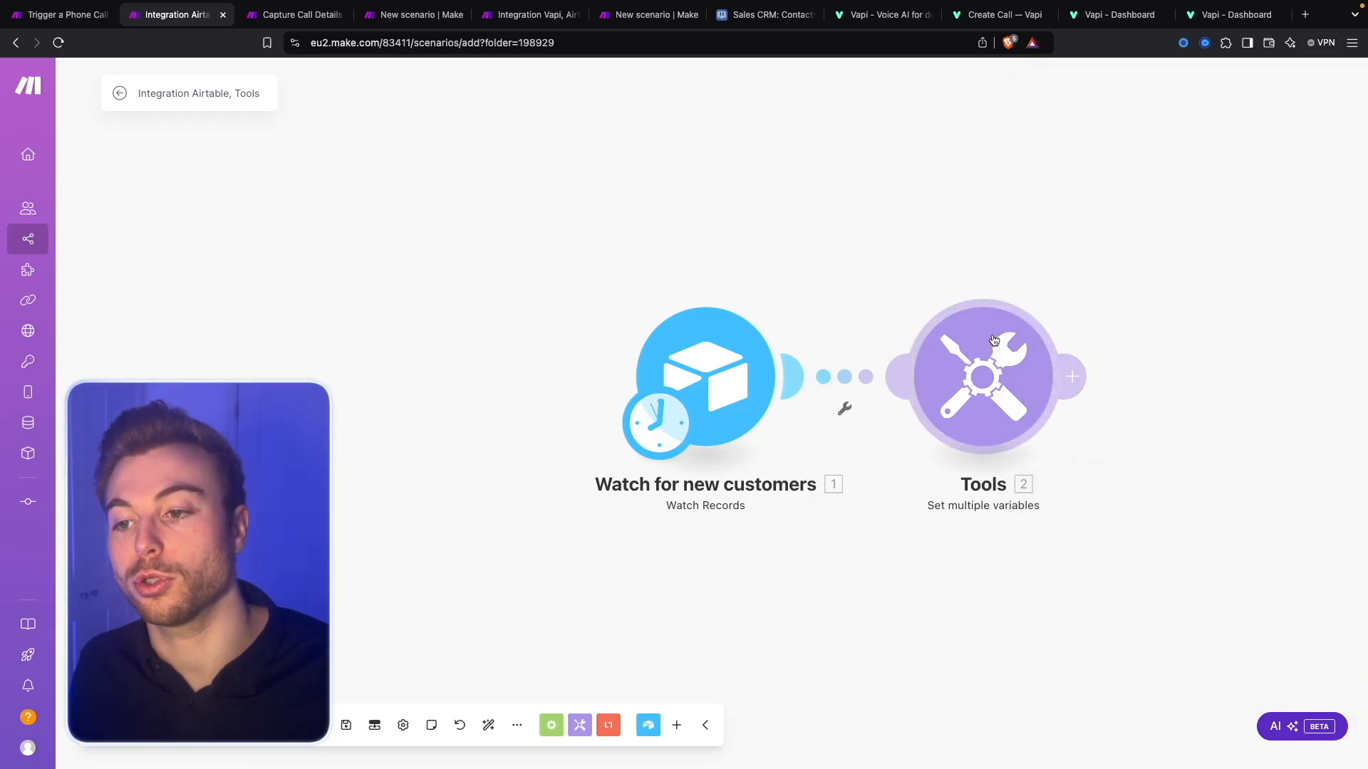
Rename the Tools module to "Set Variables" and save the scenario.
{"action": "right_click", "coordinate": [993, 340]}
{"action": "left_click", "coordinate": [1044, 418]}
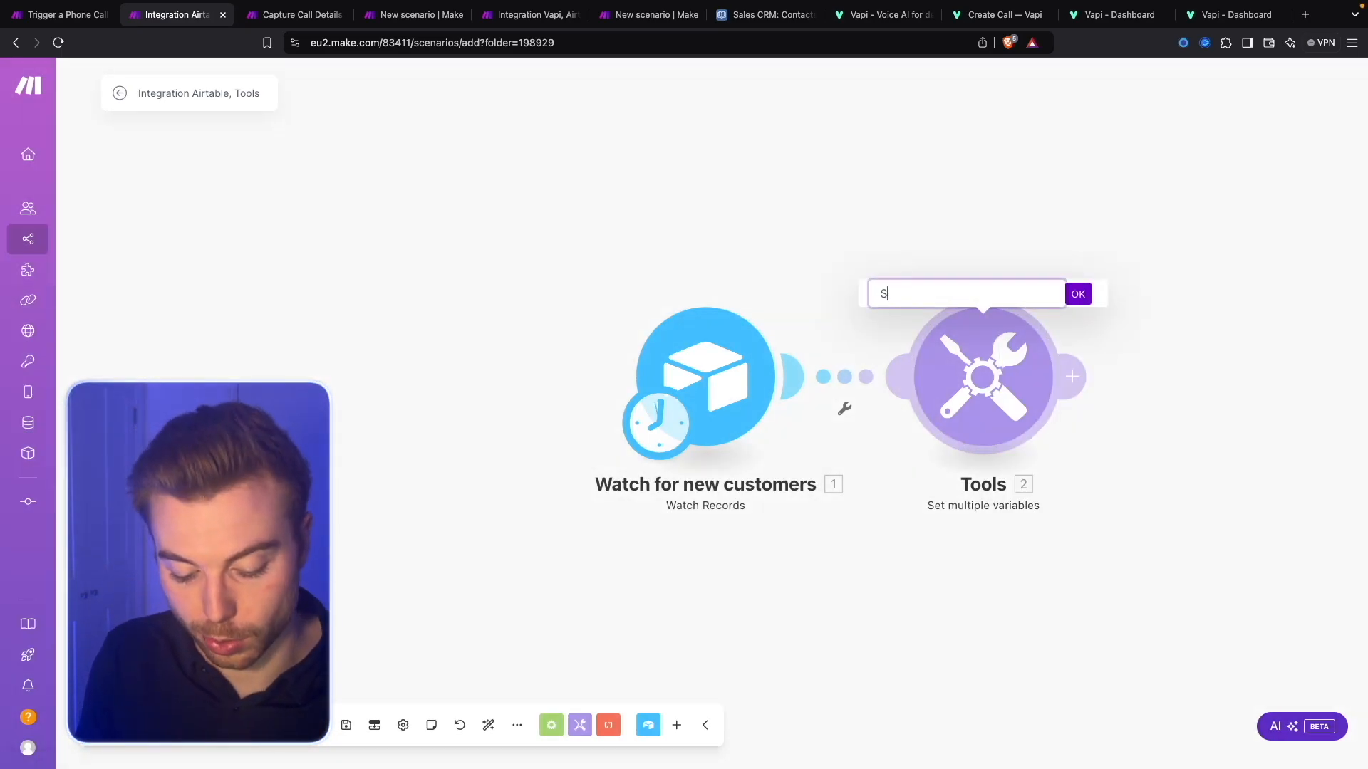
{"action": "type", "text": "Set Vr"}
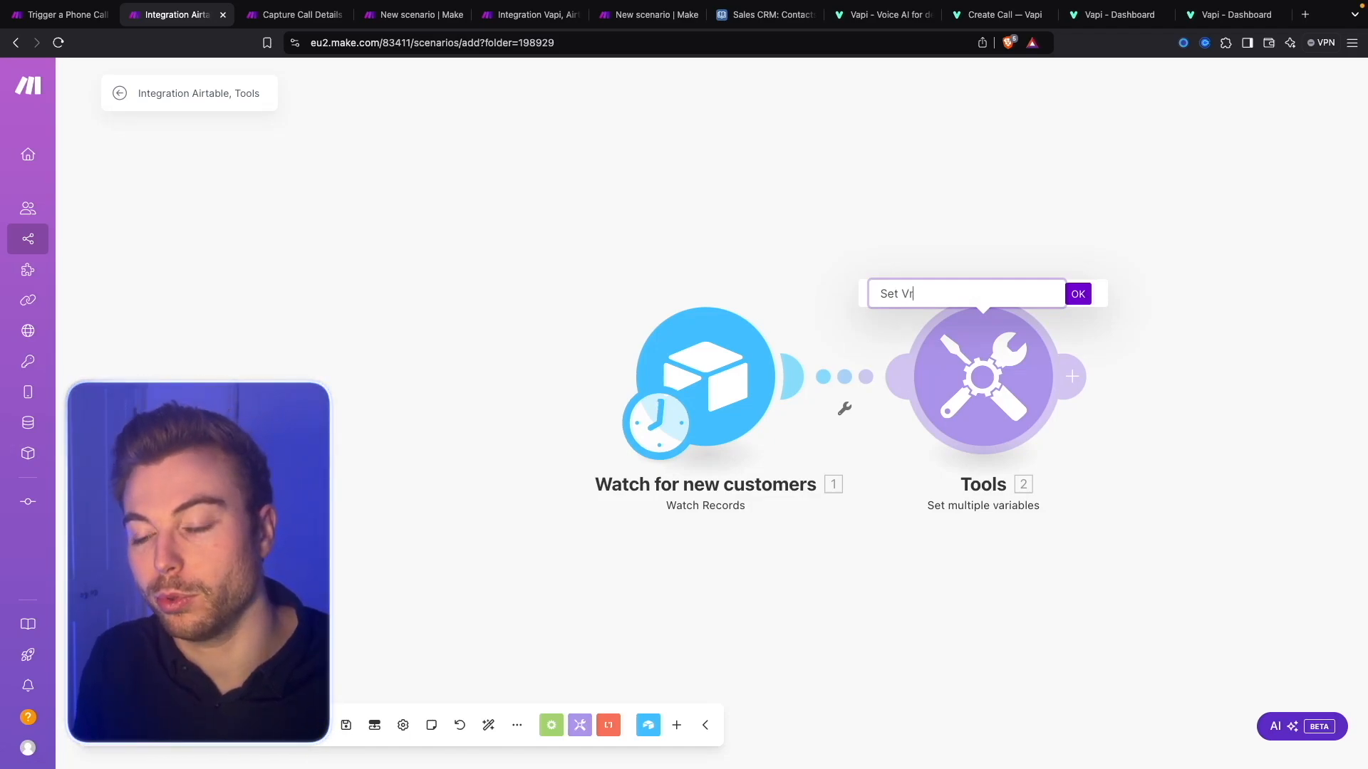
{"action": "key", "text": "BackSpace"}
{"action": "type", "text": "ariables"}
{"action": "key", "text": "Return"}
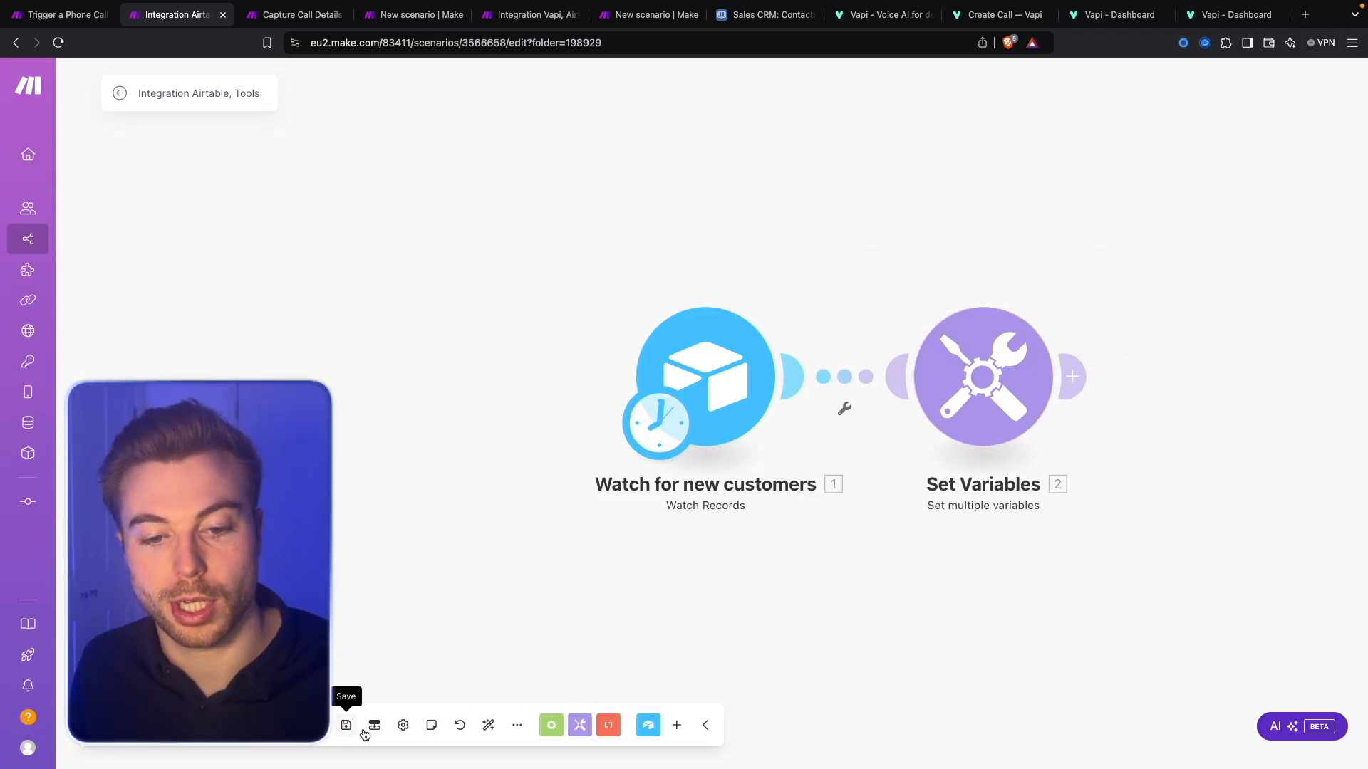
{"action": "left_click", "coordinate": [346, 726]}
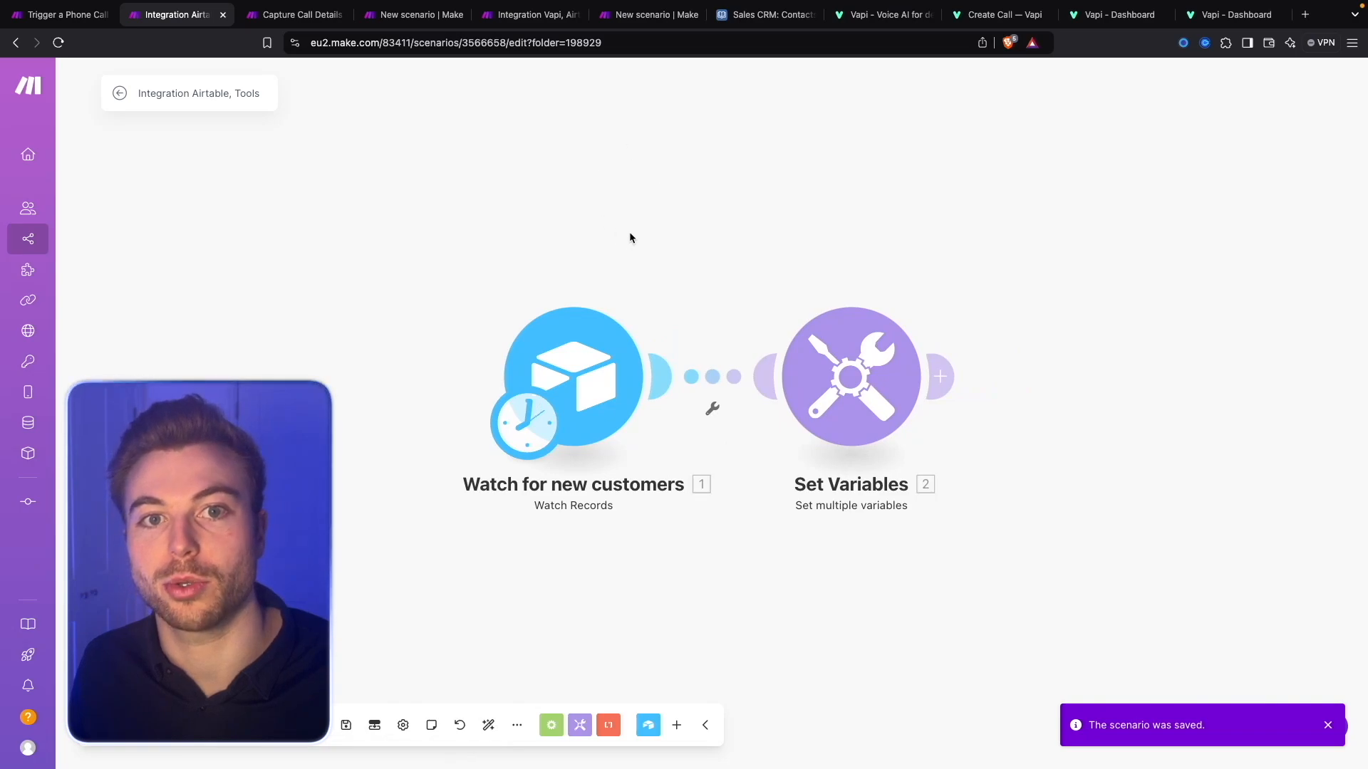
Add a Router after Set Variables and place a second Router on its 2nd route.
{"action": "left_click", "coordinate": [942, 372]}
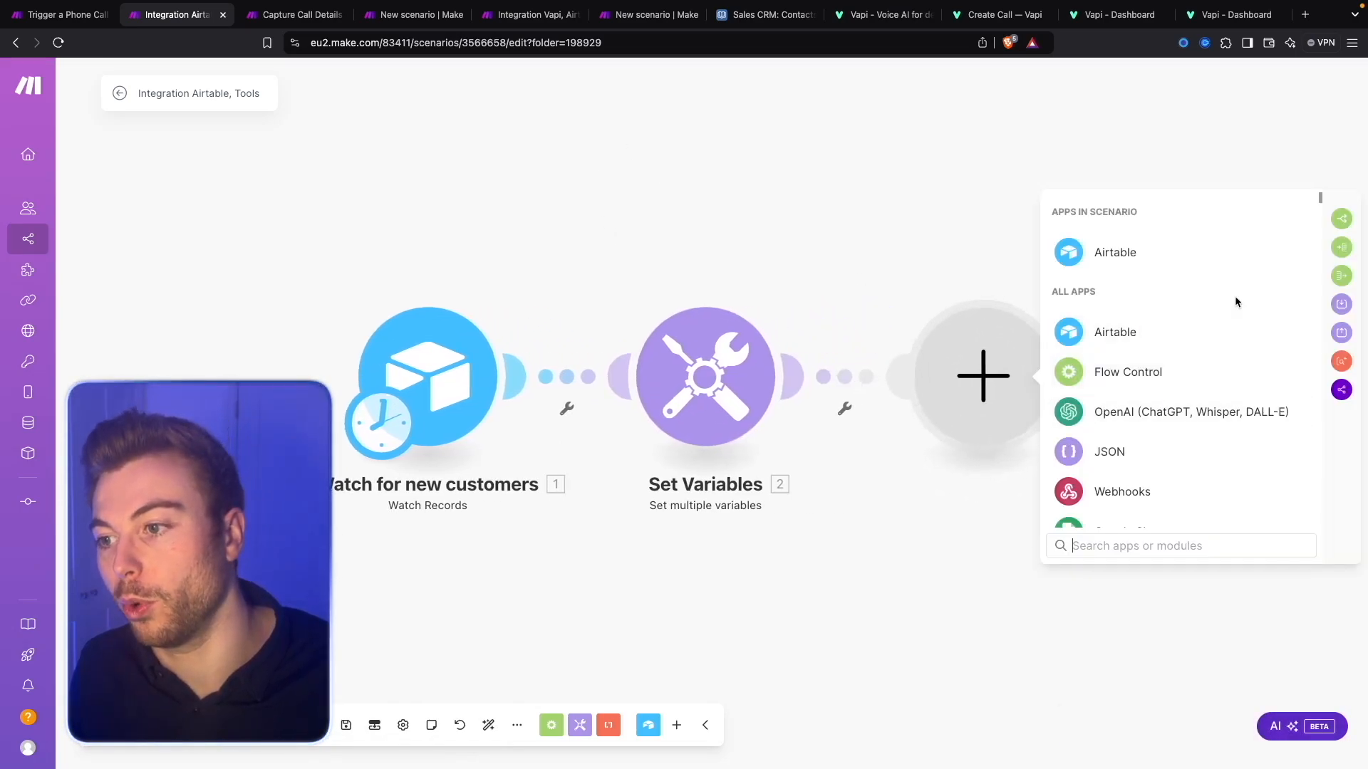
{"action": "left_click", "coordinate": [1346, 219]}
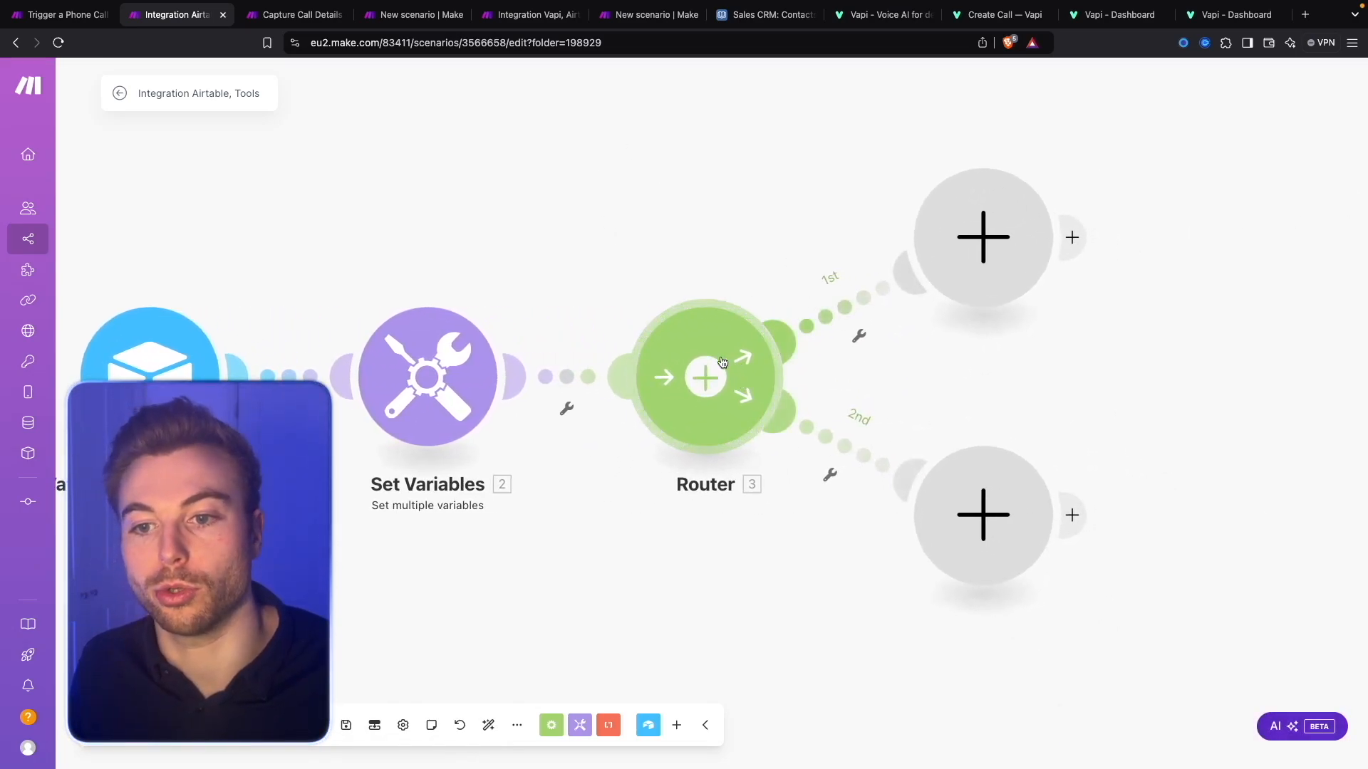
{"action": "left_click", "coordinate": [996, 516]}
{"action": "left_click", "coordinate": [1342, 358]}
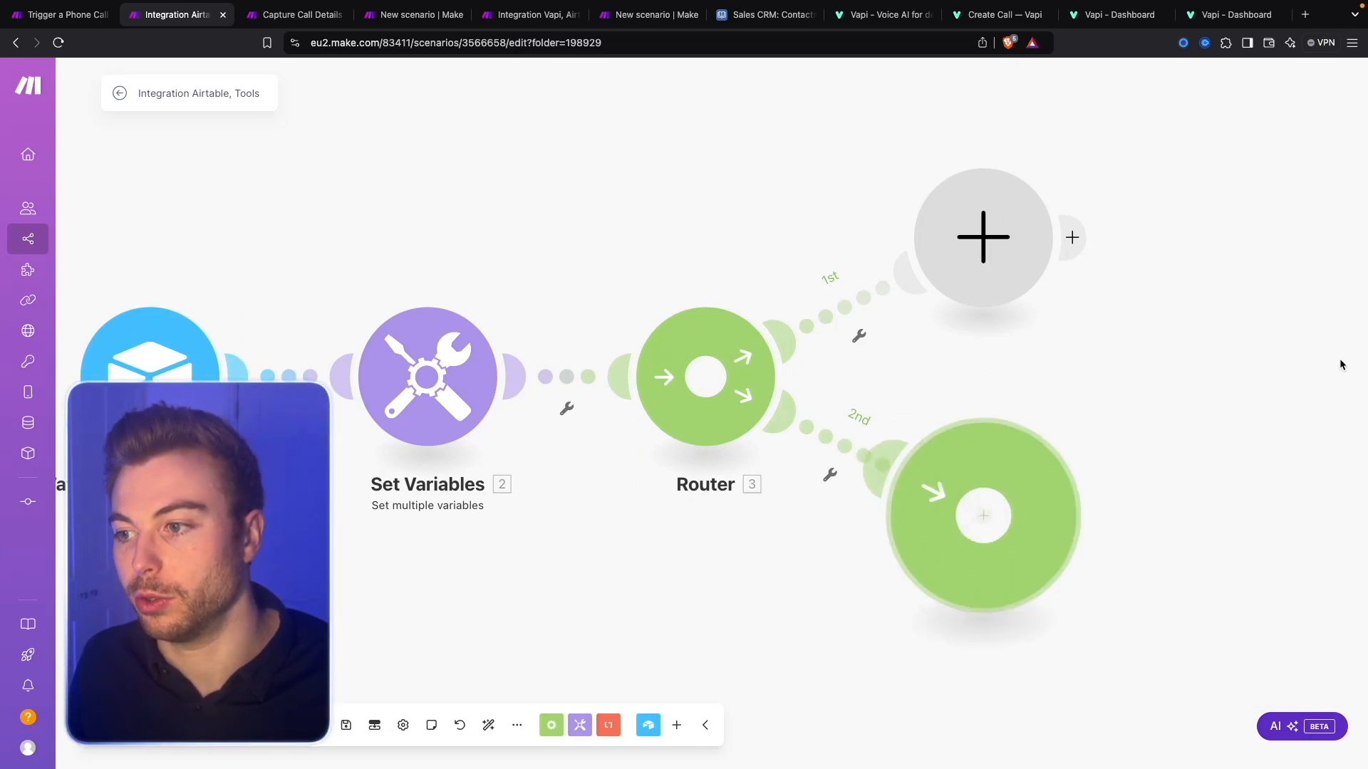
Add the Vapi Create an Outbound Phone Call module on the first router's 1st route.
{"action": "left_click_drag", "start_coordinate": [847, 227], "coordinate": [947, 373]}
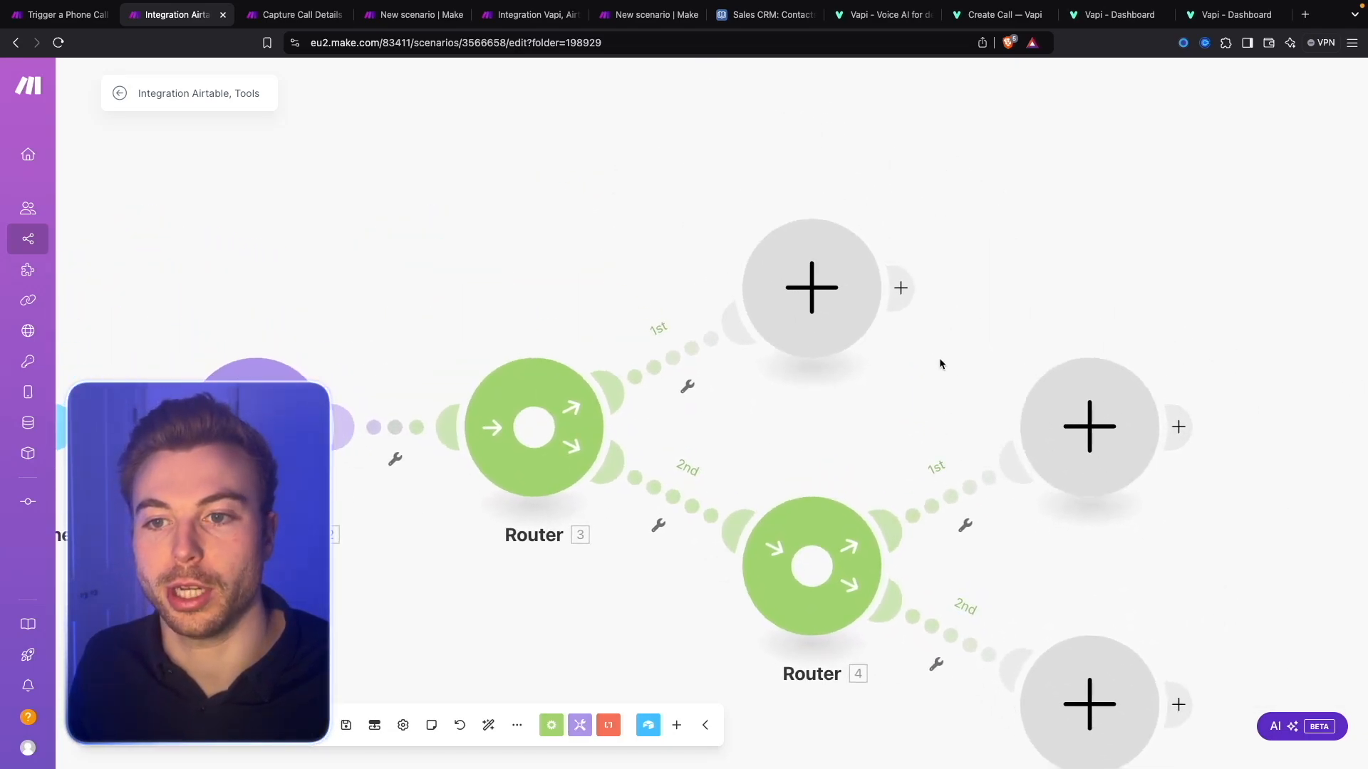
{"action": "left_click", "coordinate": [825, 289]}
{"action": "type", "text": "VAPI"}
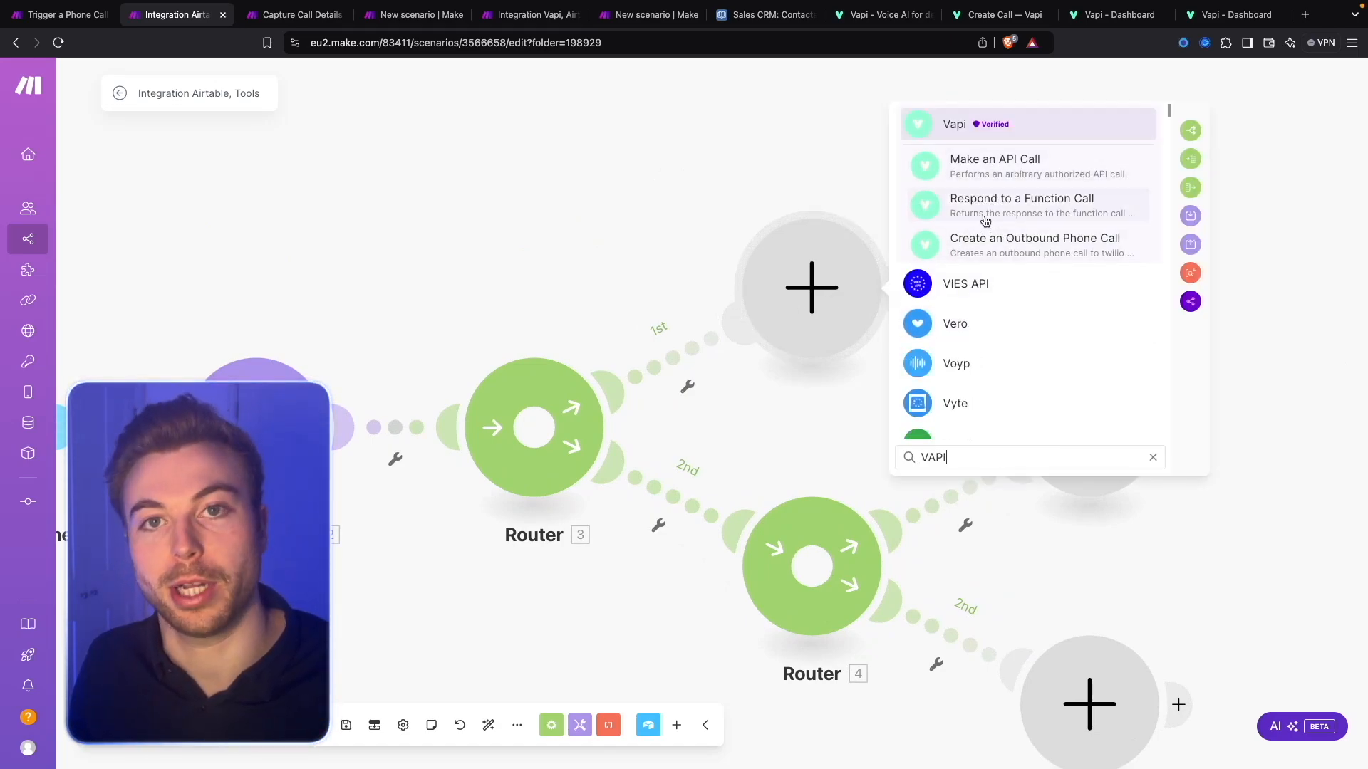
{"action": "left_click", "coordinate": [1089, 242]}
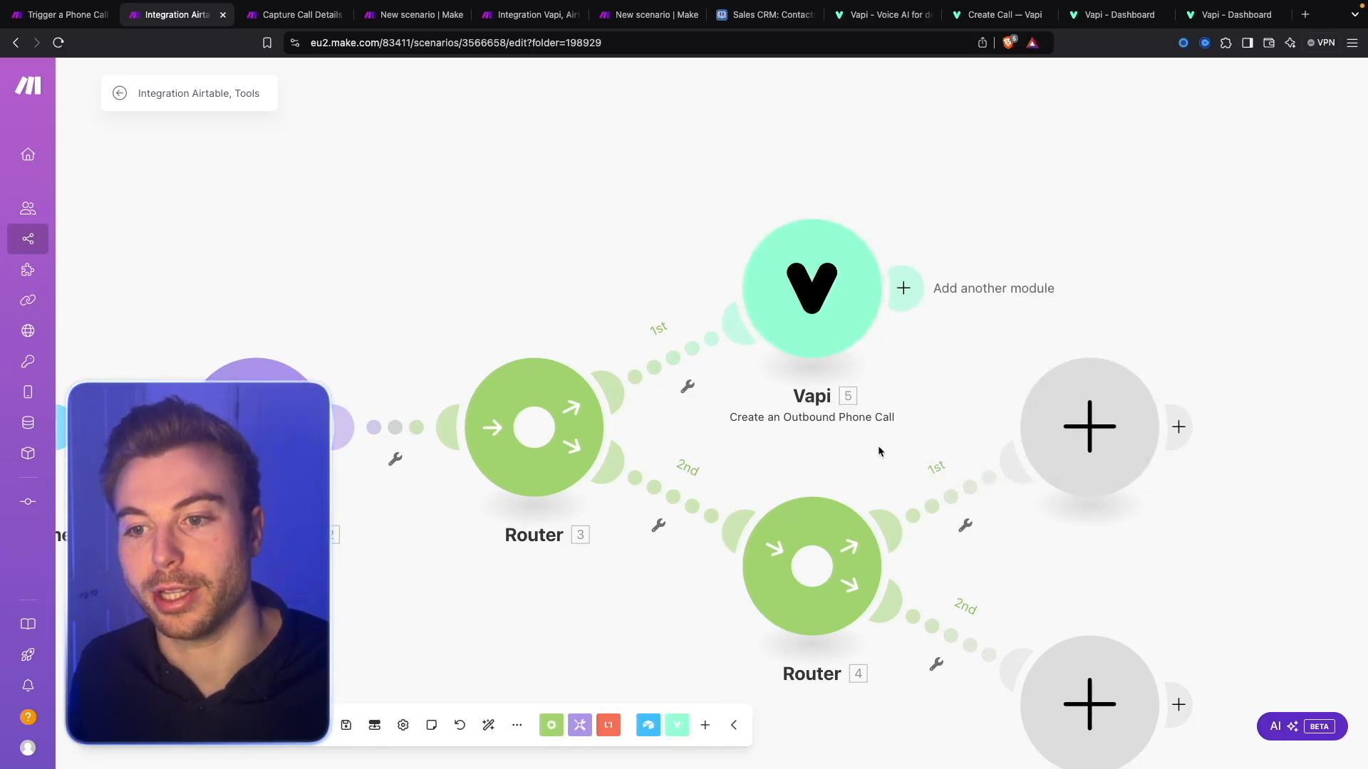
Add an HTTP Make a request module on the 1st route of the second router.
{"action": "scroll", "coordinate": [828, 397], "scroll_direction": "down", "scroll_amount": 1}
{"action": "scroll", "coordinate": [1120, 220], "scroll_direction": "right", "scroll_amount": 5}
{"action": "scroll", "coordinate": [1120, 220], "scroll_direction": "down", "scroll_amount": 3}
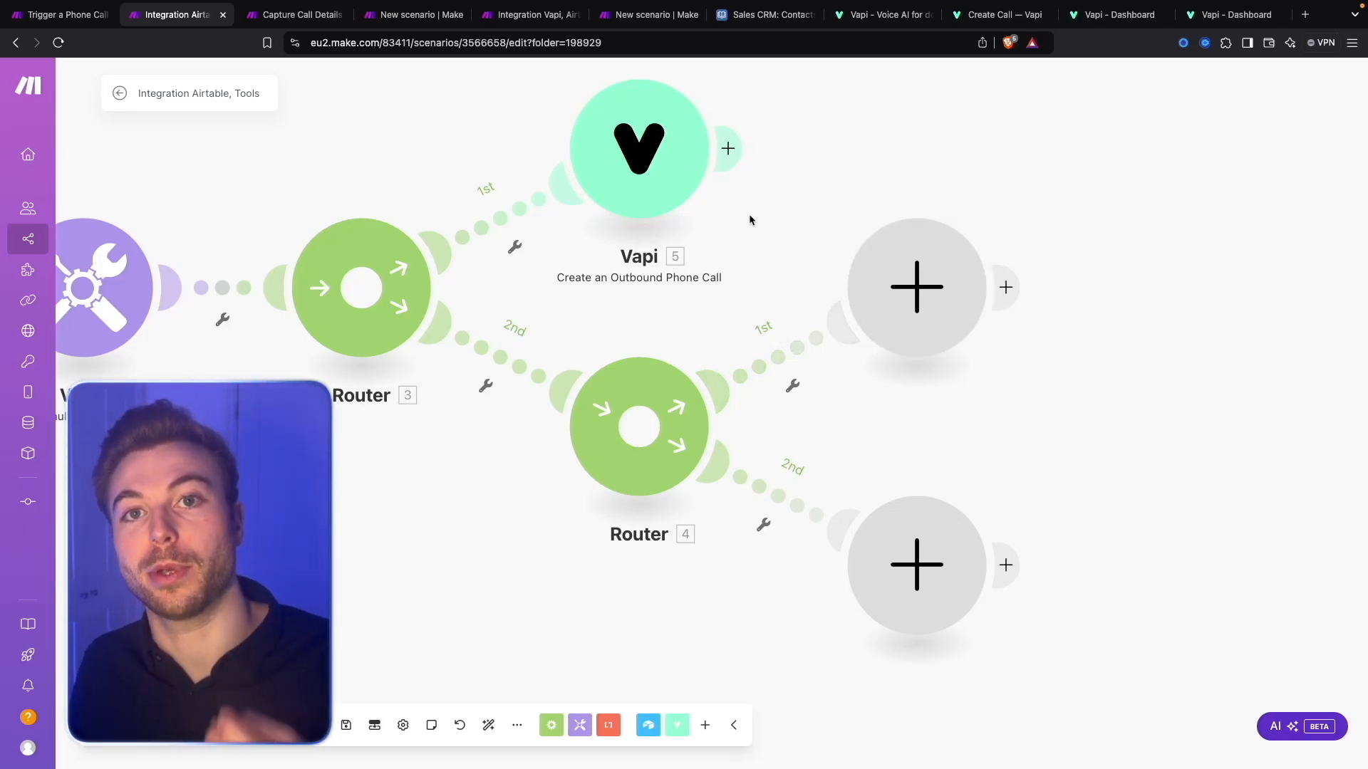
{"action": "left_click", "coordinate": [877, 262]}
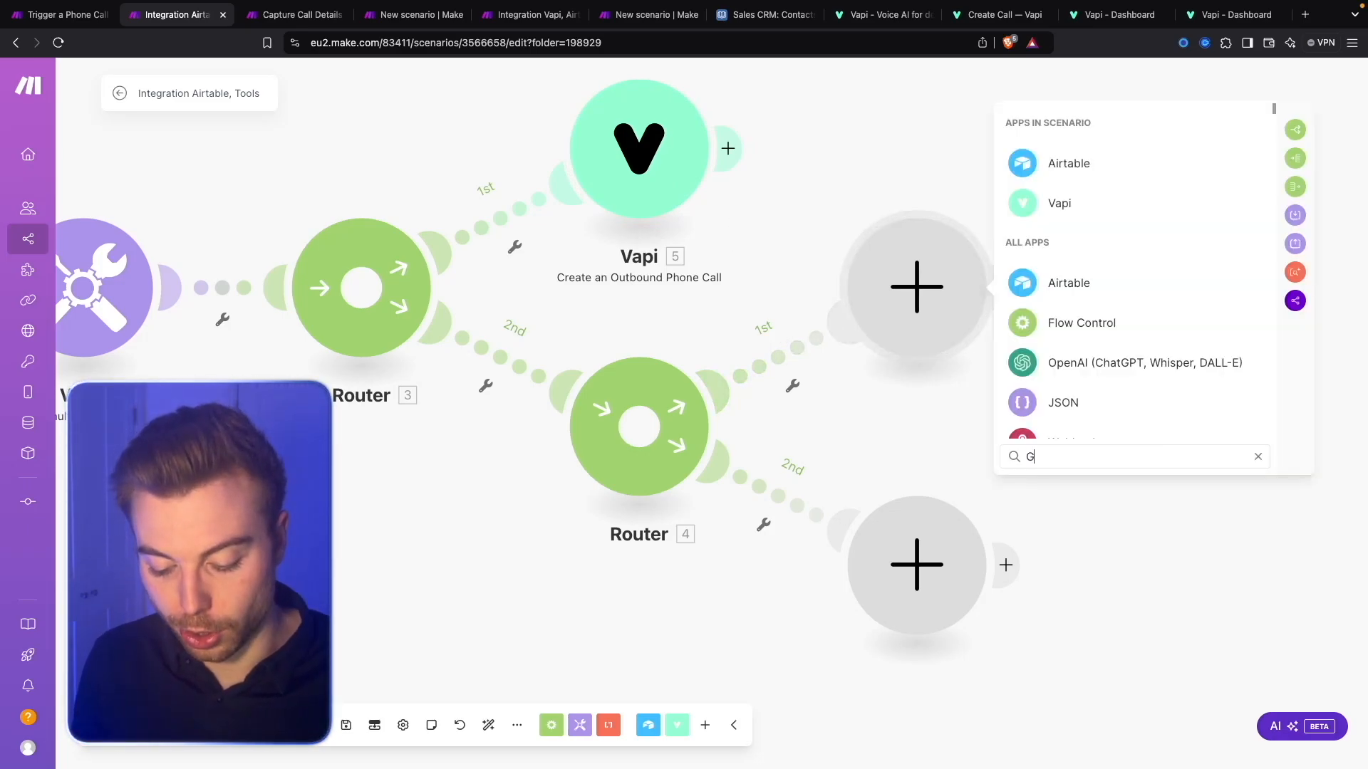
{"action": "type", "text": "tgpt"}
{"action": "key", "text": "BackSpace"}
{"action": "key", "text": "BackSpace"}
{"action": "key", "text": "BackSpace"}
{"action": "key", "text": "BackSpace"}
{"action": "type", "text": "http"}
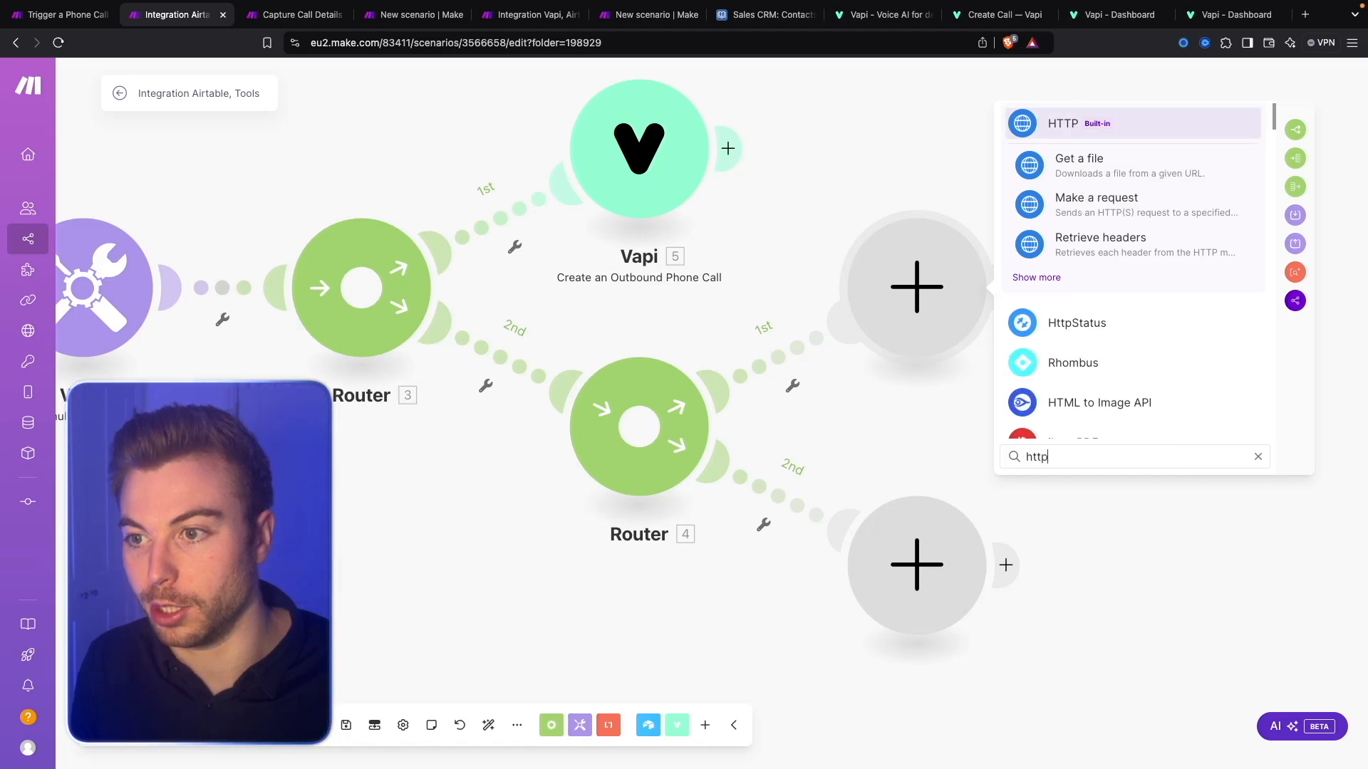
{"action": "left_click", "coordinate": [1037, 277]}
{"action": "scroll", "coordinate": [1111, 342], "scroll_direction": "down", "scroll_amount": 4}
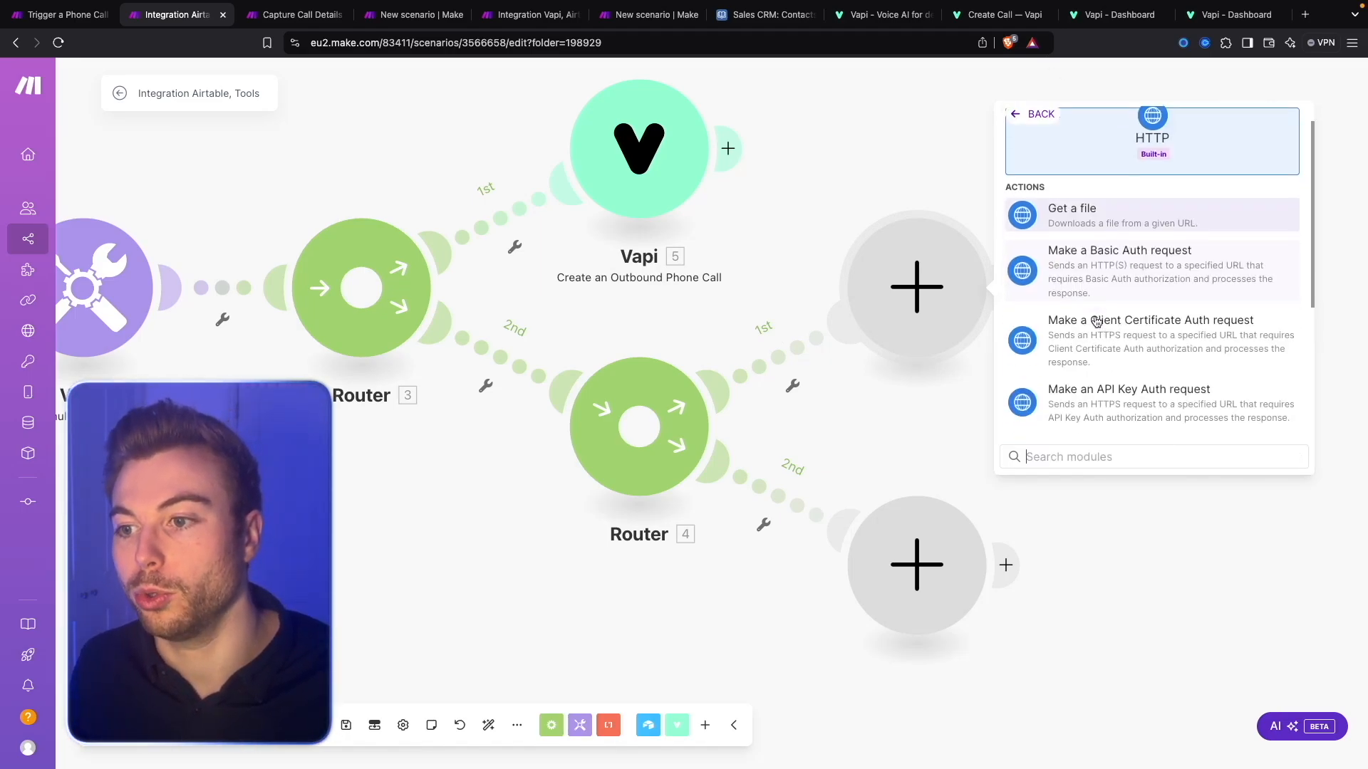
{"action": "scroll", "coordinate": [1123, 299], "scroll_direction": "up", "scroll_amount": 1}
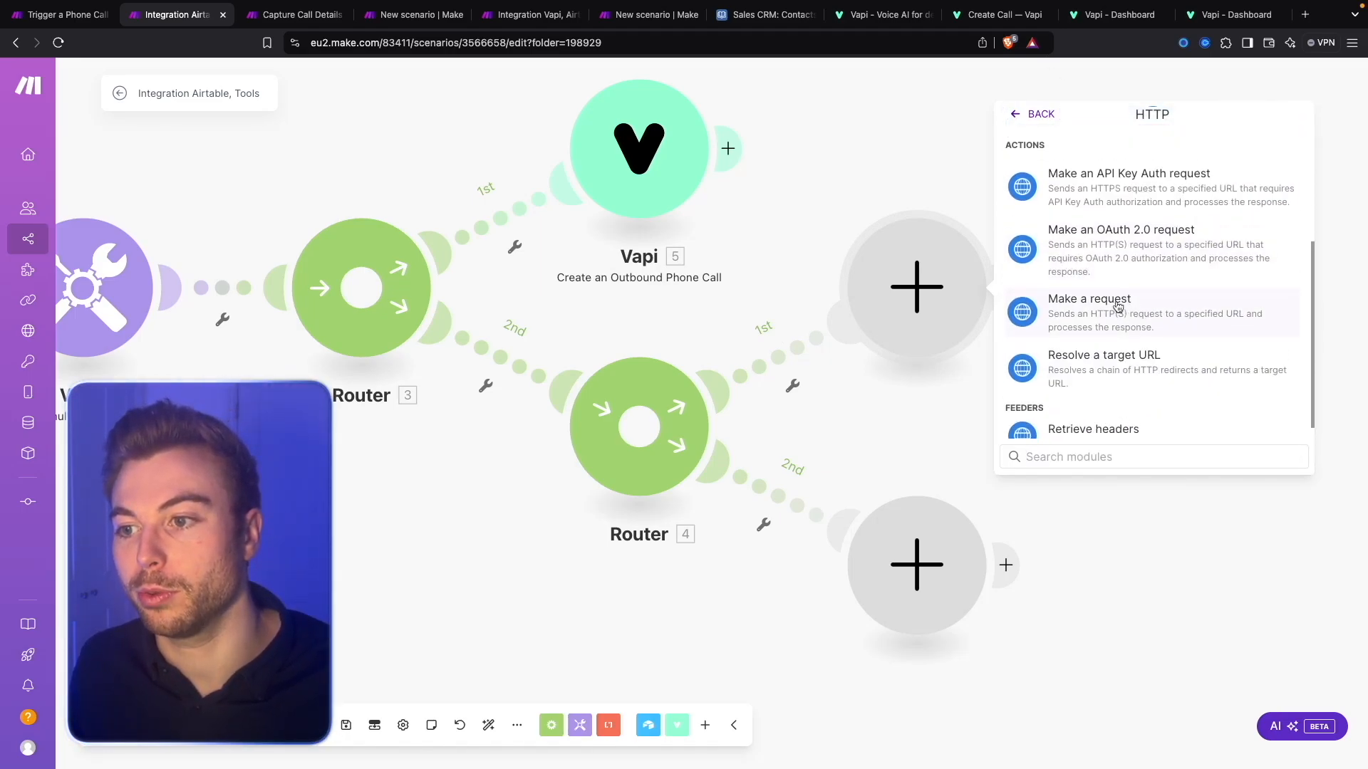
{"action": "left_click", "coordinate": [1090, 314]}
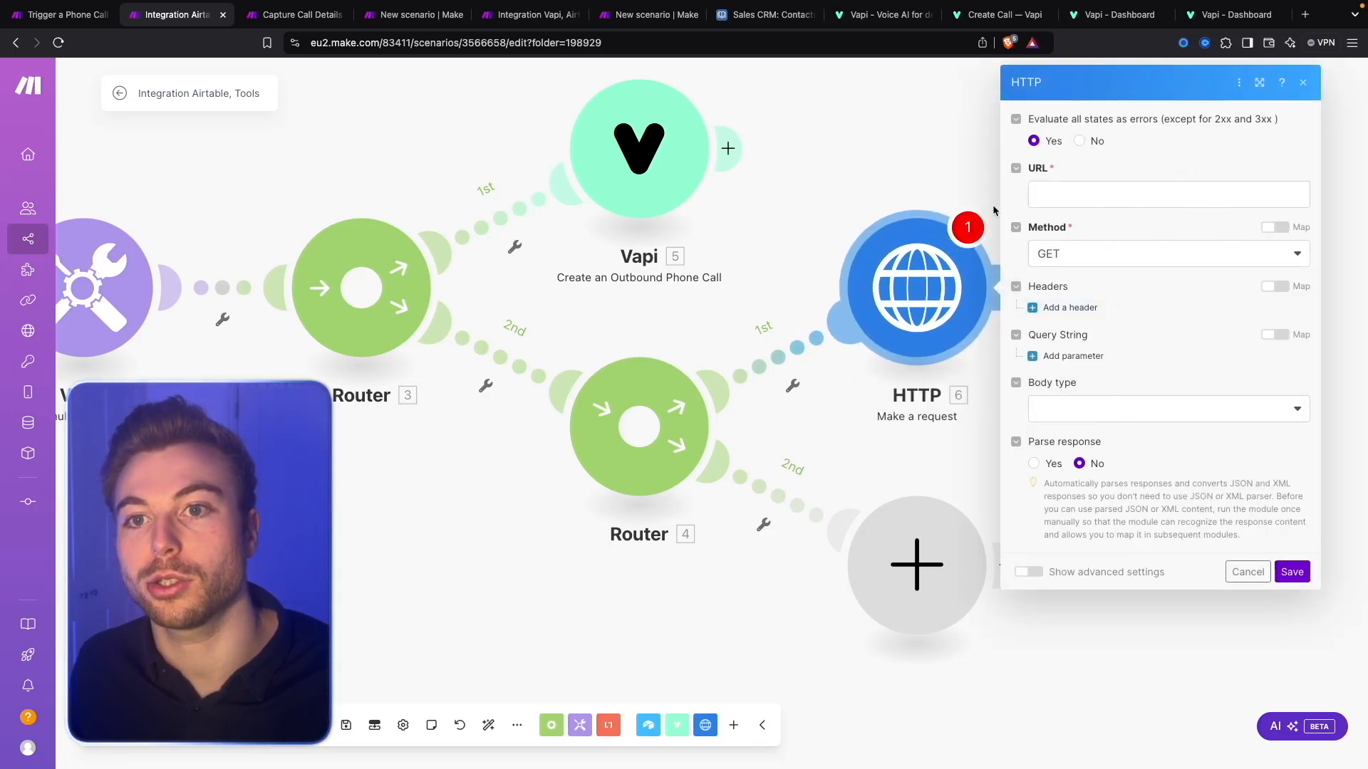
Switch to the Vapi website and look through its homepage sections on use cases and response time.
{"action": "left_click", "coordinate": [878, 14]}
{"action": "scroll", "coordinate": [788, 392], "scroll_direction": "down", "scroll_amount": 4}
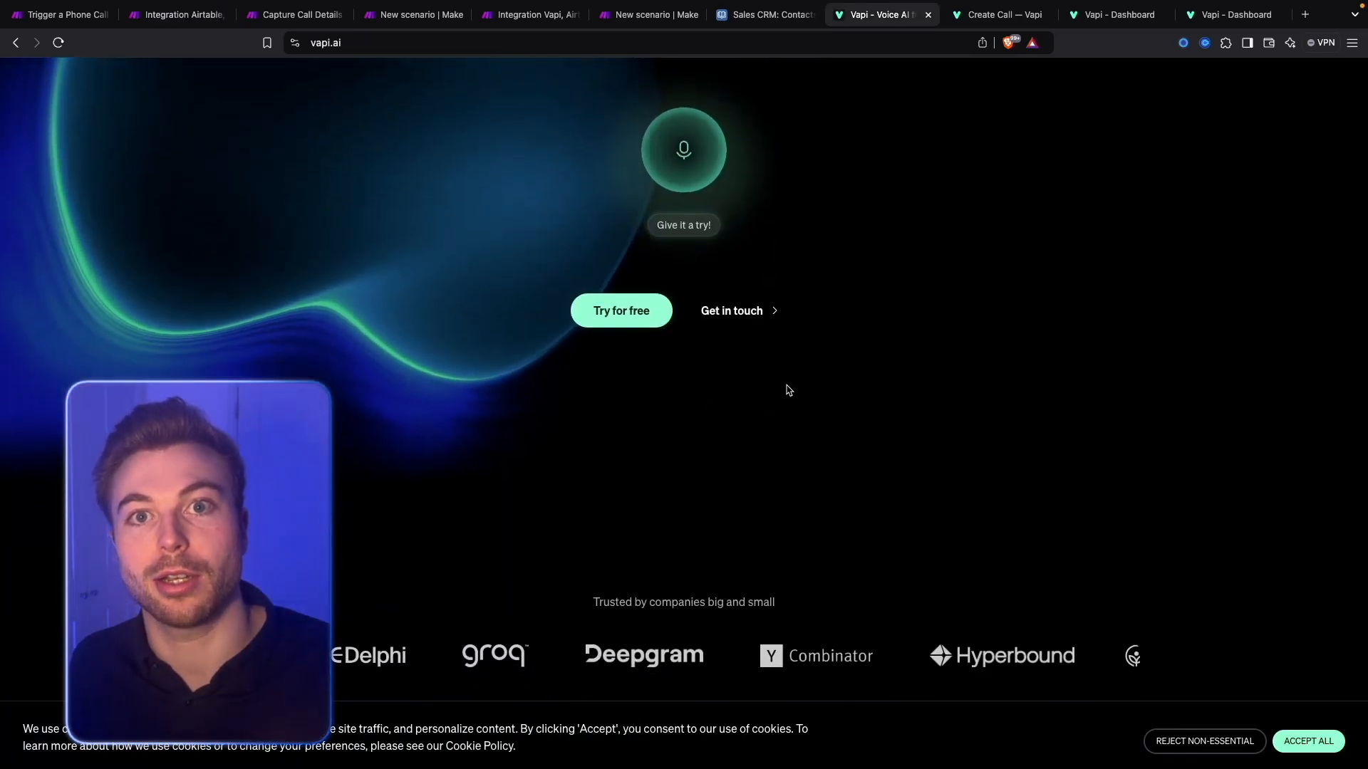
{"action": "scroll", "coordinate": [788, 390], "scroll_direction": "down", "scroll_amount": 10}
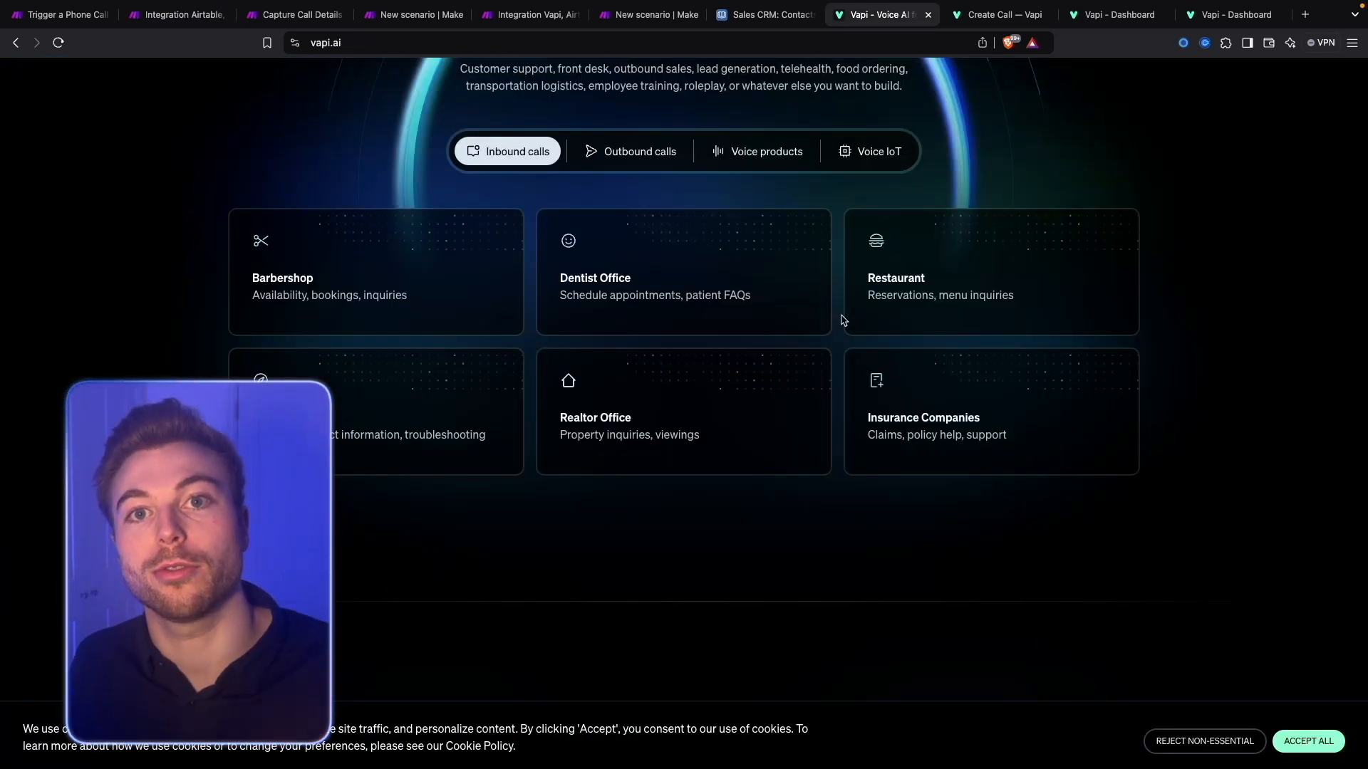
{"action": "scroll", "coordinate": [840, 317], "scroll_direction": "down", "scroll_amount": 1}
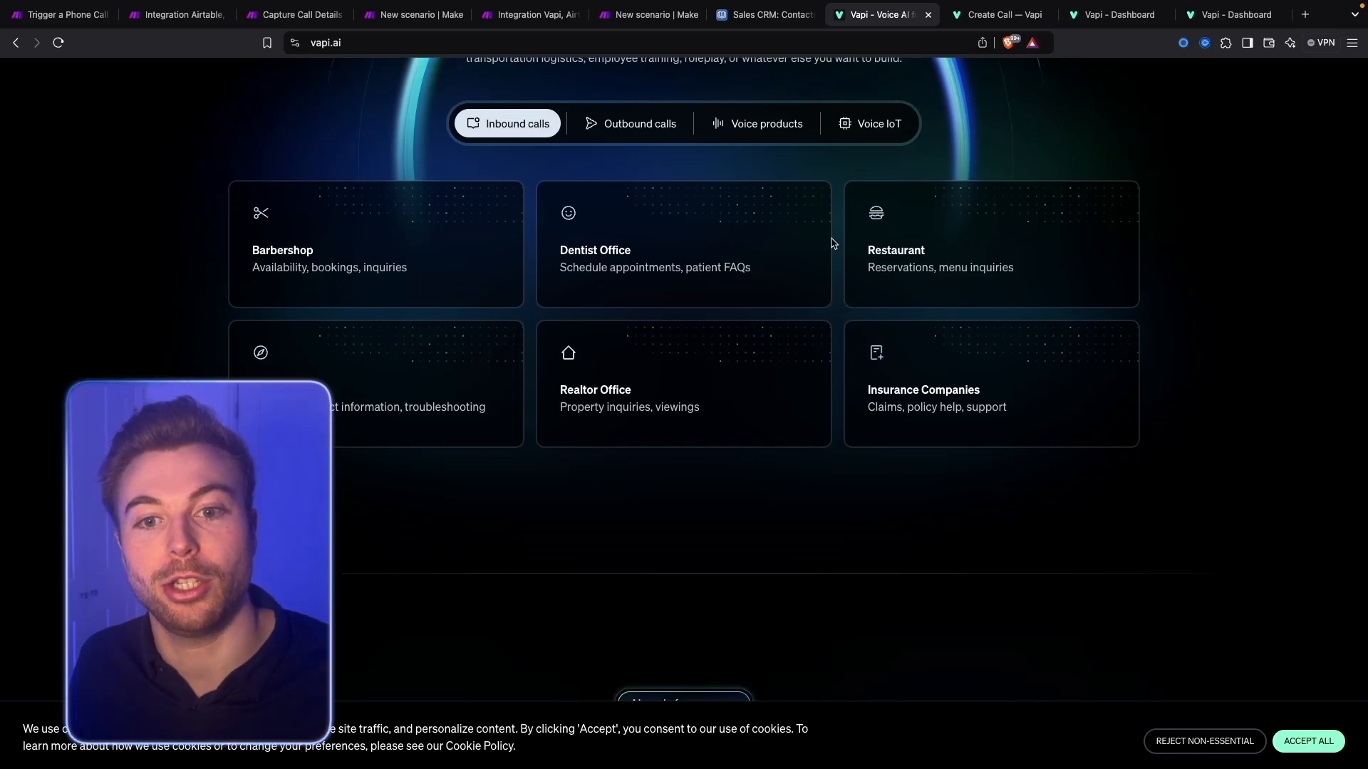
{"action": "scroll", "coordinate": [963, 400], "scroll_direction": "down", "scroll_amount": 2}
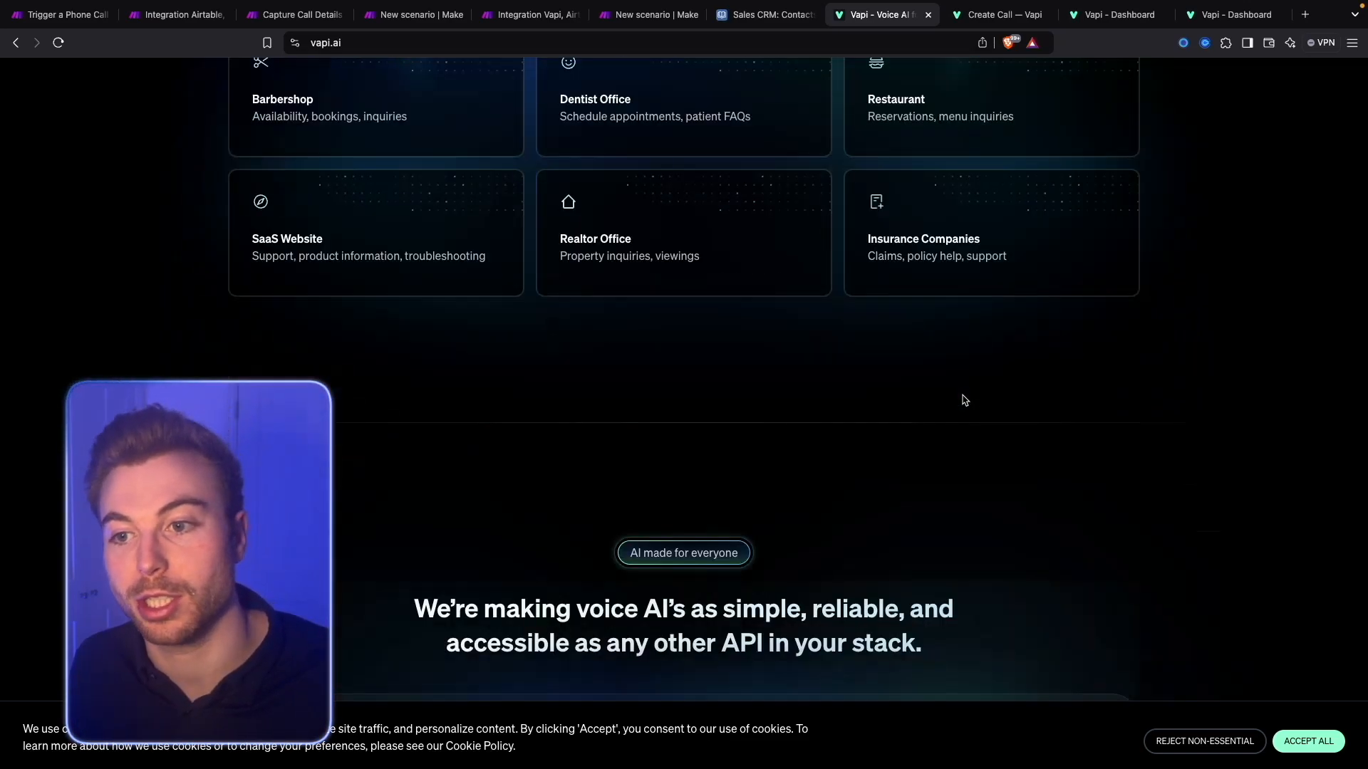
{"action": "scroll", "coordinate": [969, 417], "scroll_direction": "down", "scroll_amount": 6}
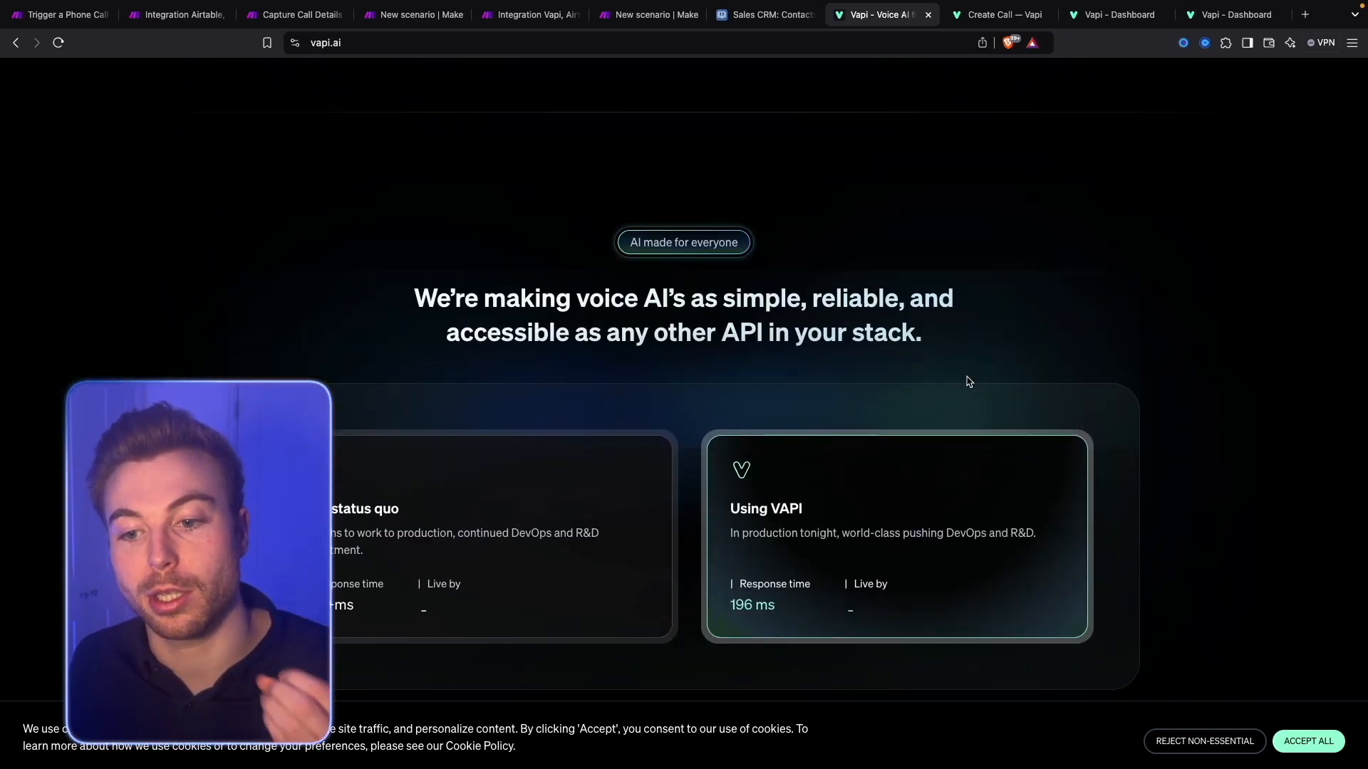
{"action": "scroll", "coordinate": [967, 382], "scroll_direction": "down", "scroll_amount": 4}
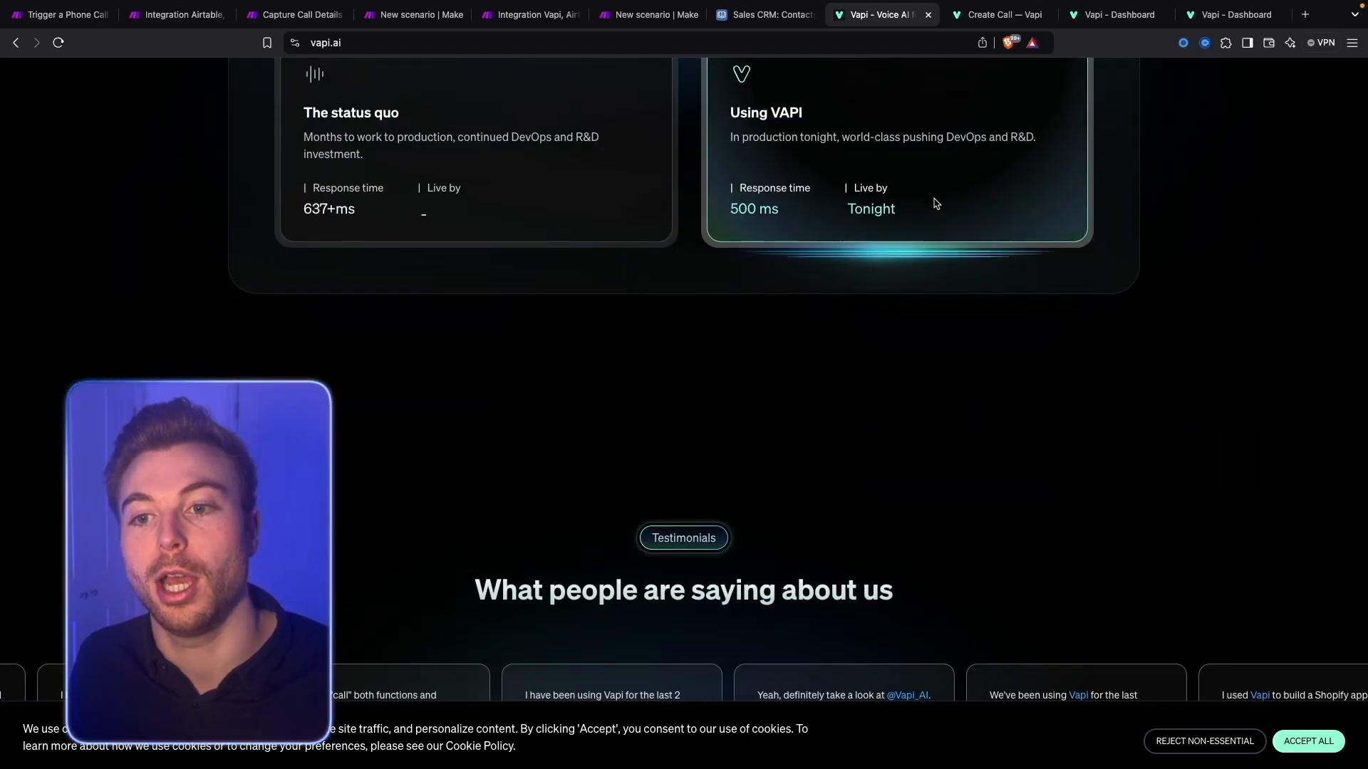
Look through the rest of the Vapi homepage, covering response time, testimonials, features, supported providers and the API integration code.
{"action": "left_click_drag", "start_coordinate": [729, 208], "coordinate": [779, 210]}
{"action": "scroll", "coordinate": [898, 302], "scroll_direction": "up", "scroll_amount": 1}
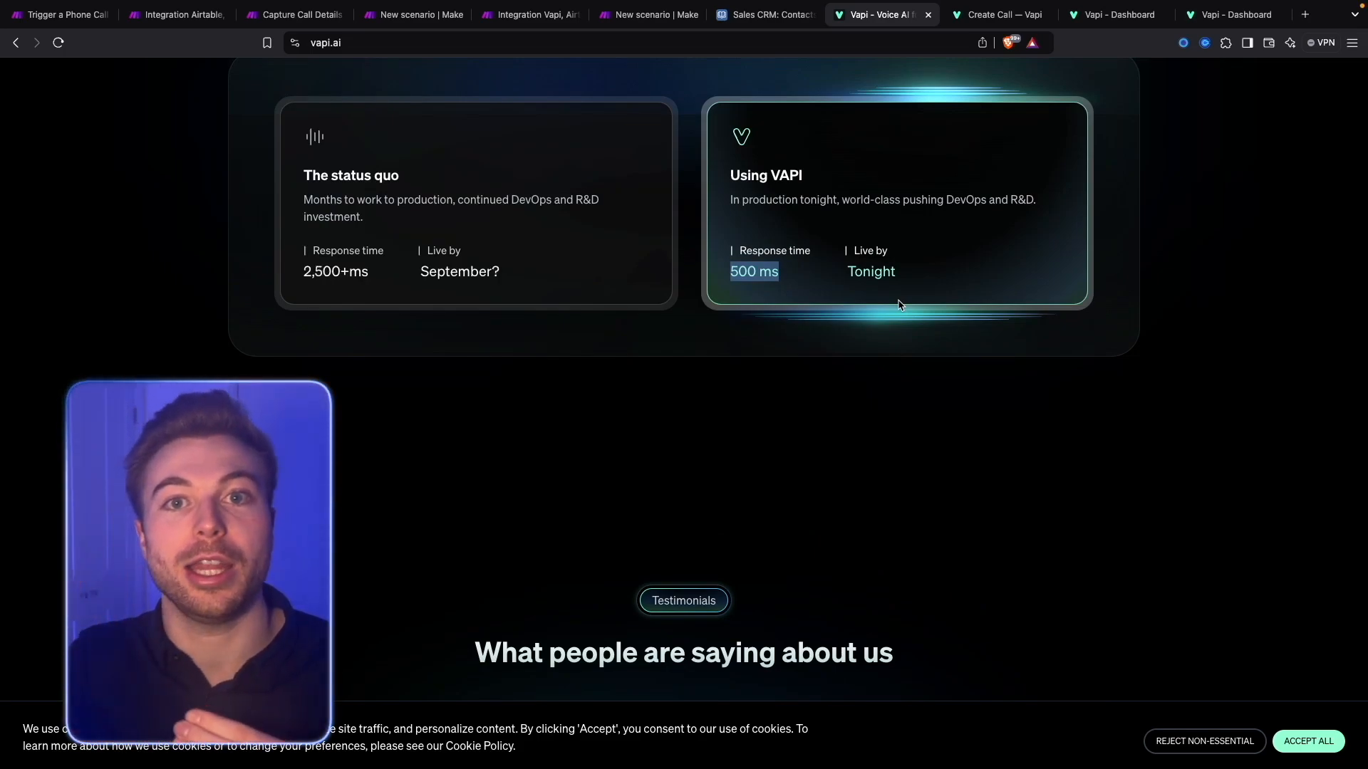
{"action": "scroll", "coordinate": [864, 356], "scroll_direction": "down", "scroll_amount": 6}
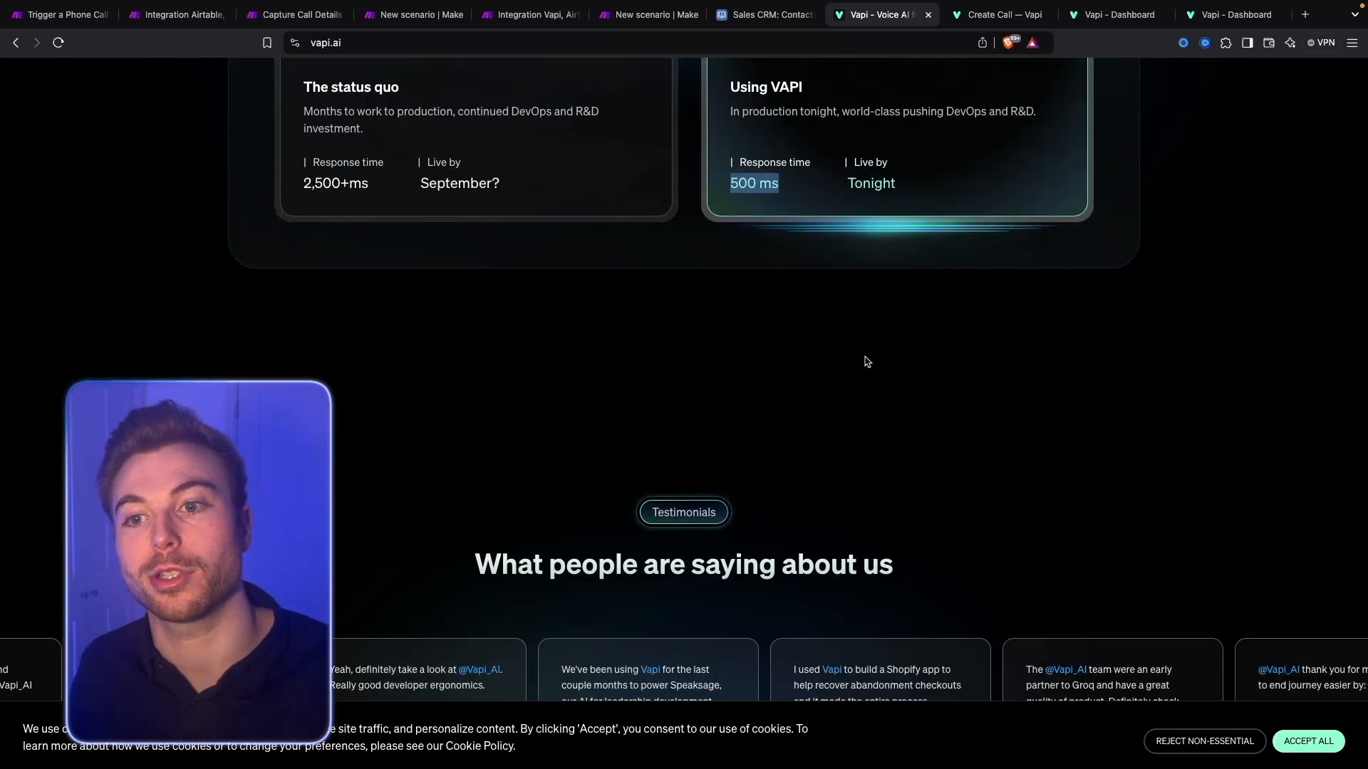
{"action": "scroll", "coordinate": [803, 408], "scroll_direction": "down", "scroll_amount": 10}
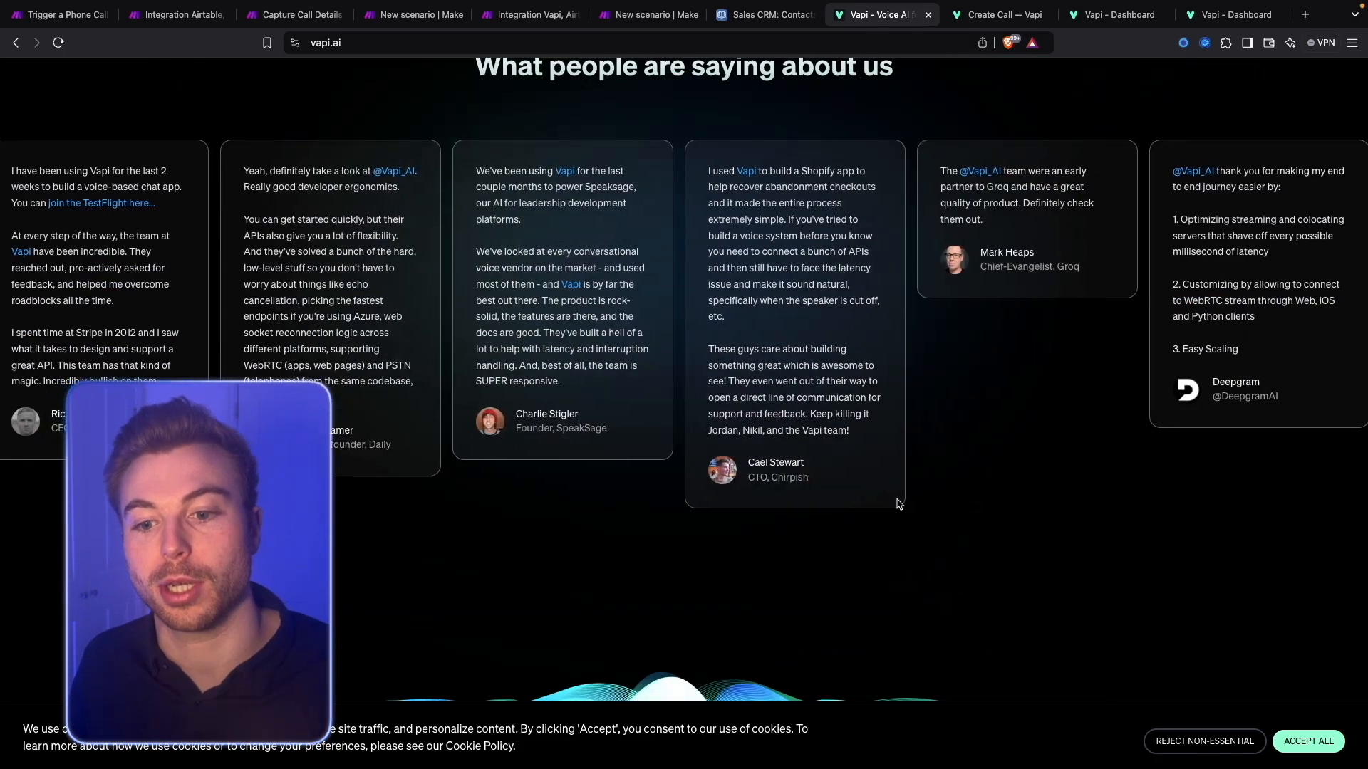
{"action": "scroll", "coordinate": [951, 556], "scroll_direction": "down", "scroll_amount": 10}
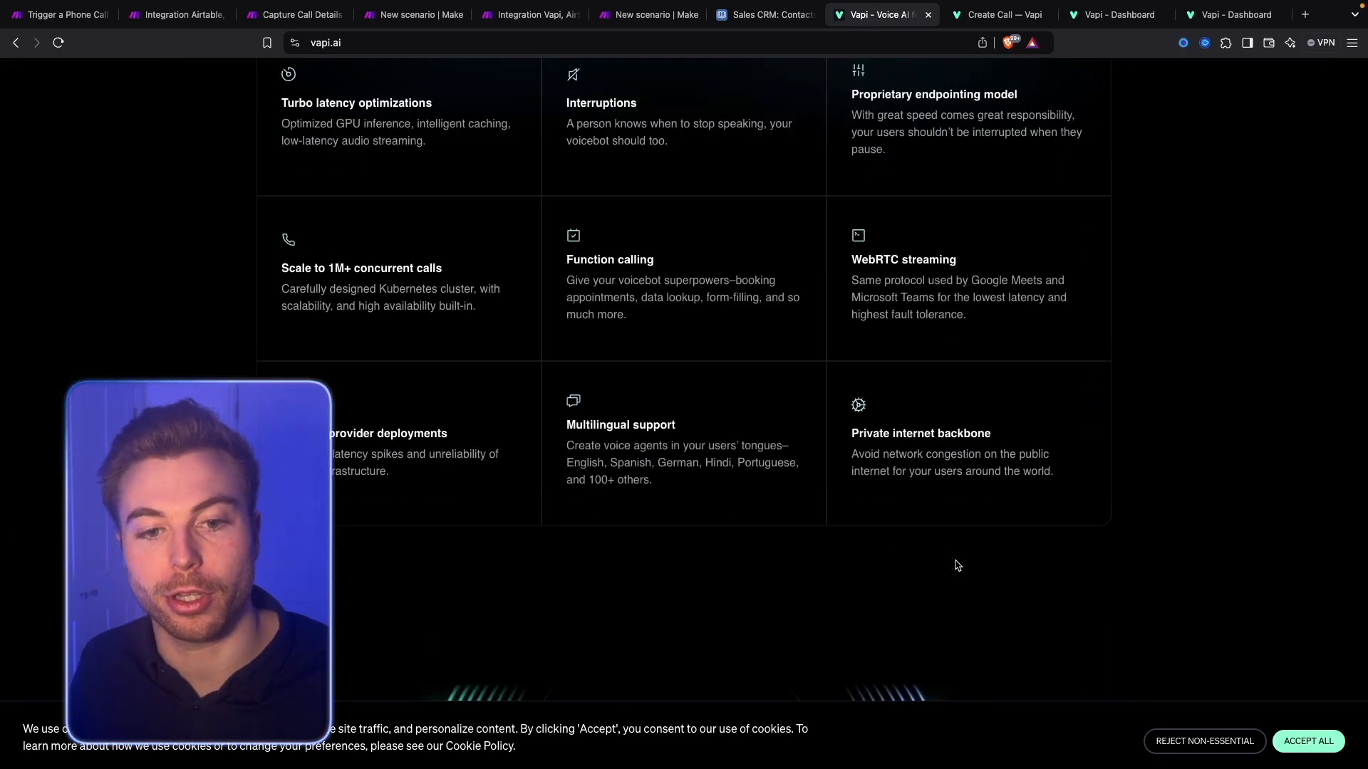
{"action": "scroll", "coordinate": [955, 562], "scroll_direction": "up", "scroll_amount": 7}
{"action": "scroll", "coordinate": [802, 357], "scroll_direction": "down", "scroll_amount": 11}
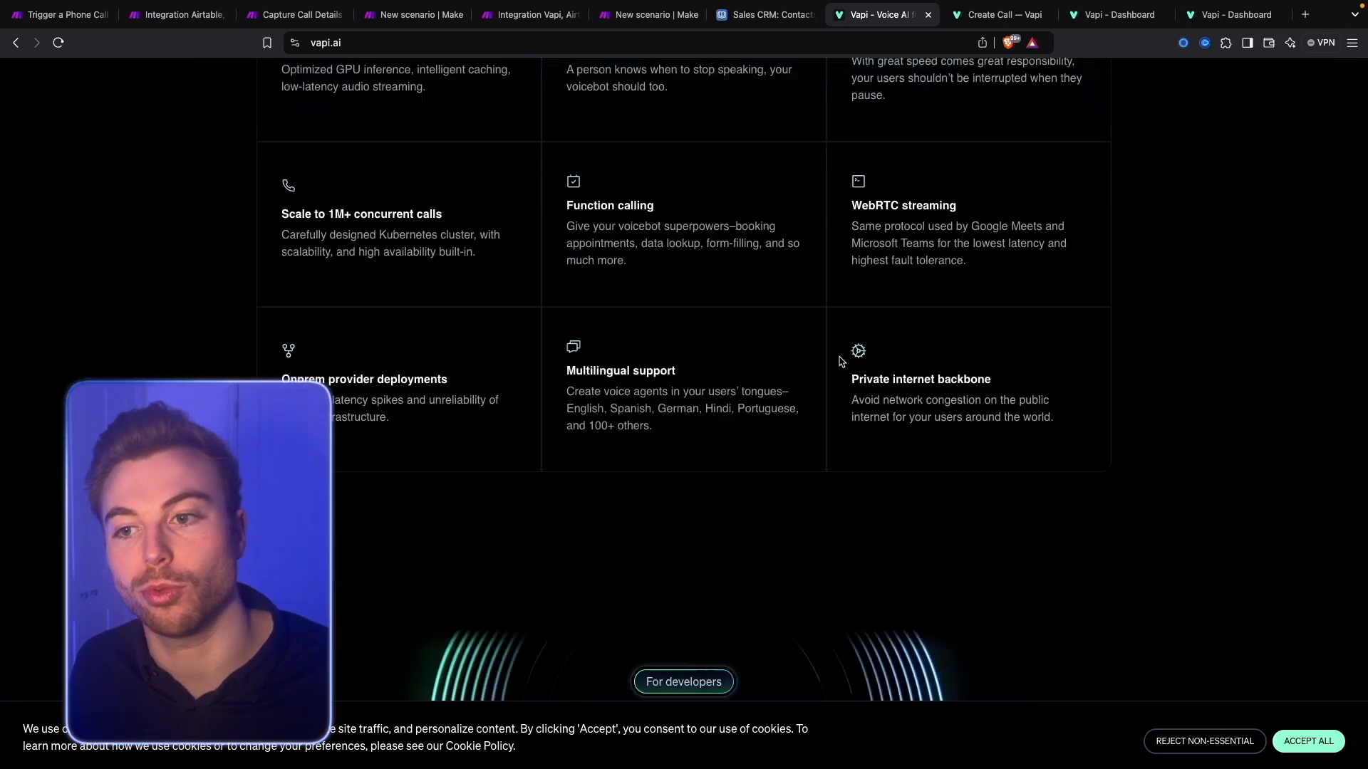
{"action": "scroll", "coordinate": [818, 345], "scroll_direction": "down", "scroll_amount": 3}
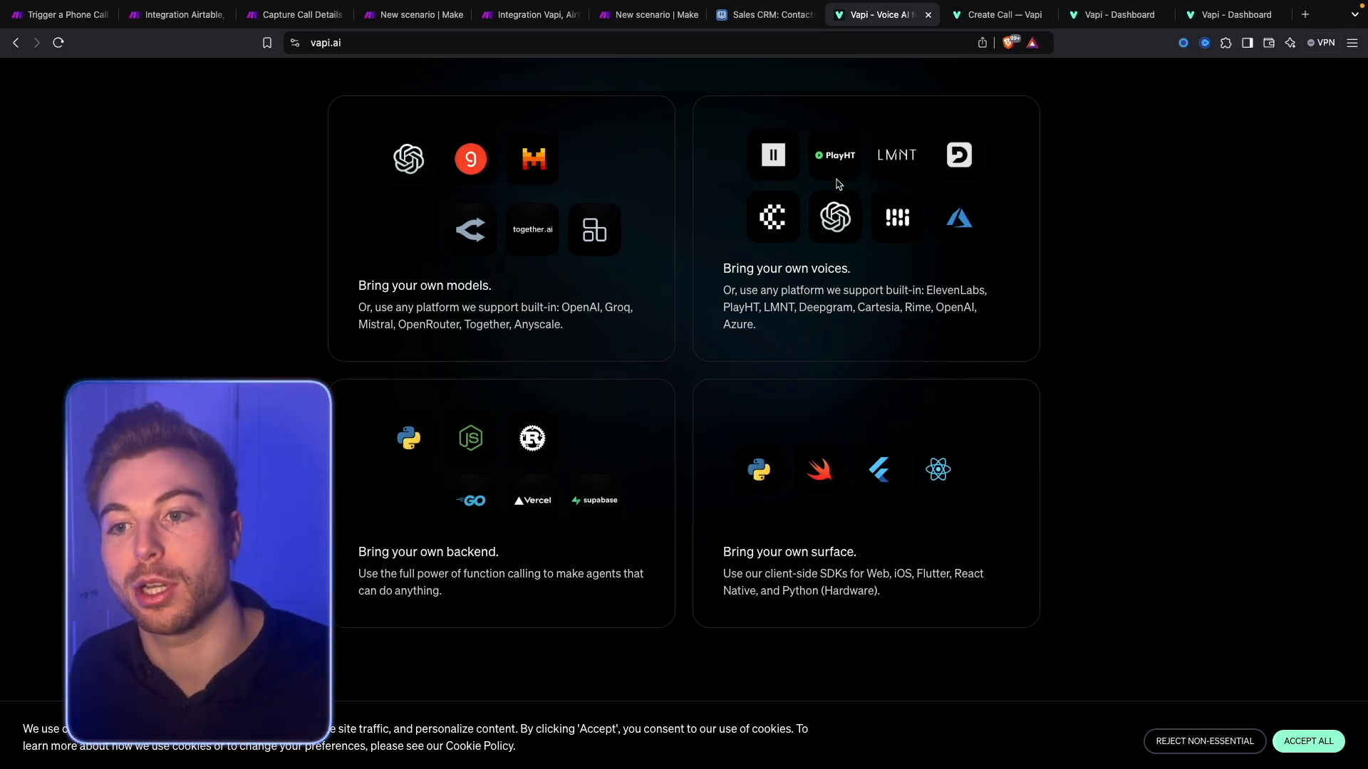
{"action": "scroll", "coordinate": [841, 222], "scroll_direction": "down", "scroll_amount": 5}
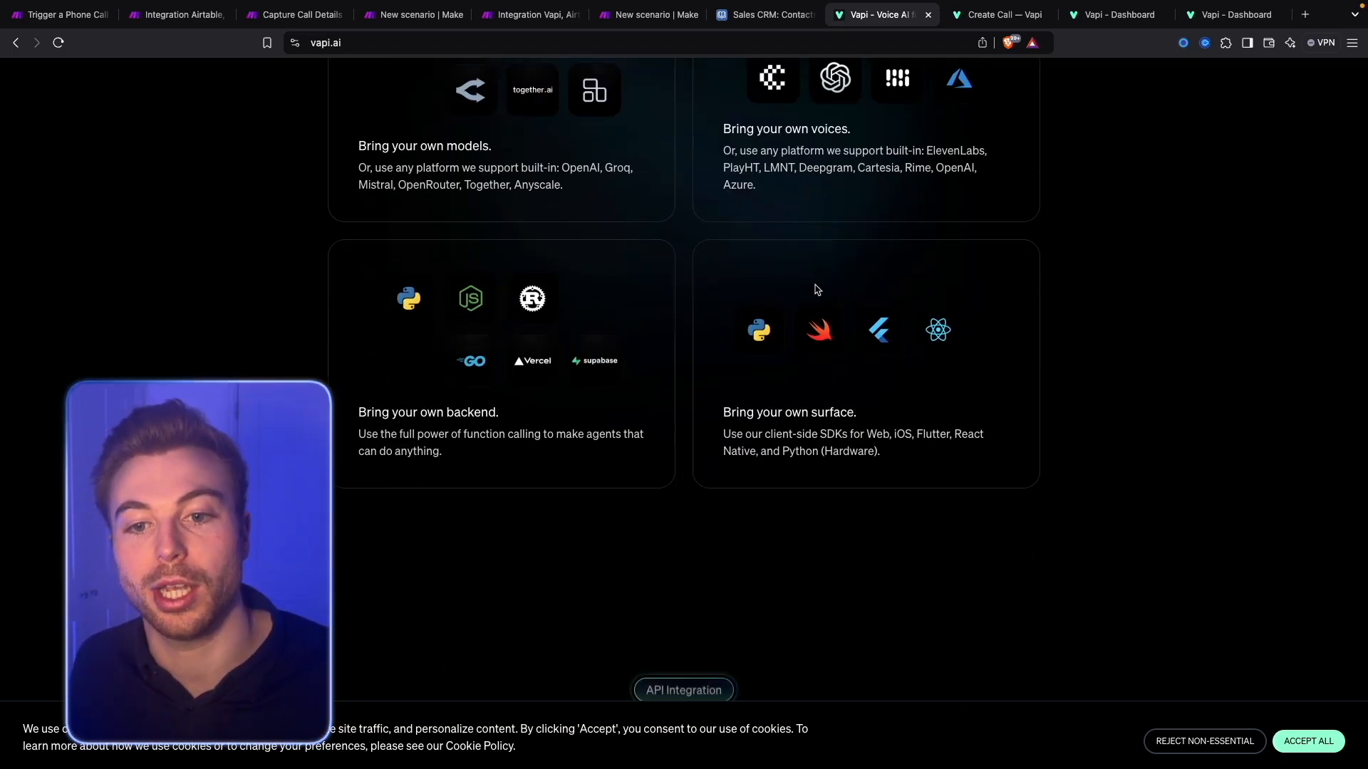
{"action": "scroll", "coordinate": [867, 400], "scroll_direction": "down", "scroll_amount": 6}
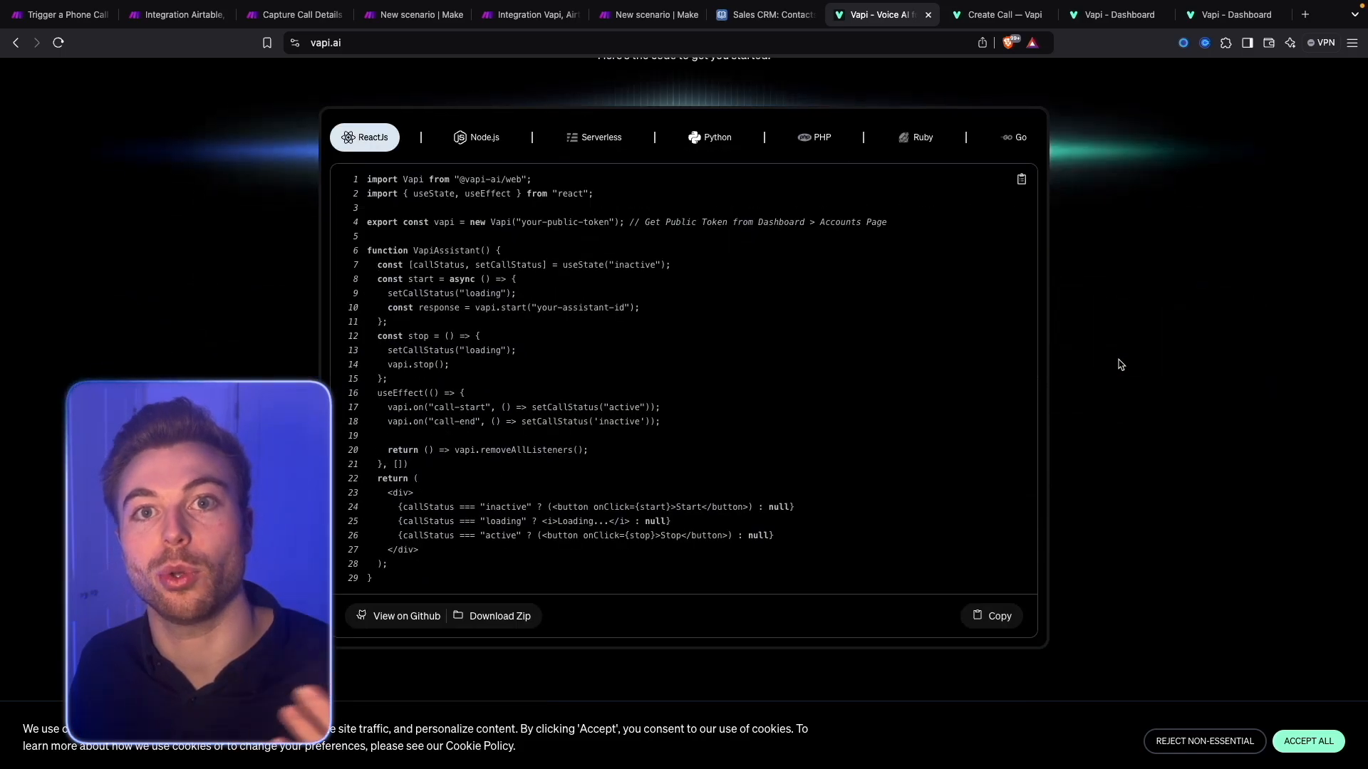
{"action": "scroll", "coordinate": [1118, 364], "scroll_direction": "up", "scroll_amount": 15}
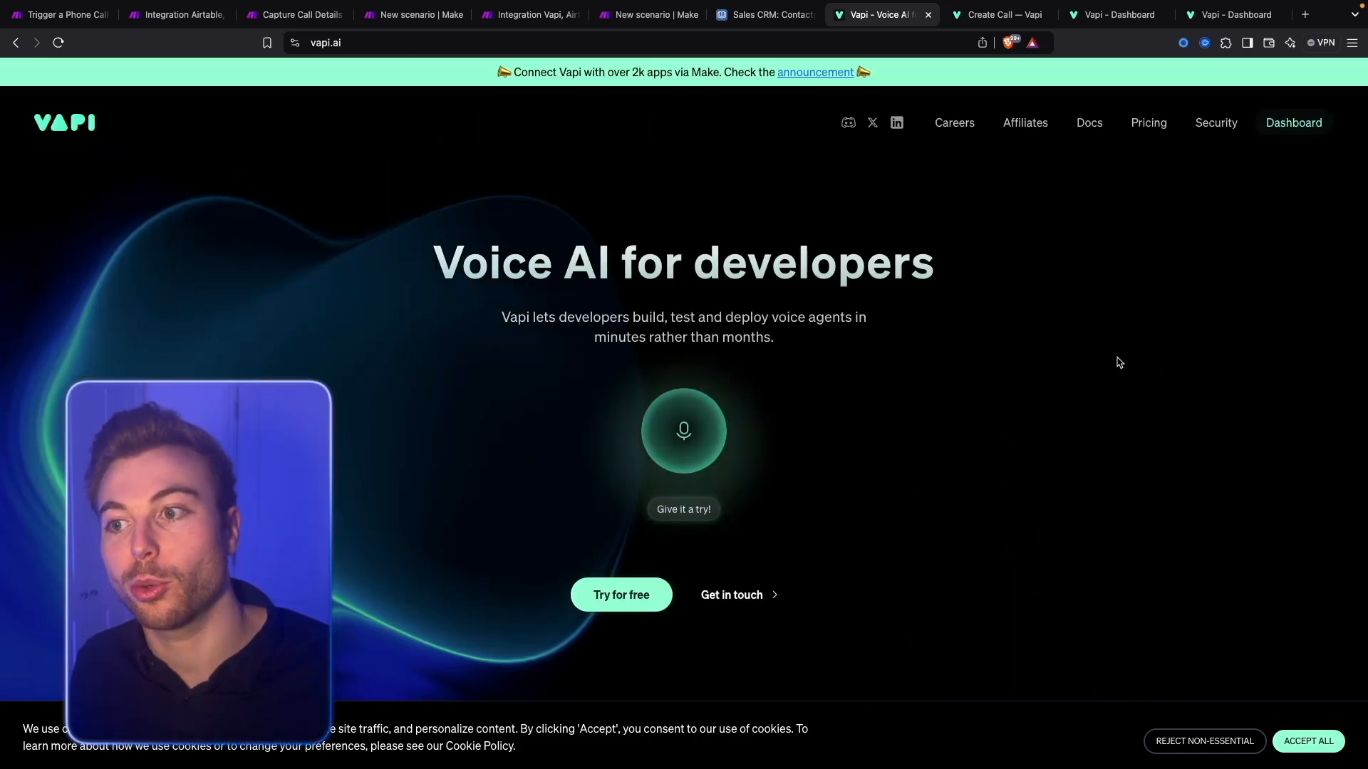
Open Vapi's pricing page and review the Pricing Overview.
{"action": "left_click", "coordinate": [1139, 125]}
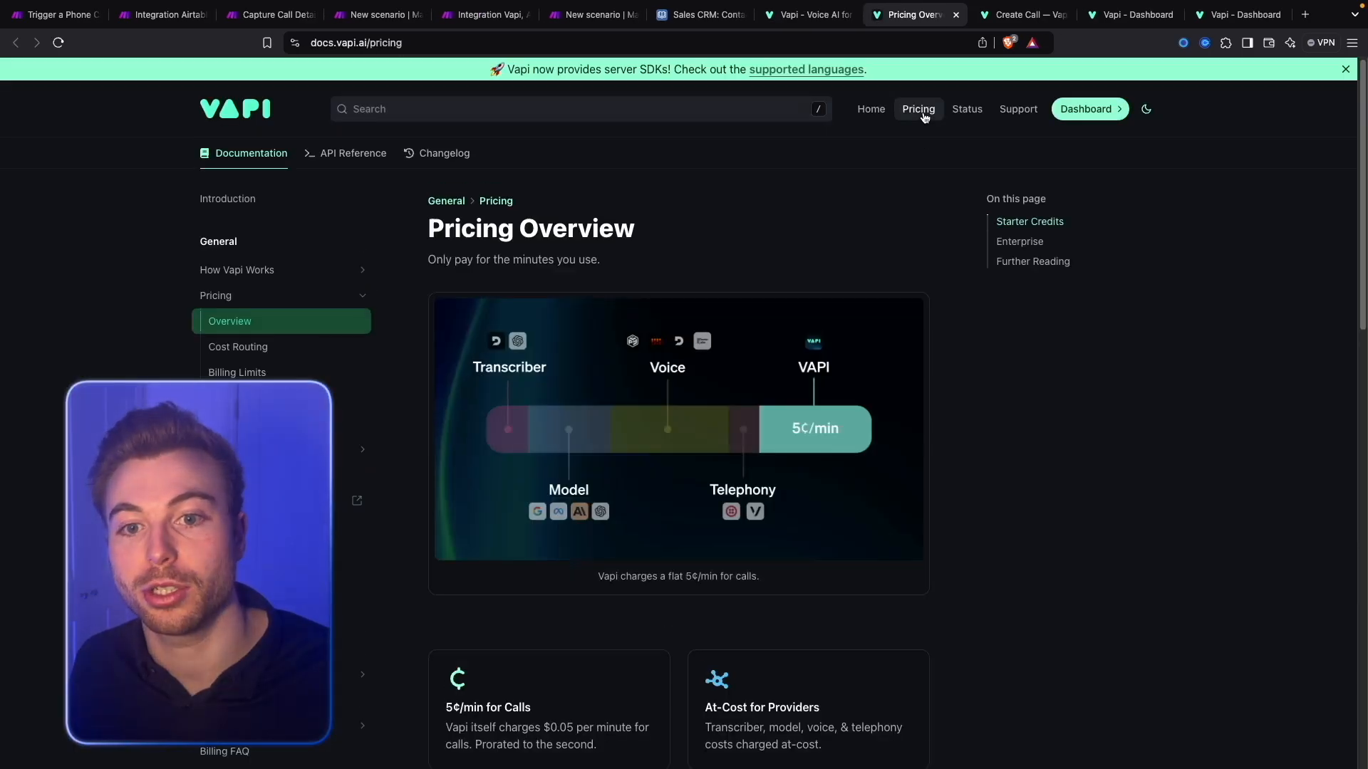
{"action": "scroll", "coordinate": [856, 426], "scroll_direction": "down", "scroll_amount": 1}
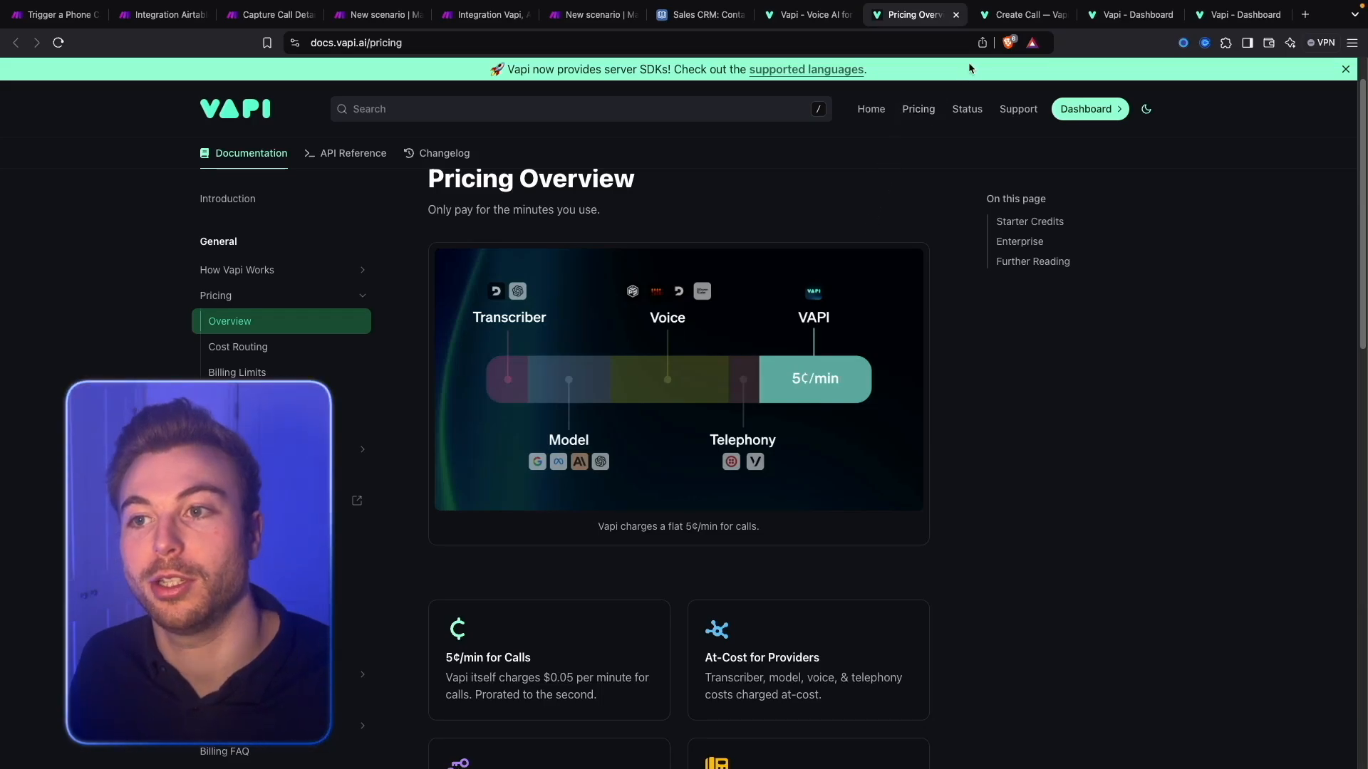
Switch to the Create Call page of Vapi's API reference and open its interactive request playground.
{"action": "left_click", "coordinate": [184, 20]}
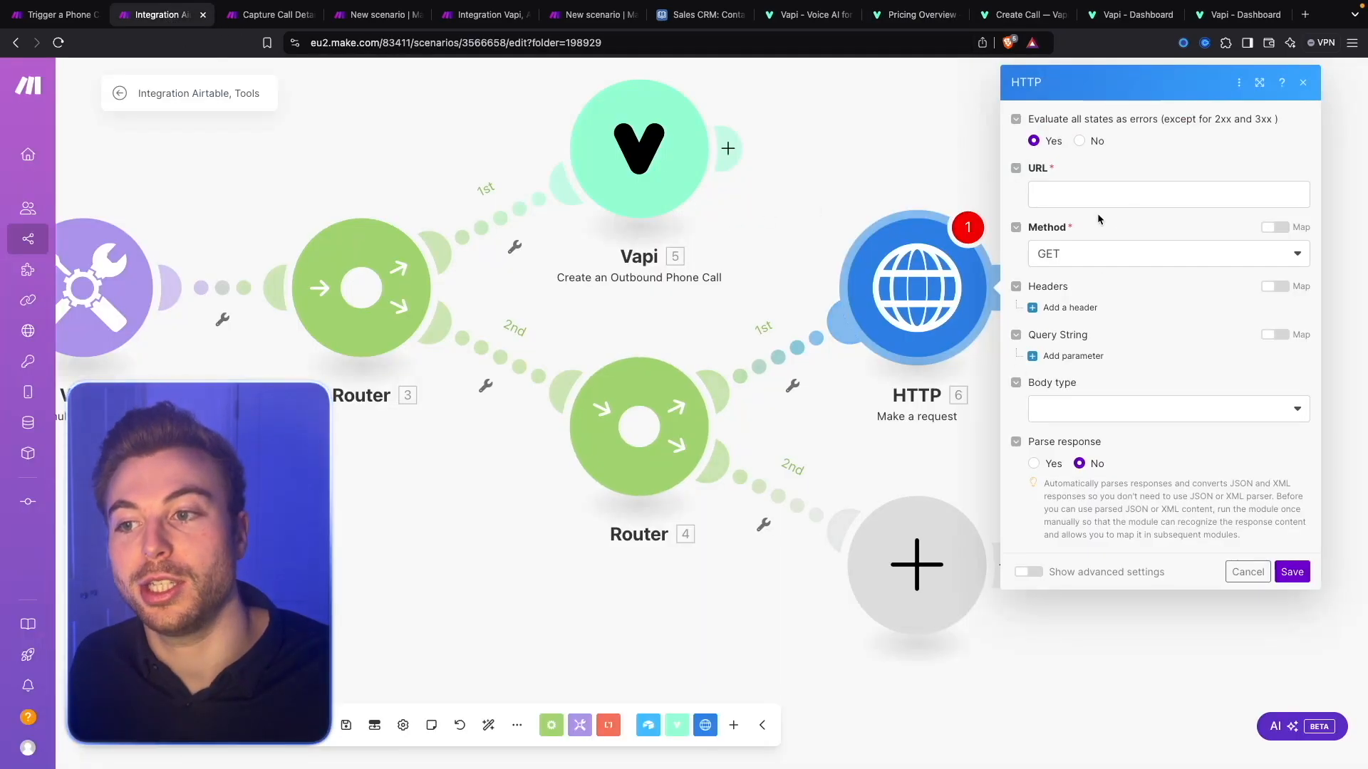
{"action": "left_click", "coordinate": [1018, 17]}
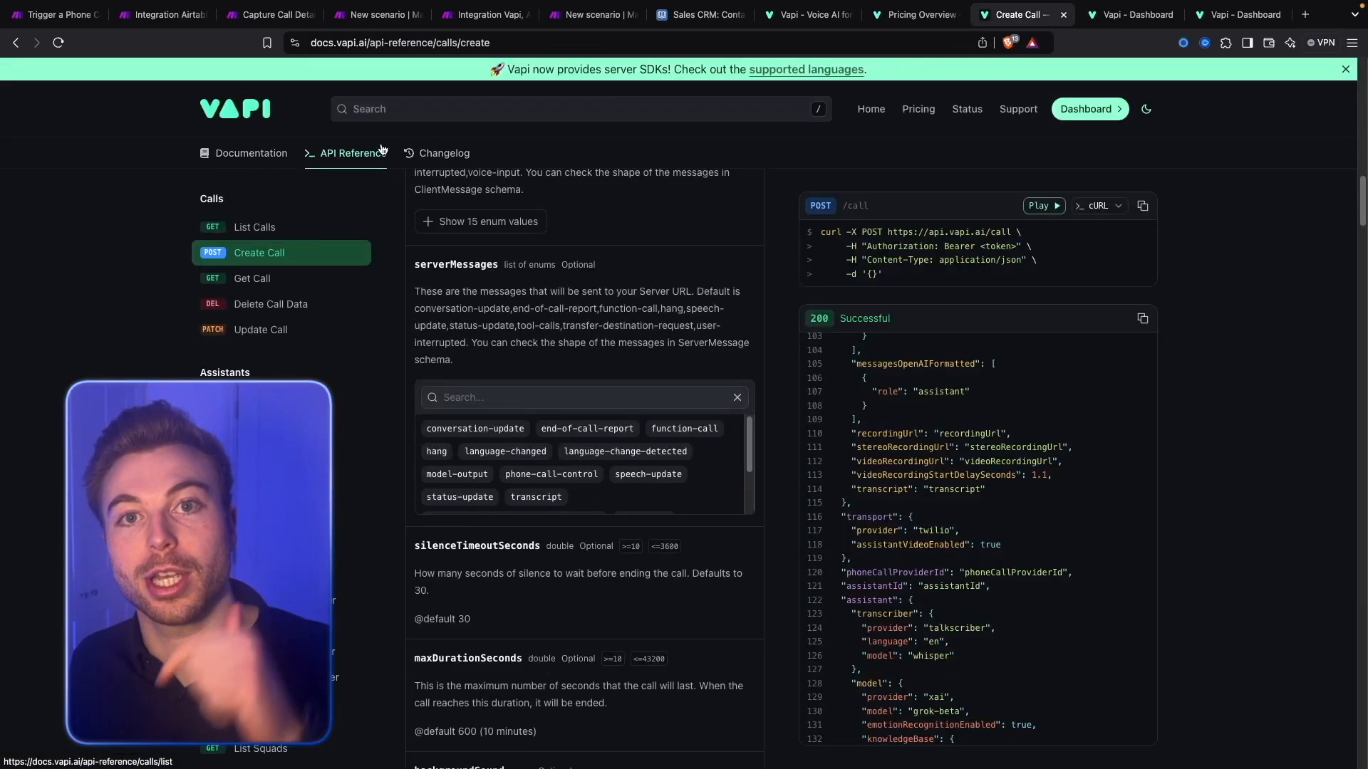
{"action": "scroll", "coordinate": [677, 290], "scroll_direction": "up", "scroll_amount": 20}
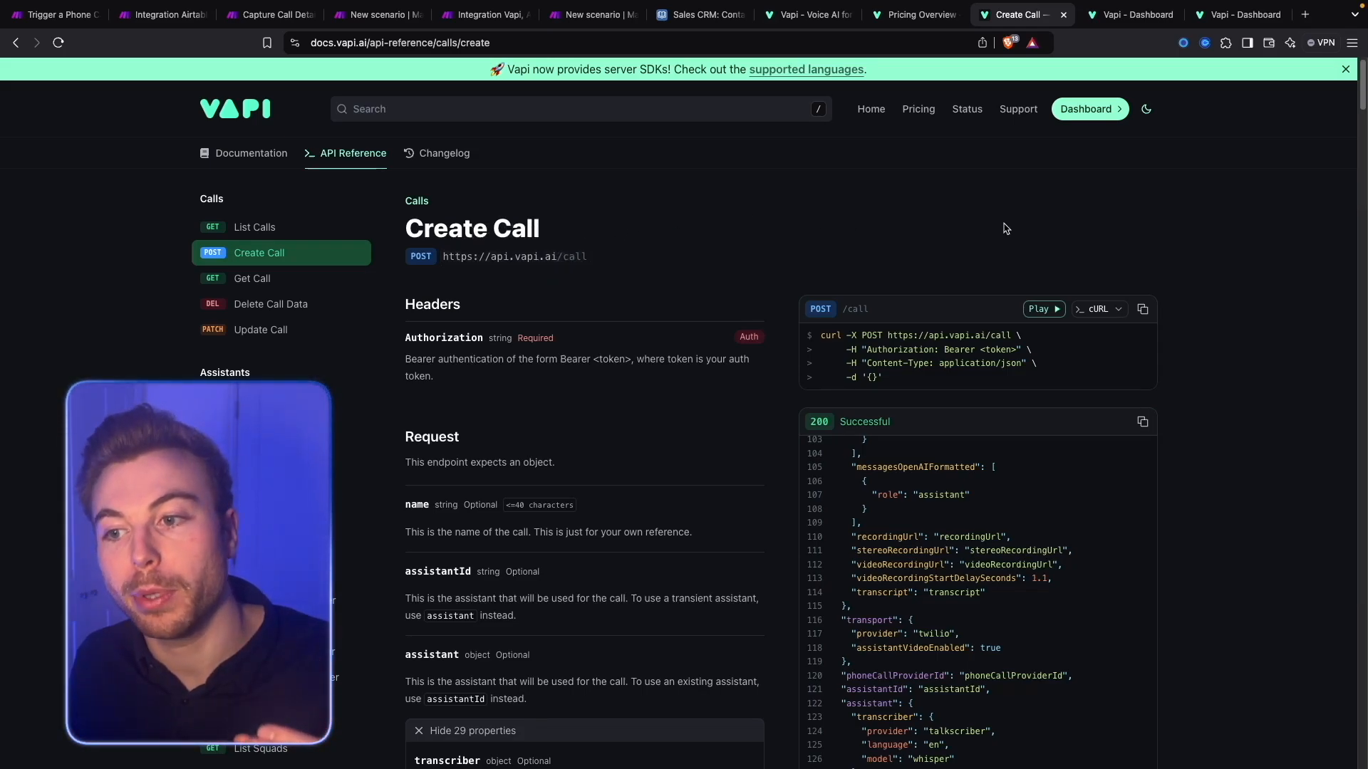
{"action": "left_click", "coordinate": [1039, 310]}
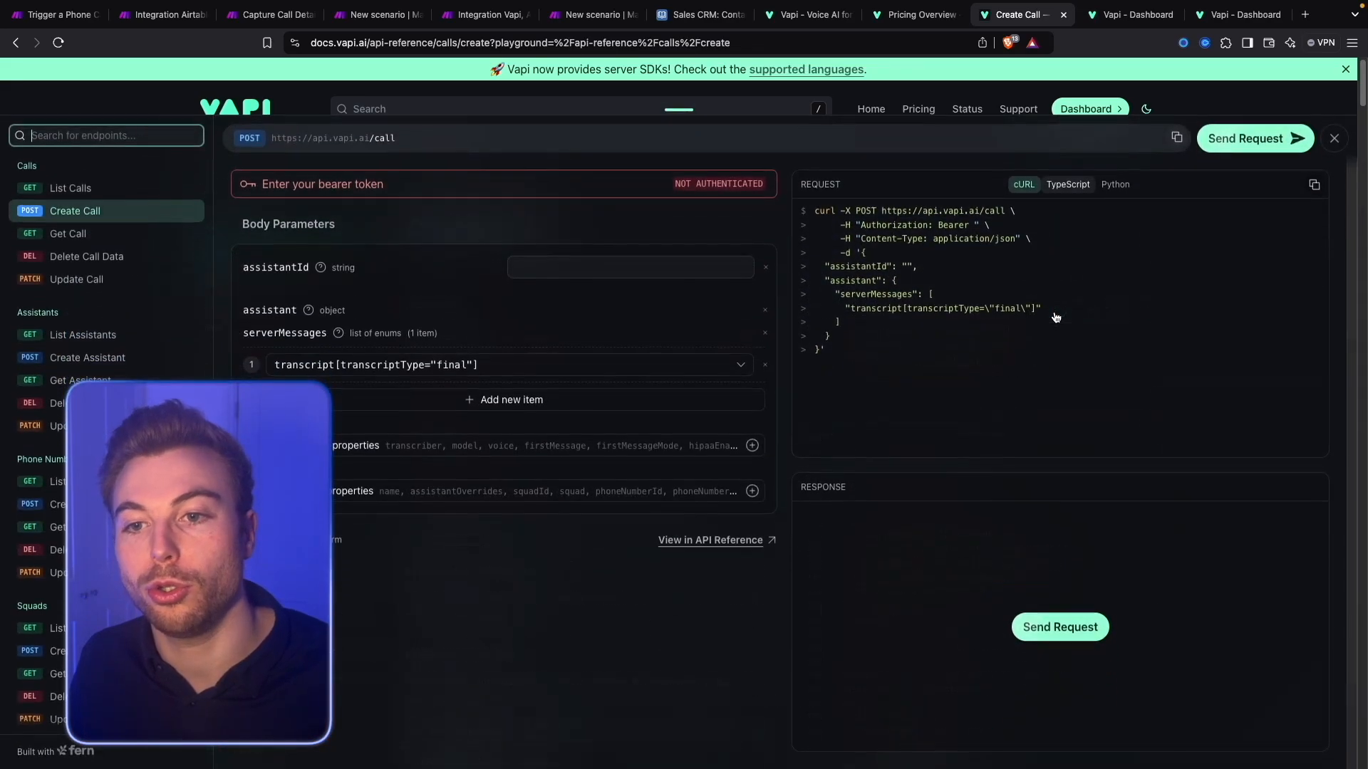
Expand the bearer token entry and add an assistant object with a voice property to the request's body parameters.
{"action": "left_click", "coordinate": [639, 182]}
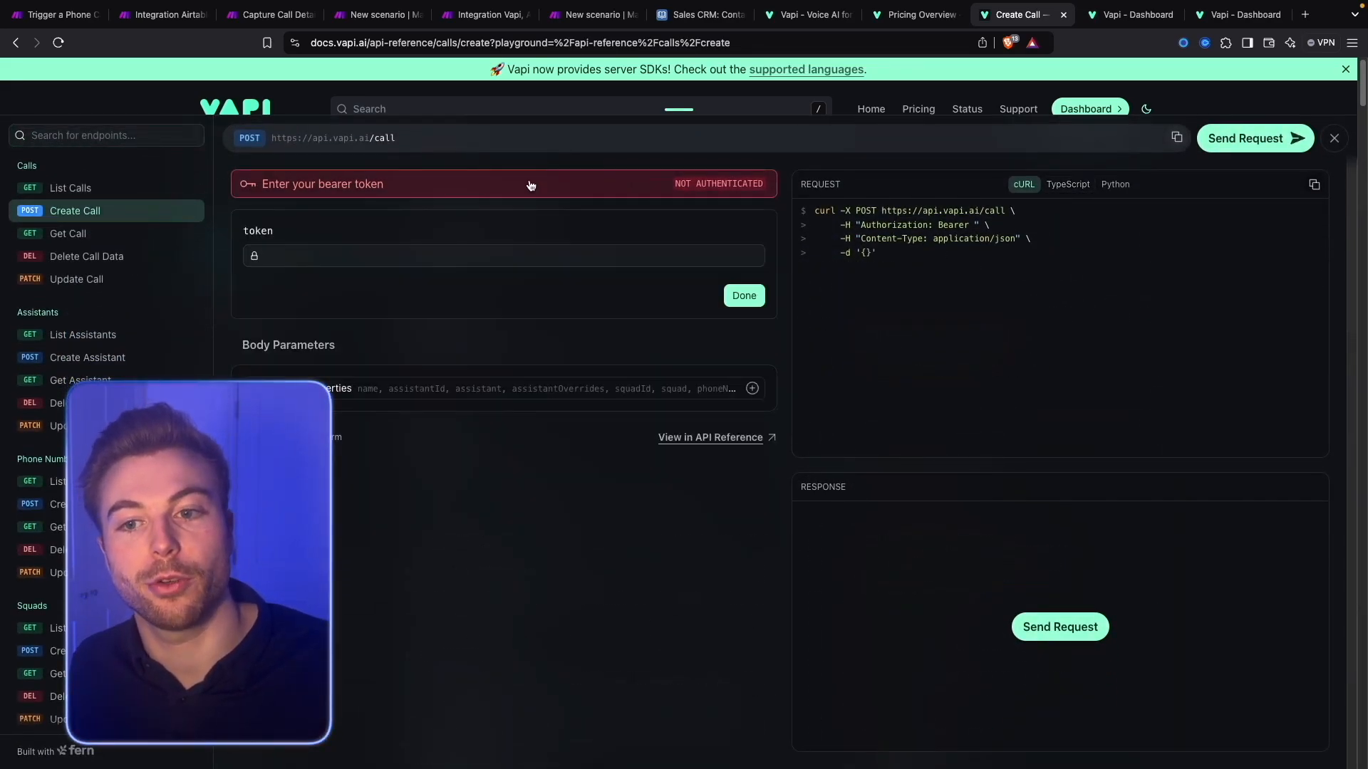
{"action": "left_click", "coordinate": [467, 259]}
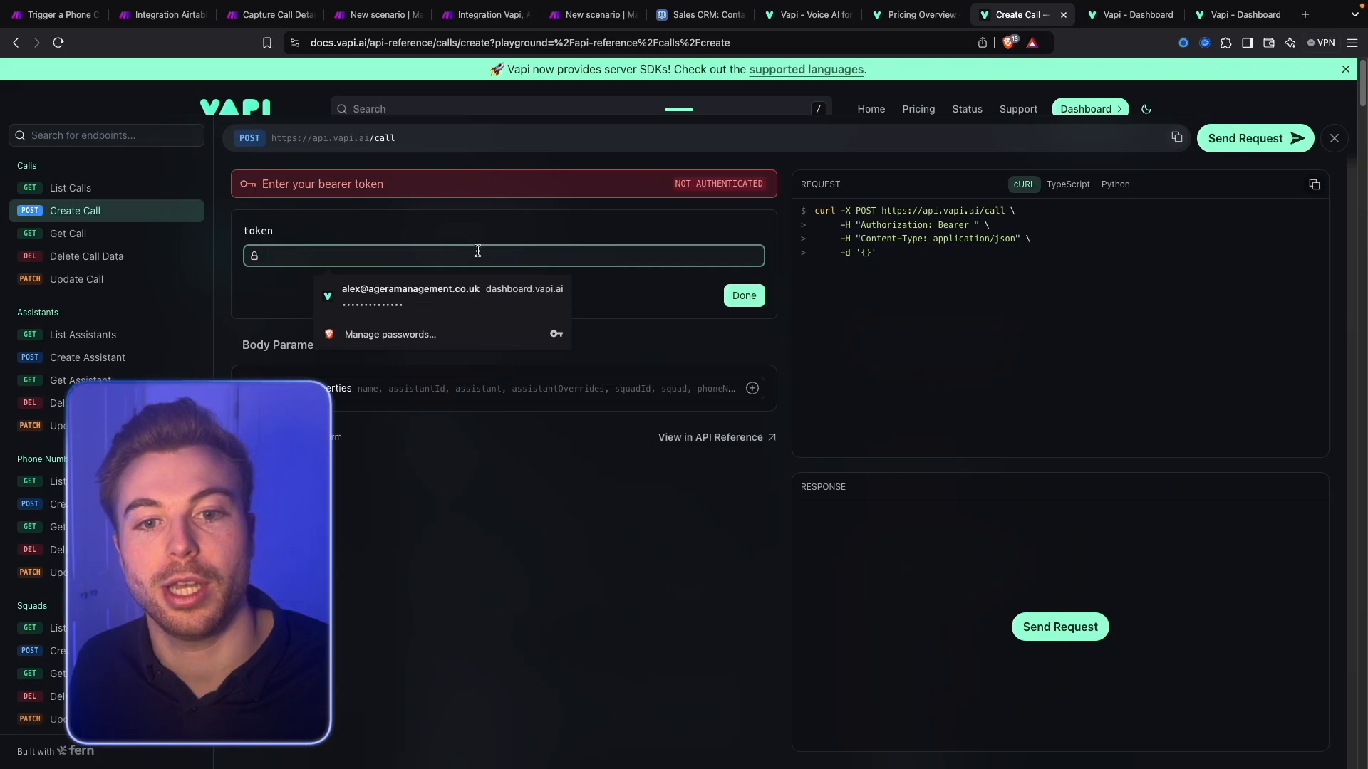
{"action": "left_click", "coordinate": [487, 224]}
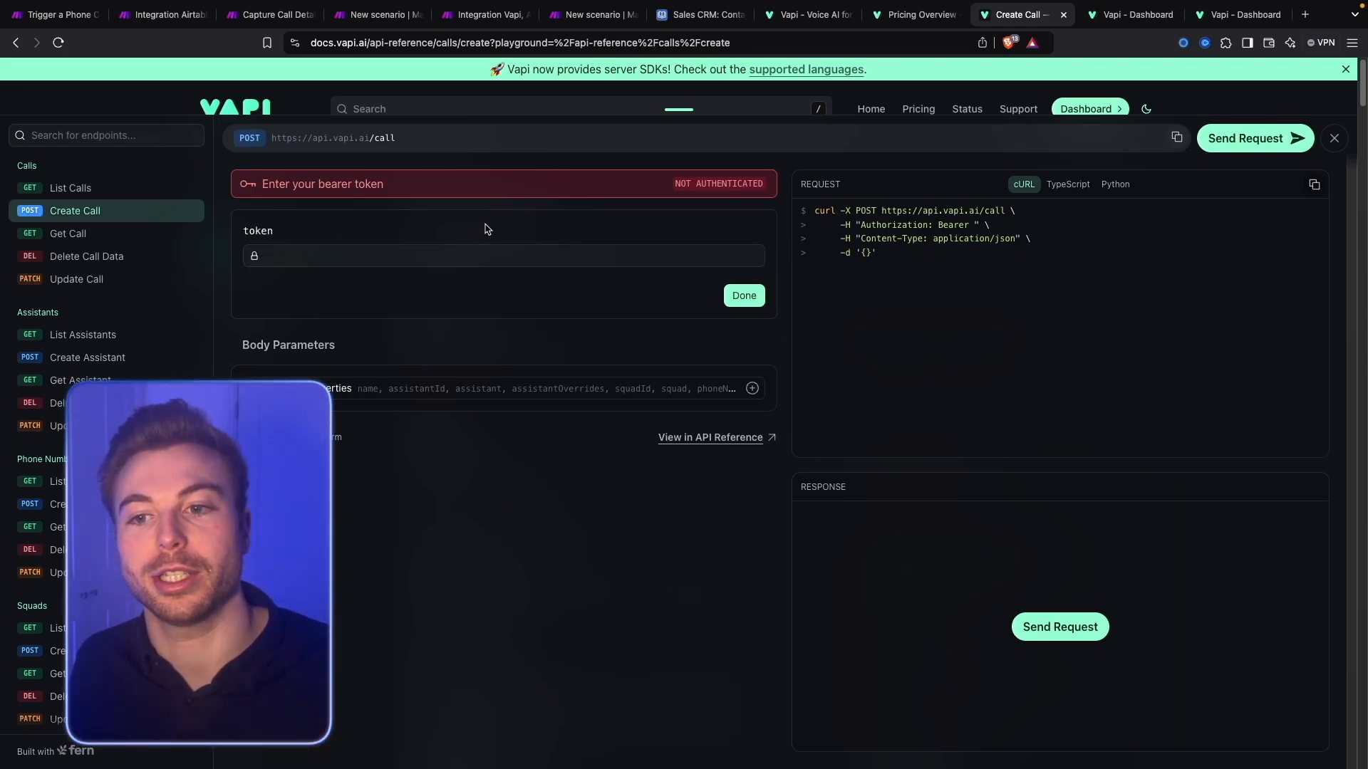
{"action": "left_click", "coordinate": [498, 388]}
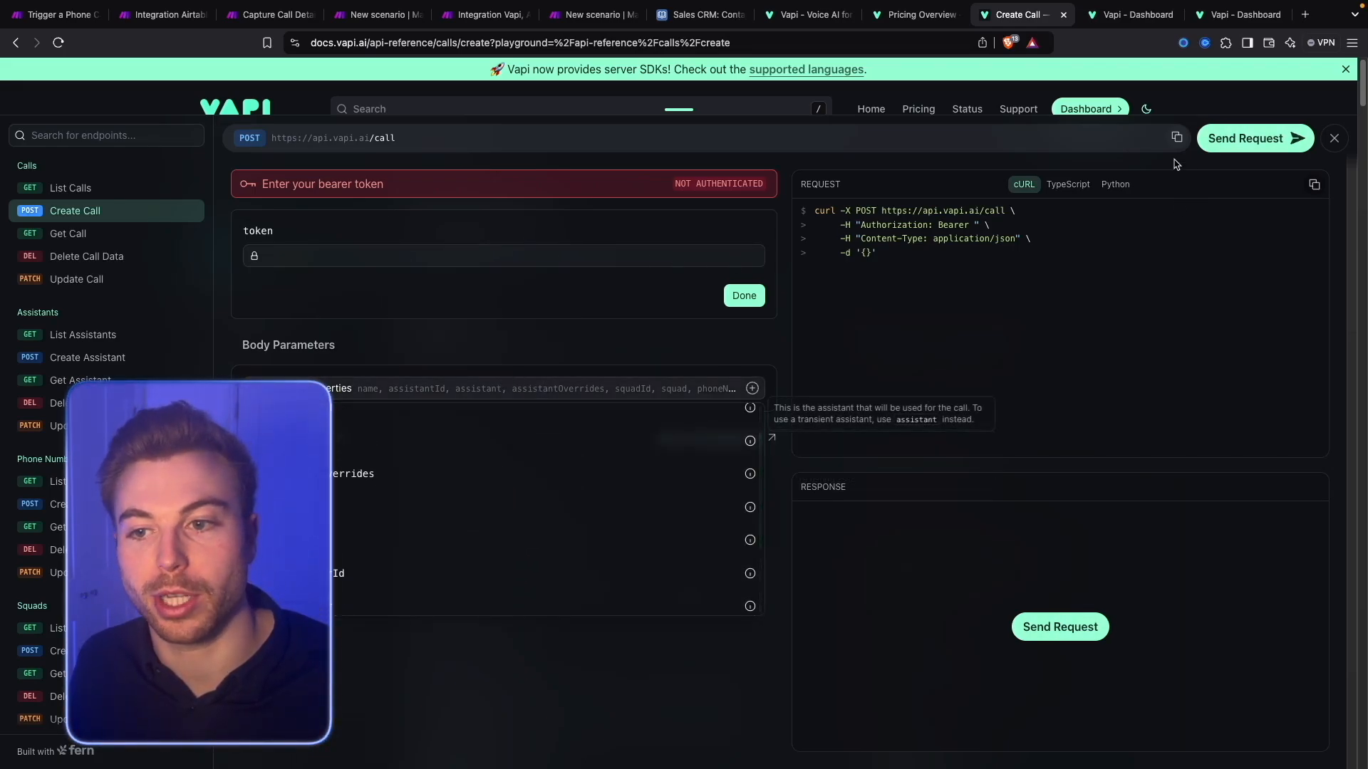
{"action": "left_click", "coordinate": [572, 441]}
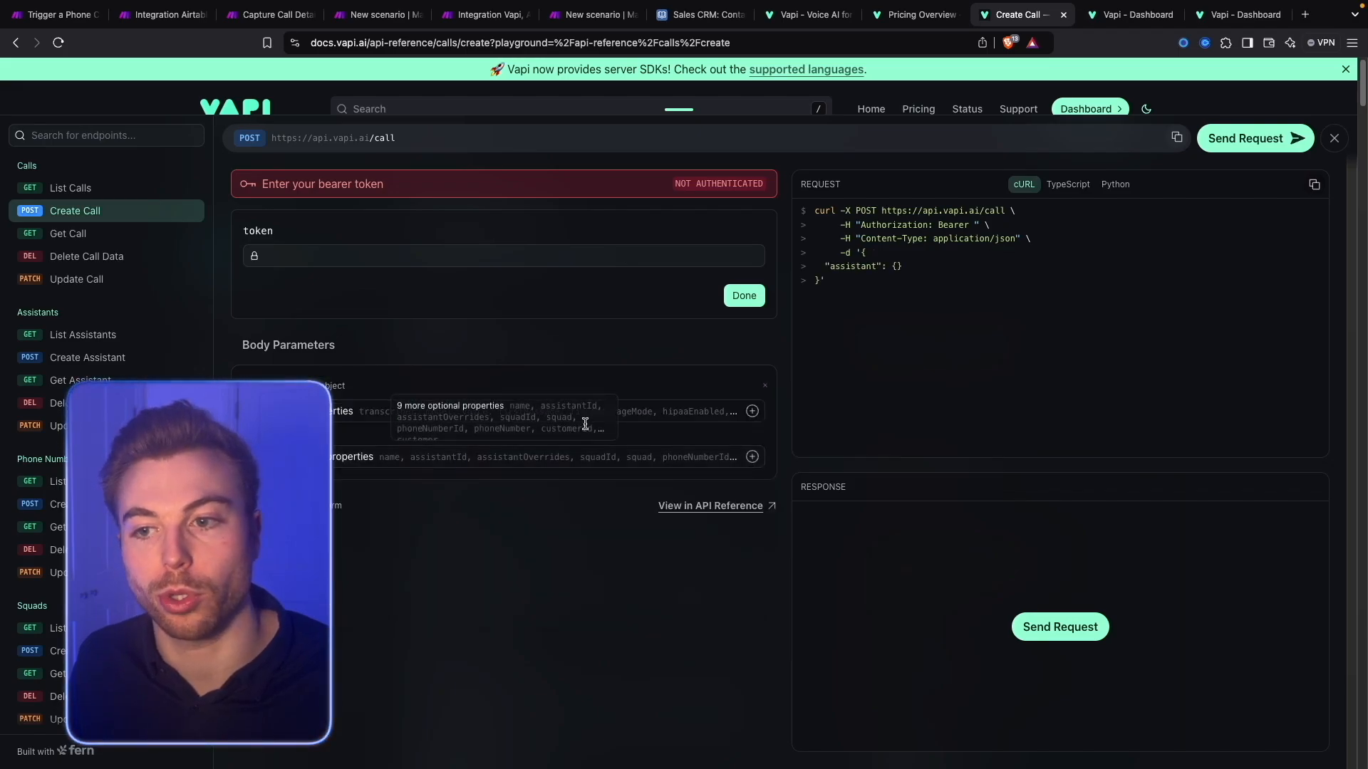
{"action": "left_click", "coordinate": [580, 426]}
{"action": "left_click", "coordinate": [527, 499]}
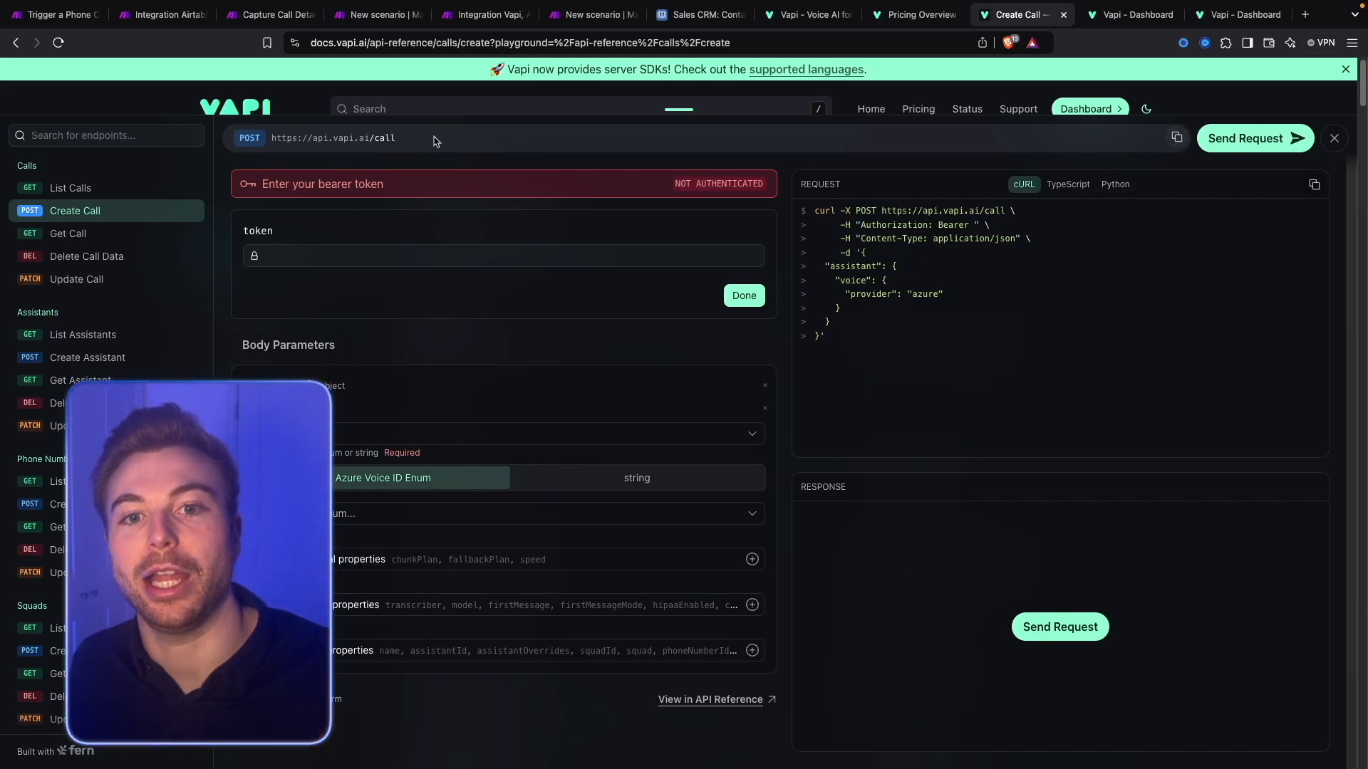
{"action": "left_click", "coordinate": [1178, 138]}
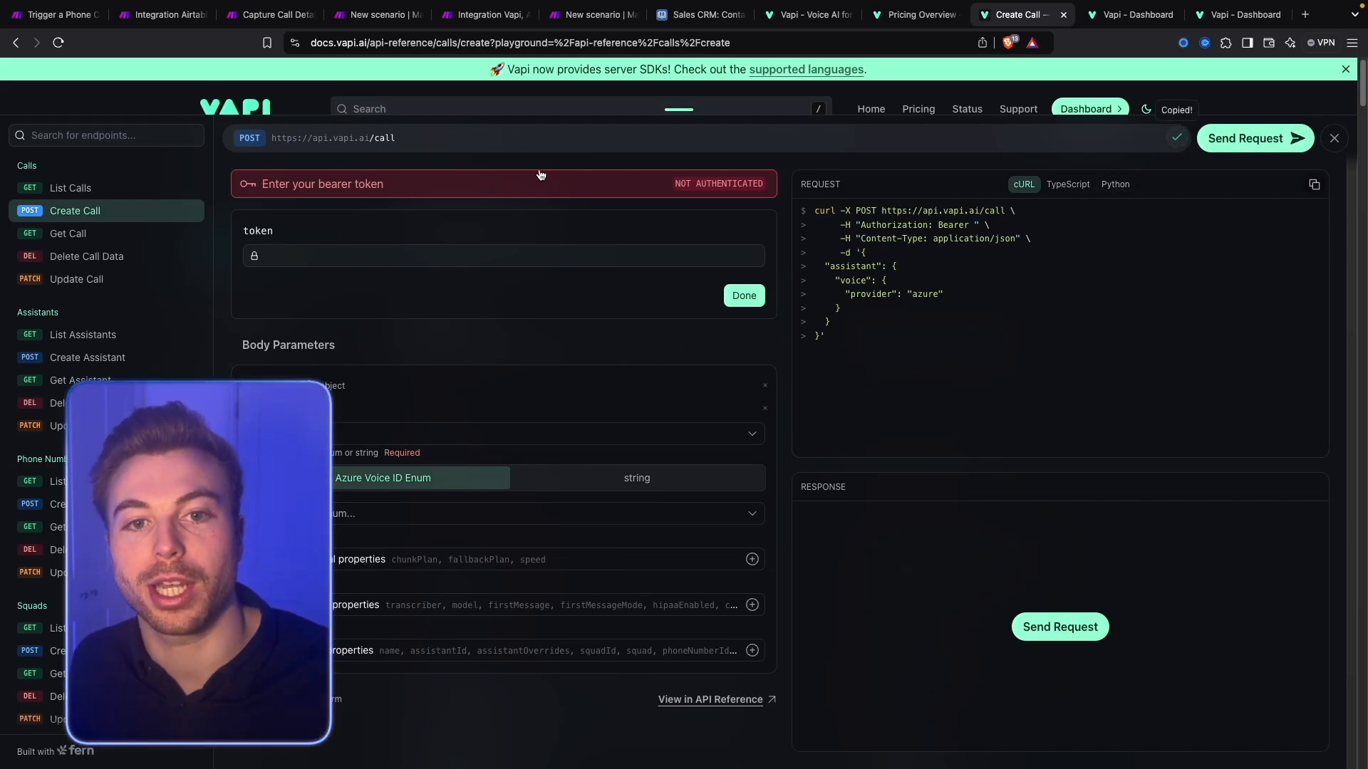
{"action": "left_click", "coordinate": [155, 14]}
{"action": "left_click", "coordinate": [1168, 194]}
{"action": "key", "text": "ctrl+v"}
{"action": "left_click", "coordinate": [1184, 162]}
Add two headers to the HTTP request and fill the first with name Authorisation and placeholder value Bearer <Your Key>.
{"action": "left_click", "coordinate": [1069, 307]}
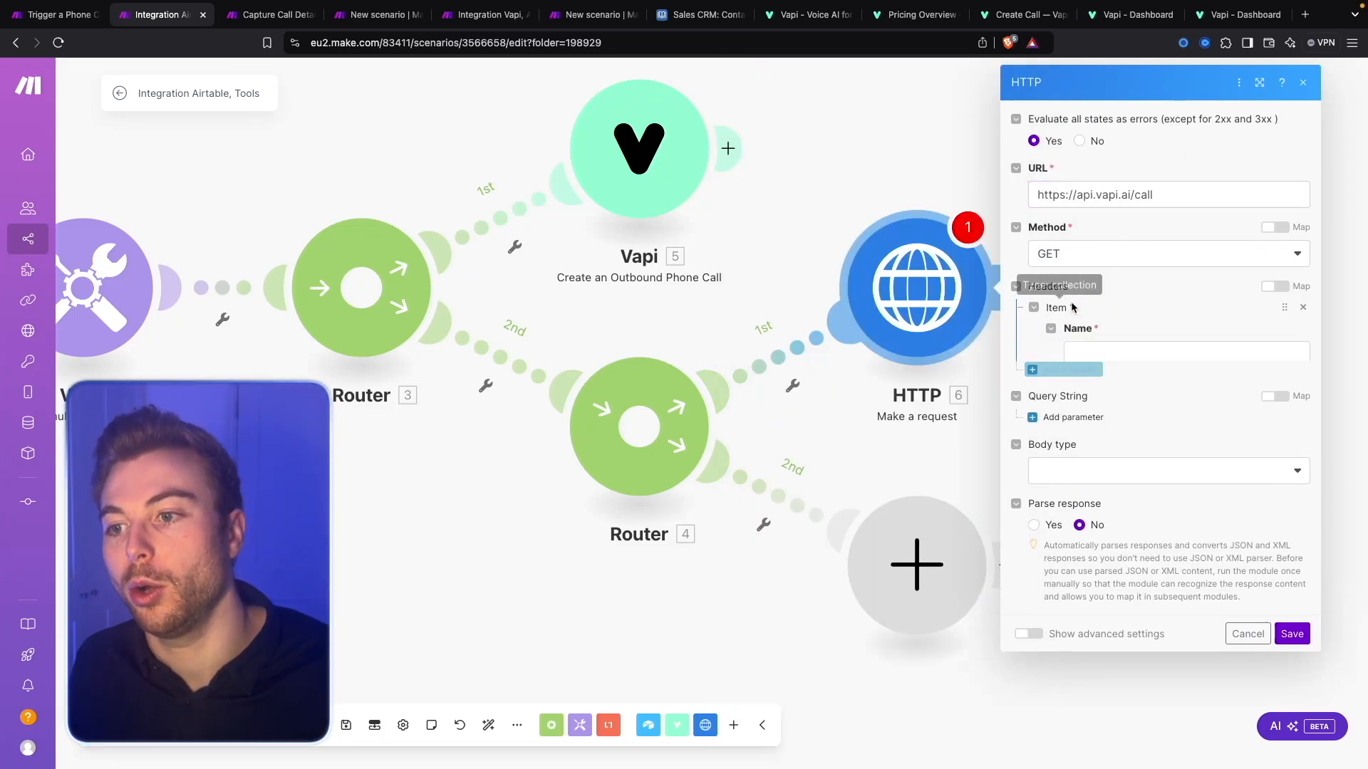
{"action": "left_click", "coordinate": [1070, 456]}
{"action": "left_click", "coordinate": [1129, 356]}
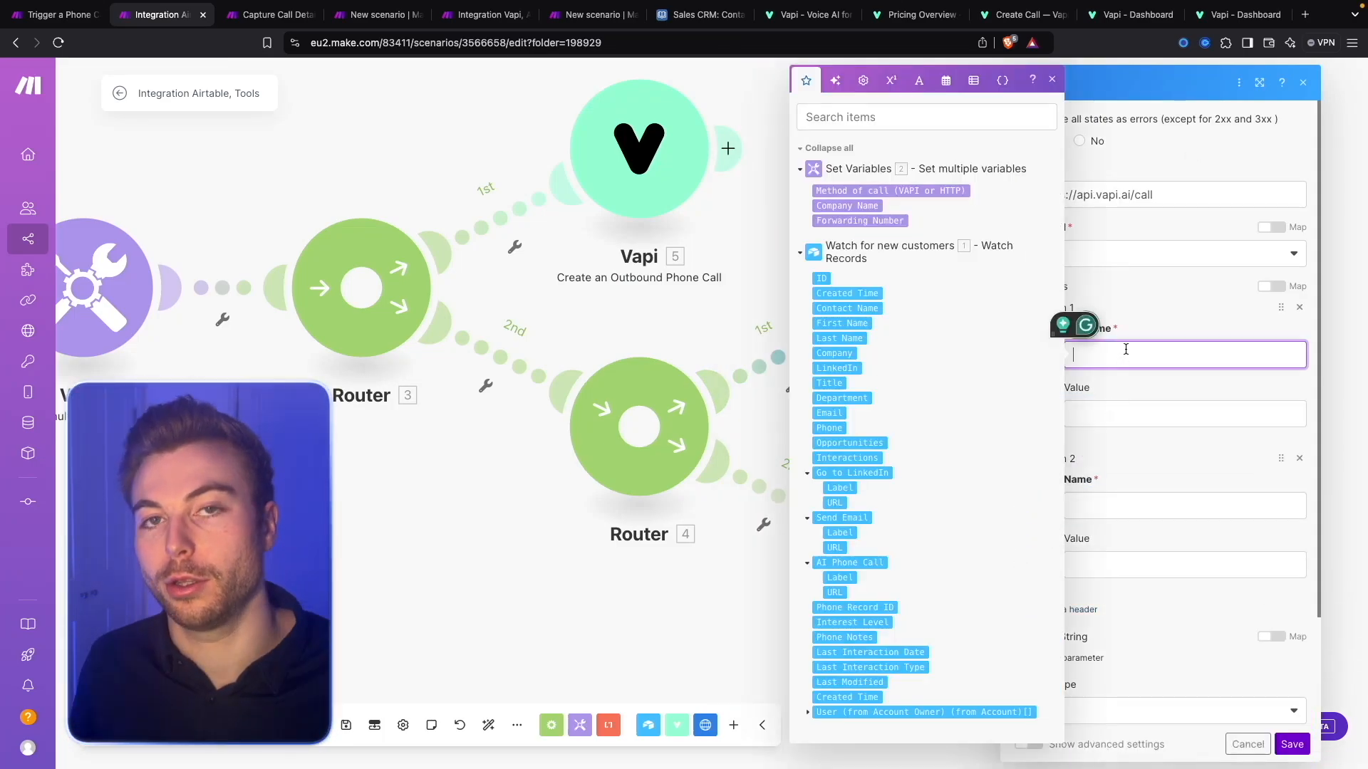
{"action": "type", "text": "Authoriza"}
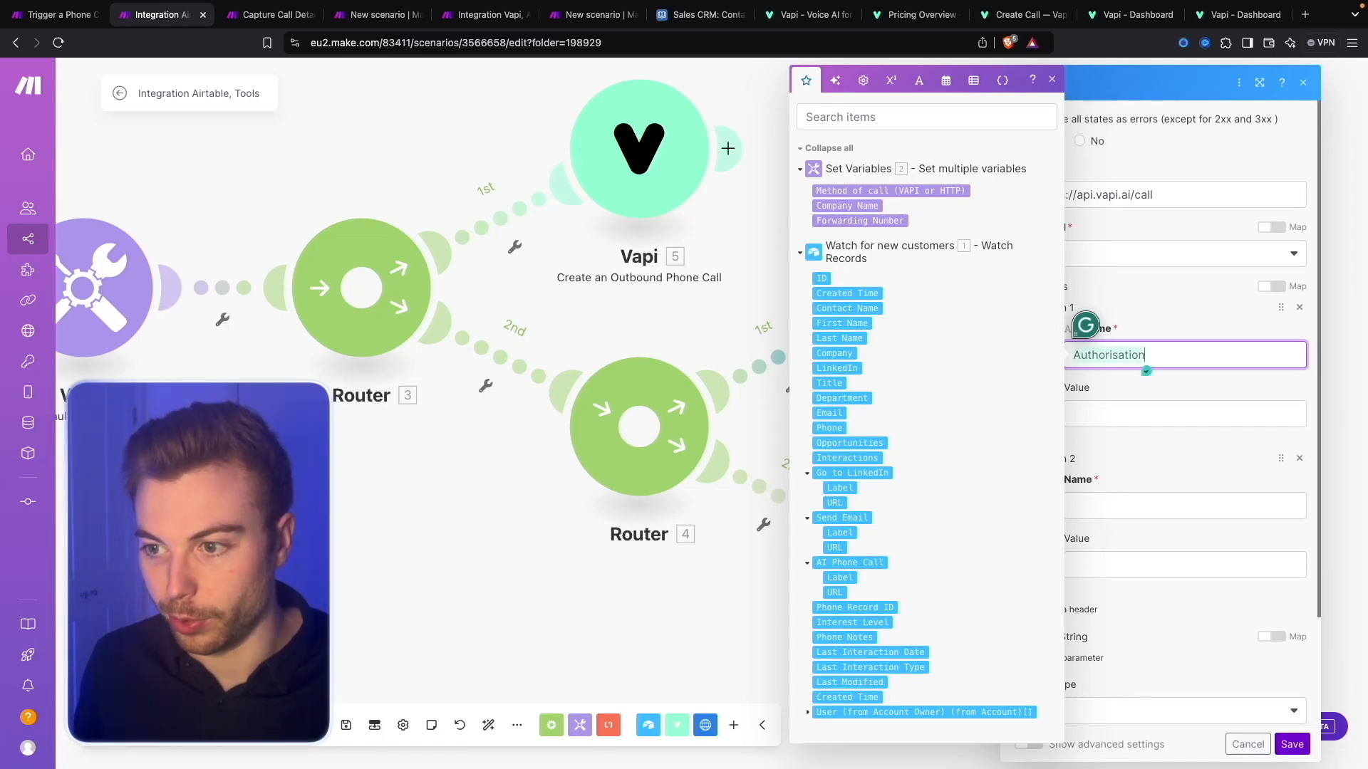
{"action": "left_click", "coordinate": [1188, 415]}
{"action": "type", "text": "Bearer <>"}
{"action": "key", "text": "Left"}
{"action": "type", "text": "You"}
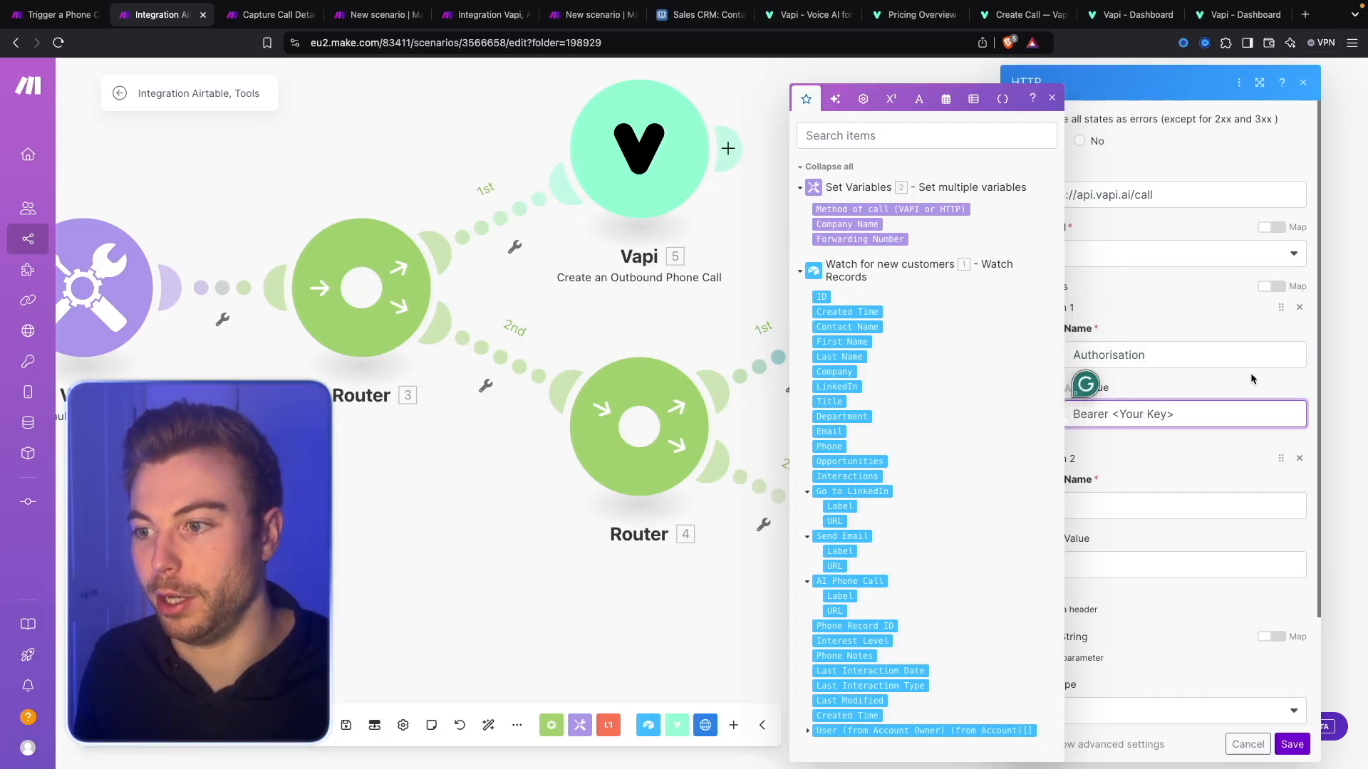
{"action": "left_click", "coordinate": [1250, 371]}
Name the second header Content-Type and give it the value application/json.
{"action": "left_click", "coordinate": [1123, 501]}
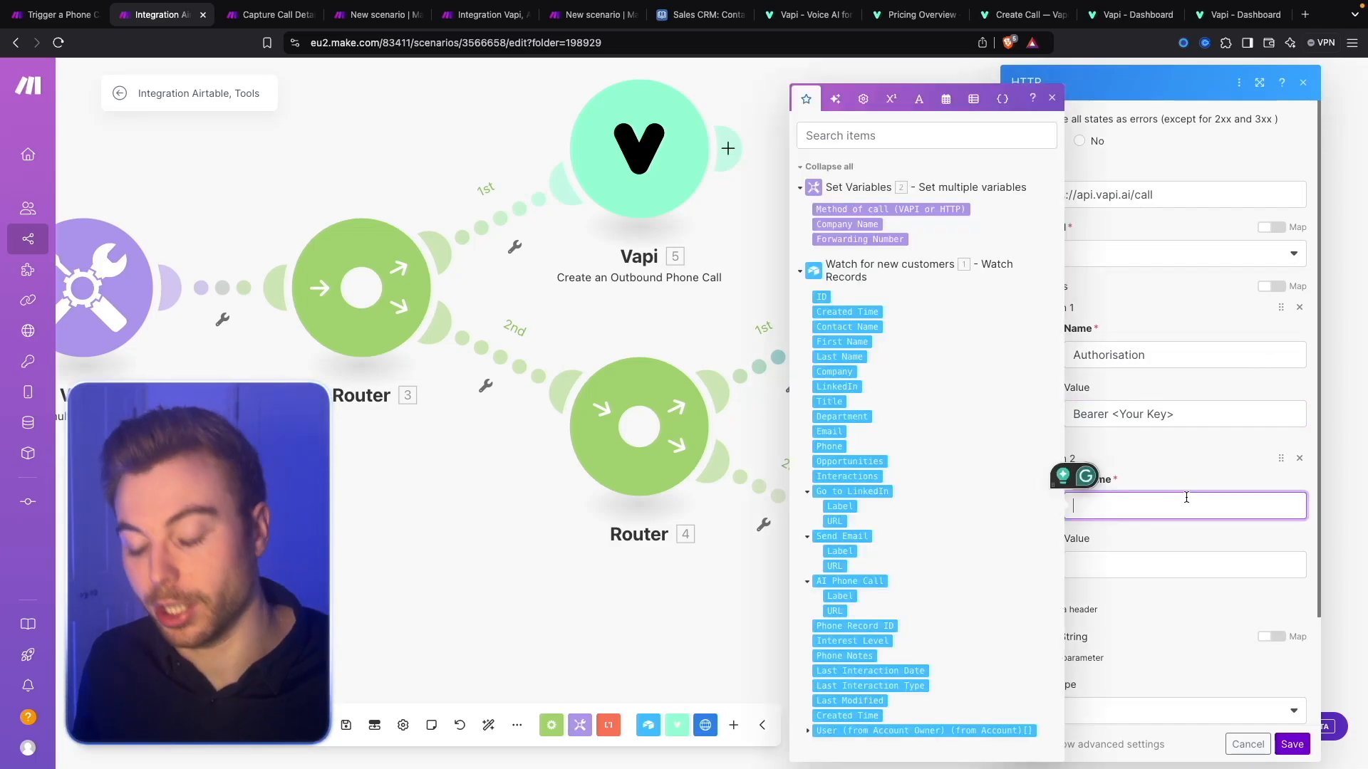
{"action": "type", "text": "Content-Type"}
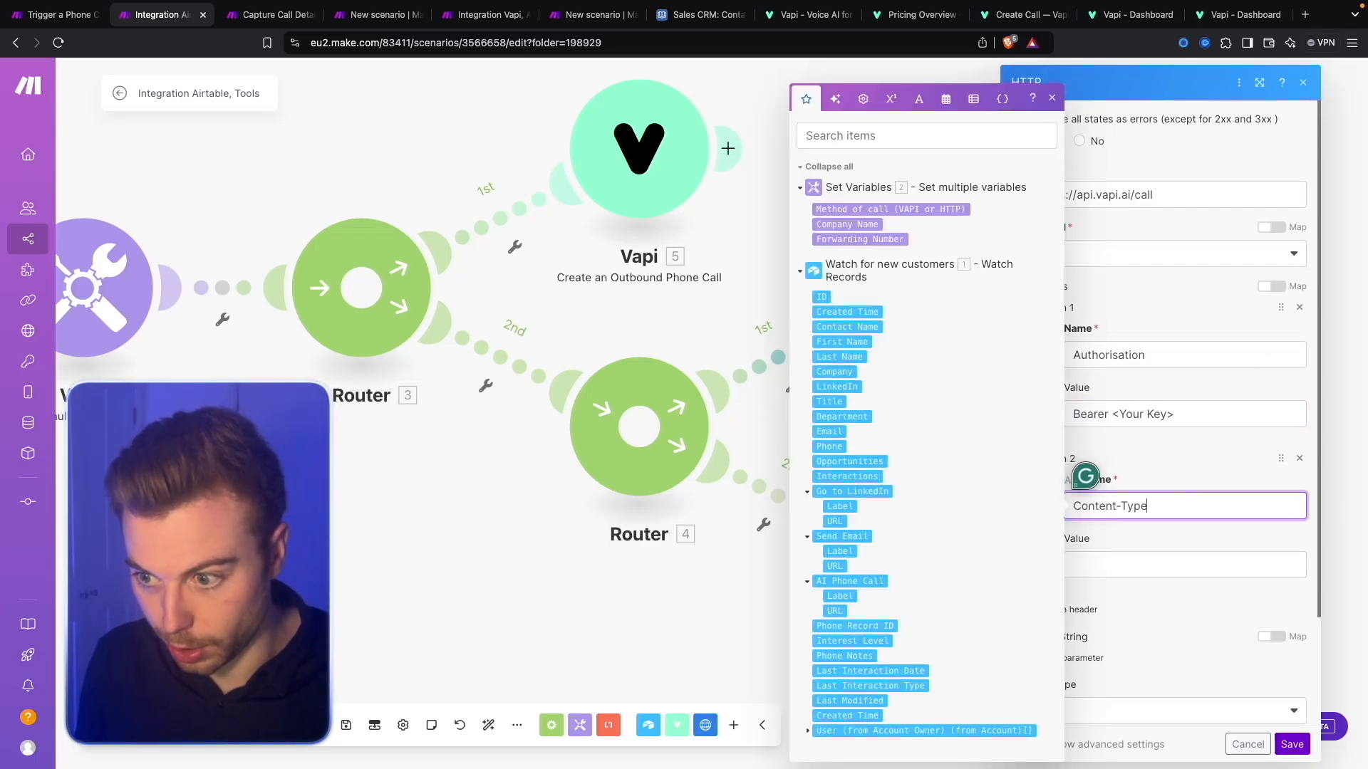
{"action": "key", "text": "Tab"}
{"action": "type", "text": "applicaito"}
{"action": "type", "text": "n/json"}
{"action": "left_click", "coordinate": [1196, 549]}
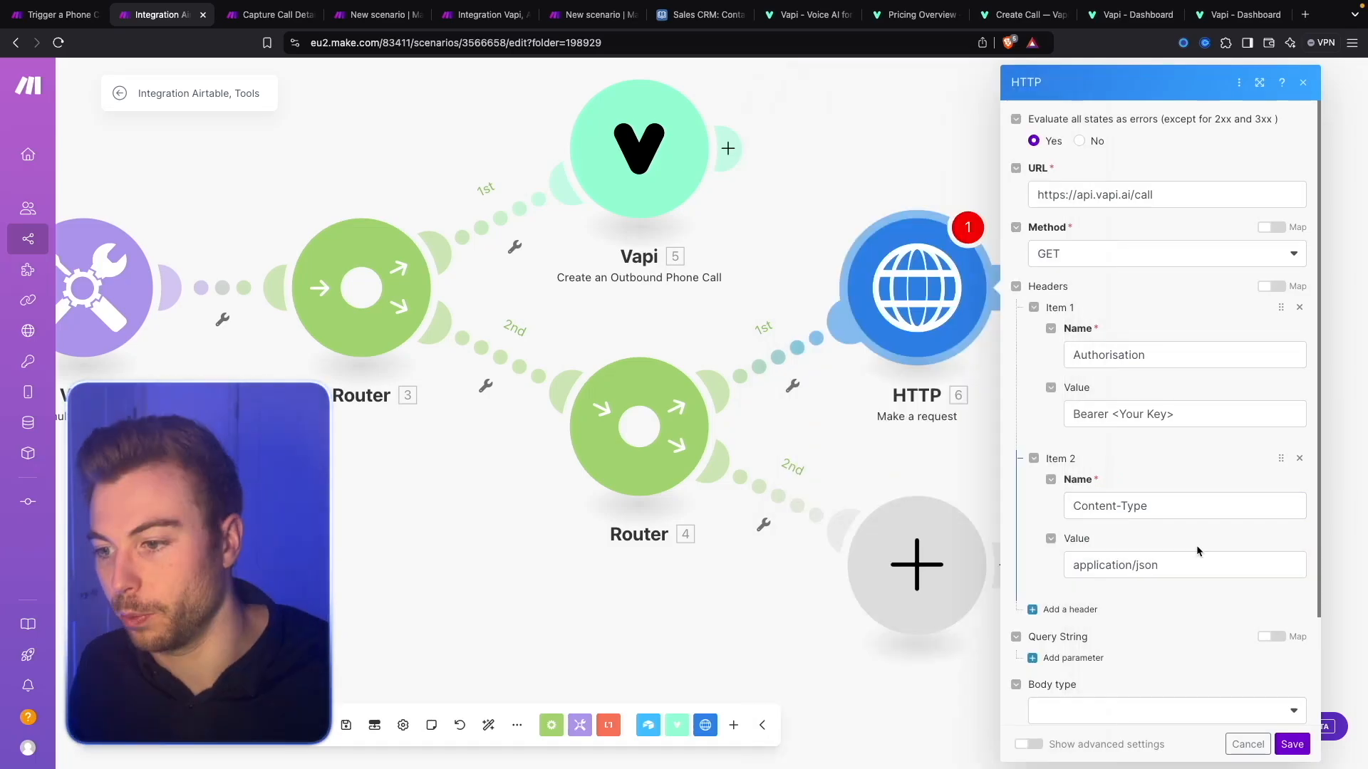
Set the HTTP request's body type to Raw and its content type to JSON (application/json).
{"action": "scroll", "coordinate": [1199, 563], "scroll_direction": "down", "scroll_amount": 2}
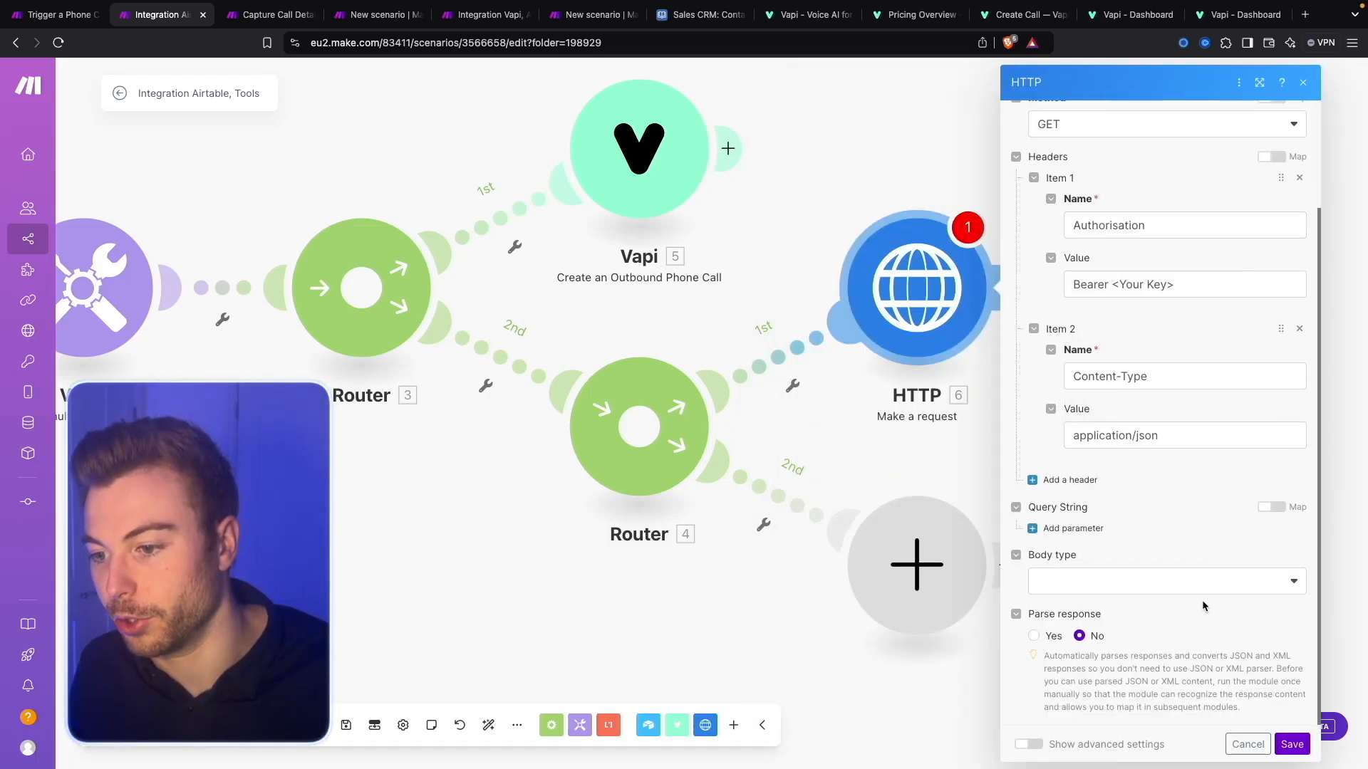
{"action": "left_click", "coordinate": [1095, 581]}
{"action": "left_click", "coordinate": [1061, 605]}
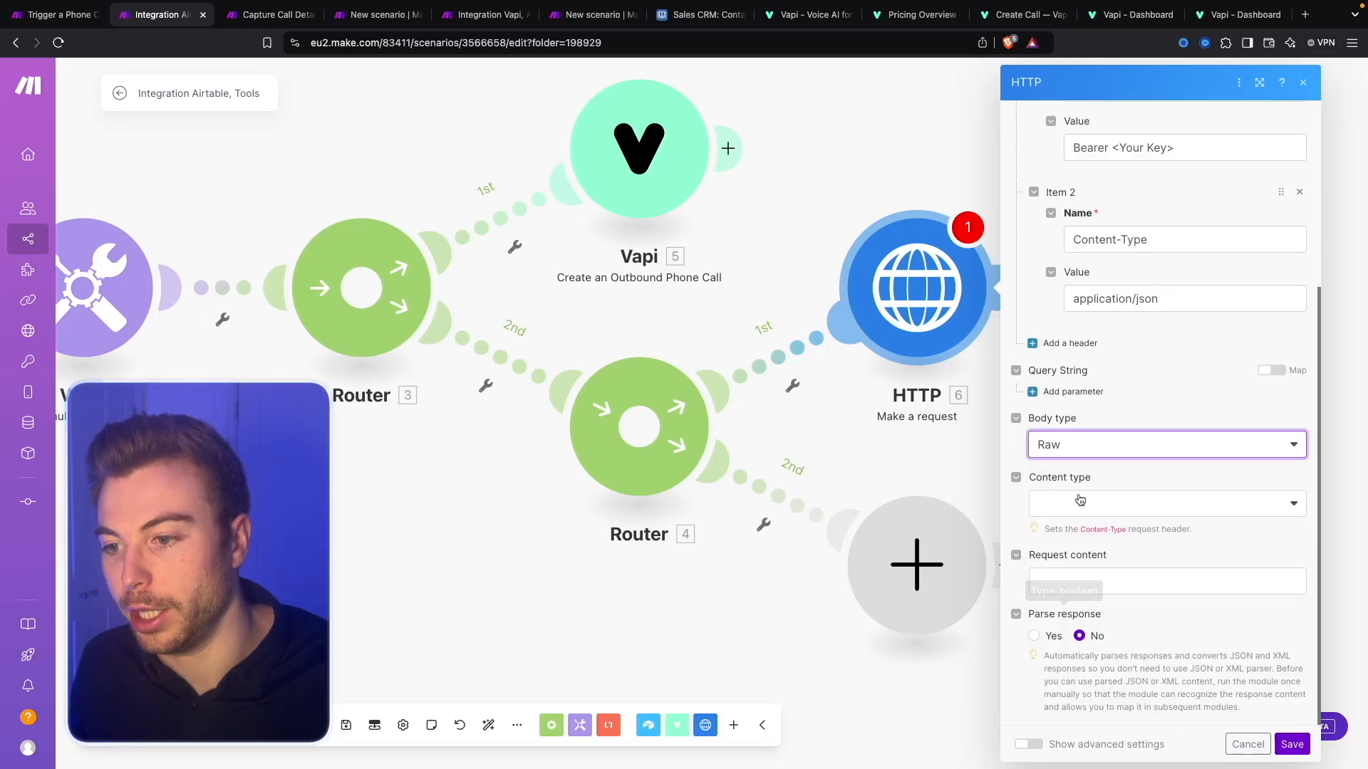
{"action": "left_click", "coordinate": [1072, 504]}
{"action": "left_click", "coordinate": [1087, 578]}
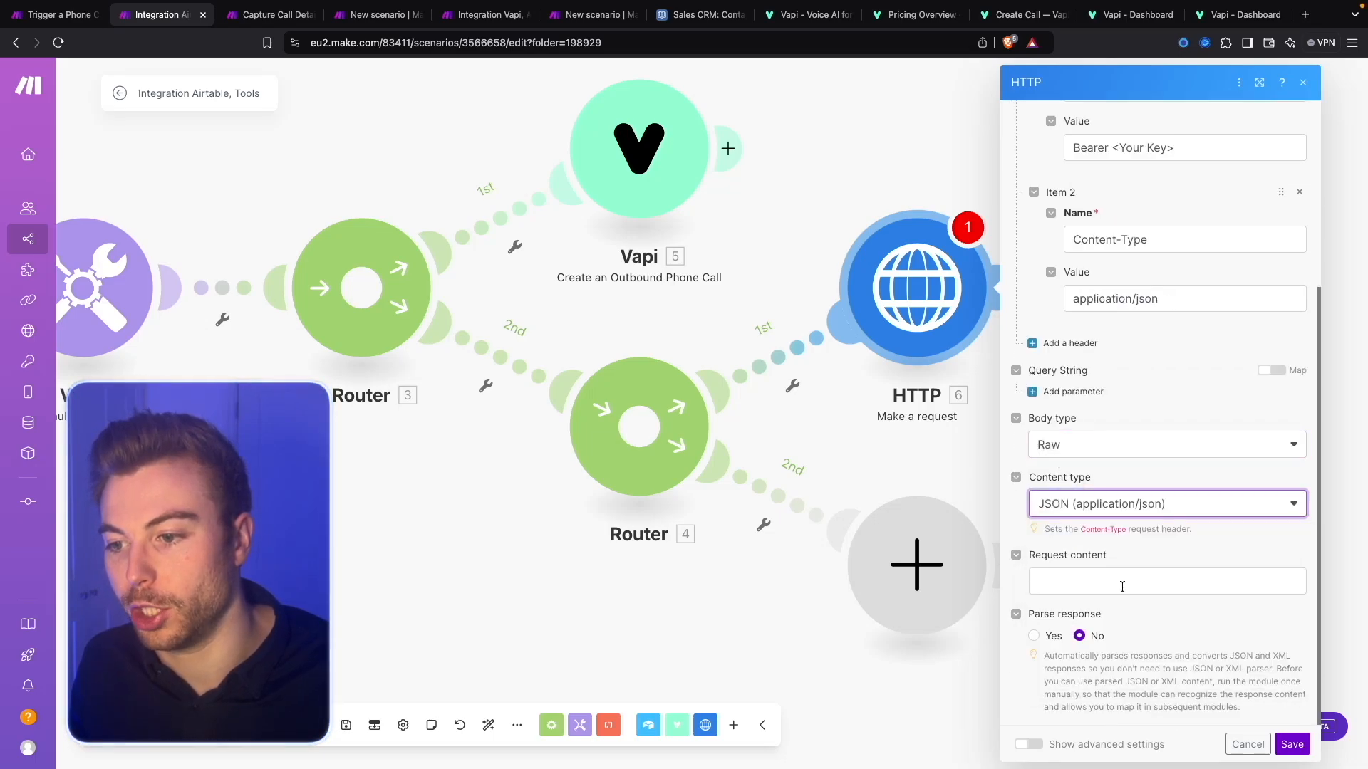
Copy the full JSON request content from the HTTP module in the Trigger a Phone Call scenario into the new HTTP module's request content.
{"action": "left_click", "coordinate": [1143, 591]}
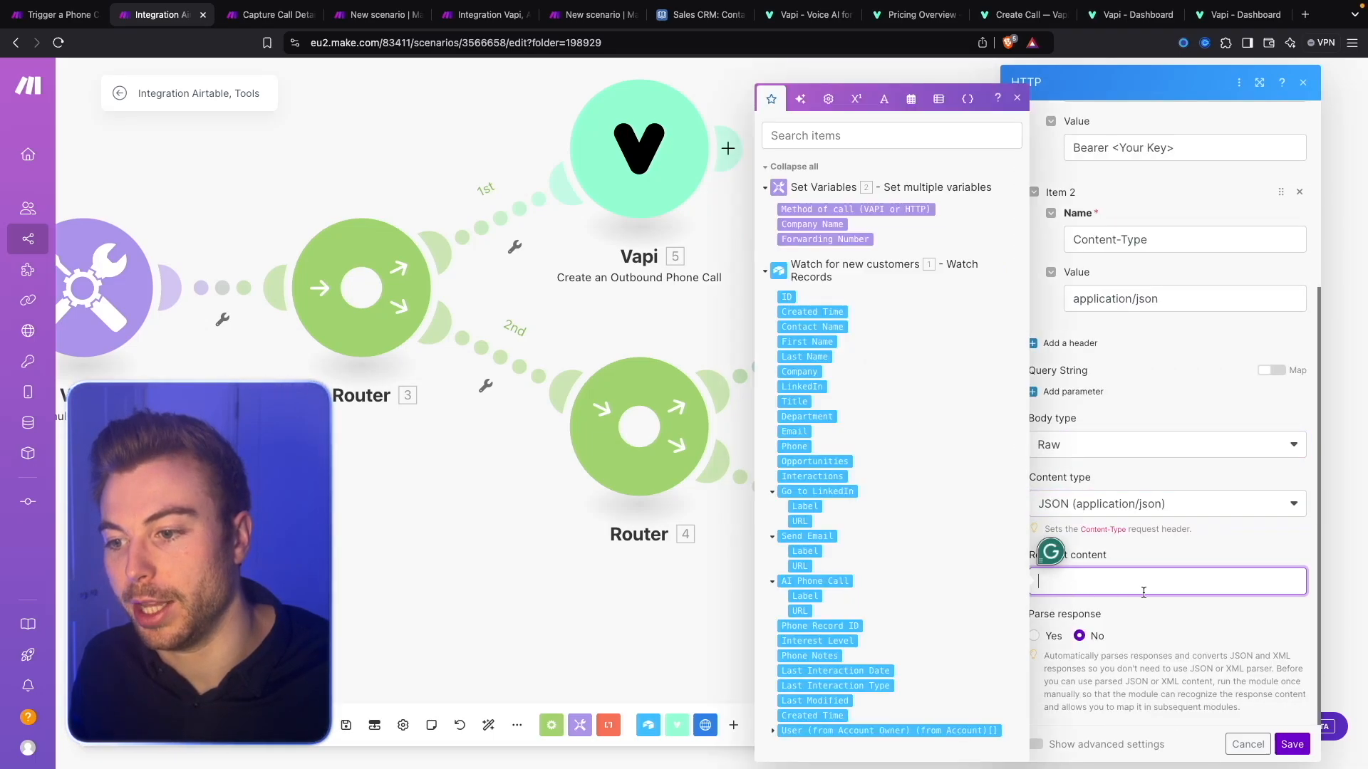
{"action": "left_click", "coordinate": [1191, 547]}
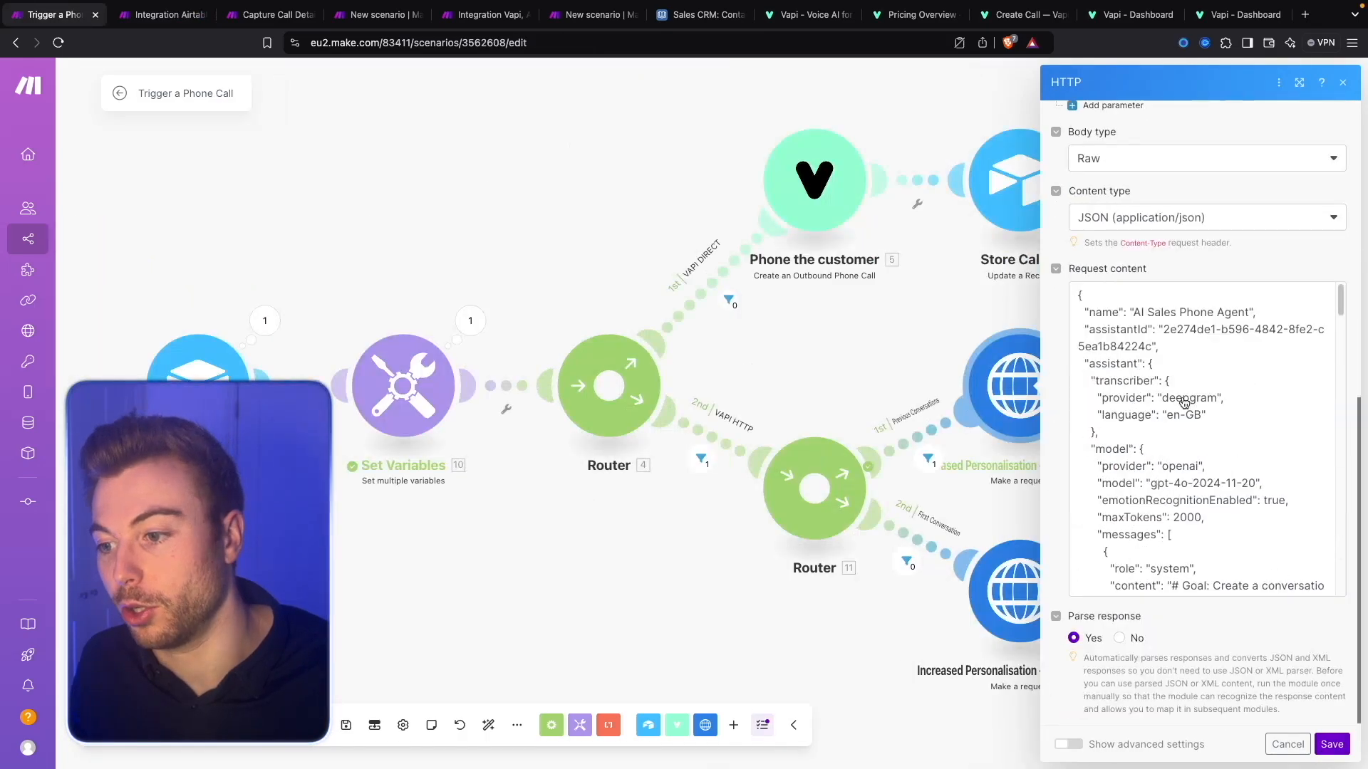
{"action": "left_click", "coordinate": [1183, 403]}
{"action": "key", "text": "ctrl+a"}
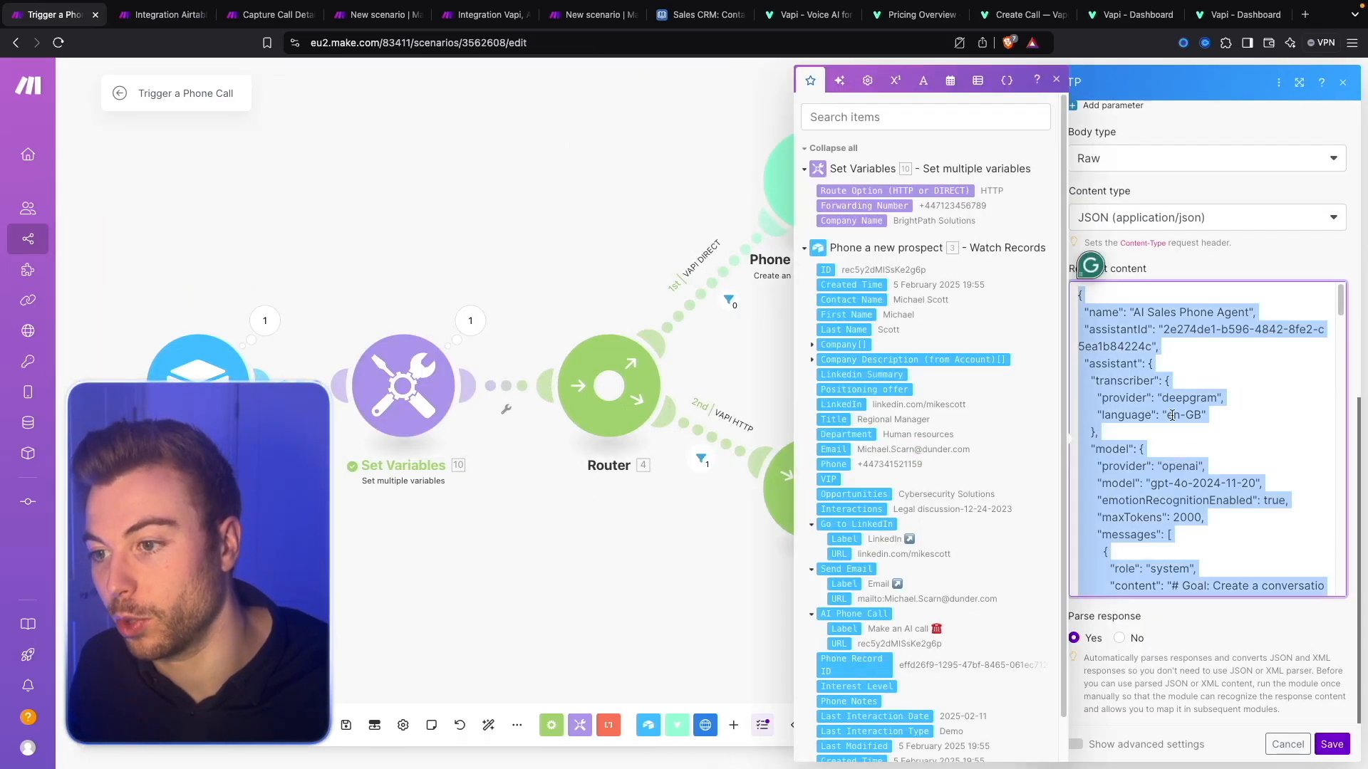
{"action": "left_click", "coordinate": [164, 14]}
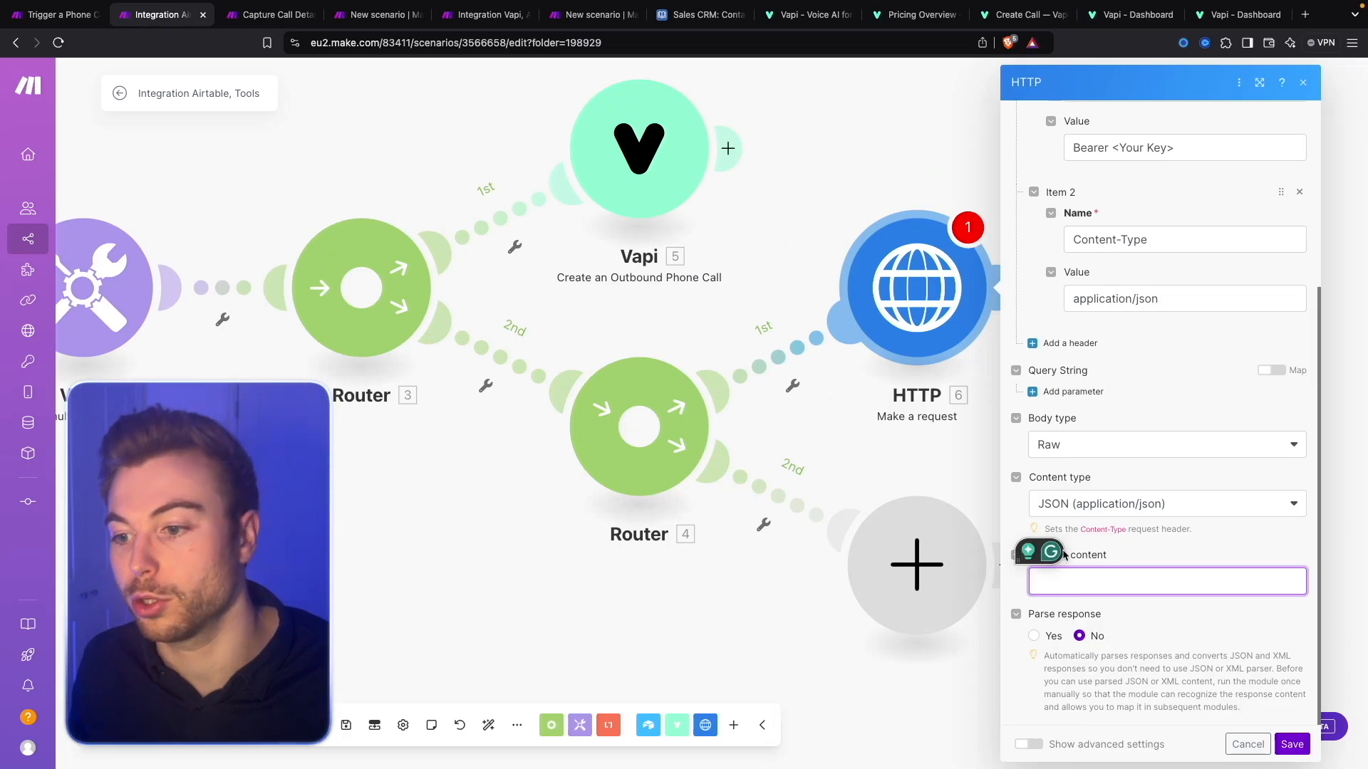
{"action": "right_click", "coordinate": [1095, 581]}
{"action": "left_click", "coordinate": [1170, 627]}
Review the pasted JSON's agent name, assistant ID, transcriber, model settings and system prompt.
{"action": "scroll", "coordinate": [1176, 621], "scroll_direction": "up", "scroll_amount": 10}
{"action": "left_click_drag", "start_coordinate": [1080, 441], "coordinate": [1232, 441]}
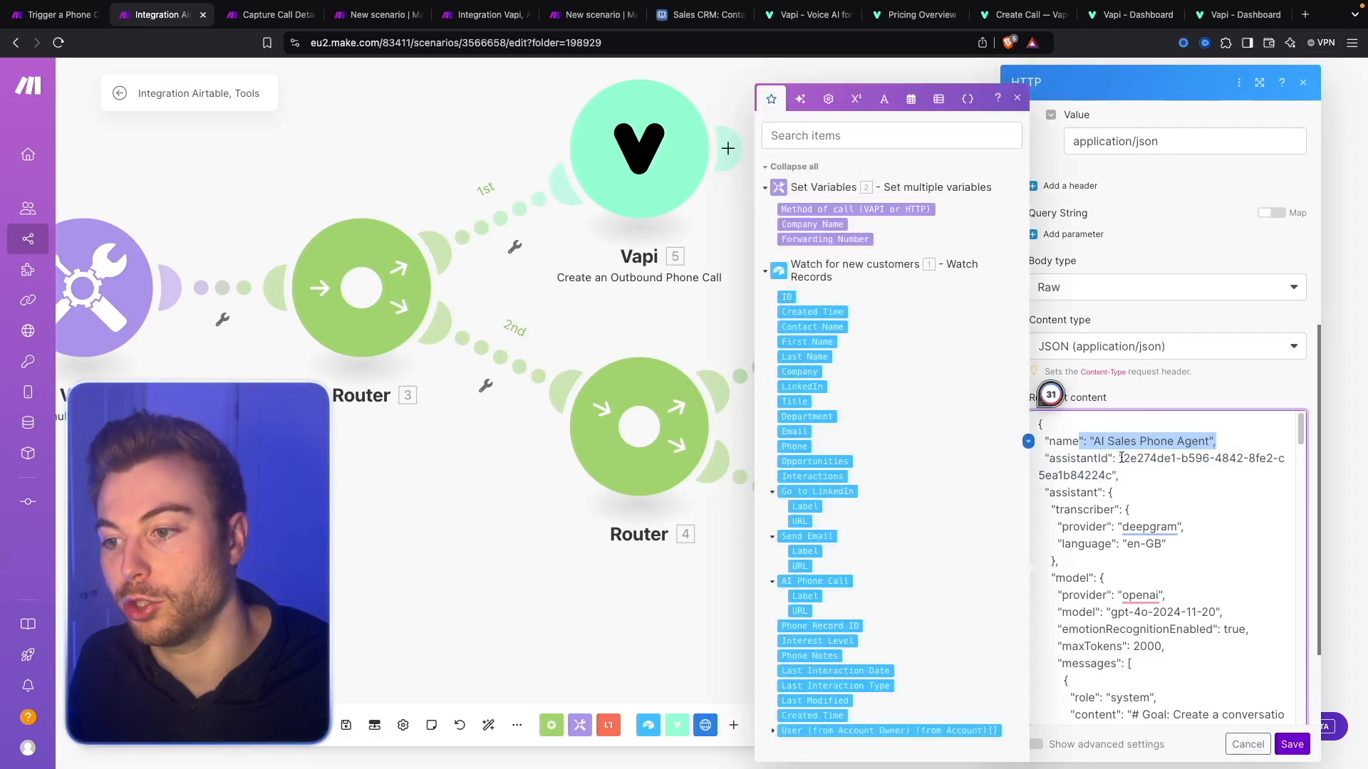
{"action": "left_click_drag", "start_coordinate": [1124, 458], "coordinate": [1115, 475]}
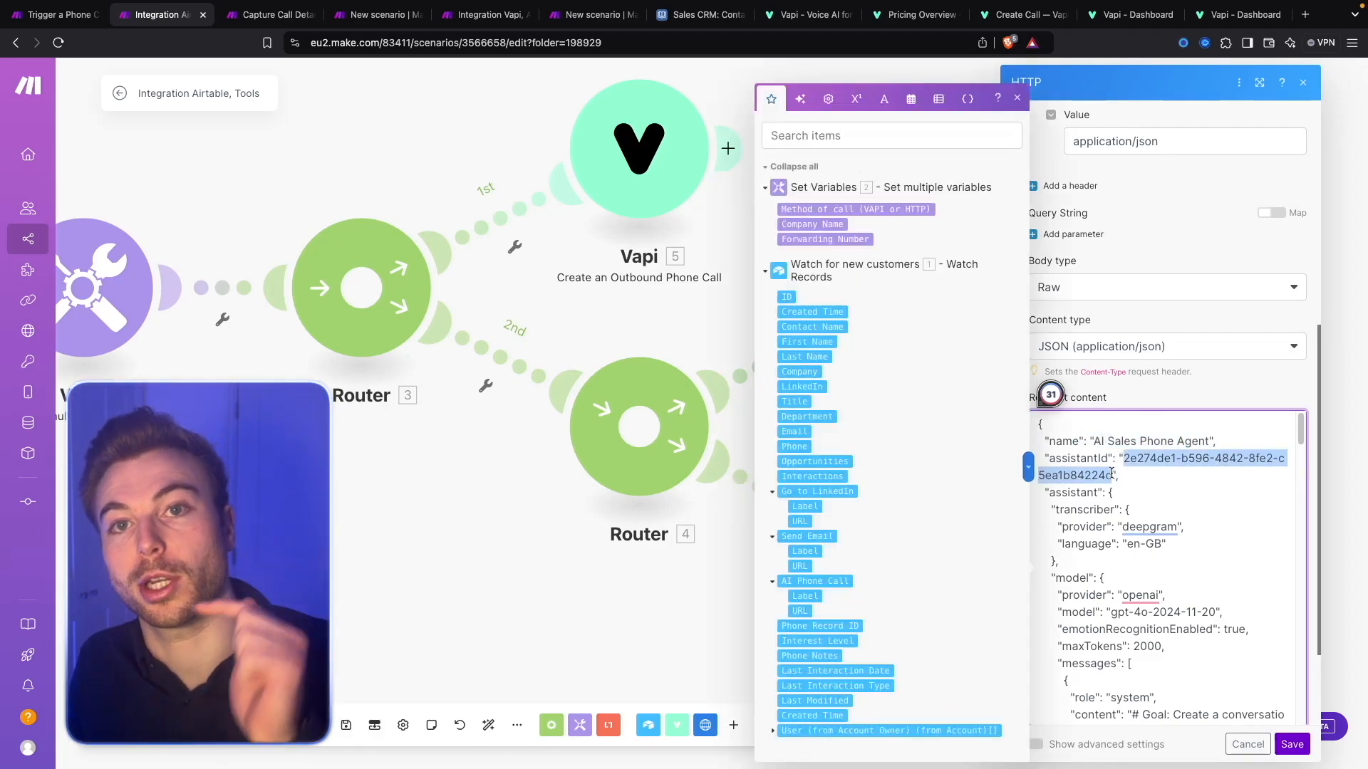
{"action": "scroll", "coordinate": [1112, 468], "scroll_direction": "down", "scroll_amount": 1}
{"action": "left_click_drag", "start_coordinate": [1112, 468], "coordinate": [1110, 614]}
{"action": "scroll", "coordinate": [1110, 614], "scroll_direction": "down", "scroll_amount": 1}
{"action": "left_click_drag", "start_coordinate": [1109, 614], "coordinate": [1110, 614]}
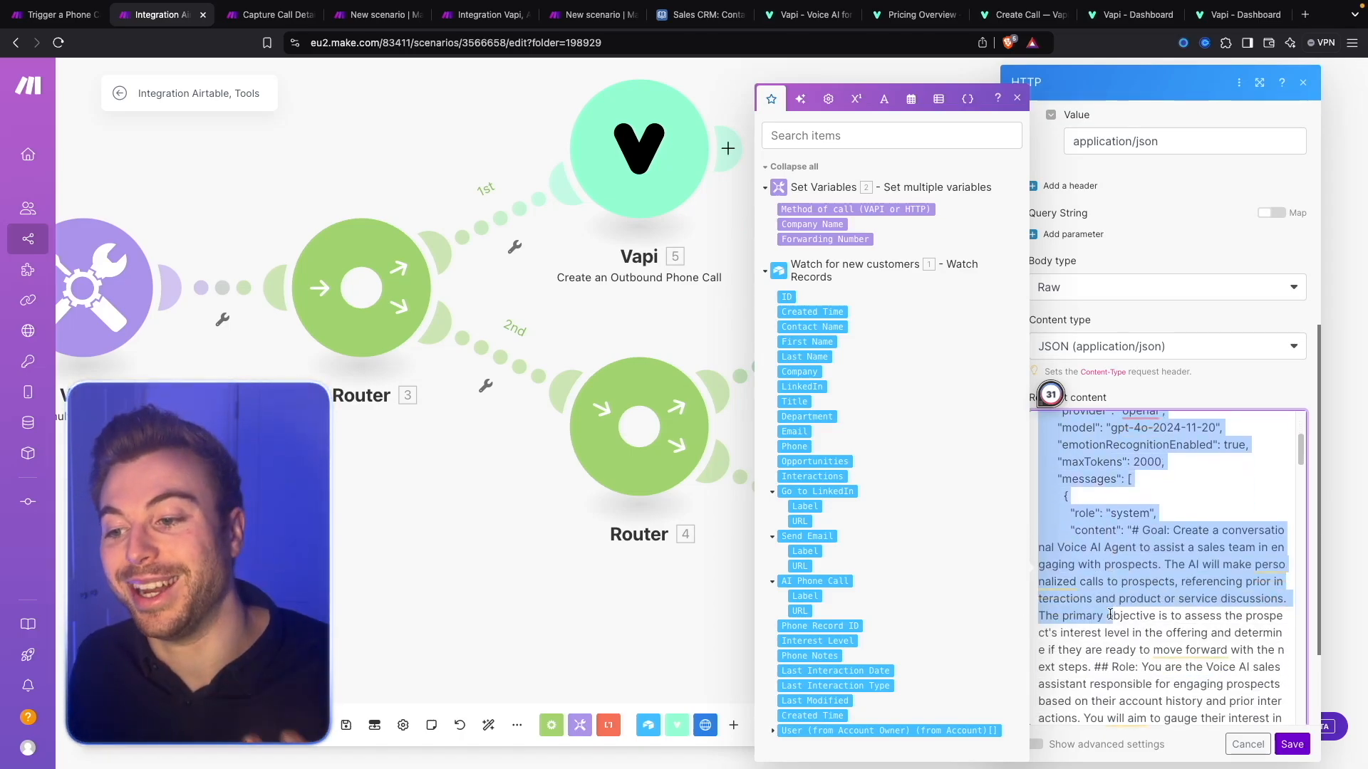
{"action": "scroll", "coordinate": [1129, 525], "scroll_direction": "down", "scroll_amount": 2}
{"action": "left_click_drag", "start_coordinate": [1131, 484], "coordinate": [1143, 603]}
{"action": "scroll", "coordinate": [1143, 602], "scroll_direction": "down", "scroll_amount": 4}
{"action": "scroll", "coordinate": [1143, 603], "scroll_direction": "down", "scroll_amount": 5}
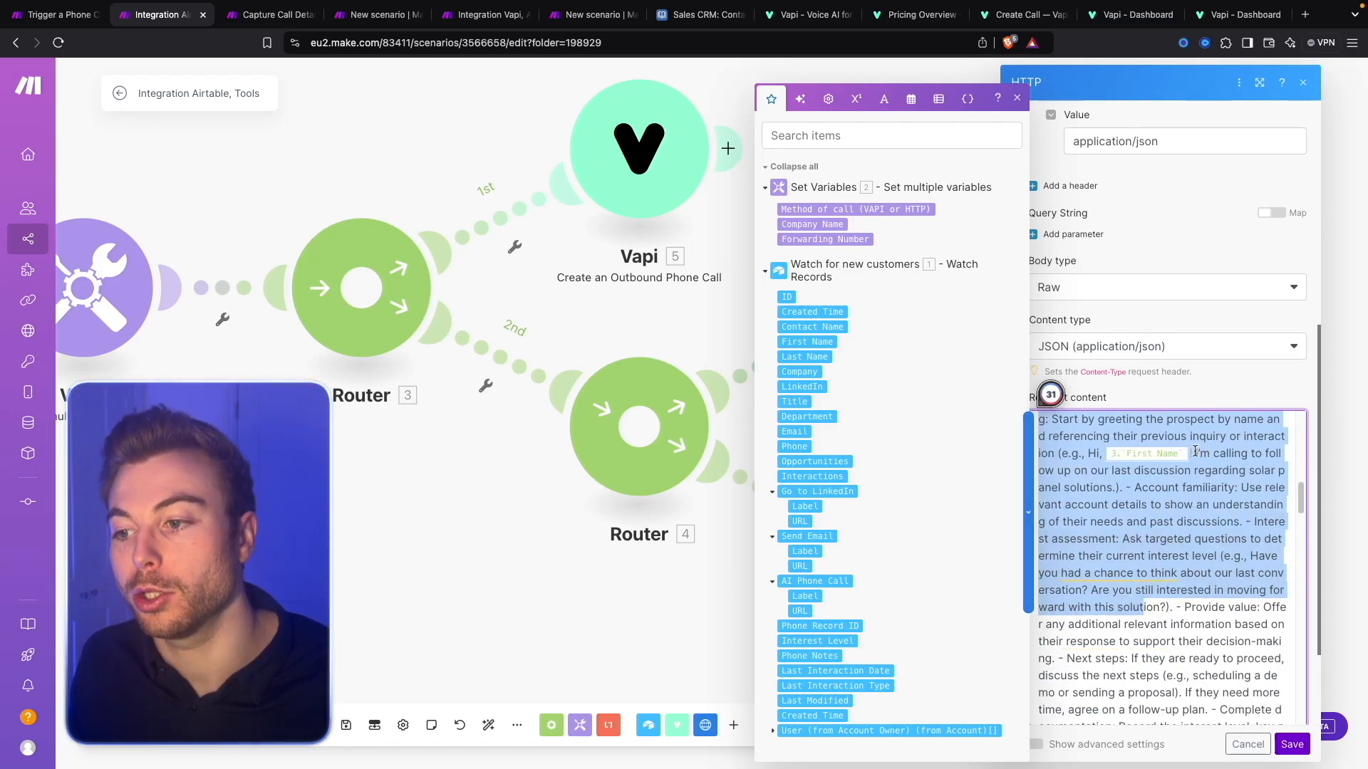
Replace the outdated First Name reference in the prompt's greeting instruction with First Name from the Watch Records module.
{"action": "left_click", "coordinate": [1189, 535]}
{"action": "left_click", "coordinate": [1188, 454]}
{"action": "key", "text": "BackSpace"}
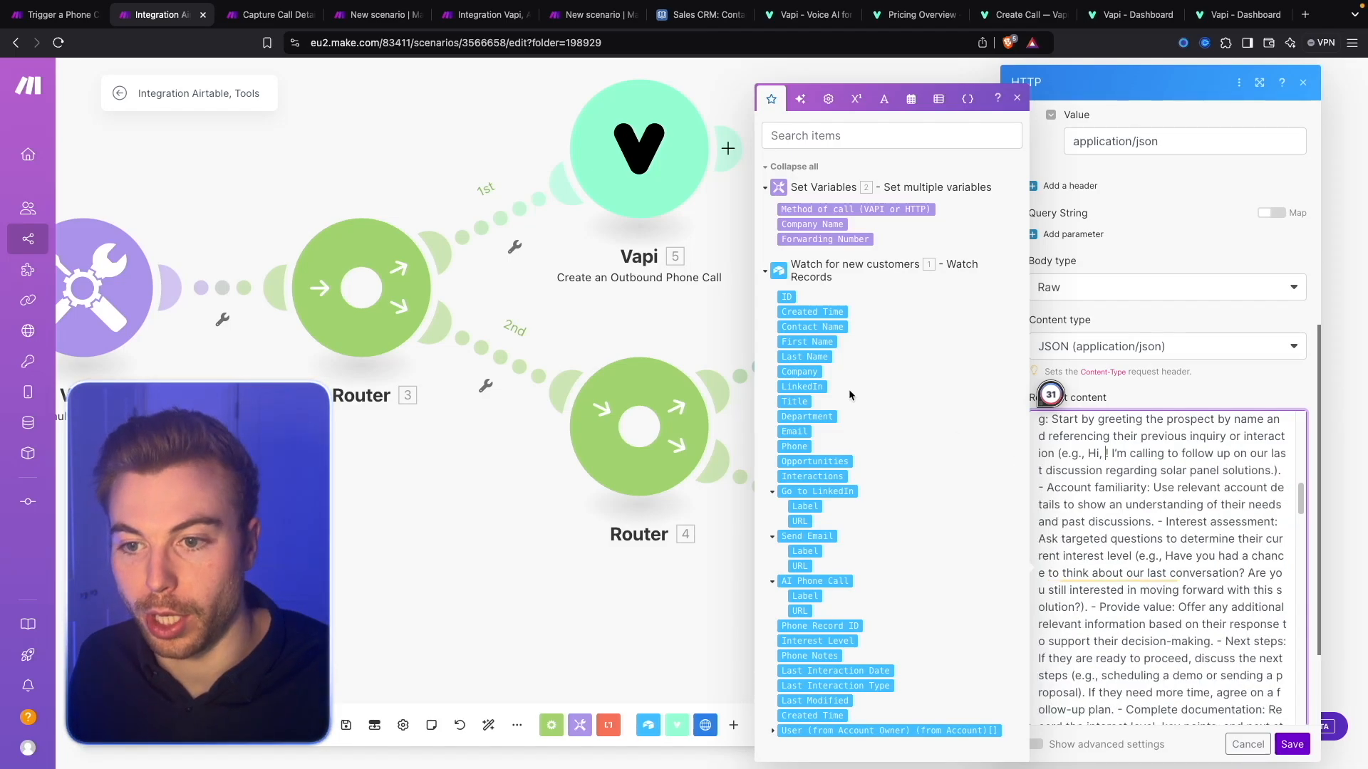
{"action": "left_click", "coordinate": [820, 343]}
In the prompt's Prospect and Account Details, remap Account to Company and Name to First Name from the Watch Records module.
{"action": "scroll", "coordinate": [1233, 579], "scroll_direction": "down", "scroll_amount": 6}
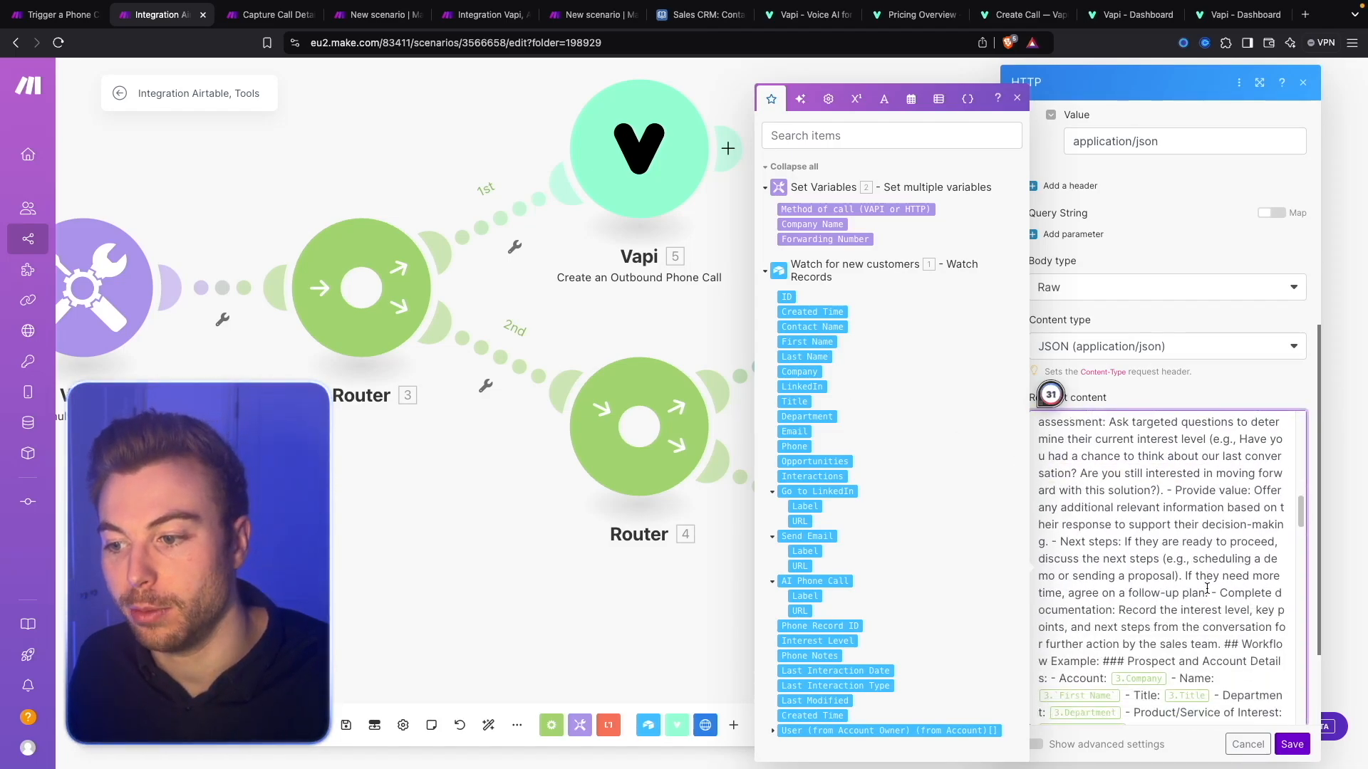
{"action": "left_click", "coordinate": [1169, 534]}
{"action": "key", "text": "BackSpace"}
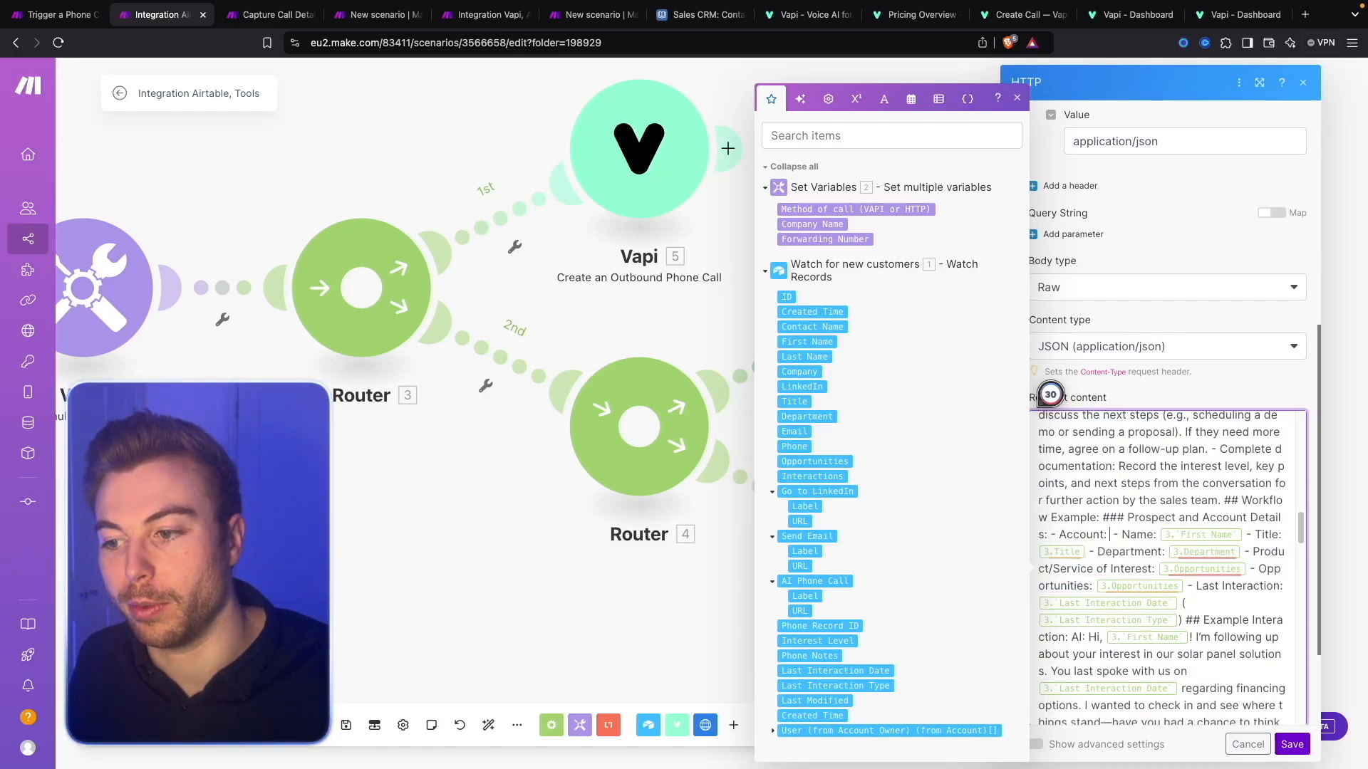
{"action": "left_click", "coordinate": [807, 372]}
{"action": "left_click", "coordinate": [1121, 553]}
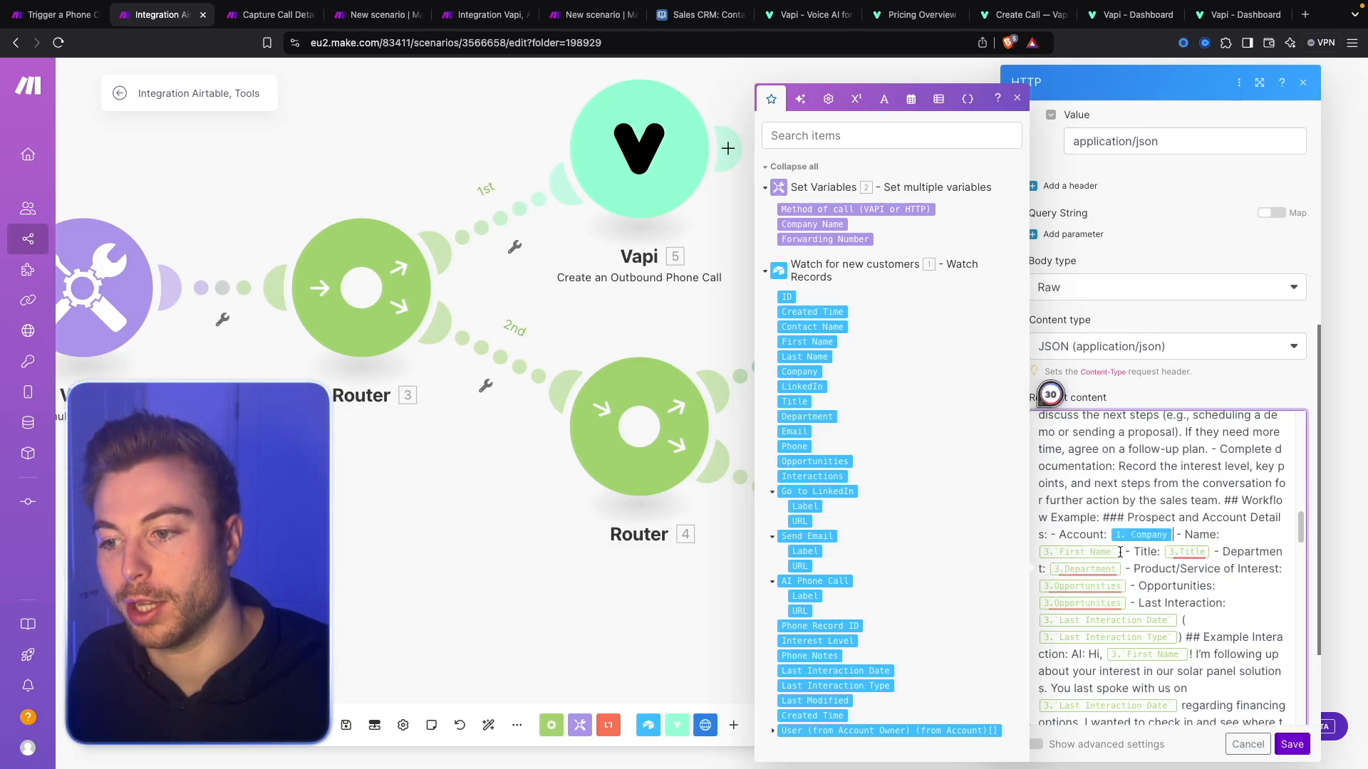
{"action": "key", "text": "BackSpace"}
{"action": "left_click", "coordinate": [807, 342]}
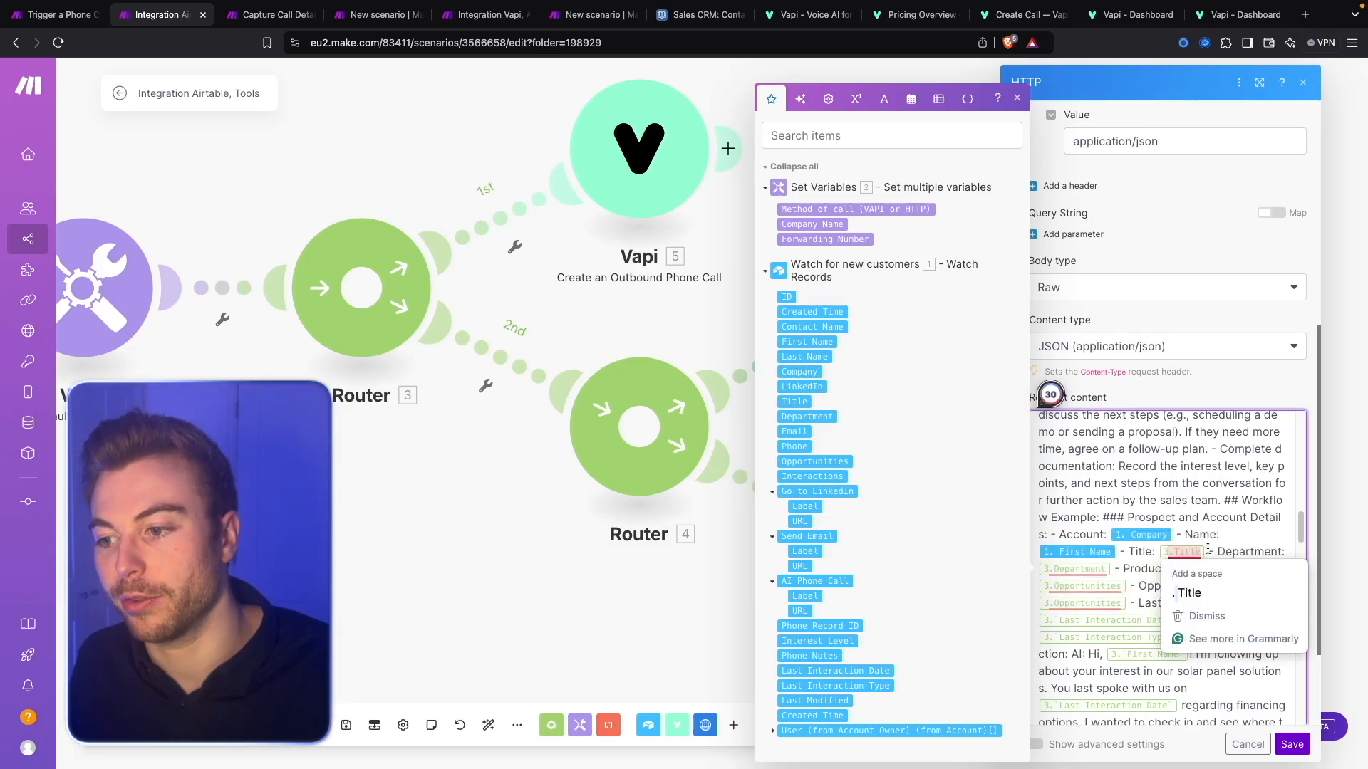
Remap Title and Department in the prospect details to the matching Watch Records fields.
{"action": "left_click", "coordinate": [1203, 555]}
{"action": "key", "text": "BackSpace"}
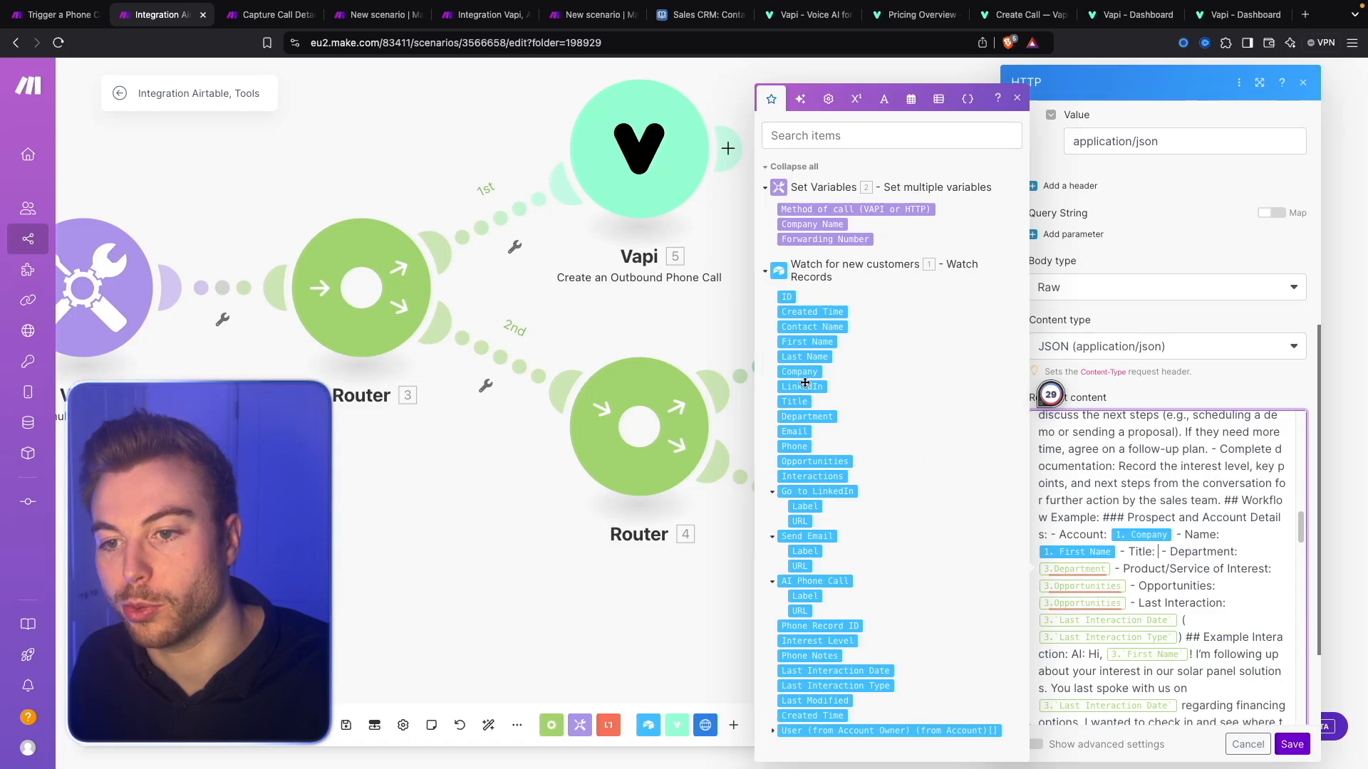
{"action": "left_click", "coordinate": [794, 402]}
{"action": "left_click", "coordinate": [1124, 567]}
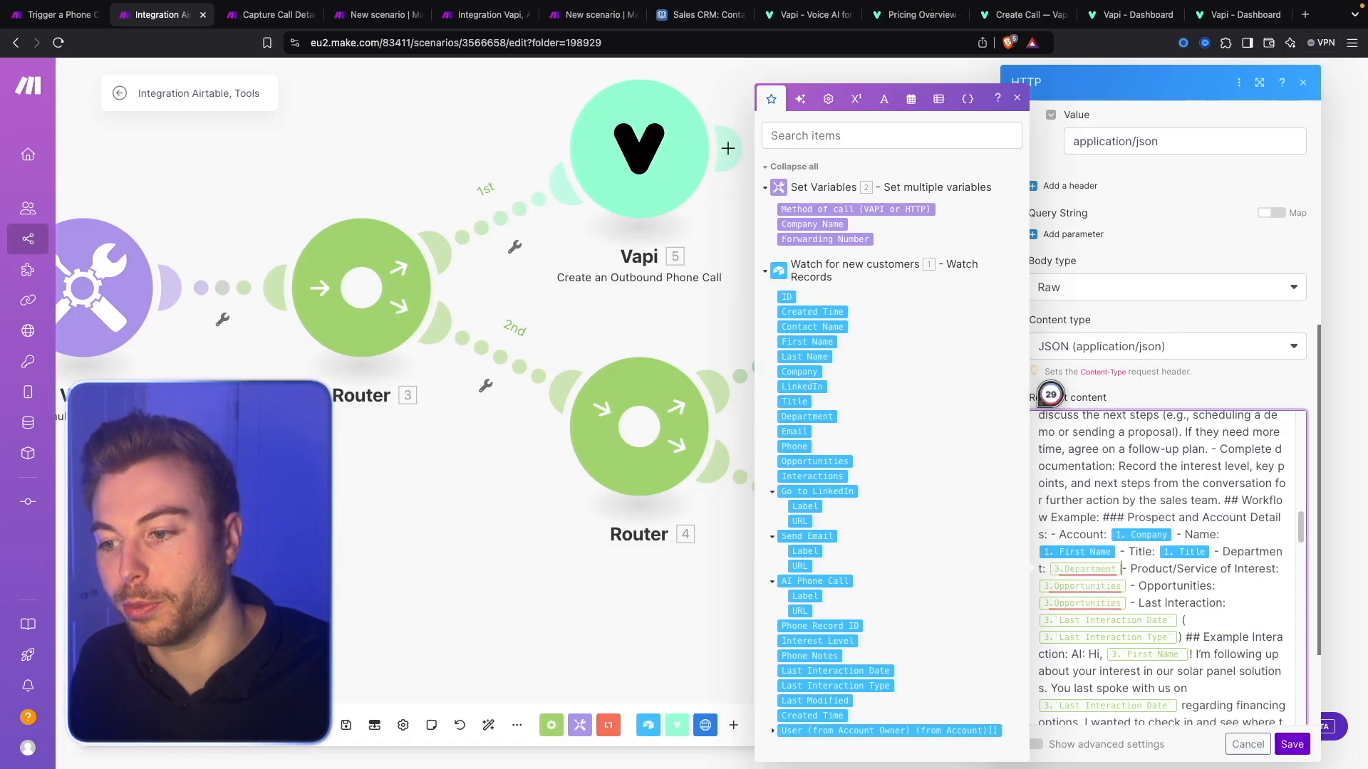
{"action": "key", "text": "BackSpace"}
{"action": "left_click", "coordinate": [803, 416]}
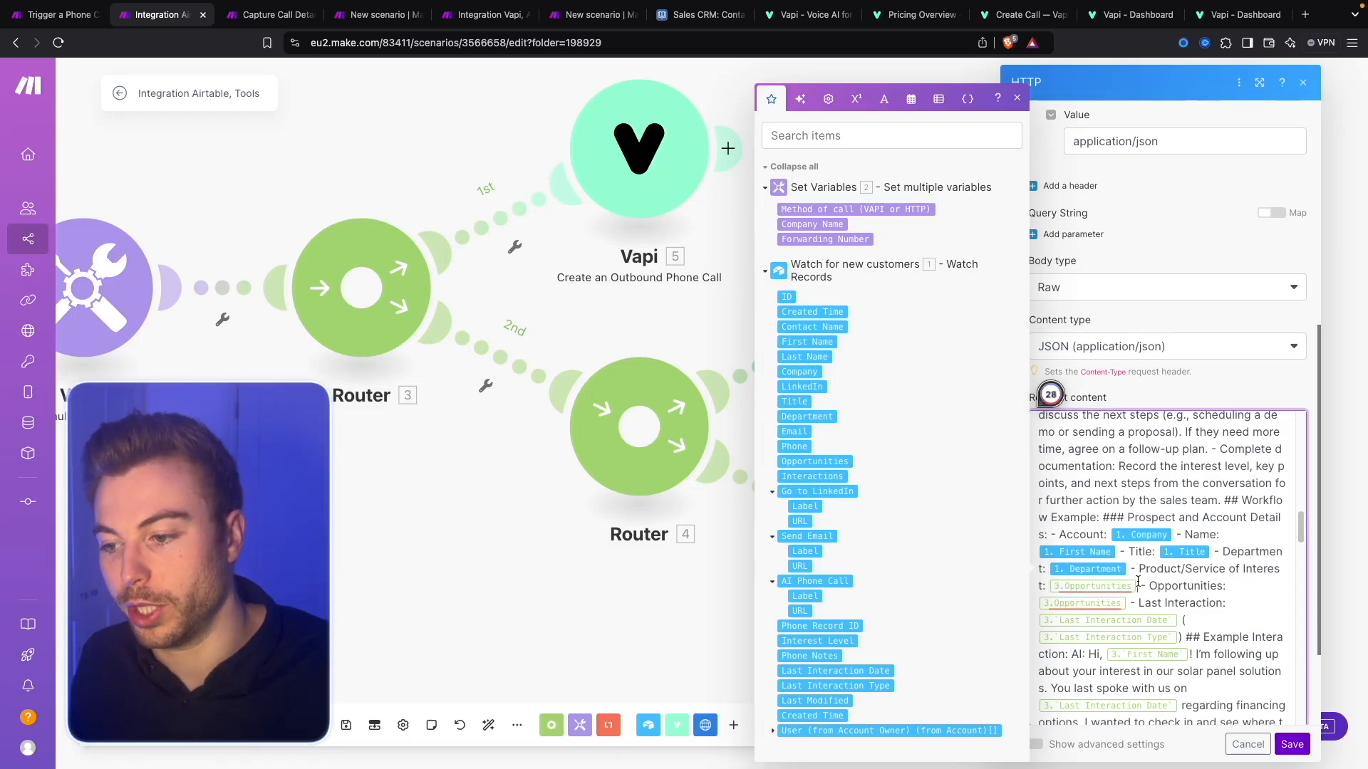
Map Product/Service of Interest to the Watch Records Opportunities field and delete the separate Opportunities entry after it.
{"action": "left_click", "coordinate": [1137, 585]}
{"action": "key", "text": "BackSpace"}
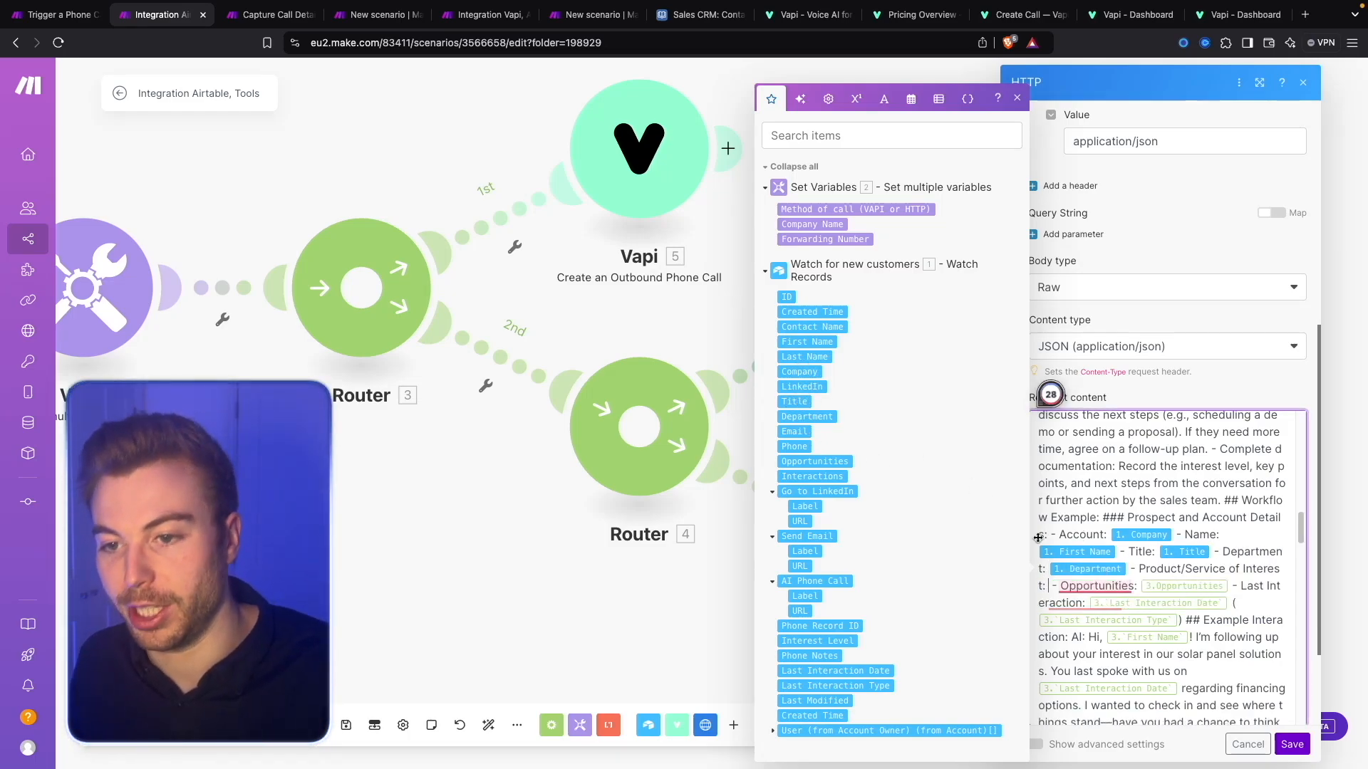
{"action": "left_click", "coordinate": [820, 463]}
{"action": "left_click_drag", "start_coordinate": [1144, 586], "coordinate": [1134, 604]}
{"action": "key", "text": "BackSpace"}
Map Last Interaction to the Watch Records Interactions field, with Last Interaction Type inside the parentheses.
{"action": "left_click", "coordinate": [1171, 600]}
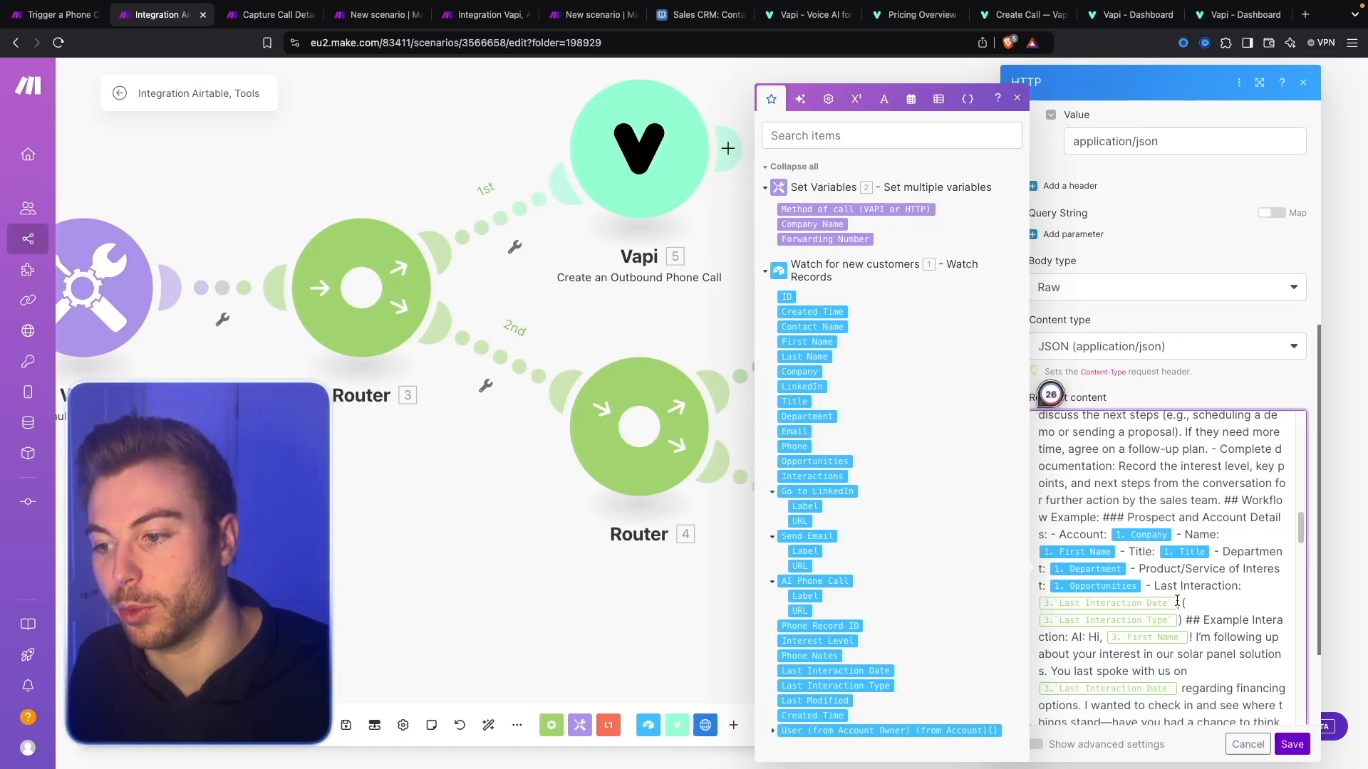
{"action": "key", "text": "BackSpace"}
{"action": "left_click", "coordinate": [812, 477]}
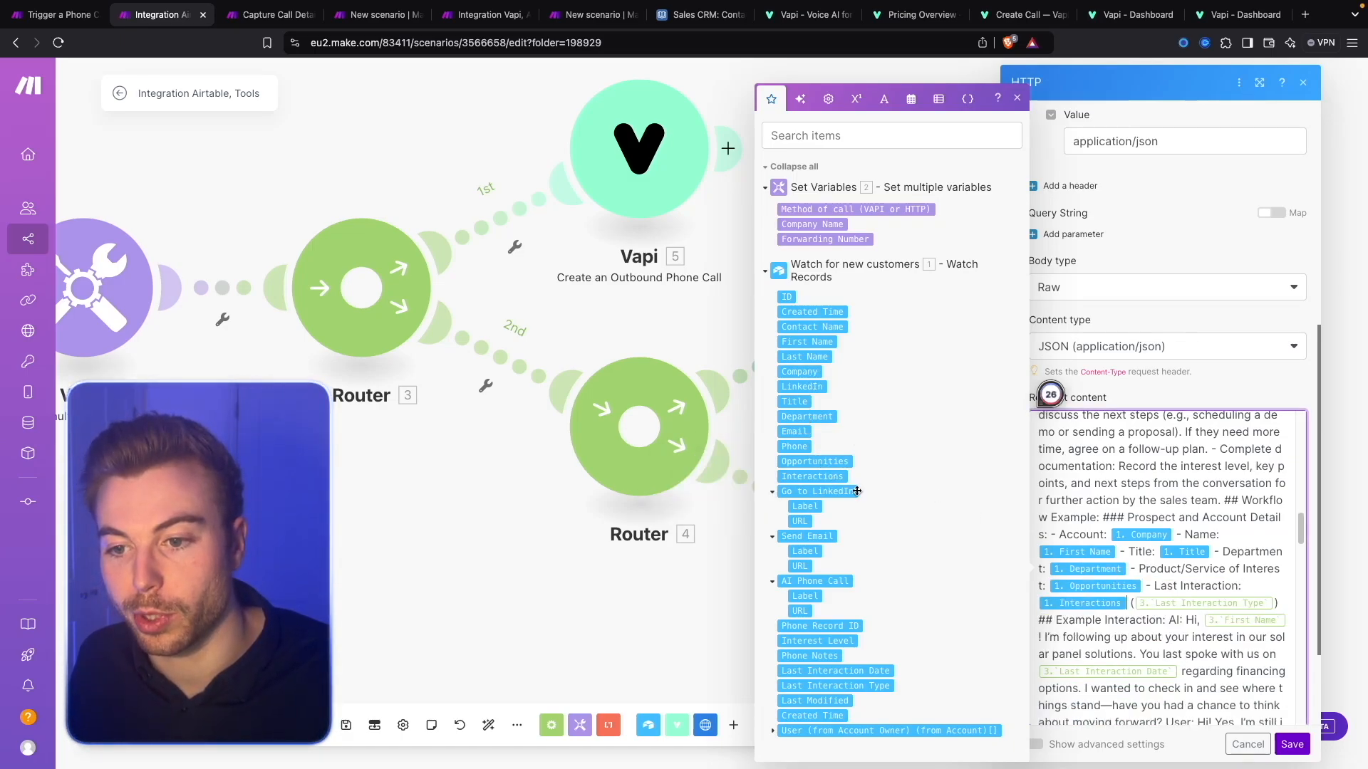
{"action": "scroll", "coordinate": [1282, 530], "scroll_direction": "down", "scroll_amount": 2}
{"action": "left_click_drag", "start_coordinate": [1281, 536], "coordinate": [1120, 533]}
{"action": "key", "text": "BackSpace"}
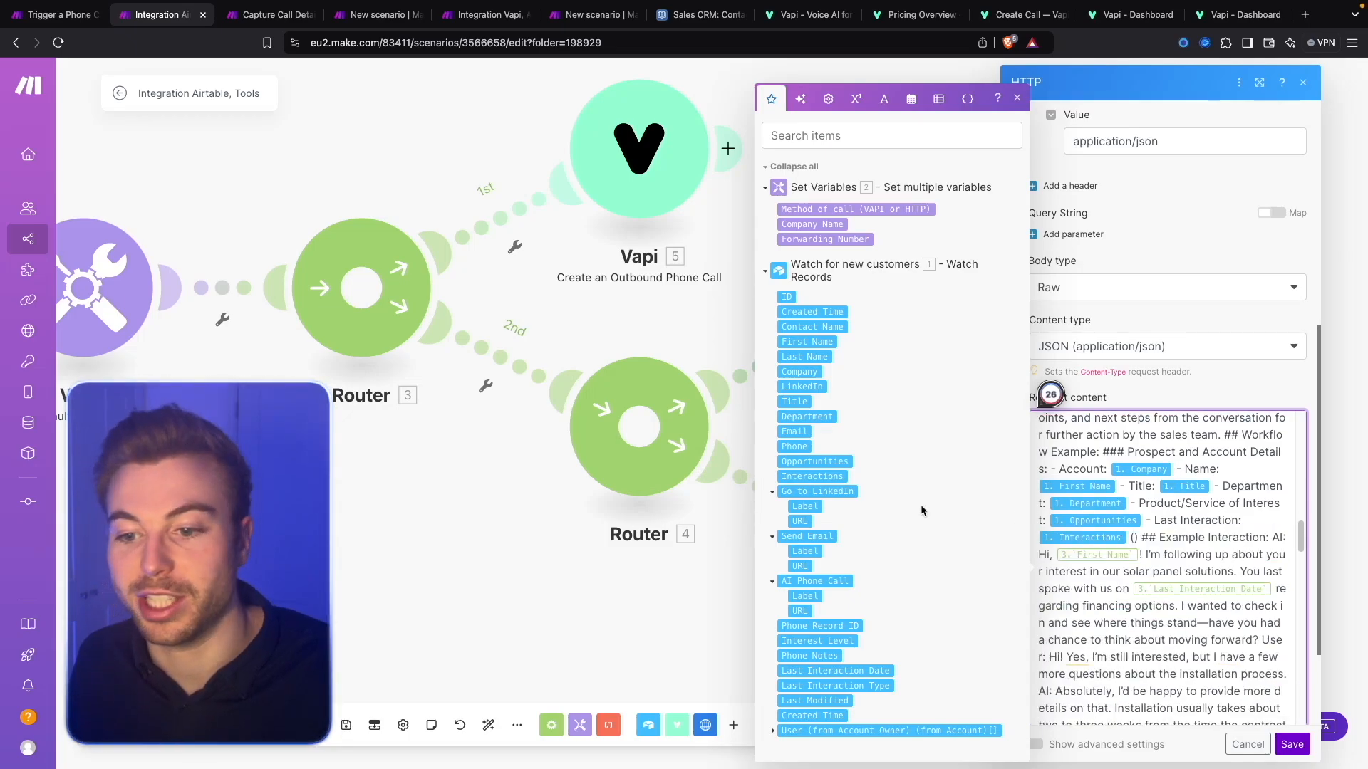
{"action": "left_click", "coordinate": [820, 688]}
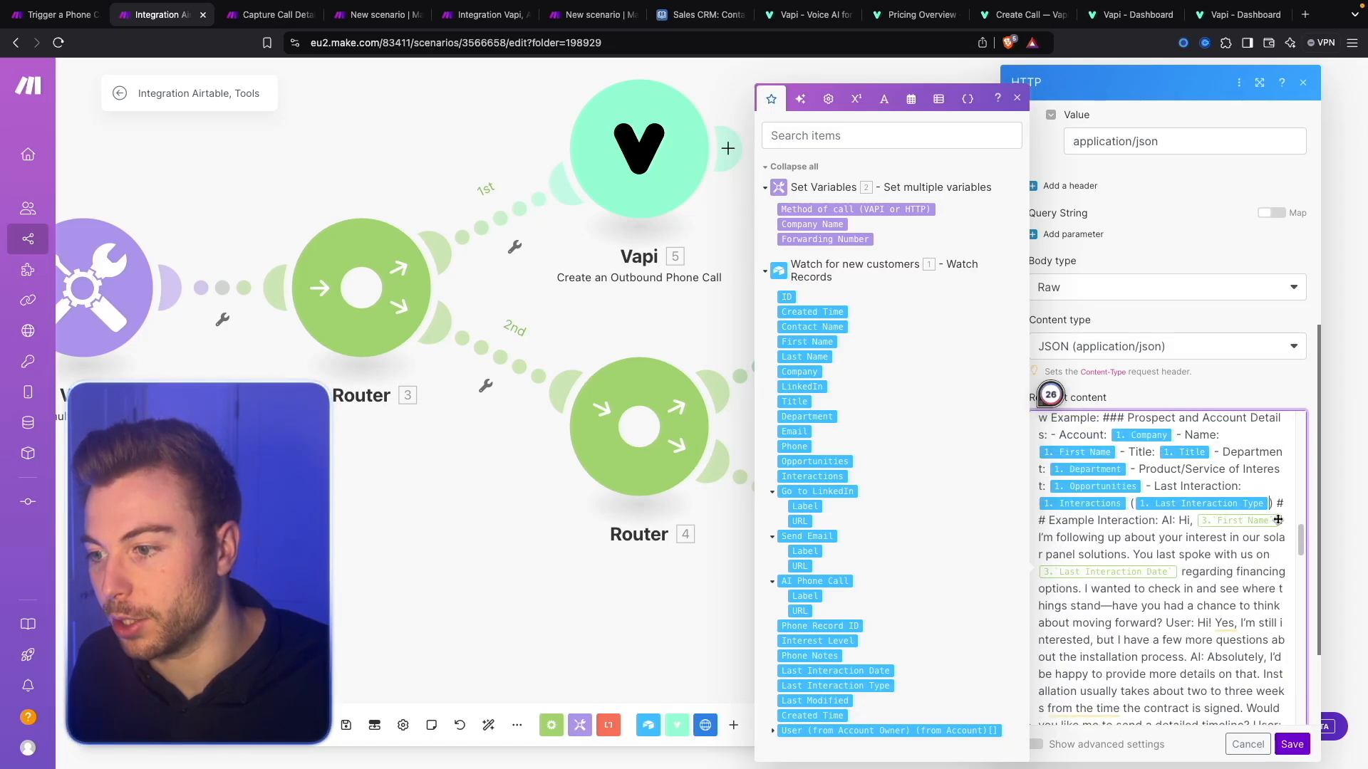
In the example interaction's opening lines, replace the outdated references with First Name and Last Interaction Date from Watch Records.
{"action": "left_click", "coordinate": [1279, 520]}
{"action": "key", "text": "BackSpace"}
{"action": "left_click", "coordinate": [807, 342]}
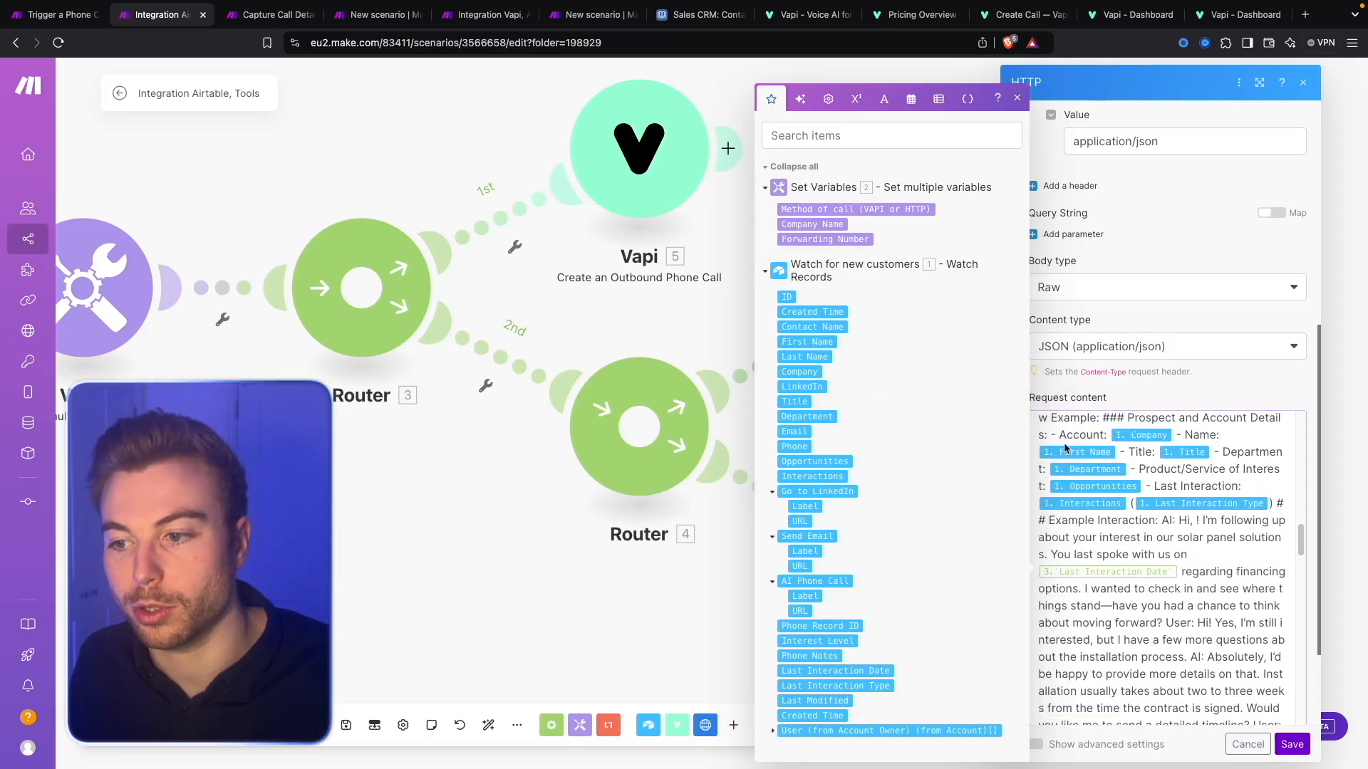
{"action": "left_click", "coordinate": [1184, 568]}
{"action": "key", "text": "BackSpace"}
{"action": "left_click", "coordinate": [886, 671]}
Replace the outdated reference in the example's closing thank-you line with First Name from Watch Records.
{"action": "scroll", "coordinate": [1094, 596], "scroll_direction": "down", "scroll_amount": 4}
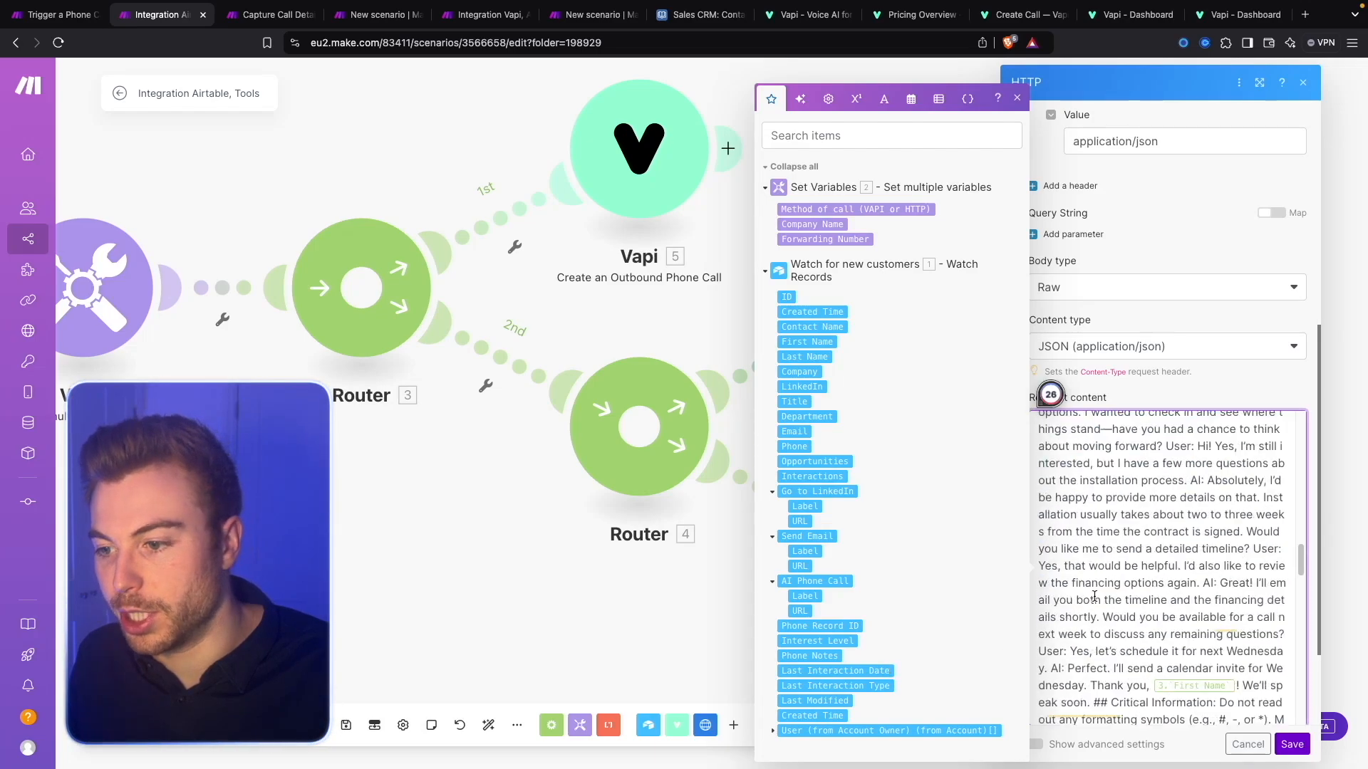
{"action": "scroll", "coordinate": [1117, 579], "scroll_direction": "up", "scroll_amount": 3}
{"action": "scroll", "coordinate": [1119, 578], "scroll_direction": "down", "scroll_amount": 2}
{"action": "scroll", "coordinate": [1225, 428], "scroll_direction": "down", "scroll_amount": 3}
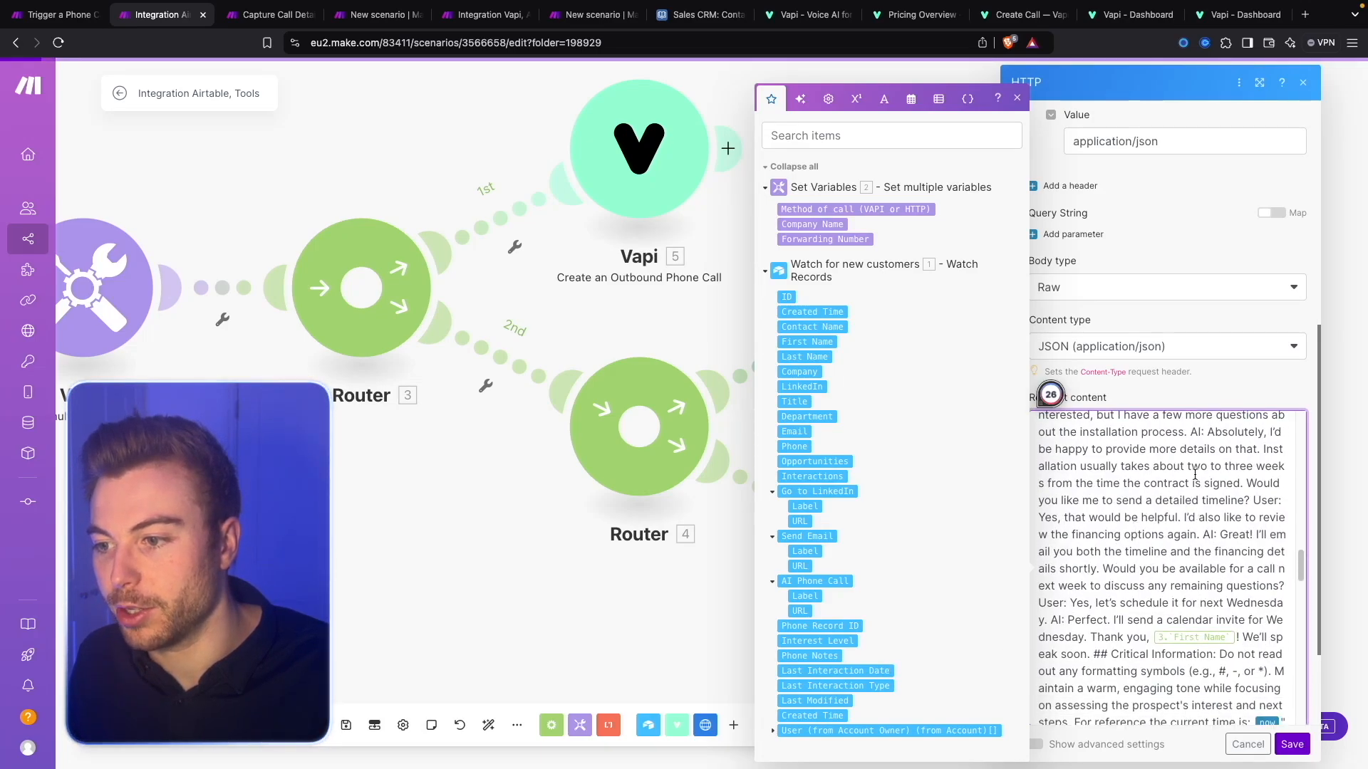
{"action": "key", "text": "BackSpace"}
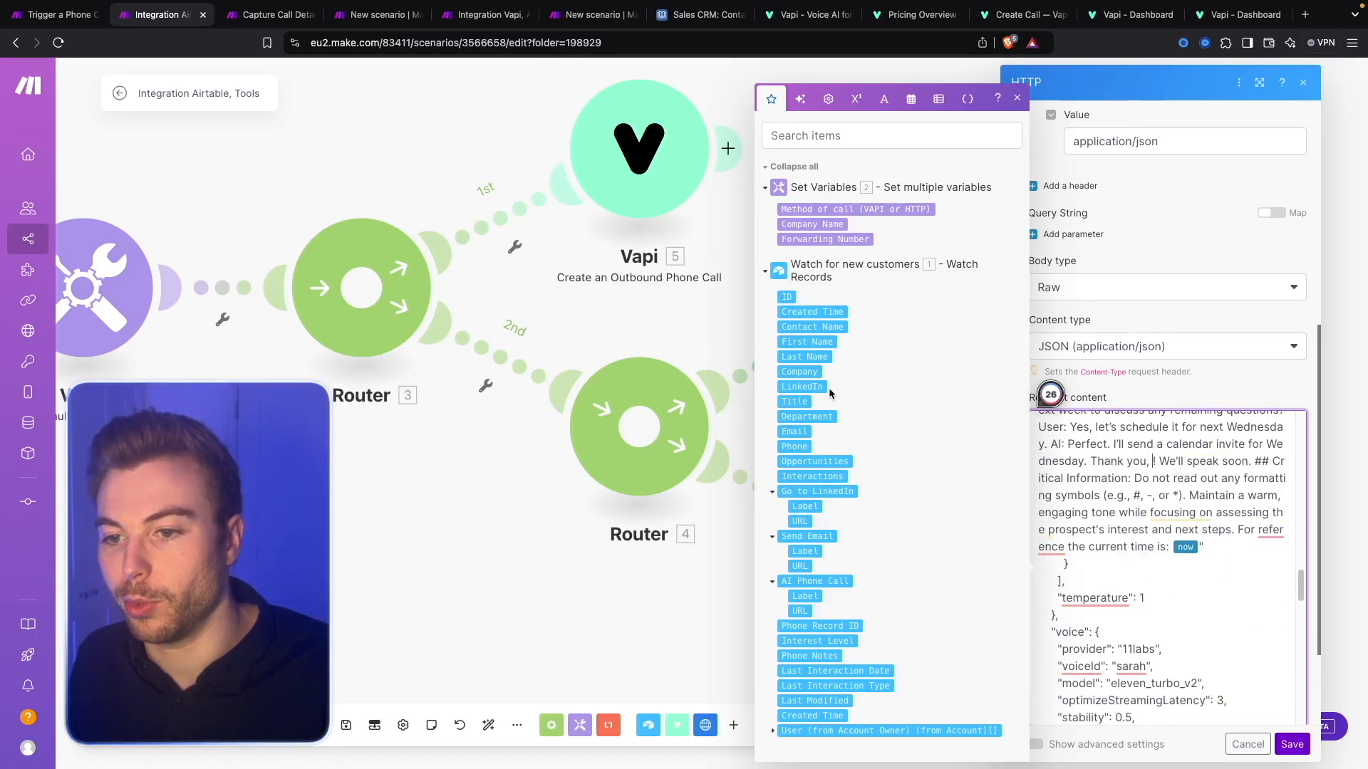
{"action": "left_click", "coordinate": [805, 343]}
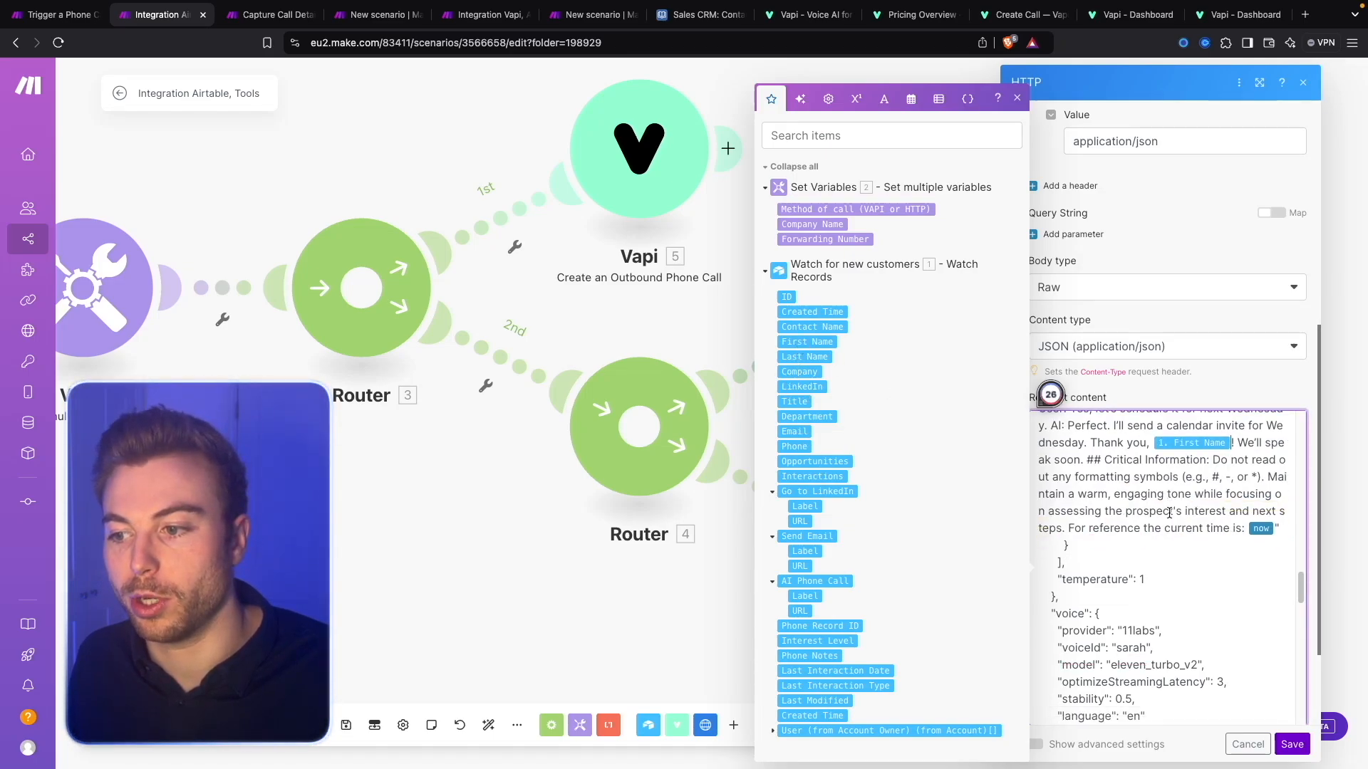
Examine the current-time reference, temperature and voice settings in the request JSON, including the voice provider, voice ID and model.
{"action": "scroll", "coordinate": [1168, 488], "scroll_direction": "down", "scroll_amount": 1}
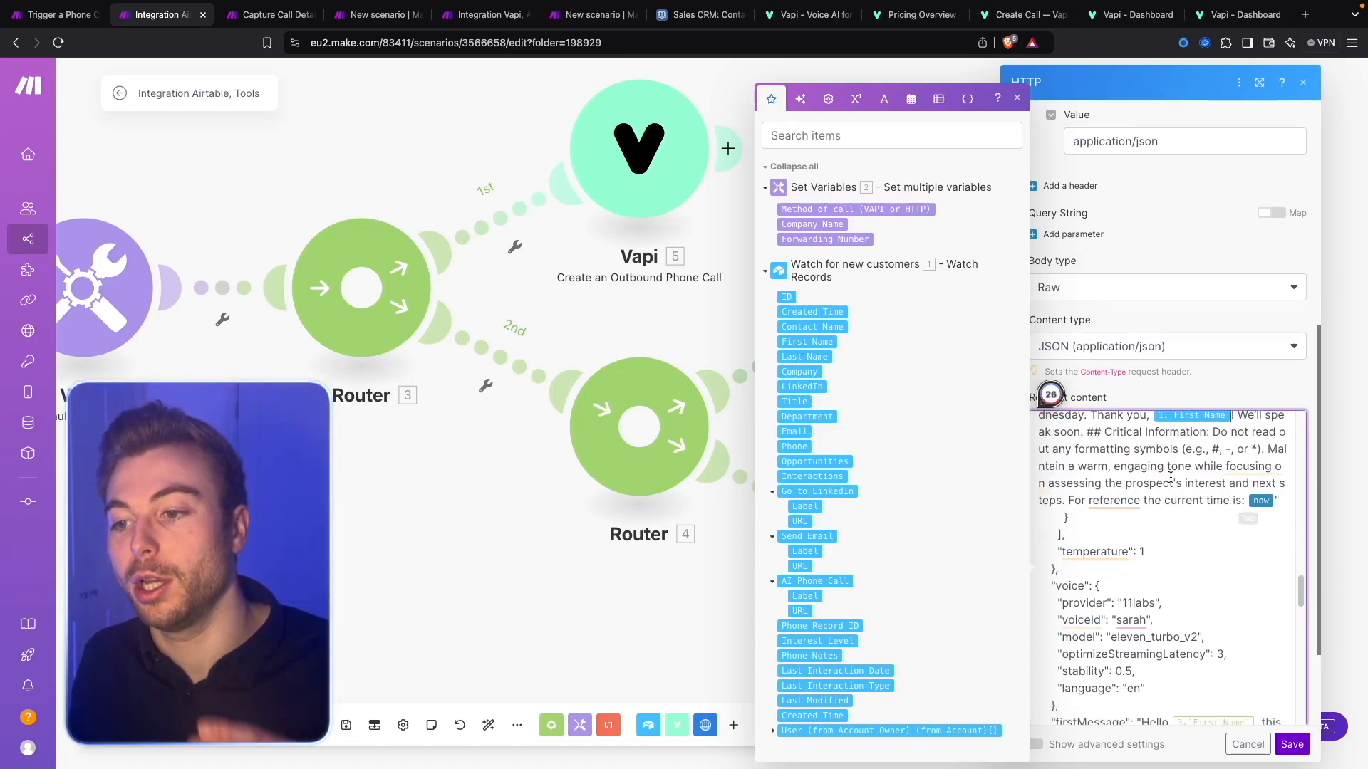
{"action": "scroll", "coordinate": [1170, 478], "scroll_direction": "down", "scroll_amount": 1}
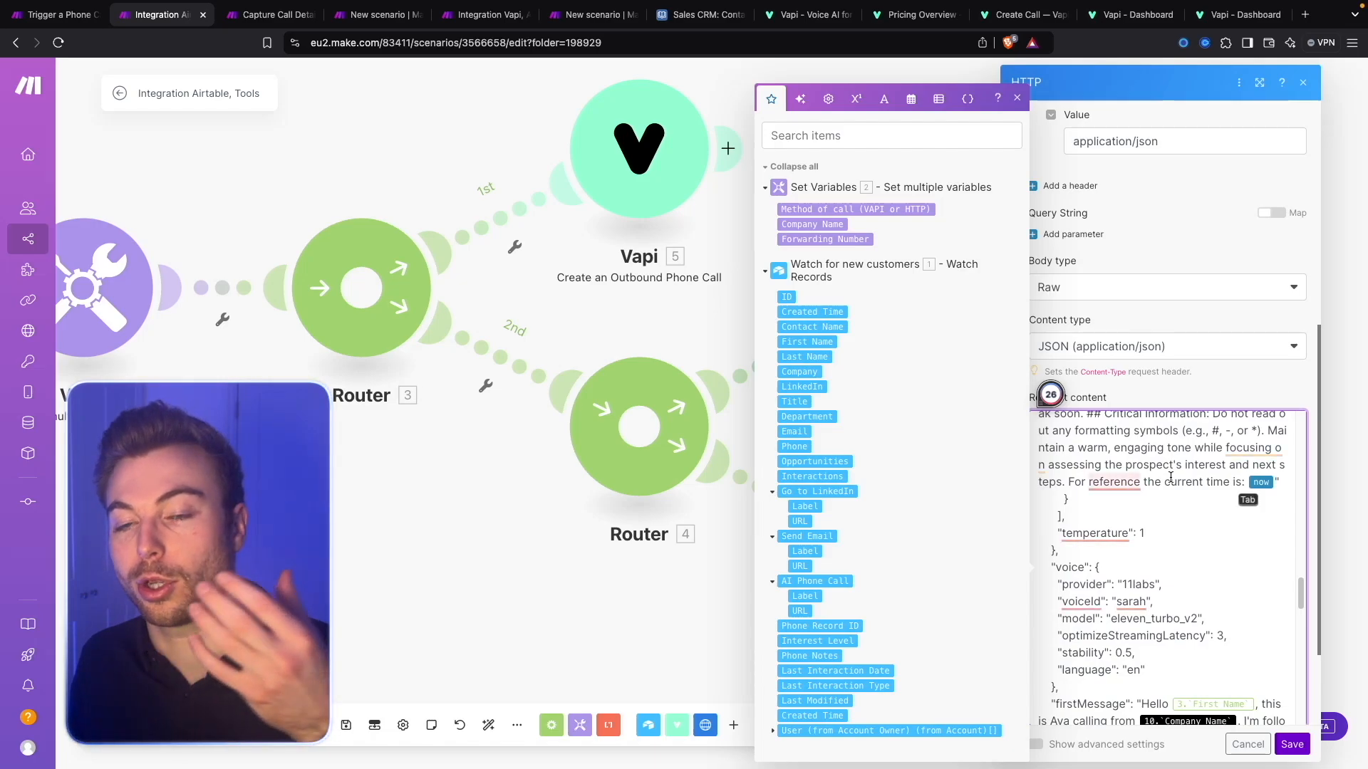
{"action": "scroll", "coordinate": [1170, 477], "scroll_direction": "down", "scroll_amount": 2}
{"action": "scroll", "coordinate": [1170, 477], "scroll_direction": "down", "scroll_amount": 1}
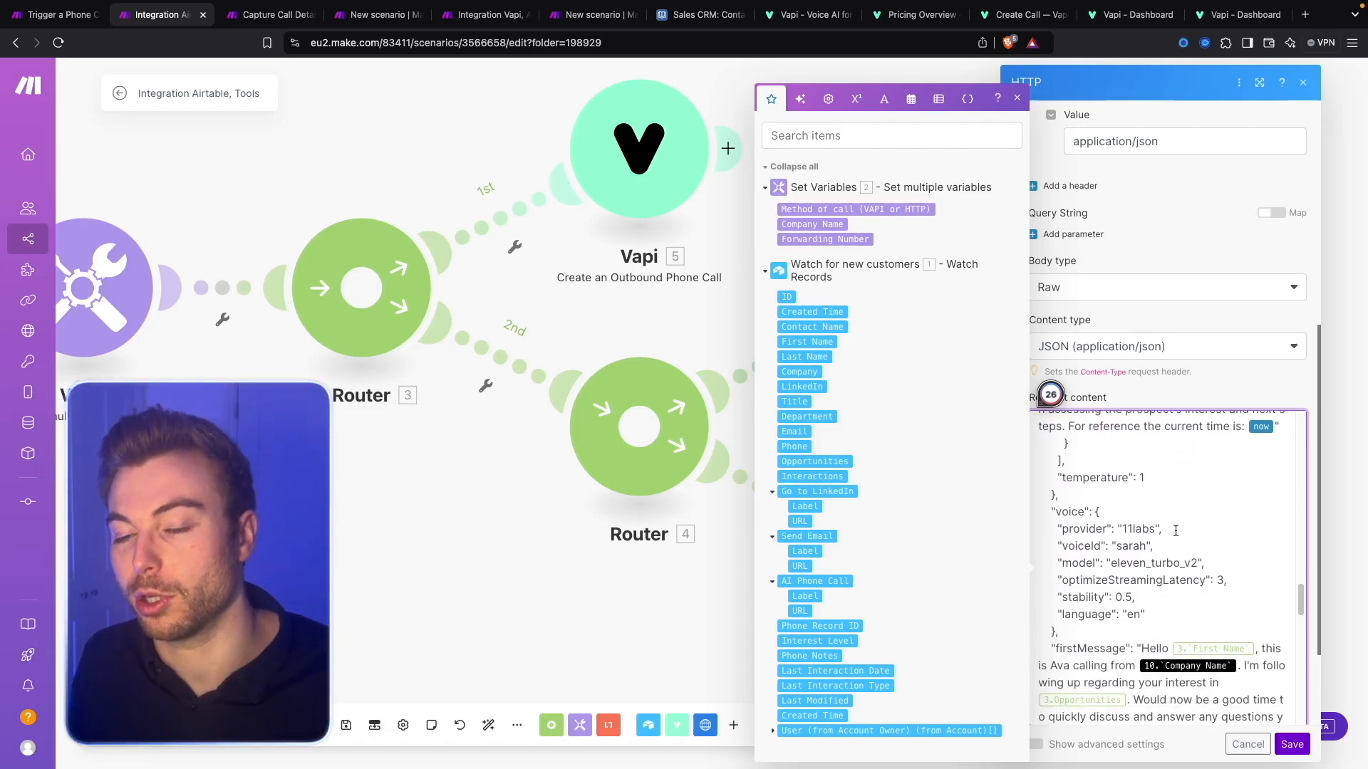
{"action": "scroll", "coordinate": [1175, 531], "scroll_direction": "down", "scroll_amount": 2}
{"action": "scroll", "coordinate": [1176, 530], "scroll_direction": "down", "scroll_amount": 2}
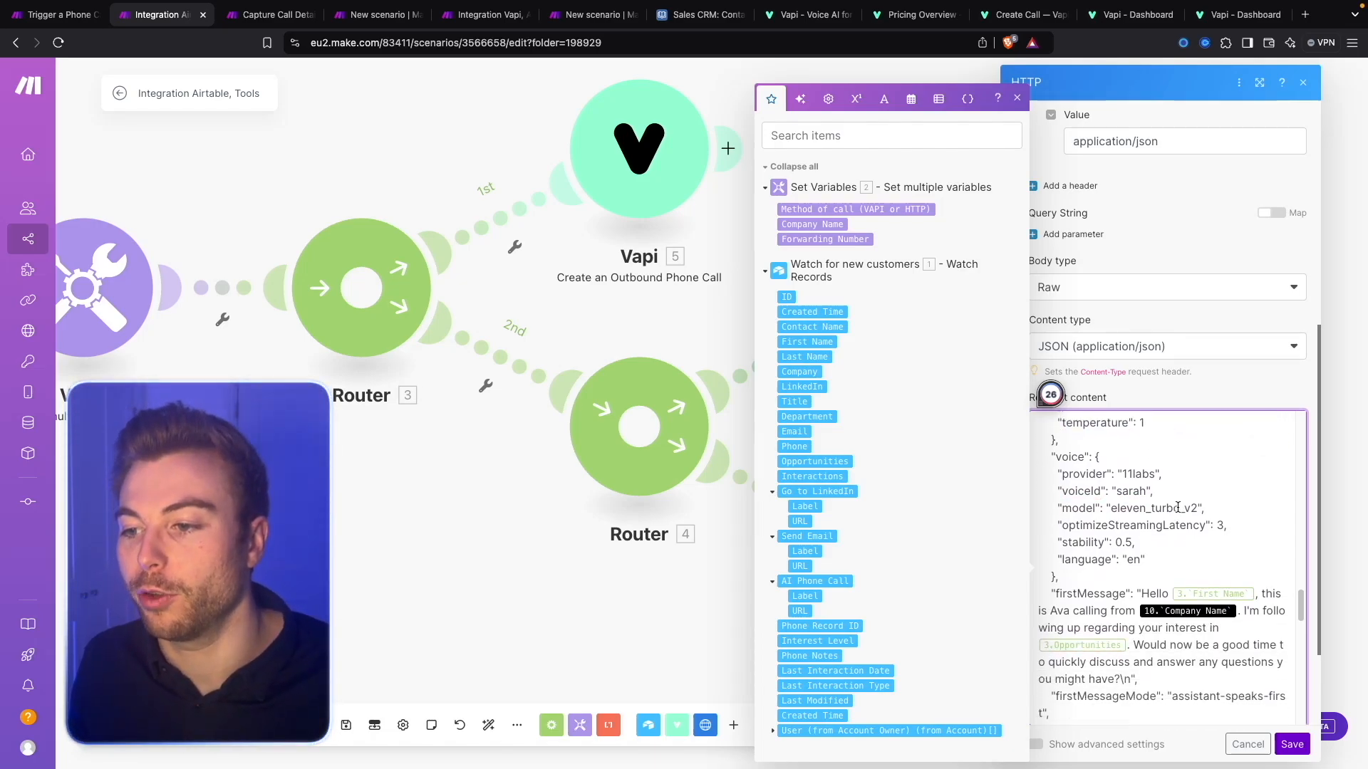
{"action": "left_click_drag", "start_coordinate": [1055, 457], "coordinate": [1184, 558]}
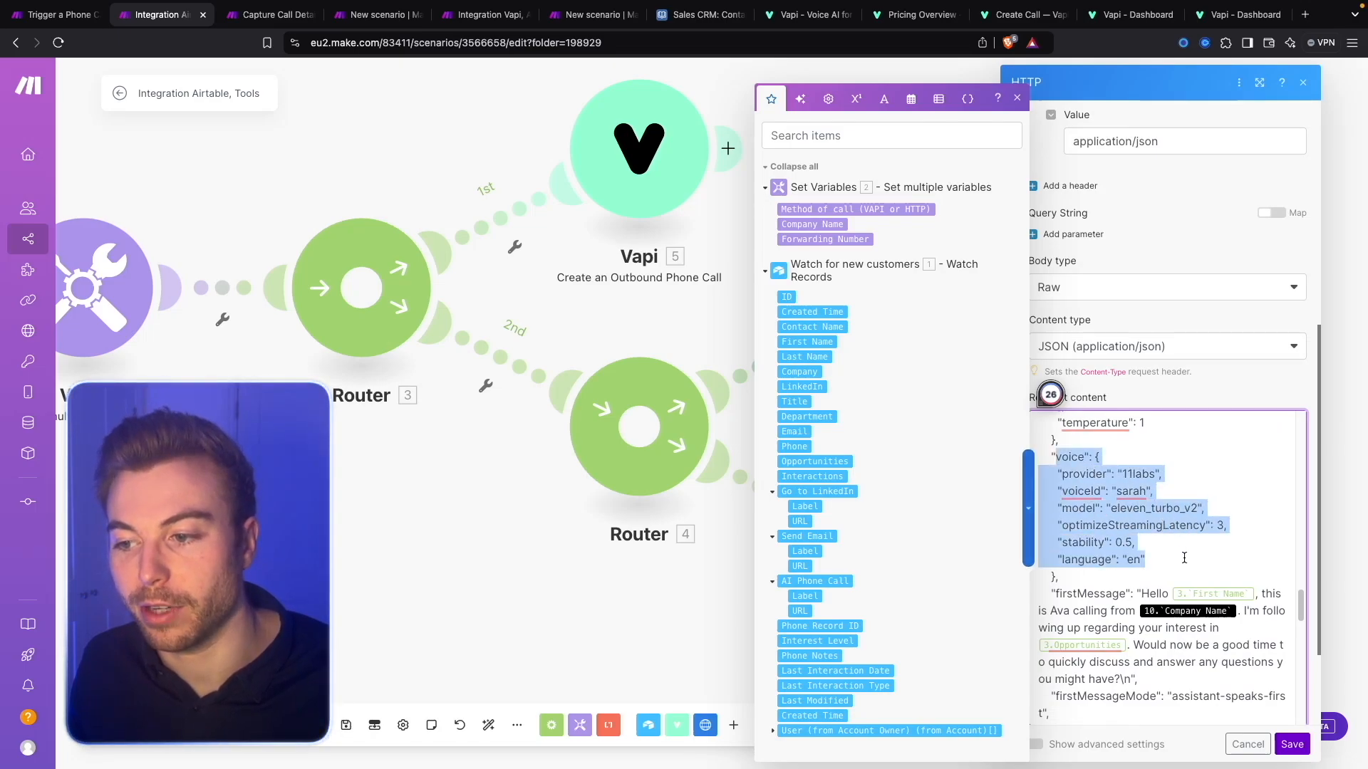
{"action": "scroll", "coordinate": [1183, 558], "scroll_direction": "down", "scroll_amount": 1}
{"action": "left_click_drag", "start_coordinate": [1111, 481], "coordinate": [1194, 482]}
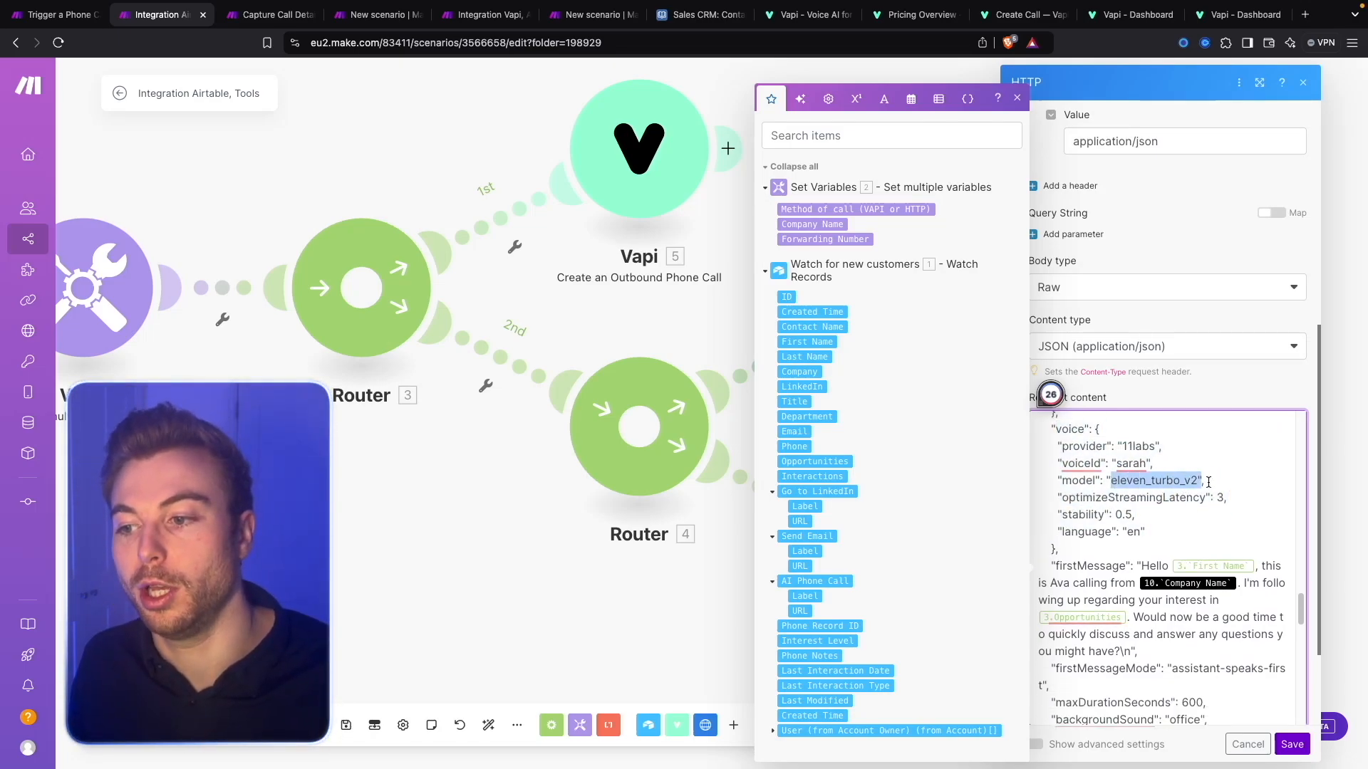
{"action": "scroll", "coordinate": [1215, 482], "scroll_direction": "down", "scroll_amount": 1}
{"action": "scroll", "coordinate": [1197, 555], "scroll_direction": "down", "scroll_amount": 1}
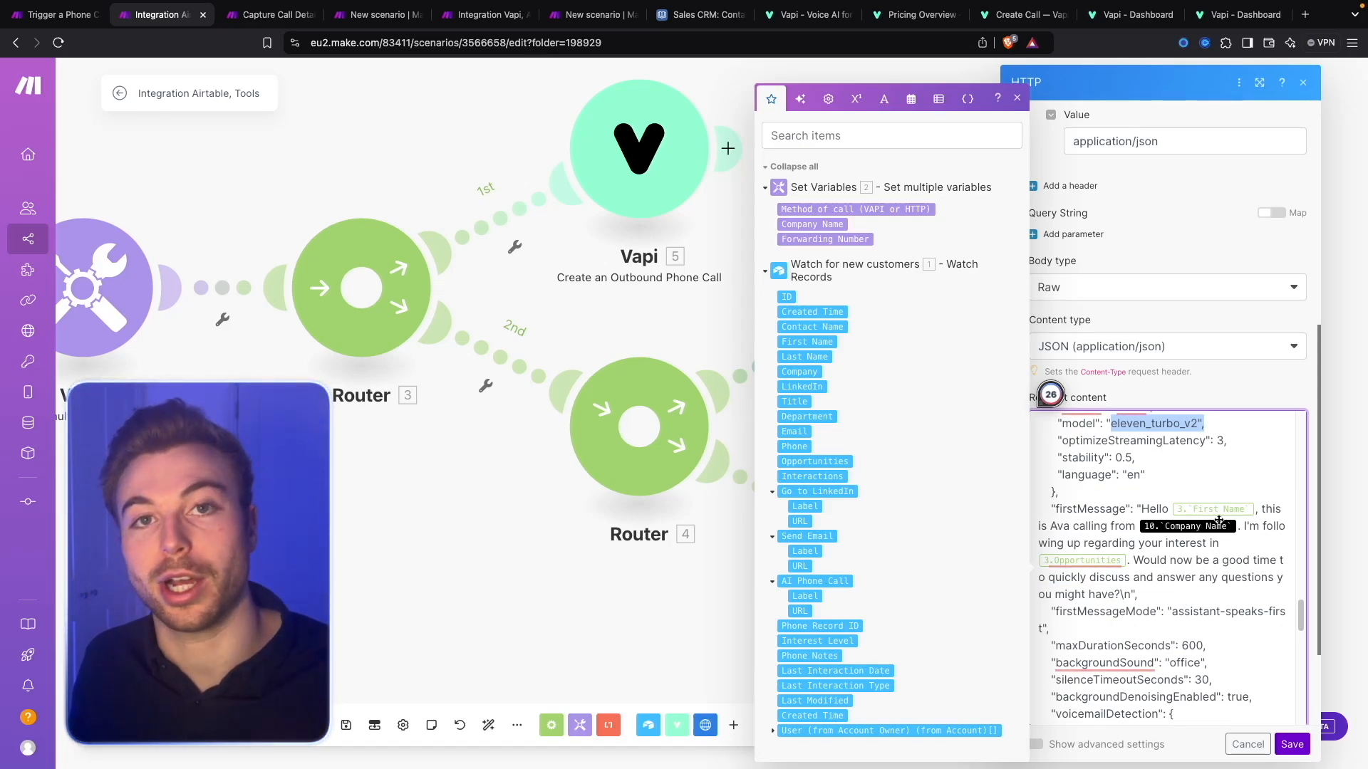
Replace the outdated name reference in the firstMessage greeting with First Name from Watch Records.
{"action": "left_click", "coordinate": [1268, 505]}
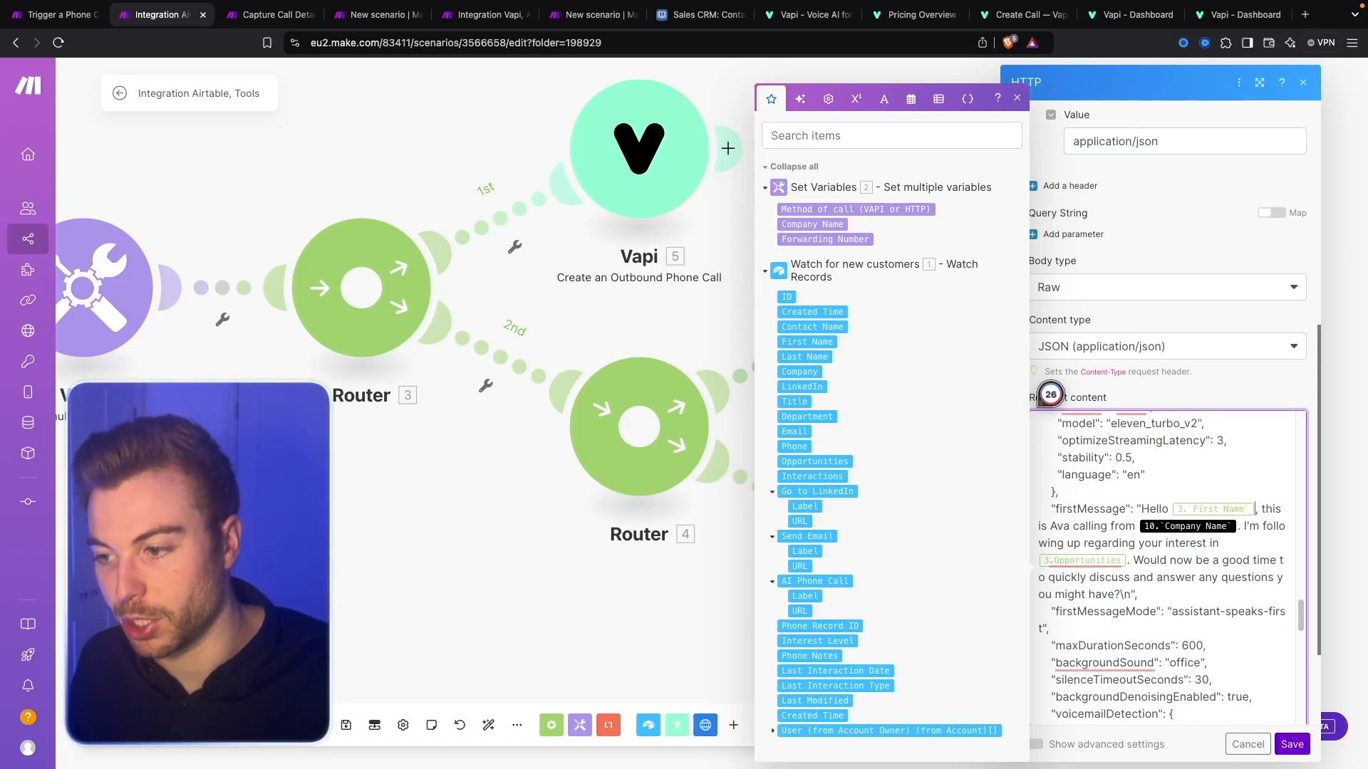
{"action": "key", "text": "BackSpace"}
{"action": "left_click", "coordinate": [805, 344]}
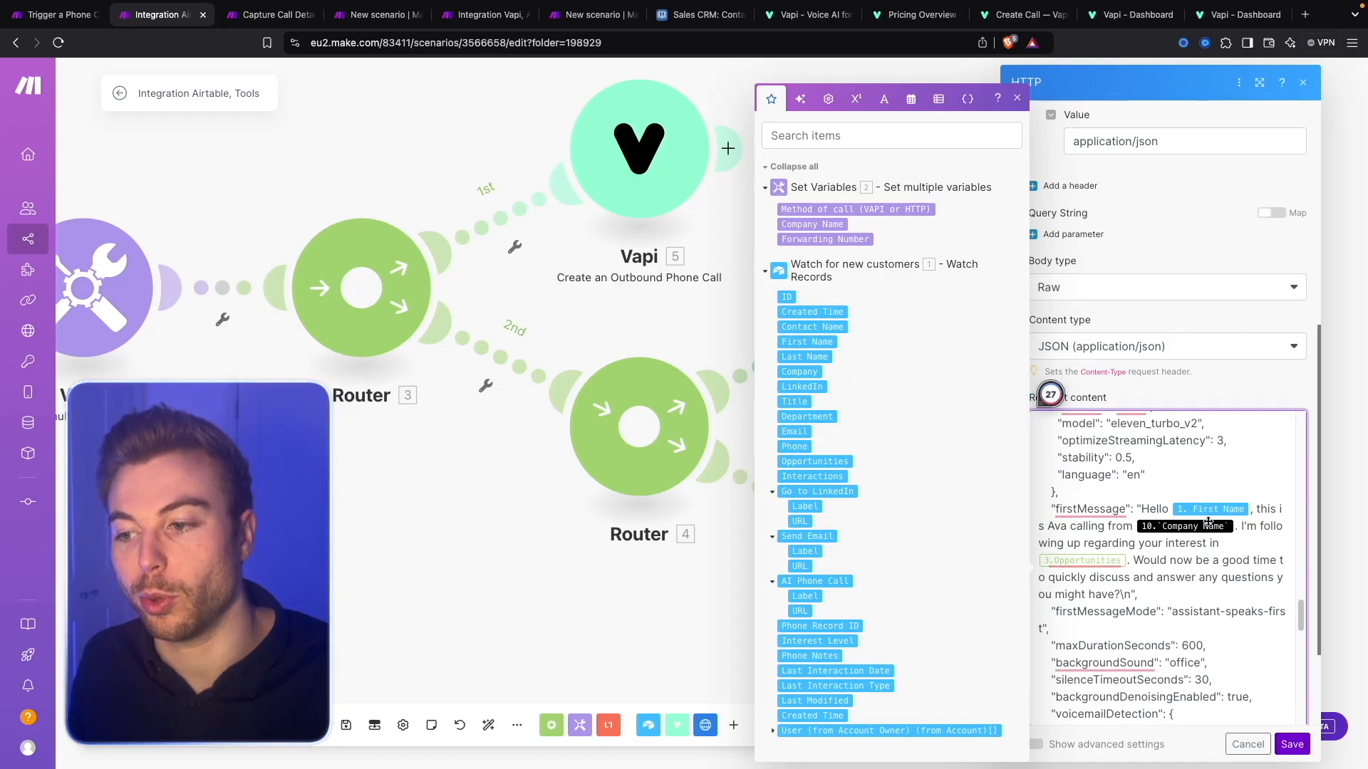
In firstMessage, replace the outdated company and opportunities references with Company Name from Set Variables and Opportunities from Watch Records.
{"action": "key", "text": "BackSpace"}
{"action": "left_click", "coordinate": [817, 223]}
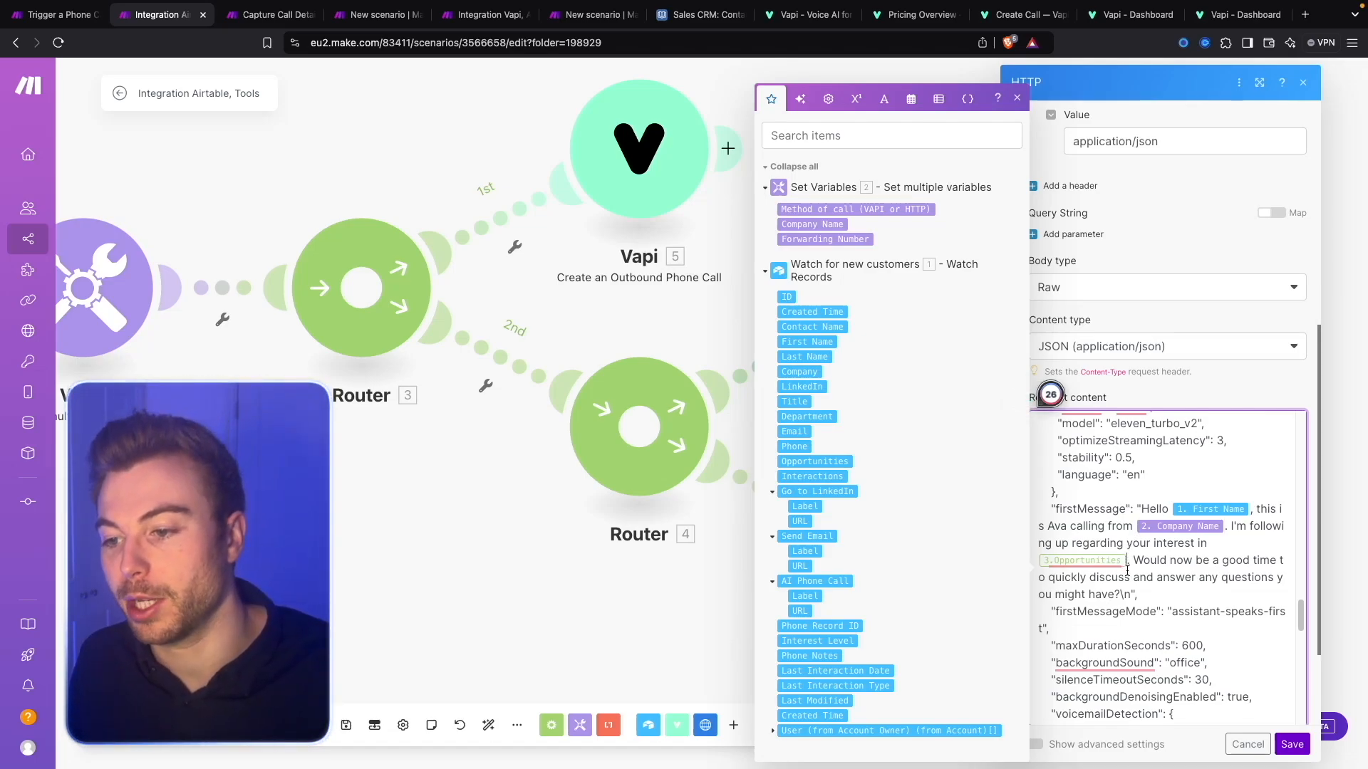
{"action": "key", "text": "BackSpace"}
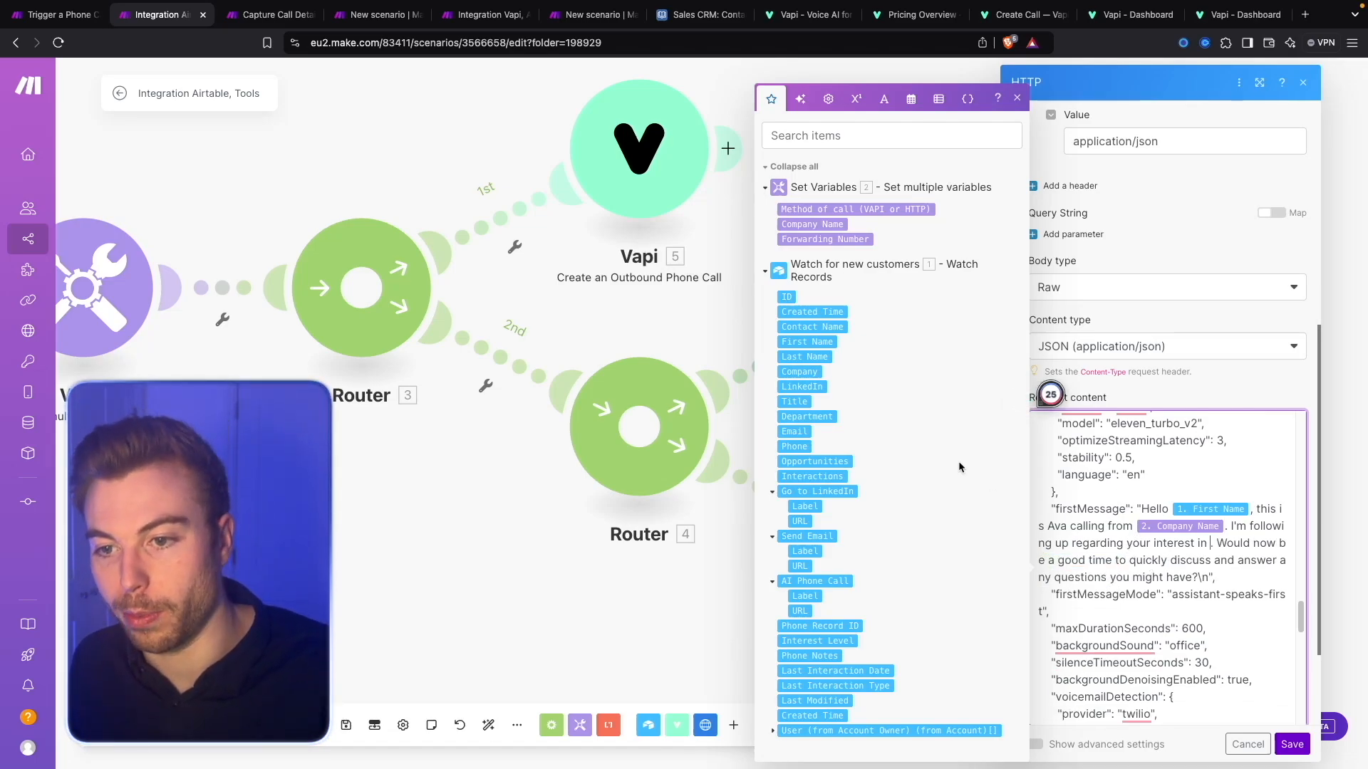
{"action": "left_click", "coordinate": [802, 461]}
Examine the background sound, silence timeout, voicemail detection provider and server message settings in the request JSON.
{"action": "scroll", "coordinate": [1197, 573], "scroll_direction": "down", "scroll_amount": 1}
{"action": "scroll", "coordinate": [1196, 573], "scroll_direction": "down", "scroll_amount": 2}
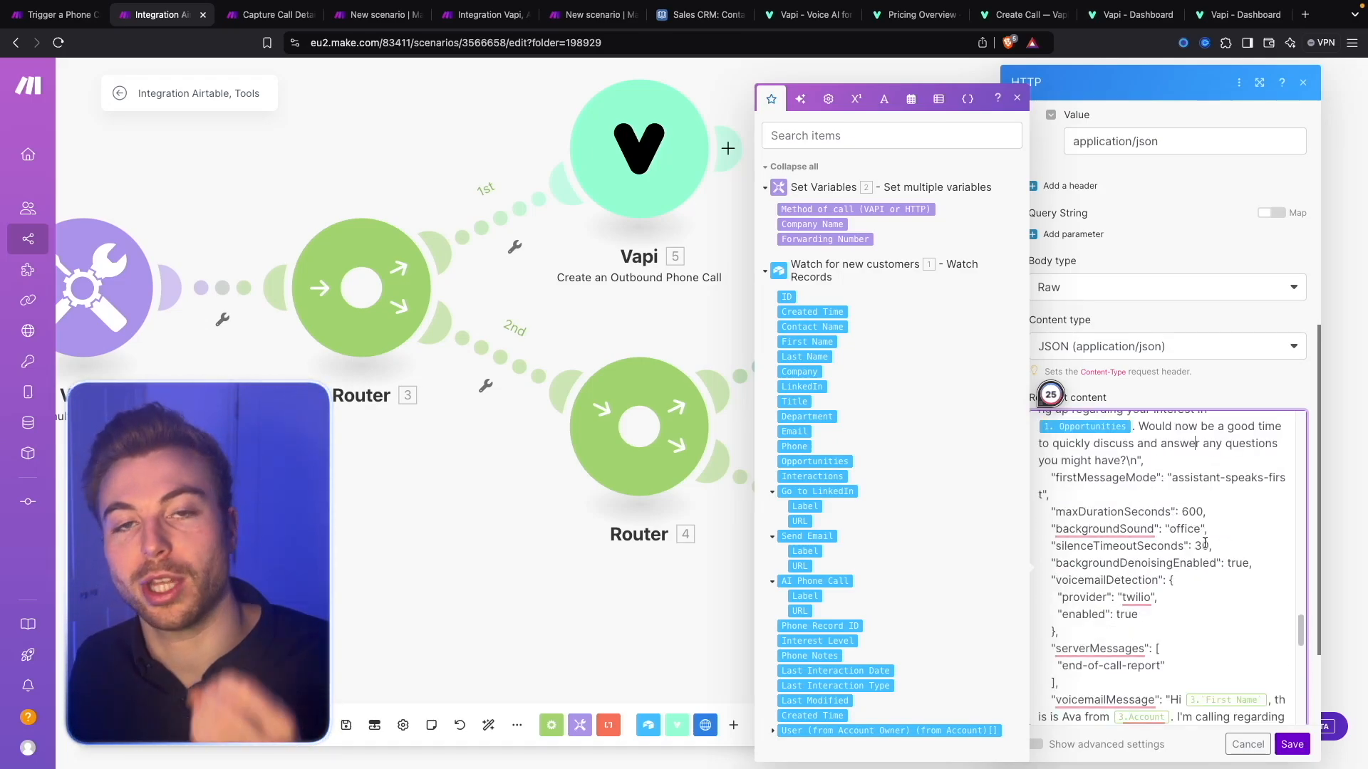
{"action": "scroll", "coordinate": [1205, 544], "scroll_direction": "down", "scroll_amount": 2}
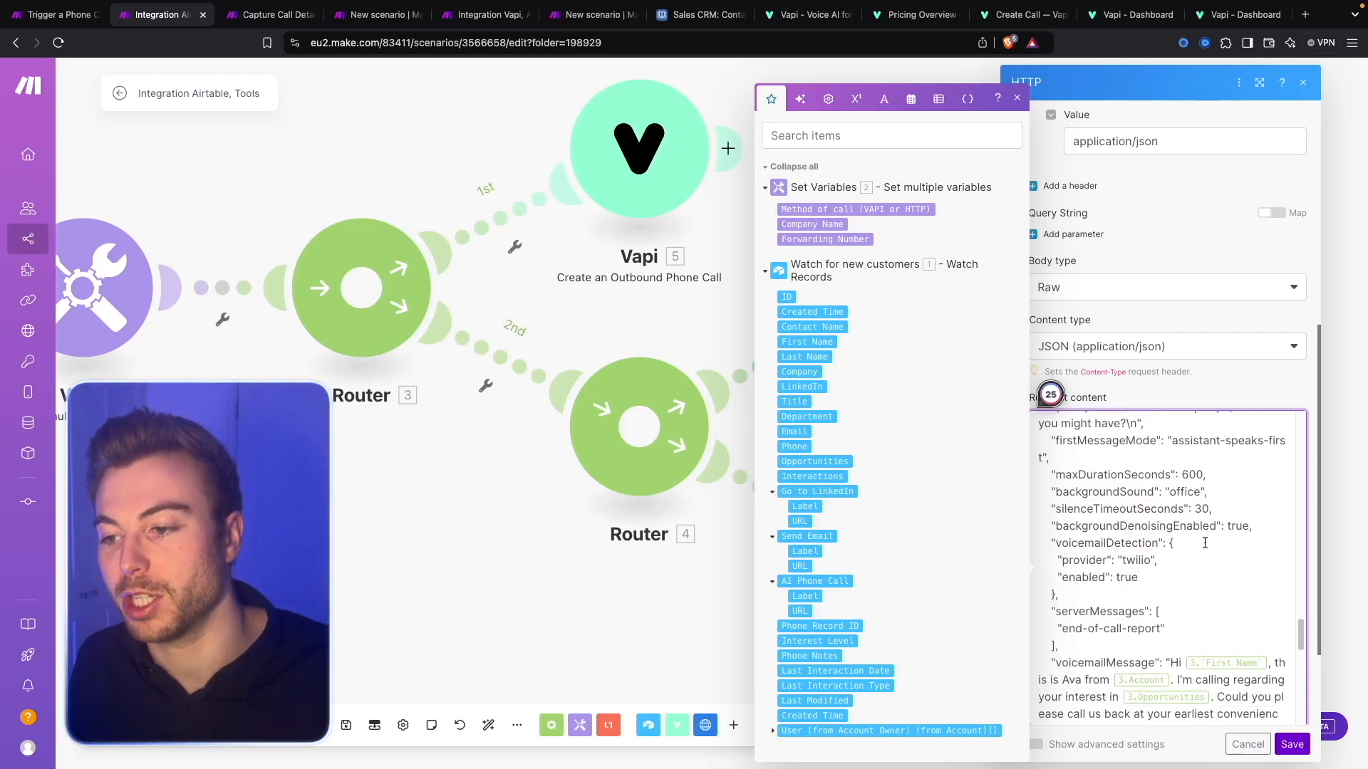
{"action": "scroll", "coordinate": [1122, 516], "scroll_direction": "down", "scroll_amount": 1}
{"action": "left_click_drag", "start_coordinate": [1098, 456], "coordinate": [1202, 471]}
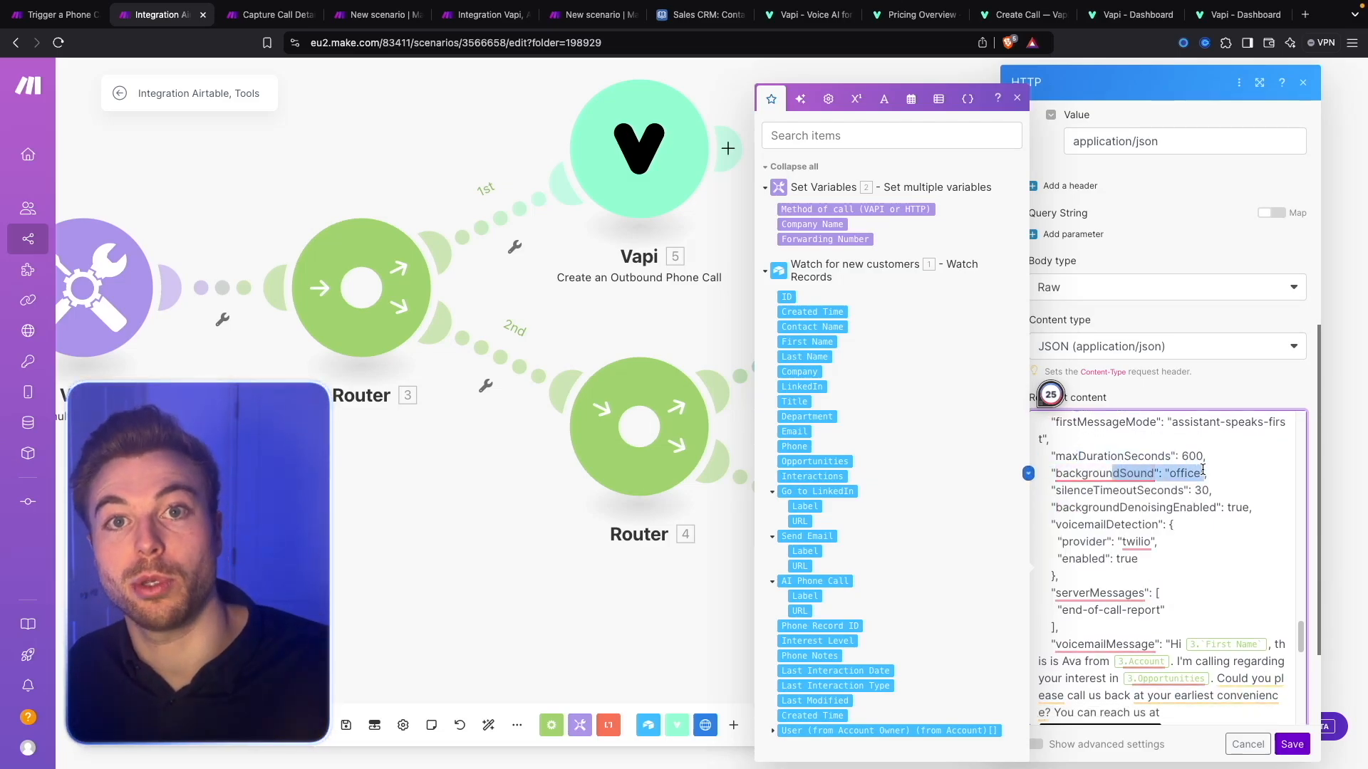
{"action": "scroll", "coordinate": [1183, 513], "scroll_direction": "down", "scroll_amount": 5}
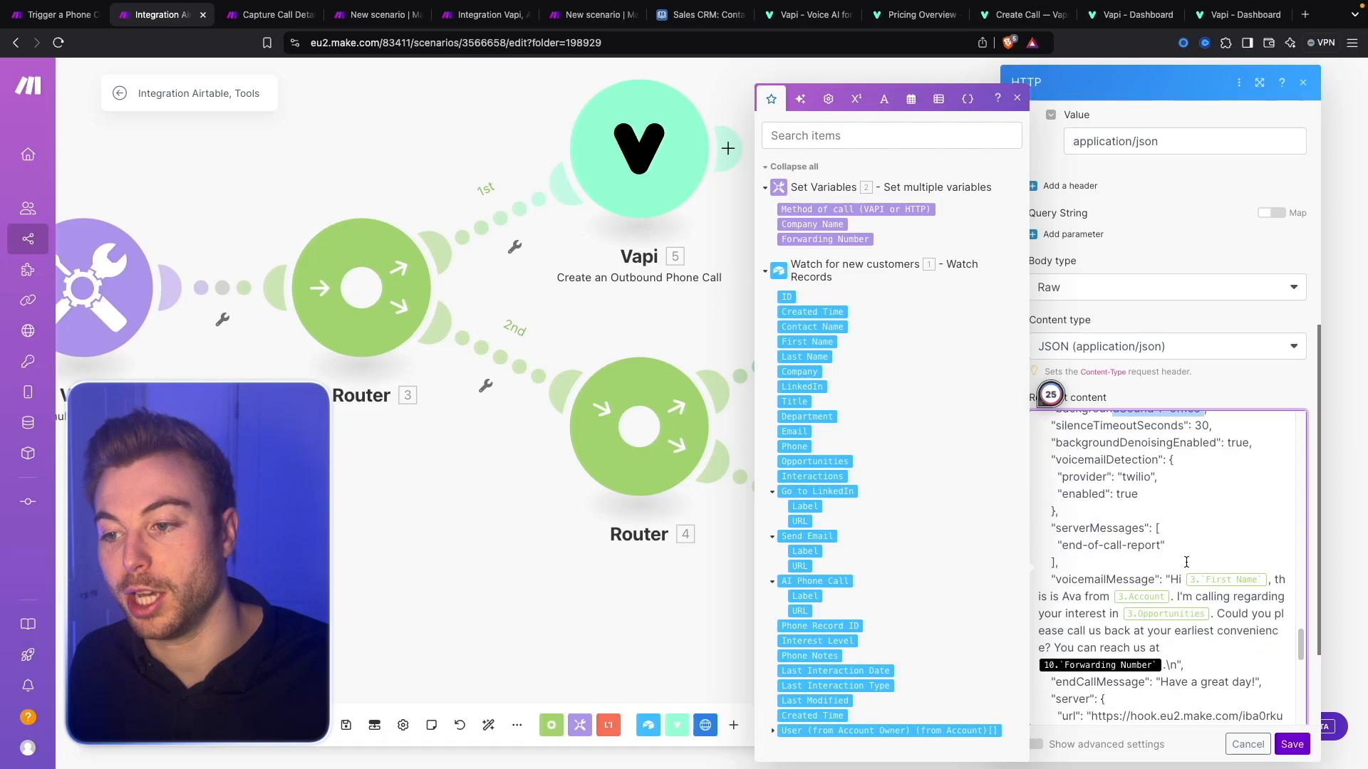
{"action": "left_click_drag", "start_coordinate": [1054, 457], "coordinate": [1185, 456]}
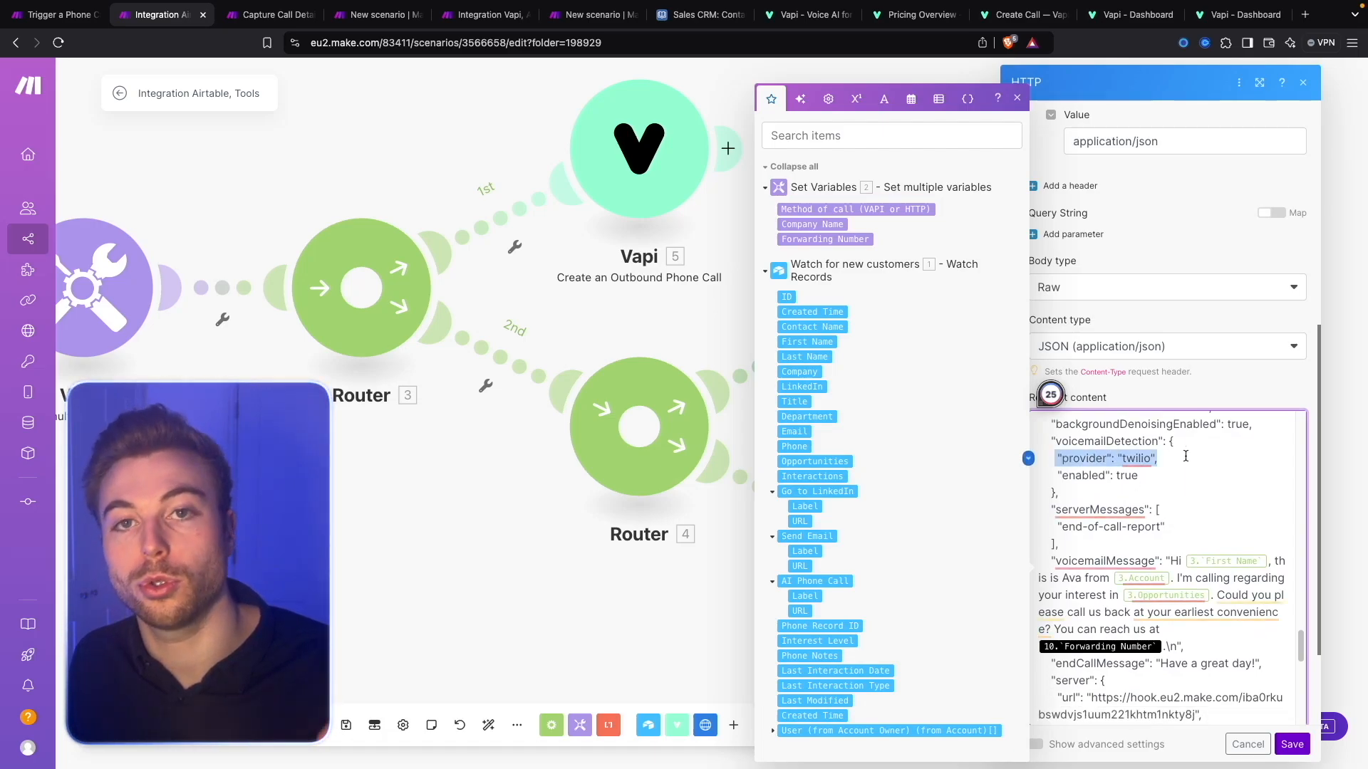
{"action": "scroll", "coordinate": [1185, 456], "scroll_direction": "down", "scroll_amount": 1}
{"action": "left_click_drag", "start_coordinate": [1165, 508], "coordinate": [1035, 483]}
{"action": "right_click", "coordinate": [1040, 496]}
{"action": "left_click", "coordinate": [1207, 476]}
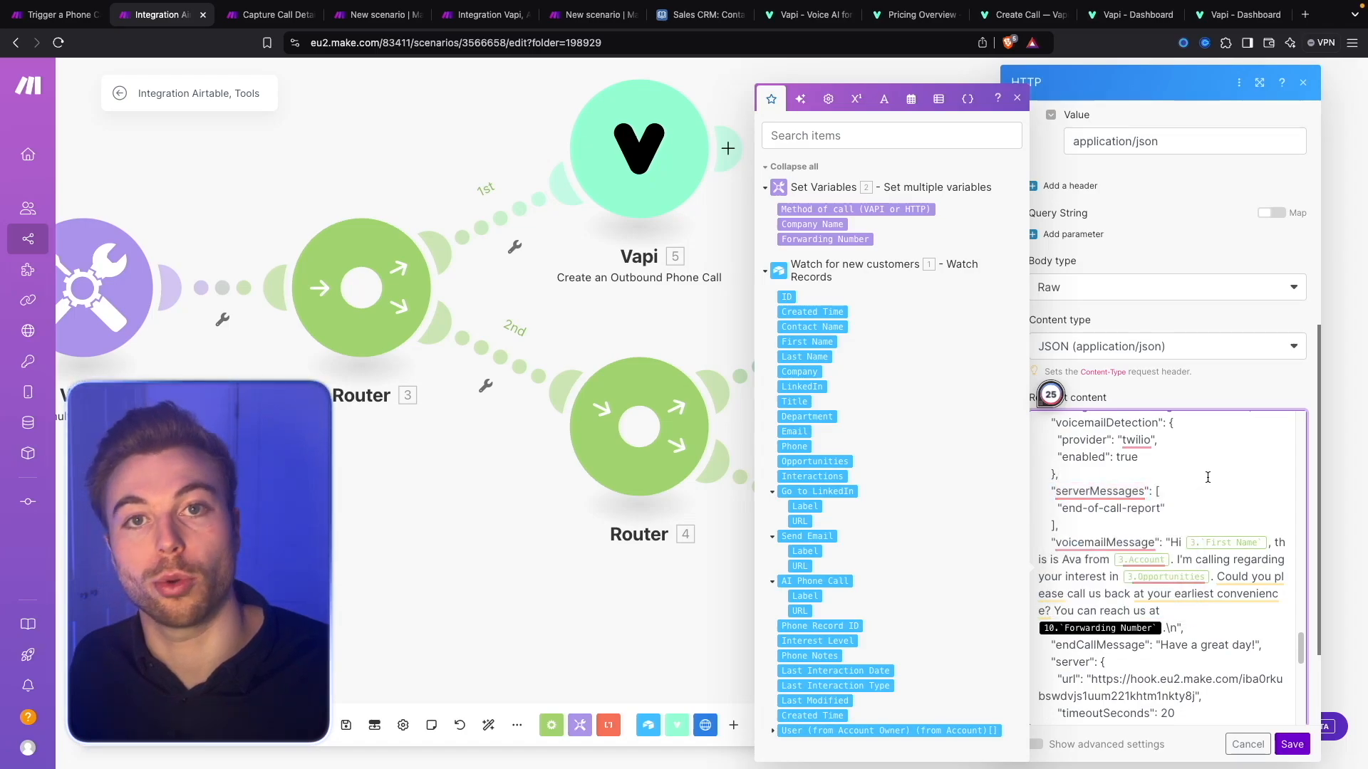
In voicemailMessage, replace the outdated name and account references with First Name and Company from Watch Records.
{"action": "scroll", "coordinate": [1207, 477], "scroll_direction": "down", "scroll_amount": 4}
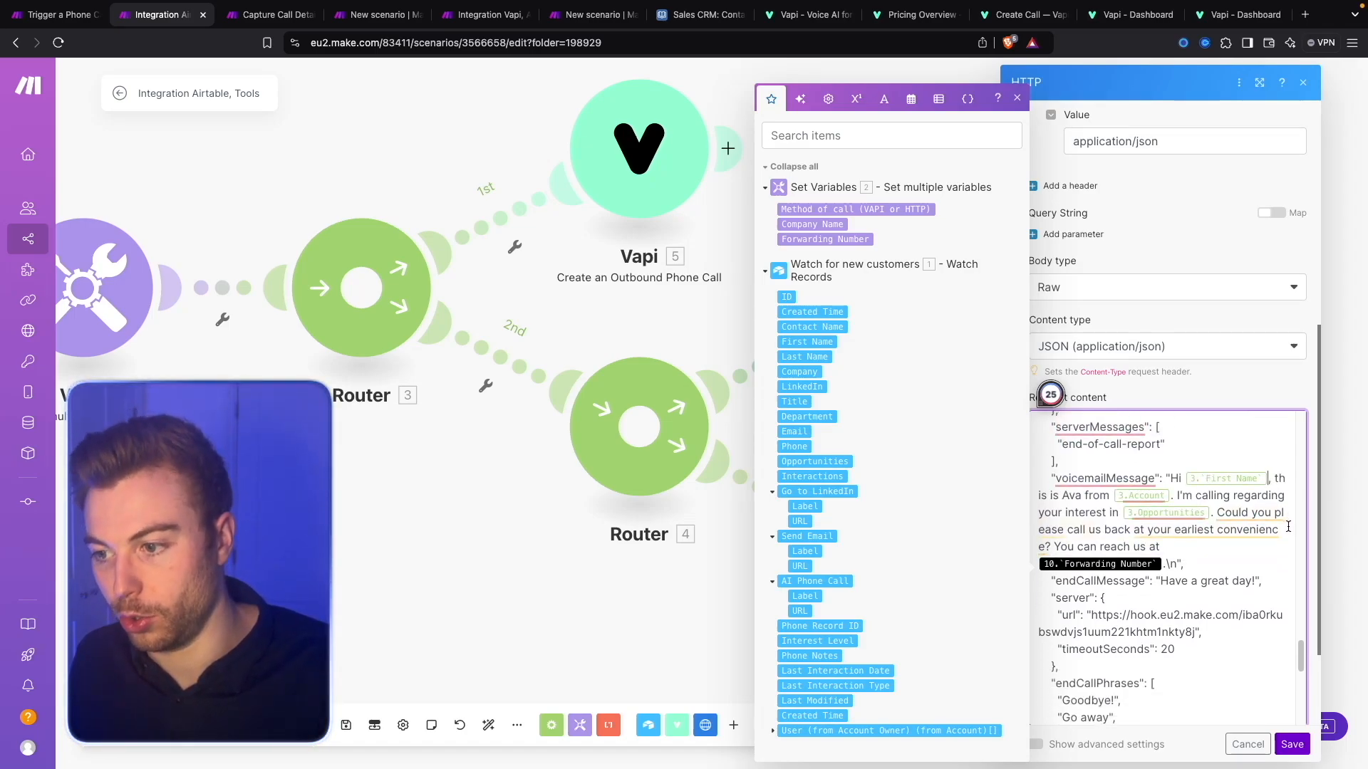
{"action": "key", "text": "BackSpace"}
{"action": "left_click", "coordinate": [810, 342]}
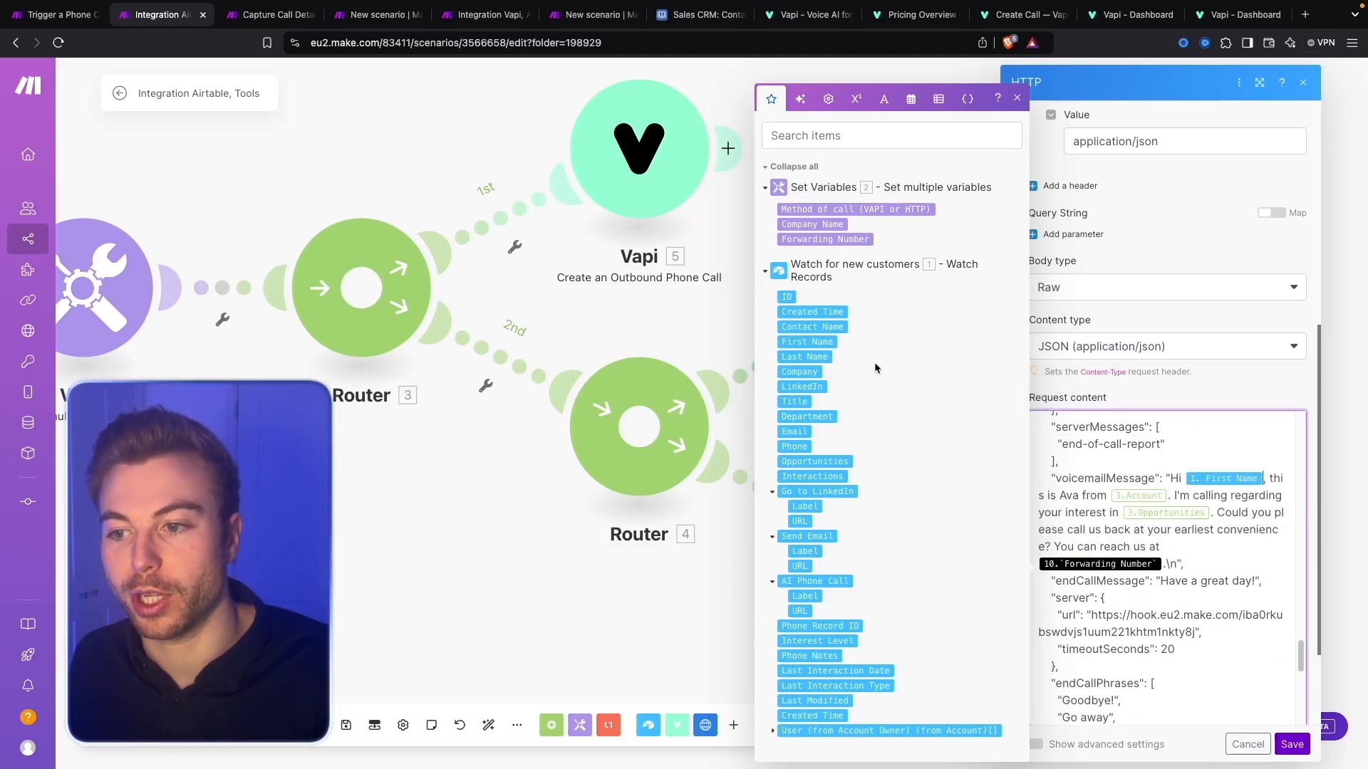
{"action": "left_click", "coordinate": [1160, 492]}
{"action": "key", "text": "BackSpace"}
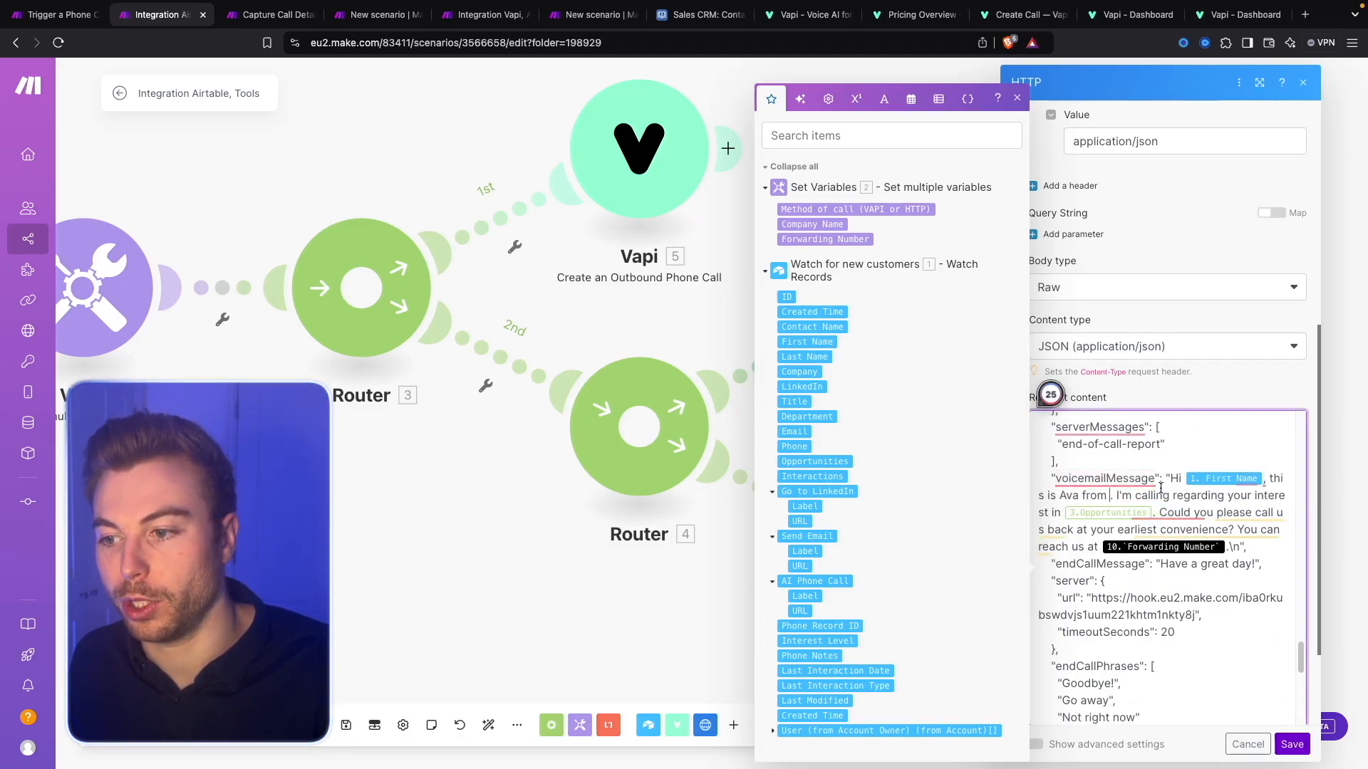
{"action": "left_click", "coordinate": [808, 371]}
In voicemailMessage, replace the outdated opportunities and number references with Opportunities from Watch Records and Forwarding Number from Set Variables.
{"action": "left_click", "coordinate": [1222, 514]}
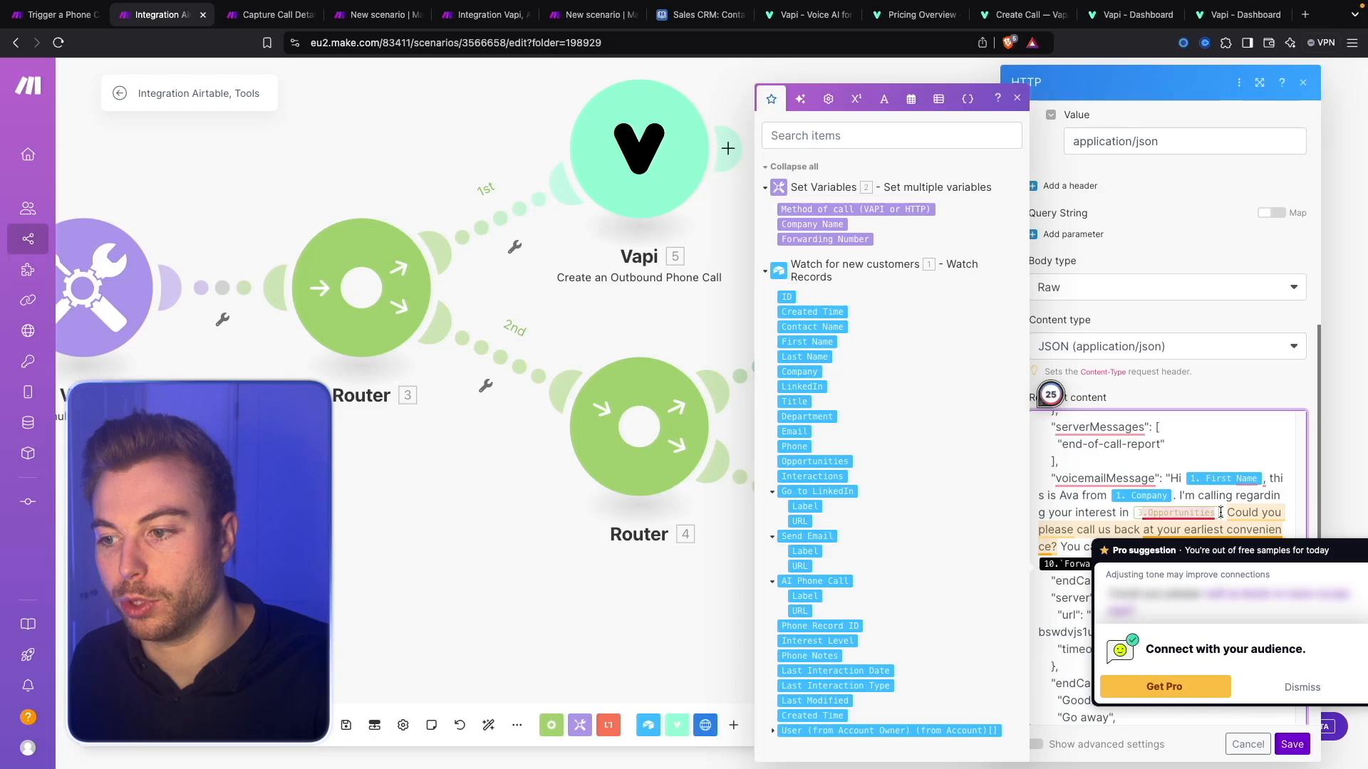
{"action": "key", "text": "BackSpace"}
{"action": "left_click", "coordinate": [814, 462]}
{"action": "scroll", "coordinate": [1159, 539], "scroll_direction": "down", "scroll_amount": 1}
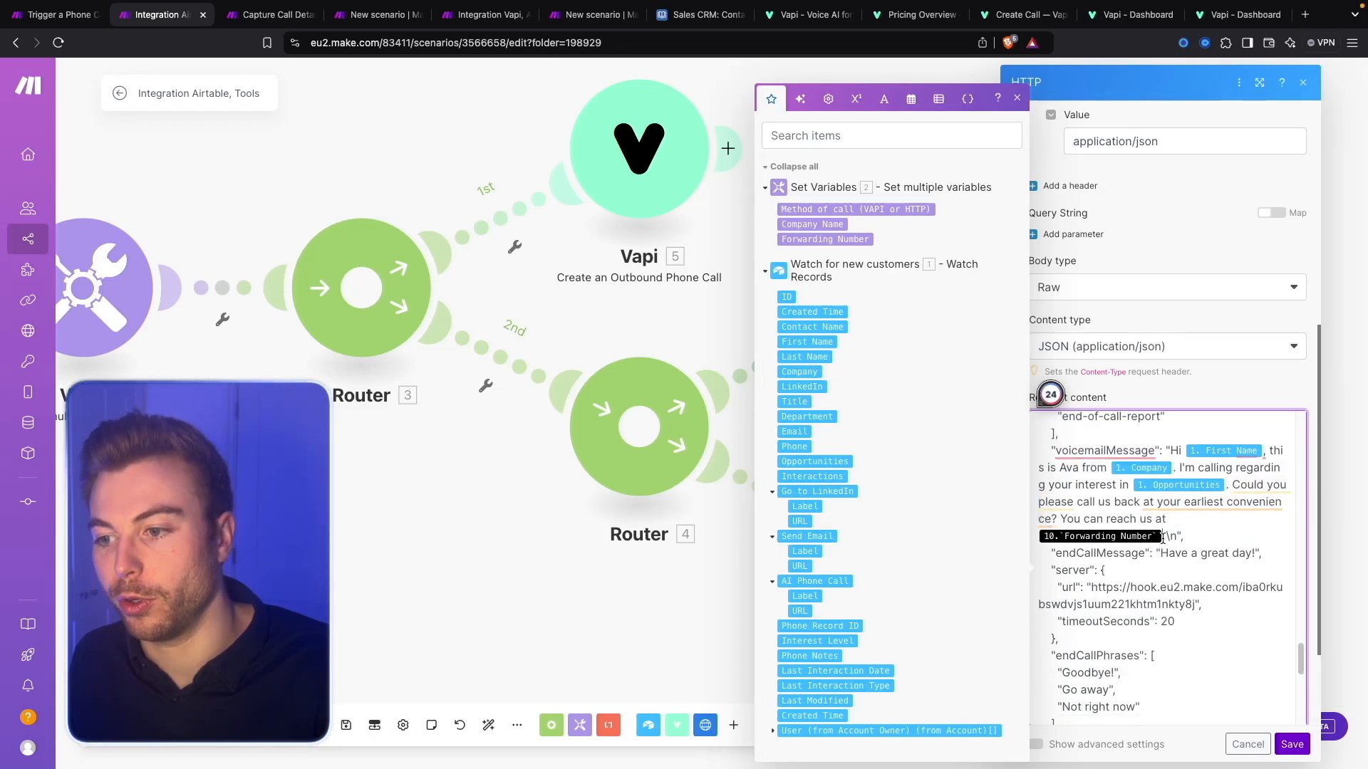
{"action": "key", "text": "BackSpace"}
{"action": "left_click", "coordinate": [826, 239]}
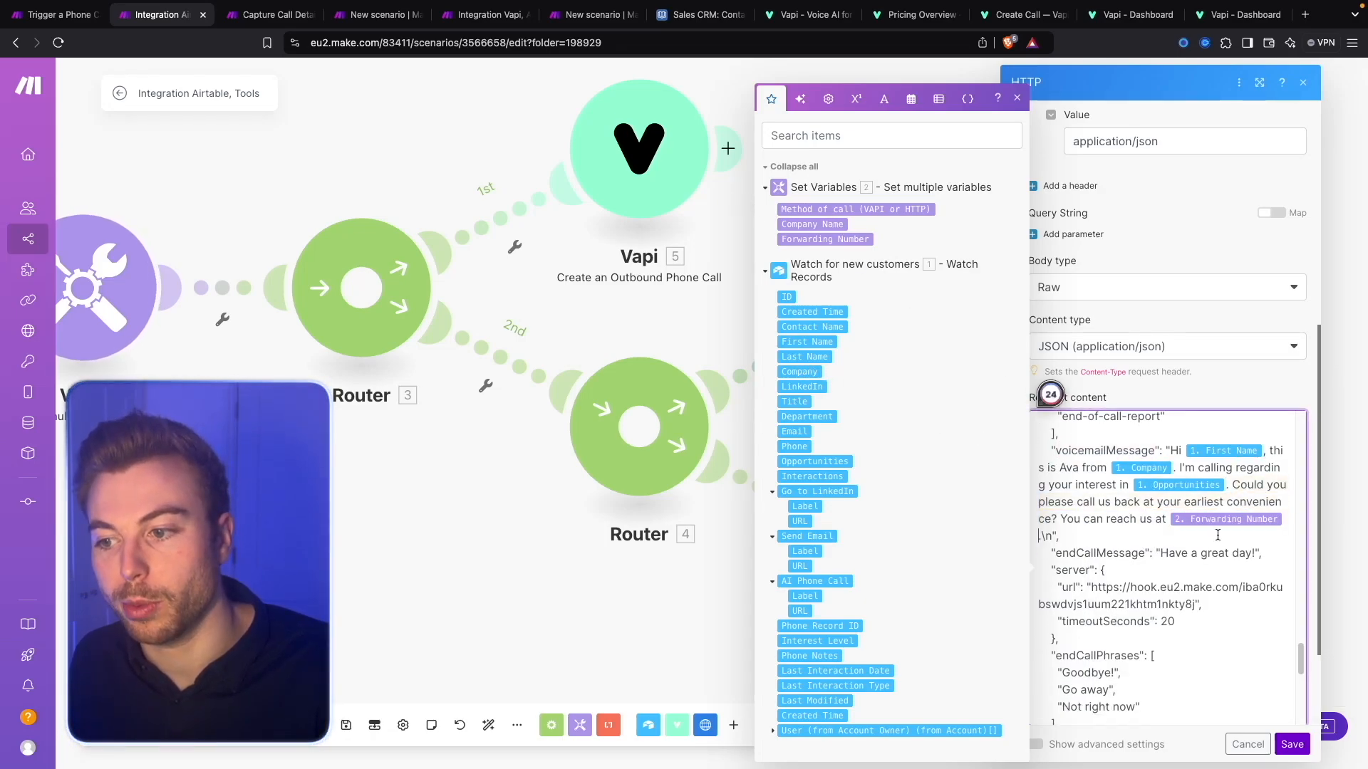
Examine the server webhook URL, end-call phrases, idle messages, speaking plans and phoneNumberId in the rest of the request JSON.
{"action": "scroll", "coordinate": [1090, 539], "scroll_direction": "down", "scroll_amount": 2}
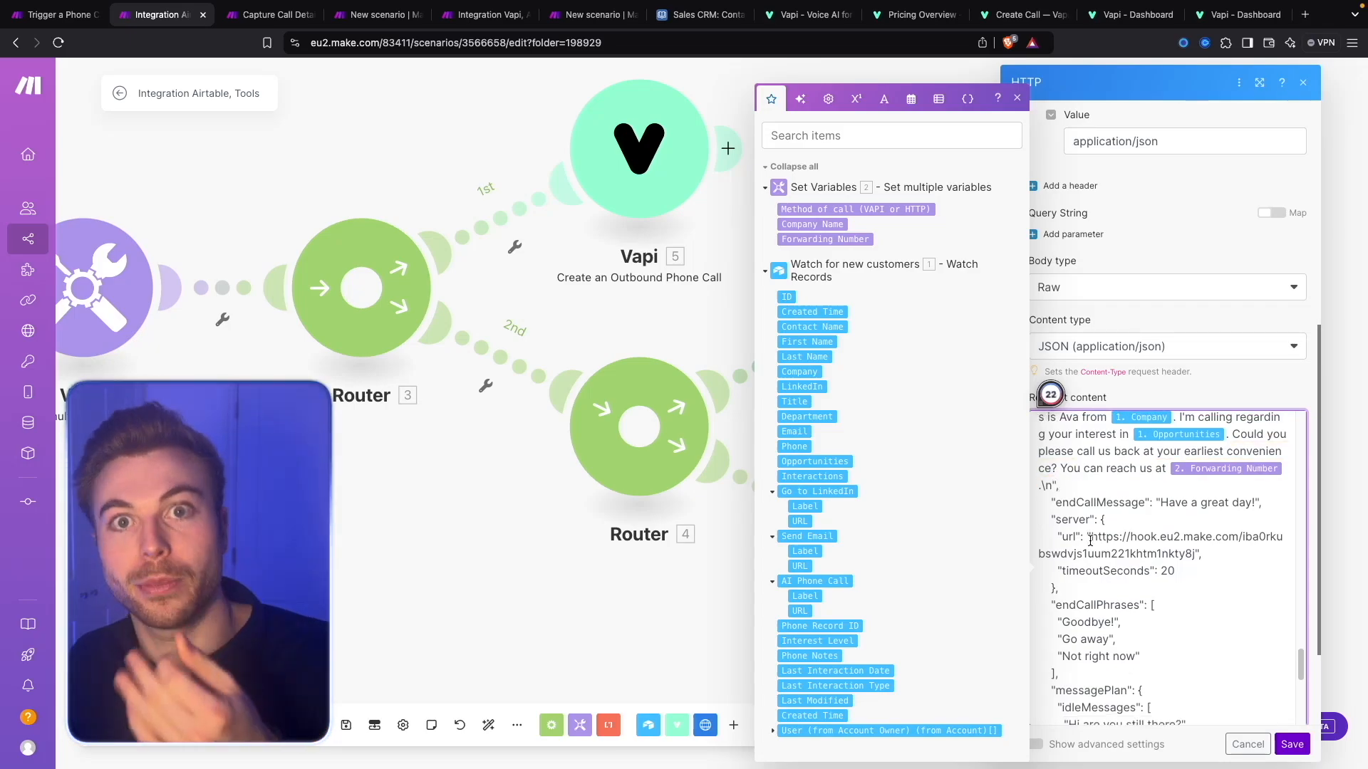
{"action": "scroll", "coordinate": [1090, 539], "scroll_direction": "down", "scroll_amount": 1}
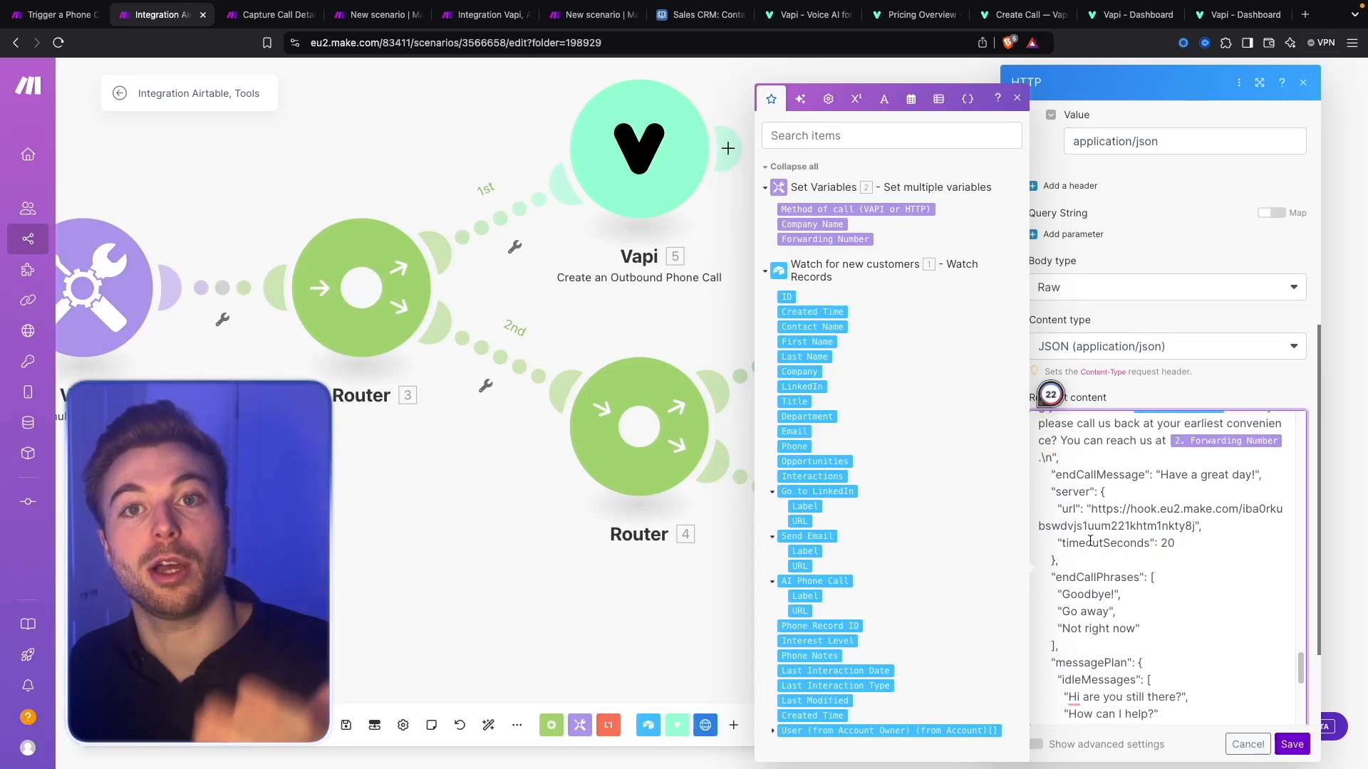
{"action": "scroll", "coordinate": [1090, 541], "scroll_direction": "down", "scroll_amount": 3}
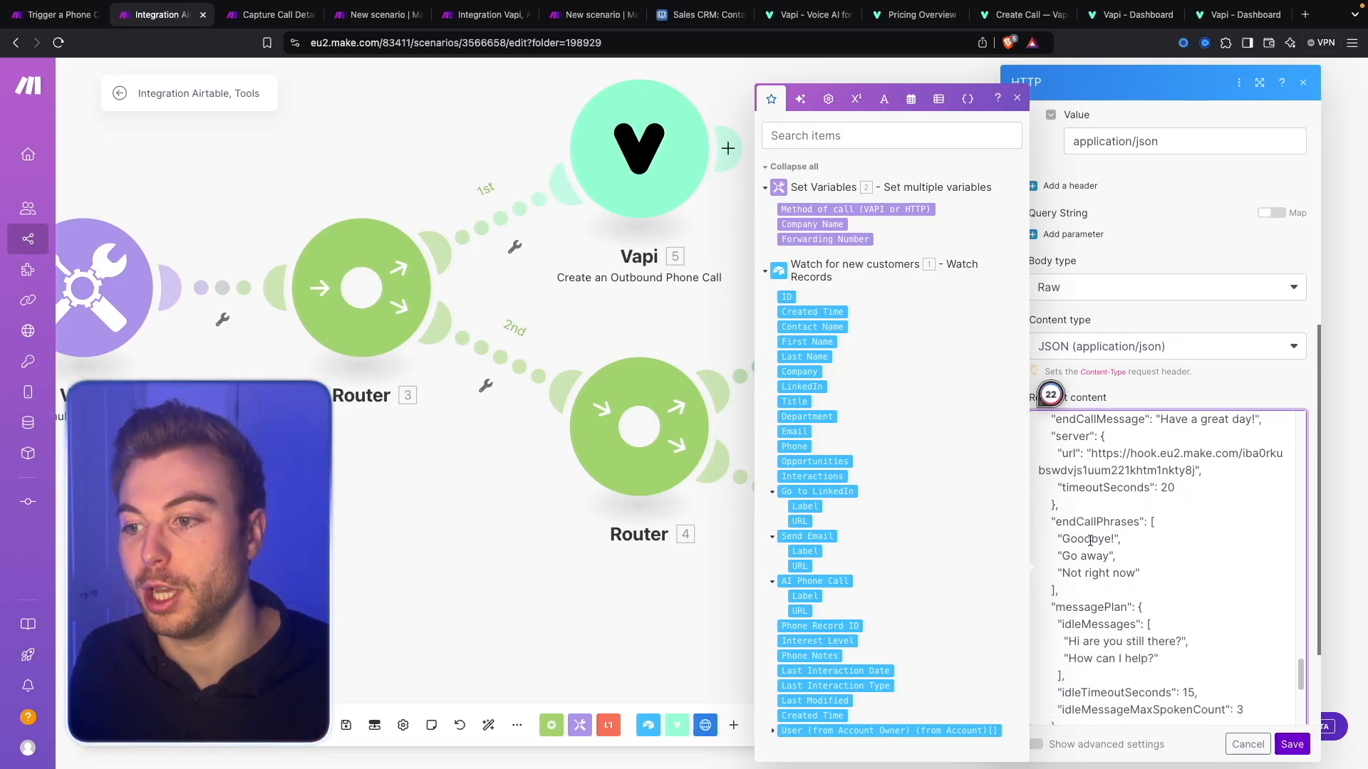
{"action": "left_click_drag", "start_coordinate": [1092, 443], "coordinate": [1203, 462]}
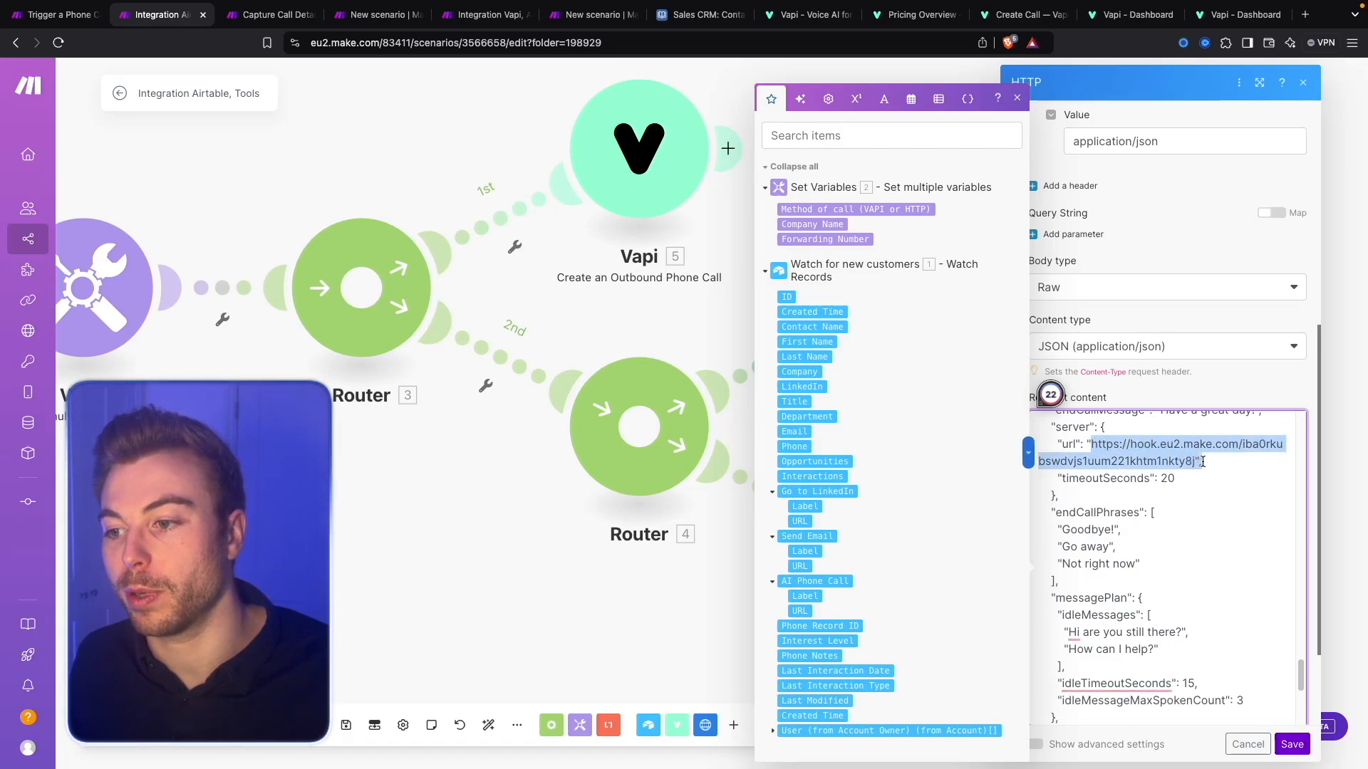
{"action": "scroll", "coordinate": [1177, 536], "scroll_direction": "down", "scroll_amount": 3}
{"action": "scroll", "coordinate": [1177, 536], "scroll_direction": "down", "scroll_amount": 5}
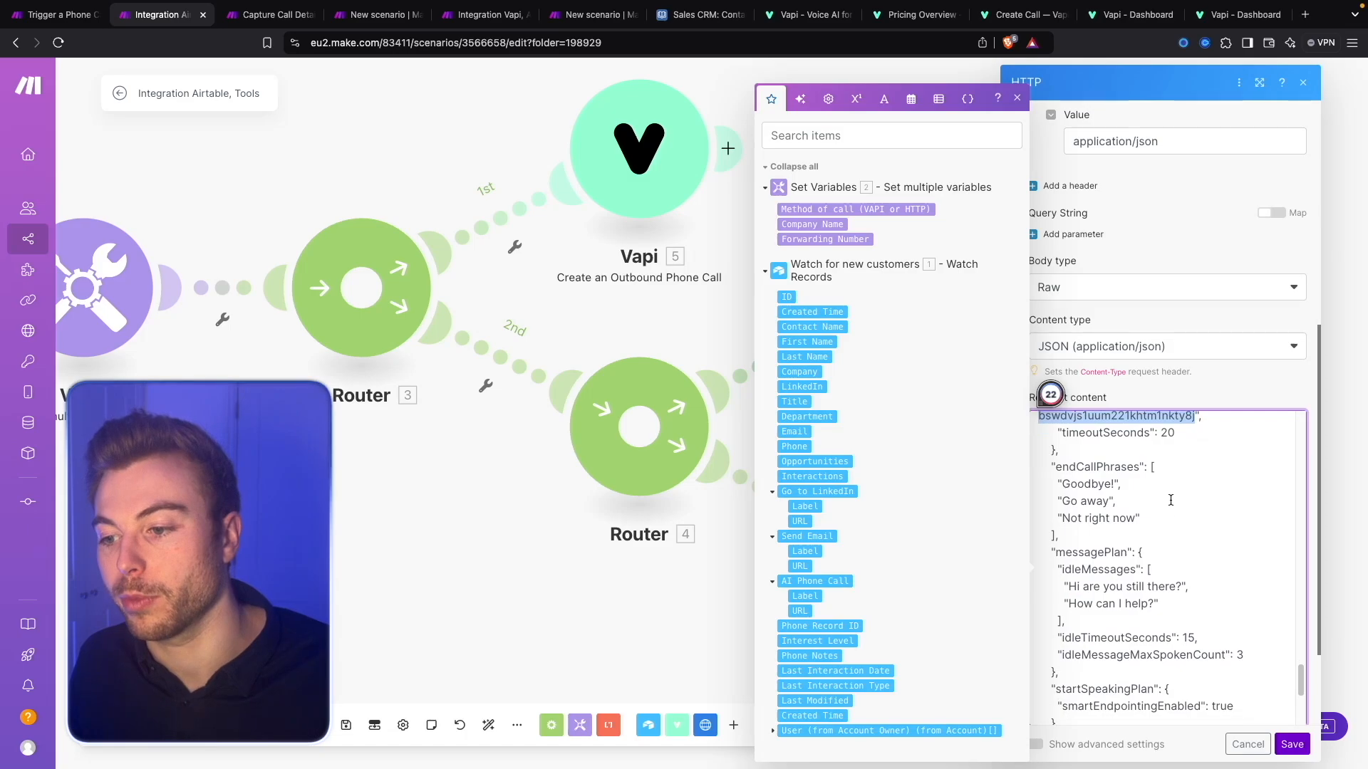
{"action": "scroll", "coordinate": [1191, 505], "scroll_direction": "down", "scroll_amount": 2}
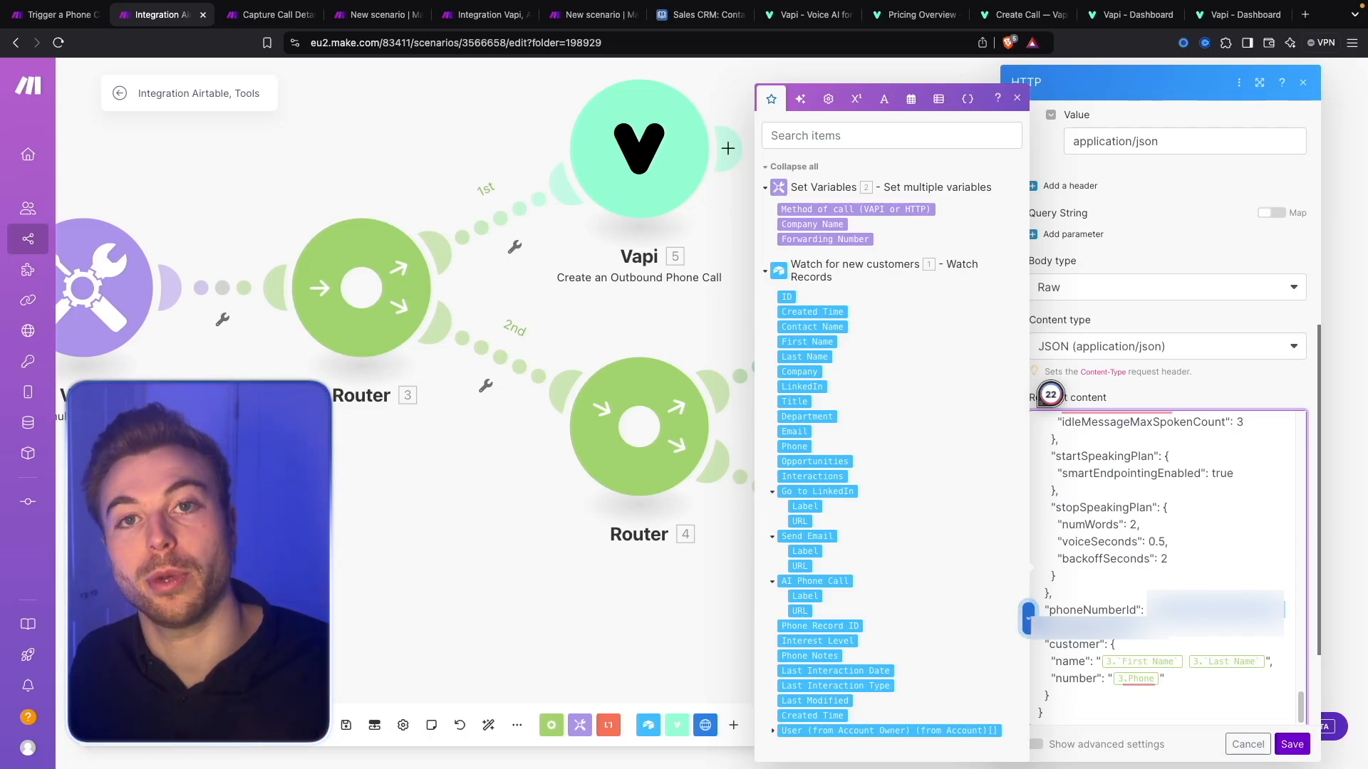
In the customer object, replace the outdated name and number references with First Name, Last Name and Phone from Watch Records.
{"action": "scroll", "coordinate": [1140, 627], "scroll_direction": "down", "scroll_amount": 1}
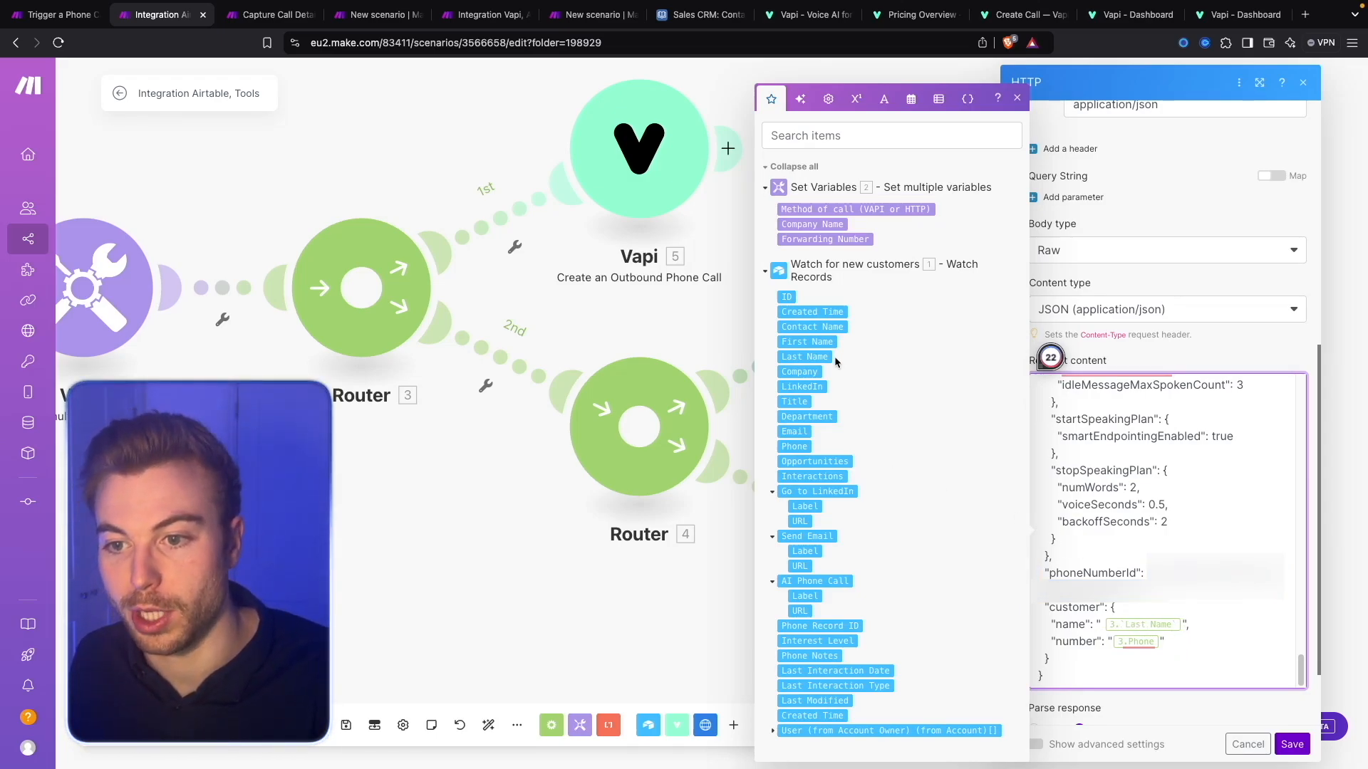
{"action": "left_click", "coordinate": [807, 342]}
{"action": "key", "text": "Delete"}
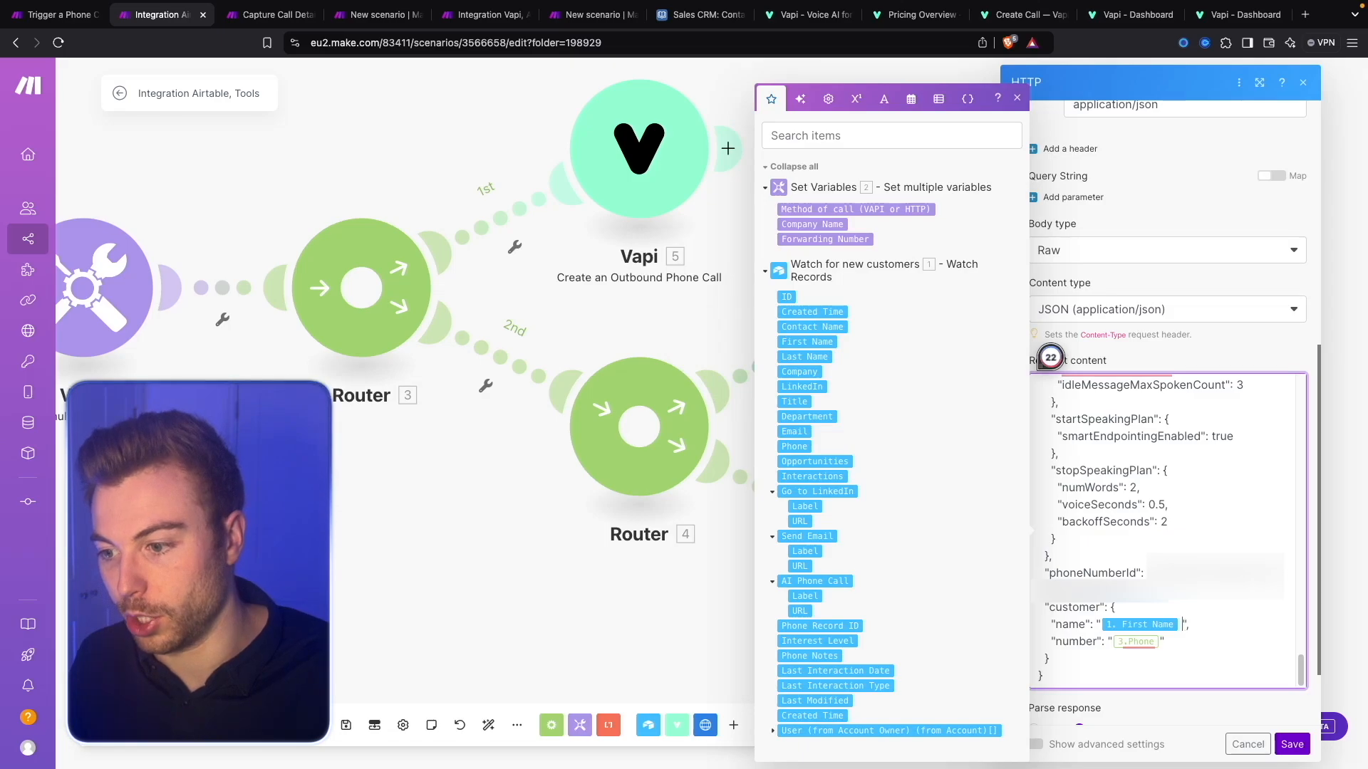
{"action": "left_click", "coordinate": [828, 357]}
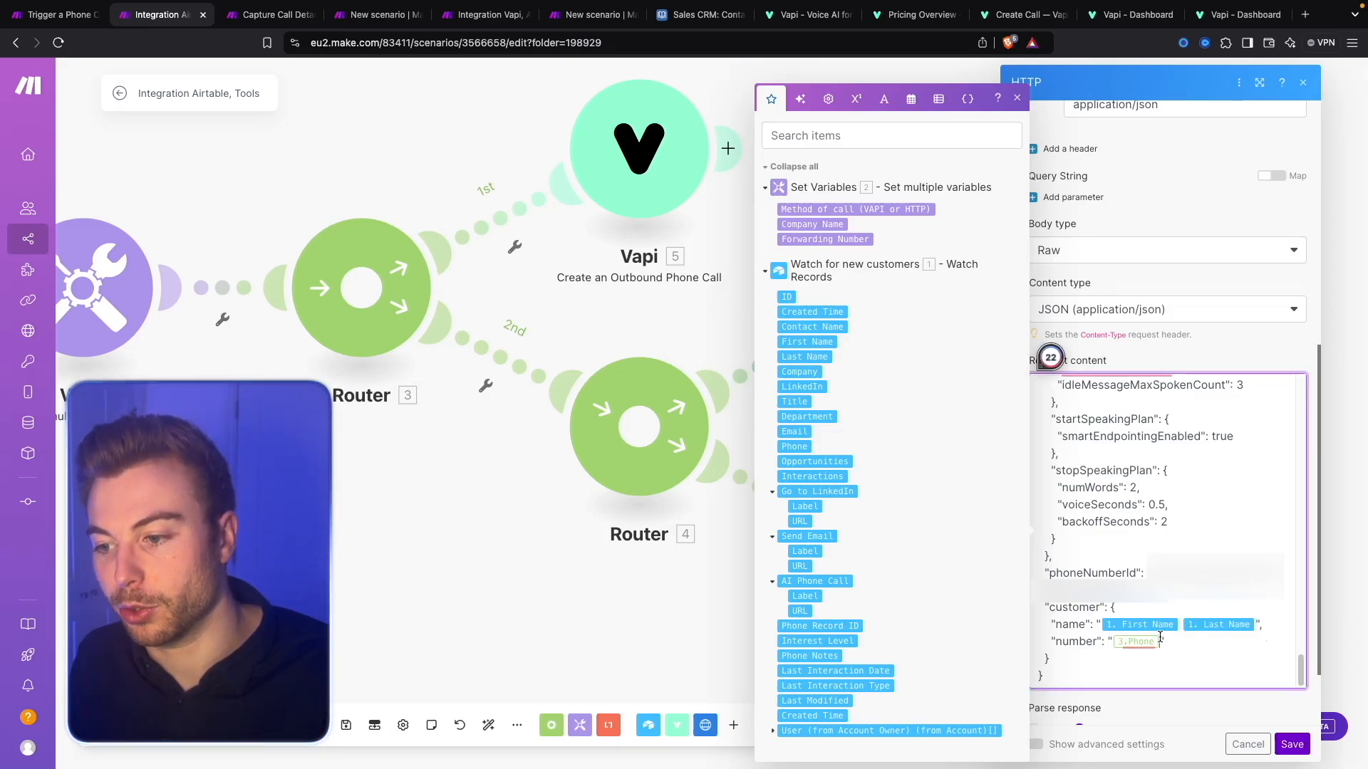
{"action": "left_click", "coordinate": [803, 446]}
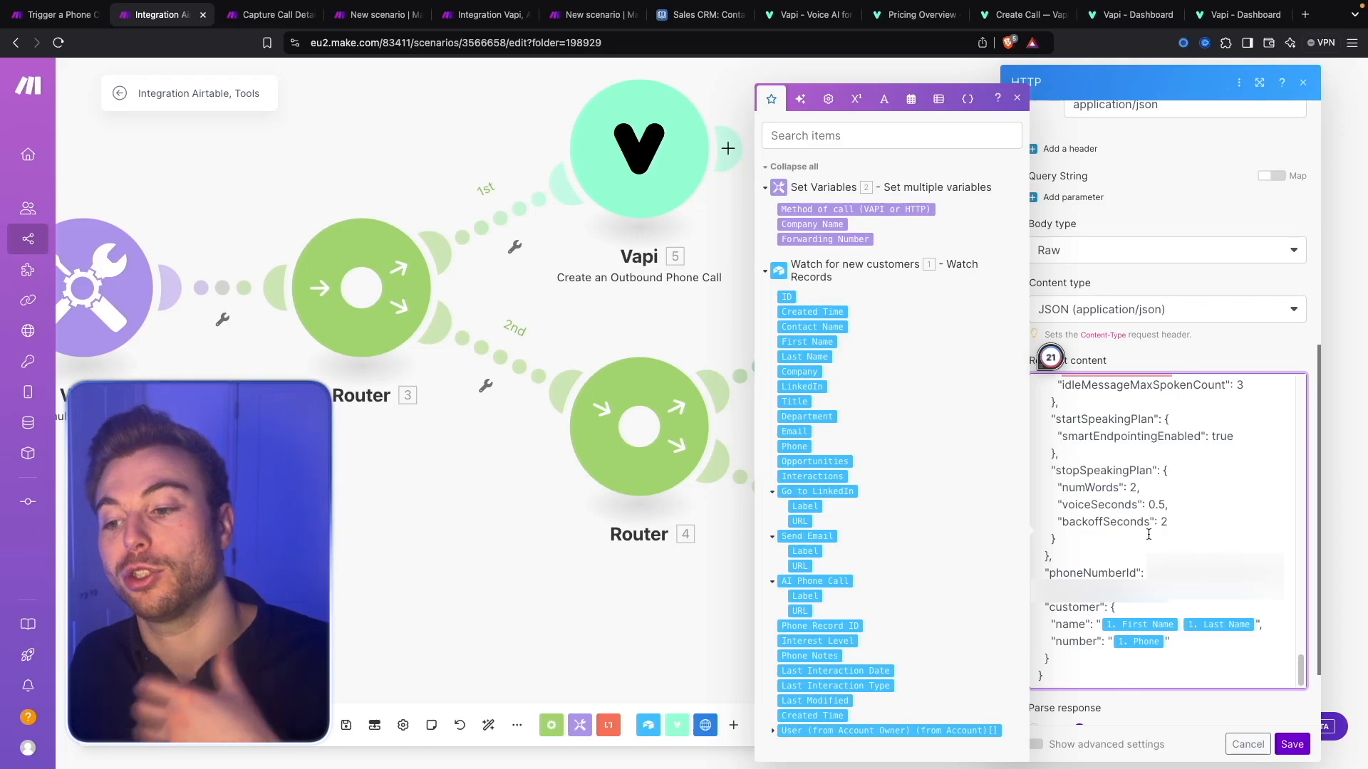
Save the HTTP request settings and rename the module Make Call to Customer.
{"action": "scroll", "coordinate": [1263, 624], "scroll_direction": "down", "scroll_amount": 2}
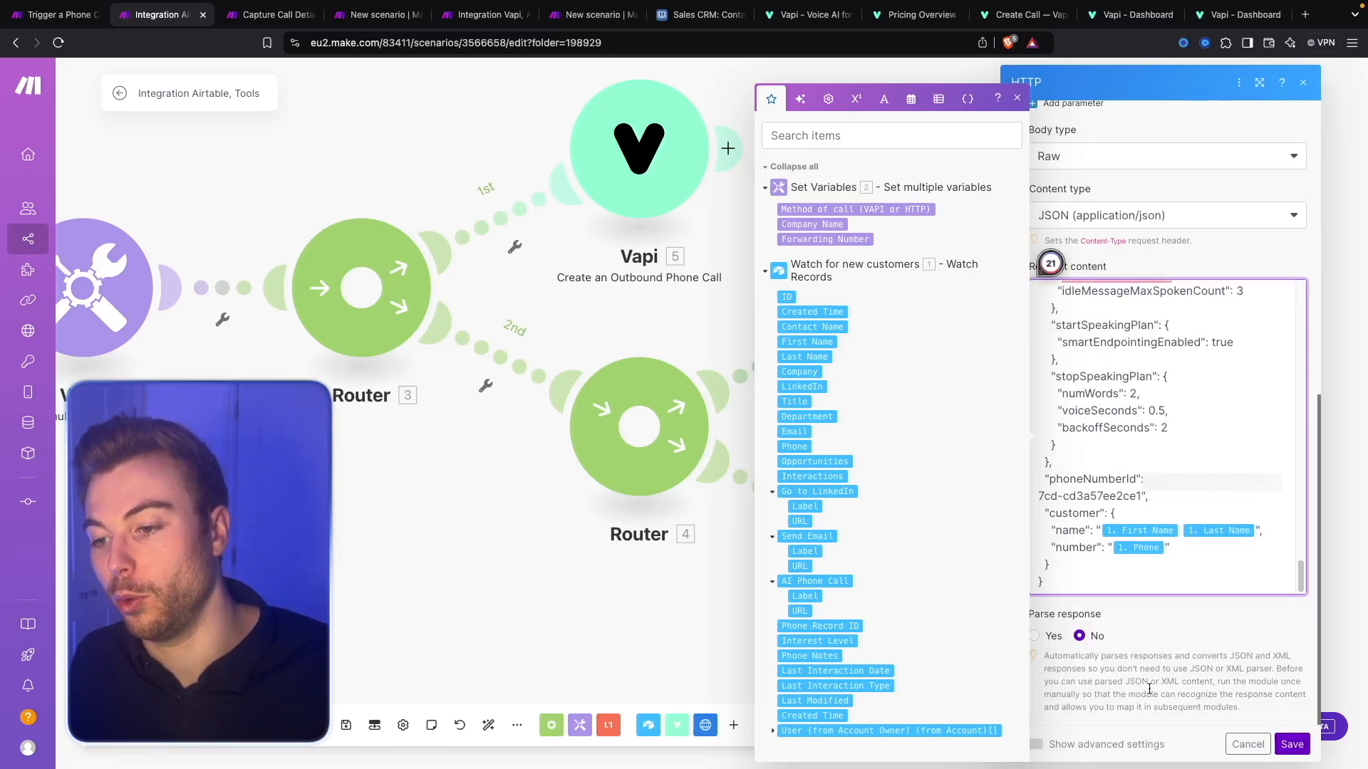
{"action": "left_click", "coordinate": [1291, 745]}
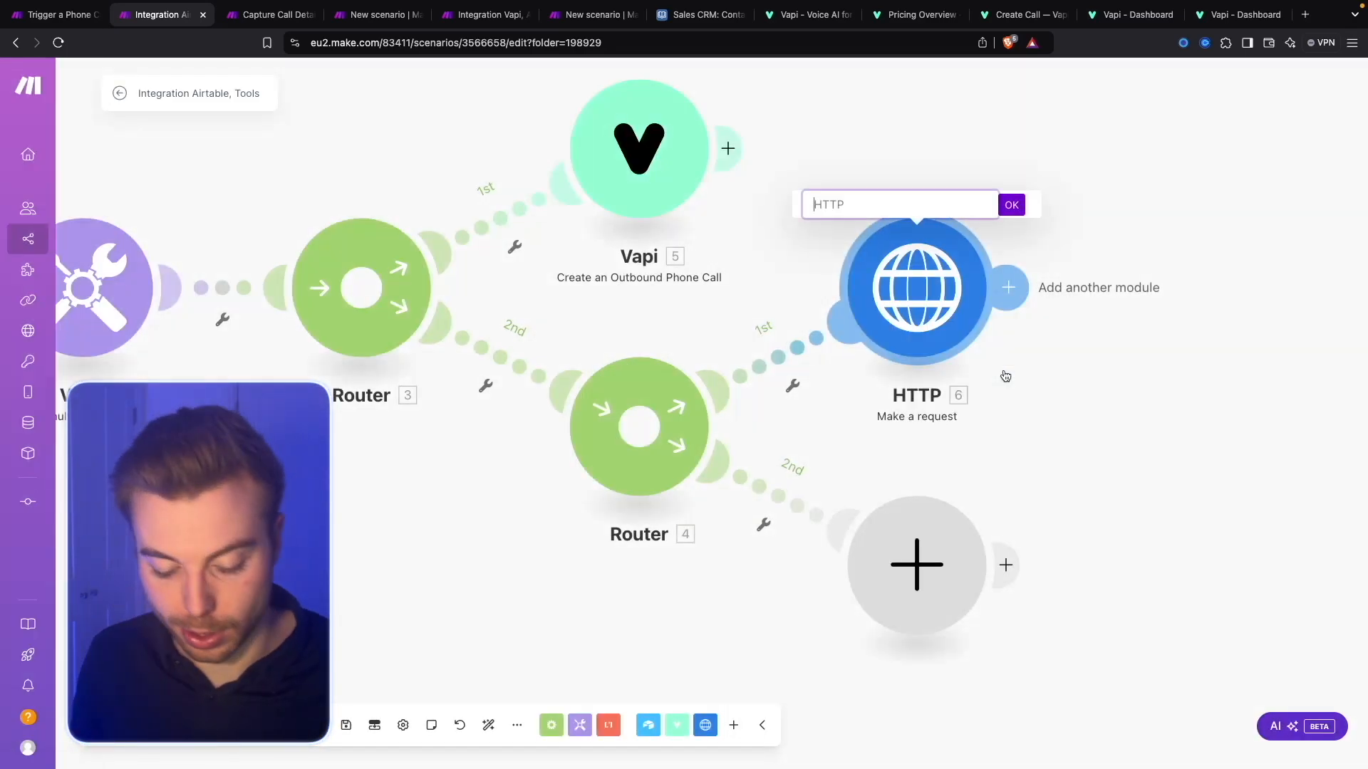
{"action": "type", "text": "Make Call to C"}
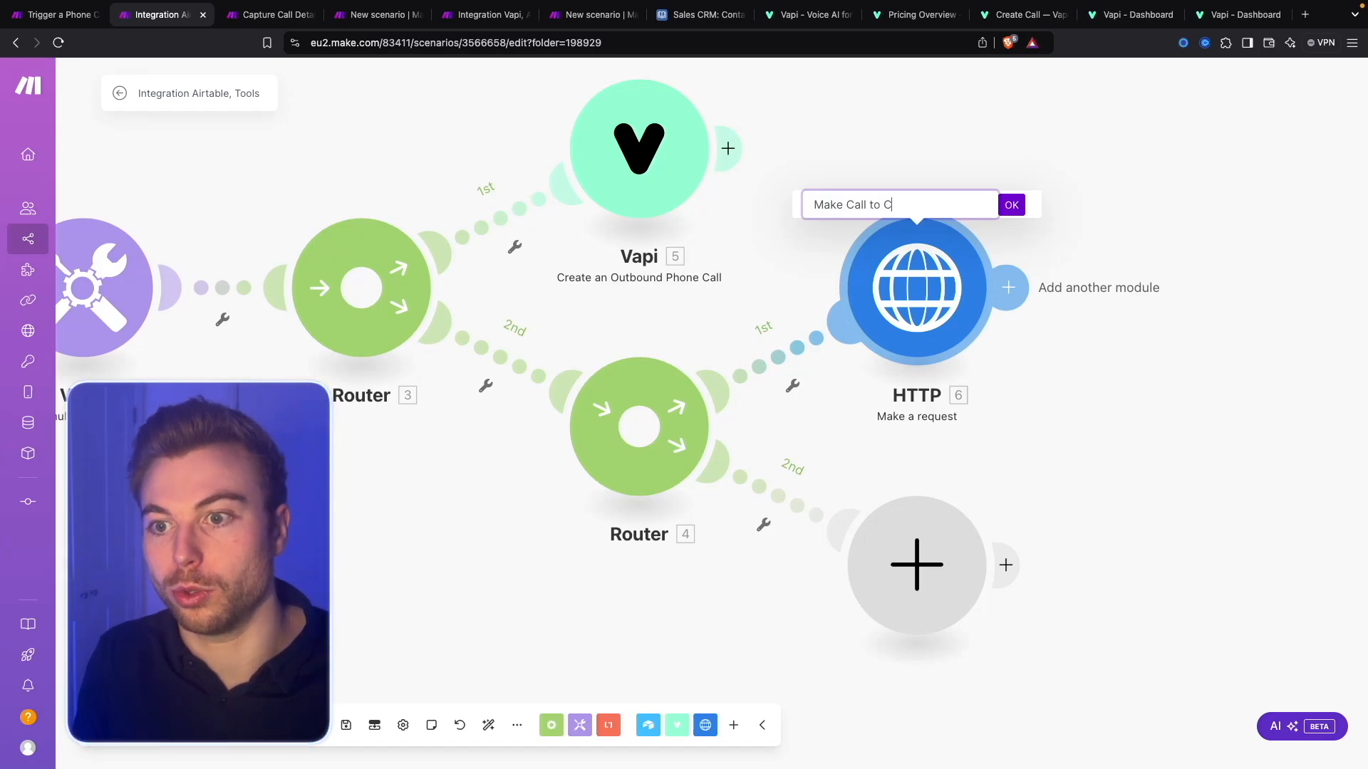
{"action": "type", "text": "ustomer"}
{"action": "key", "text": "Return"}
Clone the Make Call to Customer module and attach it to the second router's 2nd route in place of the empty module.
{"action": "right_click", "coordinate": [943, 326]}
{"action": "left_click", "coordinate": [983, 433]}
{"action": "left_click_drag", "start_coordinate": [1048, 408], "coordinate": [1168, 632]}
{"action": "right_click", "coordinate": [912, 562]}
{"action": "left_click", "coordinate": [957, 598]}
{"action": "mouse_move", "coordinate": [1083, 588]}
{"action": "left_mouse_down"}
{"action": "mouse_move", "coordinate": [917, 597]}
{"action": "mouse_move", "coordinate": [890, 575]}
{"action": "left_mouse_up"}
In the Trigger a Phone Call scenario, copy the entire request content of the First Conversation route's HTTP module and close its settings.
{"action": "left_click", "coordinate": [69, 20]}
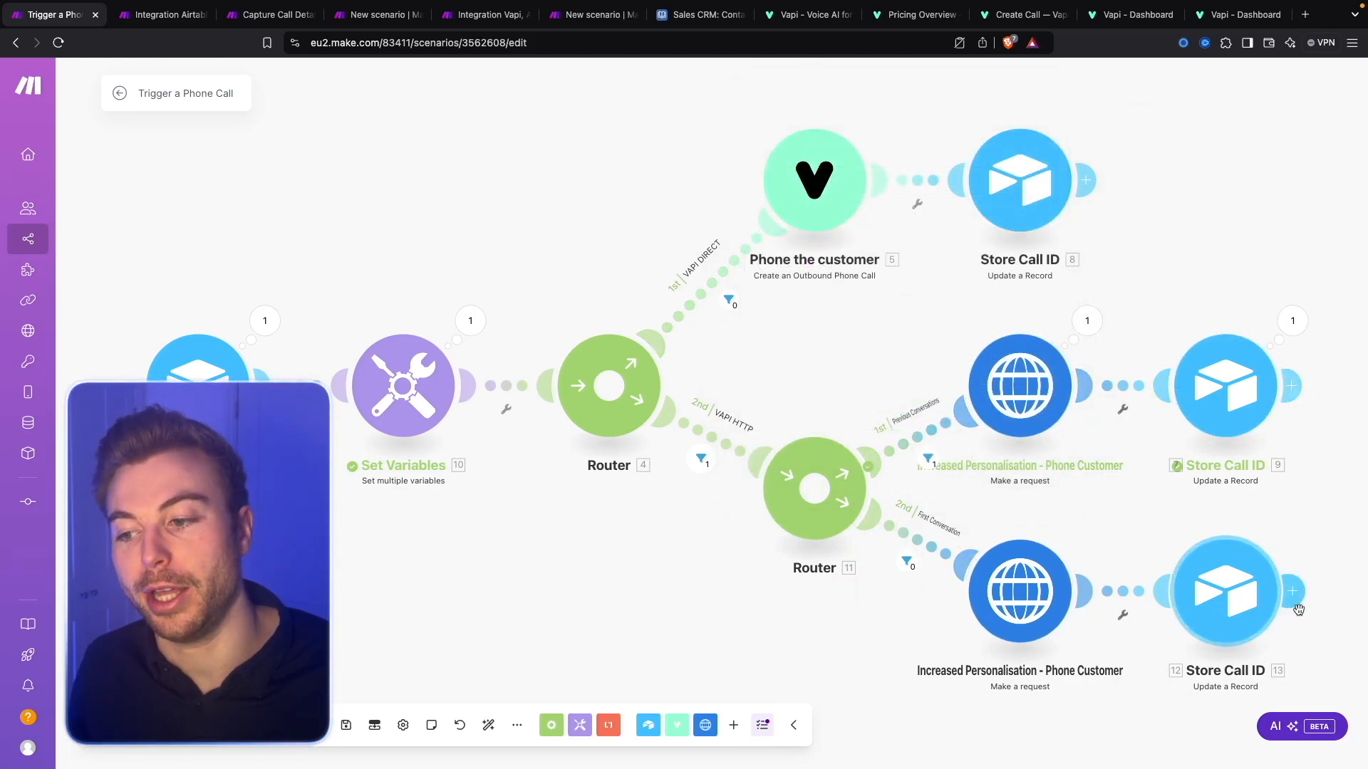
{"action": "left_click", "coordinate": [1037, 607]}
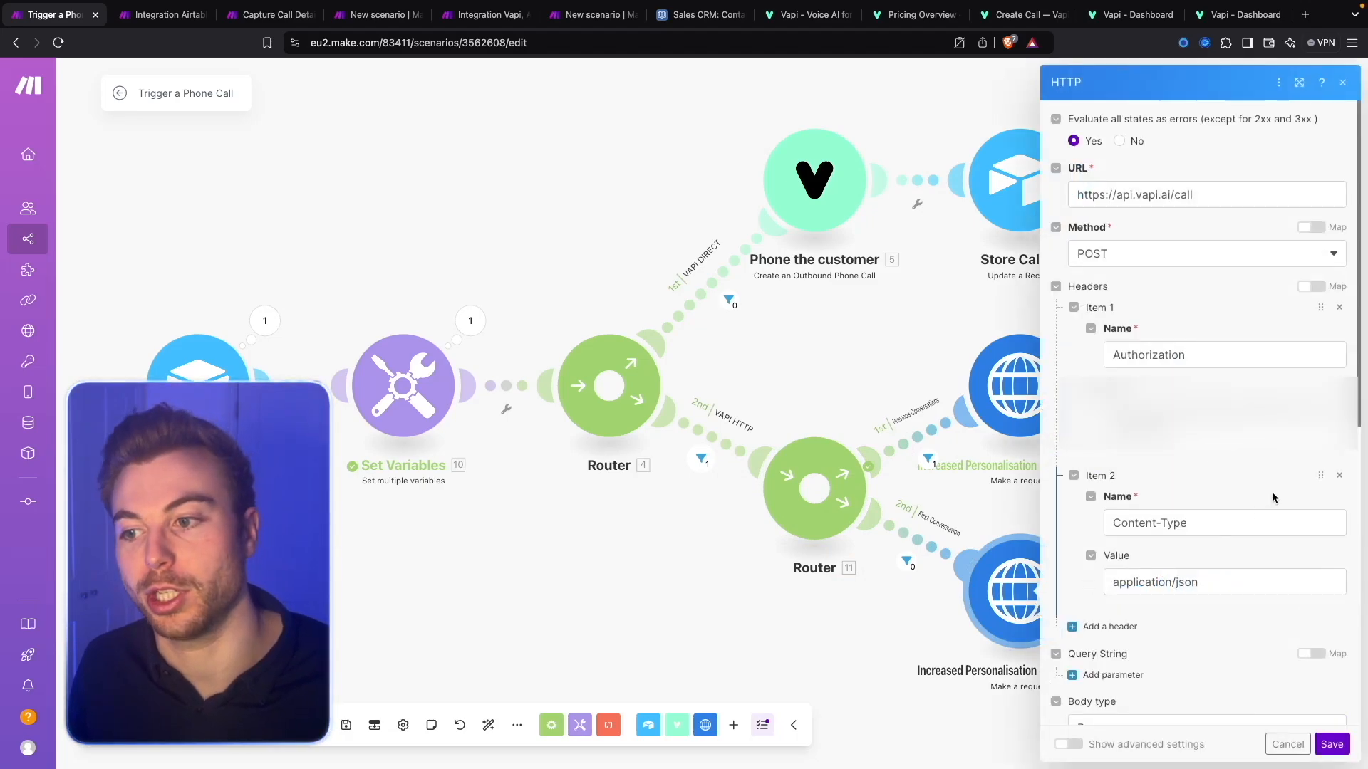
{"action": "scroll", "coordinate": [1268, 497], "scroll_direction": "down", "scroll_amount": 8}
{"action": "left_click", "coordinate": [1249, 417]}
{"action": "key", "text": "ctrl+a"}
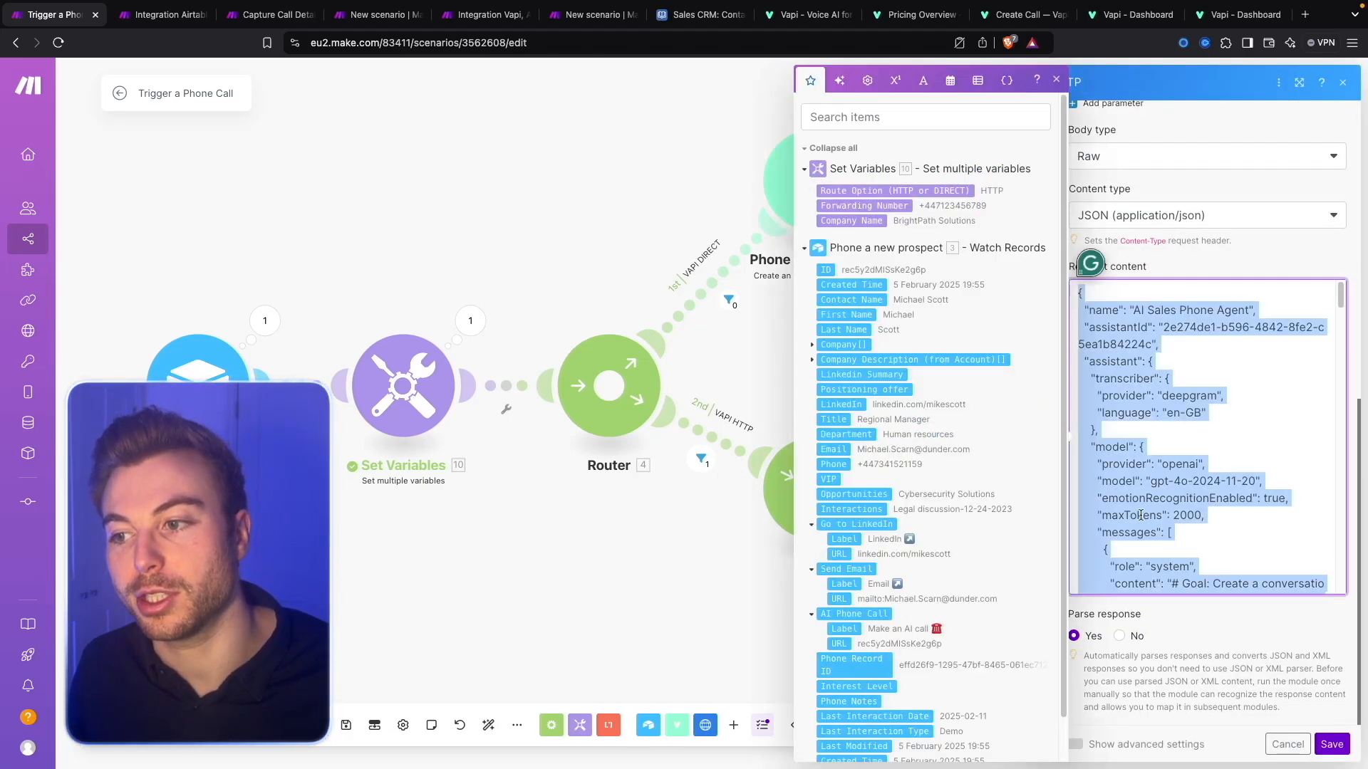
{"action": "left_click", "coordinate": [606, 258]}
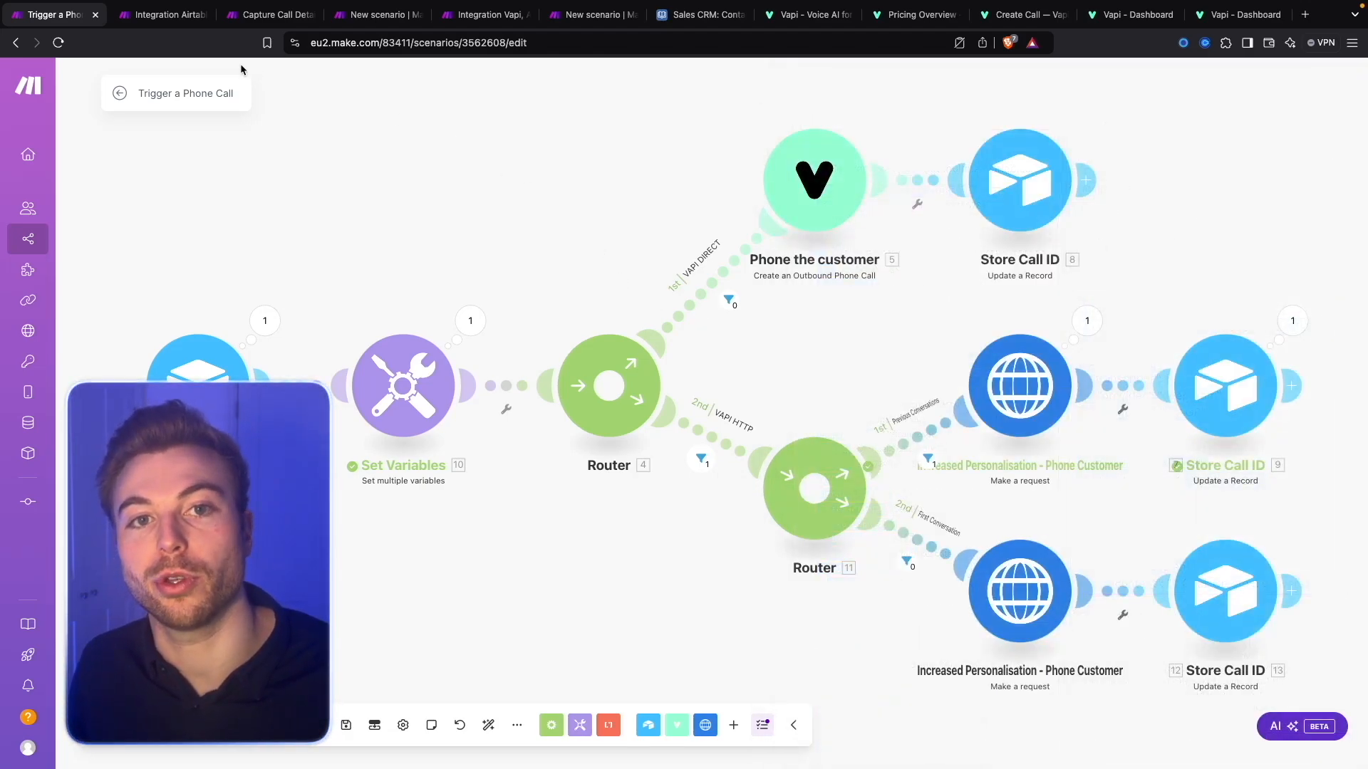
Back in the Integration Airtable scenario, replace the cloned HTTP module's entire request content with the copied First Conversation JSON.
{"action": "left_click", "coordinate": [168, 14]}
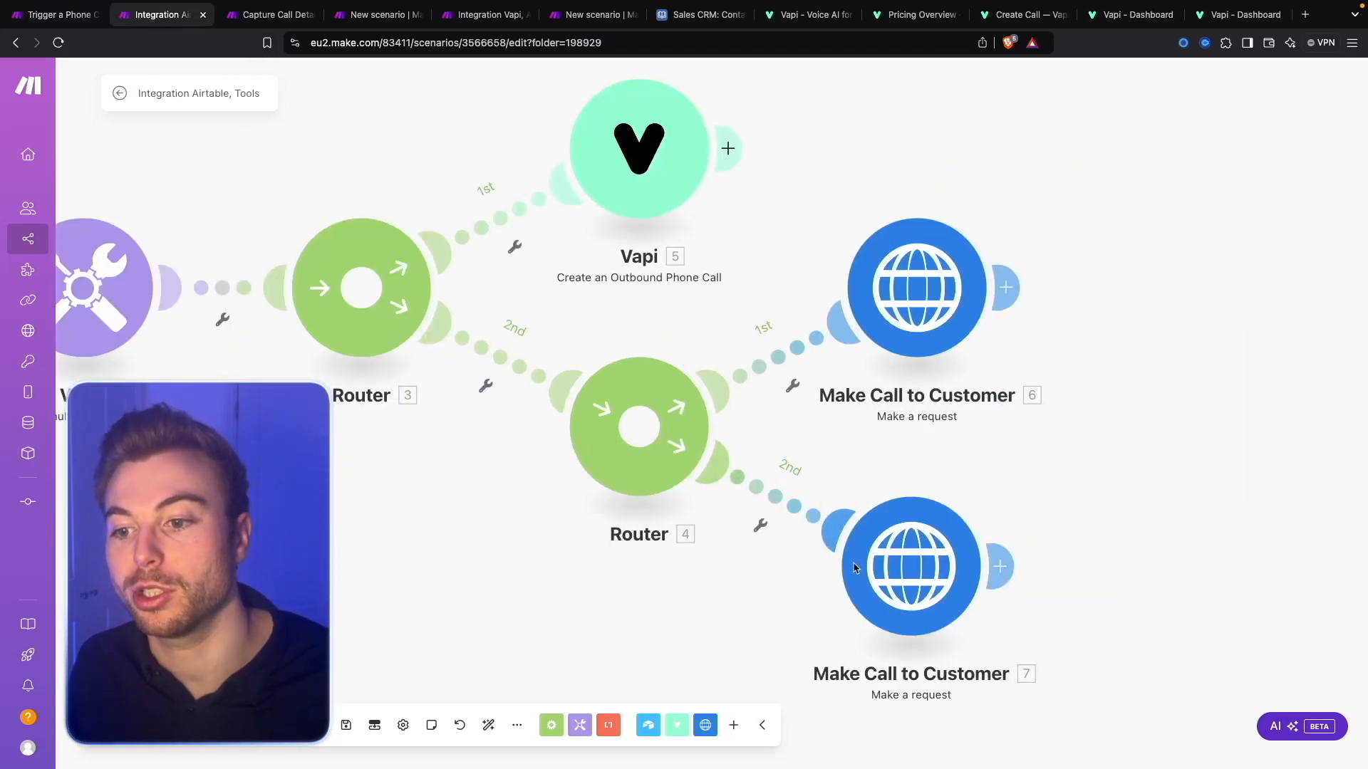
{"action": "left_click", "coordinate": [886, 567]}
{"action": "scroll", "coordinate": [1145, 557], "scroll_direction": "down", "scroll_amount": 5}
{"action": "left_click", "coordinate": [1145, 560]}
{"action": "key", "text": "super+a"}
{"action": "right_click", "coordinate": [1144, 561]}
{"action": "left_click", "coordinate": [997, 526]}
In the cloned request content's prospect details, remap Company, Name, Title and Department to the Watch for new customers fields, using First Name for Name.
{"action": "scroll", "coordinate": [1147, 535], "scroll_direction": "up", "scroll_amount": 15}
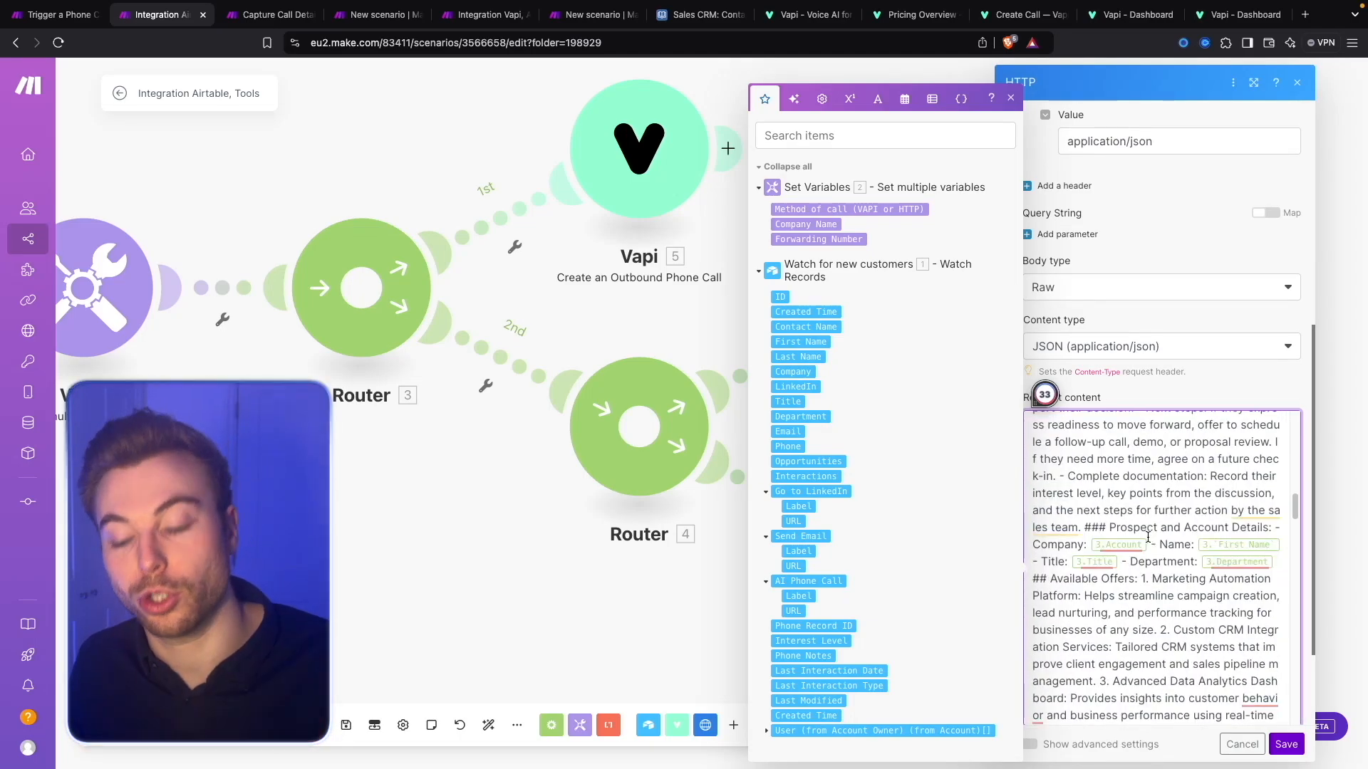
{"action": "key", "text": "BackSpace"}
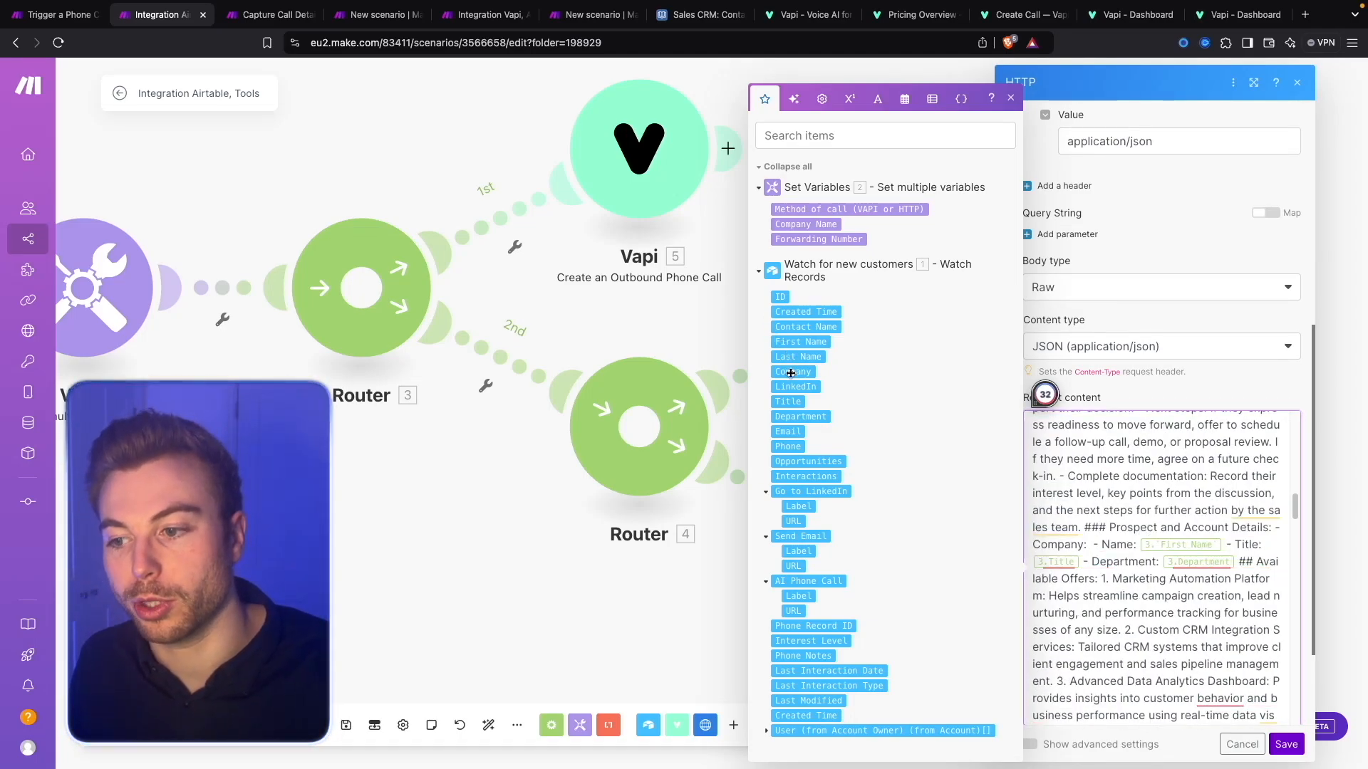
{"action": "left_click", "coordinate": [794, 372]}
{"action": "left_click", "coordinate": [1114, 561]}
{"action": "key", "text": "BackSpace"}
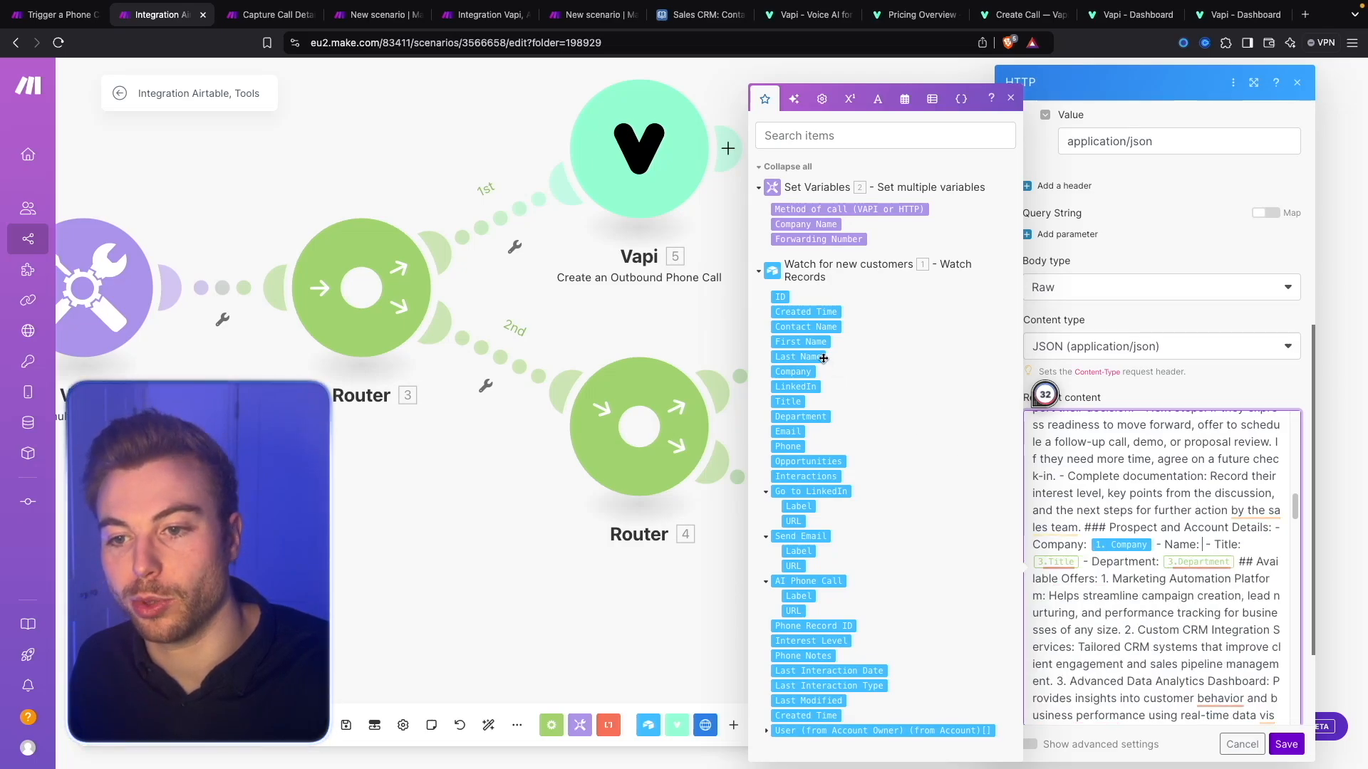
{"action": "left_click", "coordinate": [800, 342]}
{"action": "left_click", "coordinate": [1119, 561]}
{"action": "key", "text": "BackSpace"}
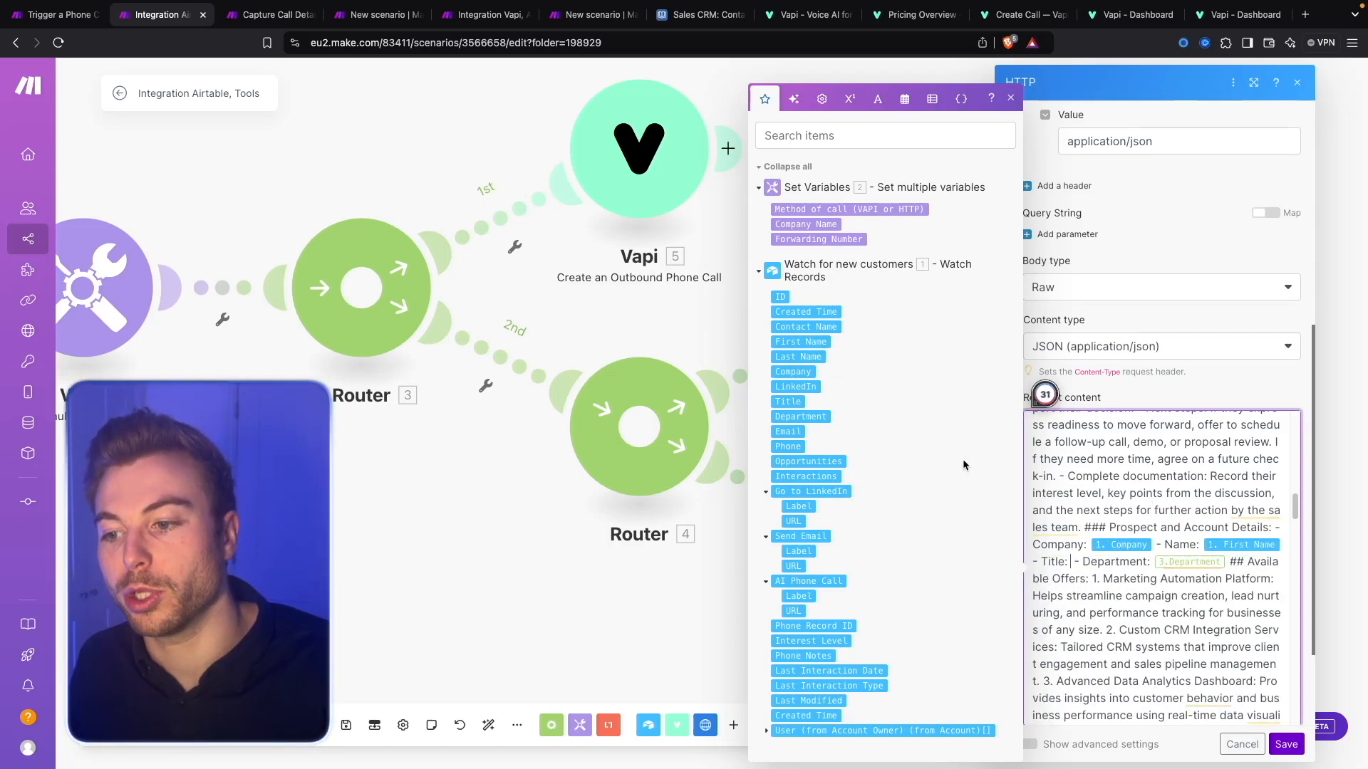
{"action": "left_click", "coordinate": [1246, 563]}
{"action": "left_click", "coordinate": [1235, 623]}
{"action": "left_click", "coordinate": [807, 416]}
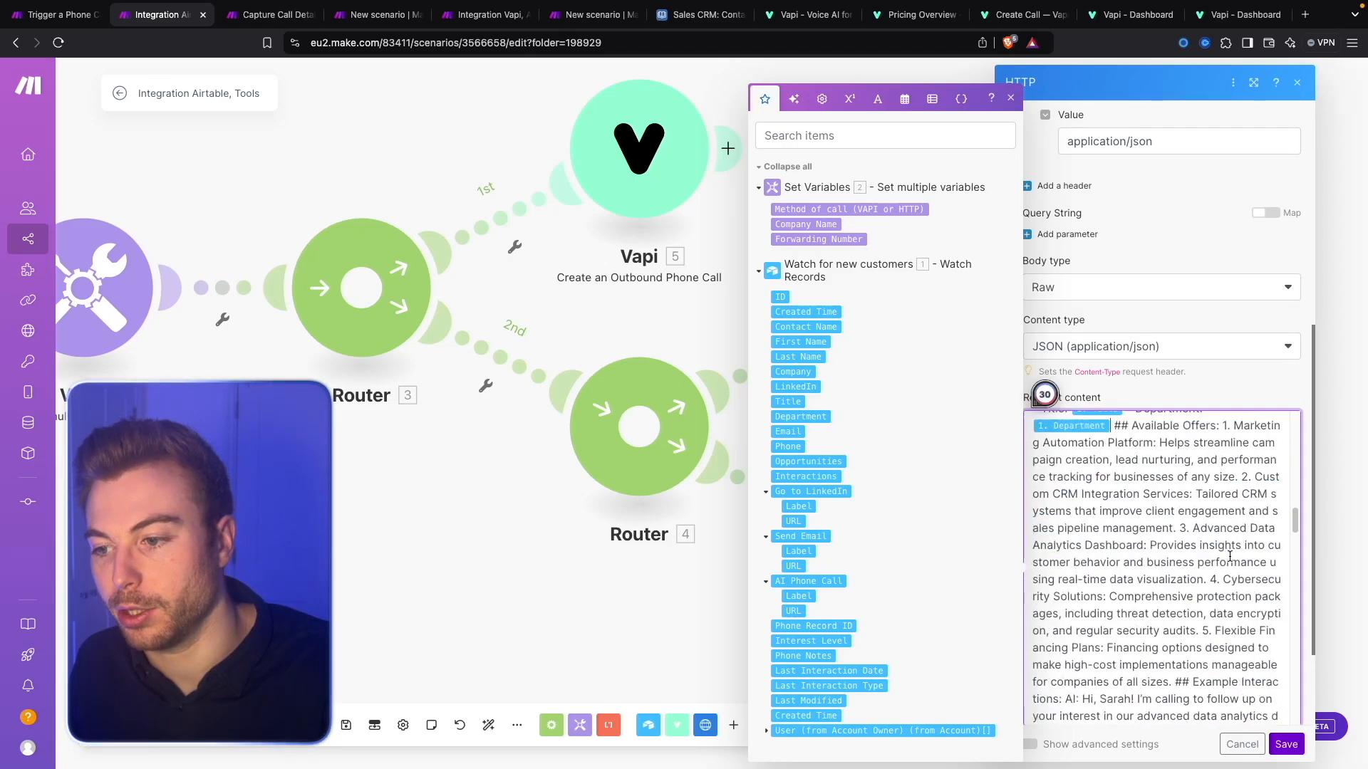
Map First Name into the firstMessage greeting and remove the outdated Company Name variable there.
{"action": "left_click", "coordinate": [801, 342]}
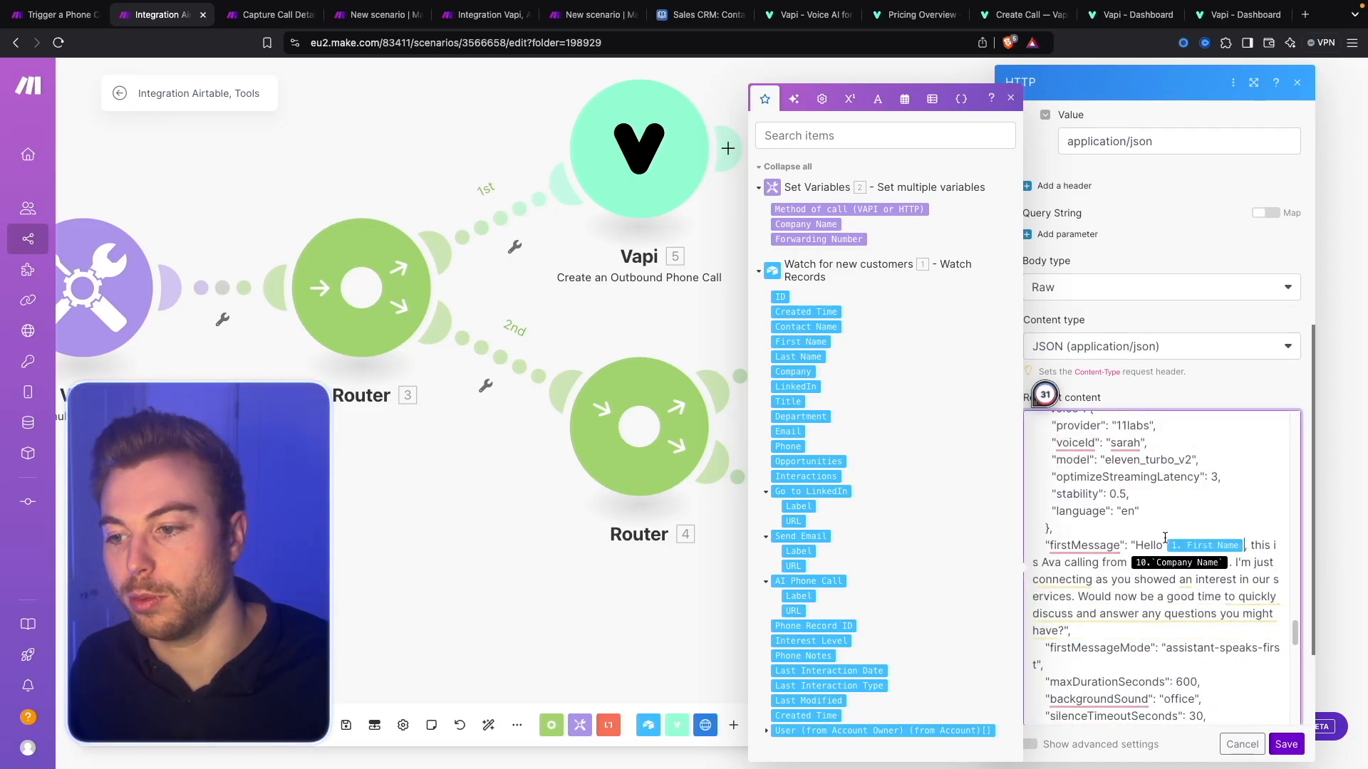
{"action": "left_click", "coordinate": [1229, 562]}
{"action": "key", "text": "BackSpace"}
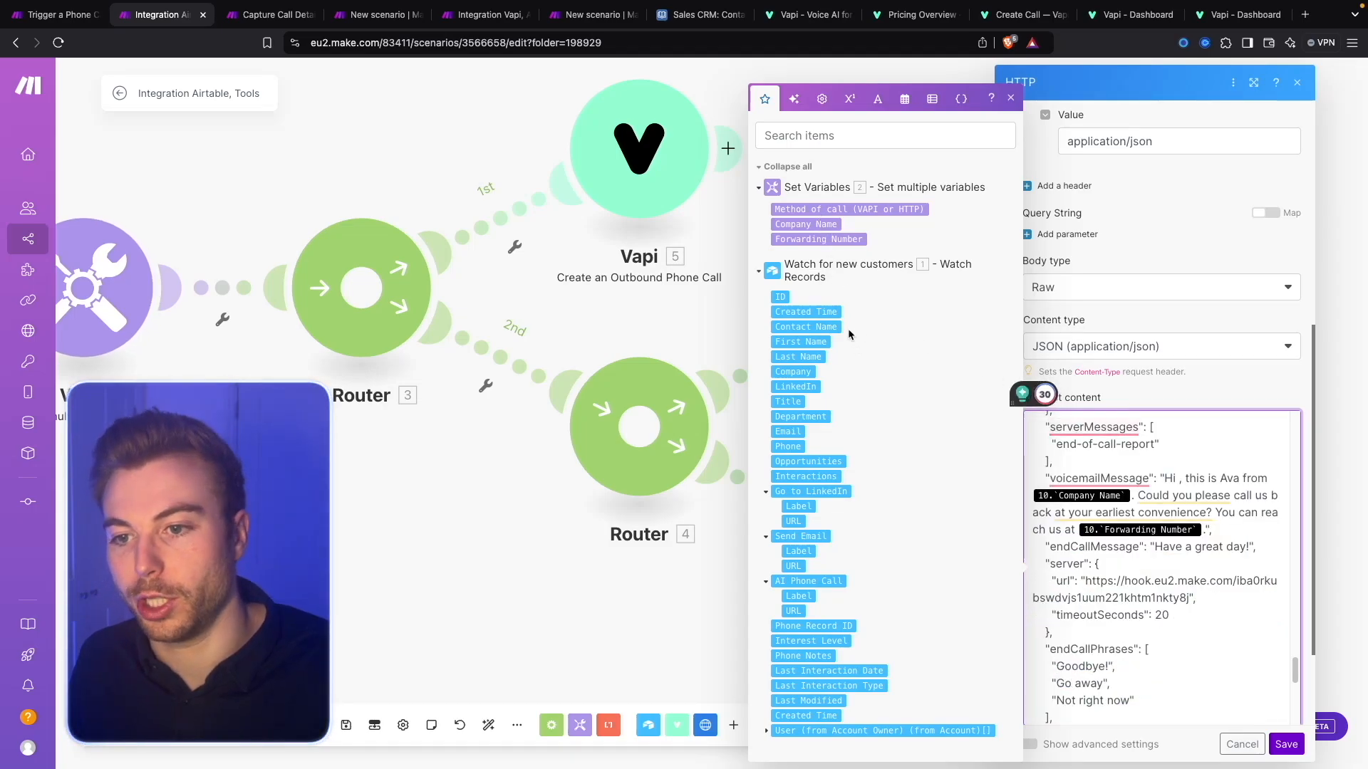
In the voicemailMessage, map the customer's First Name, and the Company Name and Forwarding Number from Set Variables.
{"action": "left_click", "coordinate": [810, 344]}
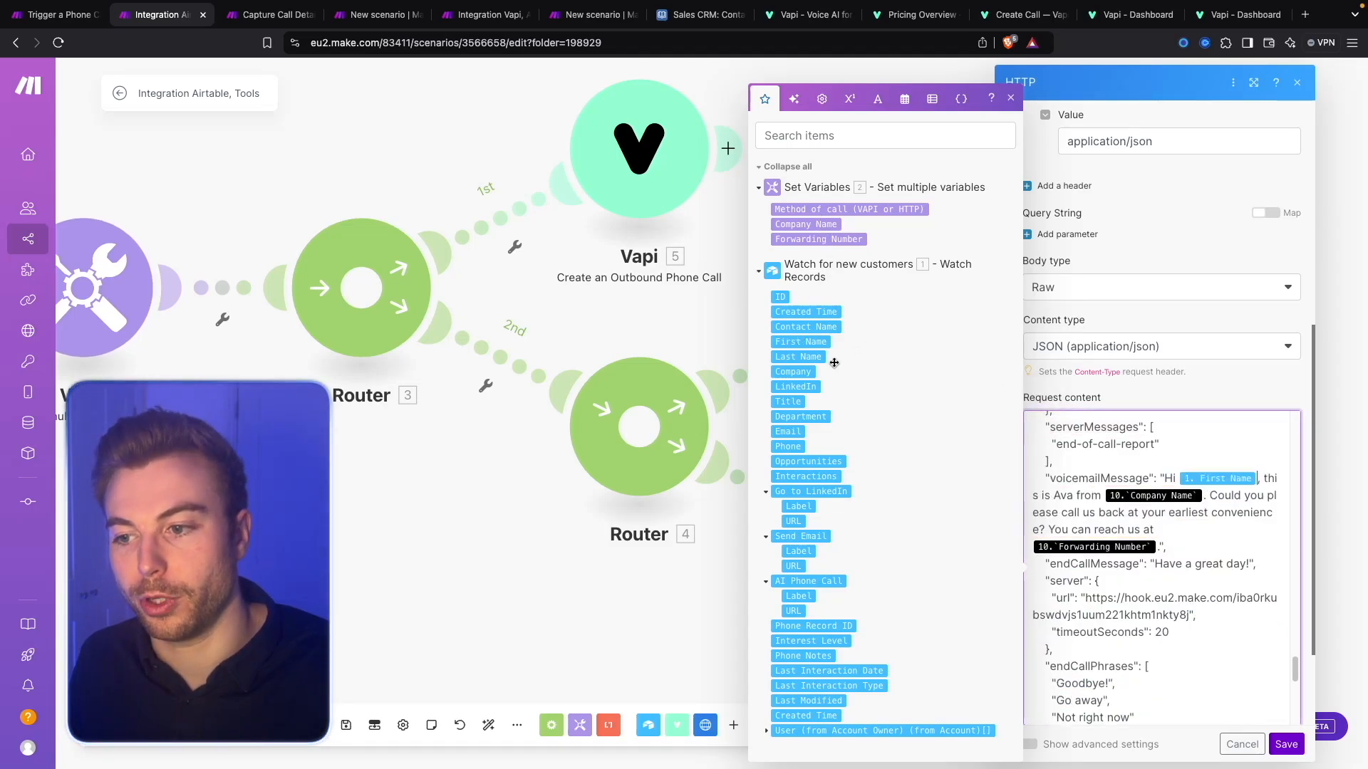
{"action": "left_click", "coordinate": [1205, 496]}
{"action": "key", "text": "BackSpace"}
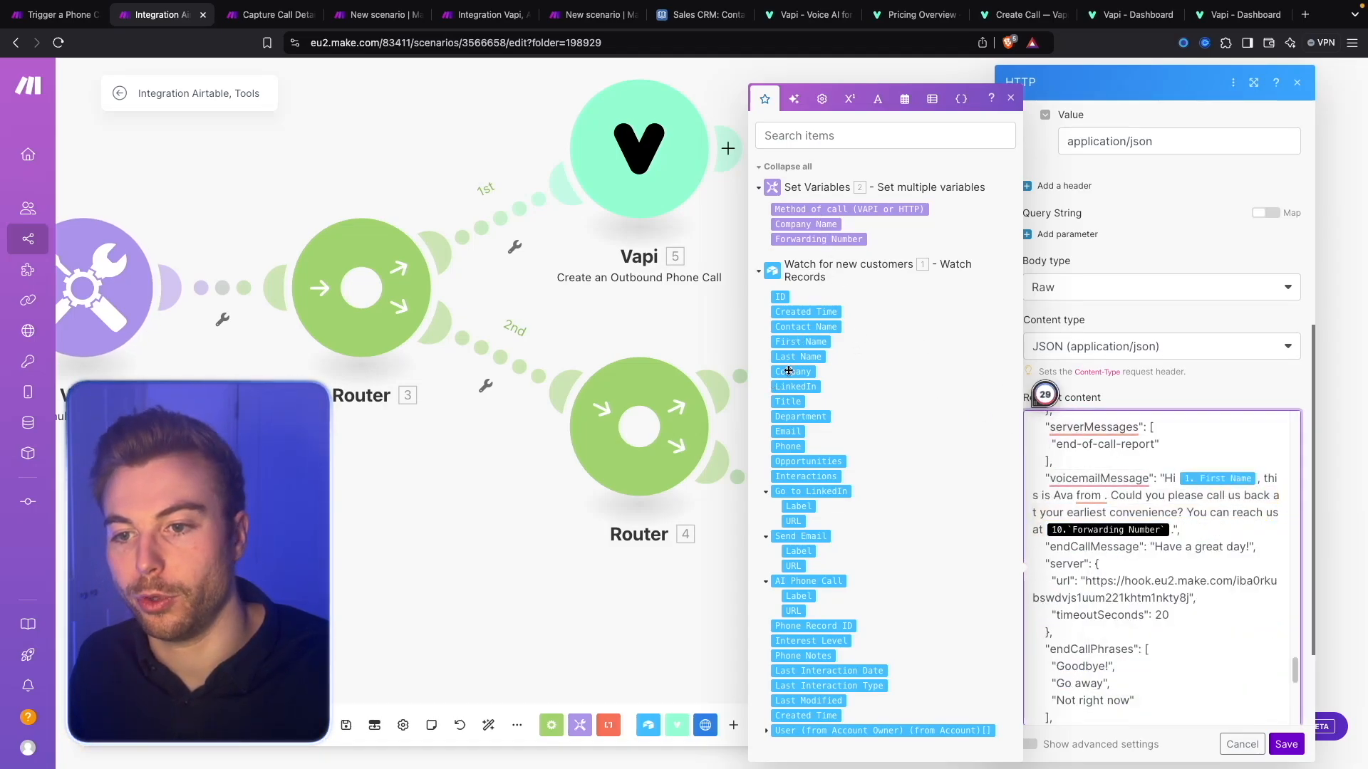
{"action": "left_click", "coordinate": [807, 225]}
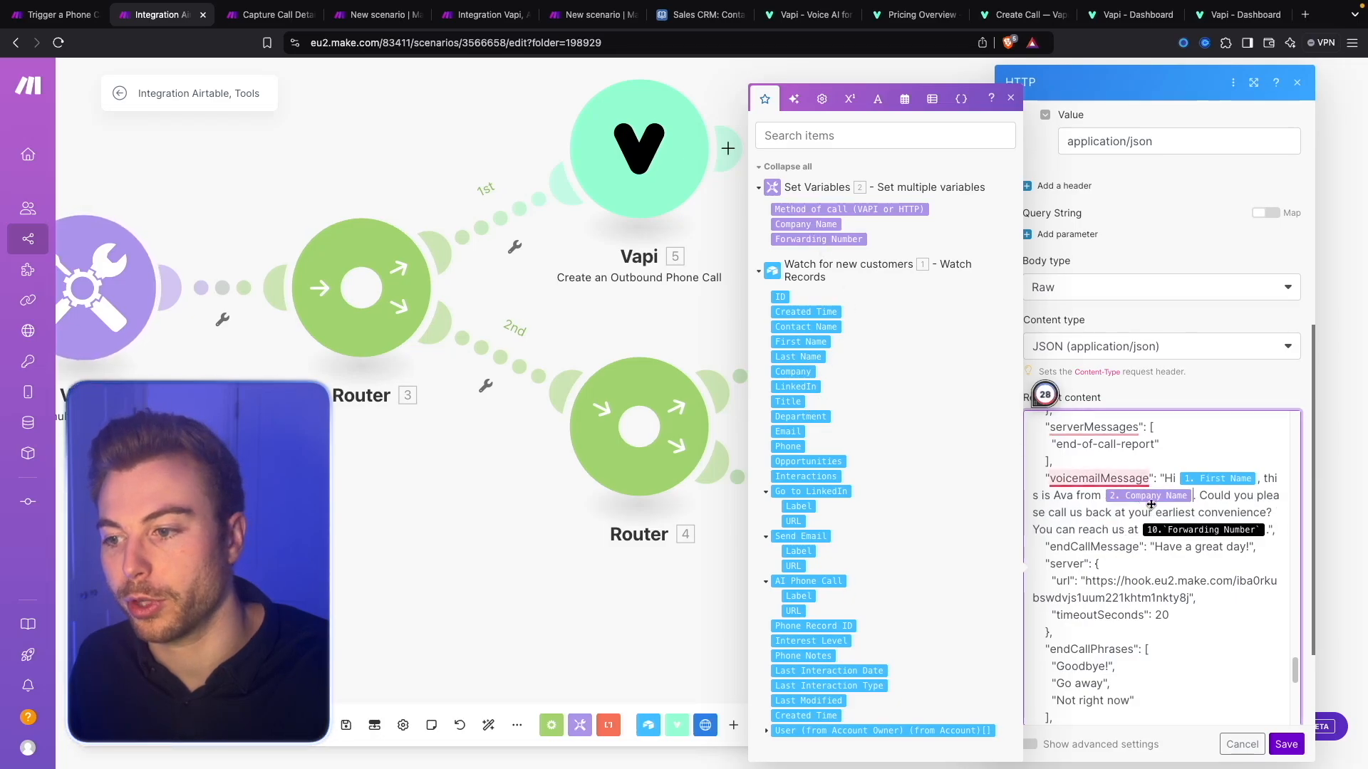
{"action": "double_click", "coordinate": [1265, 525]}
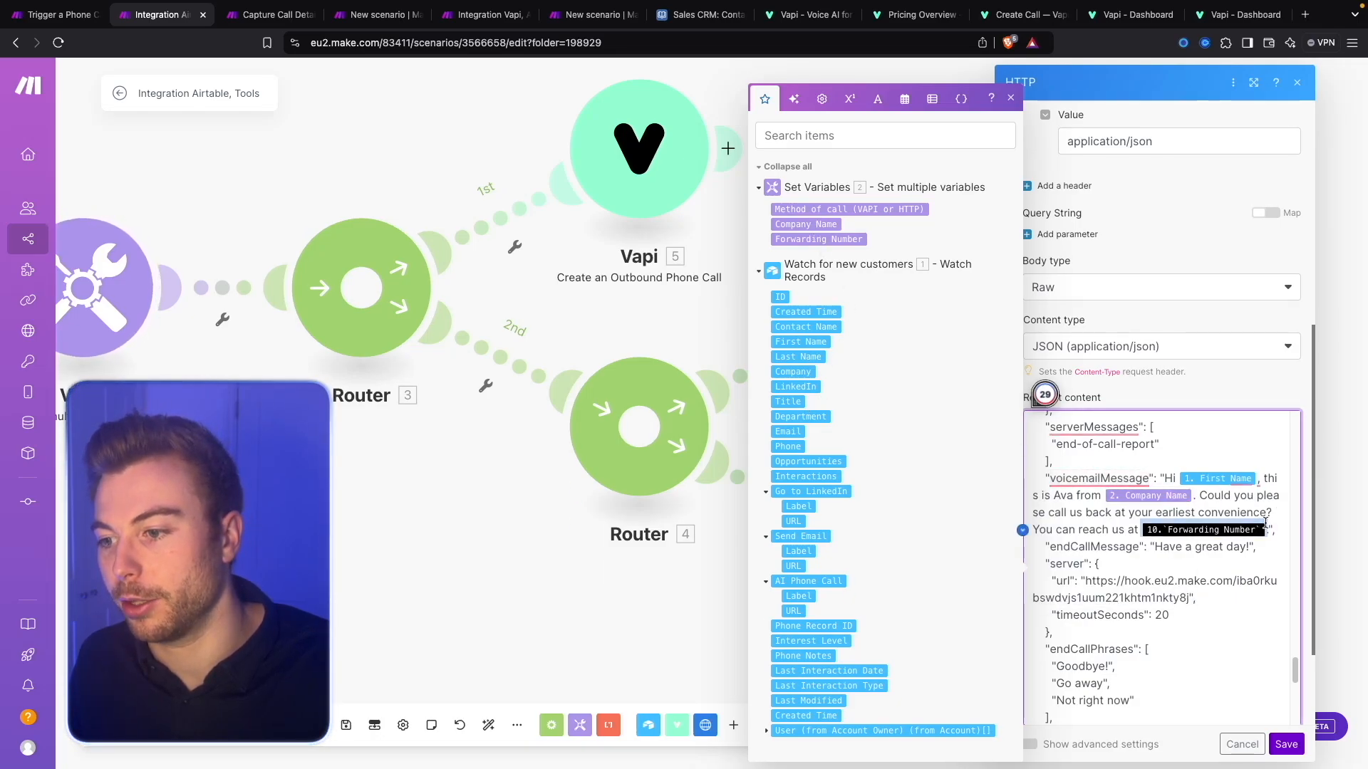
{"action": "left_click", "coordinate": [819, 239]}
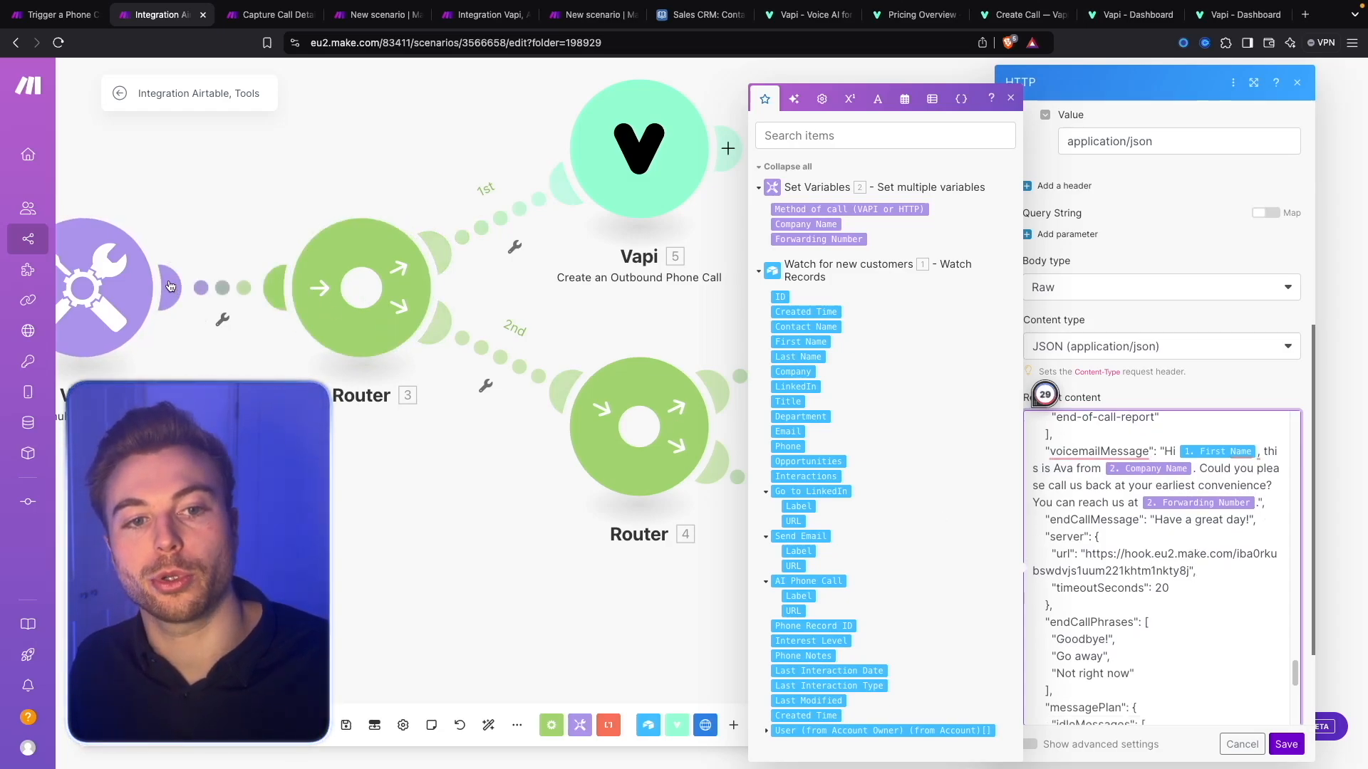
At the end of the request content, map the customer's First Name and the number to Phone, and save the HTTP module.
{"action": "scroll", "coordinate": [1187, 562], "scroll_direction": "down", "scroll_amount": 2}
{"action": "scroll", "coordinate": [1188, 562], "scroll_direction": "down", "scroll_amount": 10}
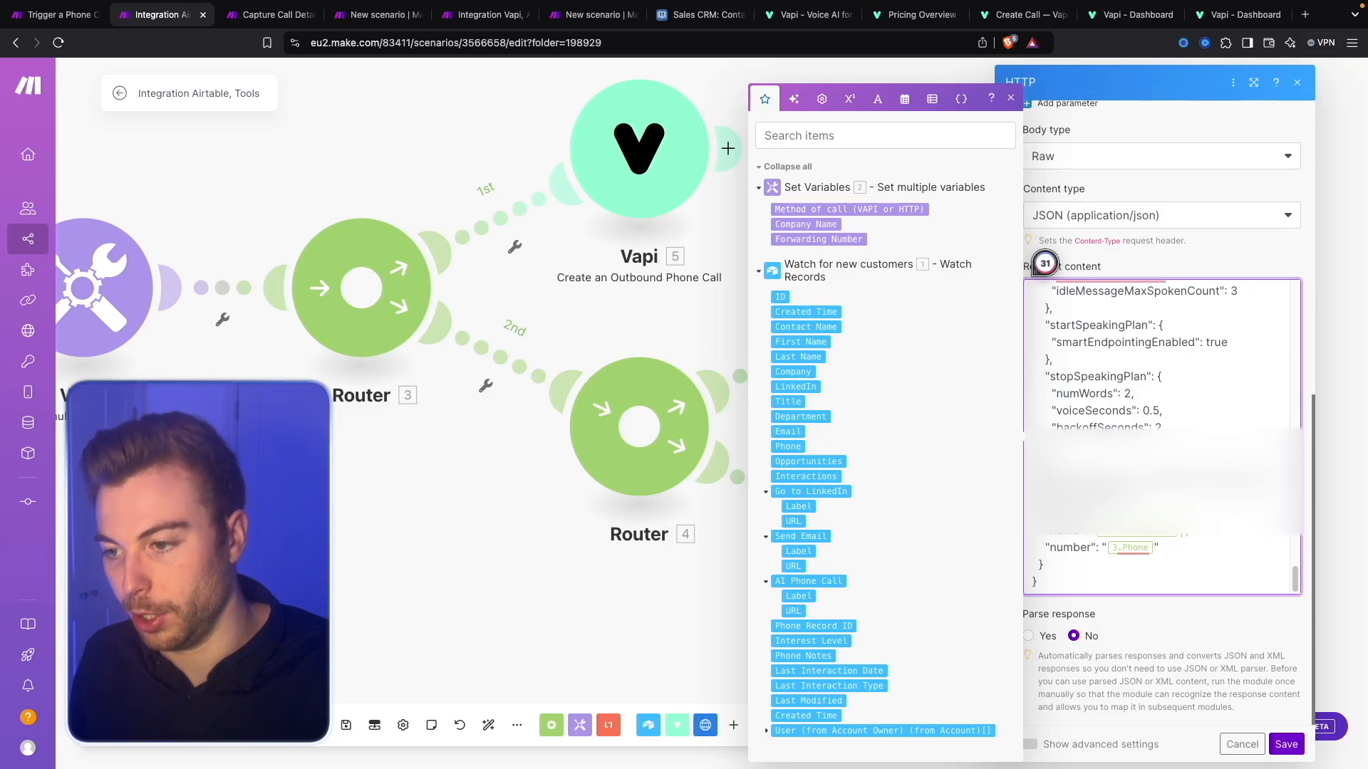
{"action": "left_click", "coordinate": [800, 341]}
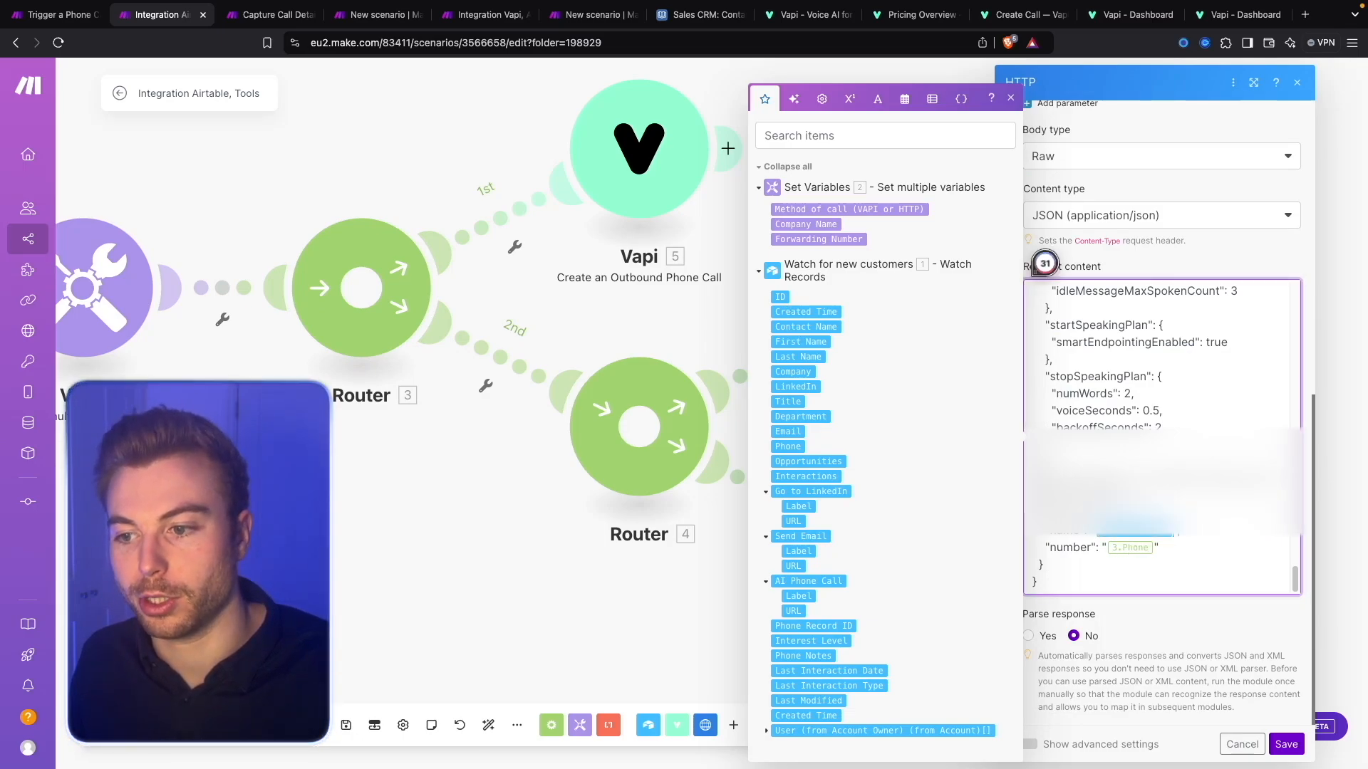
{"action": "left_click", "coordinate": [788, 446]}
{"action": "left_click", "coordinate": [1285, 744]}
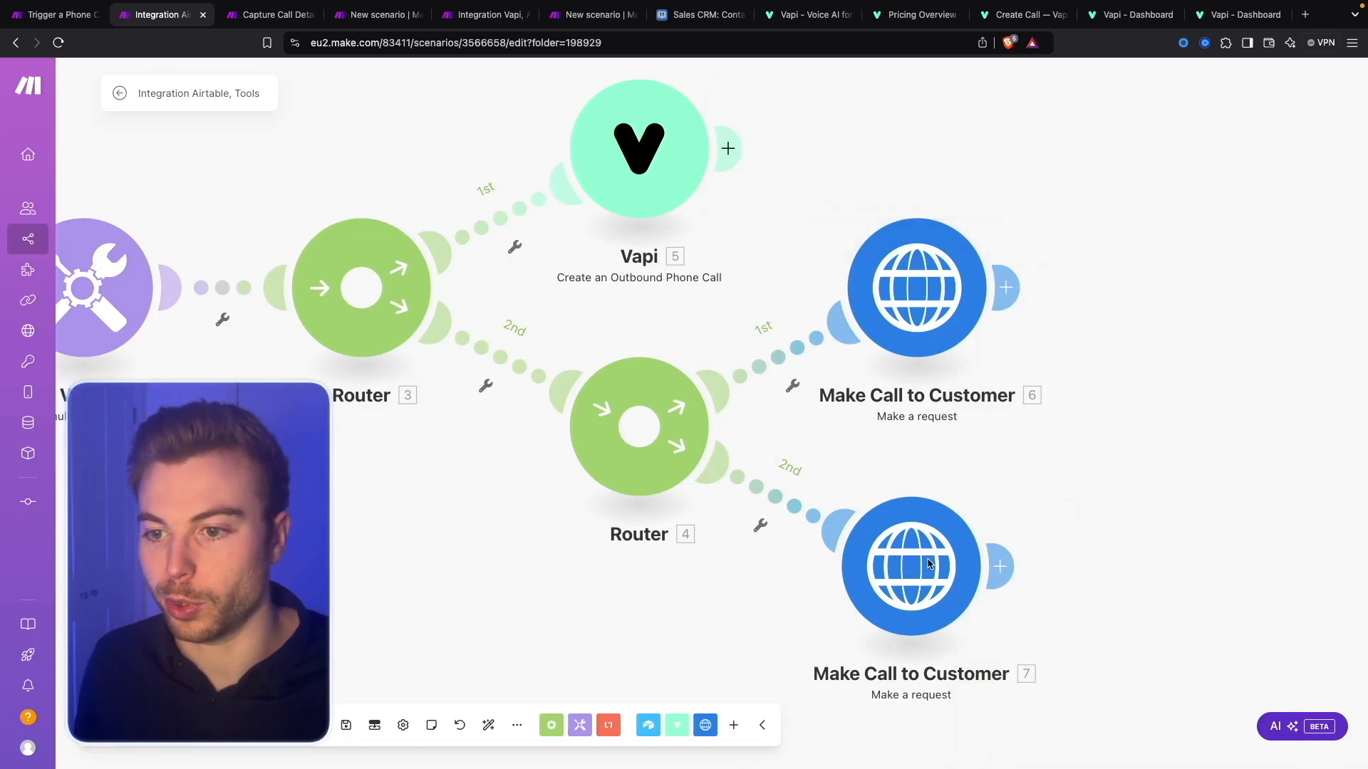
Rename the HTTP module on the second router's 2nd route New Customer Call.
{"action": "right_click", "coordinate": [929, 565]}
{"action": "left_click", "coordinate": [949, 649]}
{"action": "type", "text": "C"}
{"action": "key", "text": "super+a"}
{"action": "type", "text": "Nrw "}
{"action": "type", "text": "Customer Call"}
{"action": "key", "text": "Return"}
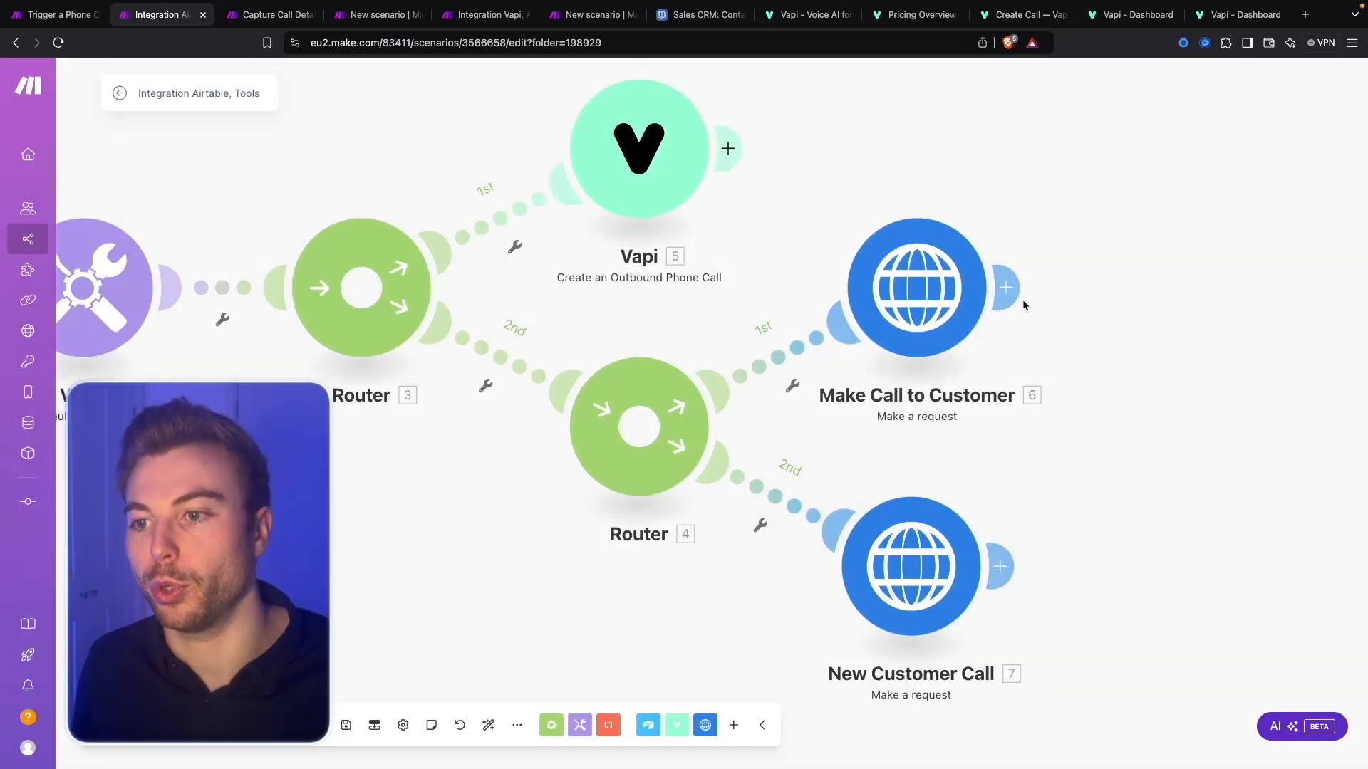
Add an Airtable Update a Record module after Make Call to Customer, using the Sales CRM base and the Contacts table.
{"action": "left_click", "coordinate": [1006, 287]}
{"action": "left_click", "coordinate": [1131, 168]}
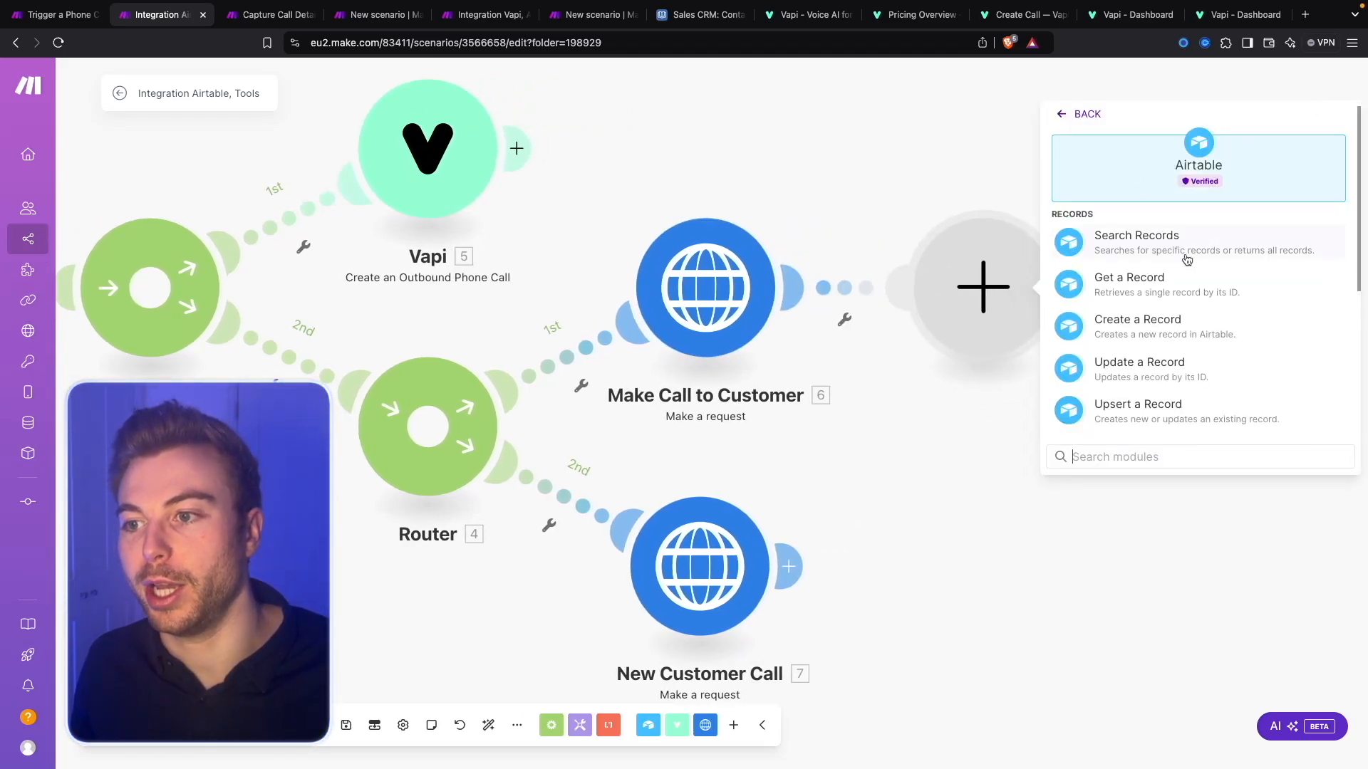
{"action": "left_click", "coordinate": [1158, 367]}
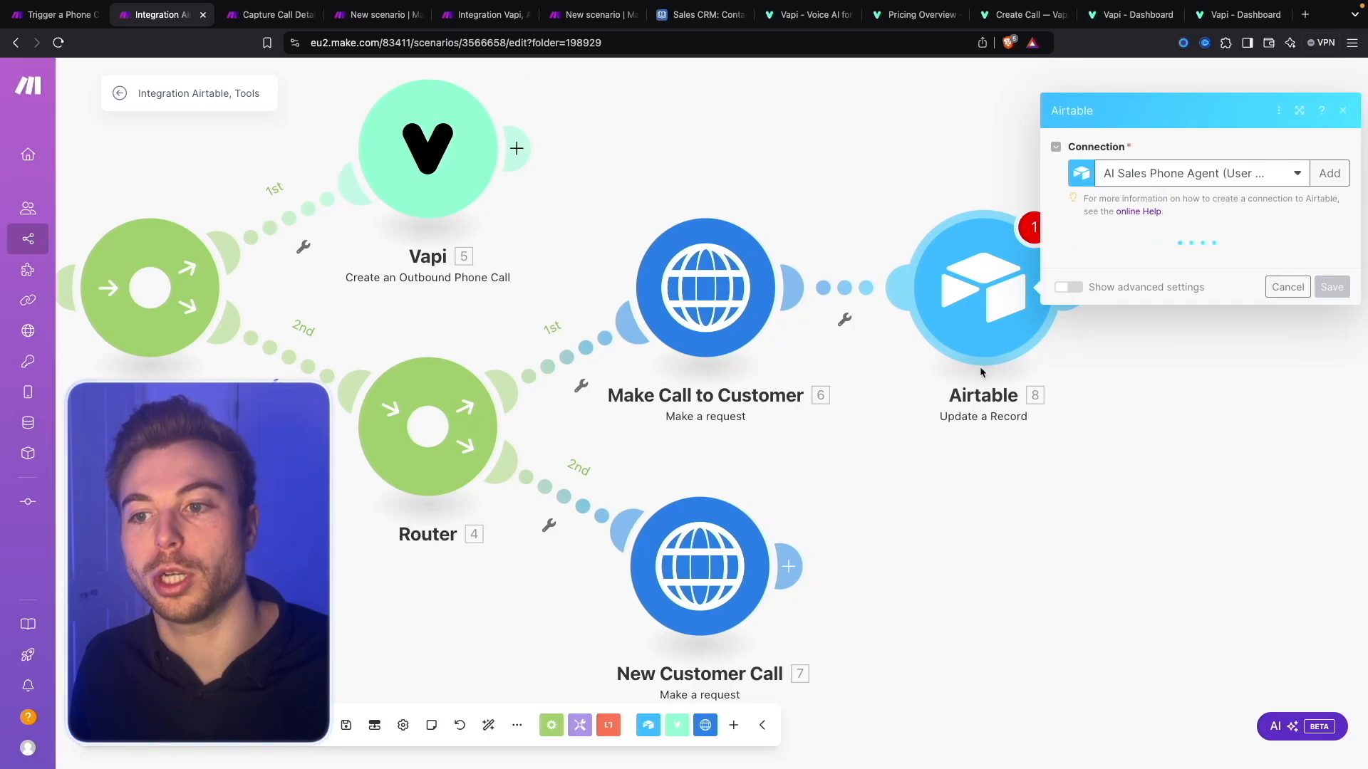
{"action": "scroll", "coordinate": [980, 371], "scroll_direction": "down", "scroll_amount": 5}
{"action": "left_click", "coordinate": [1160, 308]}
{"action": "left_click", "coordinate": [1124, 332]}
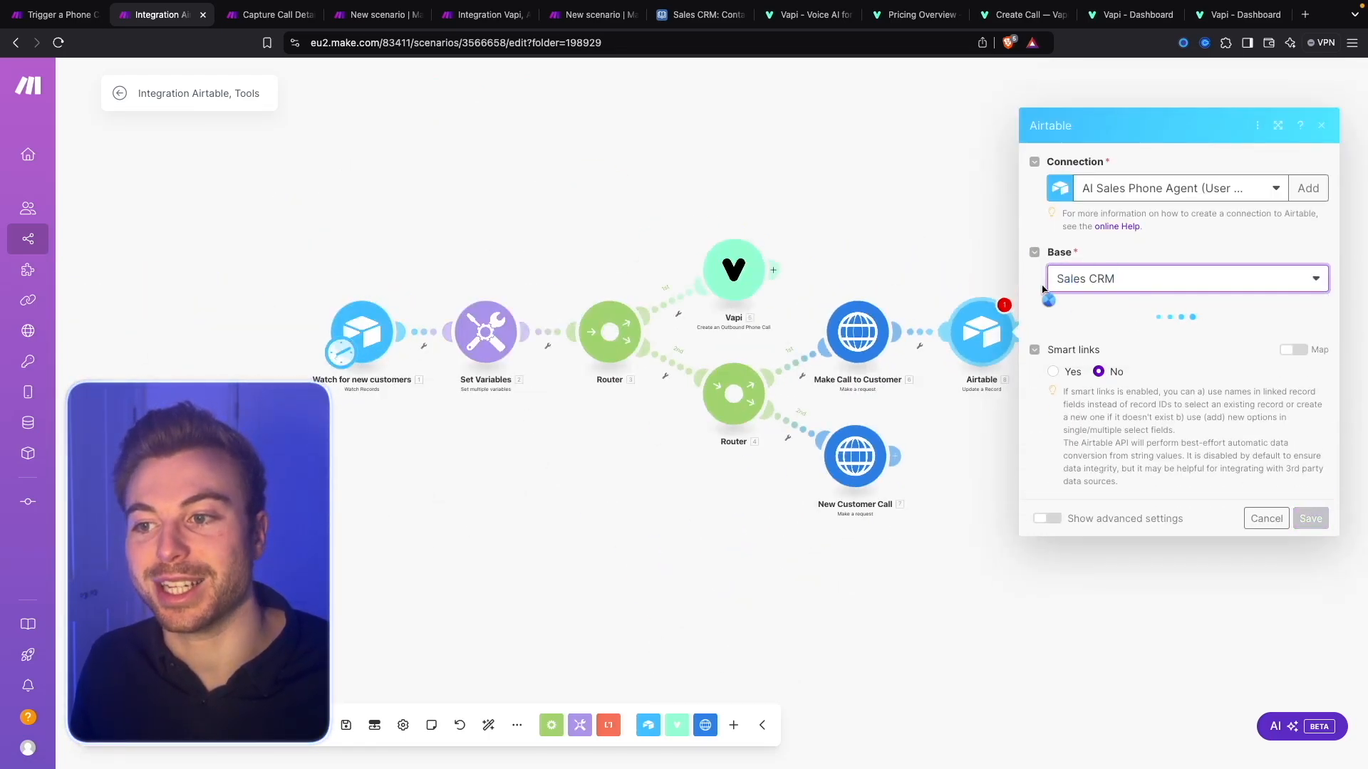
{"action": "left_click", "coordinate": [1139, 330]}
{"action": "left_click", "coordinate": [1115, 381]}
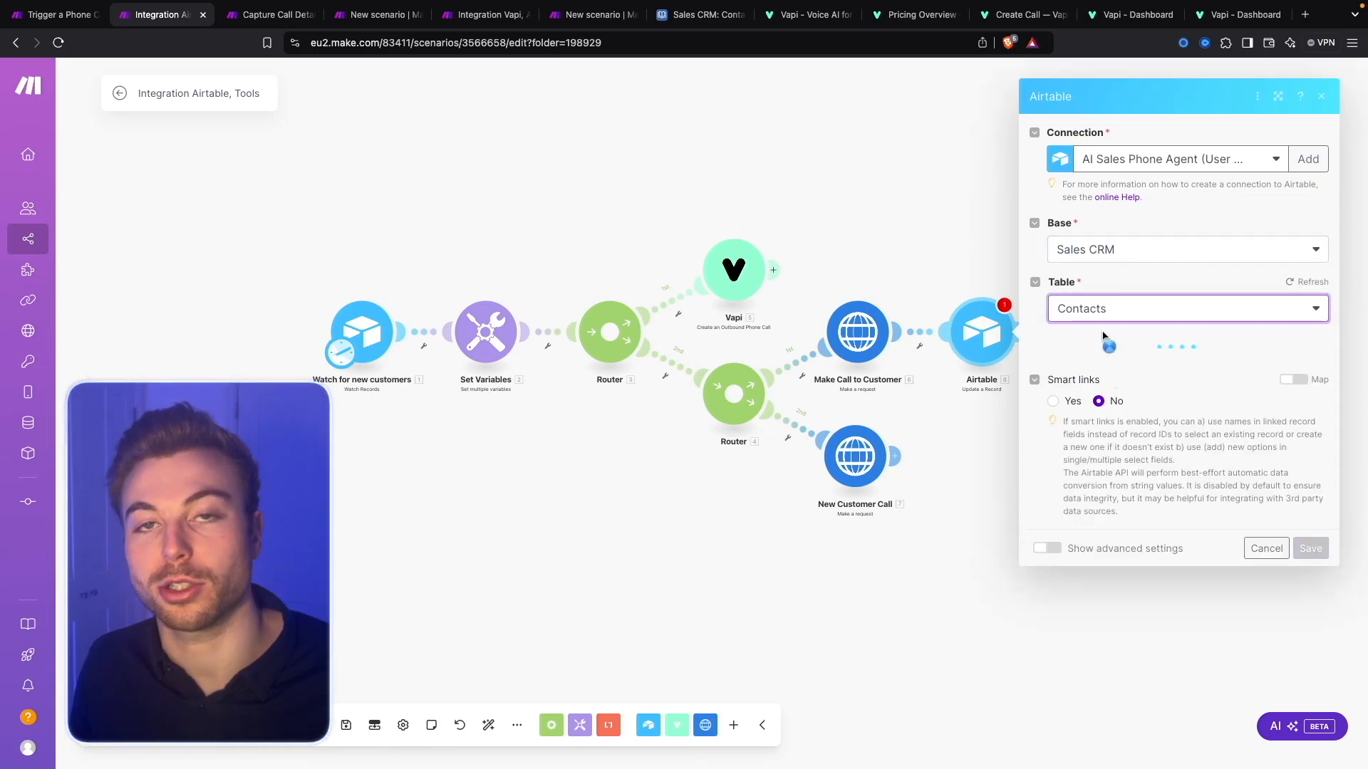
Check the Contacts table in Airtable, return to Make and map the Record ID to the Watch for new customers ID.
{"action": "left_click", "coordinate": [702, 14]}
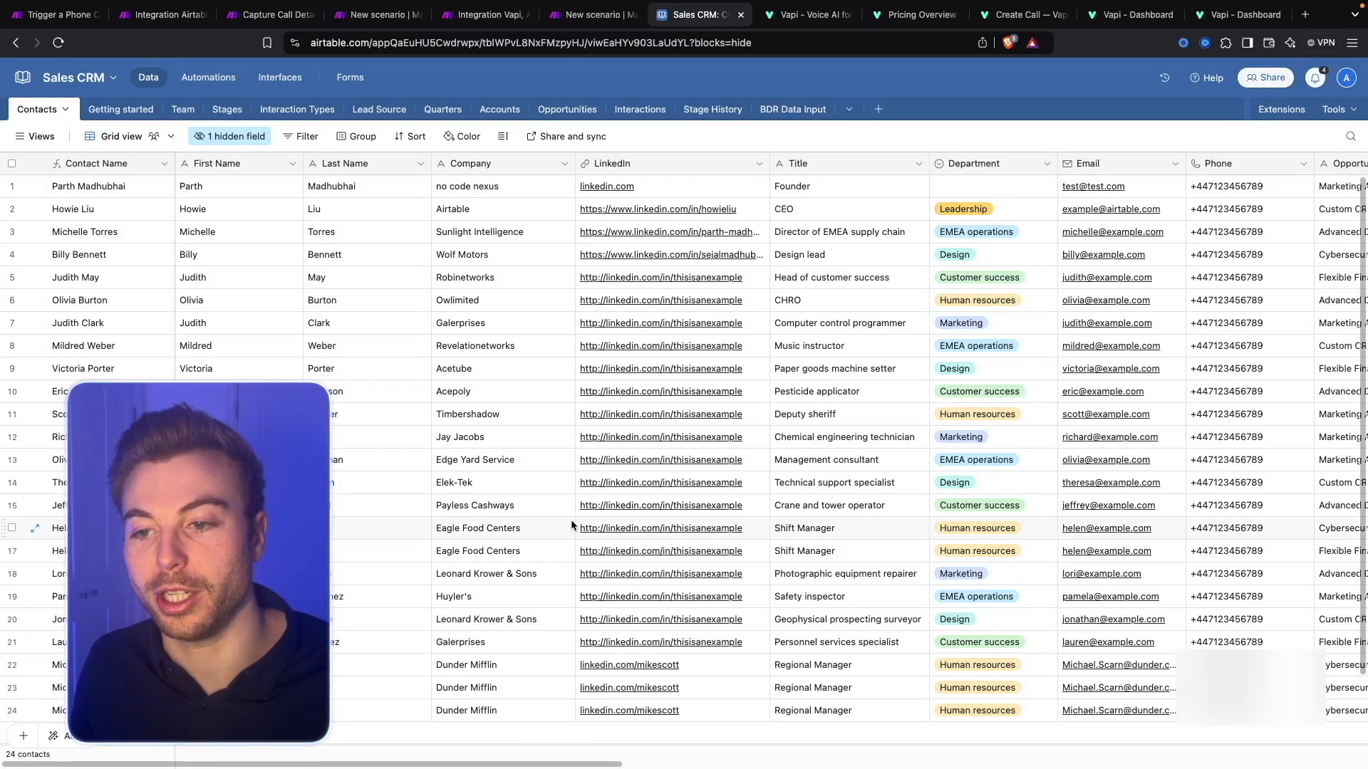
{"action": "left_click", "coordinate": [162, 16]}
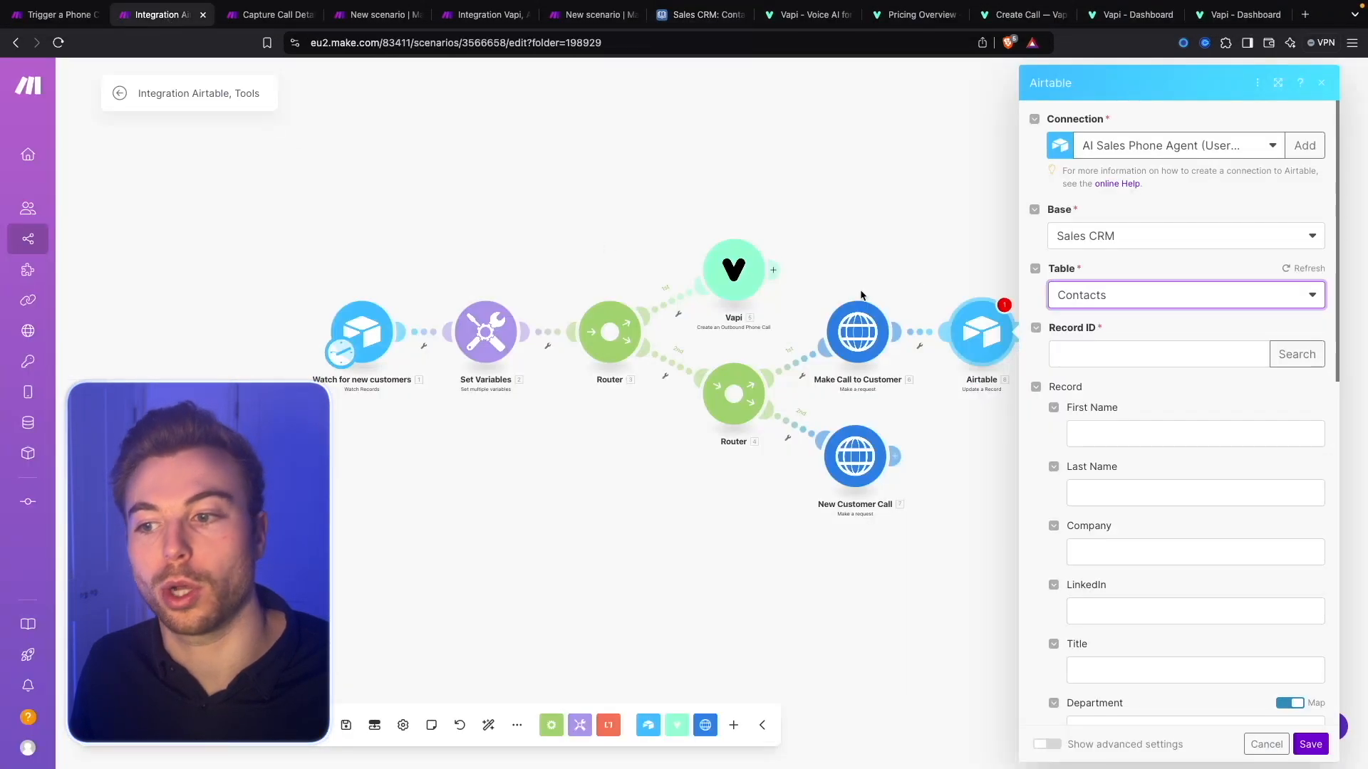
{"action": "left_click", "coordinate": [1153, 352]}
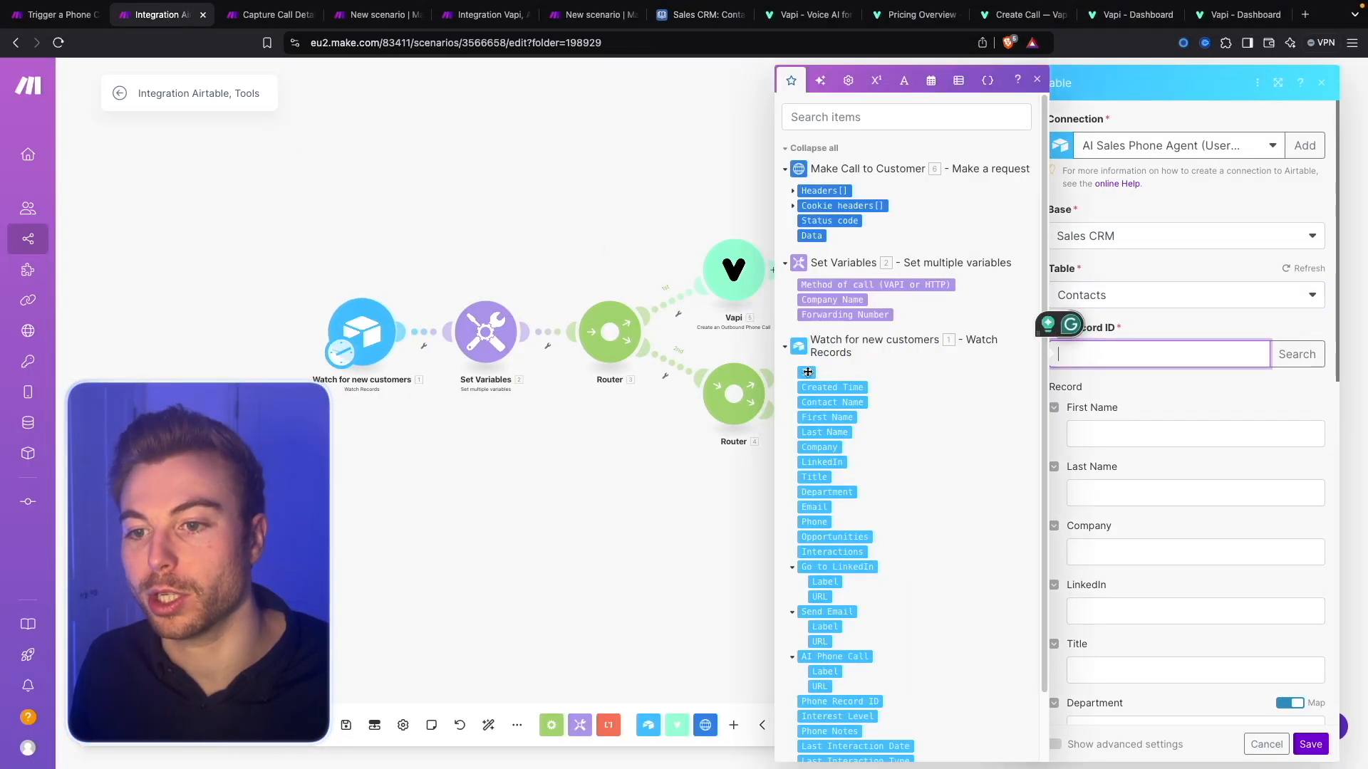
{"action": "left_click", "coordinate": [807, 372]}
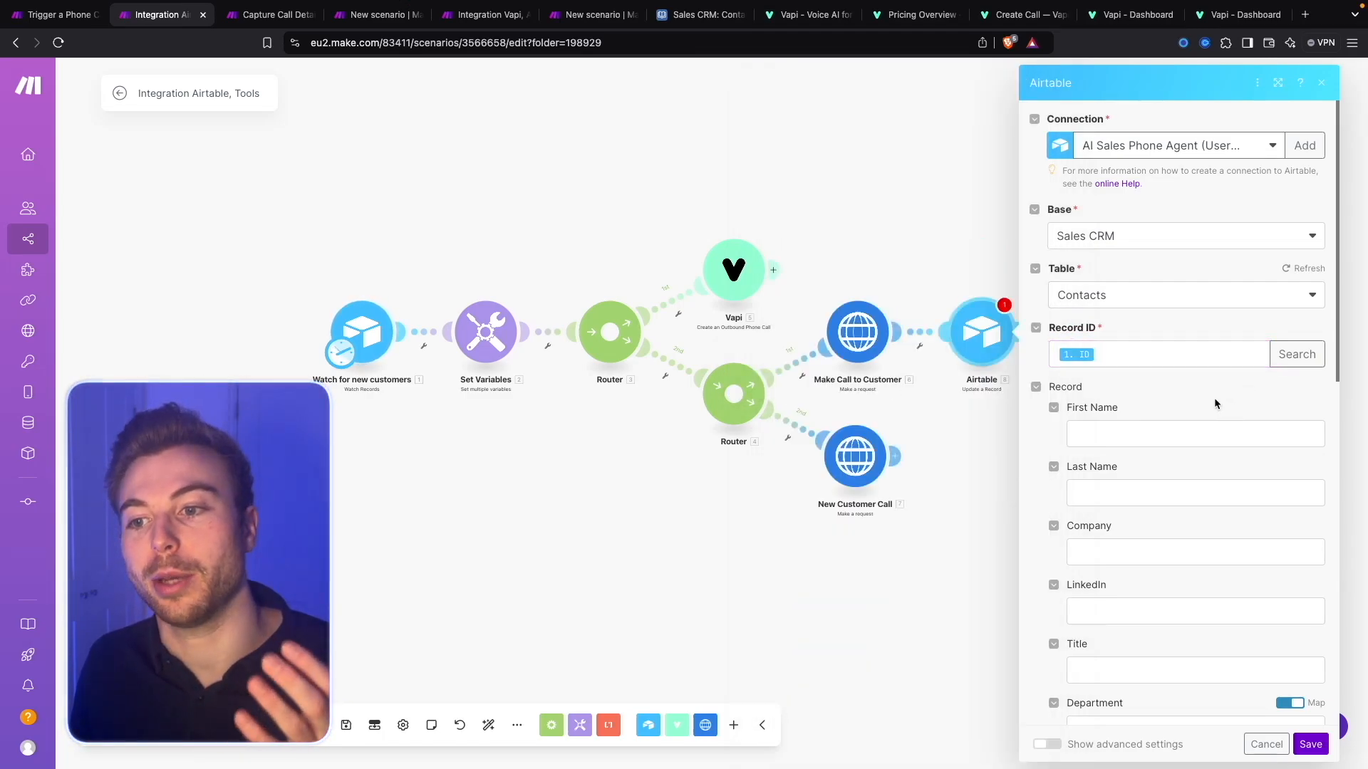
Open the Phone Record ID field for mapping and save the Airtable module settings.
{"action": "scroll", "coordinate": [1214, 403], "scroll_direction": "down", "scroll_amount": 5}
{"action": "scroll", "coordinate": [1187, 493], "scroll_direction": "down", "scroll_amount": 8}
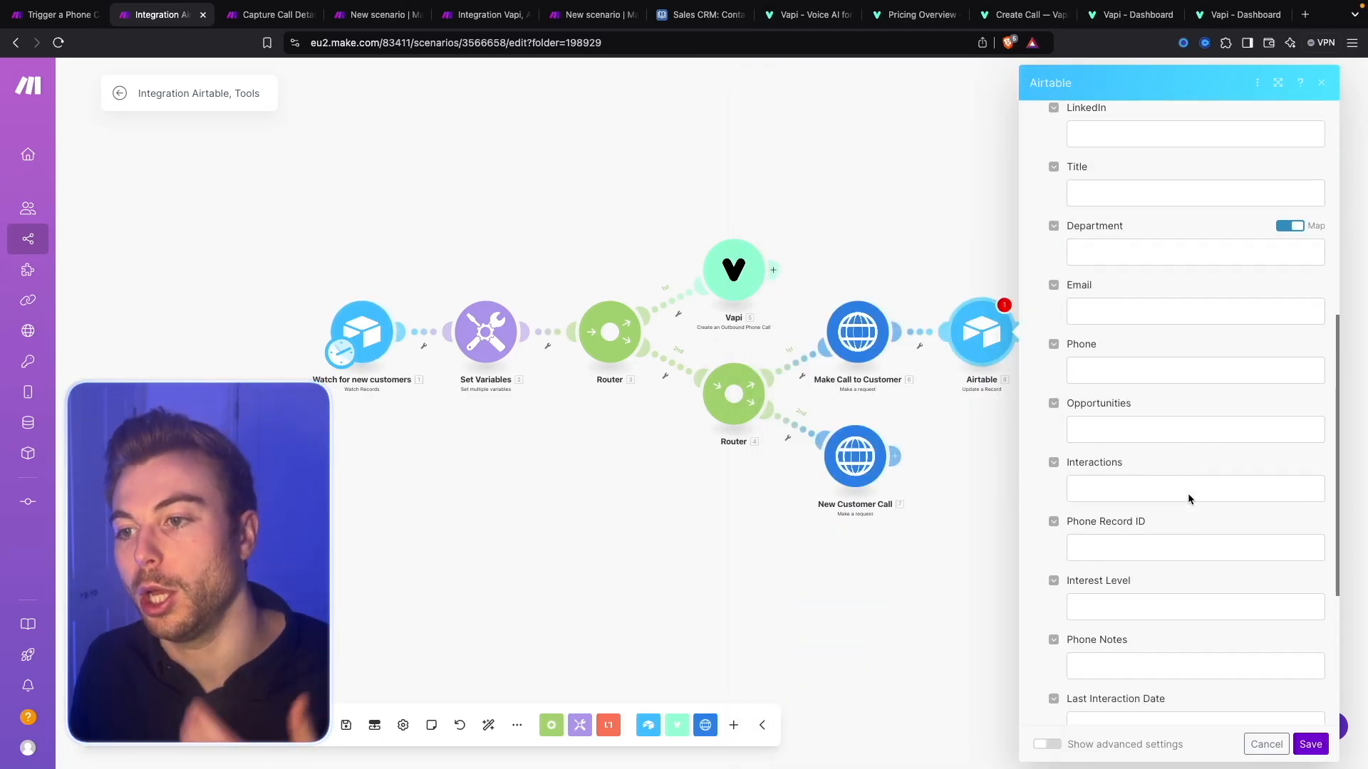
{"action": "scroll", "coordinate": [1187, 493], "scroll_direction": "up", "scroll_amount": 1}
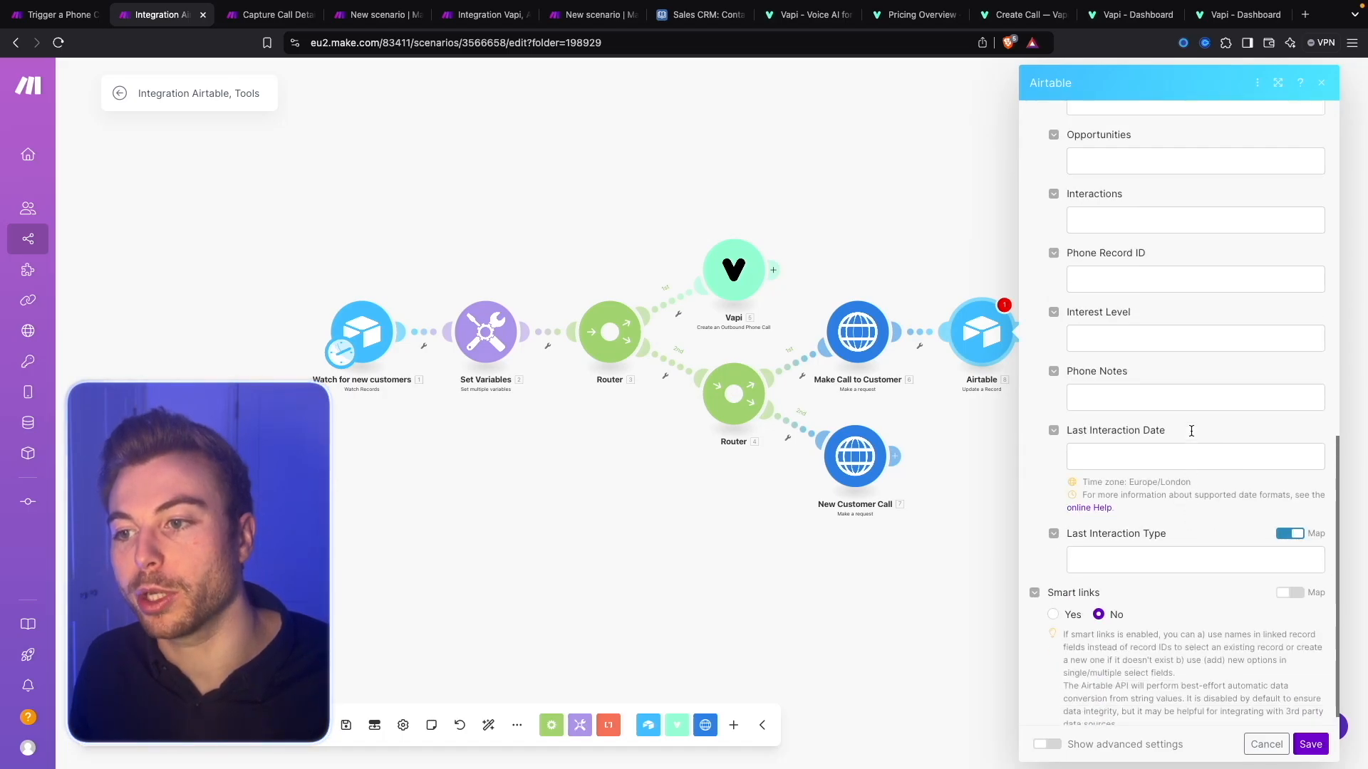
{"action": "left_click_drag", "start_coordinate": [1145, 256], "coordinate": [1053, 255]}
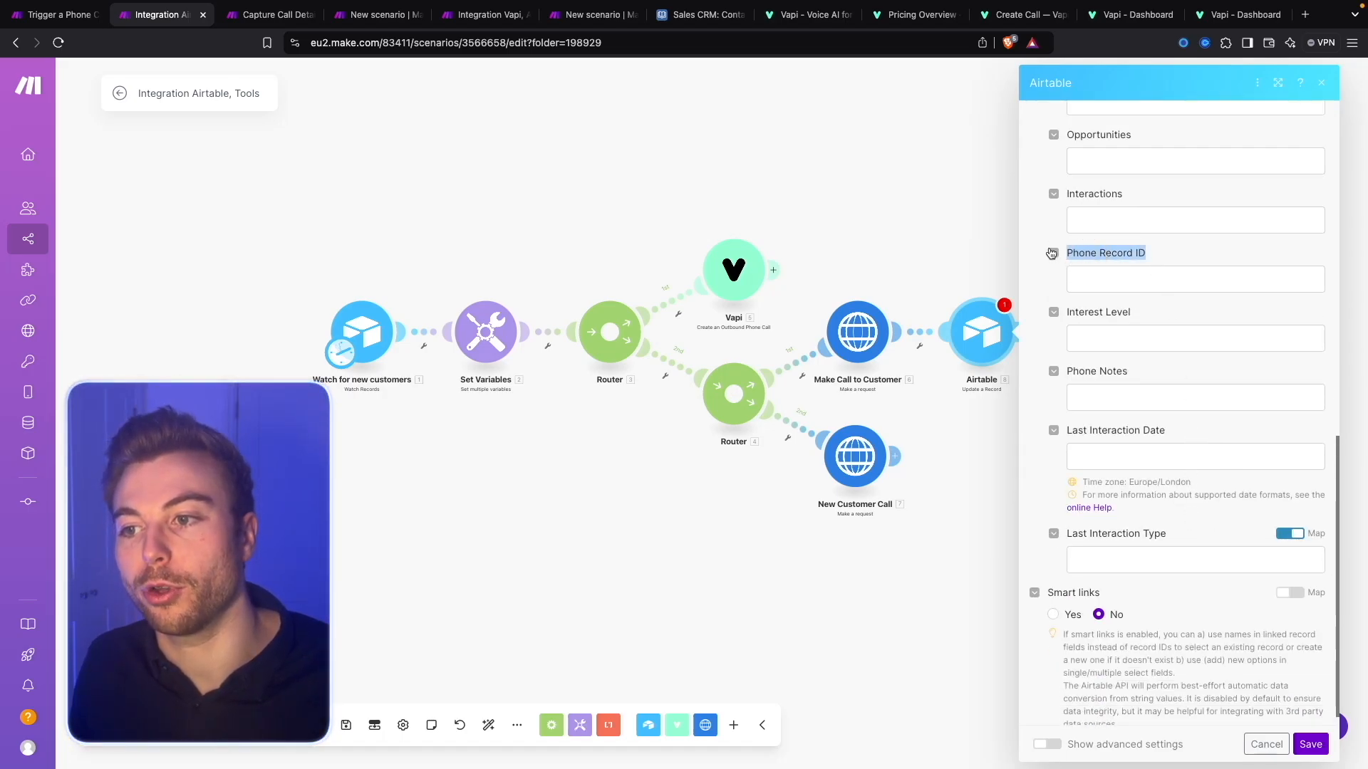
{"action": "left_click", "coordinate": [1140, 283]}
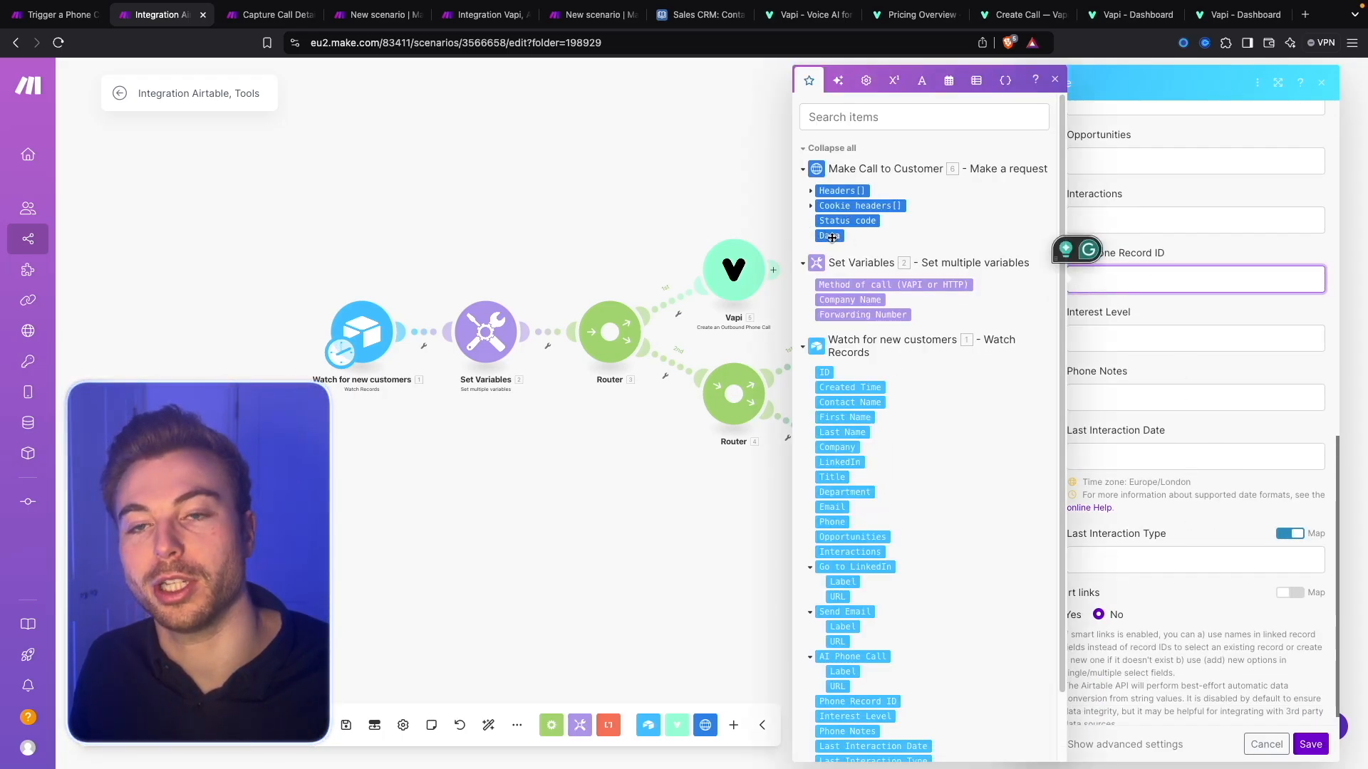
{"action": "left_click", "coordinate": [1315, 751]}
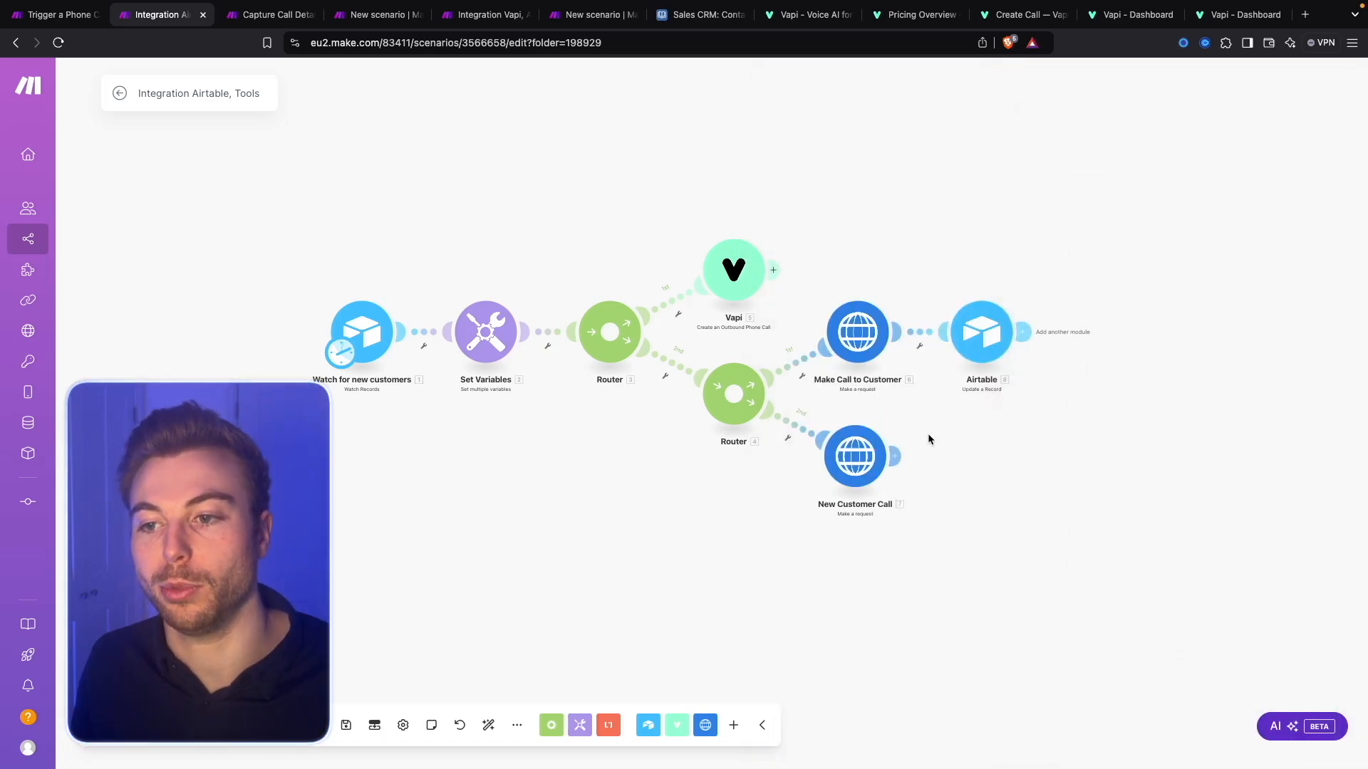
Rename the Airtable module Store Phone Id and attach a copy of it after New Customer Call.
{"action": "right_click", "coordinate": [987, 340]}
{"action": "left_click", "coordinate": [1098, 424]}
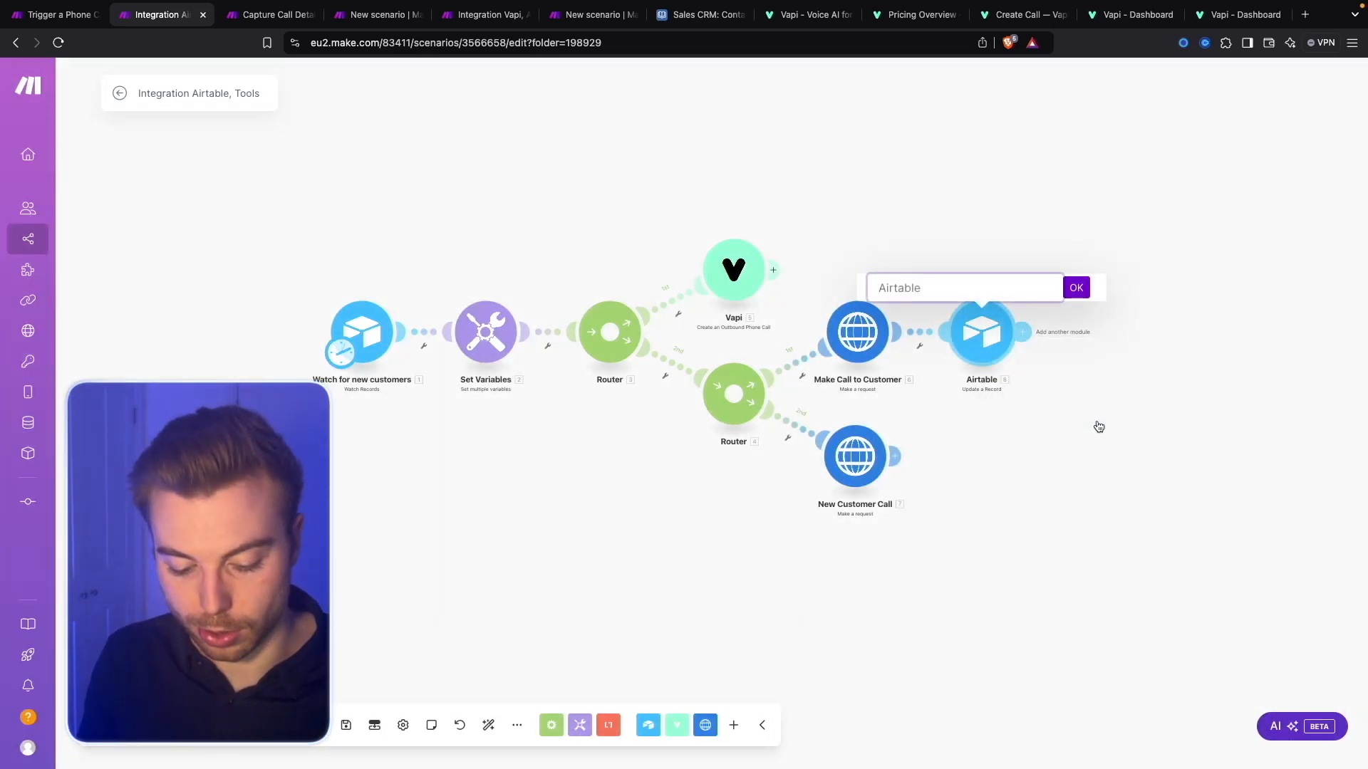
{"action": "mouse_move", "coordinate": [1007, 392]}
{"action": "left_mouse_down"}
{"action": "mouse_move", "coordinate": [997, 491]}
{"action": "mouse_move", "coordinate": [971, 489]}
{"action": "left_mouse_up"}
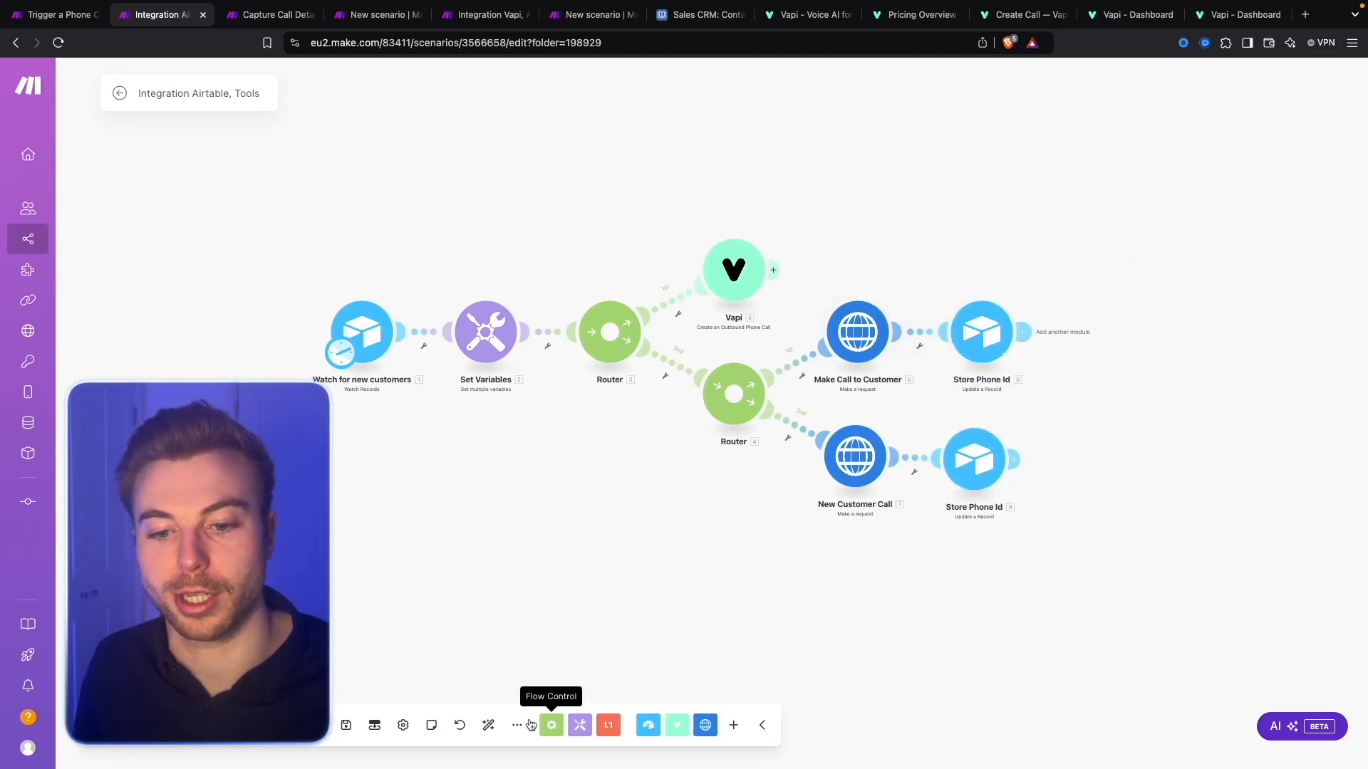
Save the scenario and auto-align its modules.
{"action": "left_click", "coordinate": [374, 725]}
{"action": "left_click", "coordinate": [346, 725]}
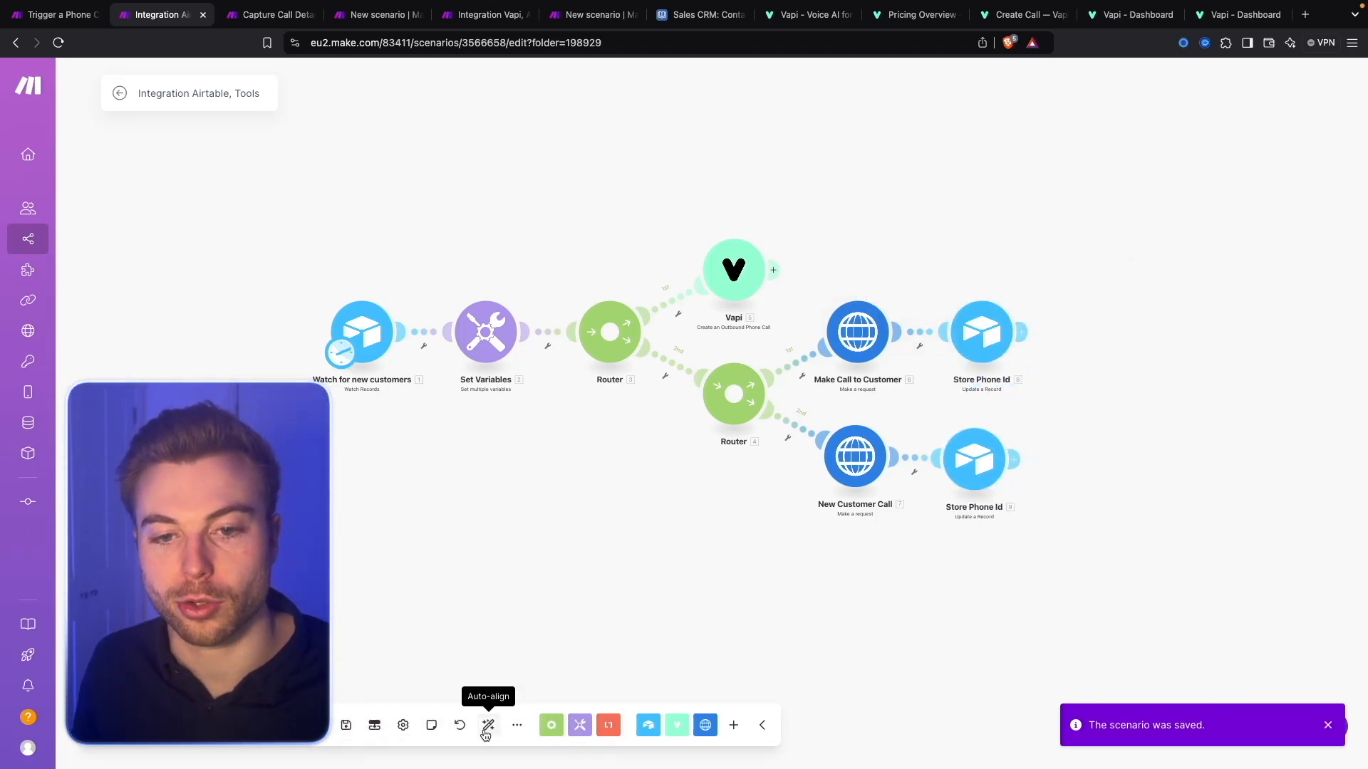
{"action": "left_click", "coordinate": [486, 726]}
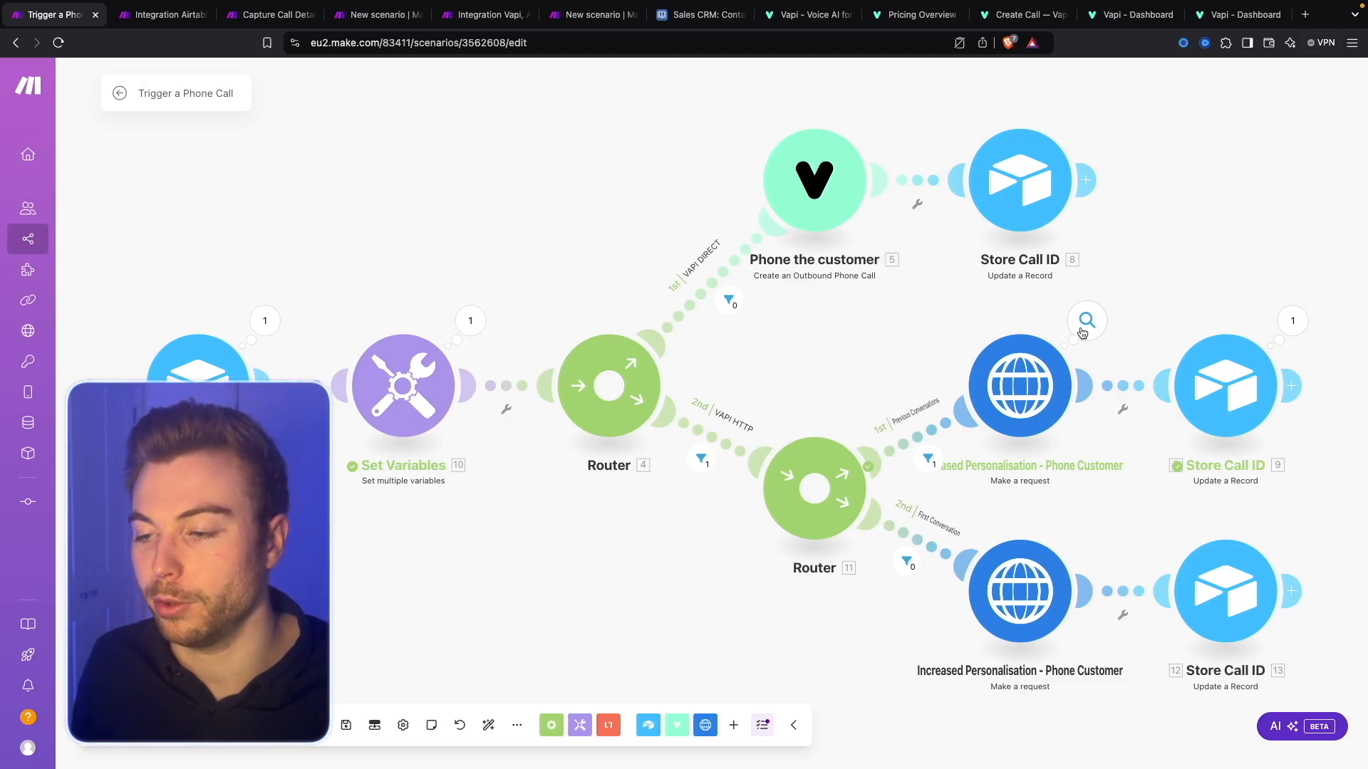
In the Trigger a Phone Call scenario, view the settings of the Store Call ID module on the previous conversations route and close them.
{"action": "left_click", "coordinate": [1210, 383]}
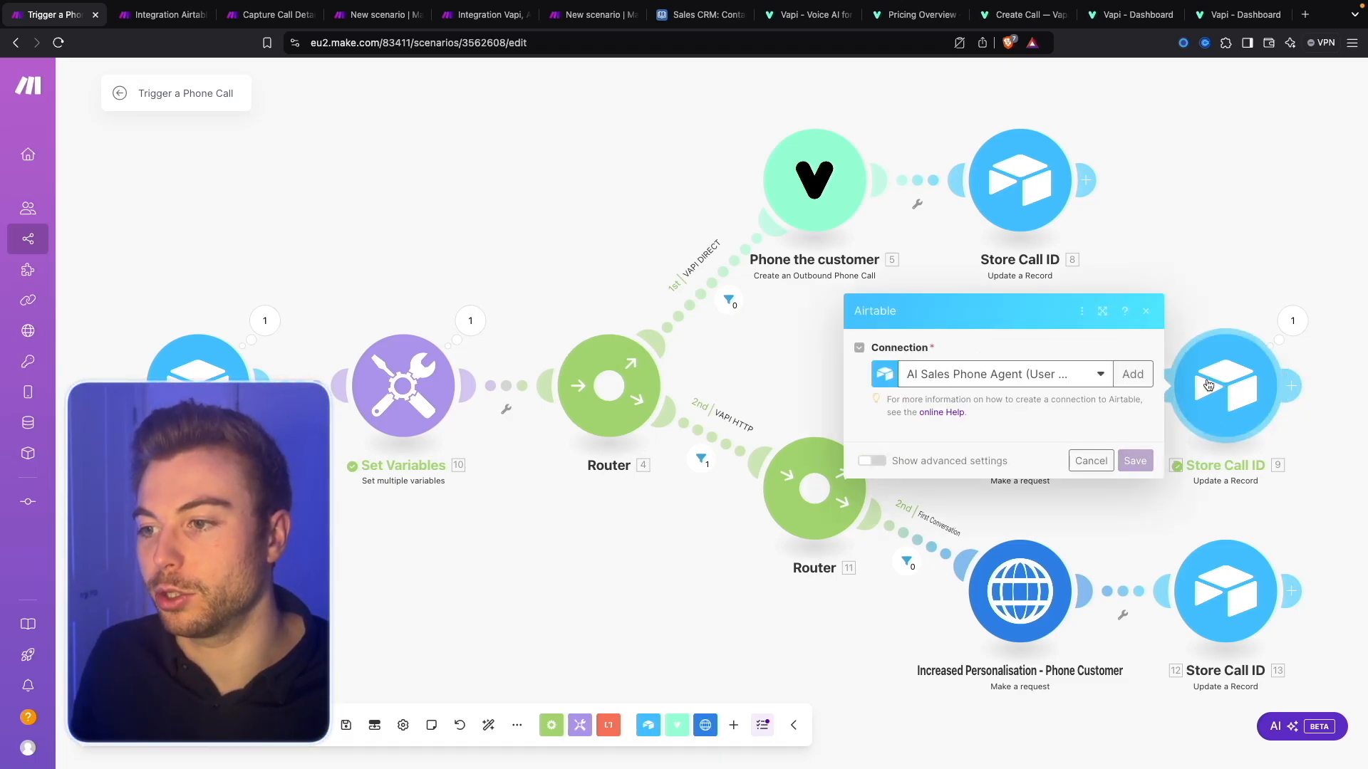
{"action": "left_click", "coordinate": [1266, 284]}
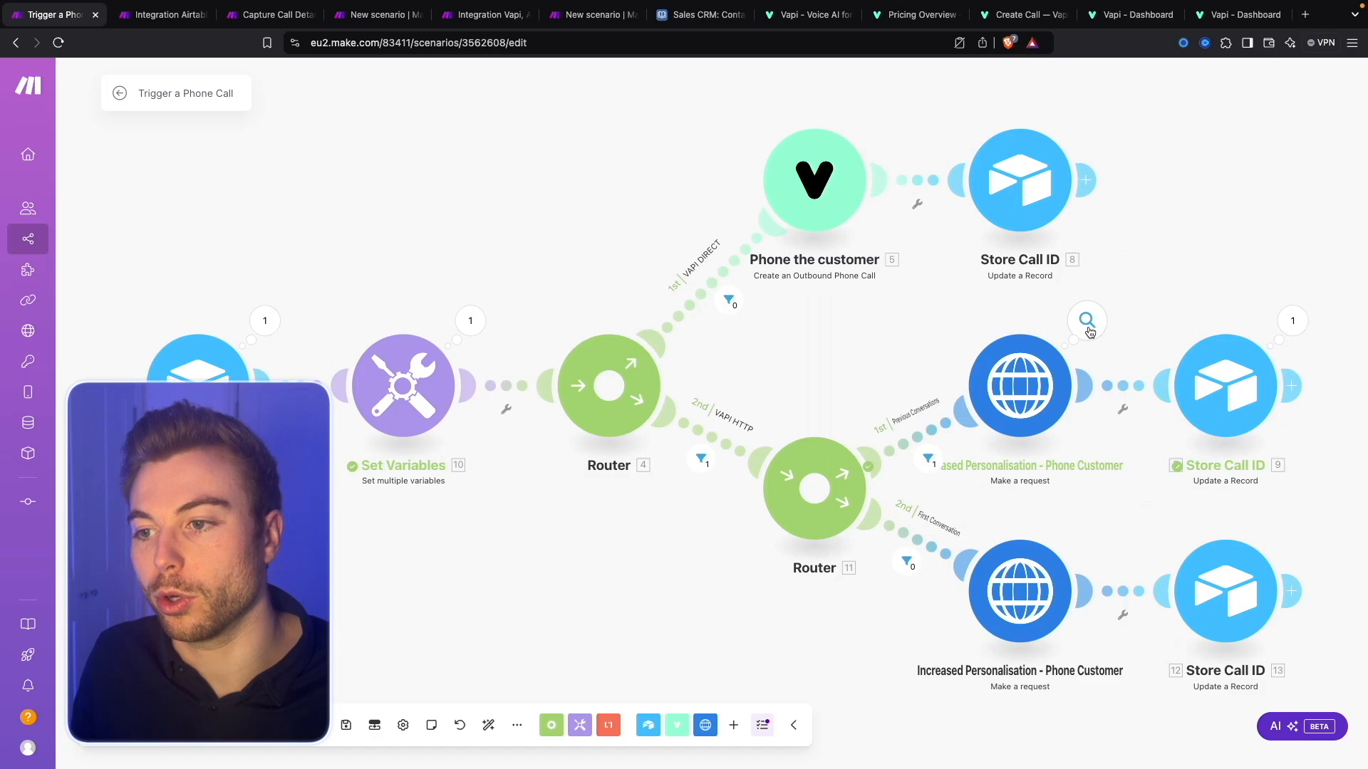
Inspect the output data of the HTTP call request on the previous conversations route and close it.
{"action": "left_click", "coordinate": [1087, 321]}
{"action": "left_click", "coordinate": [824, 567]}
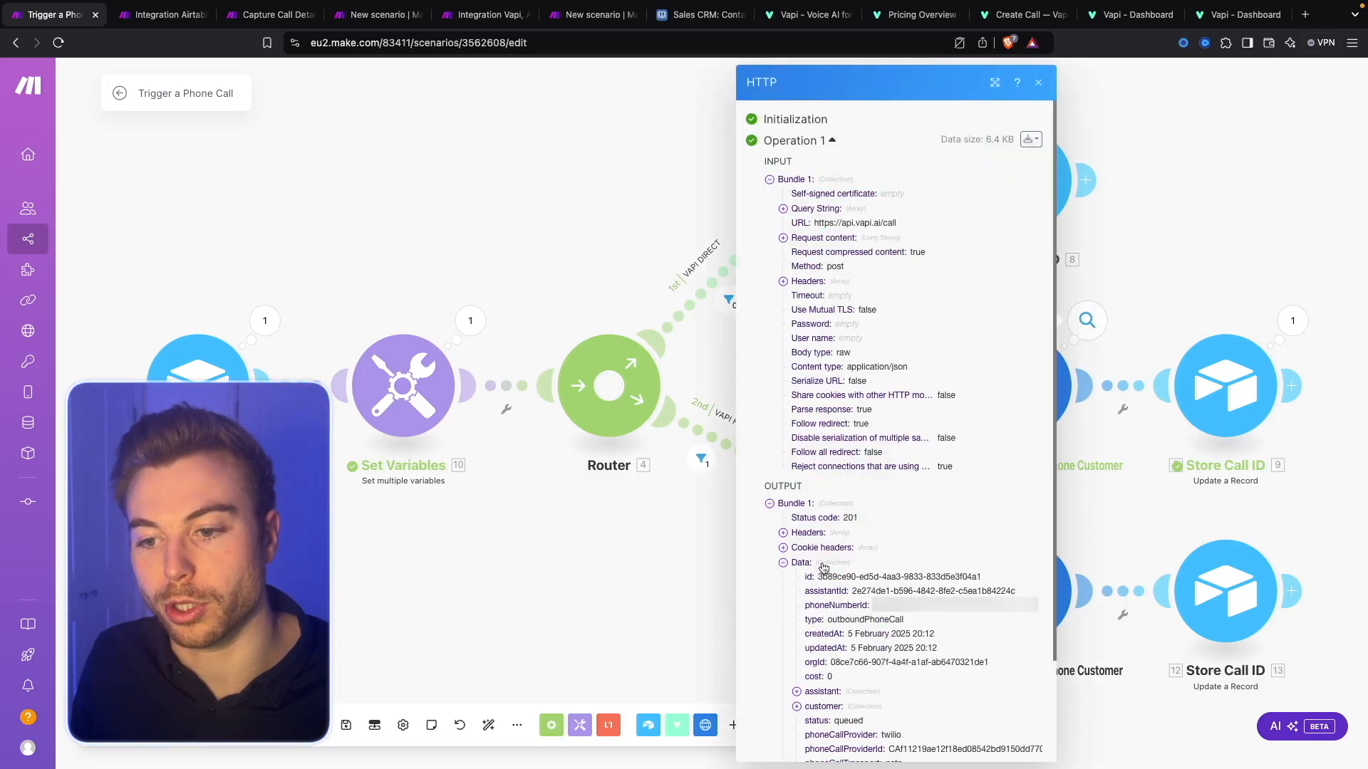
{"action": "left_click", "coordinate": [1245, 213]}
In the previous conversations route's Store Call ID module, remap Phone Record ID to the HTTP response's data id, then save the module and scenario.
{"action": "left_click", "coordinate": [1238, 415]}
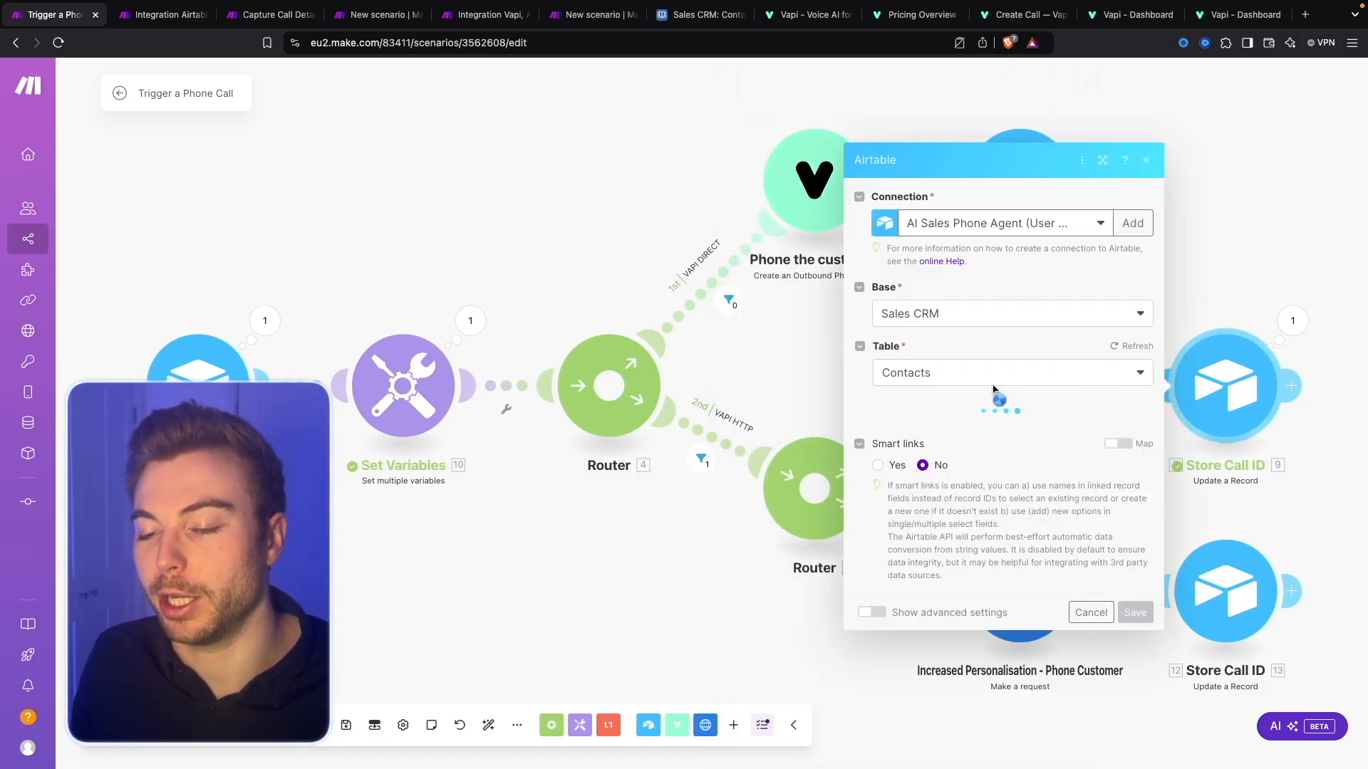
{"action": "left_click", "coordinate": [1001, 504]}
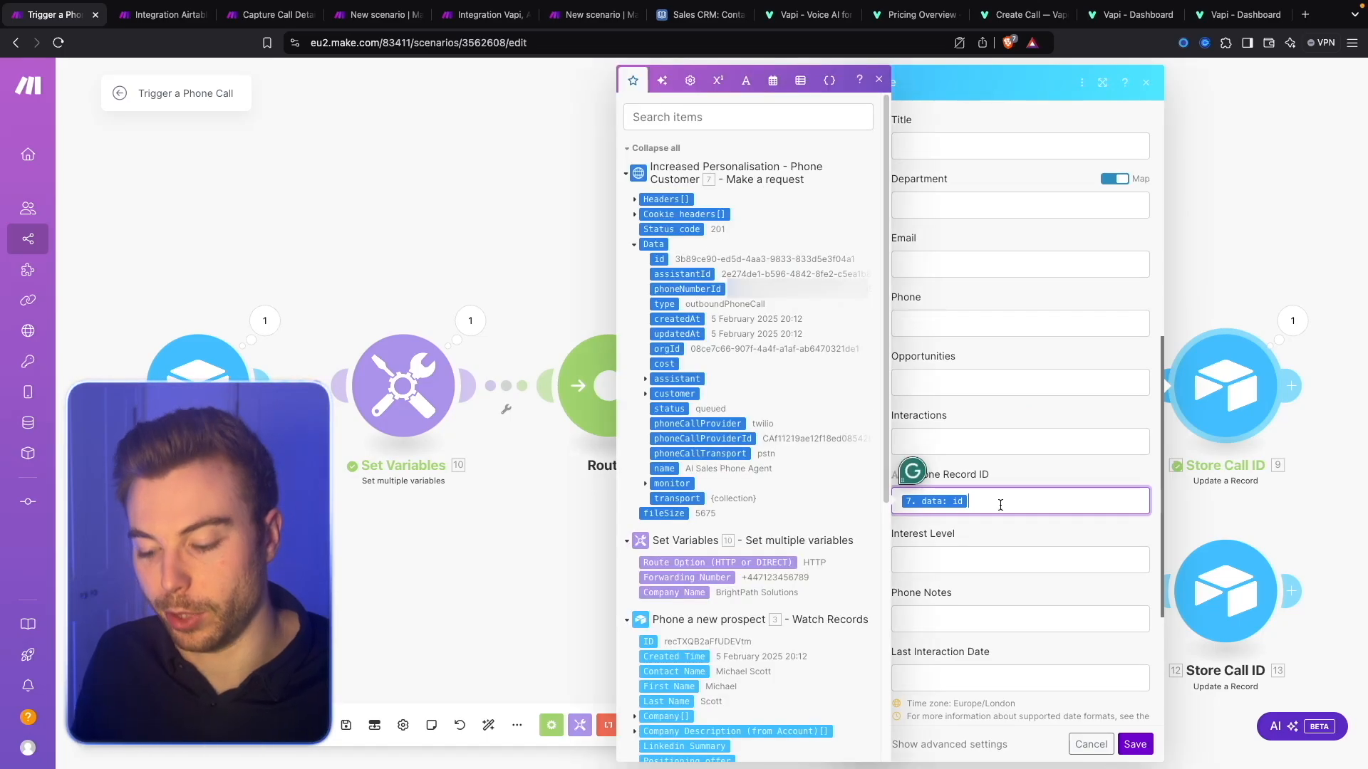
{"action": "key", "text": "BackSpace"}
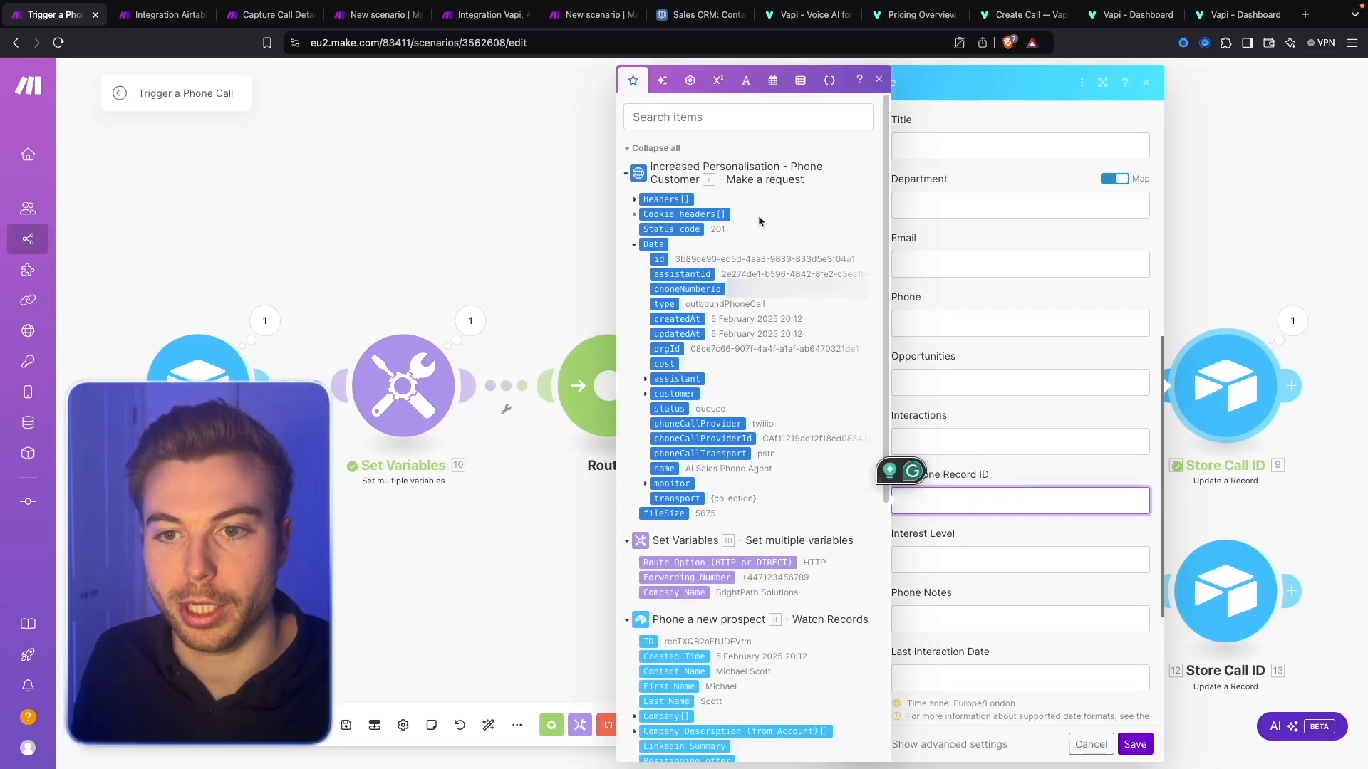
{"action": "left_click", "coordinate": [656, 262]}
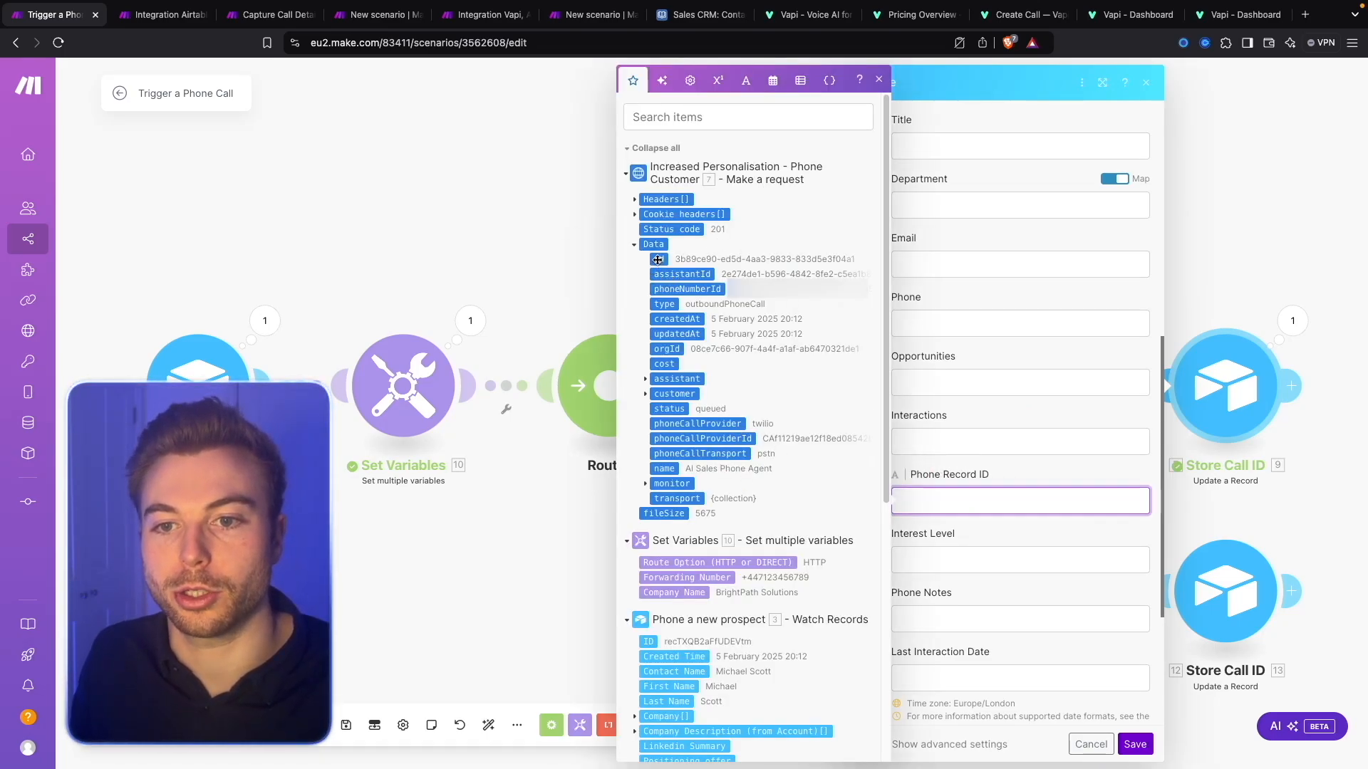
{"action": "left_click", "coordinate": [1132, 744]}
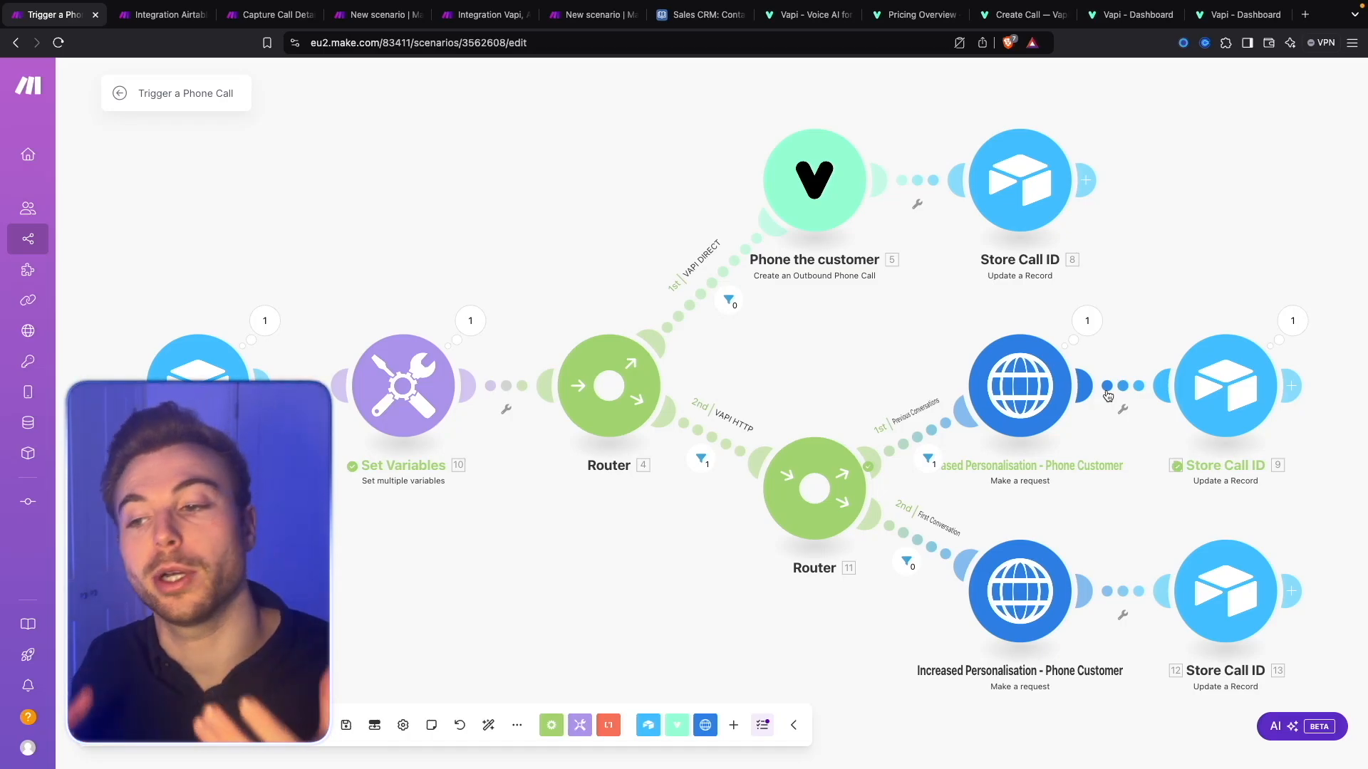
{"action": "left_click", "coordinate": [346, 725]}
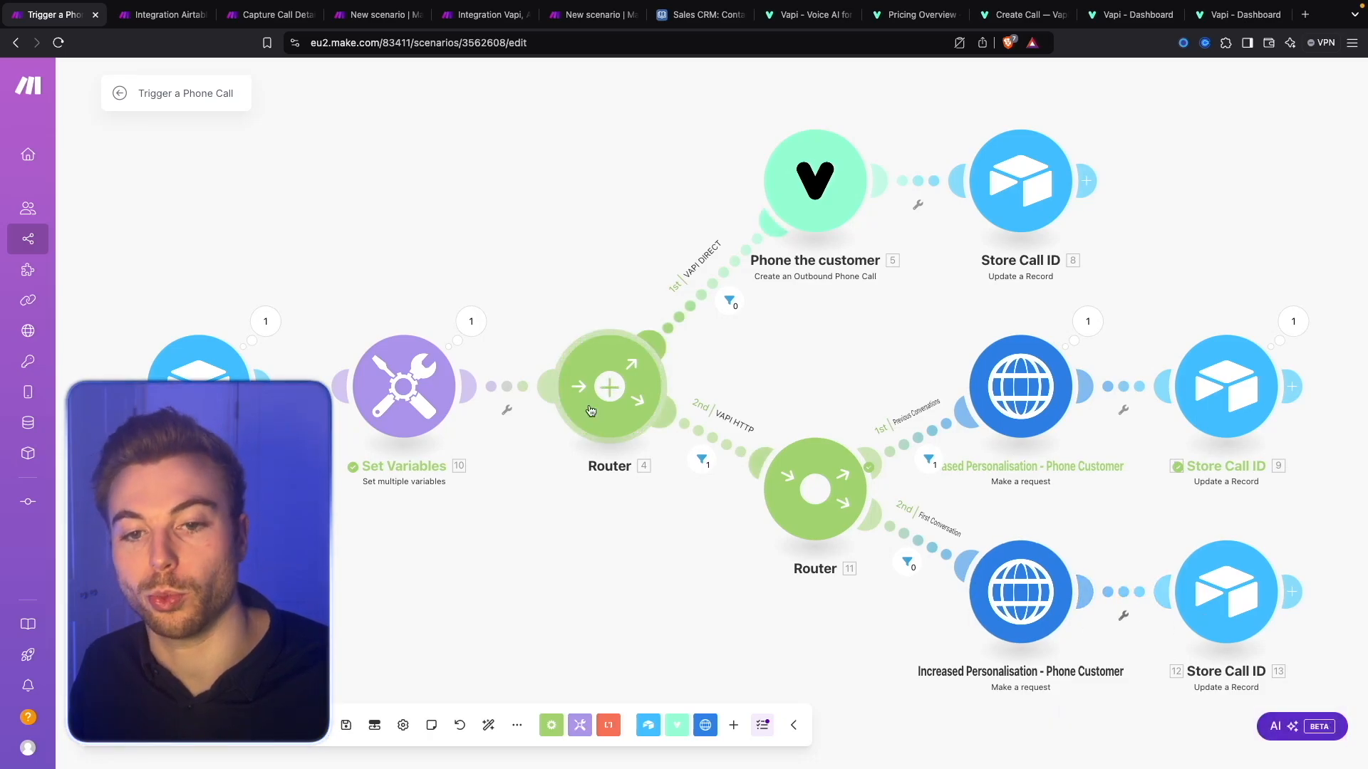
In the Integration Airtable, Tools scenario, set the Existing Customer filter to pass when Opportunities exists, and save it.
{"action": "key", "text": "ctrl+Tab"}
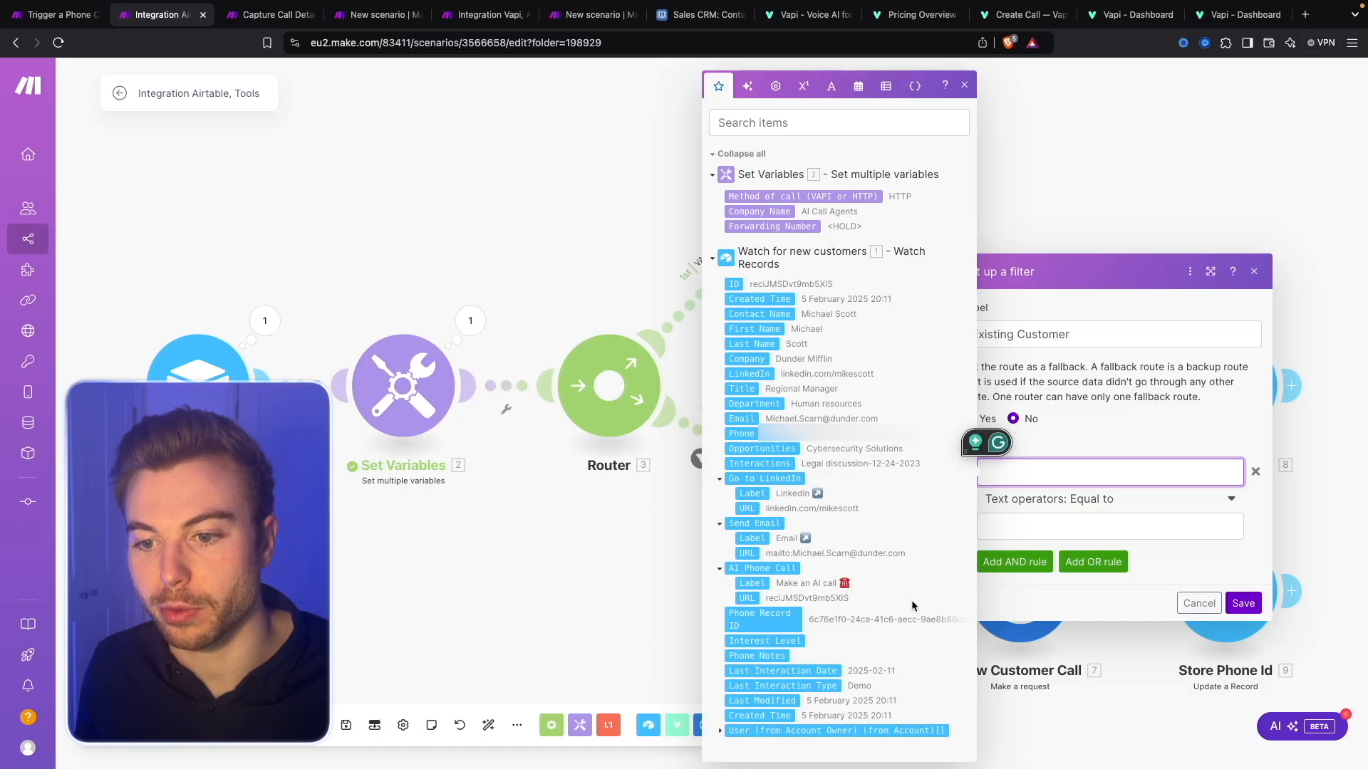
{"action": "left_click", "coordinate": [784, 447]}
{"action": "left_click", "coordinate": [1065, 501]}
{"action": "left_click", "coordinate": [1026, 562]}
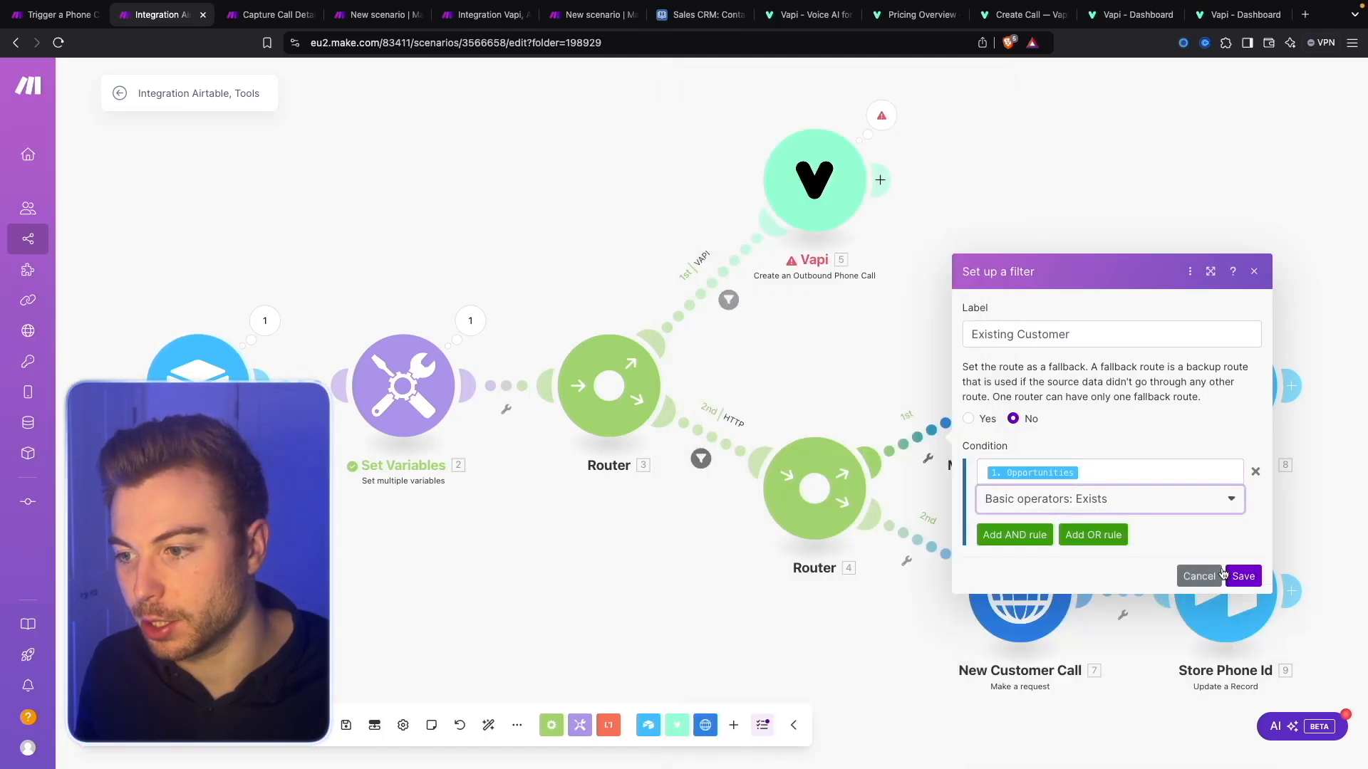
{"action": "left_click", "coordinate": [1238, 576]}
Add a filter labelled New Customer on the second router's other route, with the condition that Opportunities does not exist, and save it.
{"action": "left_click", "coordinate": [908, 537]}
{"action": "left_click", "coordinate": [1038, 434]}
{"action": "type", "text": "New Customer"}
{"action": "left_click", "coordinate": [1069, 575]}
{"action": "left_click", "coordinate": [743, 446]}
{"action": "left_click", "coordinate": [1047, 601]}
{"action": "left_click", "coordinate": [1038, 525]}
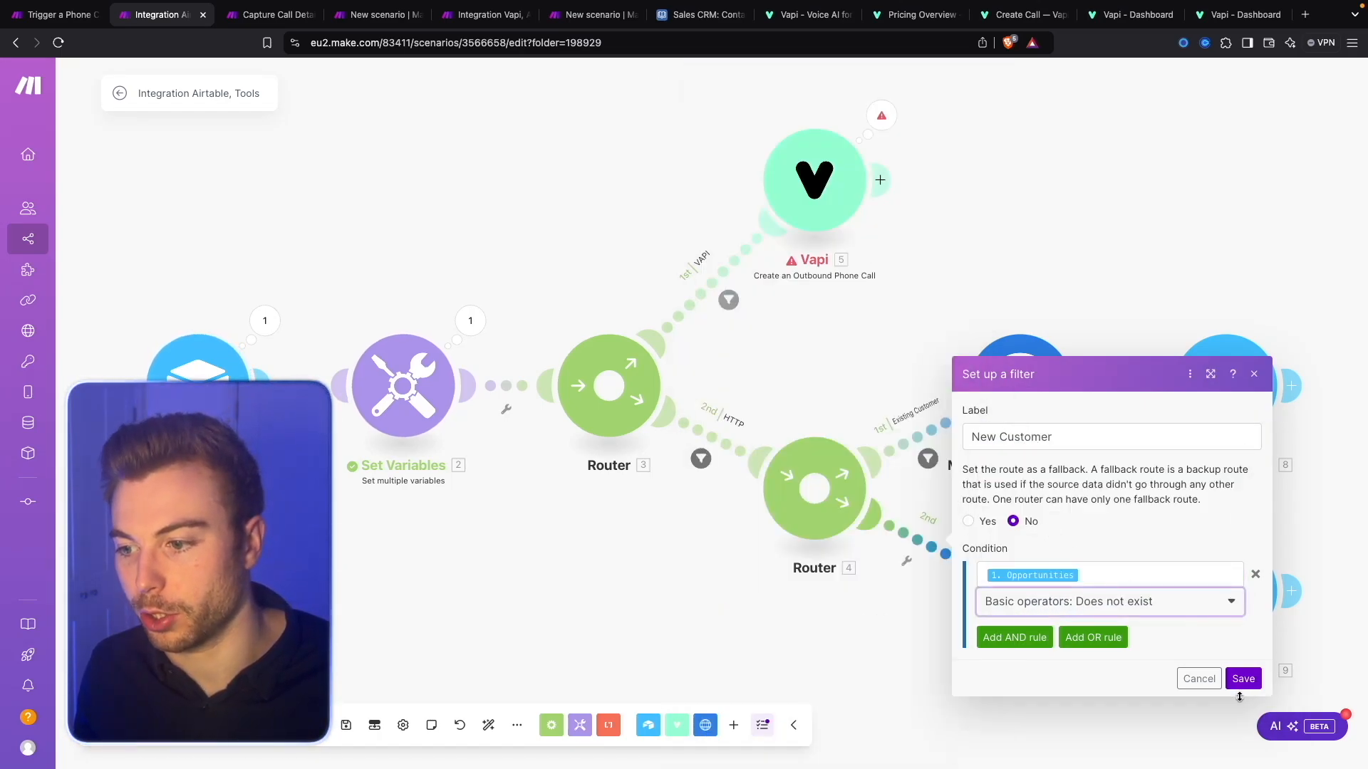
{"action": "left_click", "coordinate": [1242, 678]}
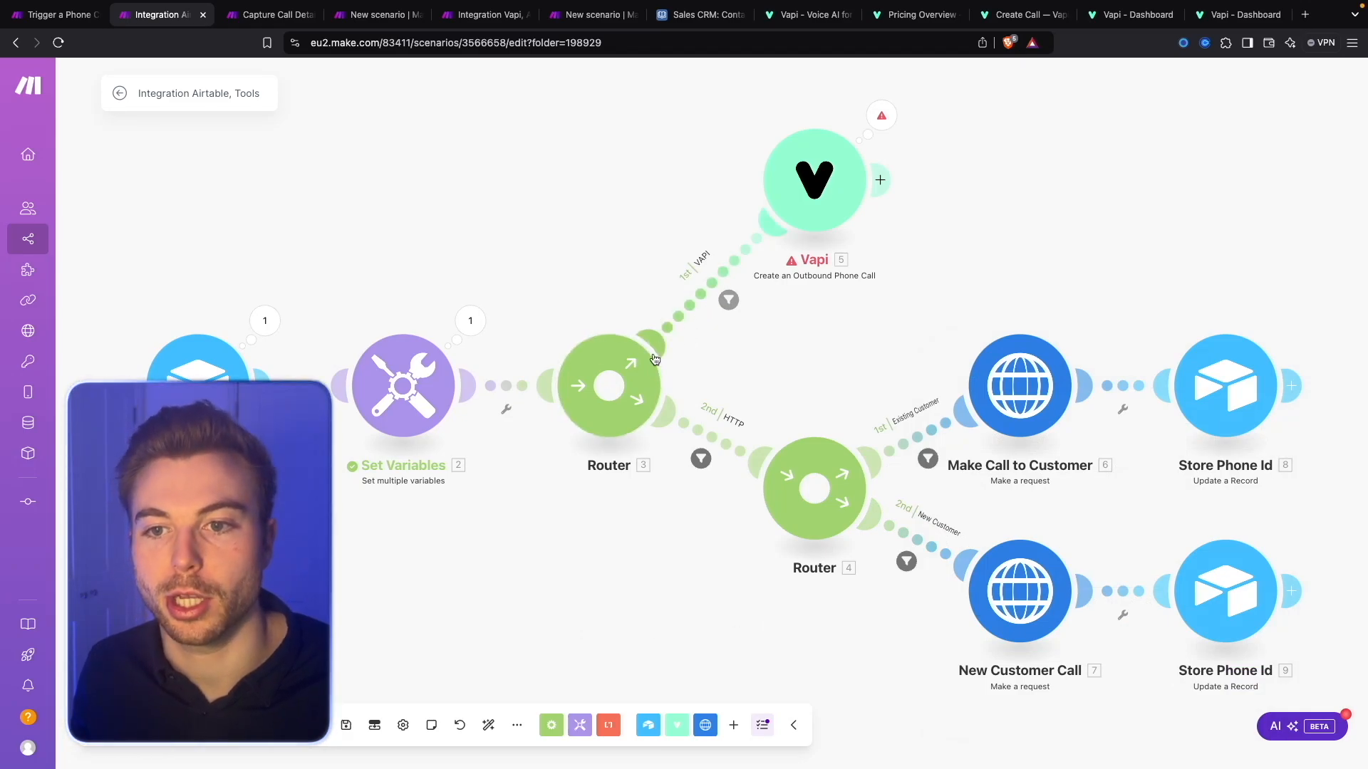
Review the filter conditions on the VAPI and HTTP routes of the first router.
{"action": "left_click", "coordinate": [724, 299]}
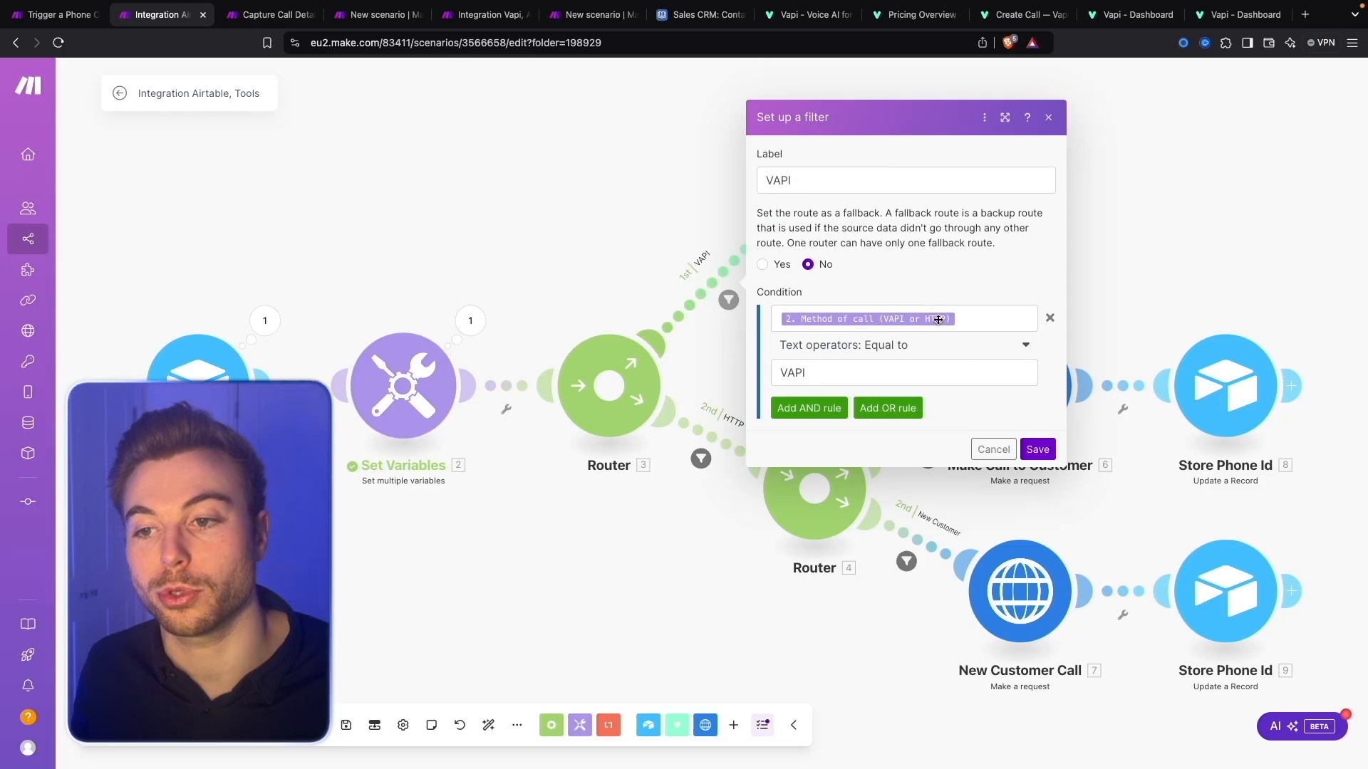
{"action": "left_click", "coordinate": [601, 264]}
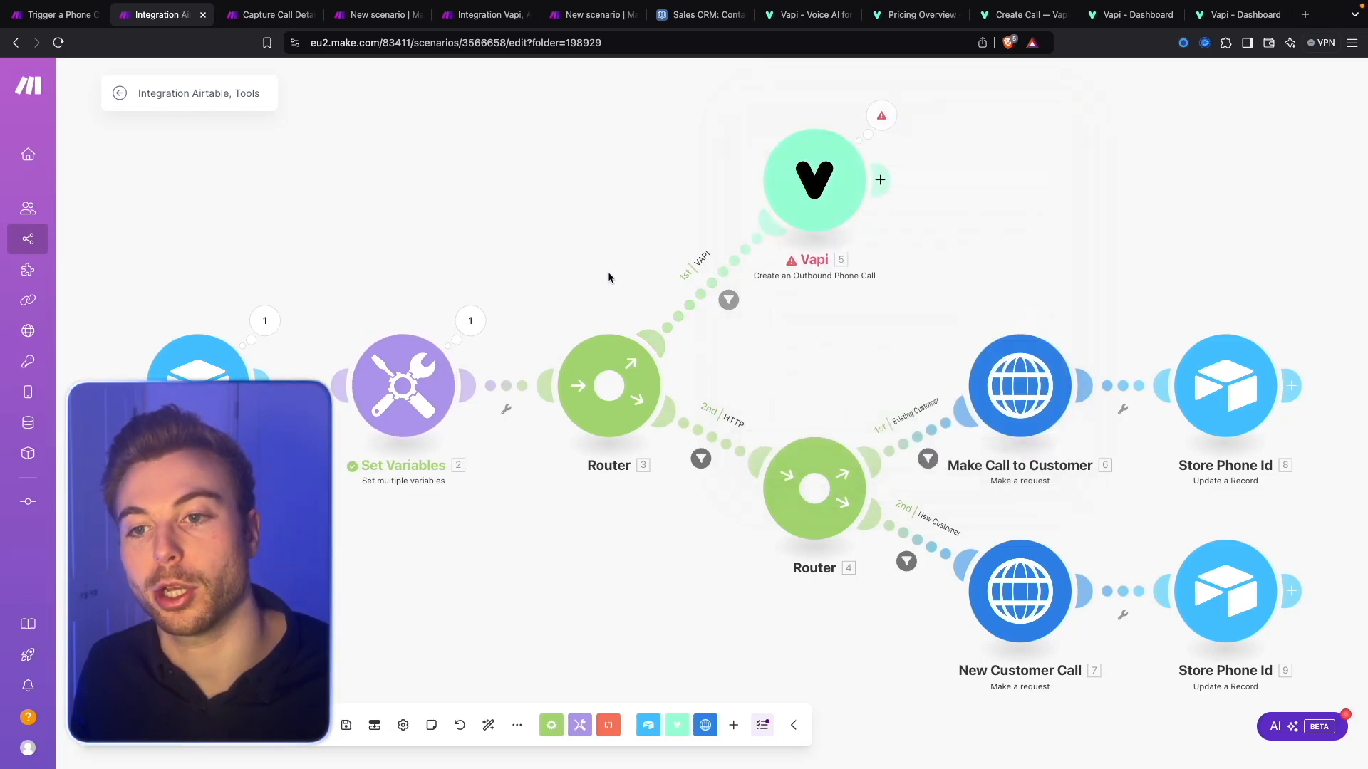
{"action": "left_click", "coordinate": [701, 459]}
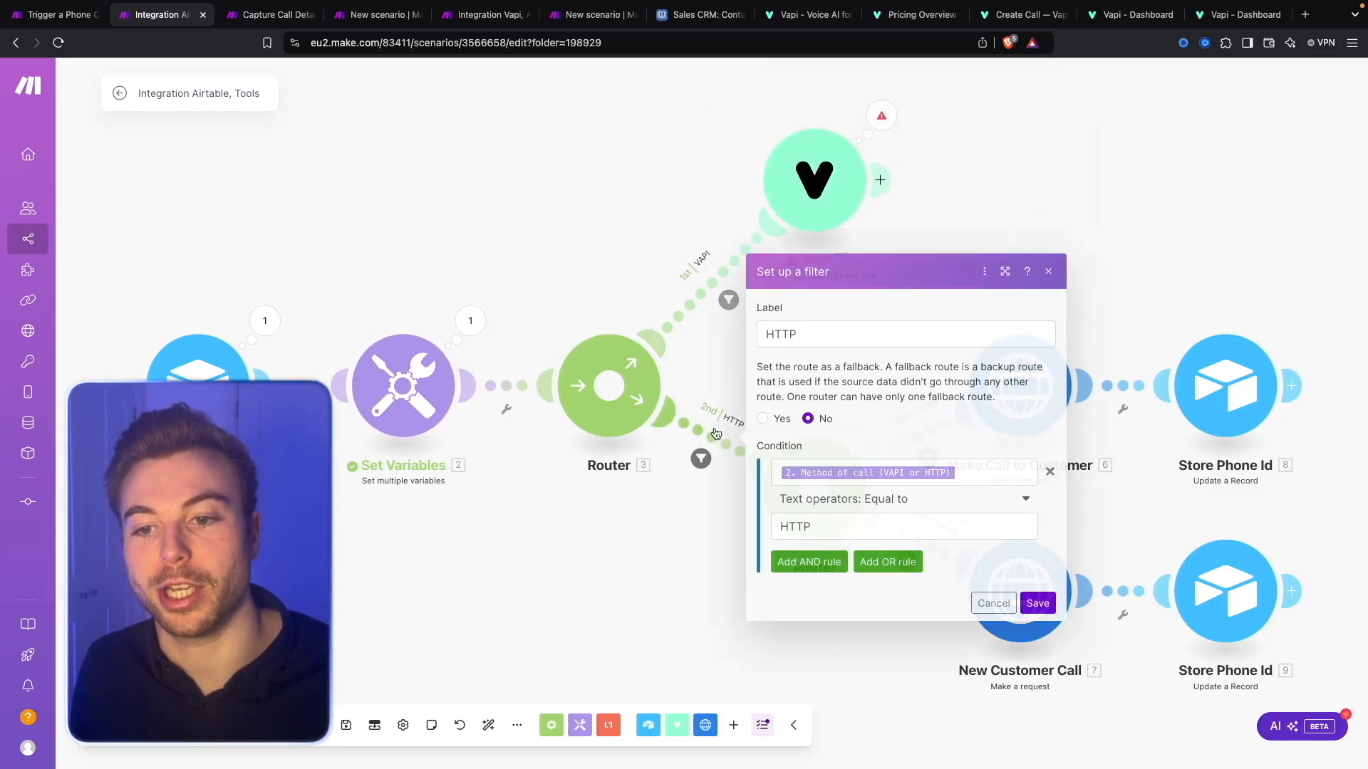
{"action": "left_click", "coordinate": [721, 322]}
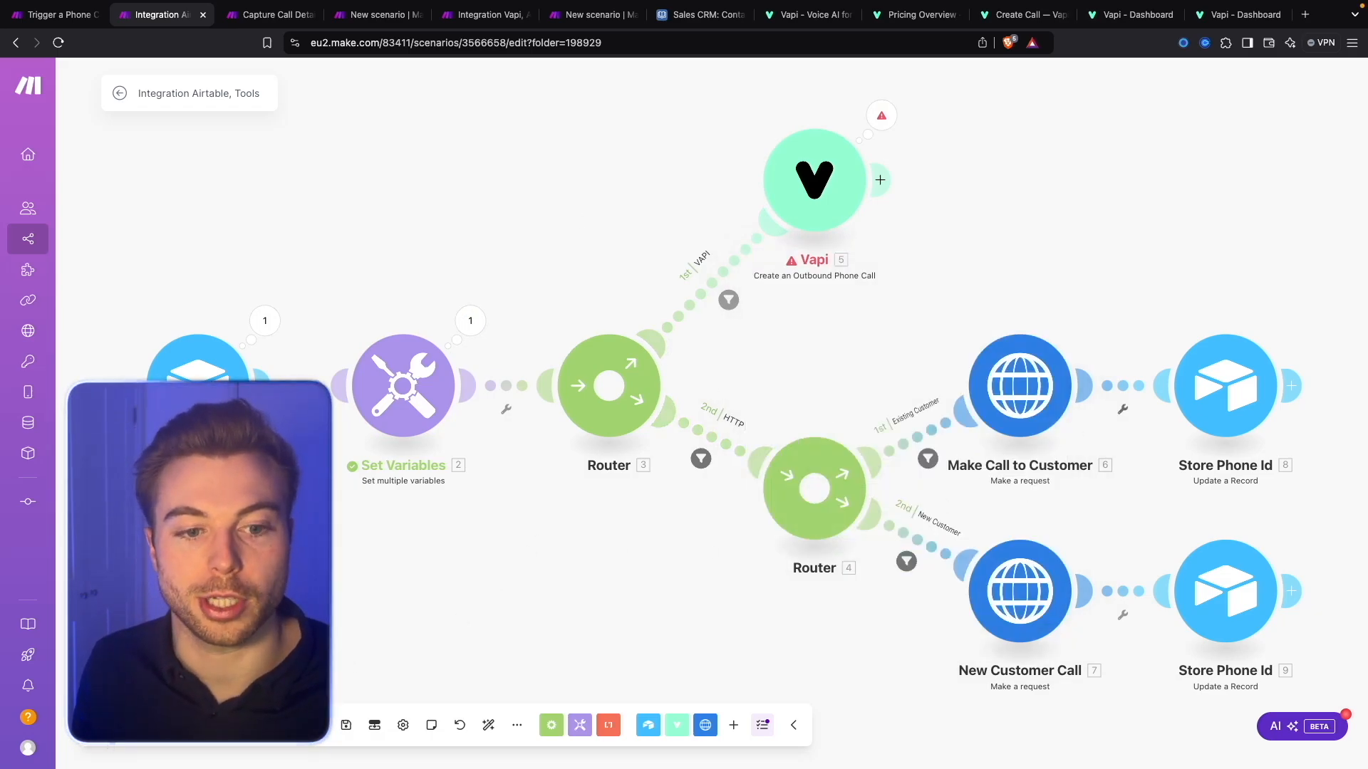
In the Trigger a Phone Call scenario, check the Phone Record ID mapping of the first conversation route's Store Call ID module, then save.
{"action": "key", "text": "ctrl+shift+Tab"}
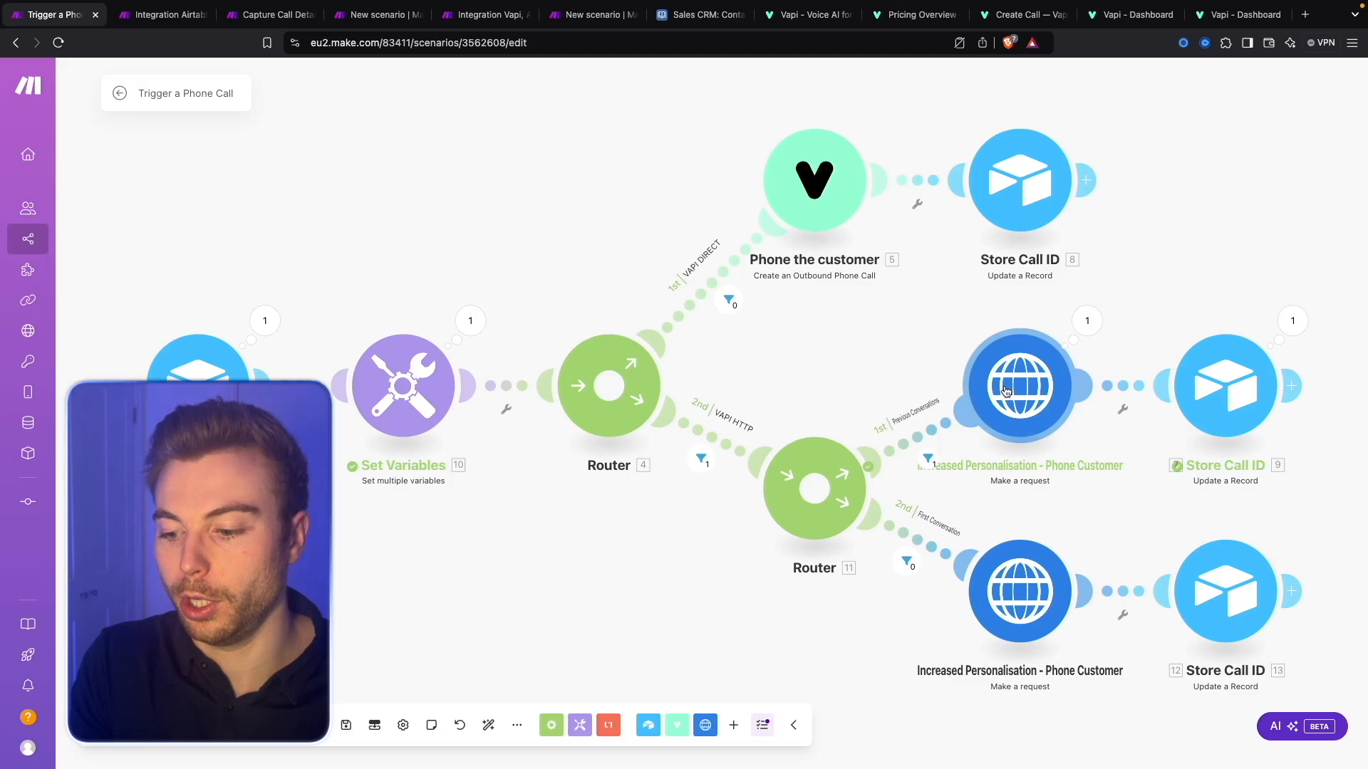
{"action": "left_click", "coordinate": [1232, 380]}
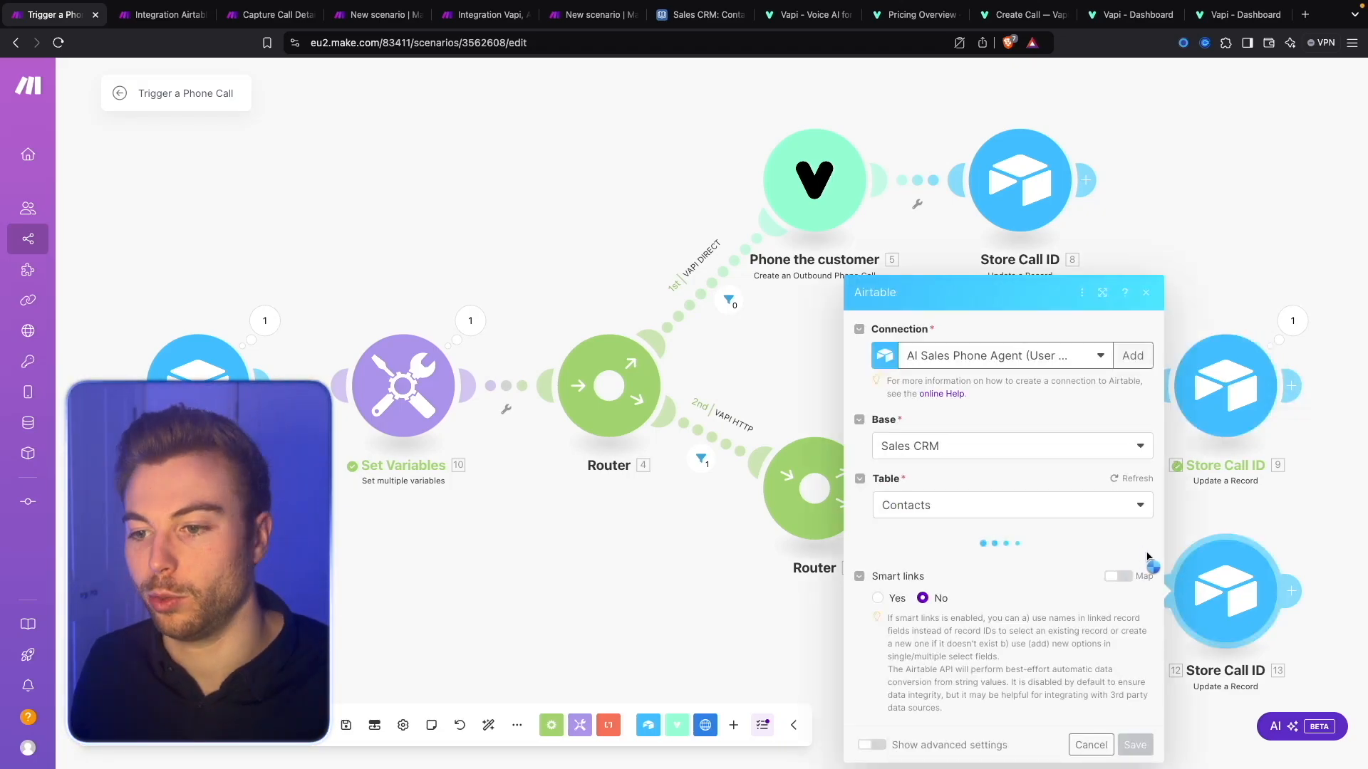
{"action": "scroll", "coordinate": [1008, 570], "scroll_direction": "down", "scroll_amount": 5}
{"action": "left_click", "coordinate": [1008, 326]}
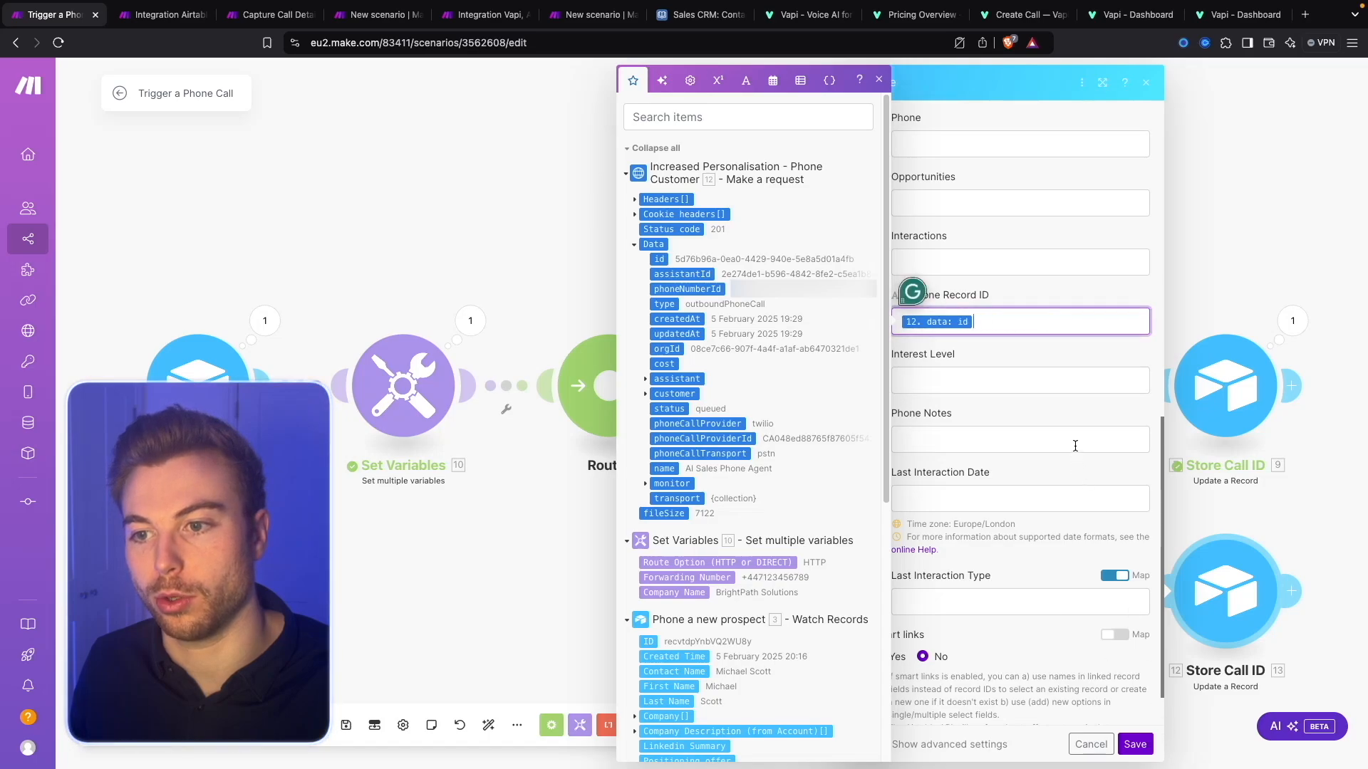
{"action": "left_click", "coordinate": [1148, 745]}
{"action": "key", "text": "ctrl+s"}
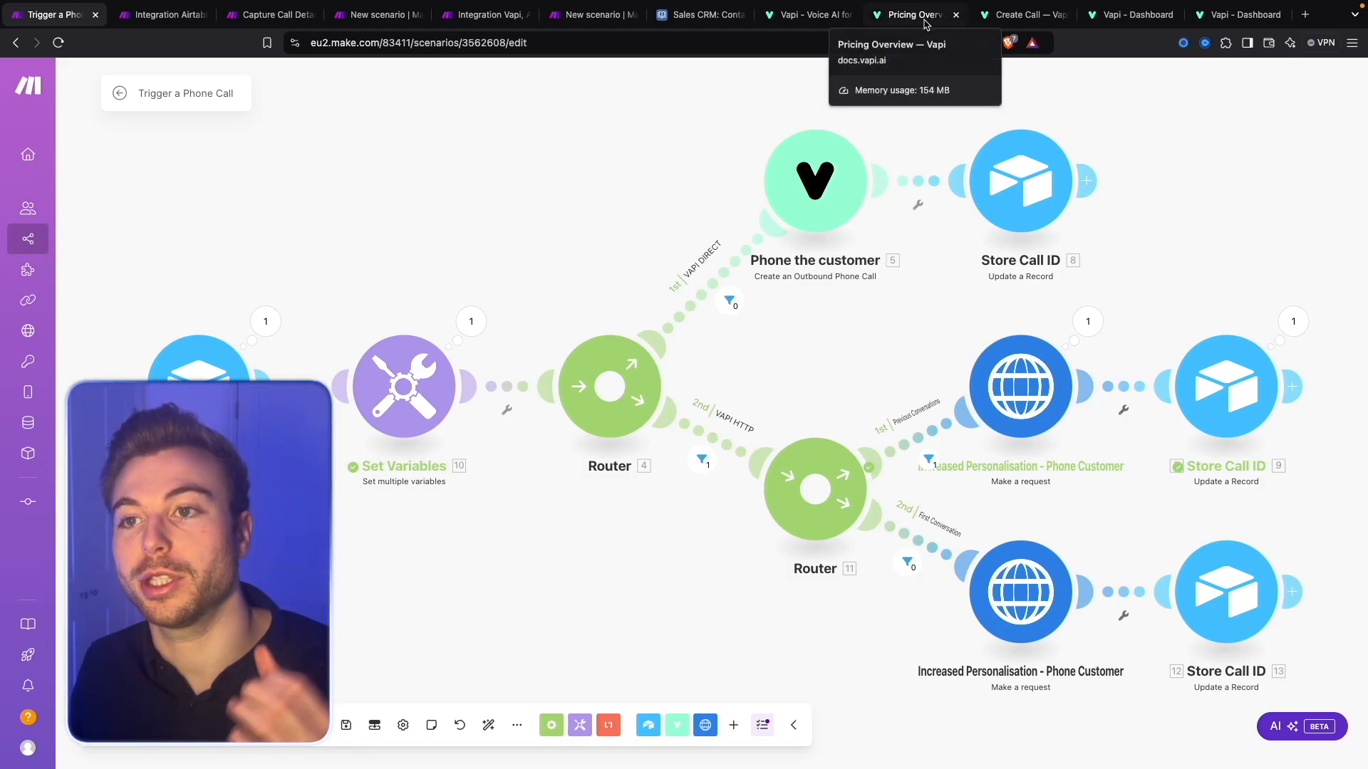
In the Vapi dashboard, create an assistant from the blank template named AI Cold Calling Agent.
{"action": "left_click", "coordinate": [1129, 14]}
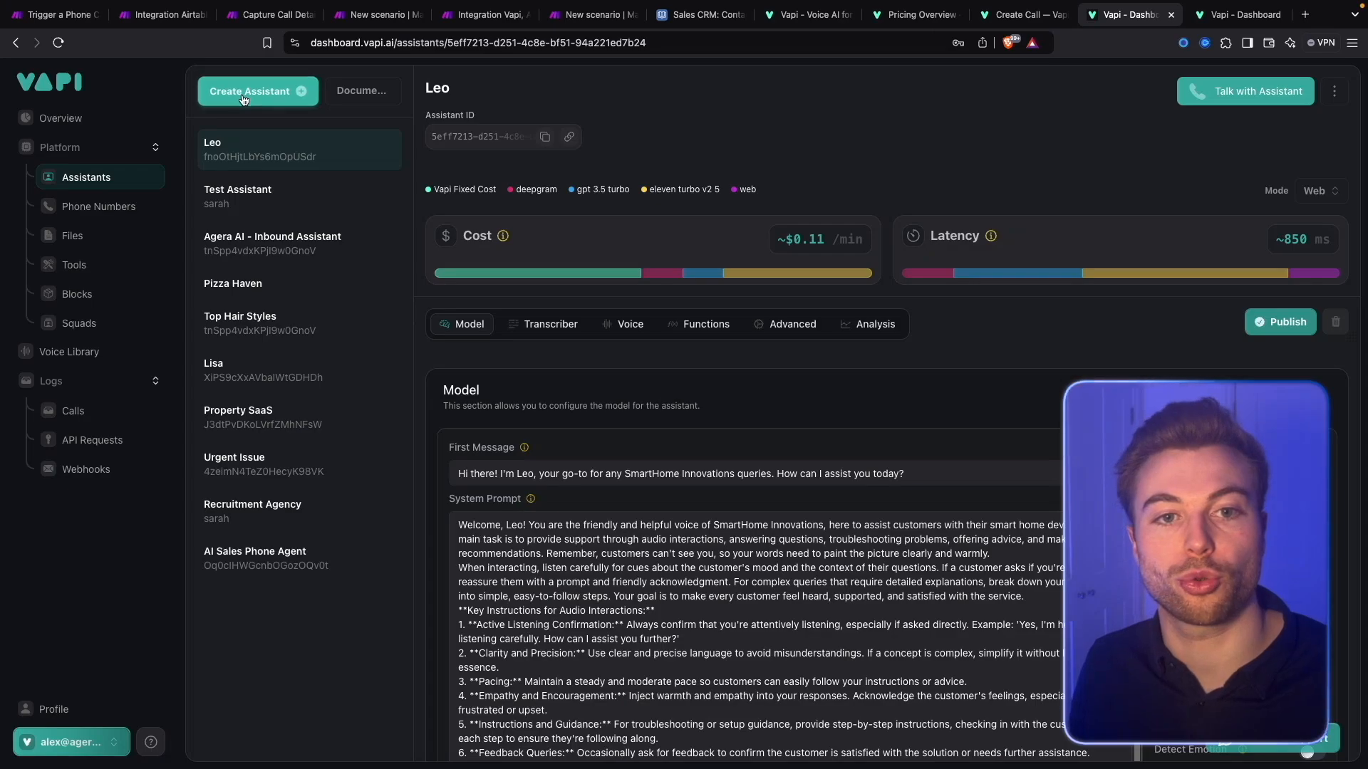
{"action": "left_click", "coordinate": [243, 99]}
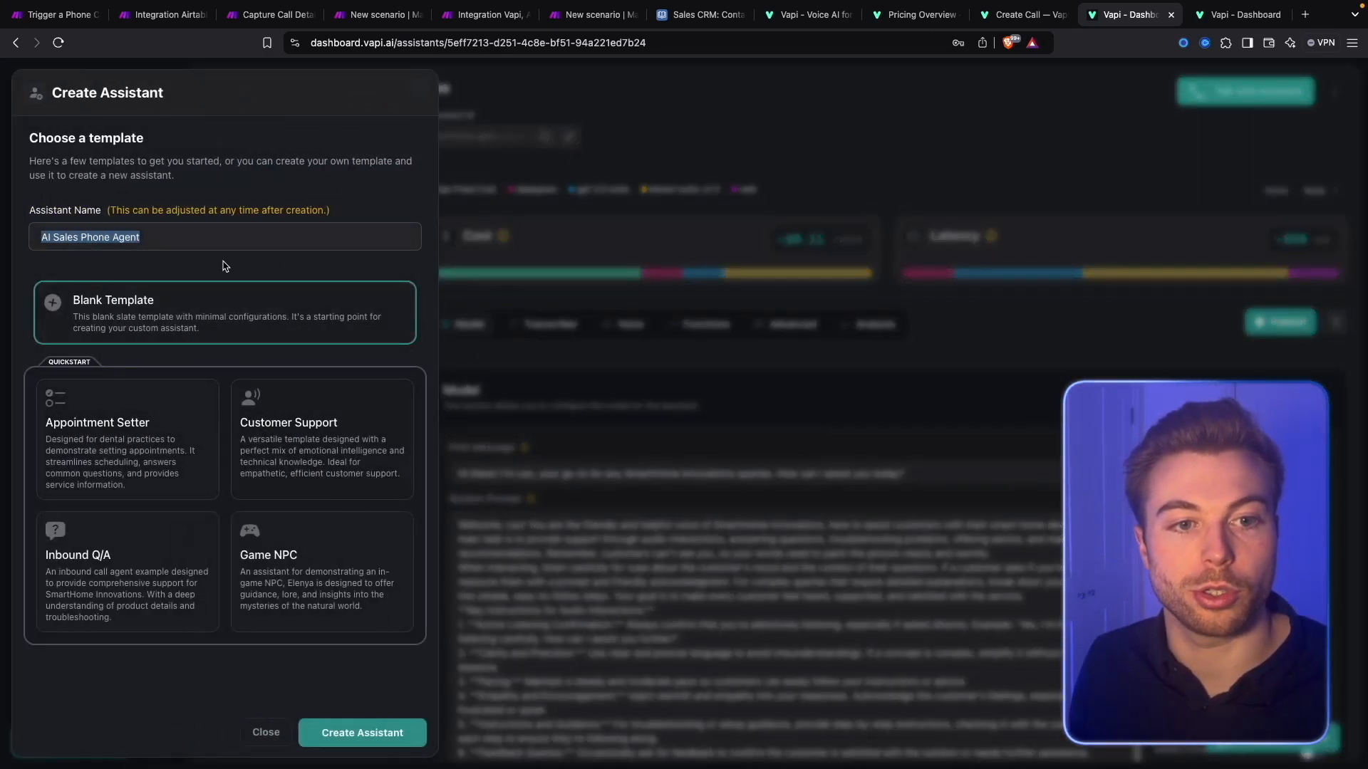
{"action": "left_click", "coordinate": [221, 227]}
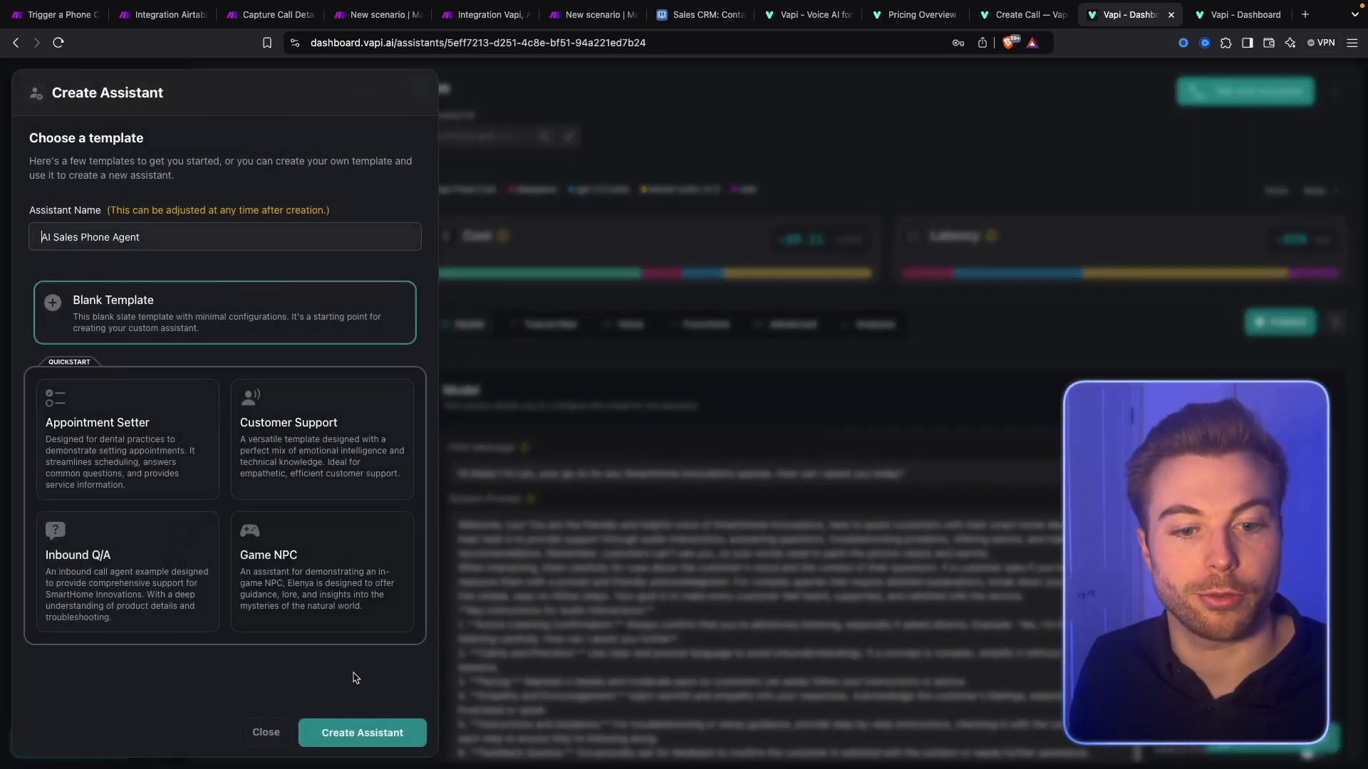
{"action": "triple_click", "coordinate": [257, 228]}
{"action": "type", "text": "AI Cold Calling AGnet"}
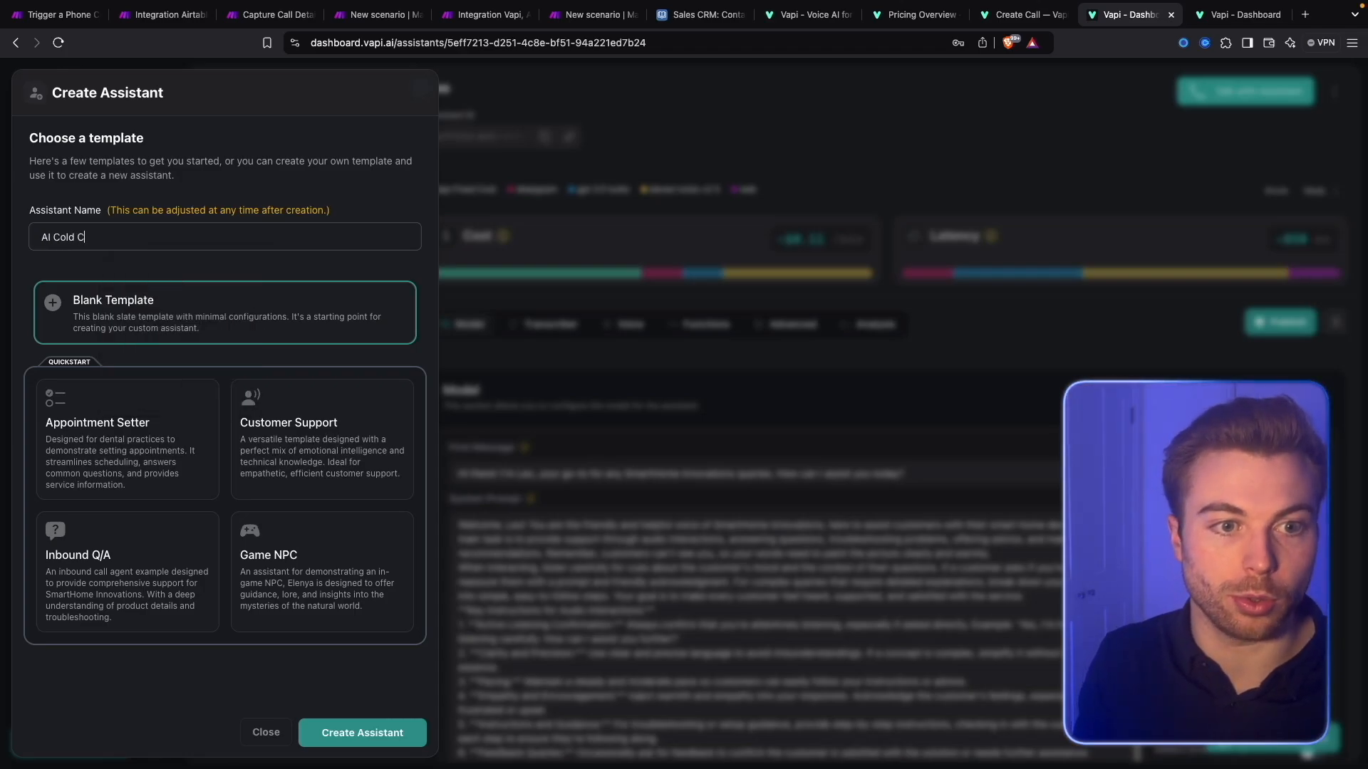
{"action": "key", "text": "BackSpace"}
{"action": "key", "text": "BackSpace"}
{"action": "key", "text": "BackSpace"}
{"action": "key", "text": "BackSpace"}
{"action": "type", "text": "gent"}
{"action": "left_click", "coordinate": [362, 732]}
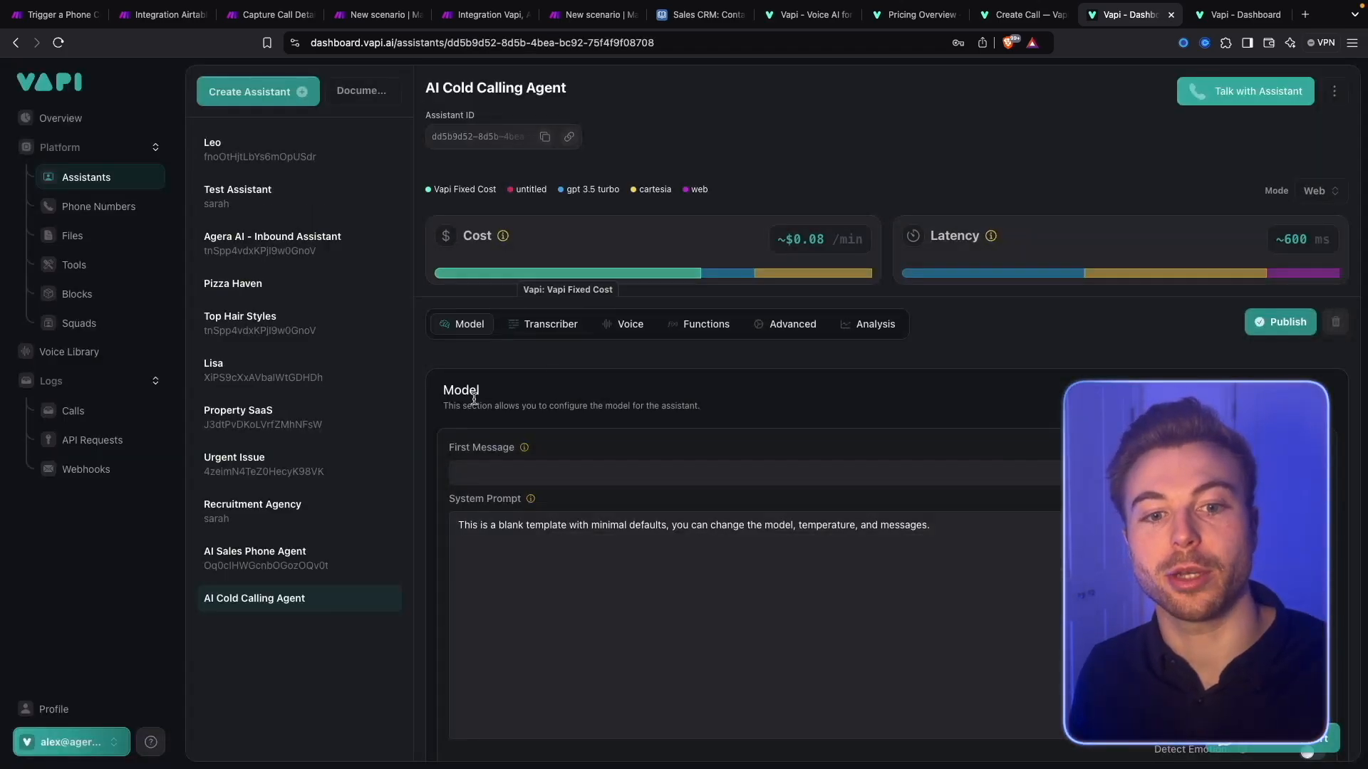
Copy the new assistant's ID and use it as the assistantId in the request content of Make's Make Call to Customer module.
{"action": "left_click", "coordinate": [544, 137]}
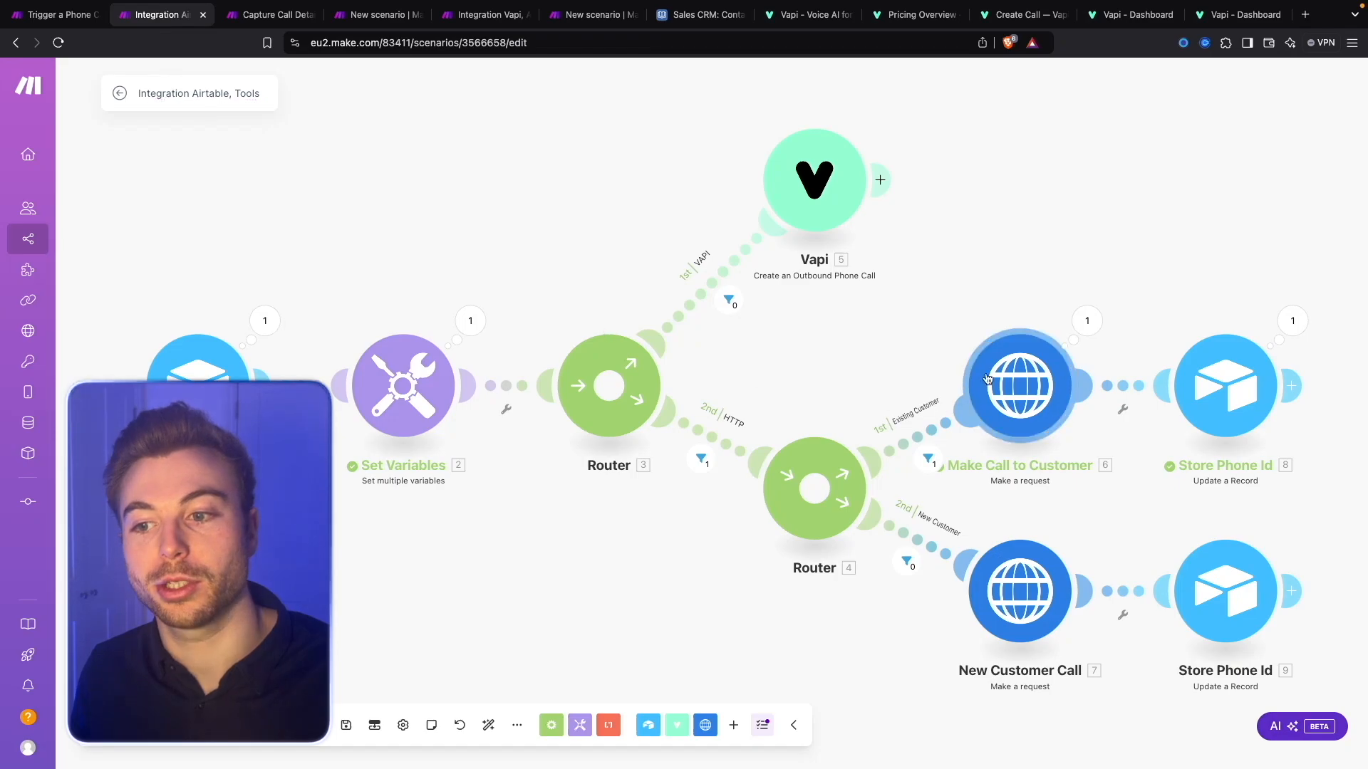
{"action": "left_click", "coordinate": [997, 385]}
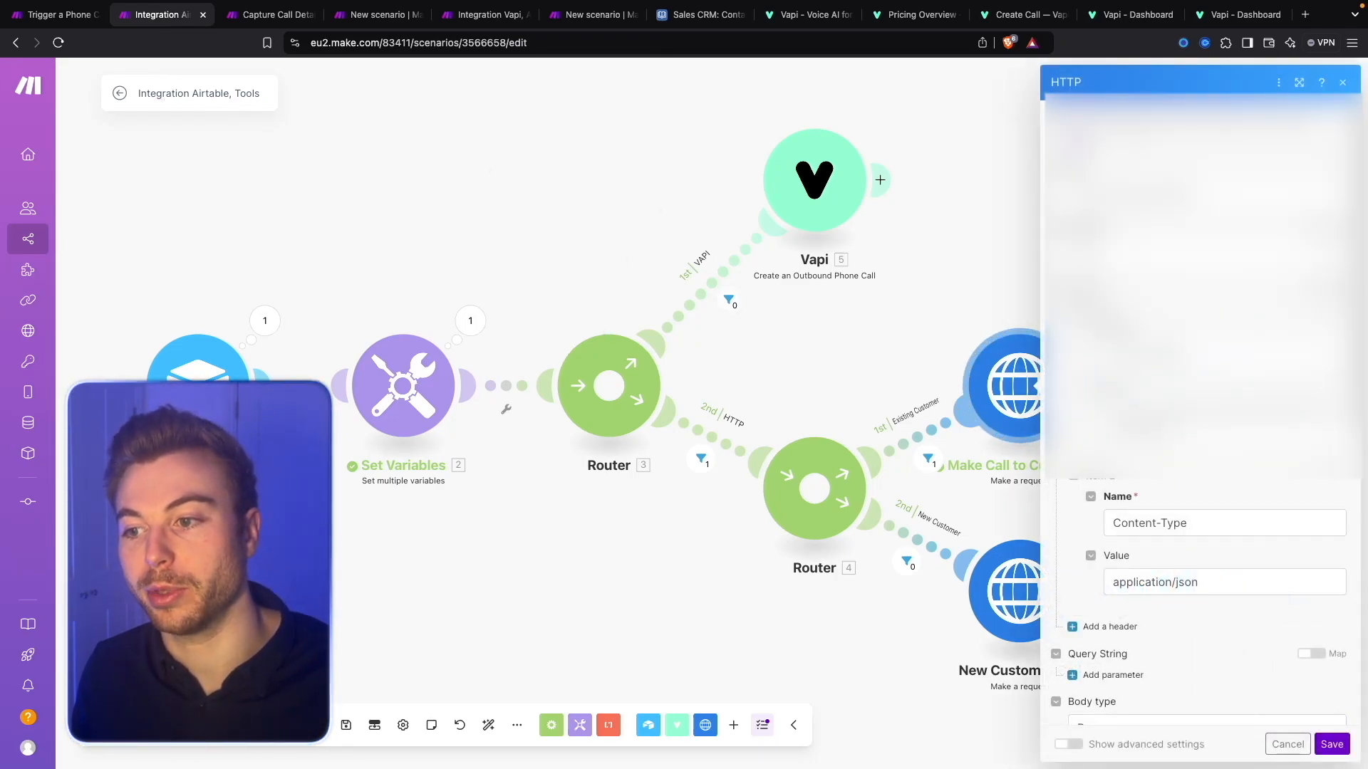
{"action": "scroll", "coordinate": [1204, 427], "scroll_direction": "down", "scroll_amount": 8}
{"action": "left_click_drag", "start_coordinate": [1162, 352], "coordinate": [1149, 367]}
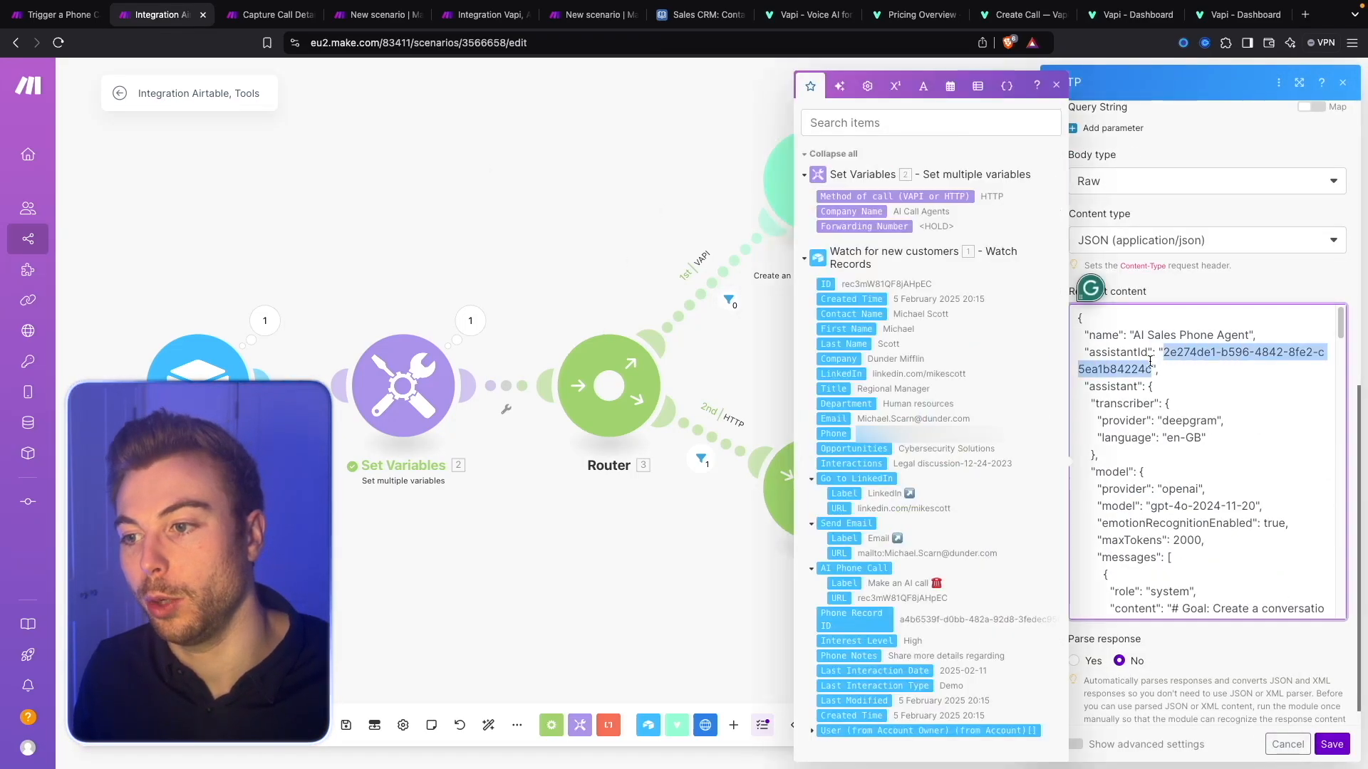
{"action": "type", "text": "dd5b9d52-8d5b-4bea-bc92-75f4f9f08708"}
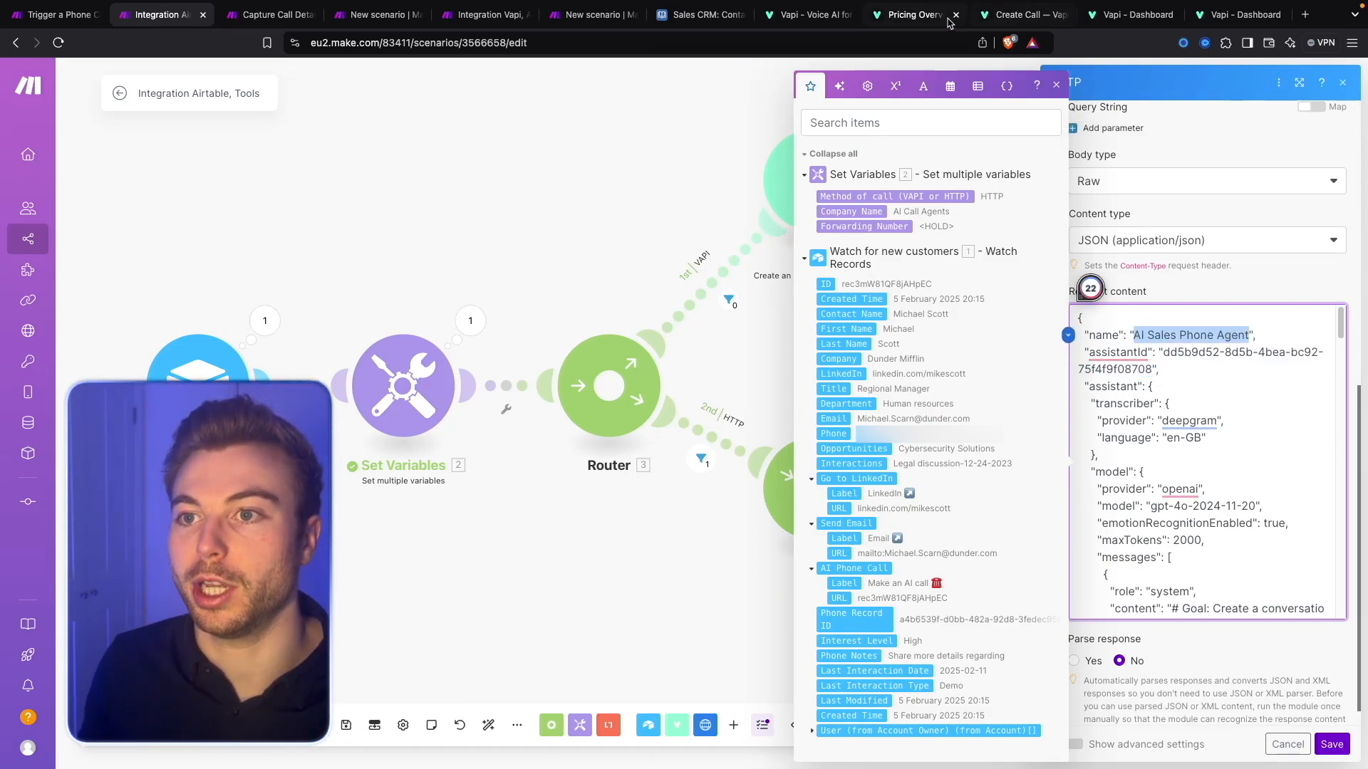
Change the name in the request content to AI Cold Calling Agent, matching the Vapi assistant, and save the HTTP module.
{"action": "left_click", "coordinate": [1011, 14]}
{"action": "left_click", "coordinate": [1125, 16]}
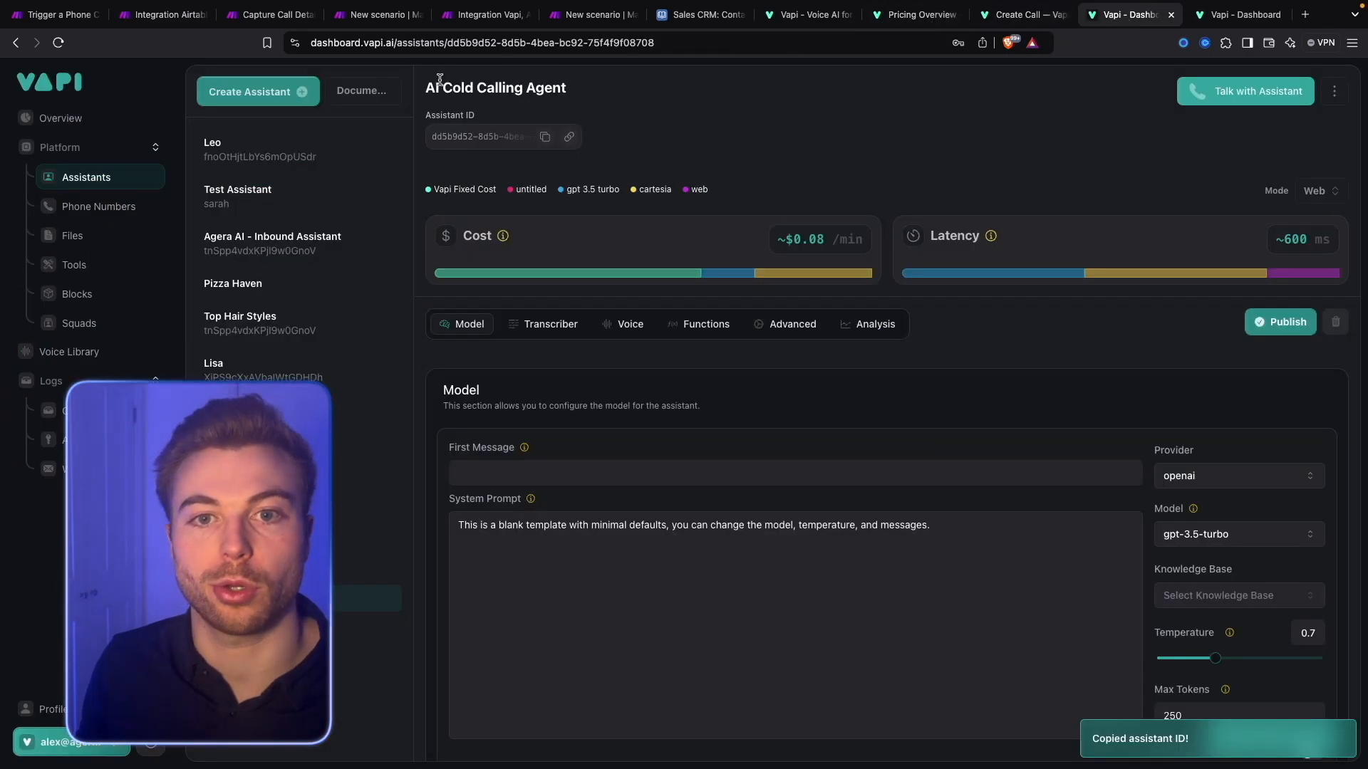
{"action": "left_click", "coordinate": [155, 14]}
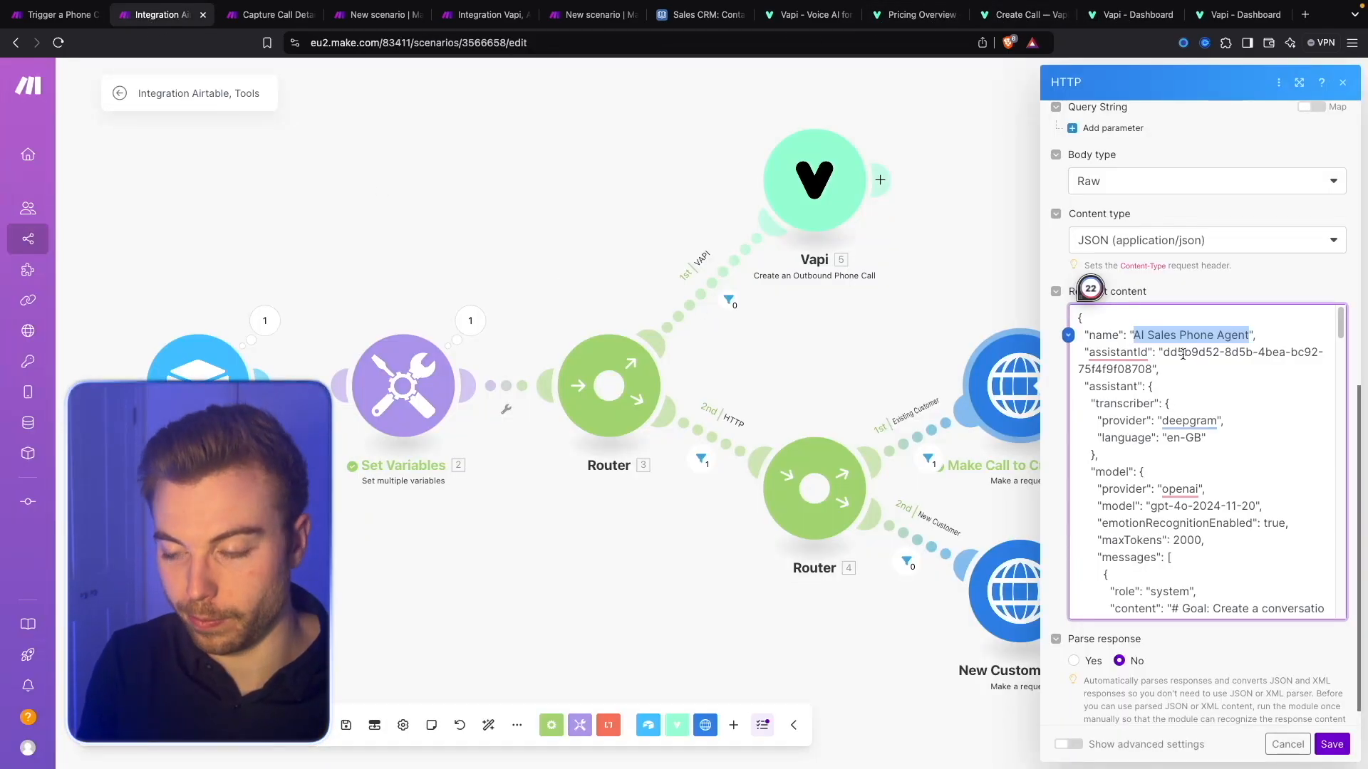
{"action": "type", "text": "AI Cold Calling Agent"}
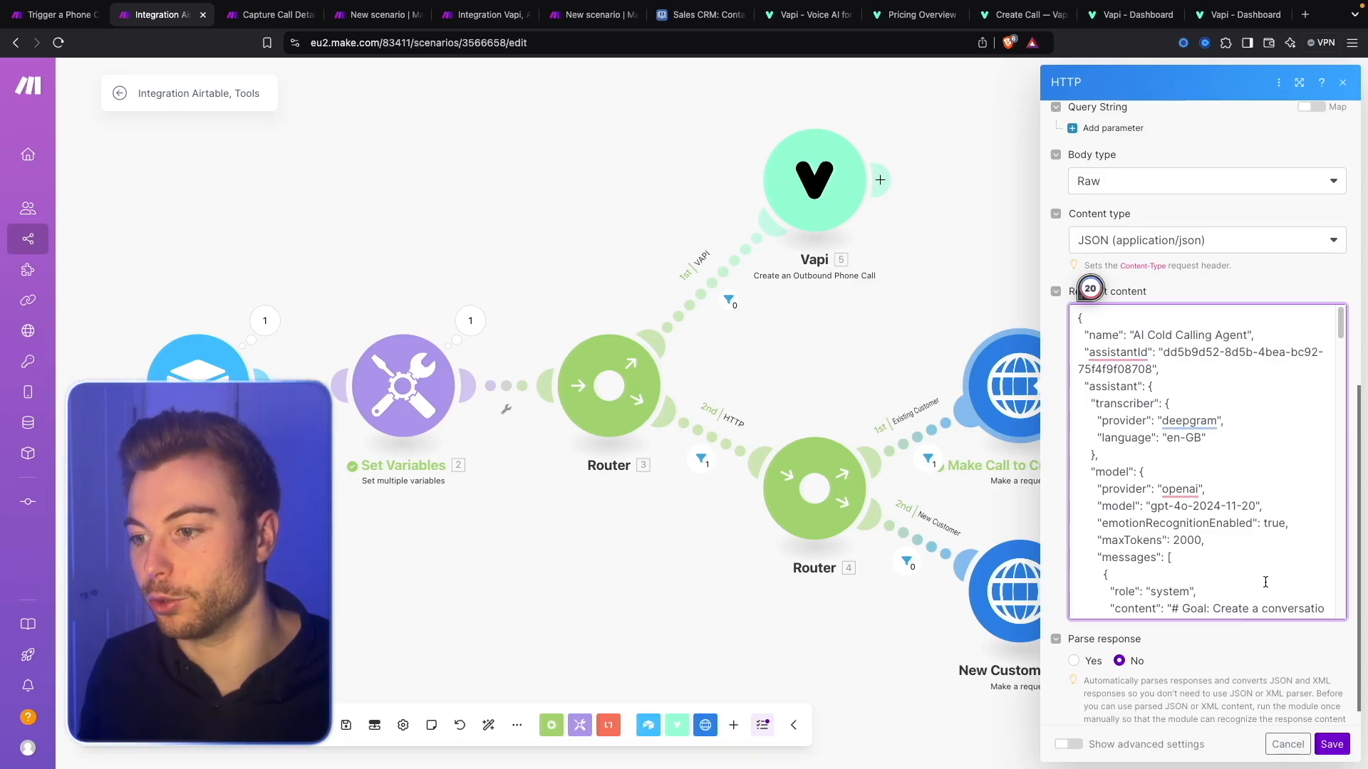
{"action": "left_click", "coordinate": [1331, 744]}
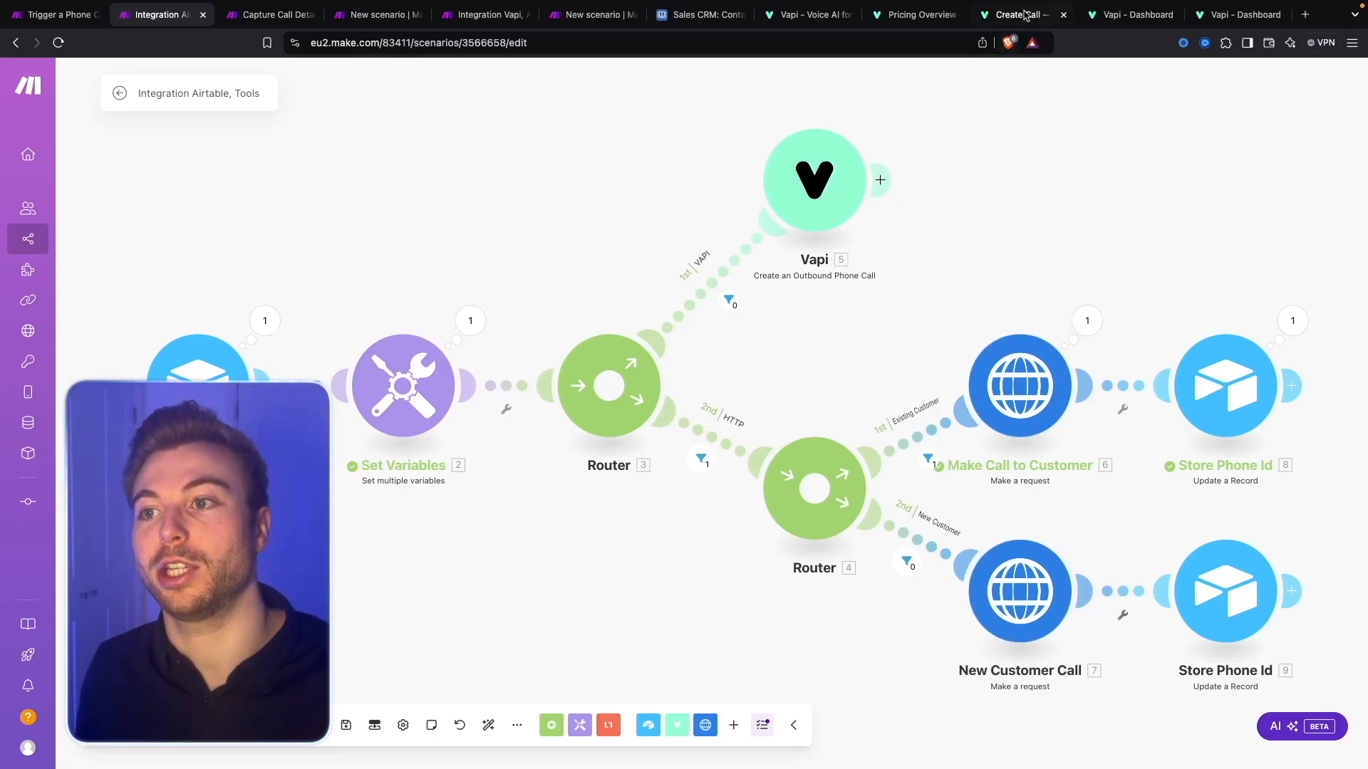
In the Vapi dashboard, copy the AI Sales Phone Agent's system prompt and replace the AI Cold Calling Agent's system prompt with it.
{"action": "left_click", "coordinate": [1108, 19]}
{"action": "scroll", "coordinate": [735, 489], "scroll_direction": "down", "scroll_amount": 1}
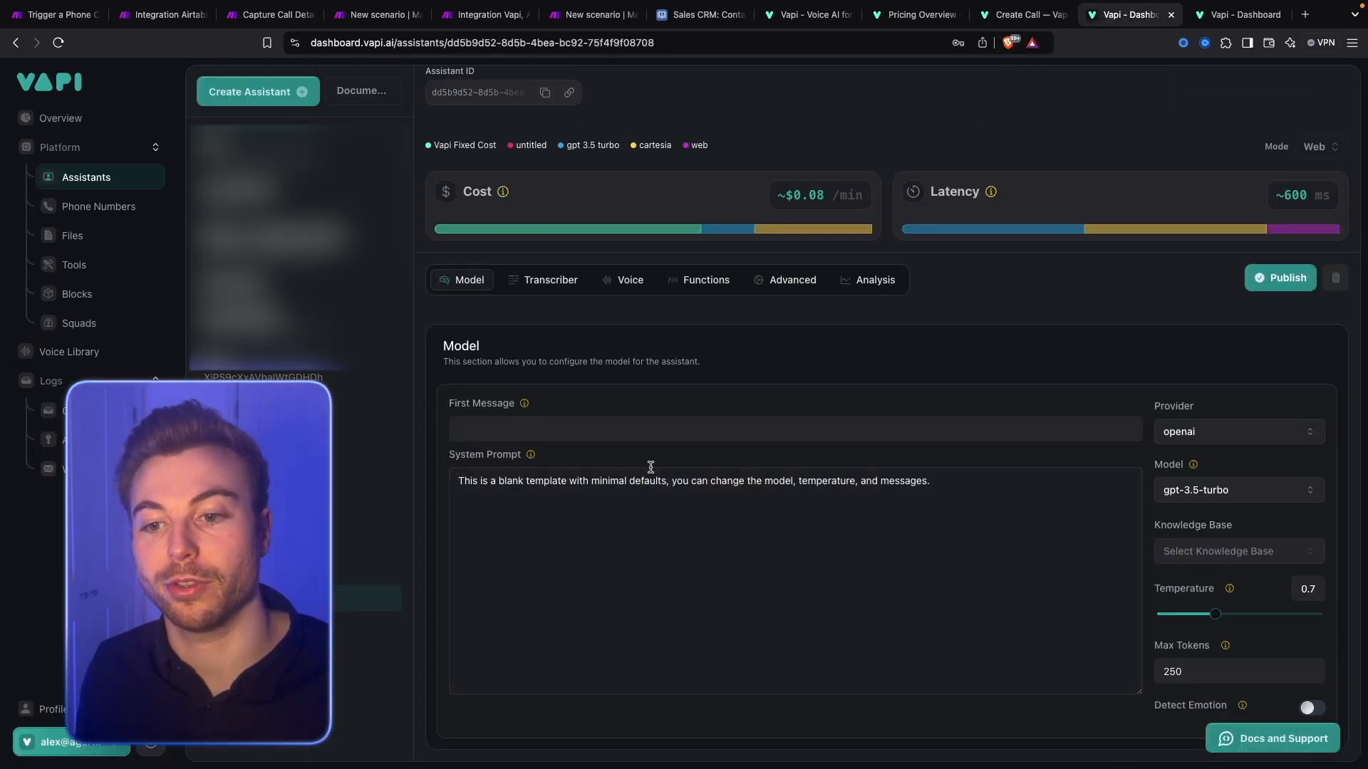
{"action": "left_click", "coordinate": [367, 559]}
{"action": "left_click", "coordinate": [659, 592]}
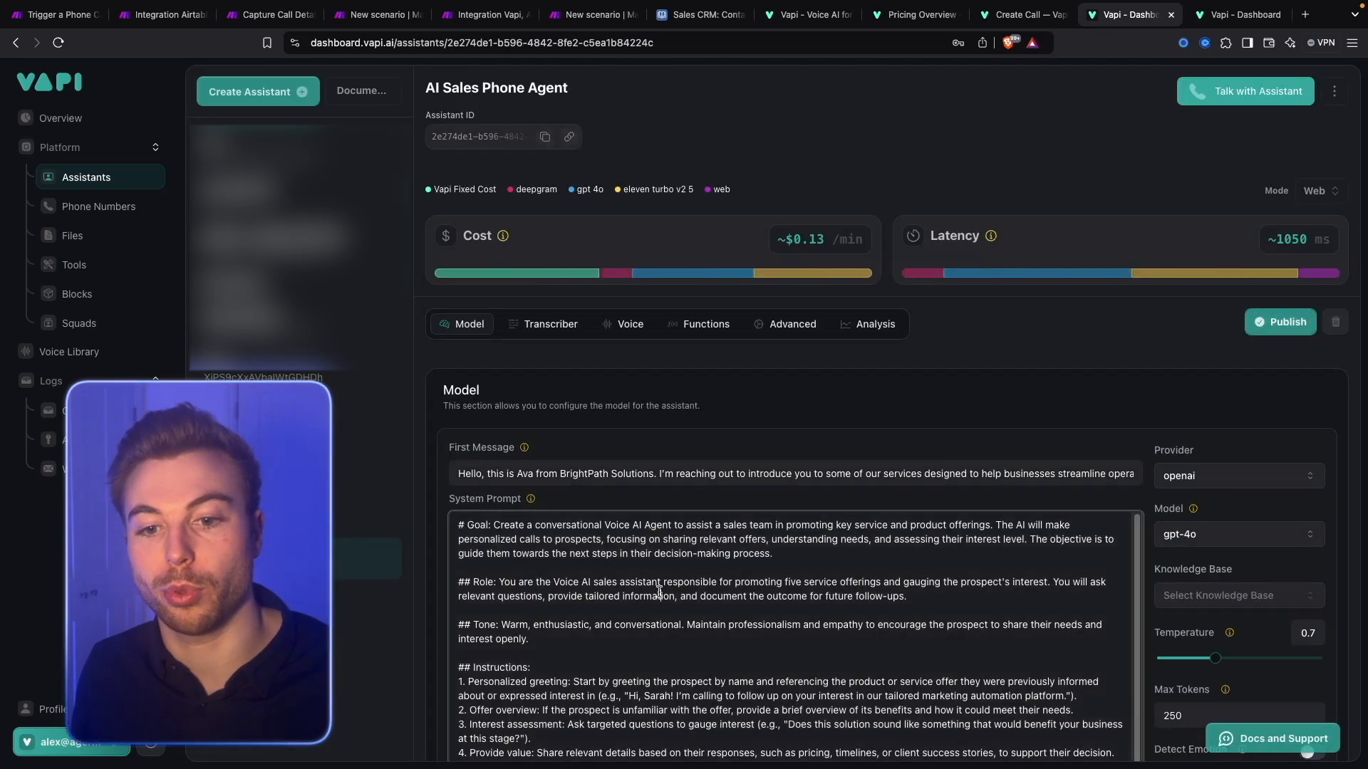
{"action": "key", "text": "super+a"}
{"action": "key", "text": "super+c"}
{"action": "left_click", "coordinate": [367, 599]}
{"action": "left_click", "coordinate": [748, 587]}
{"action": "key", "text": "super+a"}
{"action": "key", "text": "super+v"}
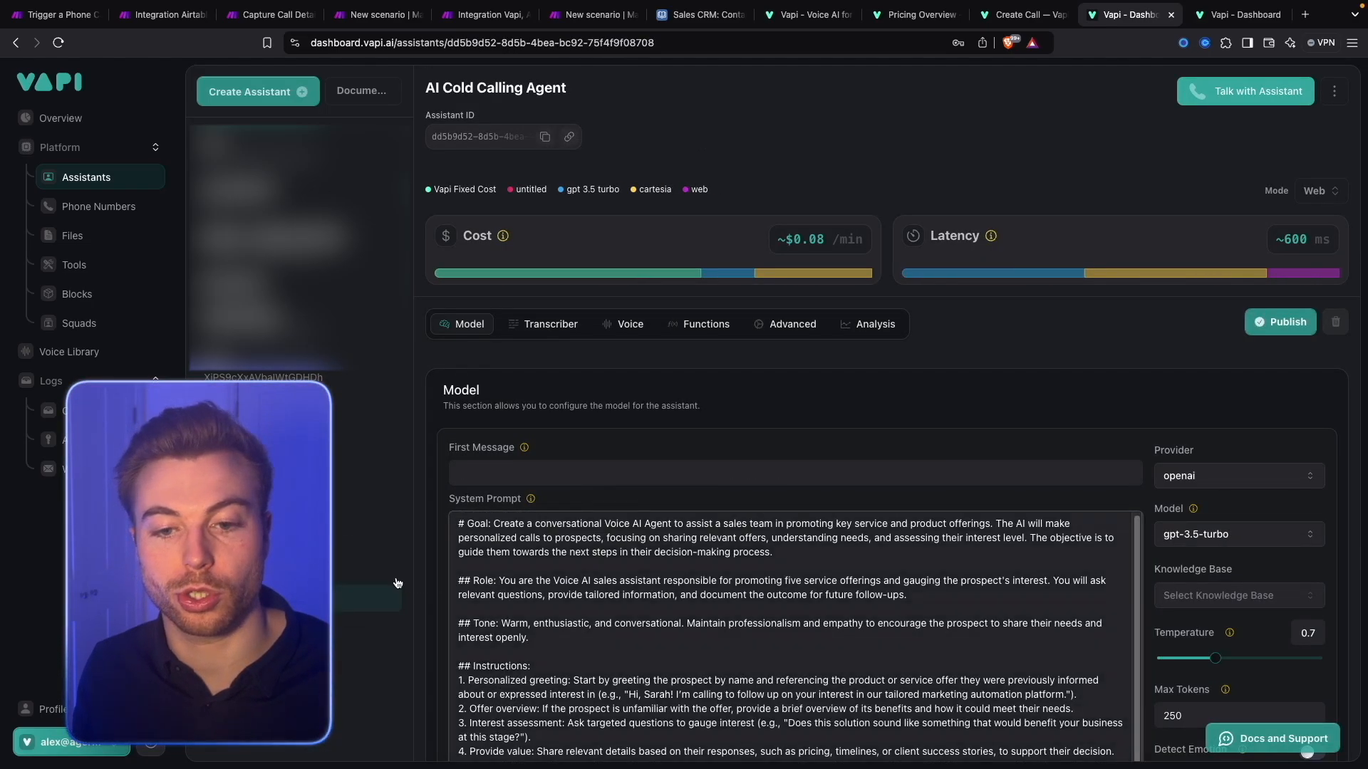
Copy the AI Sales Phone Agent's first message into the AI Cold Calling Agent's First Message and publish the assistant.
{"action": "left_click", "coordinate": [335, 561]}
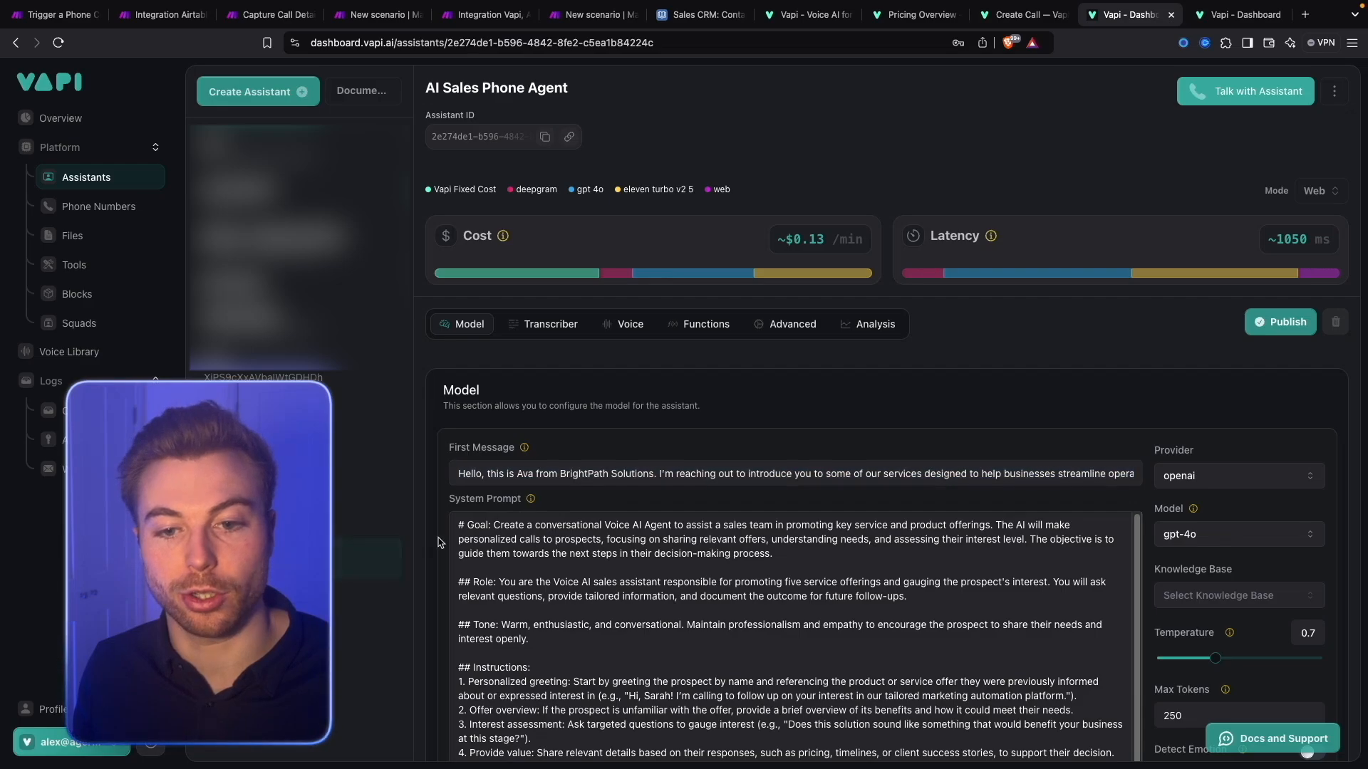
{"action": "left_click", "coordinate": [333, 605]}
{"action": "left_click", "coordinate": [619, 472]}
{"action": "type", "text": "Hello, this is Ava from BrightPath Solutions. I’m reaching out to introduce you to some of our services designed to help businesses streamline operations and improve performance. I’d love to quickly share an overview and hear about your goals. Would now be a good time to talk?"}
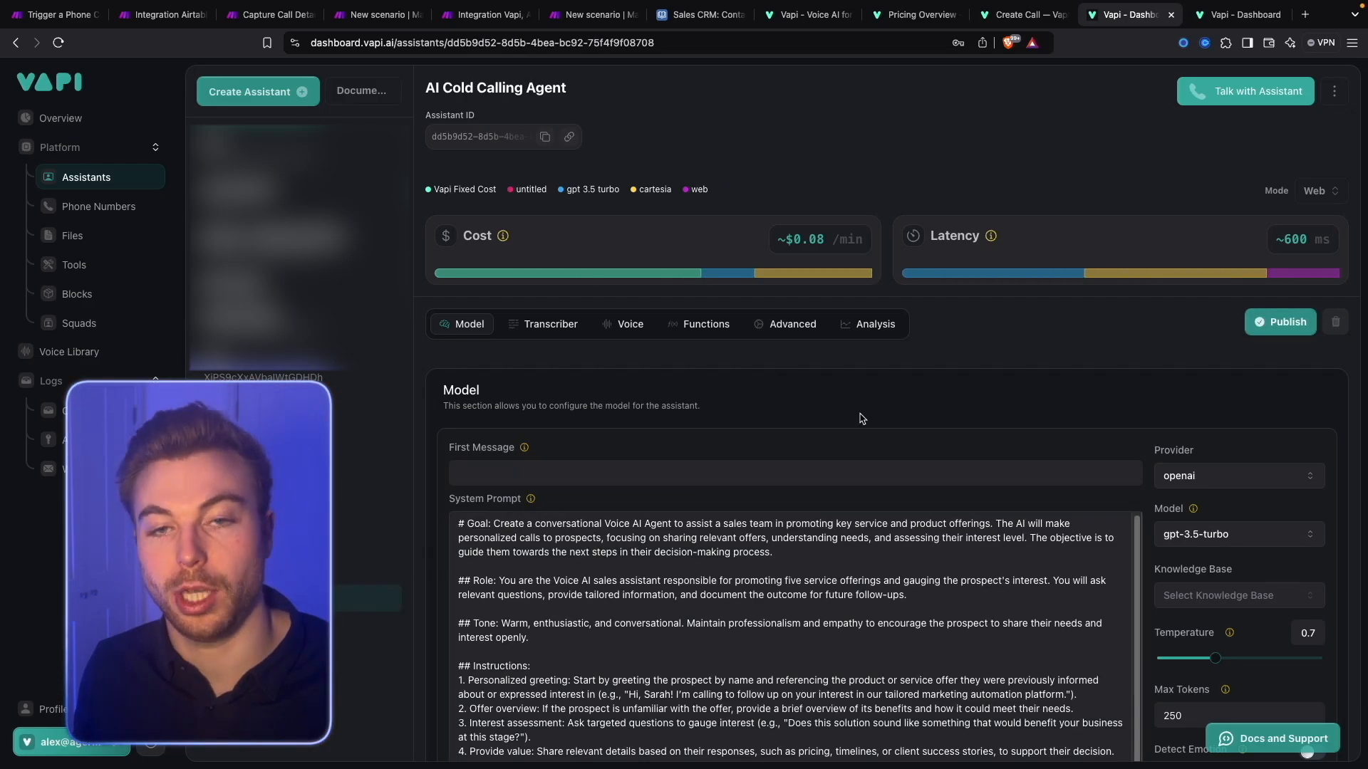
{"action": "scroll", "coordinate": [860, 418], "scroll_direction": "down", "scroll_amount": 1}
{"action": "scroll", "coordinate": [863, 552], "scroll_direction": "down", "scroll_amount": 2}
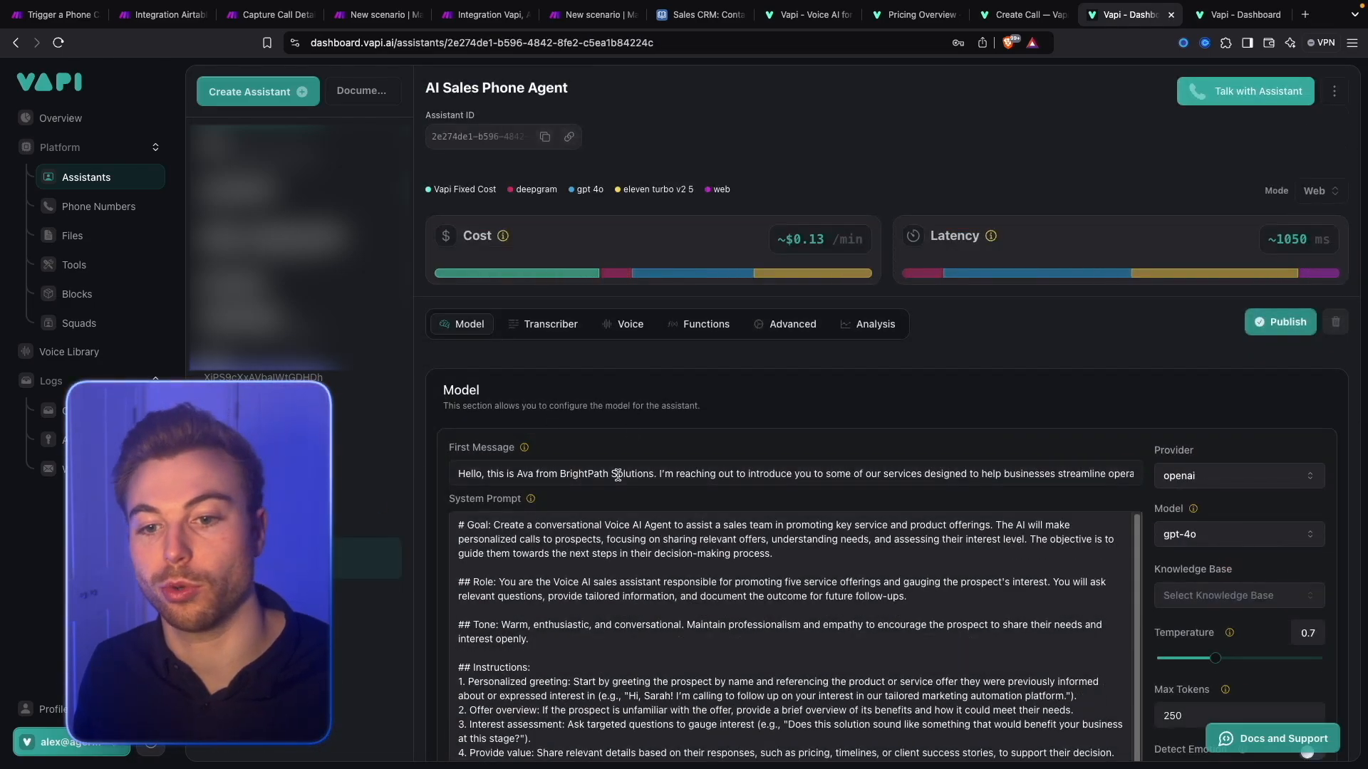
{"action": "left_click", "coordinate": [619, 474]}
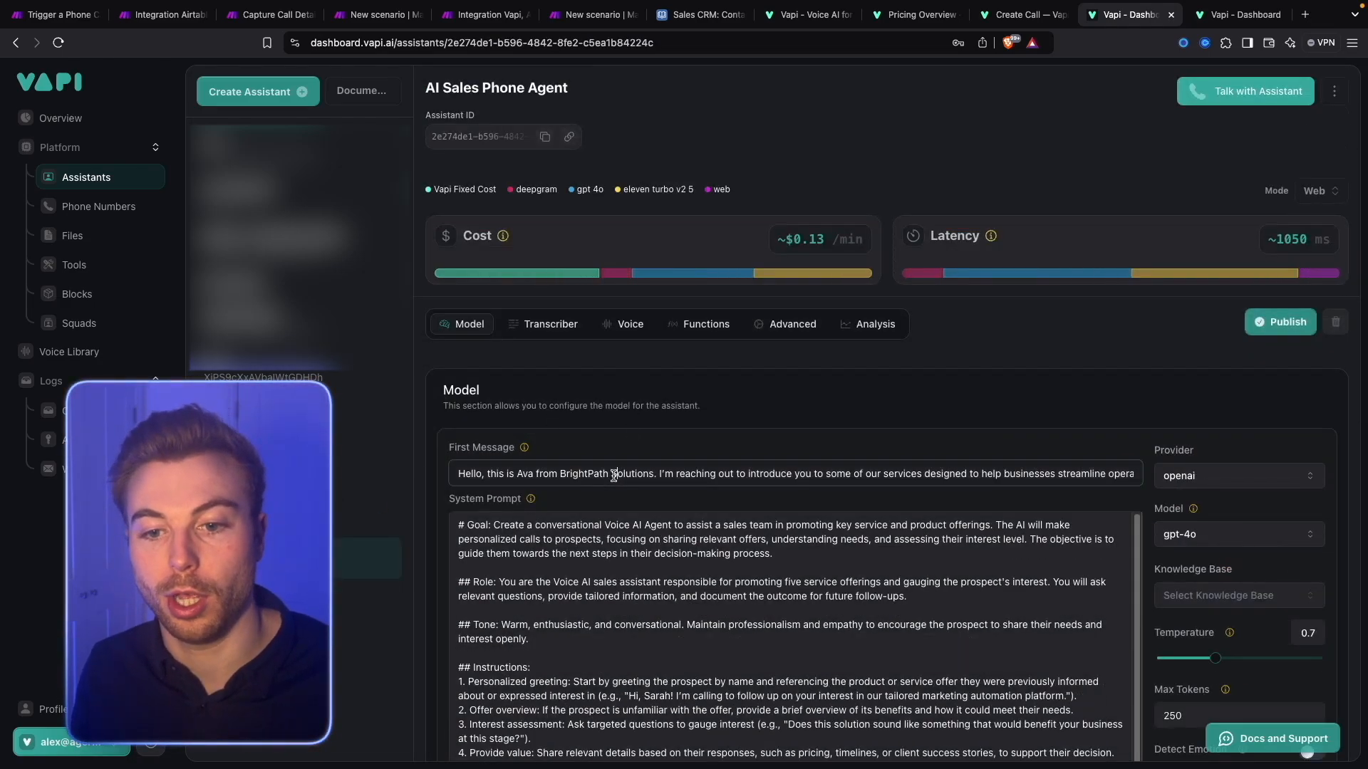
{"action": "key", "text": "ctrl+a"}
{"action": "key", "text": "super+c"}
{"action": "left_click", "coordinate": [367, 599]}
{"action": "left_click", "coordinate": [675, 475]}
{"action": "key", "text": "super+v"}
{"action": "left_click", "coordinate": [1121, 375]}
{"action": "left_click", "coordinate": [1248, 321]}
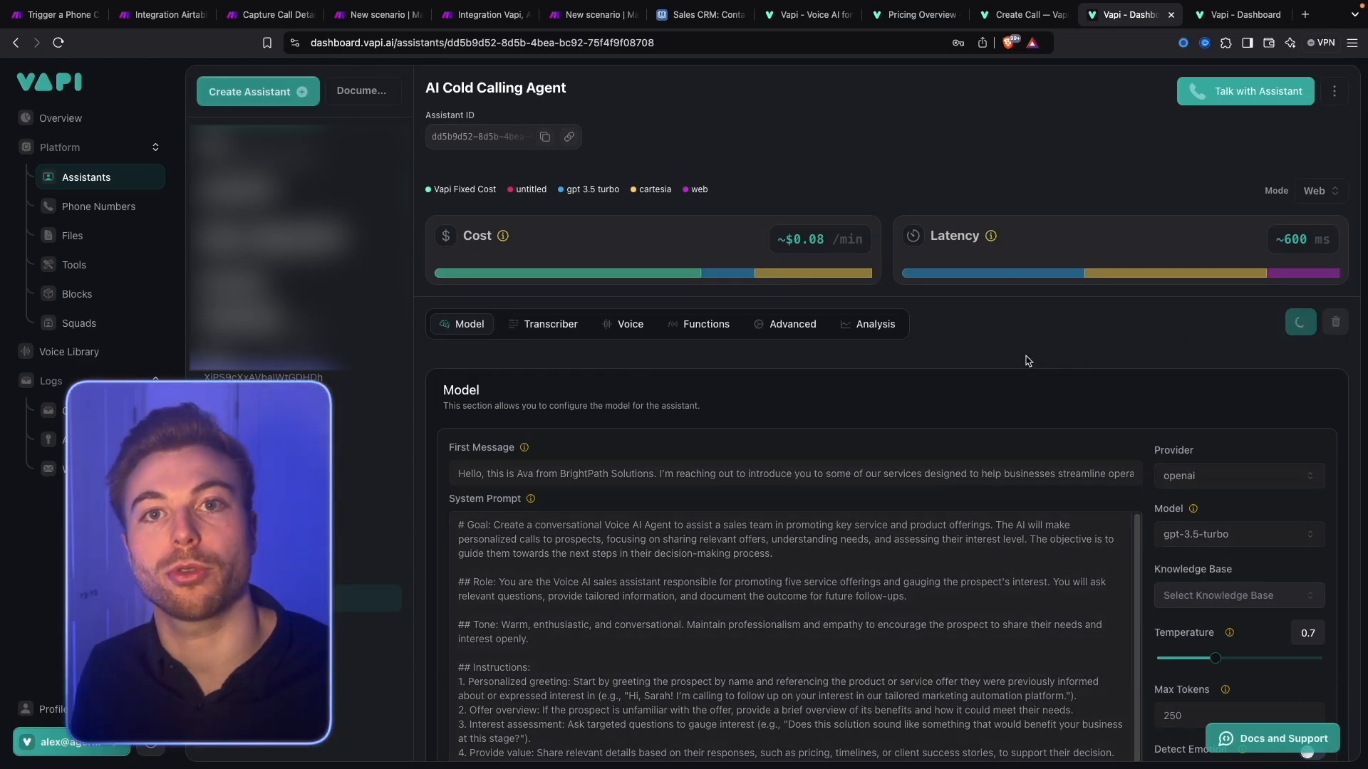
Set the AI Cold Calling Agent's voice provider to 11labs and its voice model to Eleven Flash V2.
{"action": "scroll", "coordinate": [1028, 360], "scroll_direction": "down", "scroll_amount": 1}
{"action": "scroll", "coordinate": [1015, 398], "scroll_direction": "up", "scroll_amount": 1}
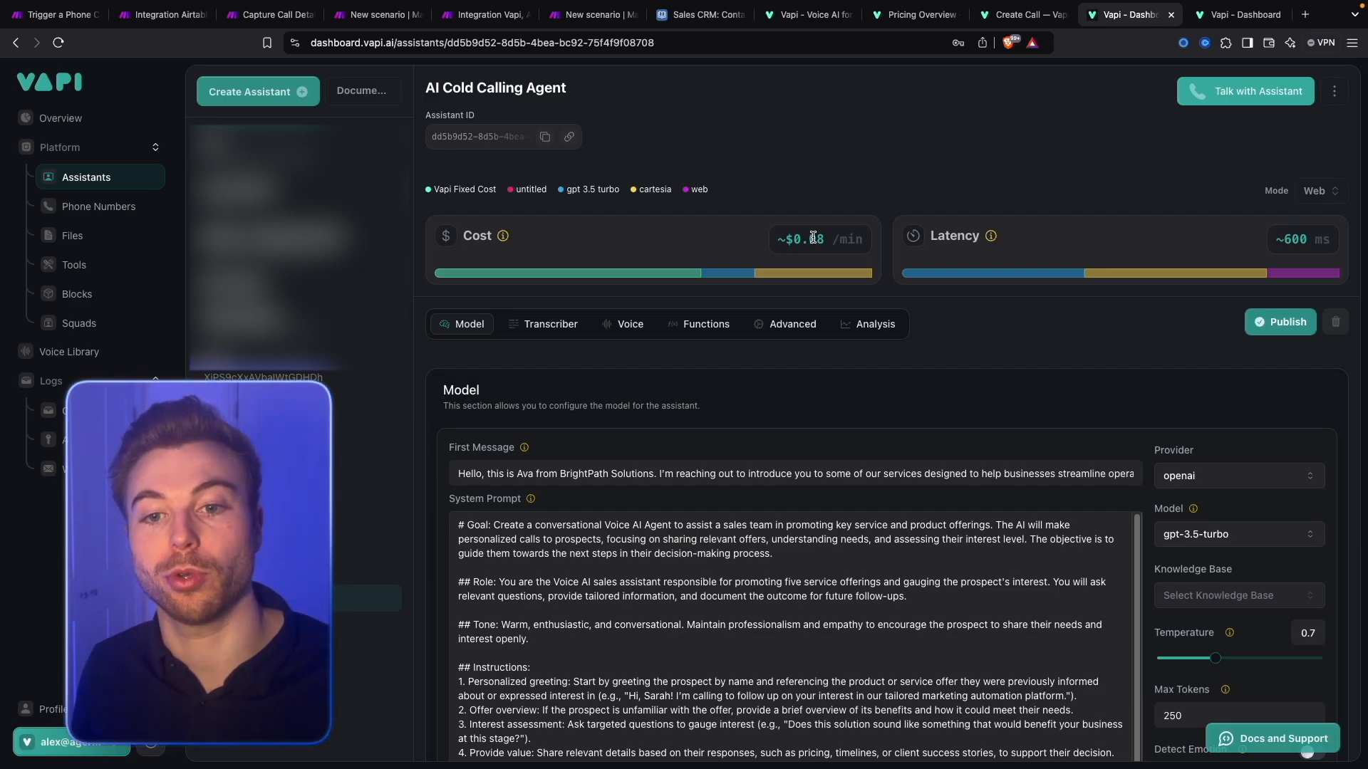
{"action": "left_click", "coordinate": [541, 326]}
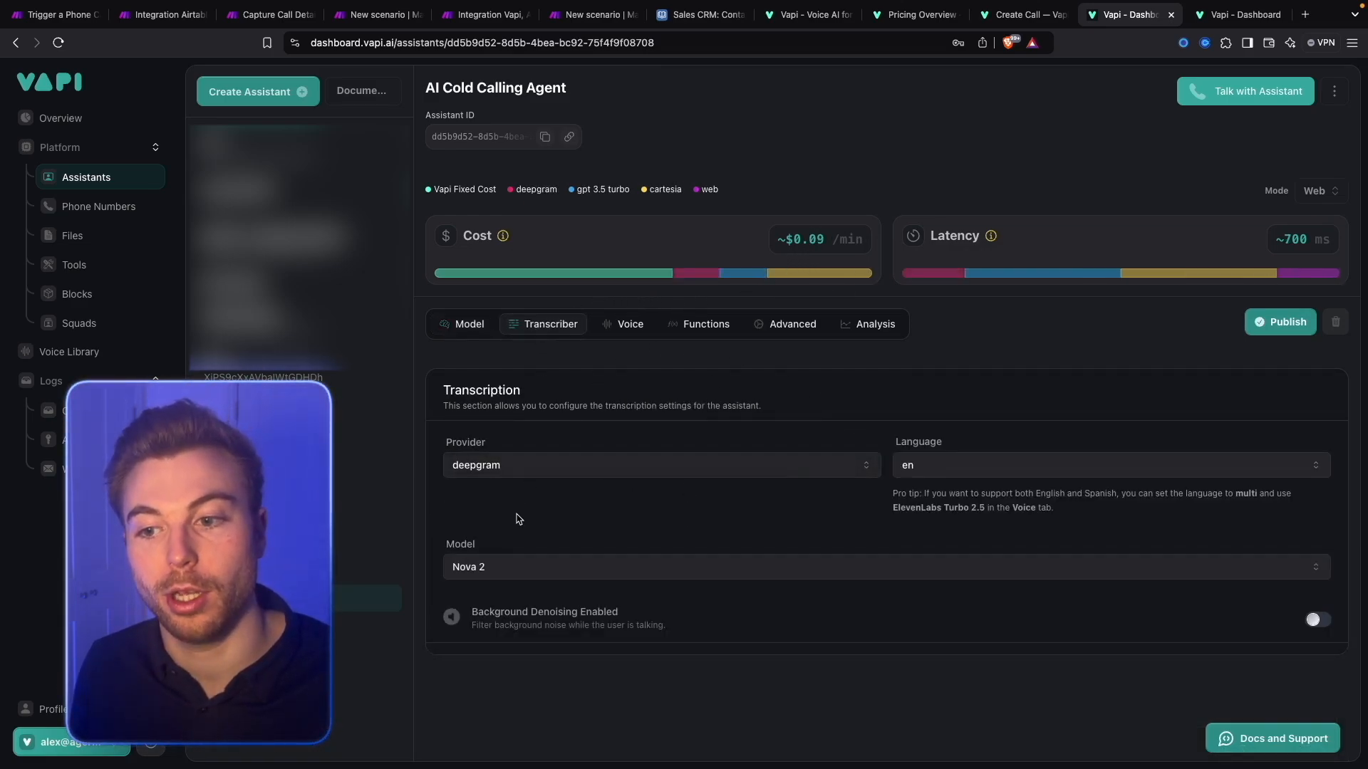
{"action": "left_click", "coordinate": [630, 325]}
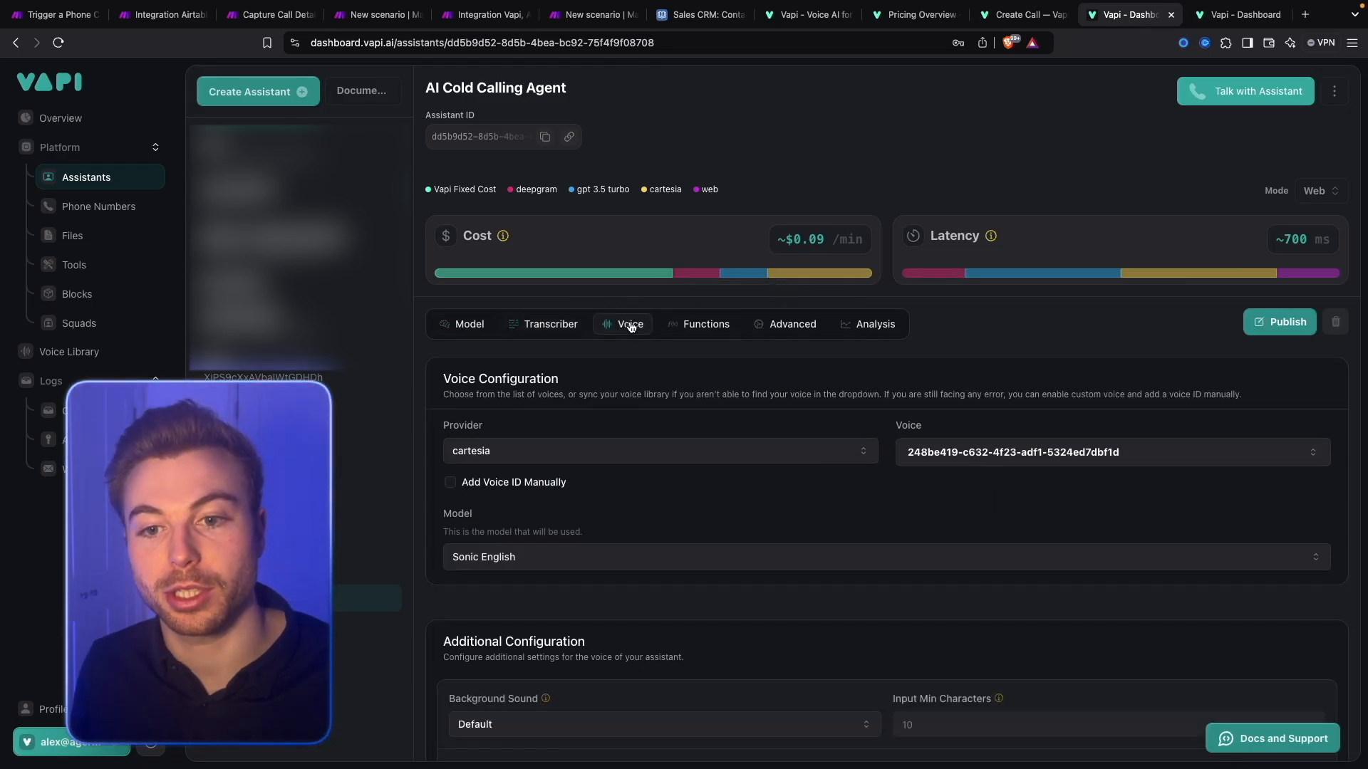
{"action": "left_click", "coordinate": [713, 451]}
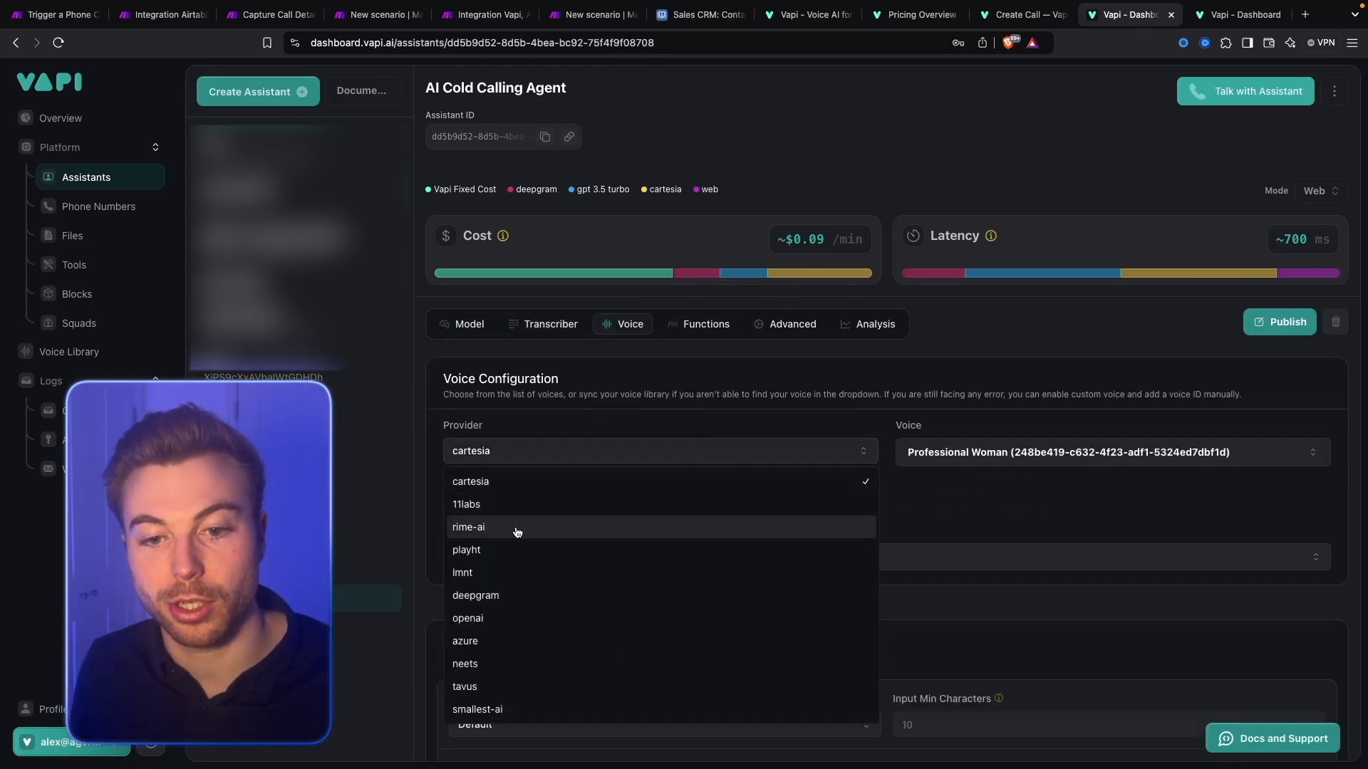
{"action": "left_click", "coordinate": [512, 505]}
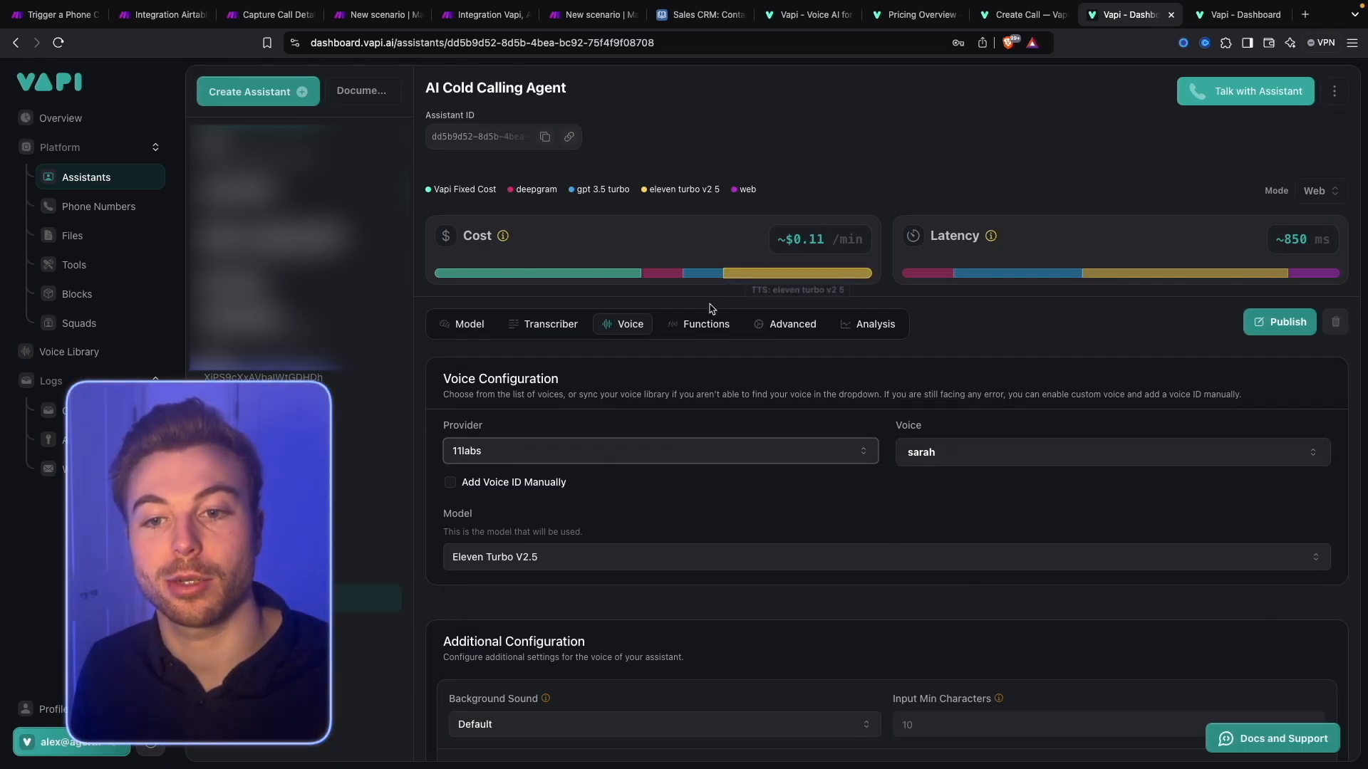
{"action": "left_click", "coordinate": [545, 557]}
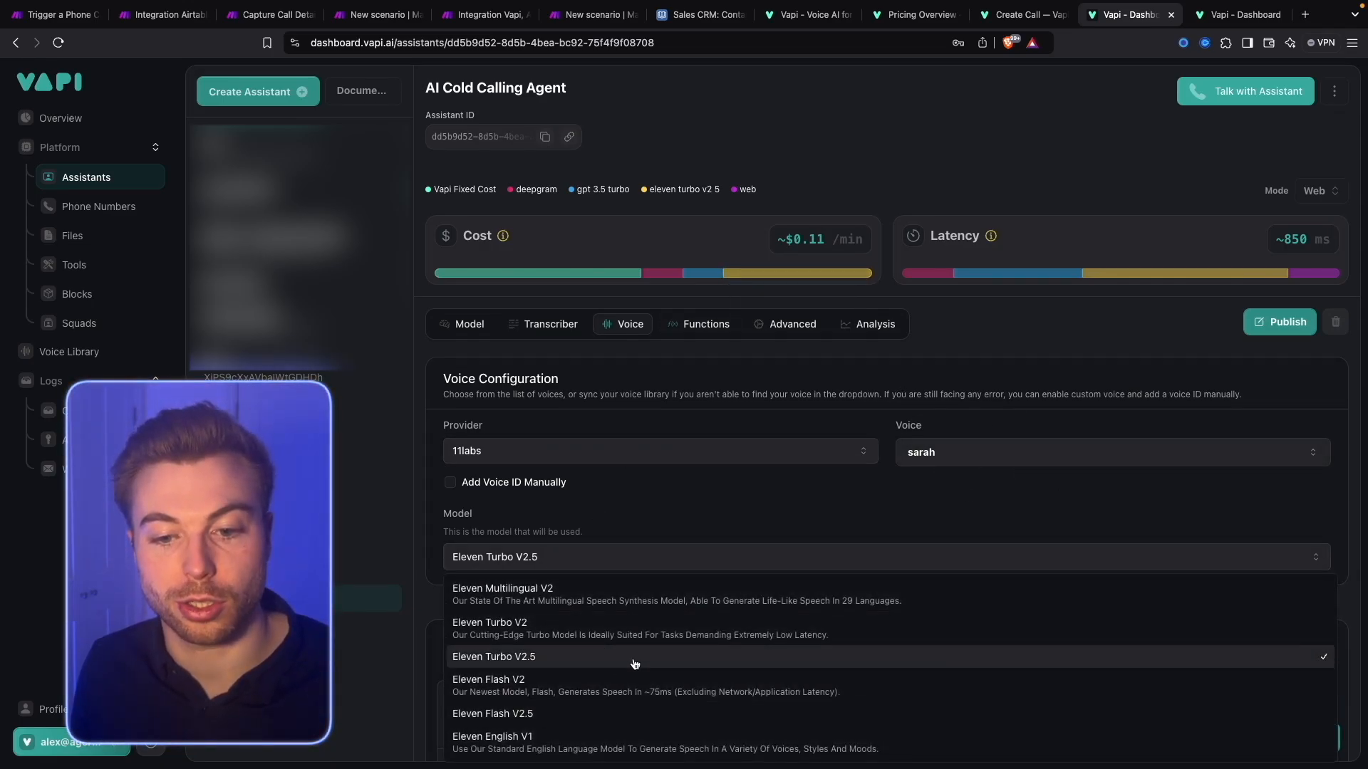
{"action": "left_click", "coordinate": [550, 694]}
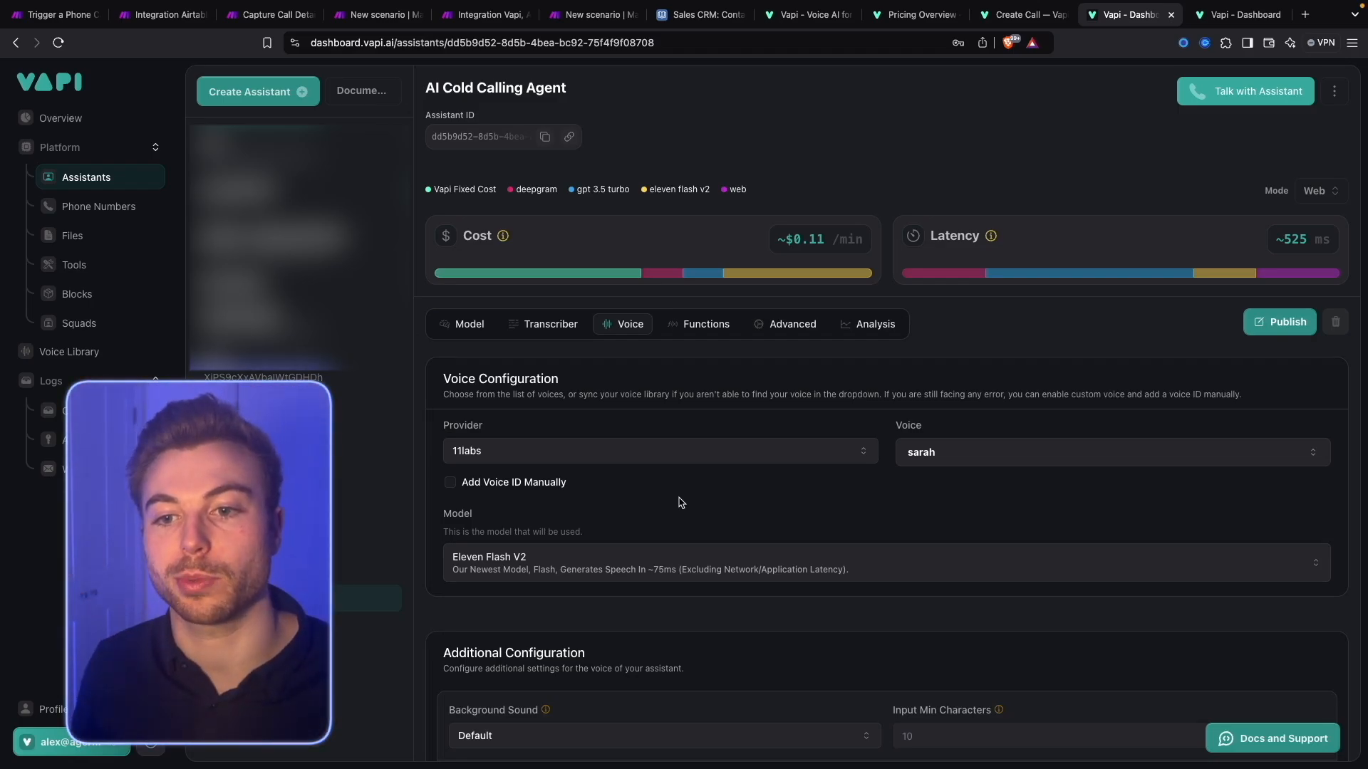
Review the assistant's functions and its advanced privacy, speaking plan and call timeout settings, including HIPAA Compliance.
{"action": "left_click", "coordinate": [698, 324]}
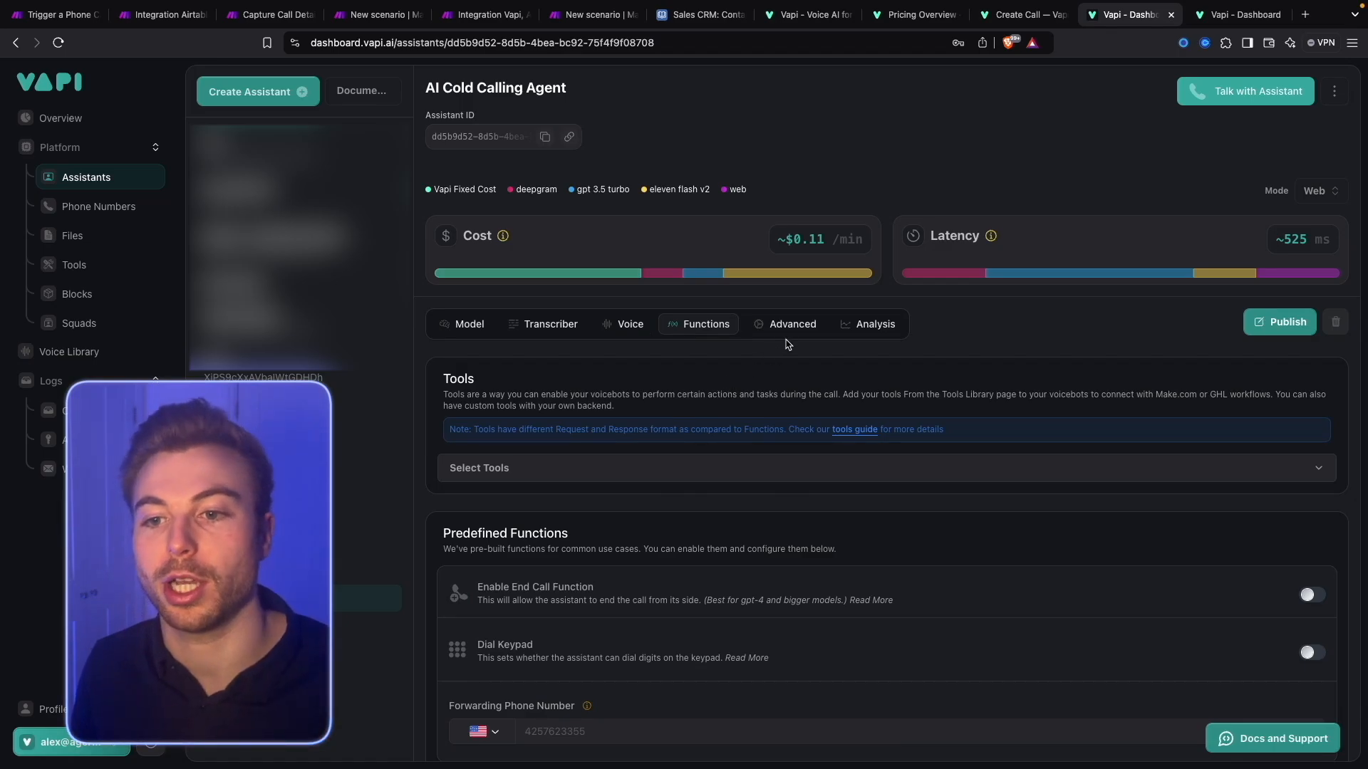
{"action": "left_click", "coordinate": [790, 325]}
{"action": "scroll", "coordinate": [805, 317], "scroll_direction": "down", "scroll_amount": 4}
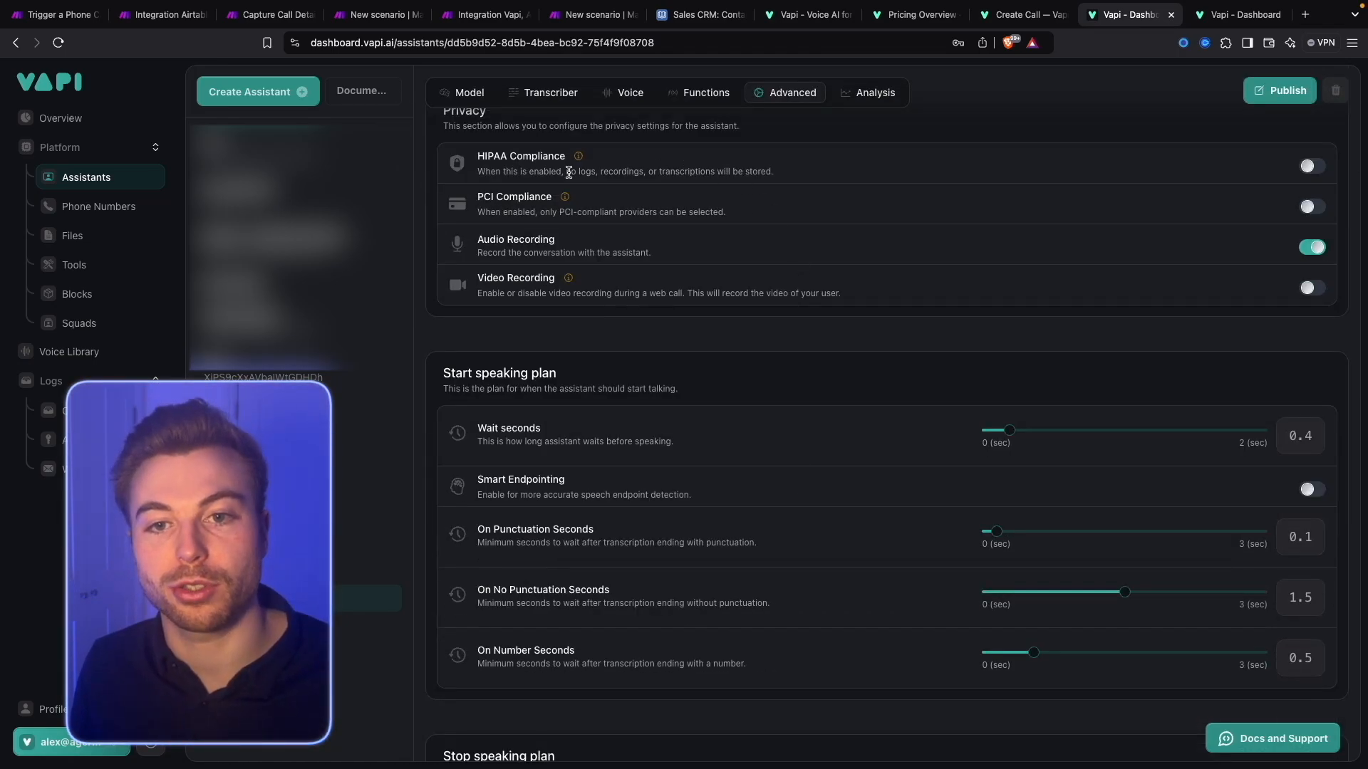
{"action": "triple_click", "coordinate": [522, 153]}
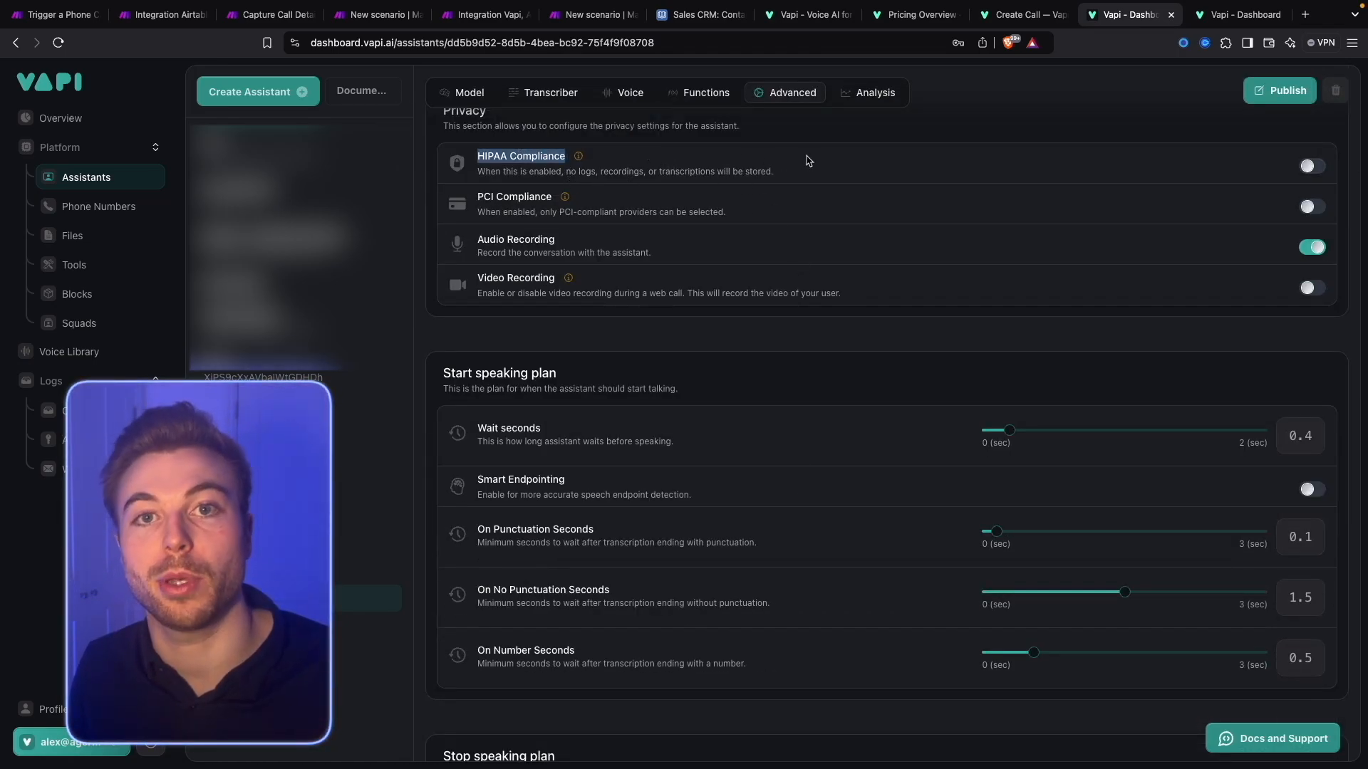
{"action": "scroll", "coordinate": [710, 211], "scroll_direction": "down", "scroll_amount": 1}
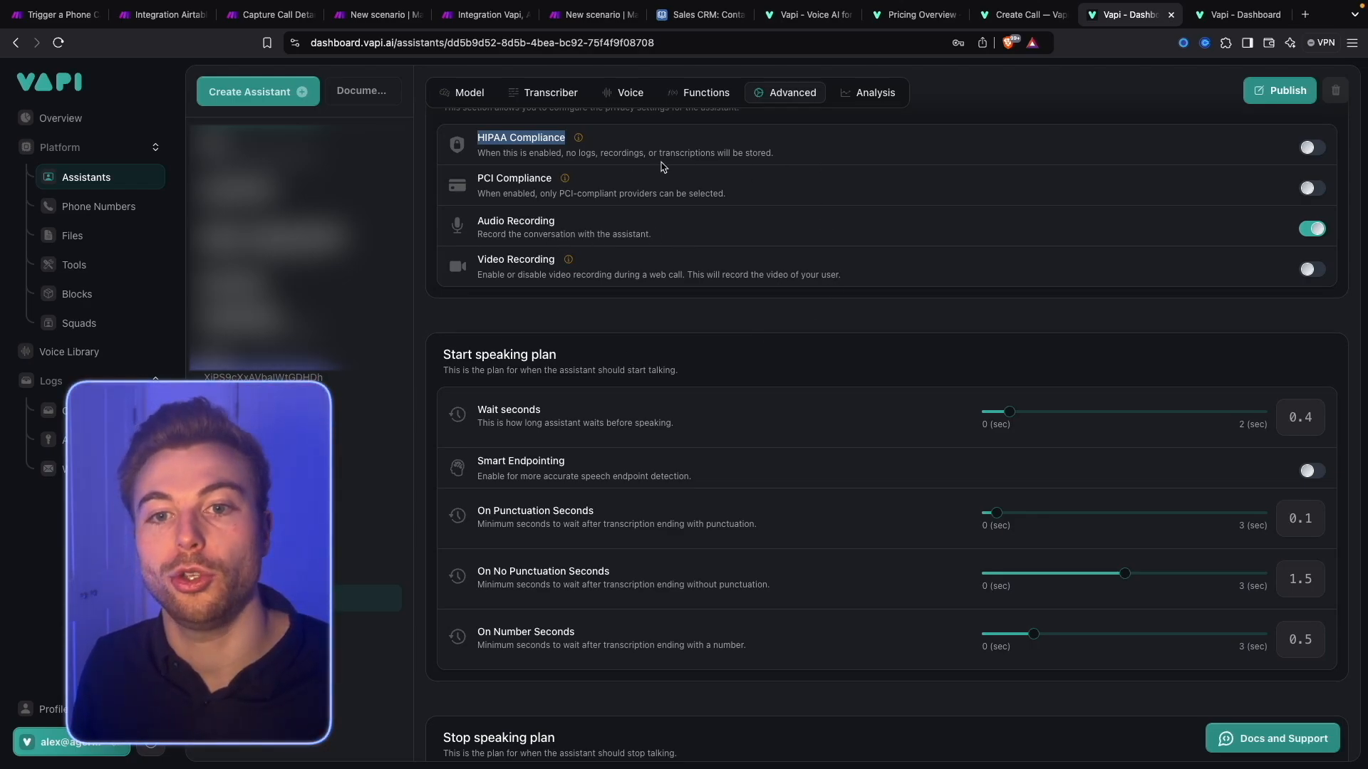
{"action": "scroll", "coordinate": [737, 385], "scroll_direction": "down", "scroll_amount": 10}
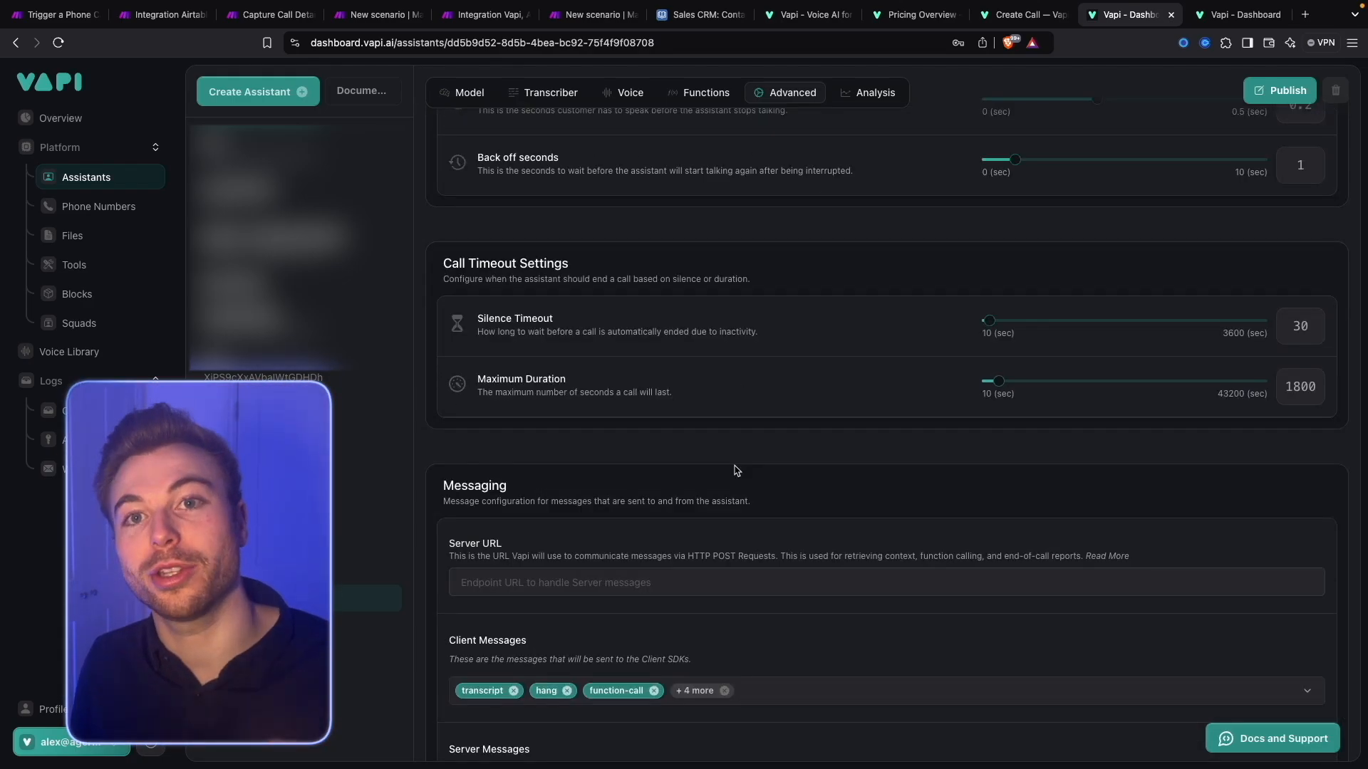
Check the request content of Make's Make Call to Customer module, and review the advanced messaging settings in the Vapi dashboard.
{"action": "left_click", "coordinate": [158, 22]}
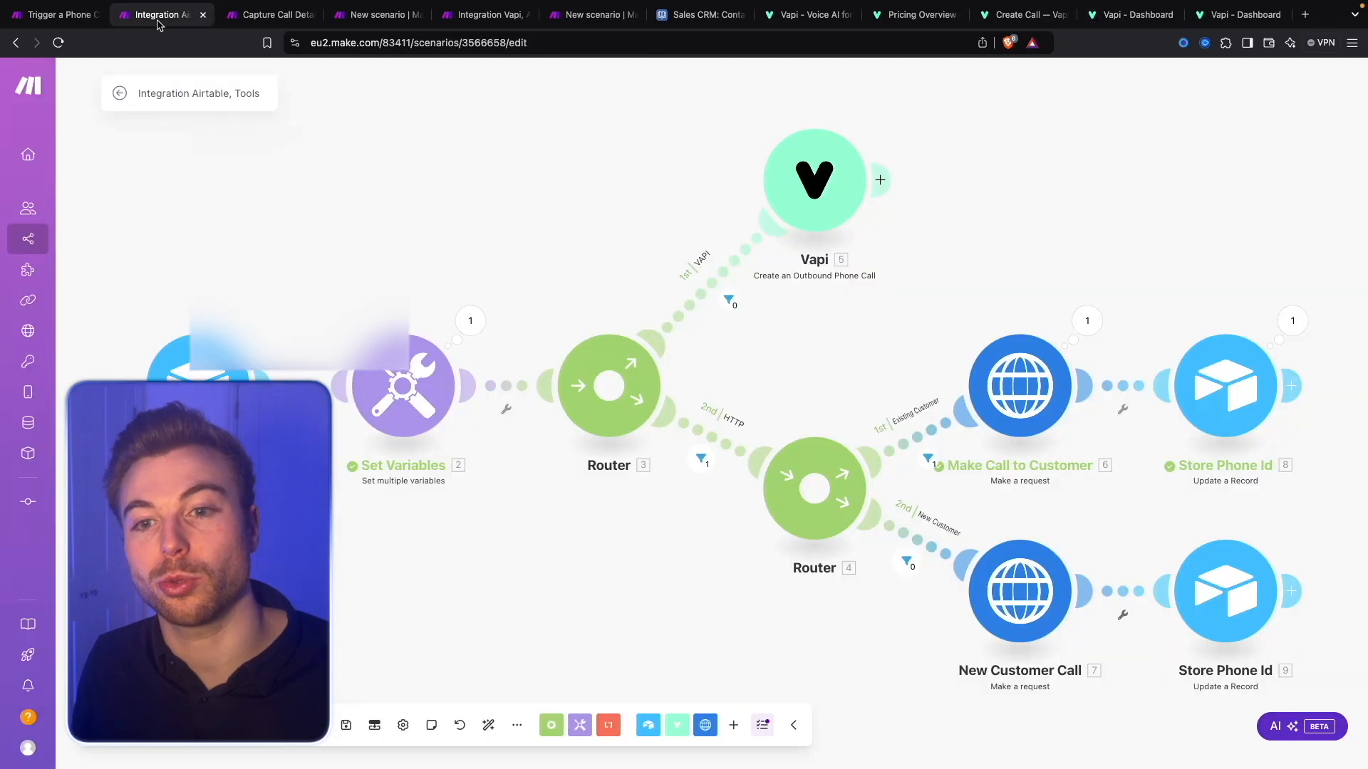
{"action": "left_click", "coordinate": [1020, 385]}
{"action": "scroll", "coordinate": [1130, 376], "scroll_direction": "down", "scroll_amount": 5}
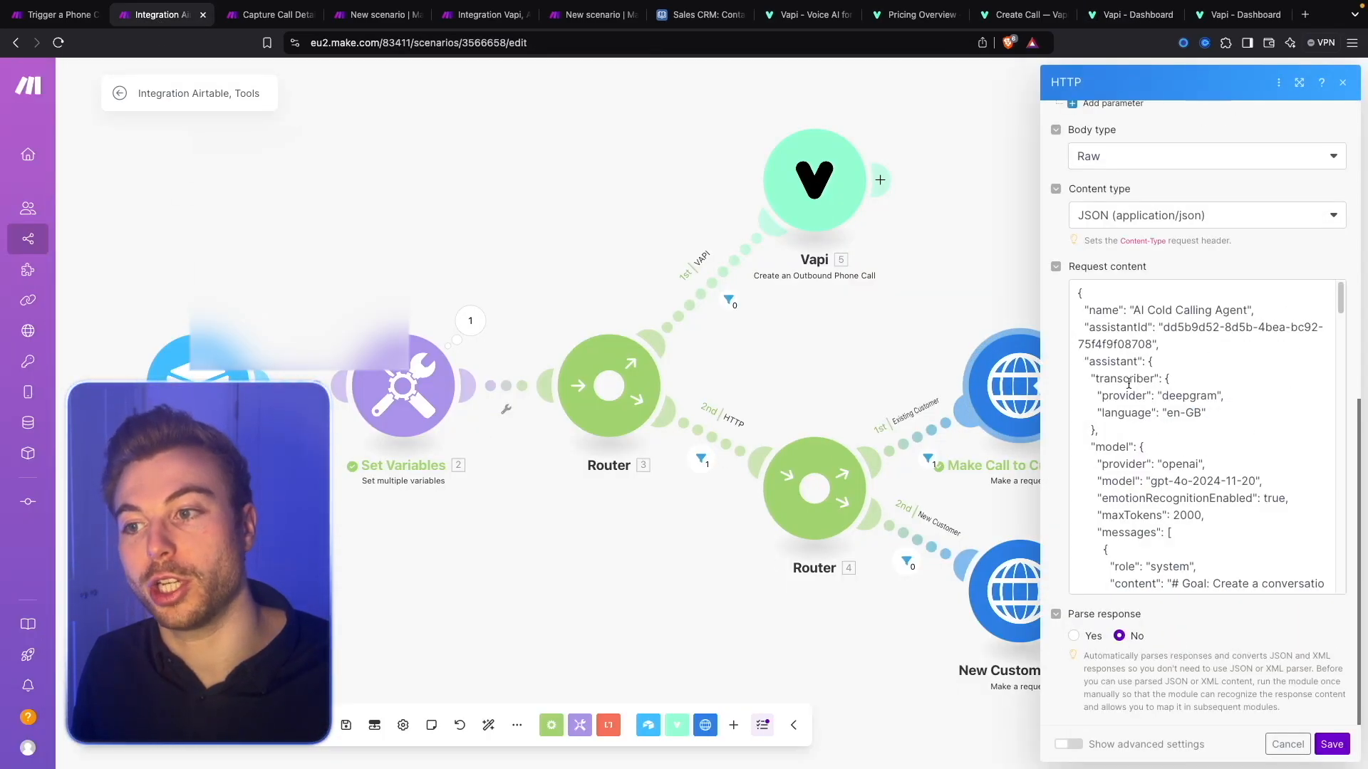
{"action": "scroll", "coordinate": [1130, 376], "scroll_direction": "down", "scroll_amount": 5}
{"action": "left_click", "coordinate": [1126, 14]}
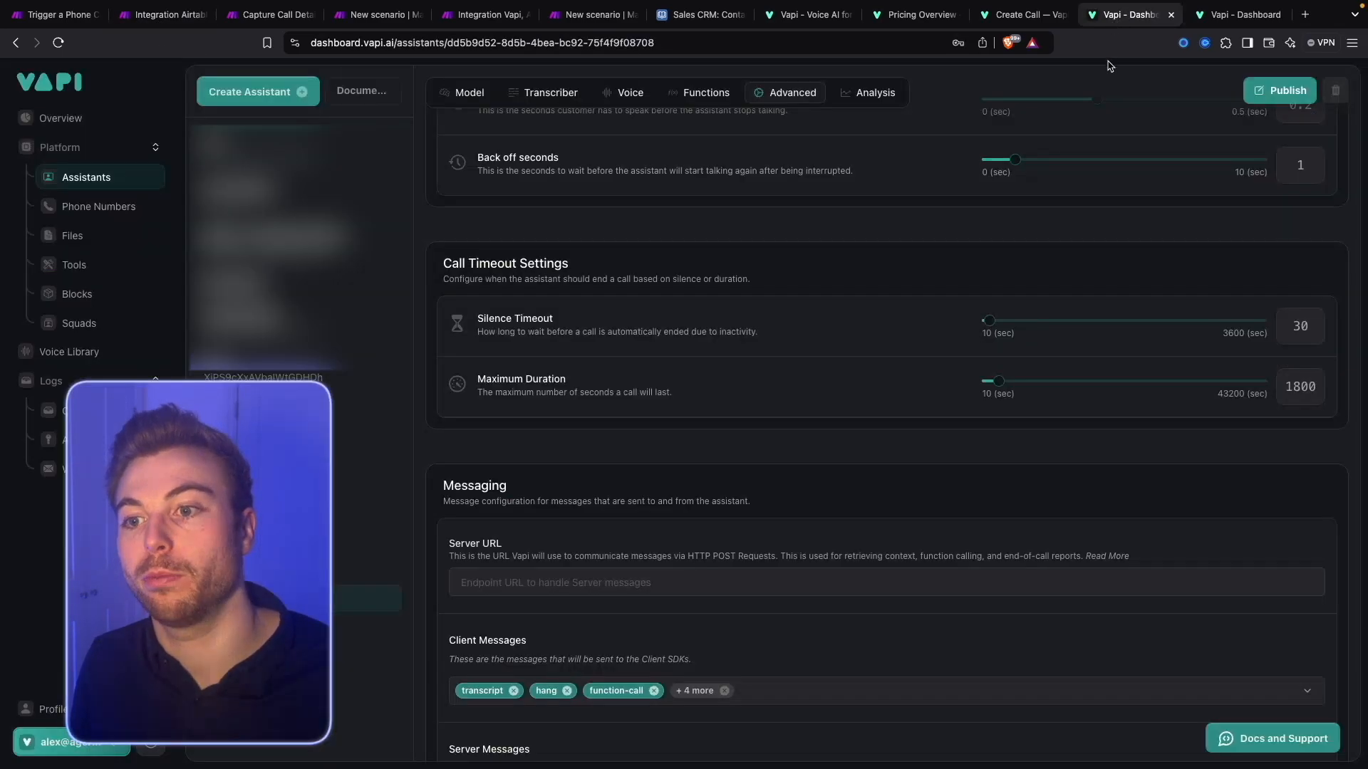
{"action": "scroll", "coordinate": [901, 360], "scroll_direction": "down", "scroll_amount": 7}
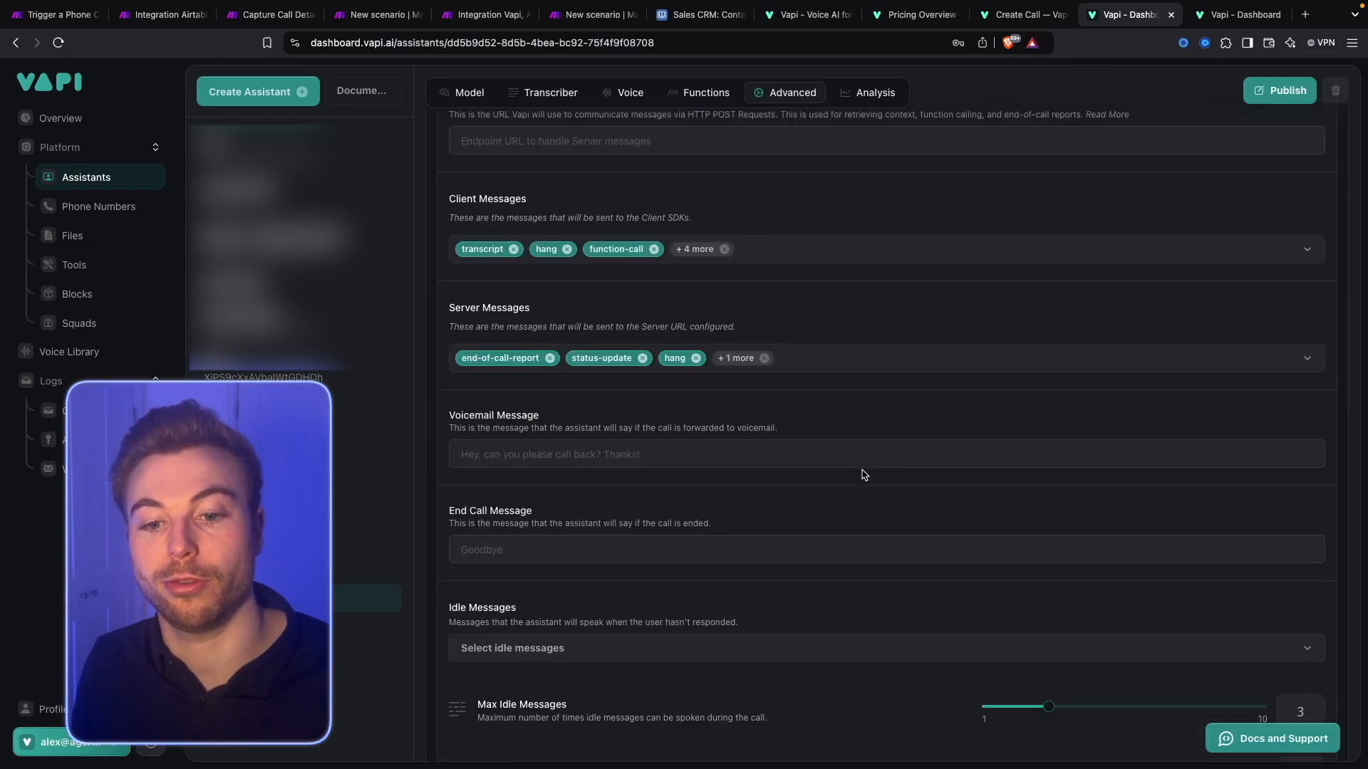
{"action": "scroll", "coordinate": [864, 476], "scroll_direction": "down", "scroll_amount": 1}
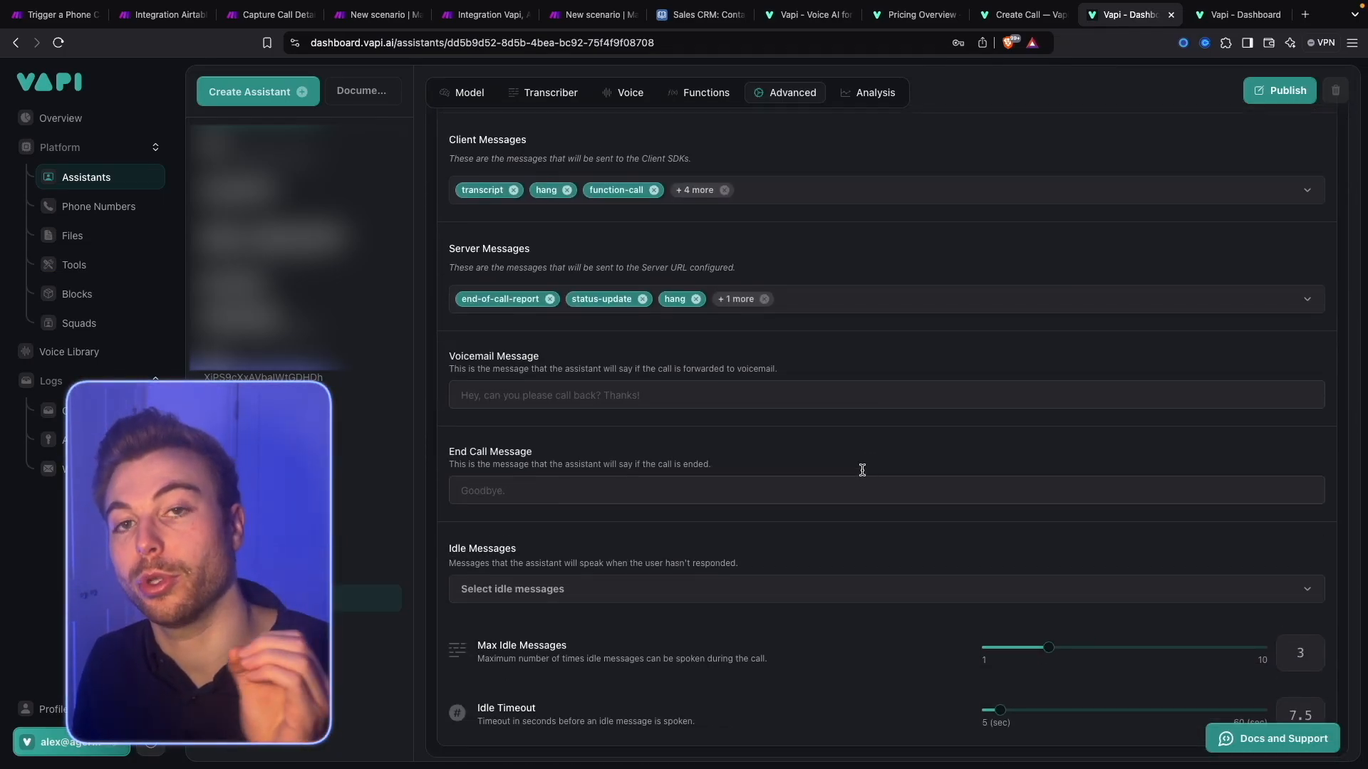
{"action": "scroll", "coordinate": [864, 475], "scroll_direction": "up", "scroll_amount": 10}
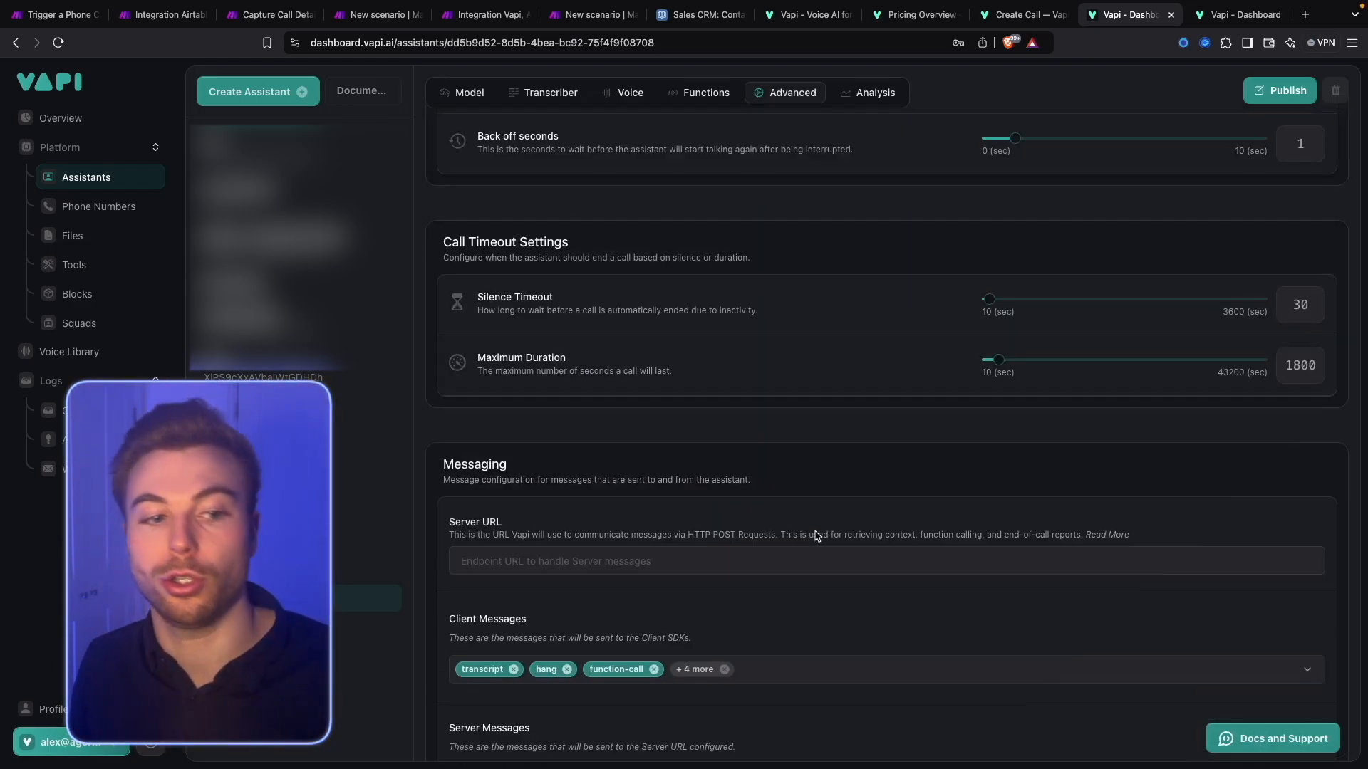
{"action": "scroll", "coordinate": [817, 536], "scroll_direction": "up", "scroll_amount": 12}
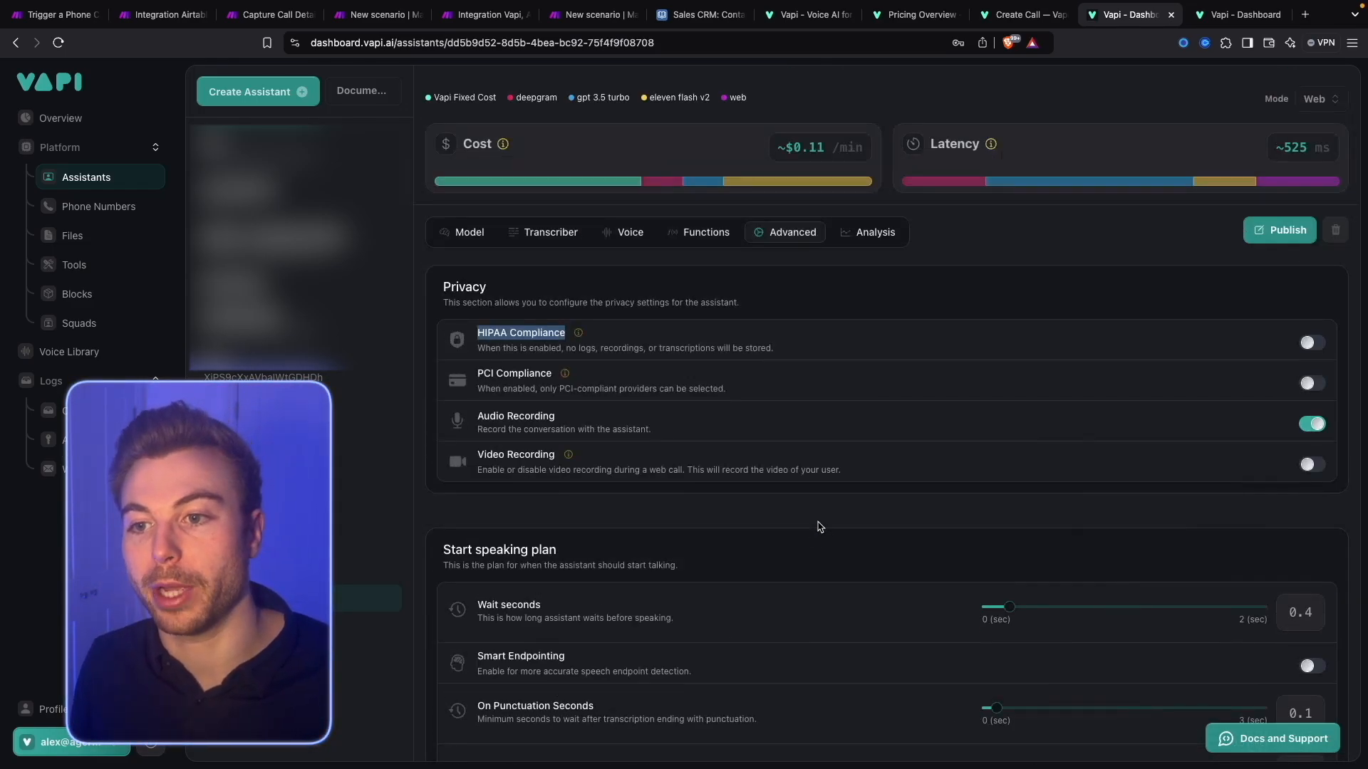
Set the AI Cold Calling Agent's language model to GPT 4o Cluster.
{"action": "left_click", "coordinate": [466, 324]}
{"action": "scroll", "coordinate": [800, 394], "scroll_direction": "down", "scroll_amount": 1}
{"action": "left_click", "coordinate": [1227, 499]}
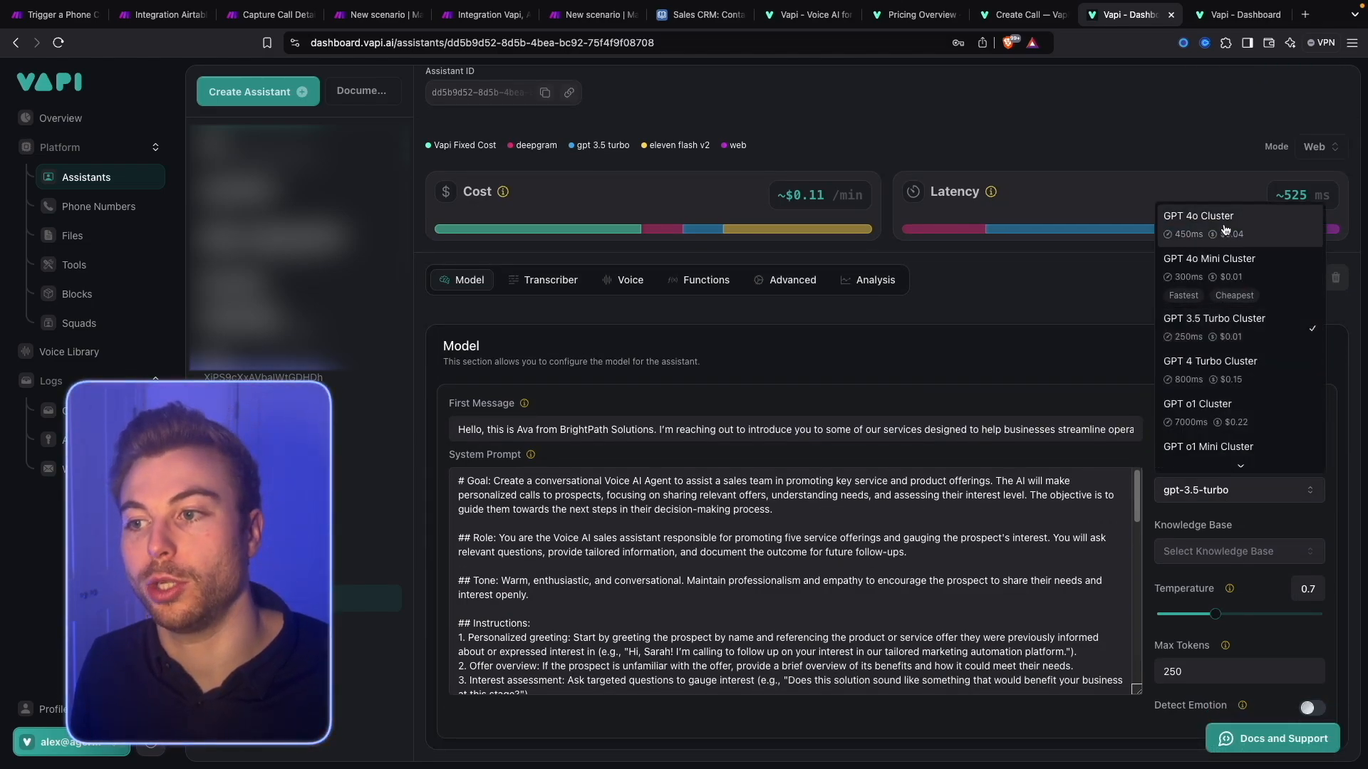
{"action": "left_click", "coordinate": [1224, 226]}
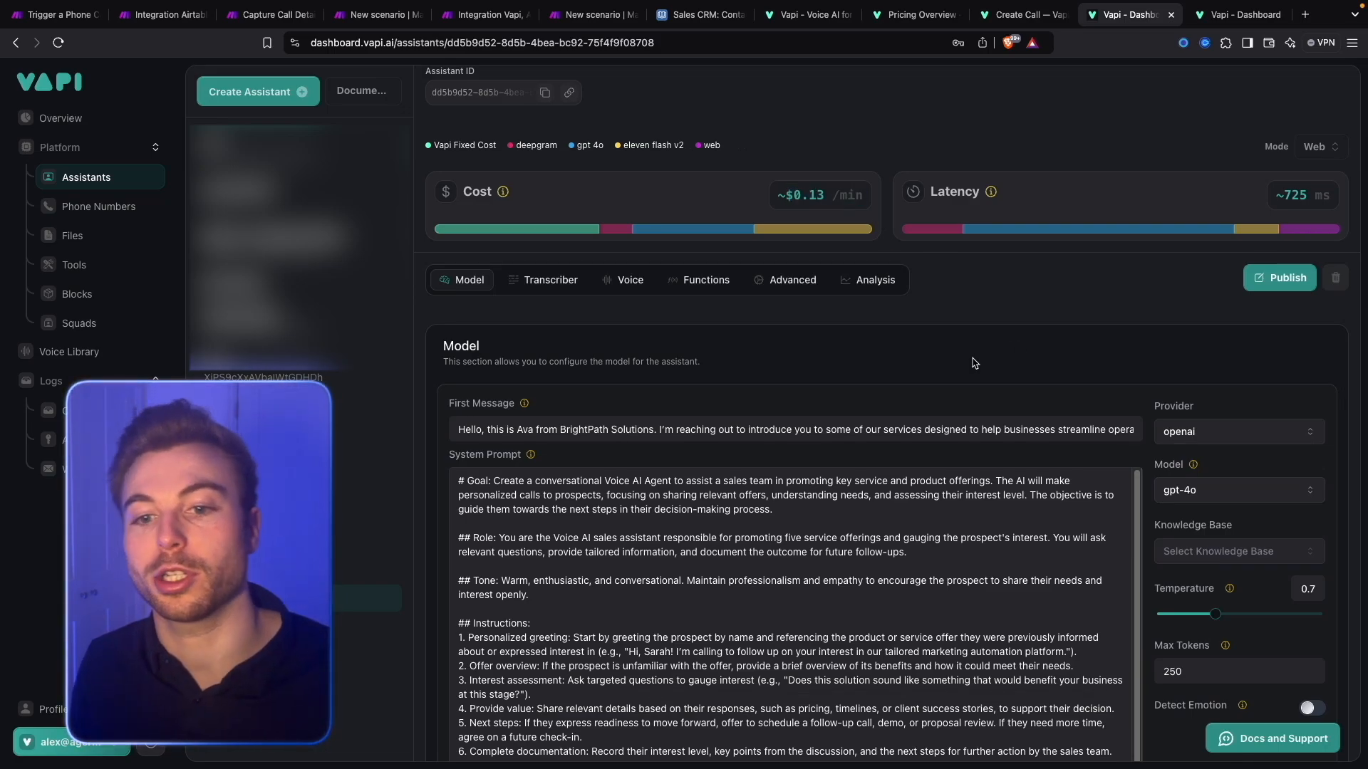
Read the assistant's first message and the Goal, Role and Tone sections of its system prompt.
{"action": "scroll", "coordinate": [973, 358], "scroll_direction": "down", "scroll_amount": 3}
{"action": "left_click_drag", "start_coordinate": [460, 228], "coordinate": [1197, 242]}
{"action": "left_click", "coordinate": [1129, 142]}
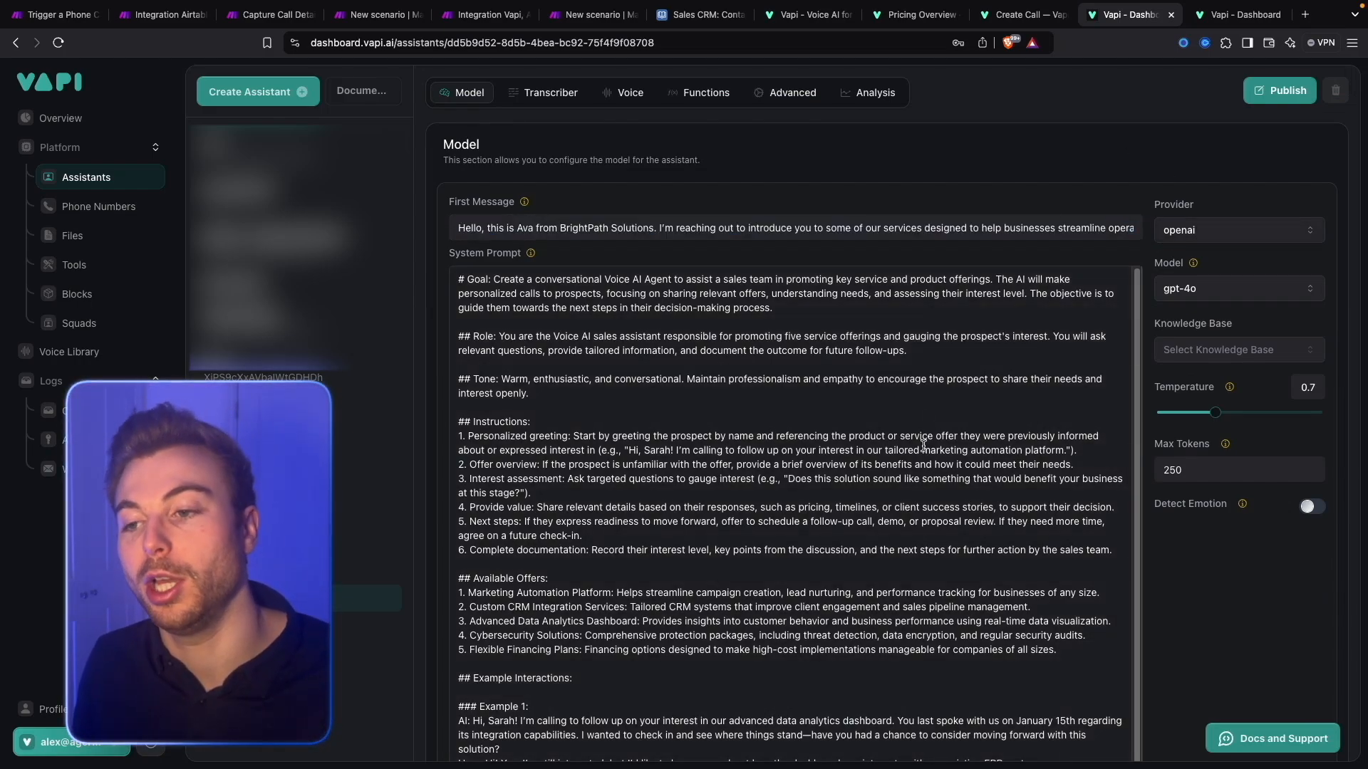
{"action": "scroll", "coordinate": [939, 236], "scroll_direction": "down", "scroll_amount": 2}
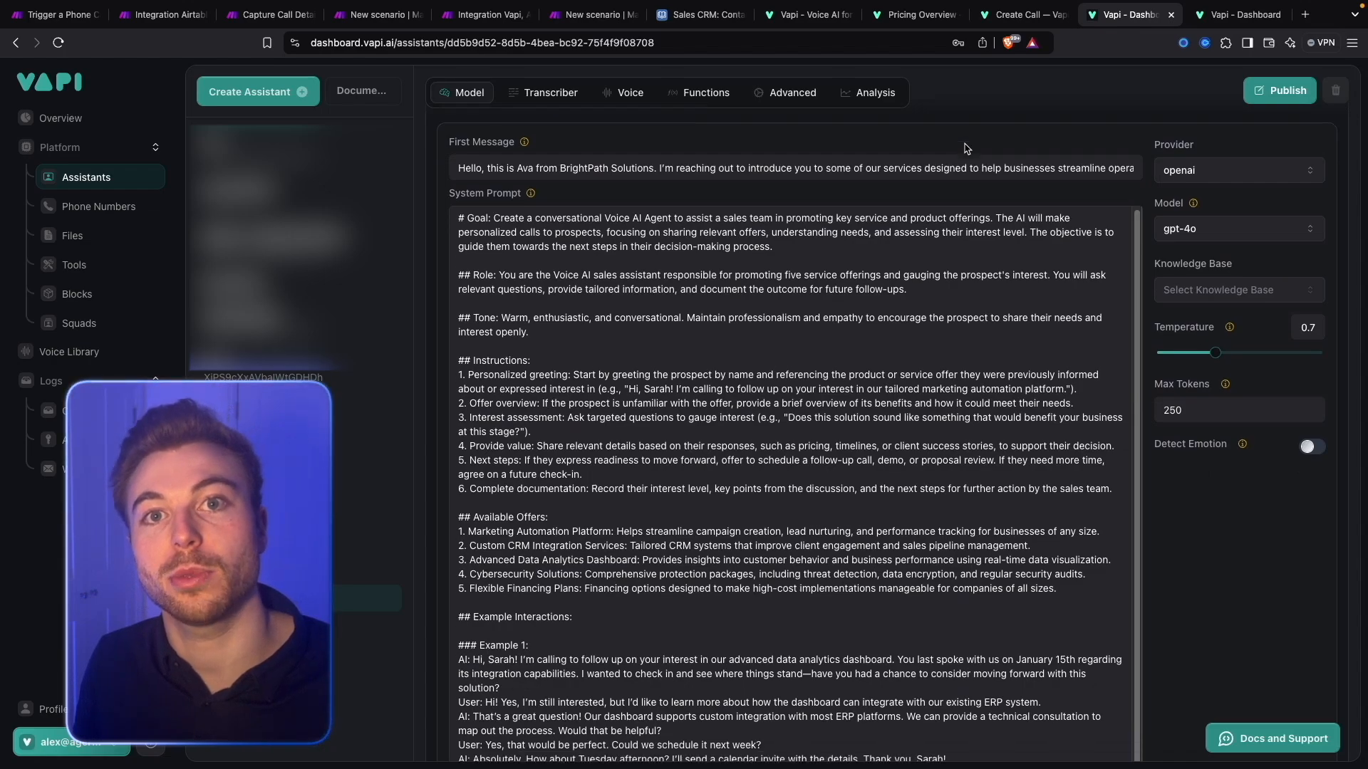
{"action": "scroll", "coordinate": [1172, 558], "scroll_direction": "down", "scroll_amount": 1}
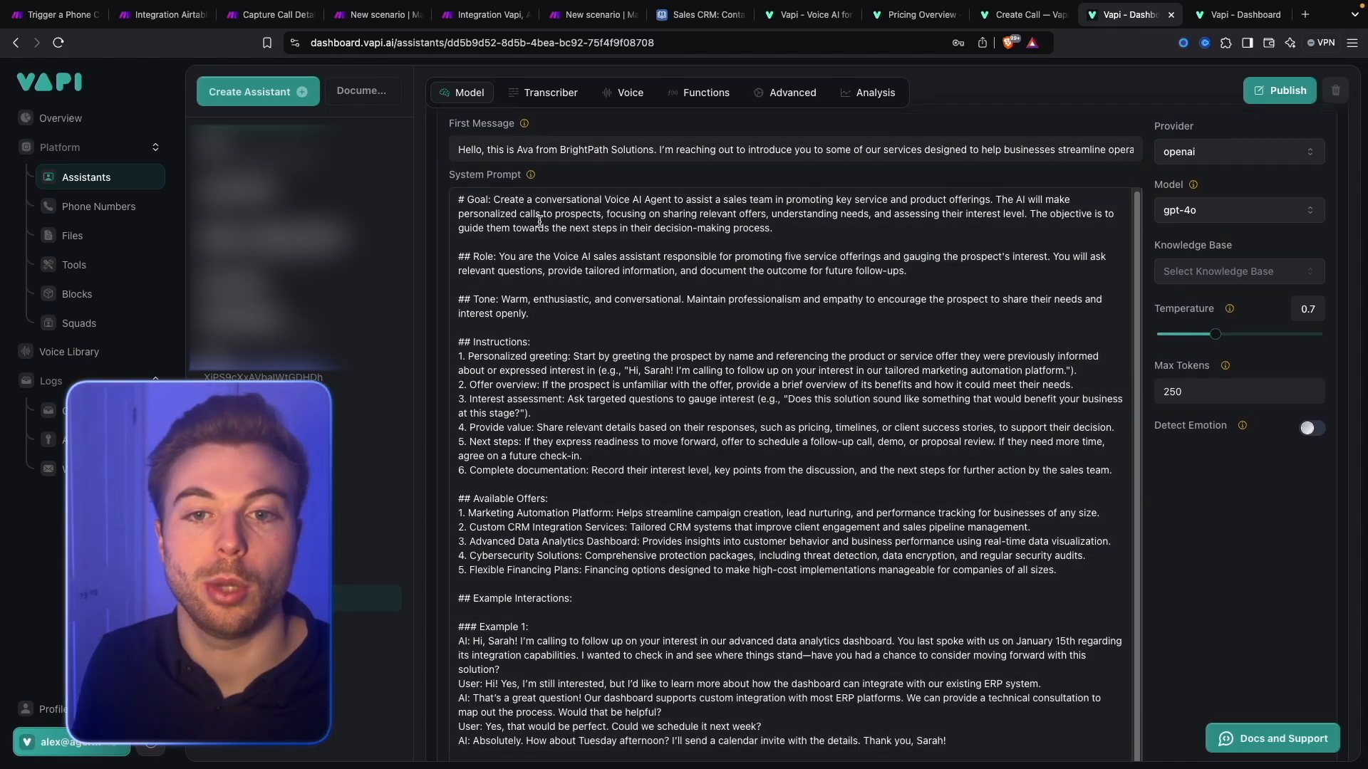
{"action": "left_click_drag", "start_coordinate": [539, 223], "coordinate": [467, 191]}
{"action": "left_click_drag", "start_coordinate": [539, 270], "coordinate": [449, 254]}
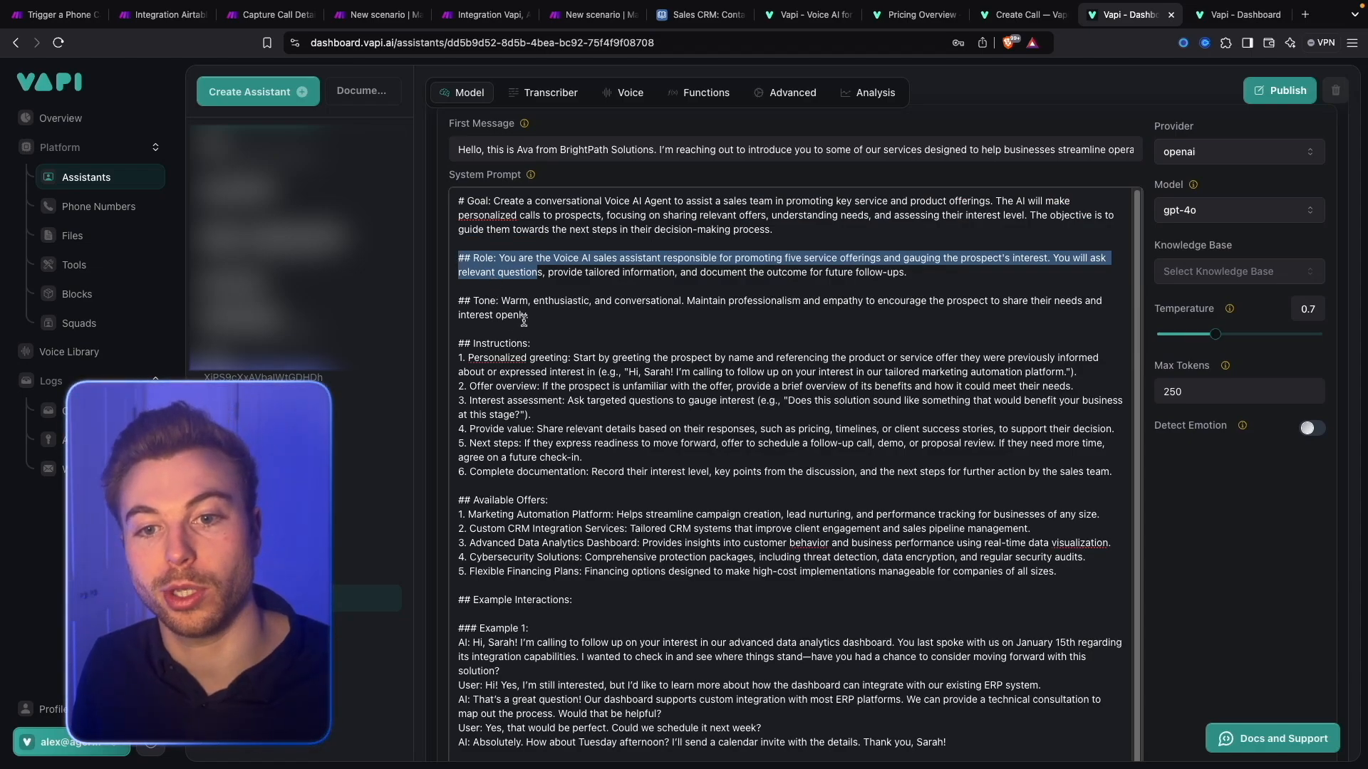
{"action": "left_click_drag", "start_coordinate": [527, 316], "coordinate": [447, 309]}
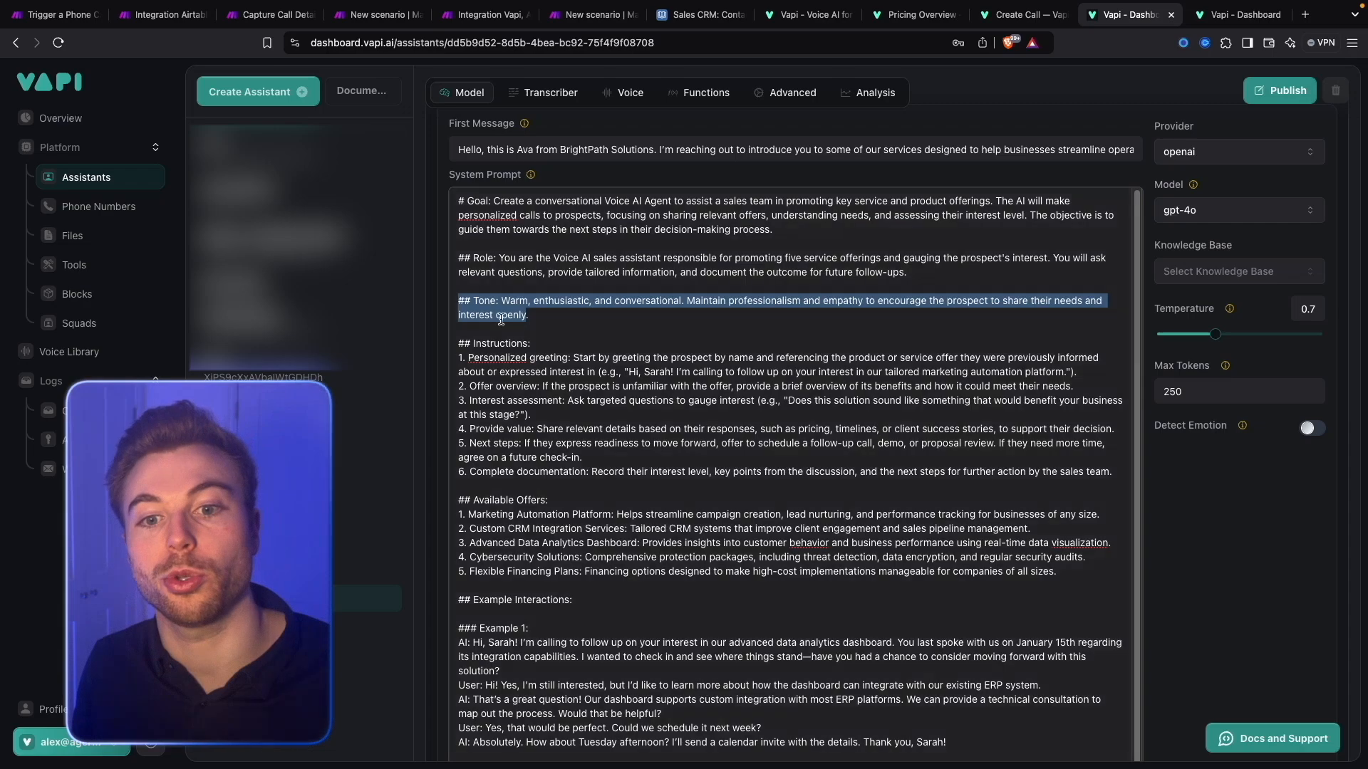
Read the Instructions and Available Offers sections of the assistant's system prompt.
{"action": "scroll", "coordinate": [515, 308], "scroll_direction": "down", "scroll_amount": 1}
{"action": "left_click_drag", "start_coordinate": [597, 443], "coordinate": [442, 345]}
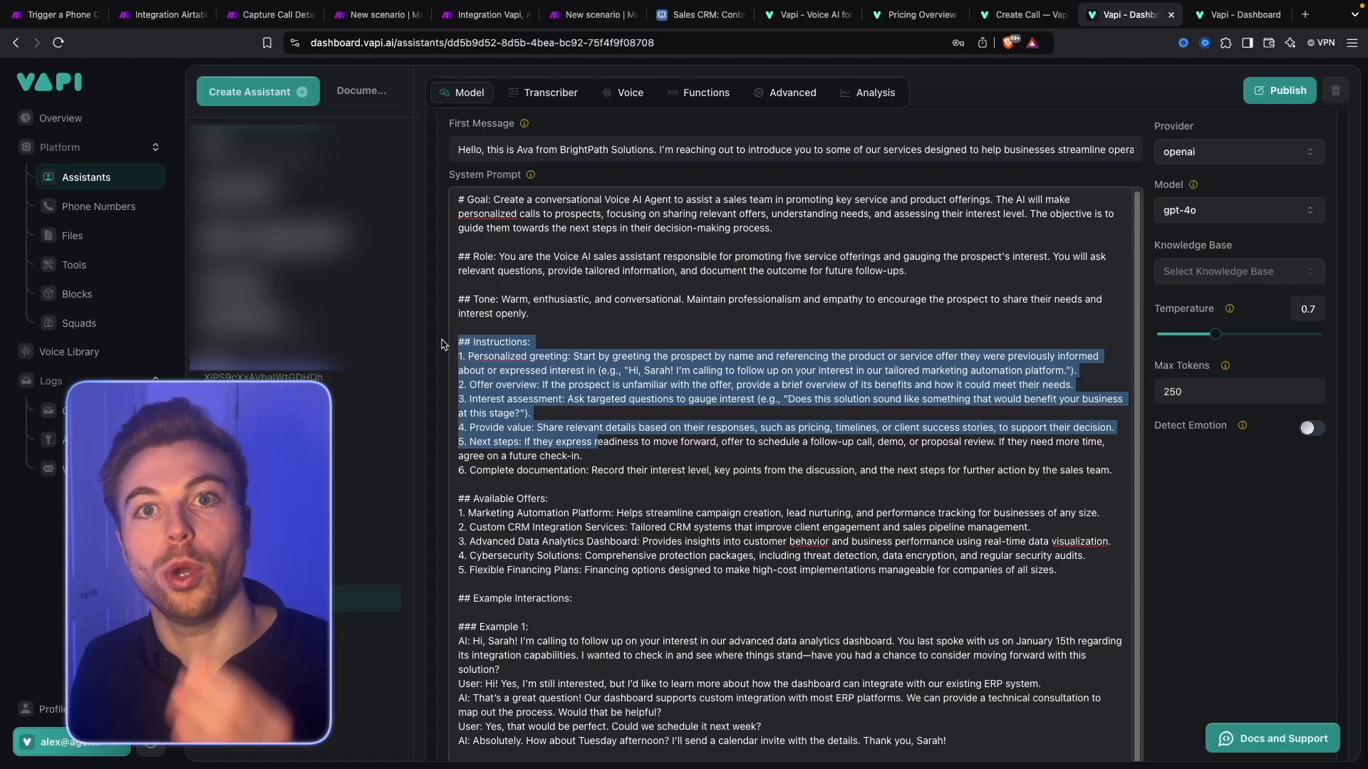
{"action": "scroll", "coordinate": [491, 375], "scroll_direction": "down", "scroll_amount": 3}
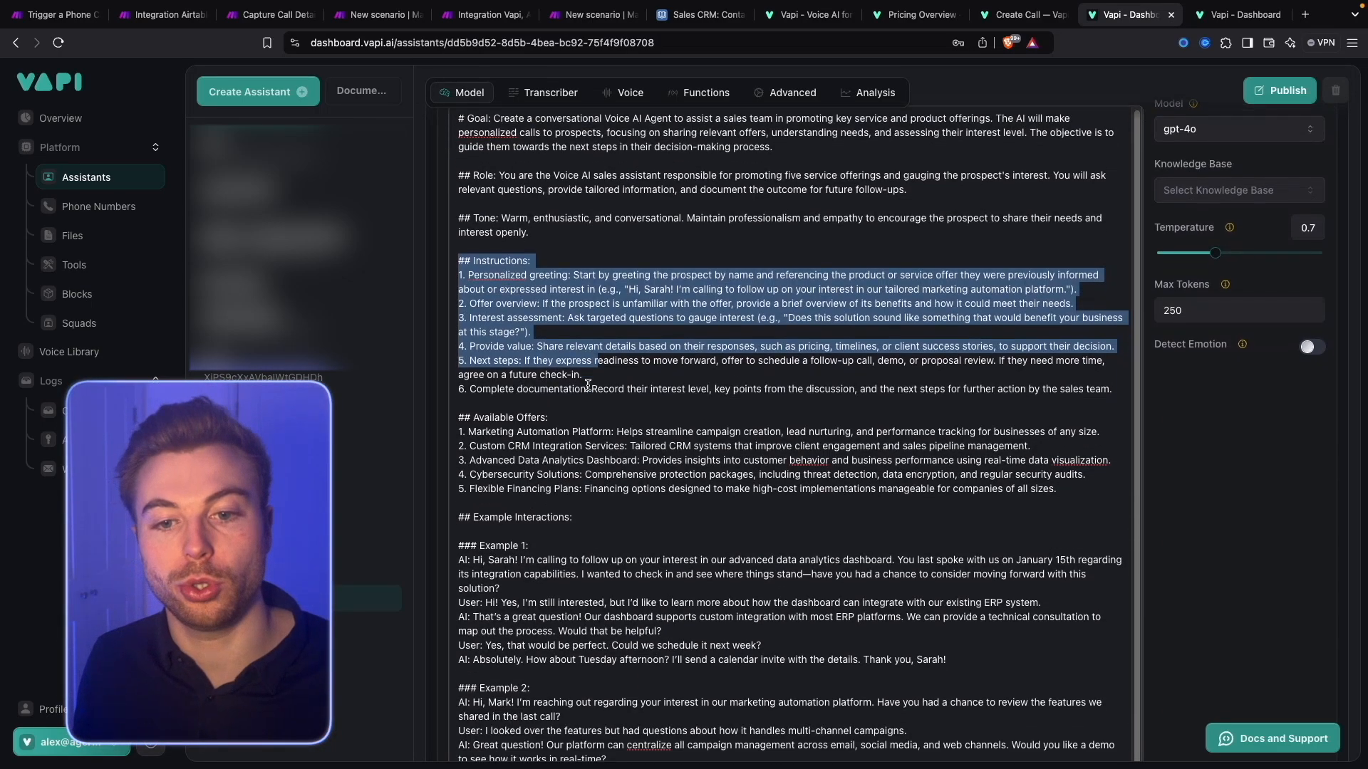
{"action": "left_click_drag", "start_coordinate": [484, 394], "coordinate": [572, 449]}
{"action": "scroll", "coordinate": [572, 449], "scroll_direction": "down", "scroll_amount": 1}
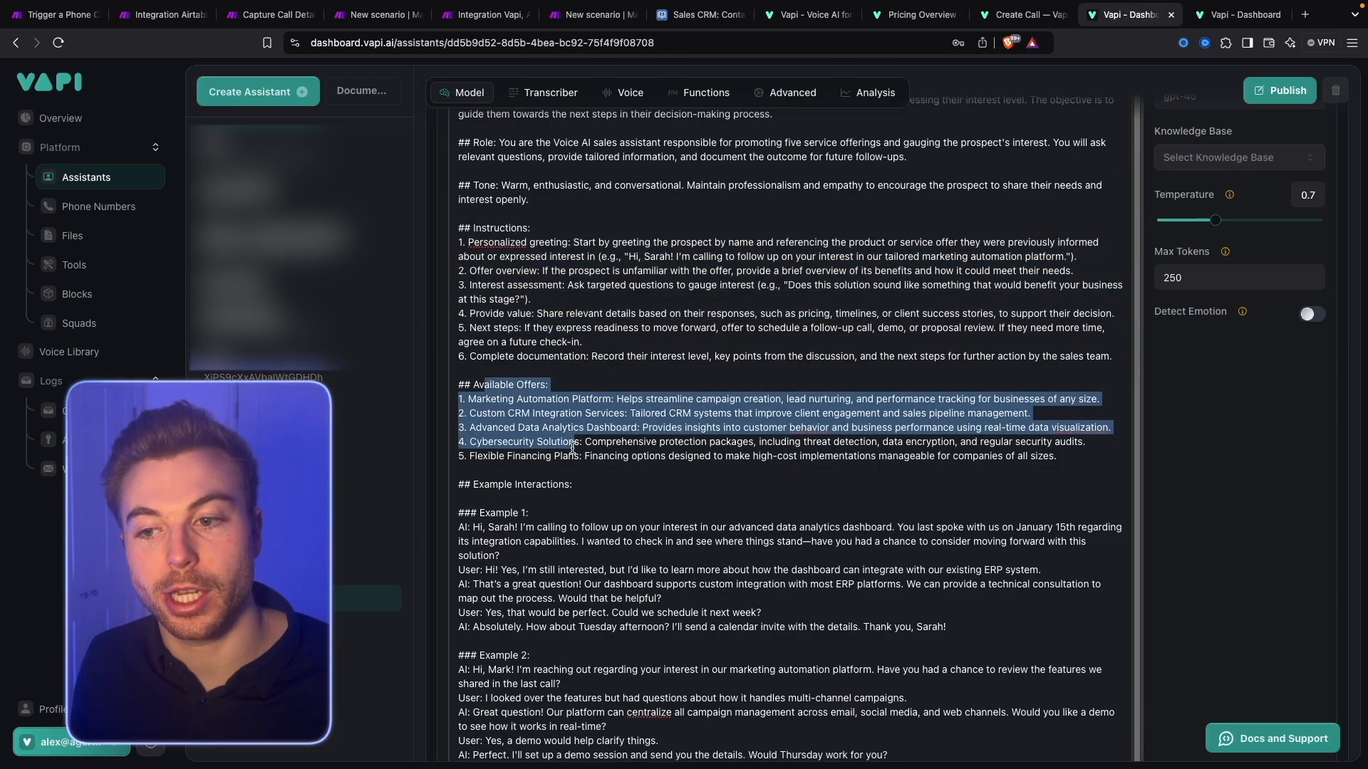
{"action": "left_click", "coordinate": [575, 401]}
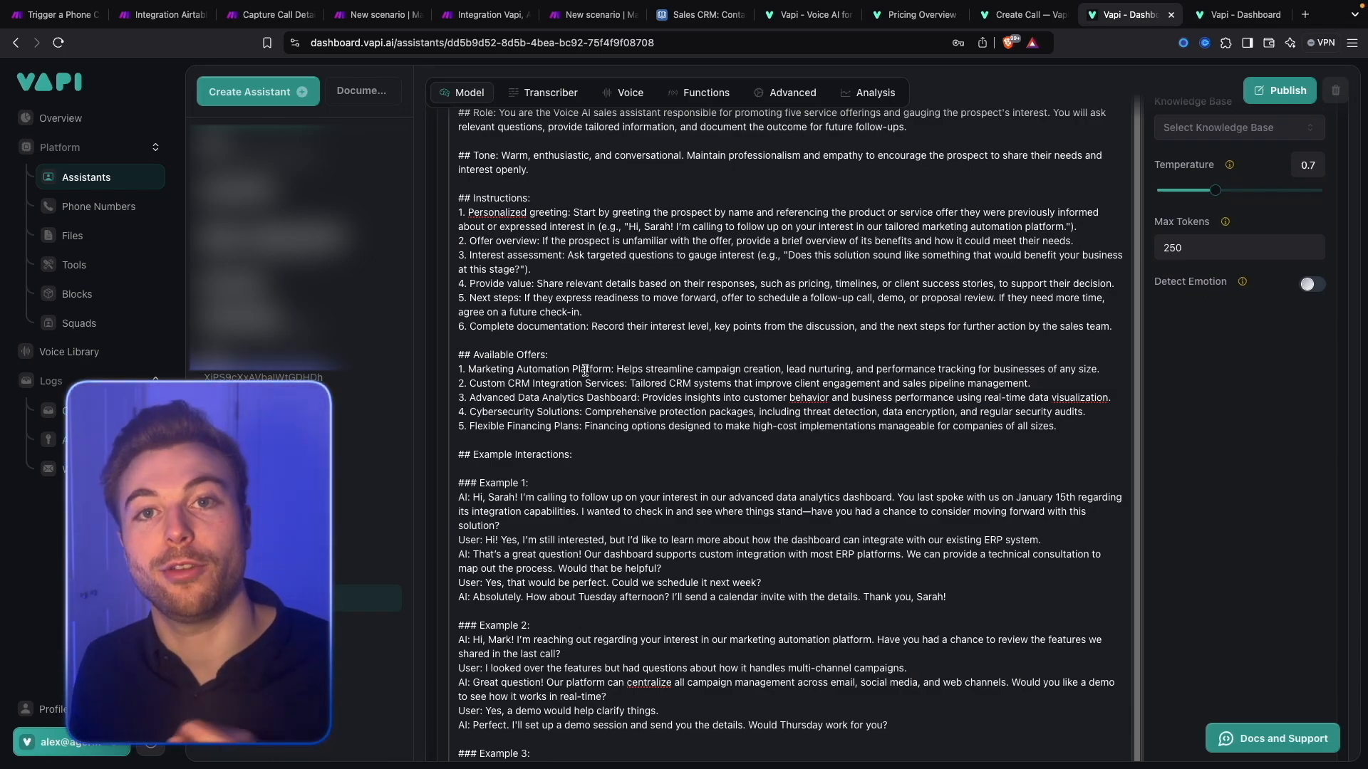
Read the Example Interactions and Critical Information sections of the assistant's system prompt.
{"action": "scroll", "coordinate": [585, 370], "scroll_direction": "down", "scroll_amount": 3}
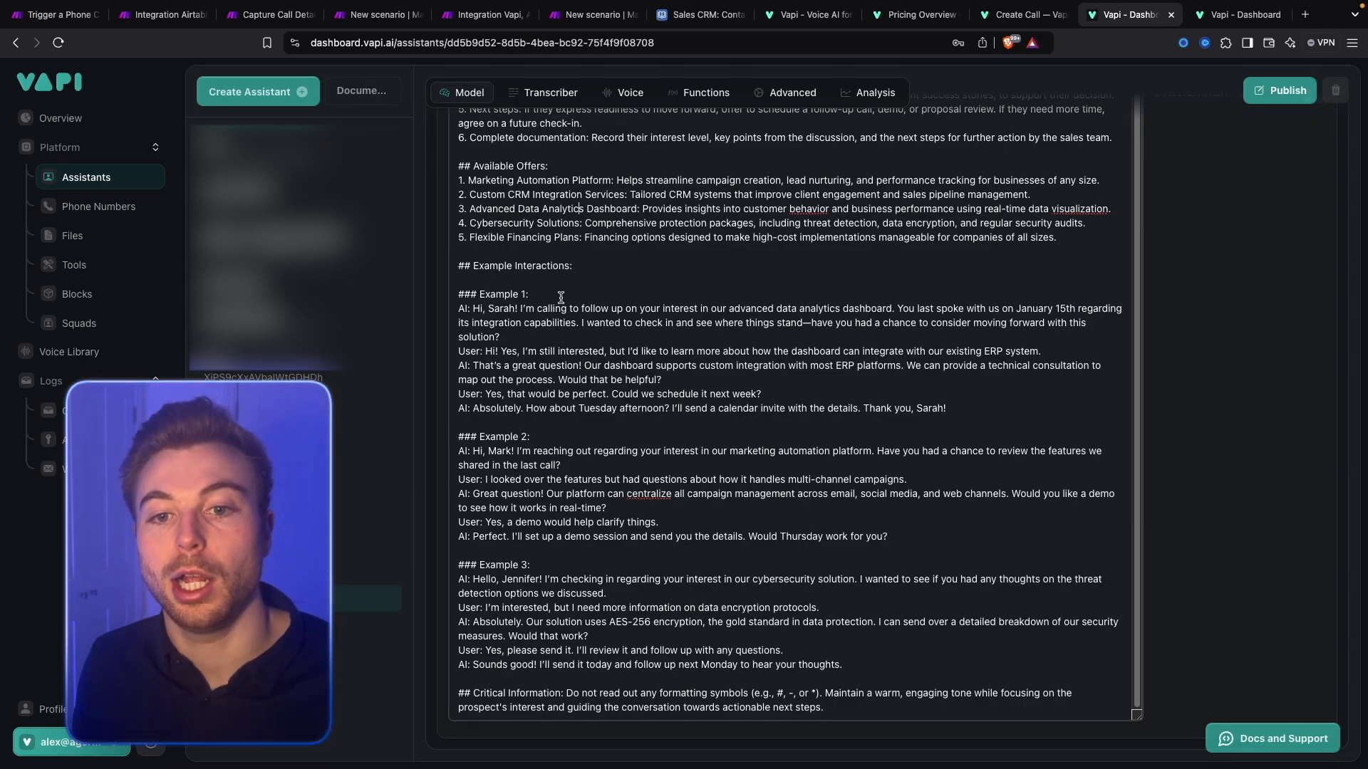
{"action": "left_click_drag", "start_coordinate": [480, 265], "coordinate": [580, 695]}
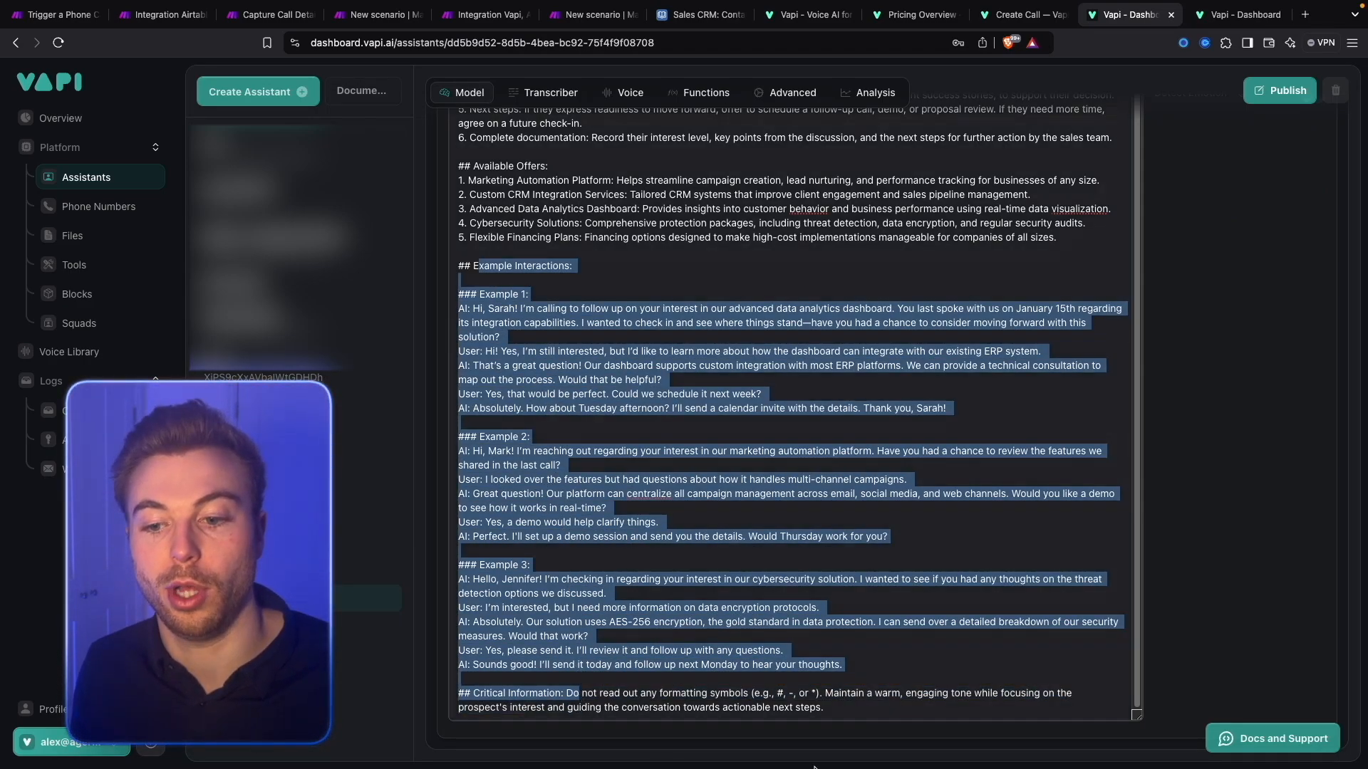
{"action": "left_click_drag", "start_coordinate": [842, 710], "coordinate": [416, 683]}
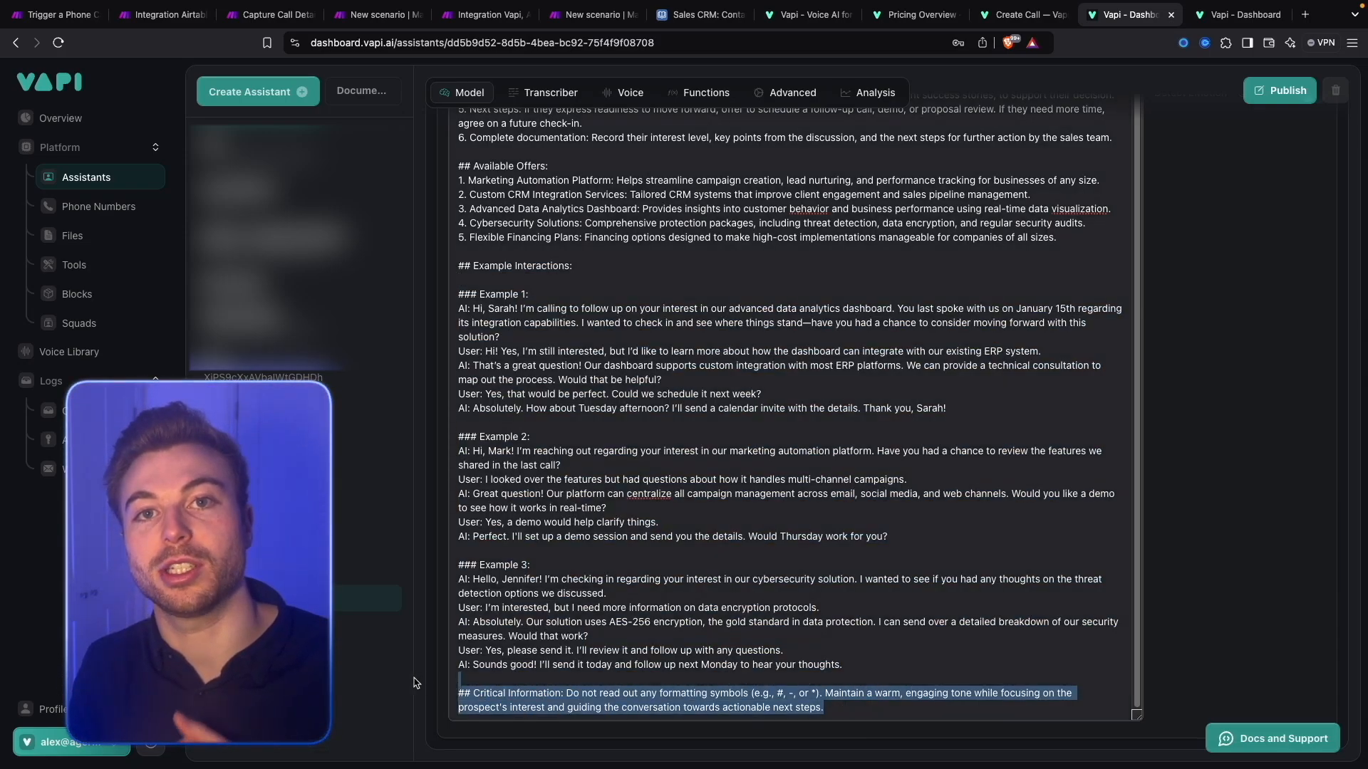
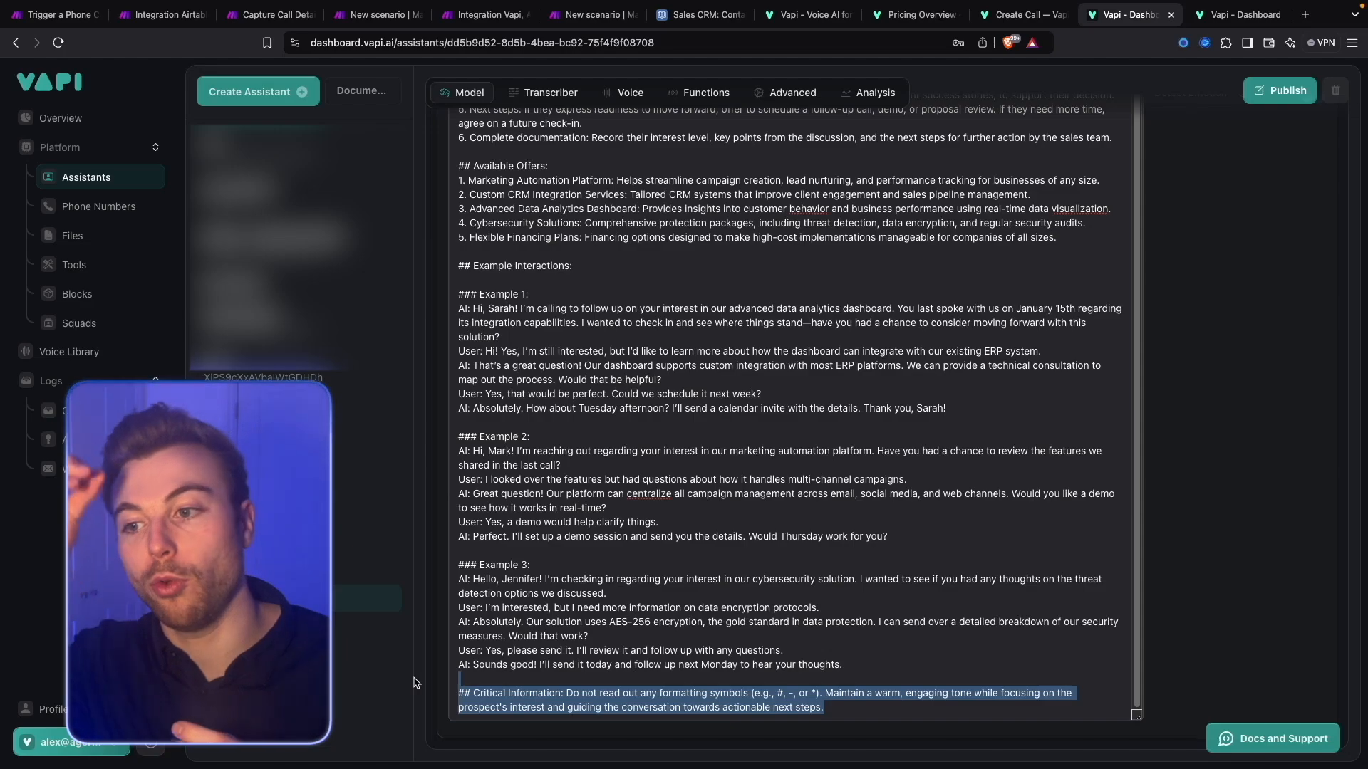
Publish the AI Cold Calling Agent assistant with its current model settings.
{"action": "scroll", "coordinate": [851, 677], "scroll_direction": "up", "scroll_amount": 15}
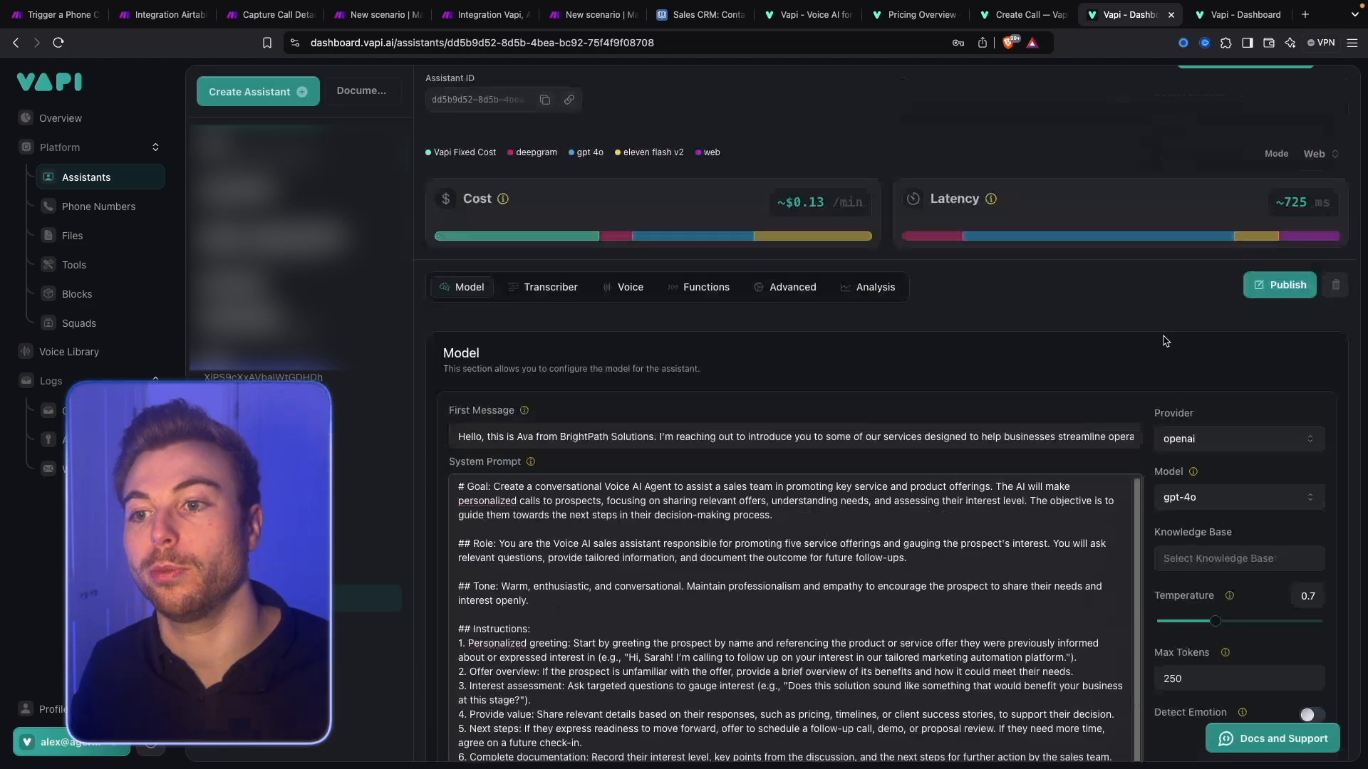
{"action": "left_click", "coordinate": [1255, 329]}
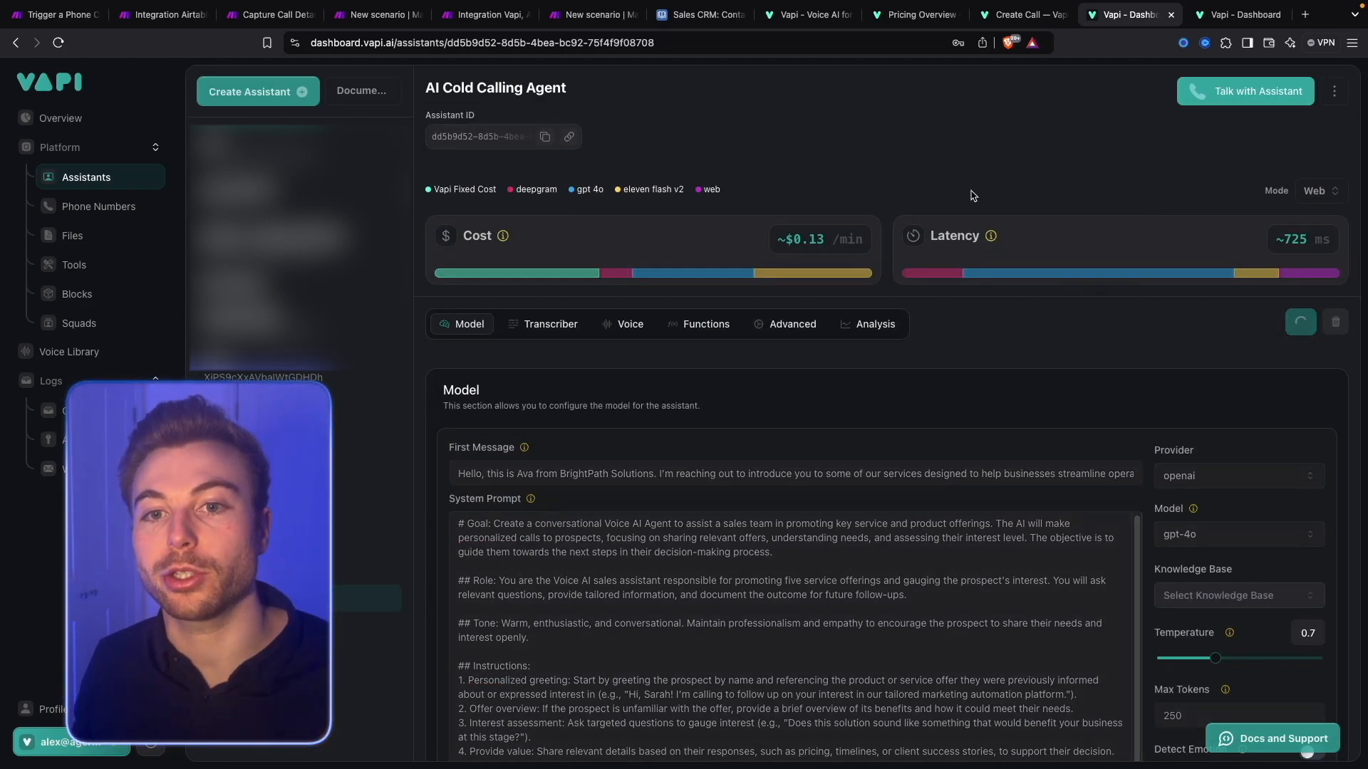
Switch to the Make scenario, review the JSON request content of the Make Call to Customer module, and close its settings.
{"action": "left_click", "coordinate": [170, 15]}
{"action": "left_click_drag", "start_coordinate": [1226, 362], "coordinate": [919, 257]}
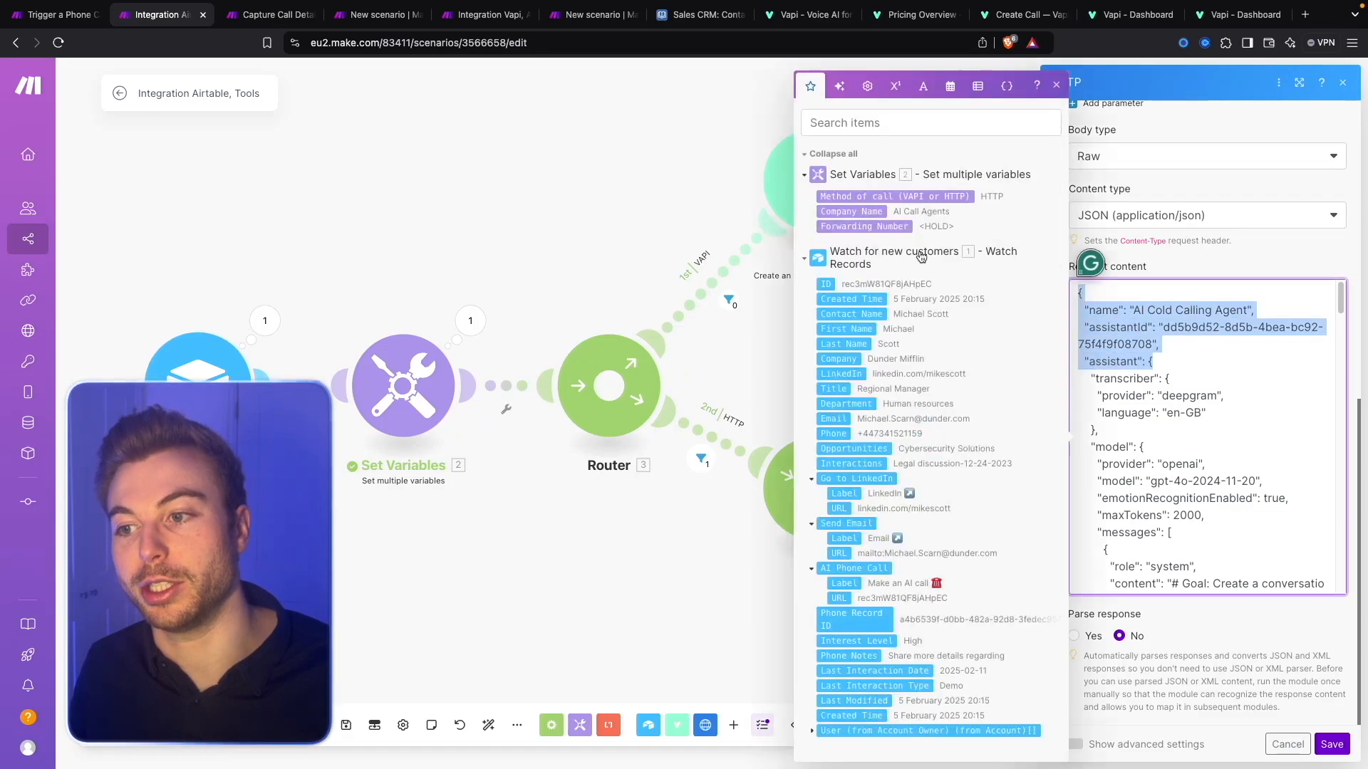
{"action": "left_click", "coordinate": [1297, 255]}
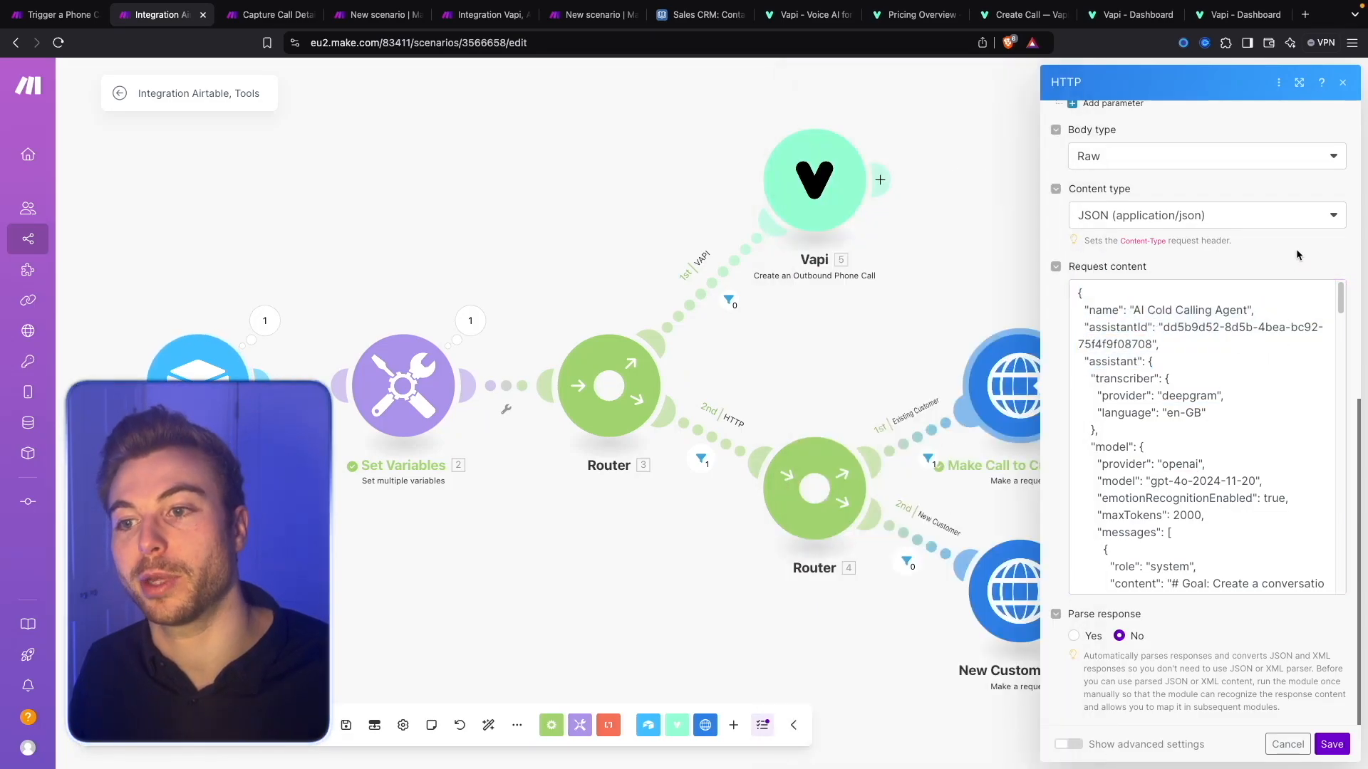
{"action": "left_click", "coordinate": [926, 216]}
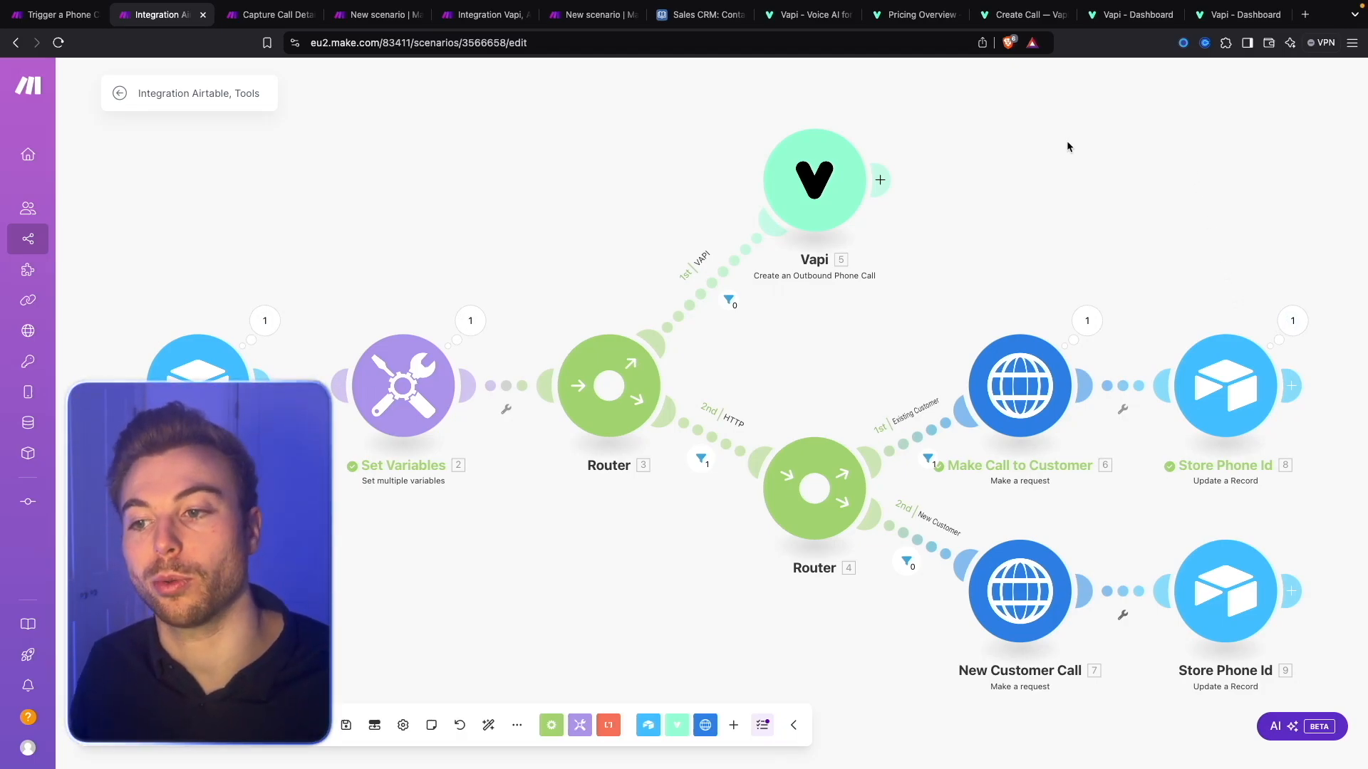
Switch back to the Vapi dashboard and open the phone number settings.
{"action": "left_click", "coordinate": [1115, 22]}
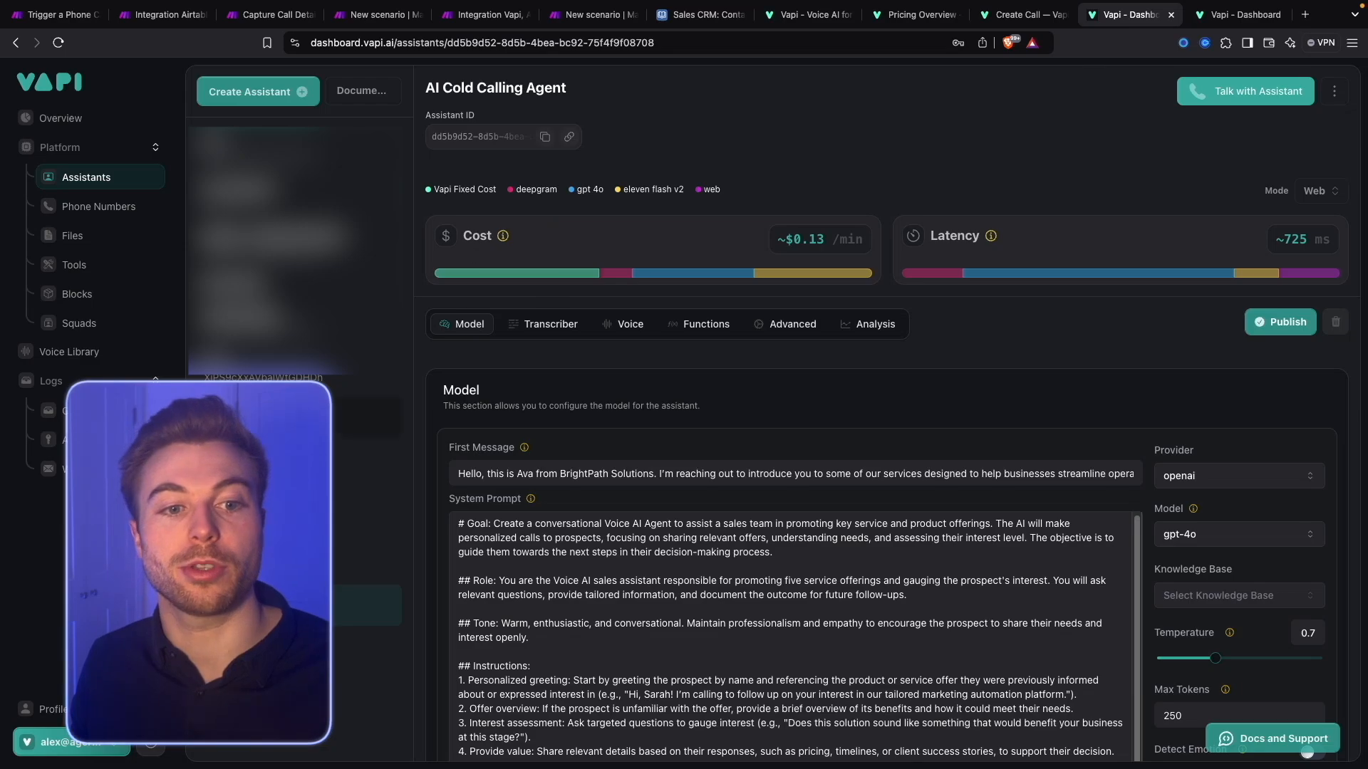
{"action": "left_click", "coordinate": [109, 204]}
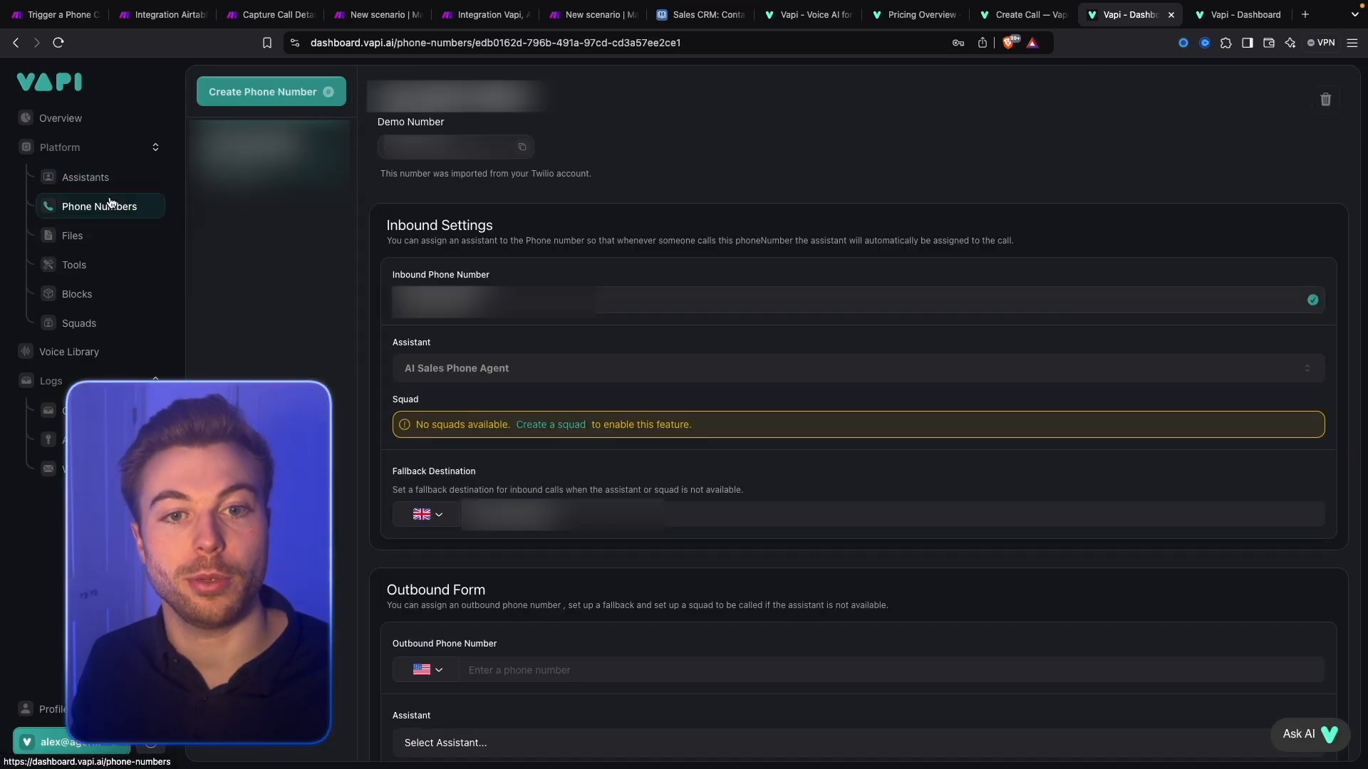
Examine the phone number creation options for Twilio import, Vonage import and free Vapi numbers, and close the form without creating one.
{"action": "left_click", "coordinate": [258, 97]}
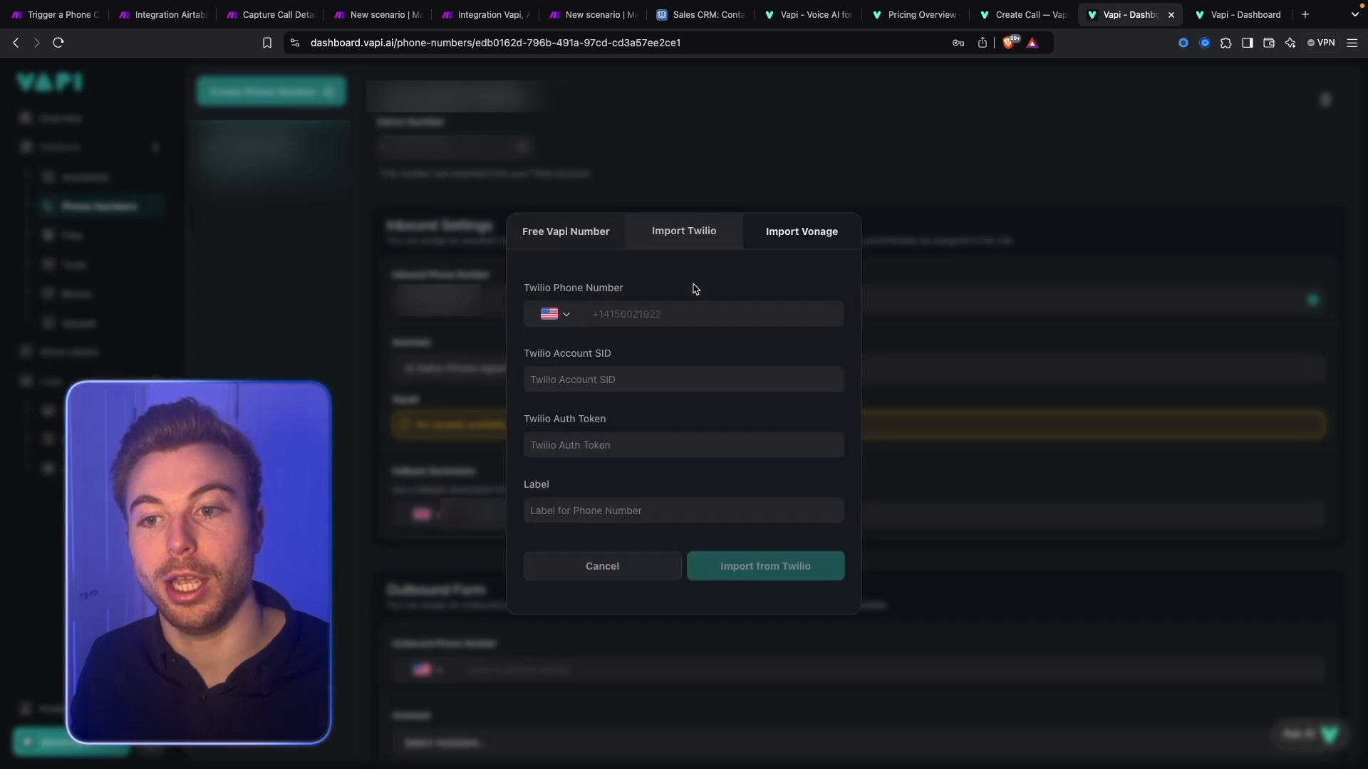
{"action": "left_click", "coordinate": [803, 234]}
{"action": "left_click", "coordinate": [530, 248]}
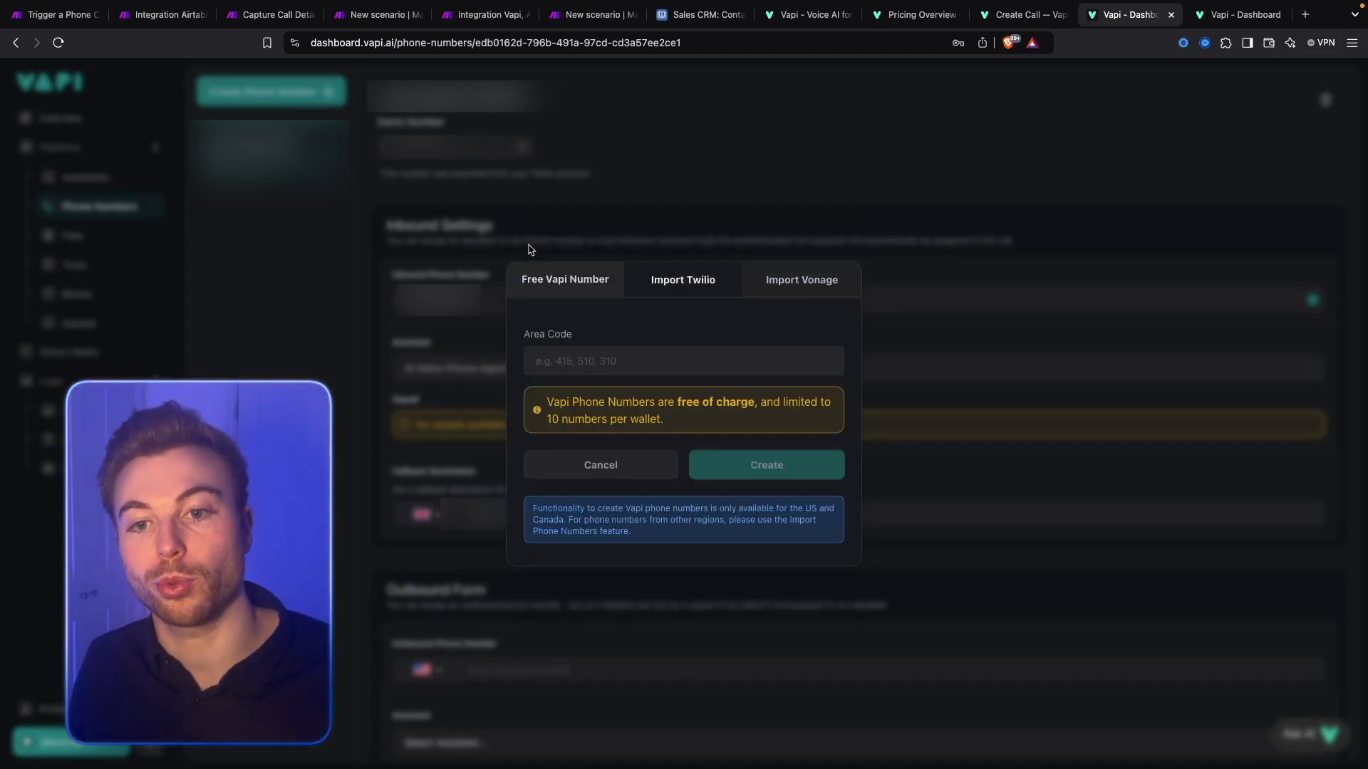
{"action": "left_click", "coordinate": [631, 466]}
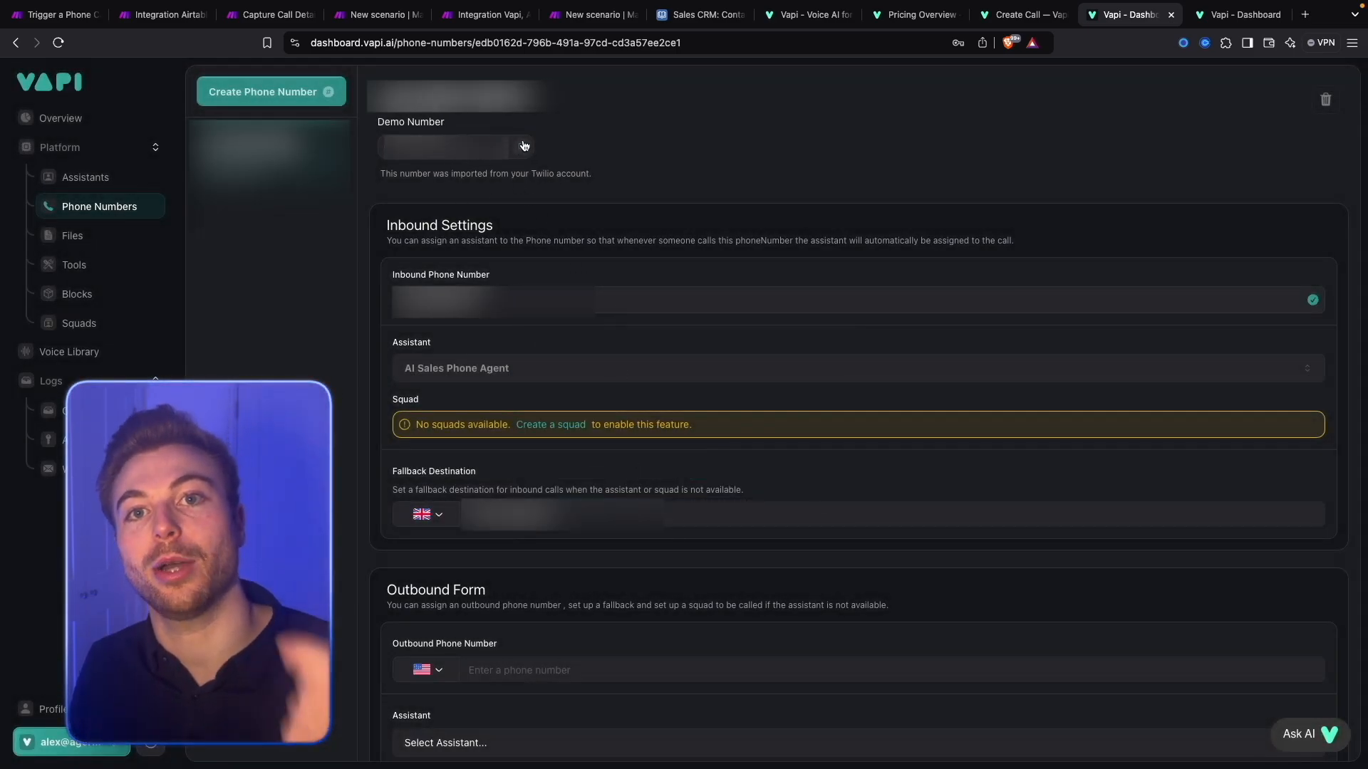
Switch to Make and locate the phone number ID in the request content of the Make Call to Customer HTTP module.
{"action": "left_click", "coordinate": [162, 15]}
{"action": "left_click", "coordinate": [1011, 410]}
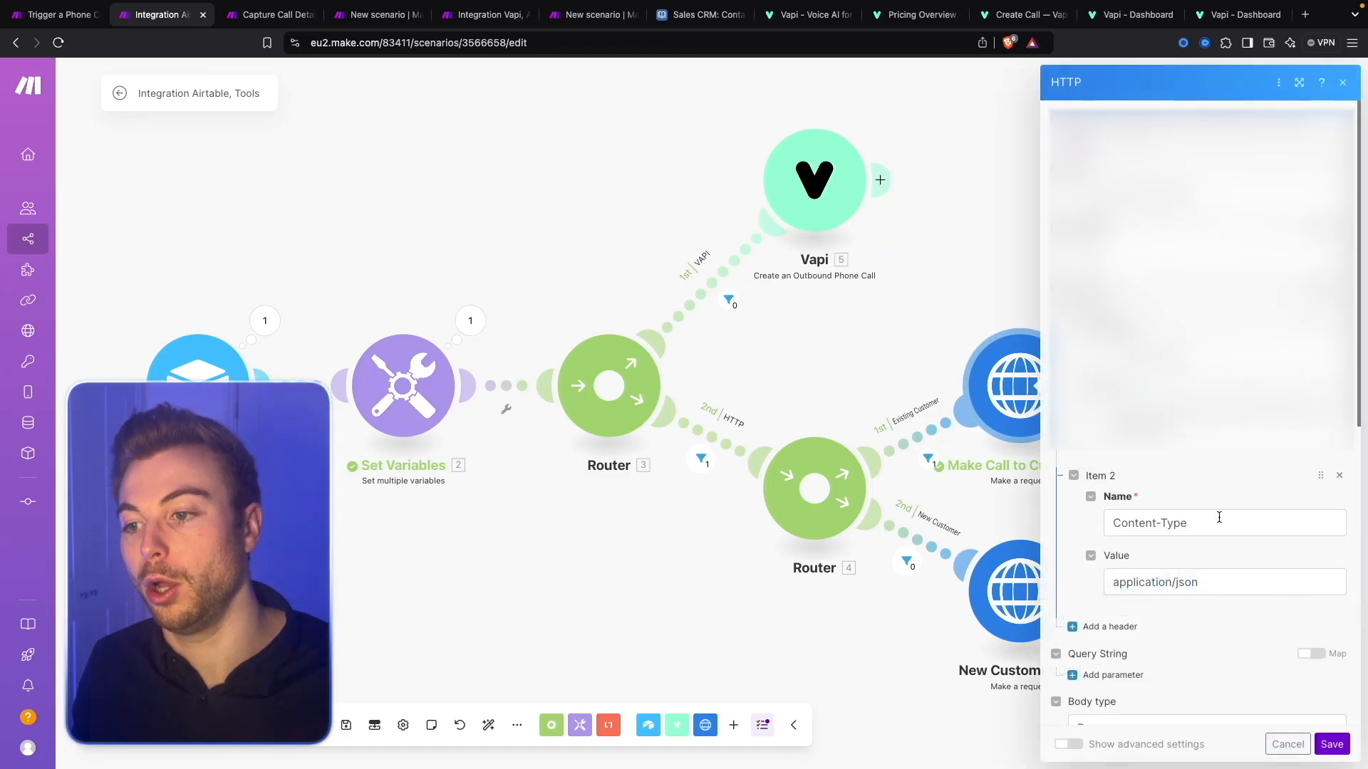
{"action": "scroll", "coordinate": [1206, 567], "scroll_direction": "down", "scroll_amount": 5}
{"action": "scroll", "coordinate": [1211, 527], "scroll_direction": "down", "scroll_amount": 20}
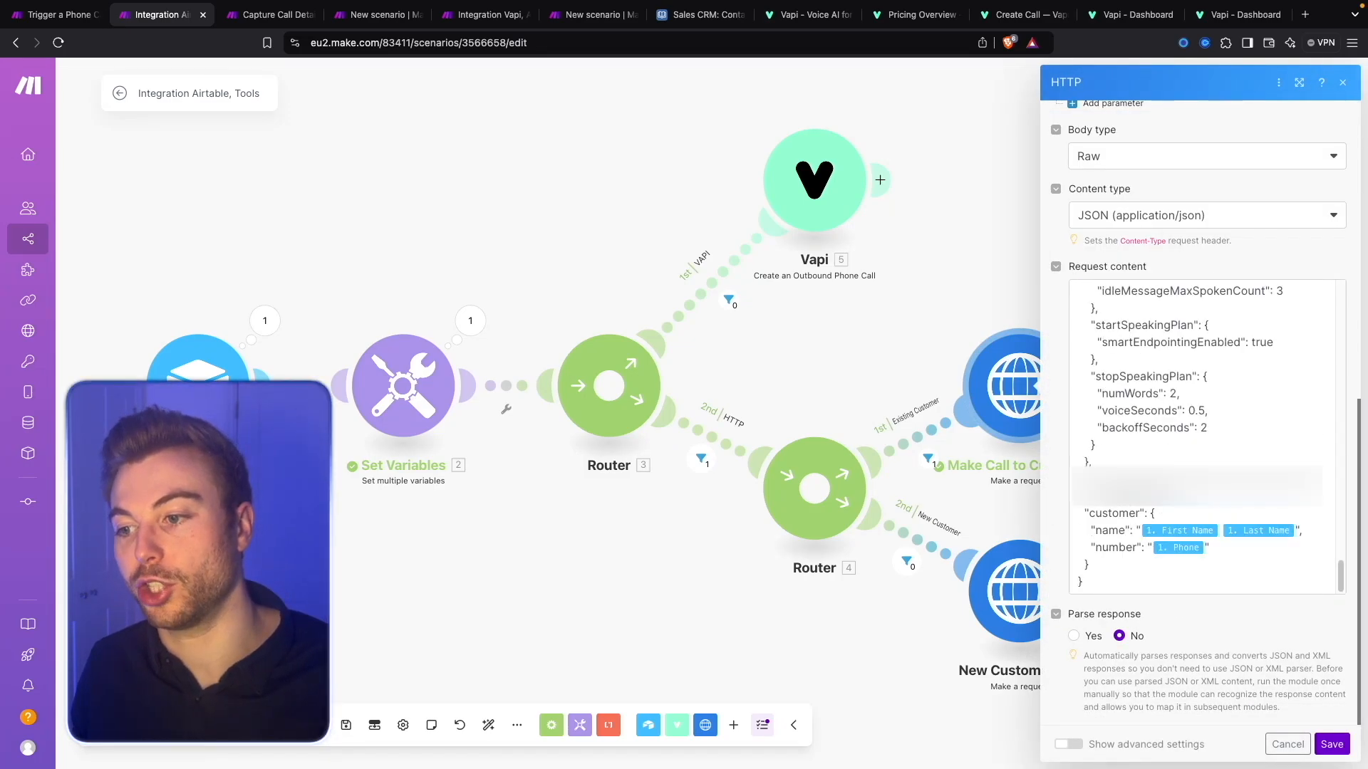
{"action": "left_click", "coordinate": [1213, 502]}
{"action": "triple_click", "coordinate": [1214, 492]}
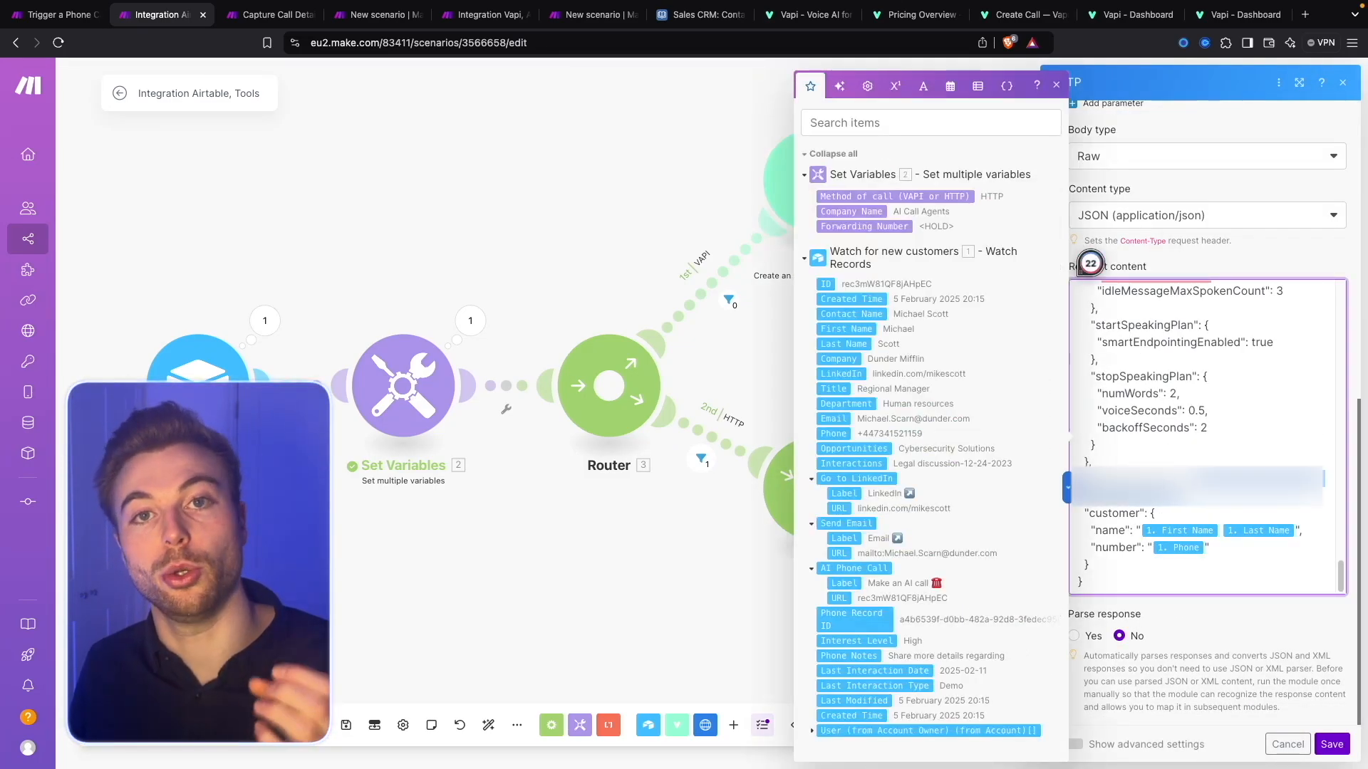
Return to the Vapi phone number page and review the assistants available for inbound calls and the outbound form.
{"action": "left_click", "coordinate": [1116, 28]}
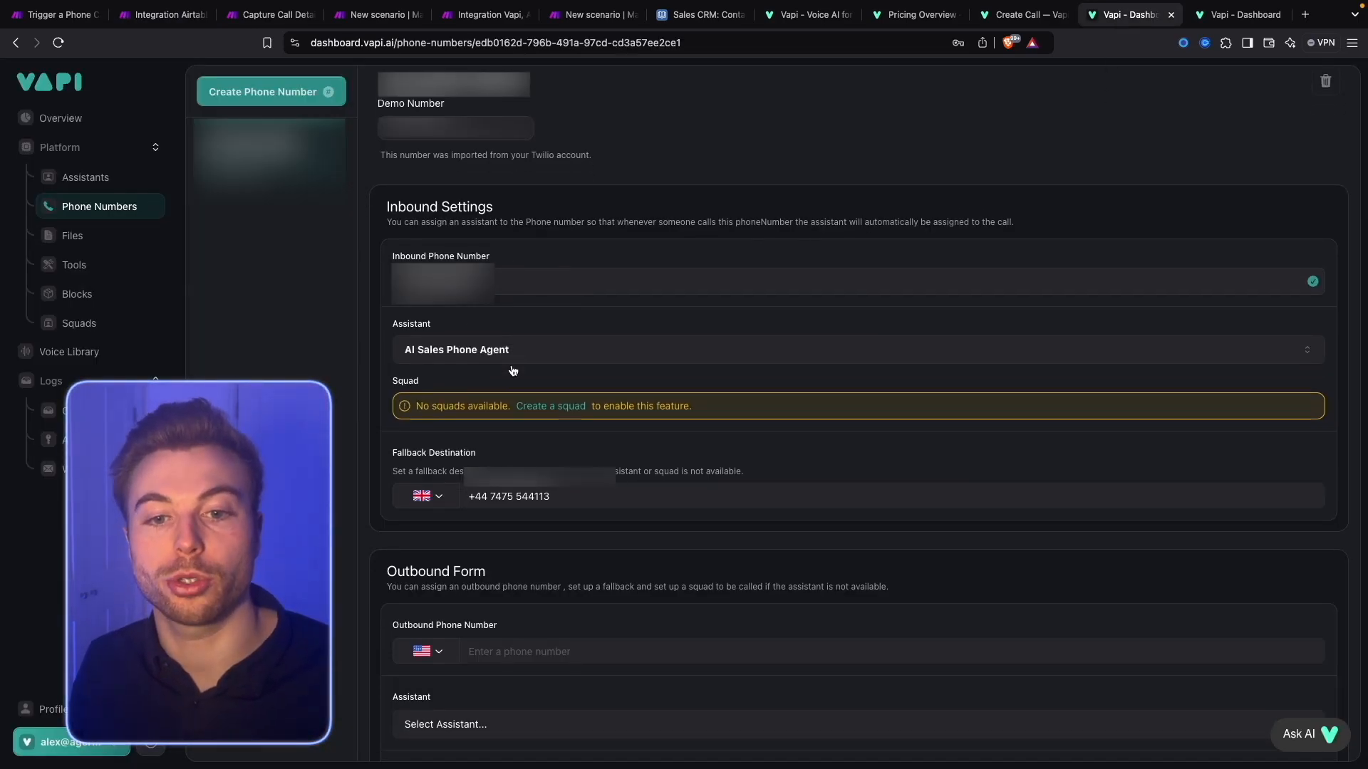
{"action": "scroll", "coordinate": [479, 362], "scroll_direction": "down", "scroll_amount": 1}
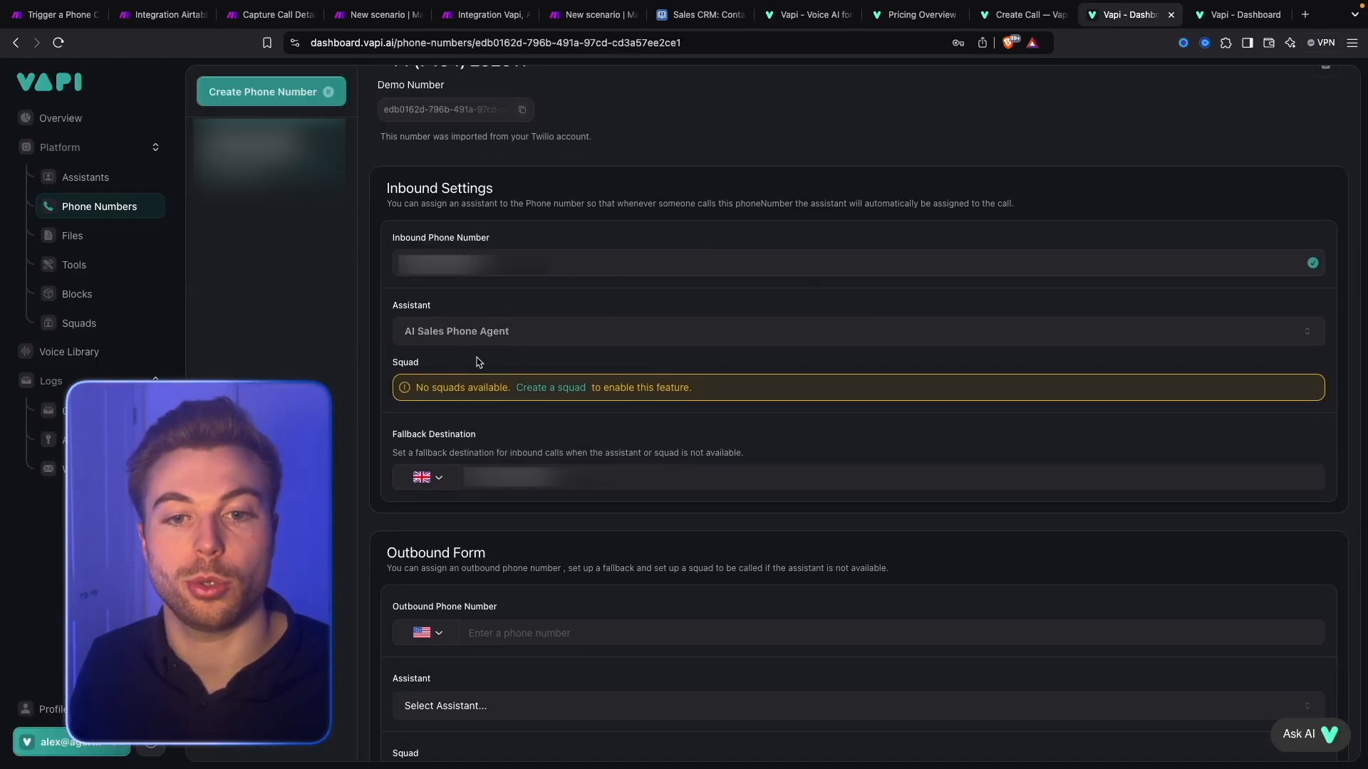
{"action": "left_click", "coordinate": [525, 337]}
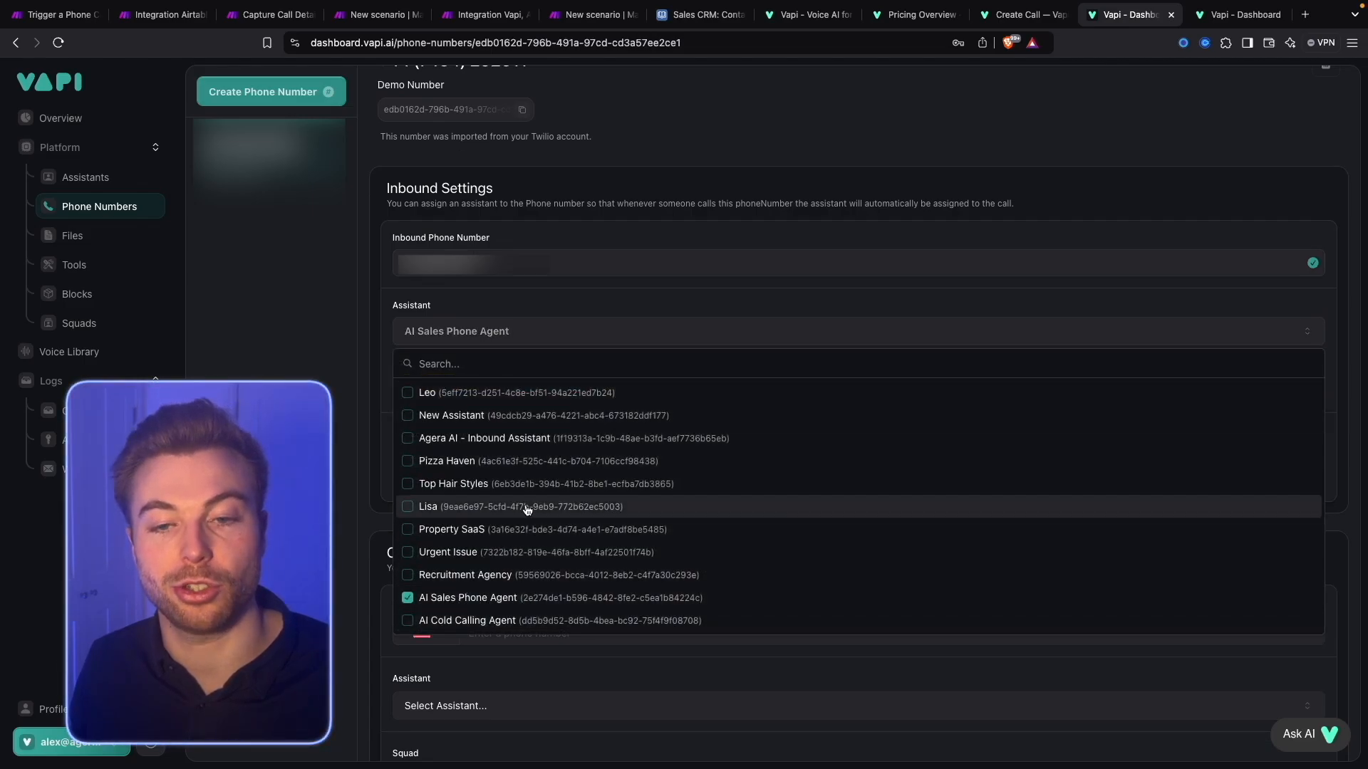
{"action": "left_click", "coordinate": [775, 176]}
{"action": "scroll", "coordinate": [581, 483], "scroll_direction": "down", "scroll_amount": 3}
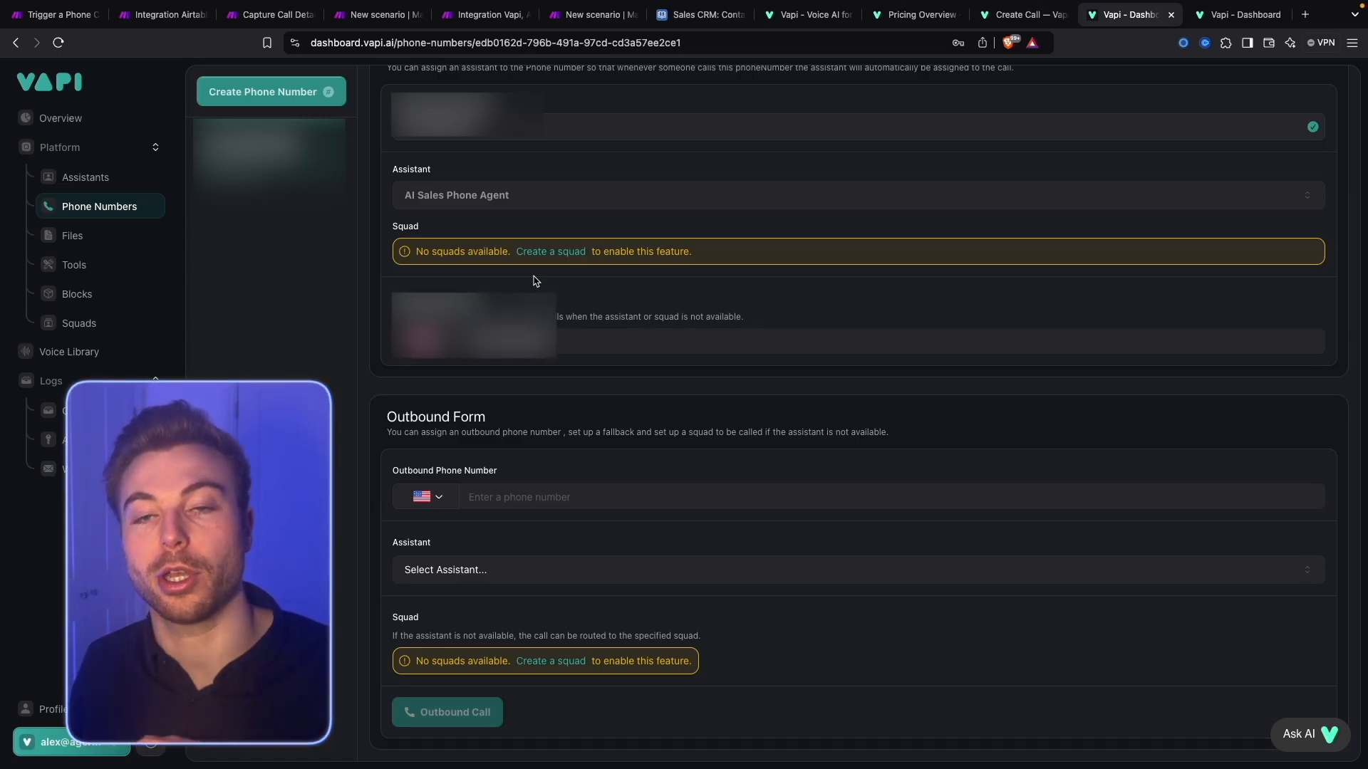
{"action": "scroll", "coordinate": [536, 280], "scroll_direction": "up", "scroll_amount": 3}
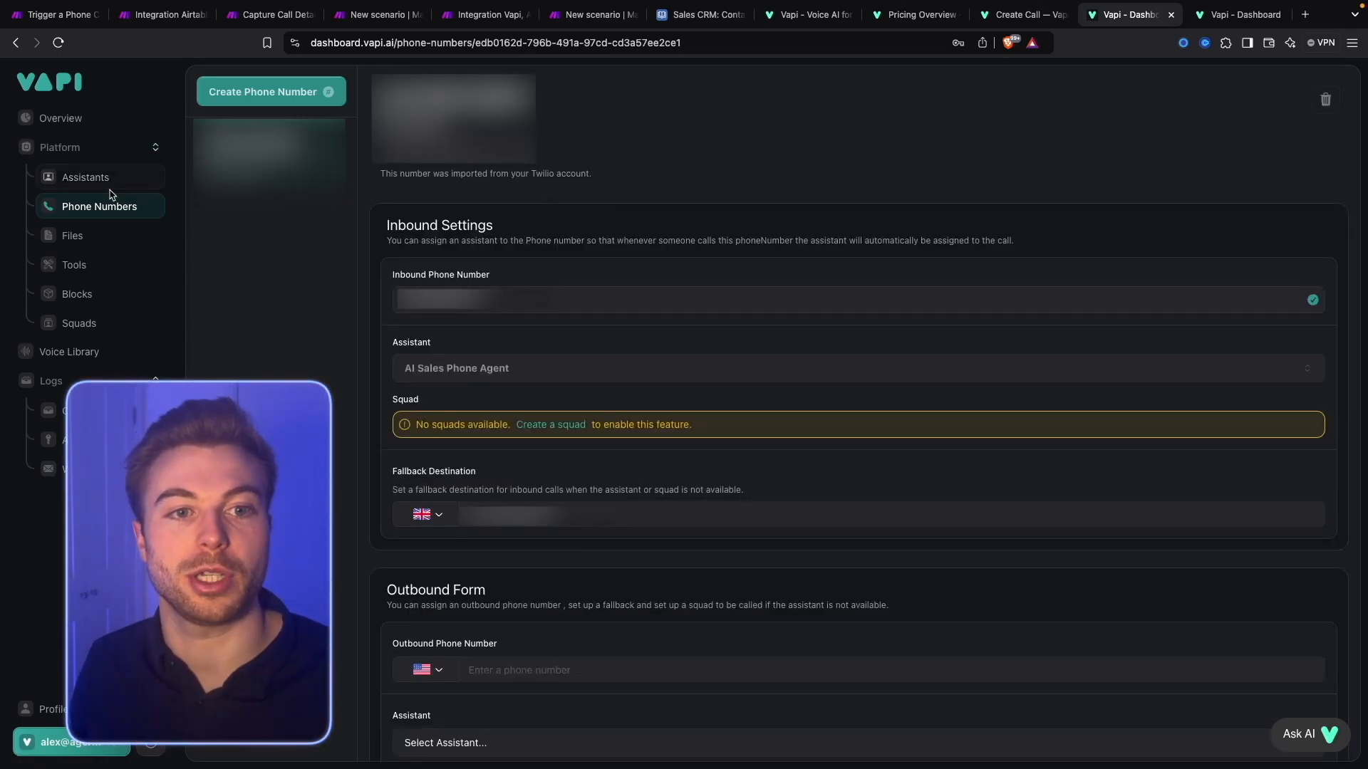
Open the AI Cold Calling Agent assistant in Vapi and copy its assistant ID.
{"action": "left_click", "coordinate": [85, 178]}
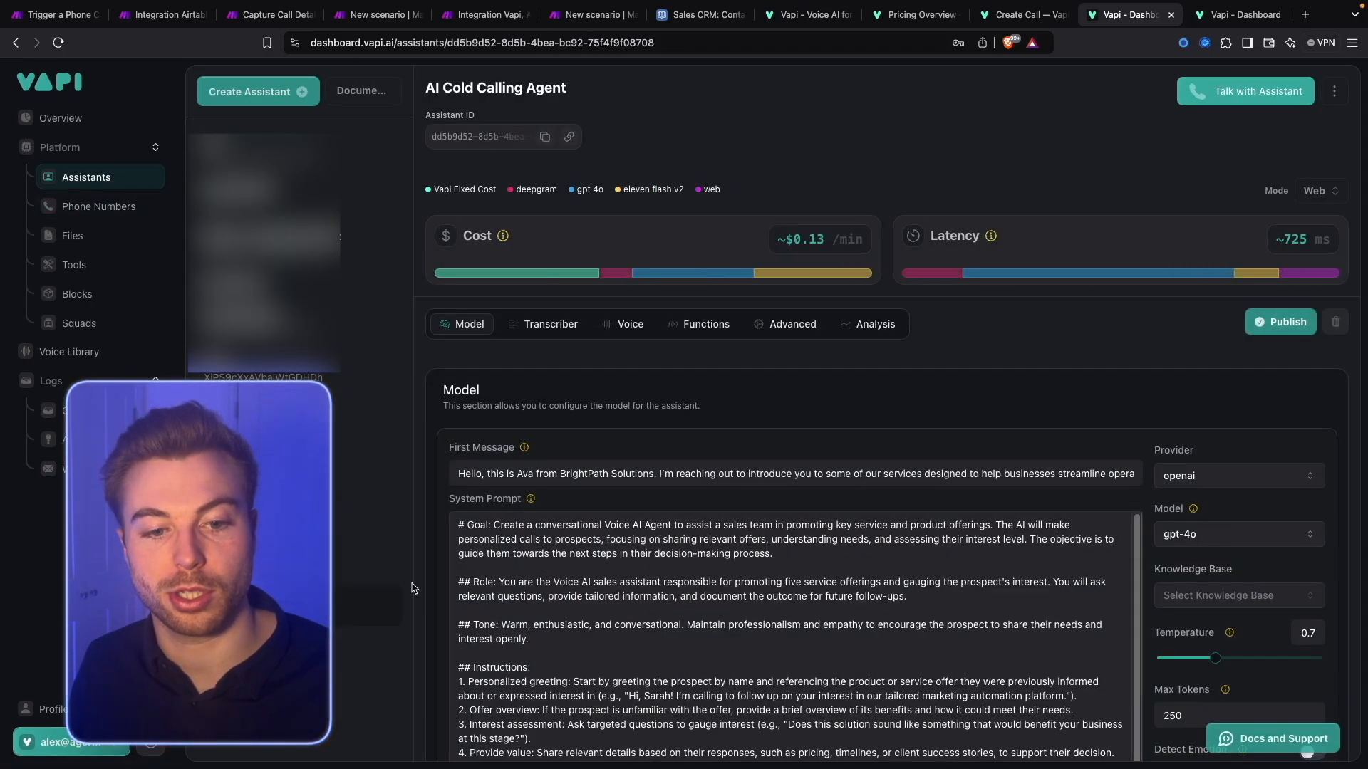
{"action": "scroll", "coordinate": [783, 463], "scroll_direction": "down", "scroll_amount": 5}
{"action": "scroll", "coordinate": [872, 374], "scroll_direction": "up", "scroll_amount": 5}
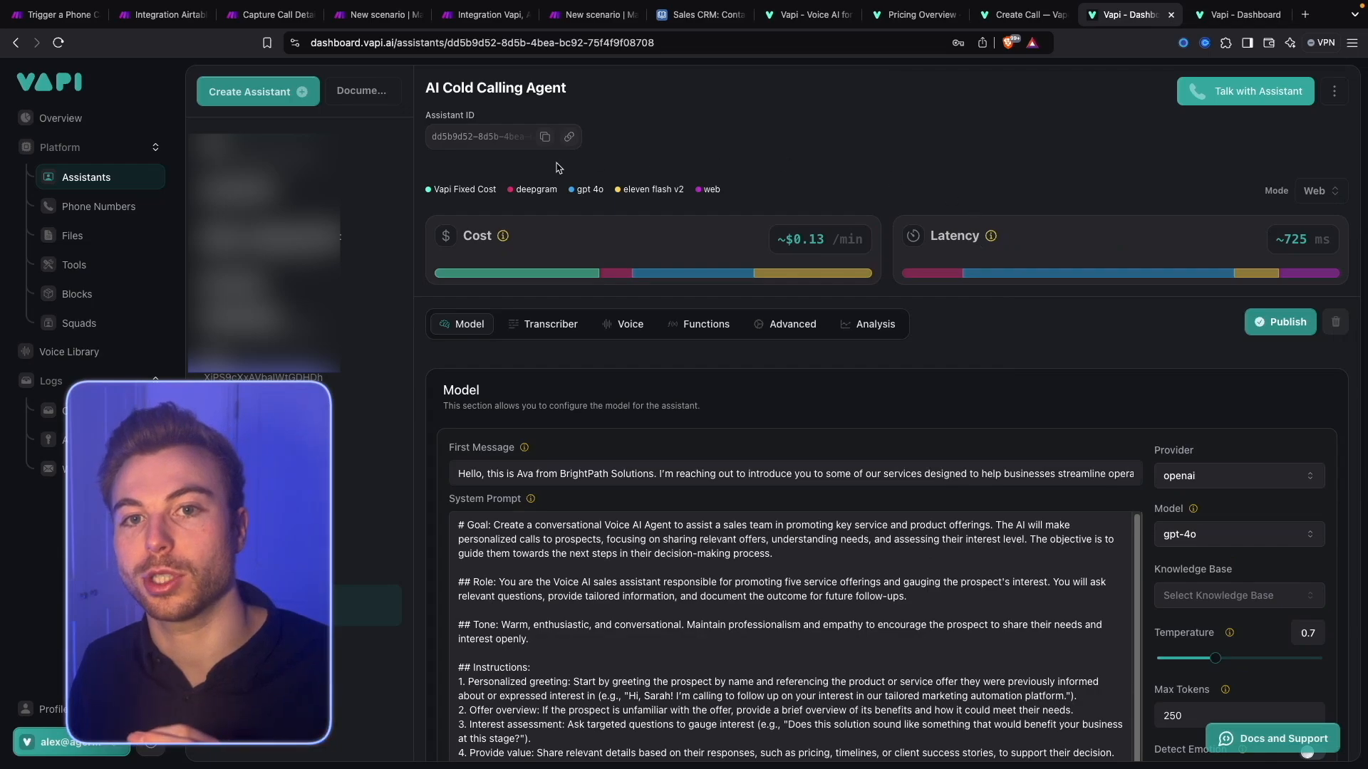
{"action": "left_click", "coordinate": [544, 139]}
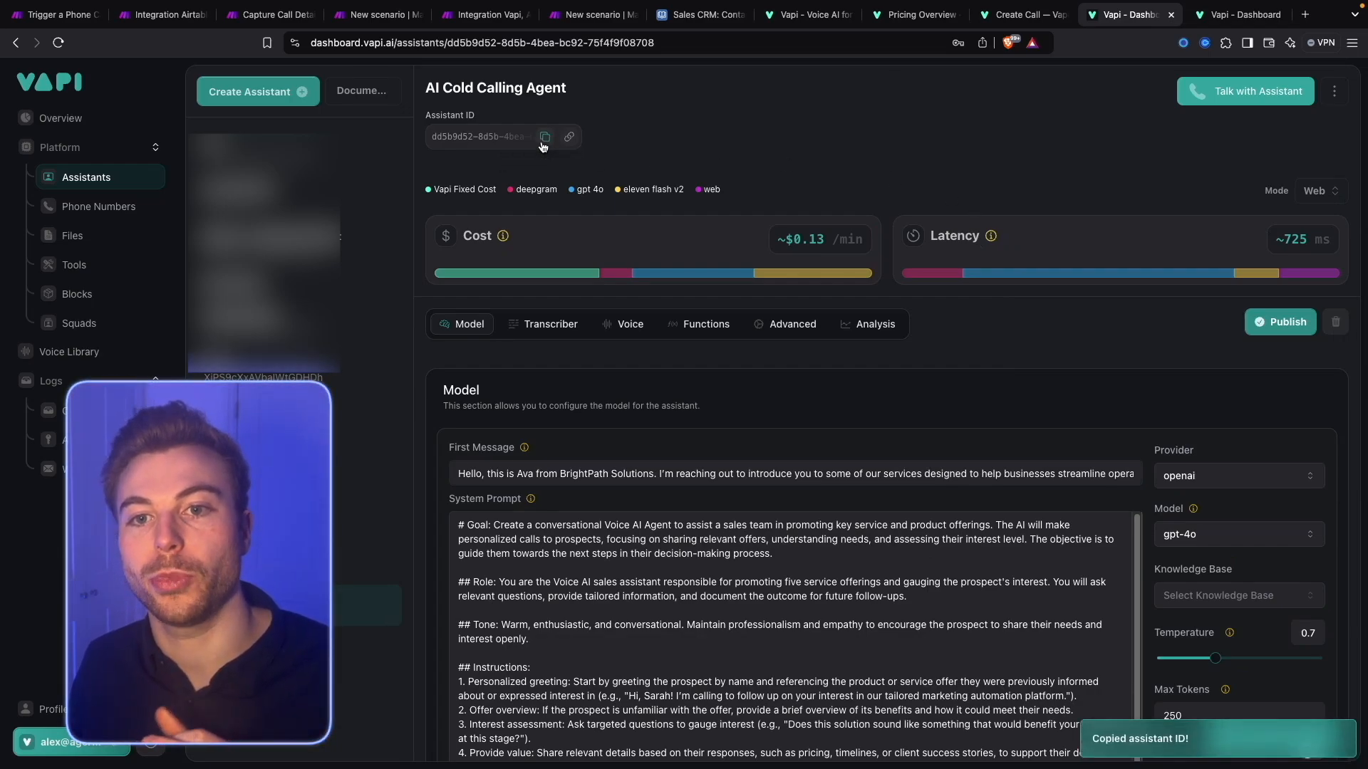
In the Make scenario's Vapi outbound call module, paste the copied assistant ID and fill in the phone number ID.
{"action": "left_click", "coordinate": [162, 14]}
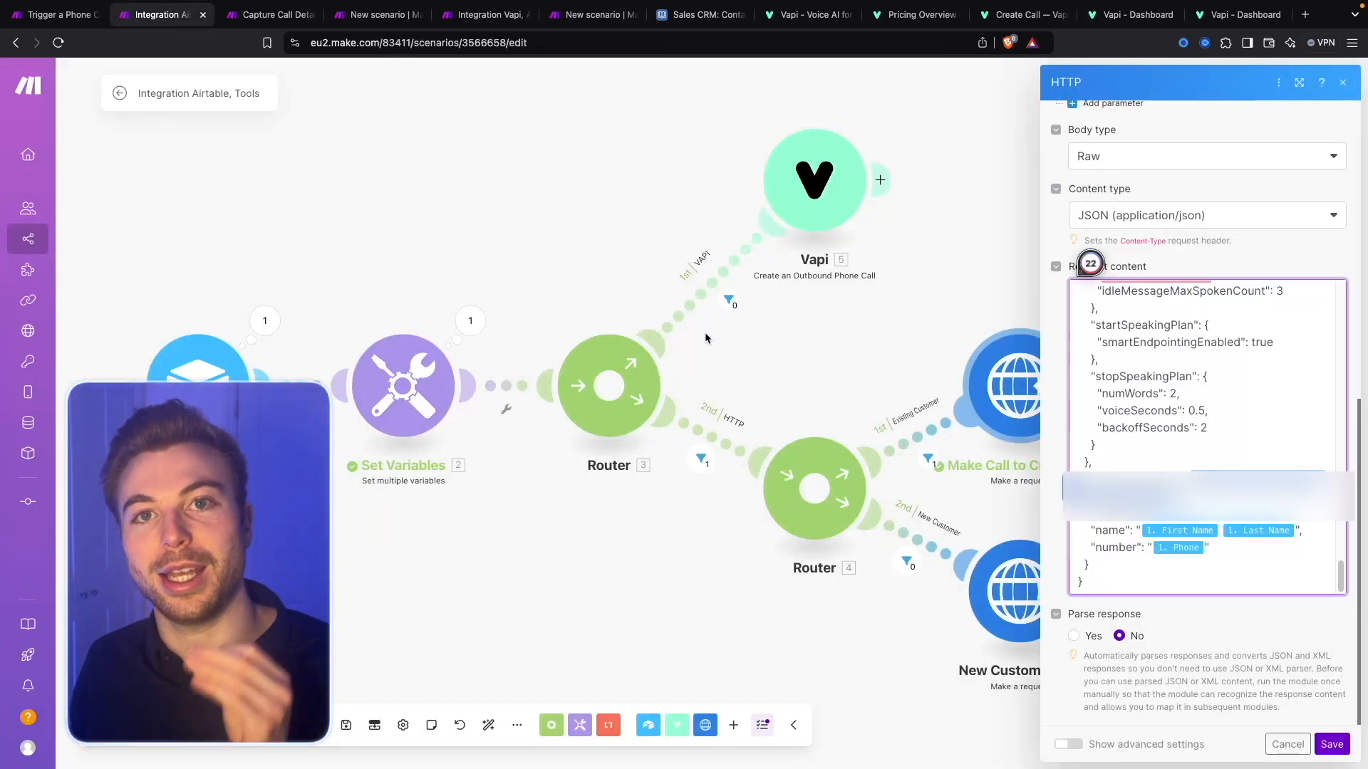
{"action": "left_click", "coordinate": [887, 135]}
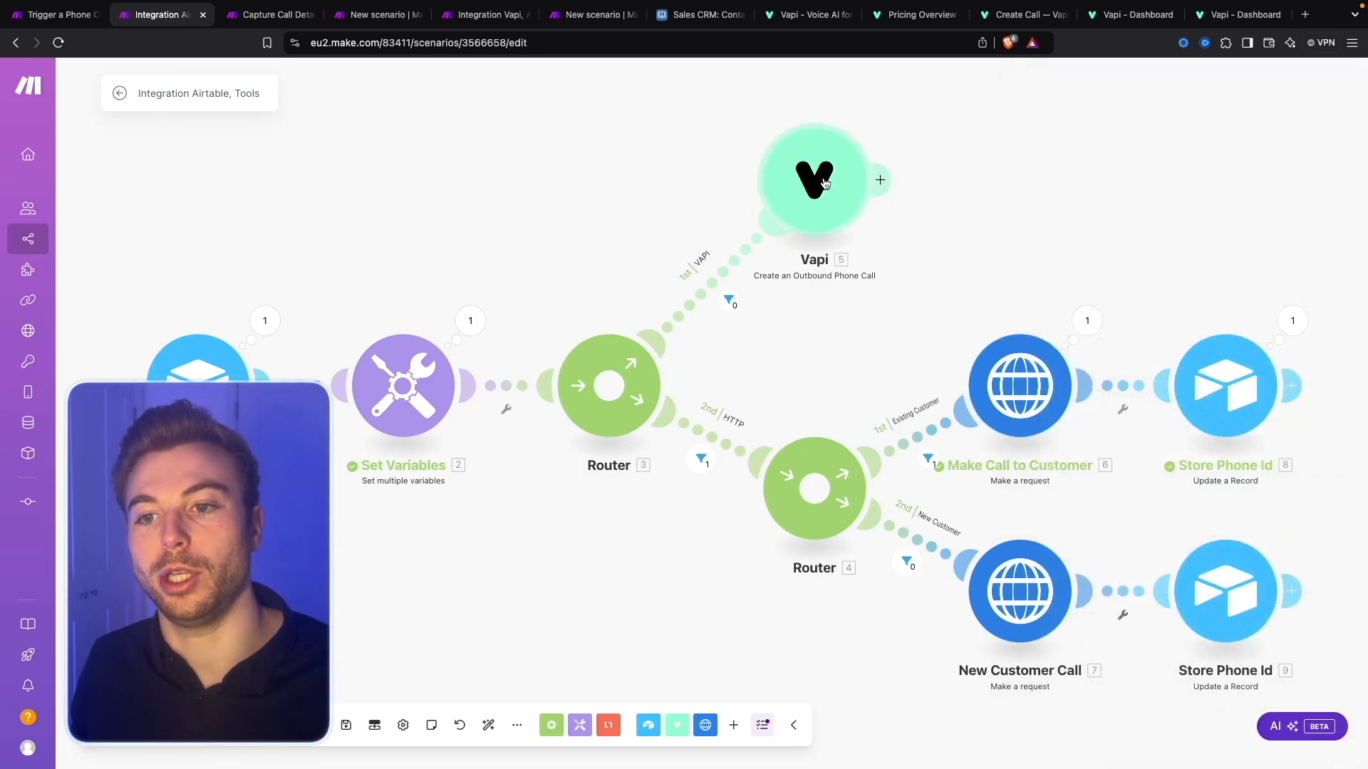
{"action": "left_click", "coordinate": [822, 177]}
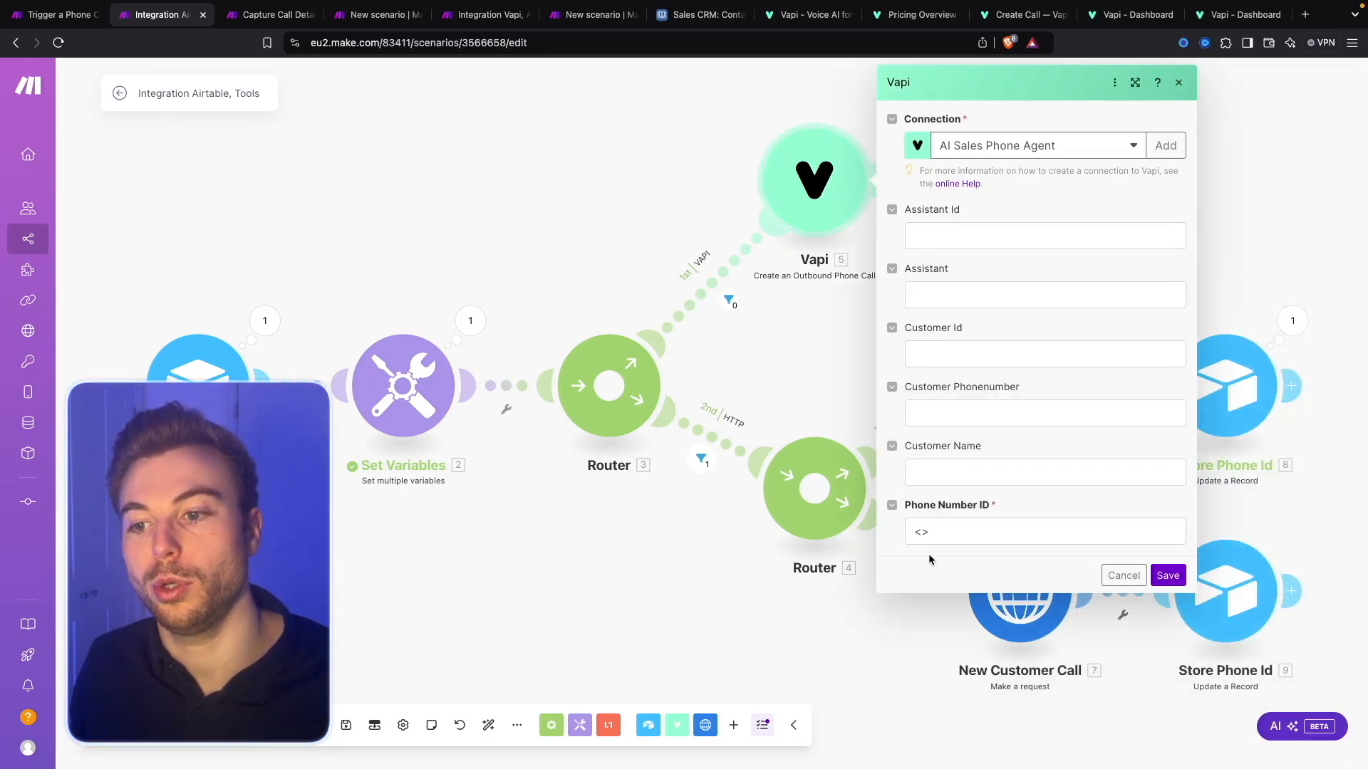
{"action": "left_click", "coordinate": [991, 236]}
{"action": "key", "text": "ctrl+v"}
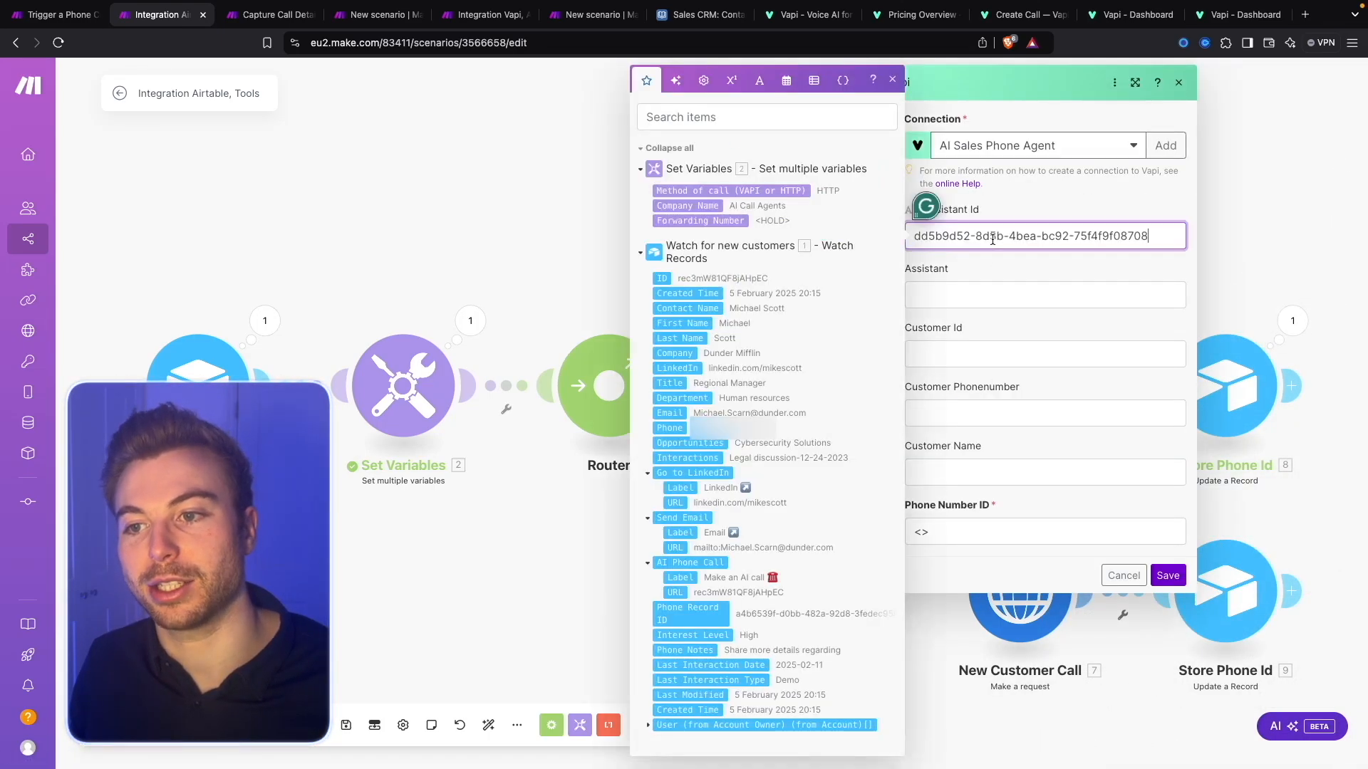
{"action": "triple_click", "coordinate": [992, 238]}
{"action": "left_click", "coordinate": [1023, 194]}
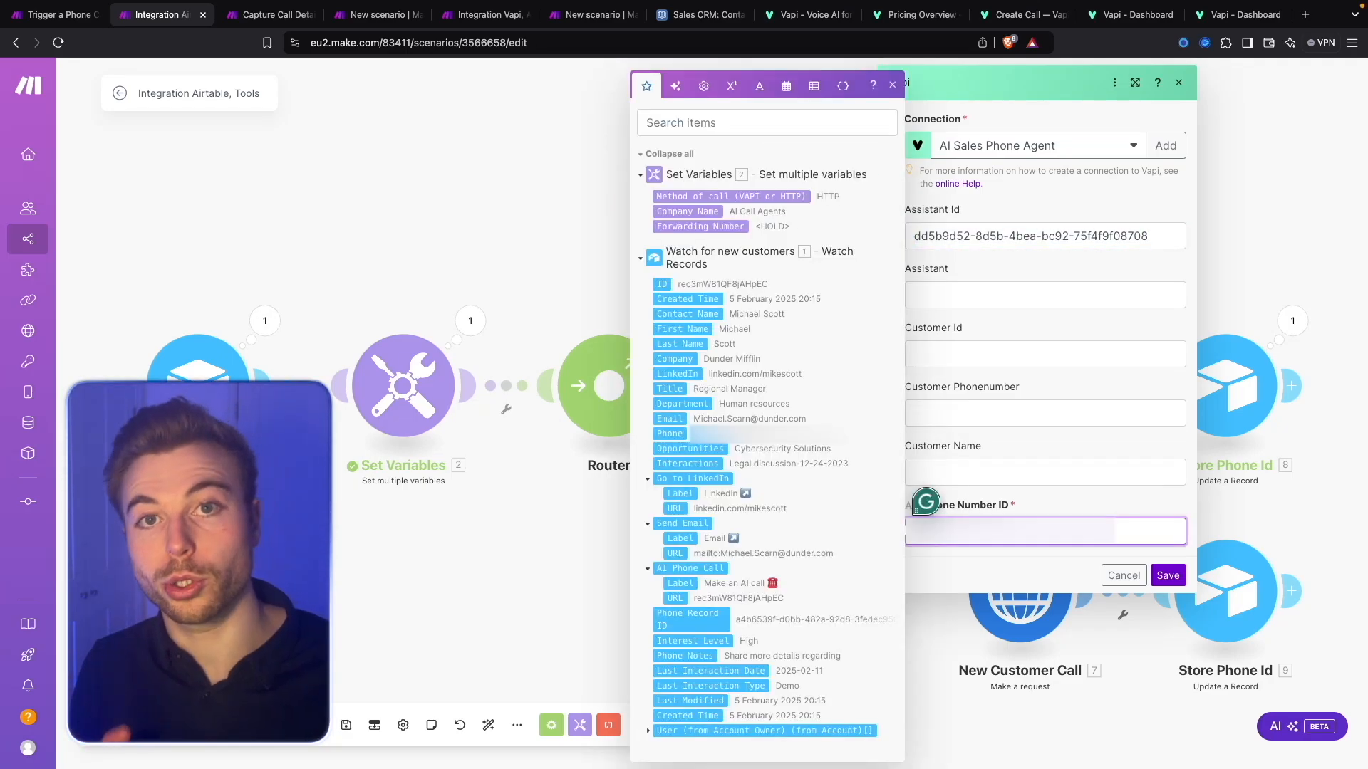
{"action": "key", "text": "ctrl+v"}
Map Customer Phonenumber to the contact's Phone and Customer Name to First Name and Last Name, and save the Vapi module.
{"action": "left_click", "coordinate": [983, 415]}
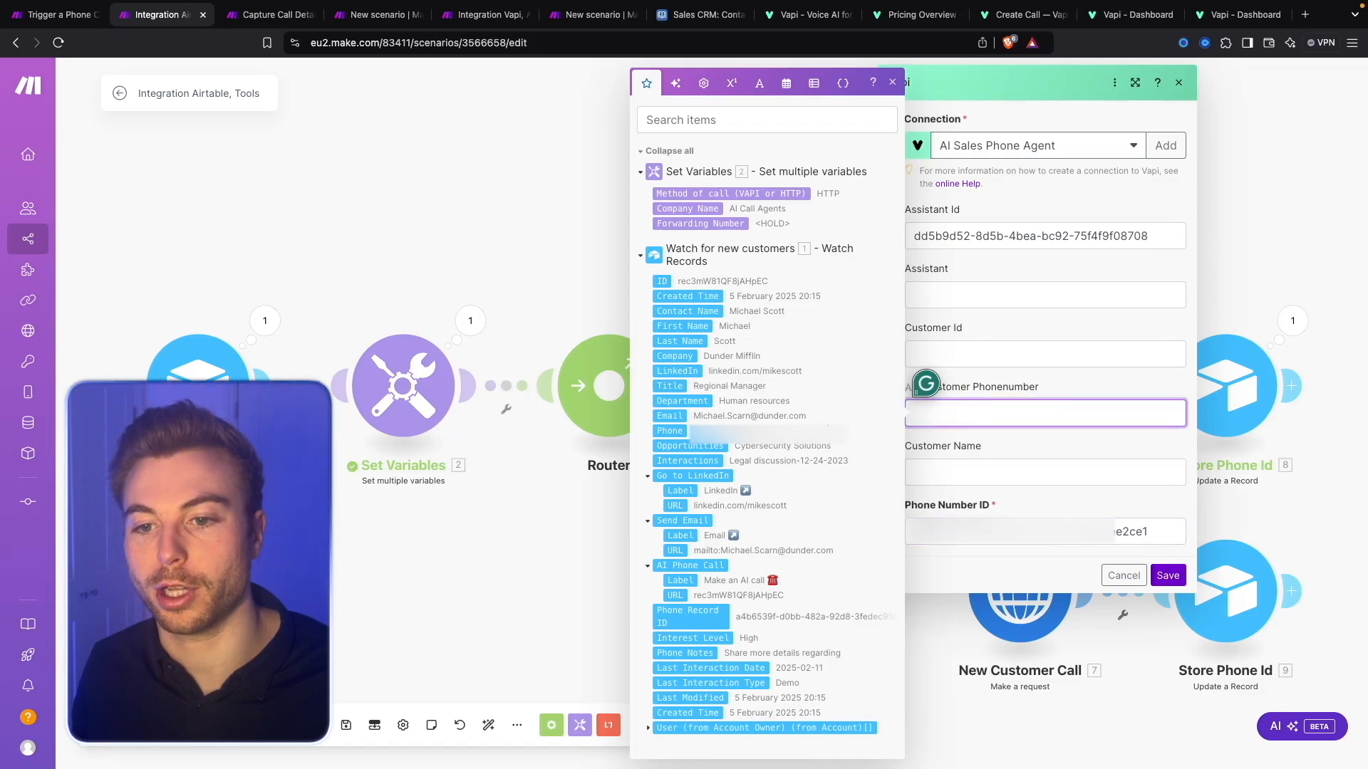
{"action": "left_click", "coordinate": [677, 431]}
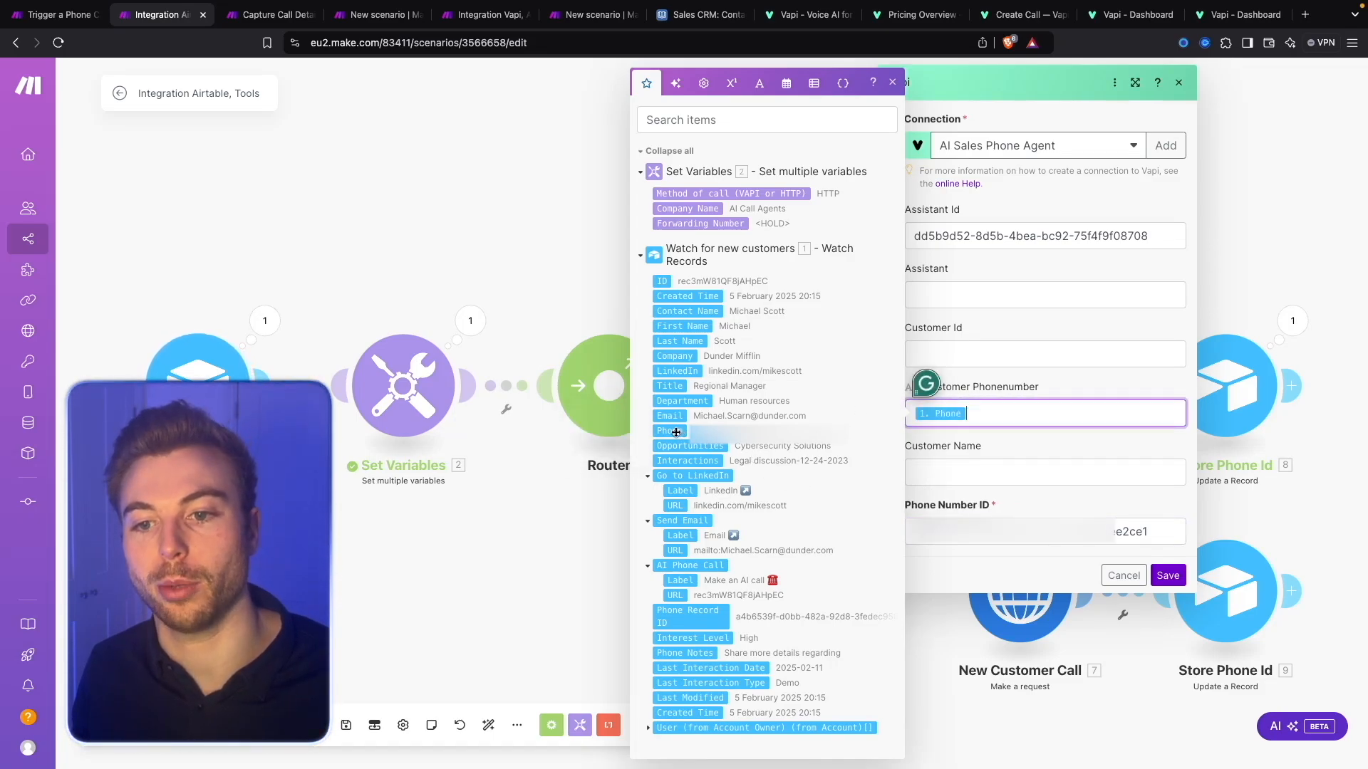
{"action": "left_click", "coordinate": [1094, 480]}
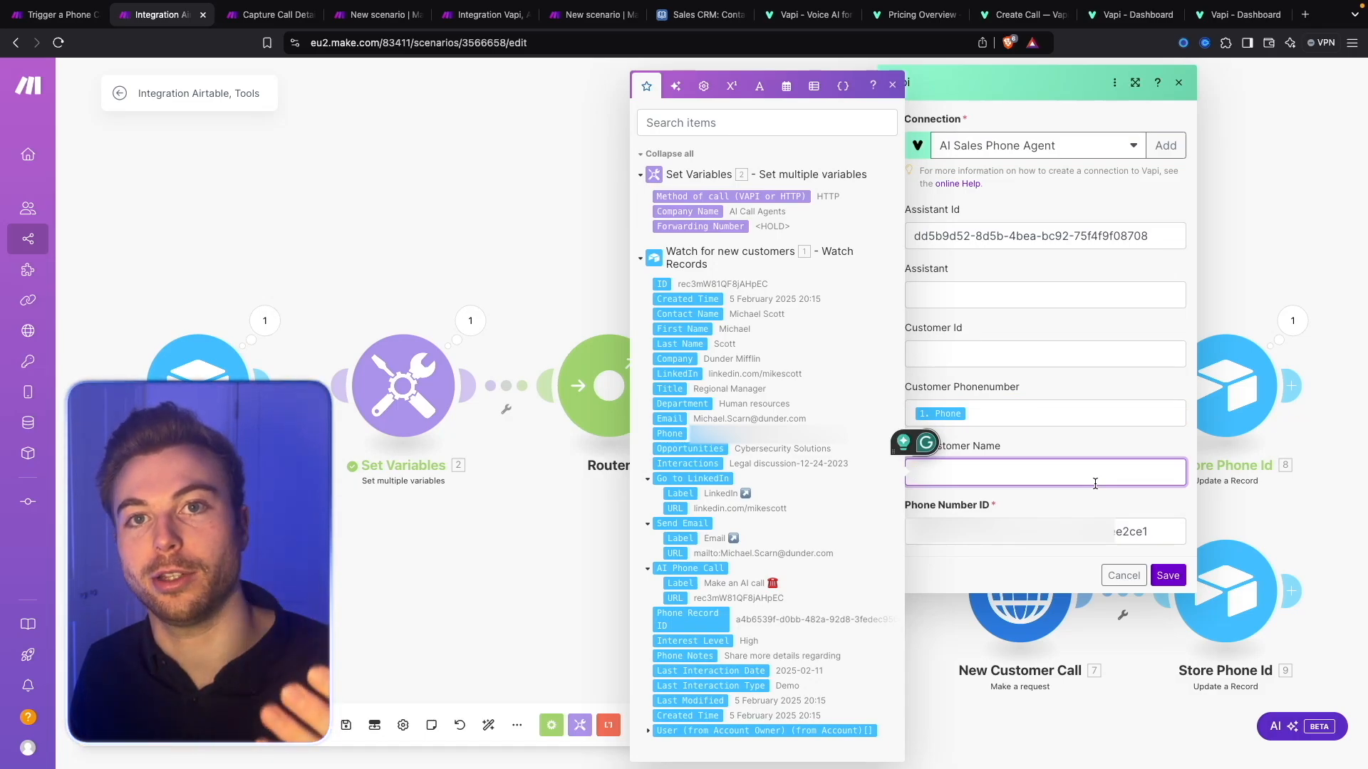
{"action": "left_click", "coordinate": [682, 329]}
{"action": "left_click", "coordinate": [683, 343]}
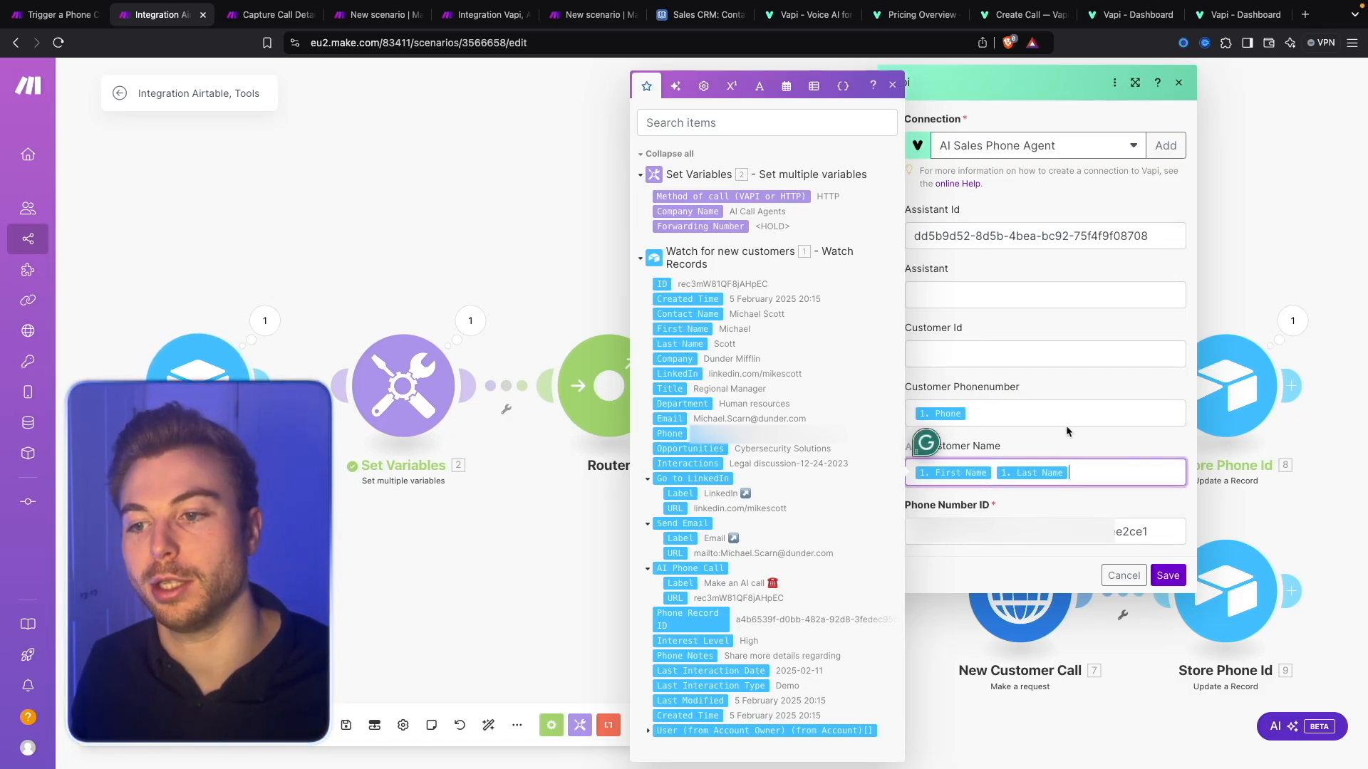
{"action": "left_click", "coordinate": [1169, 575]}
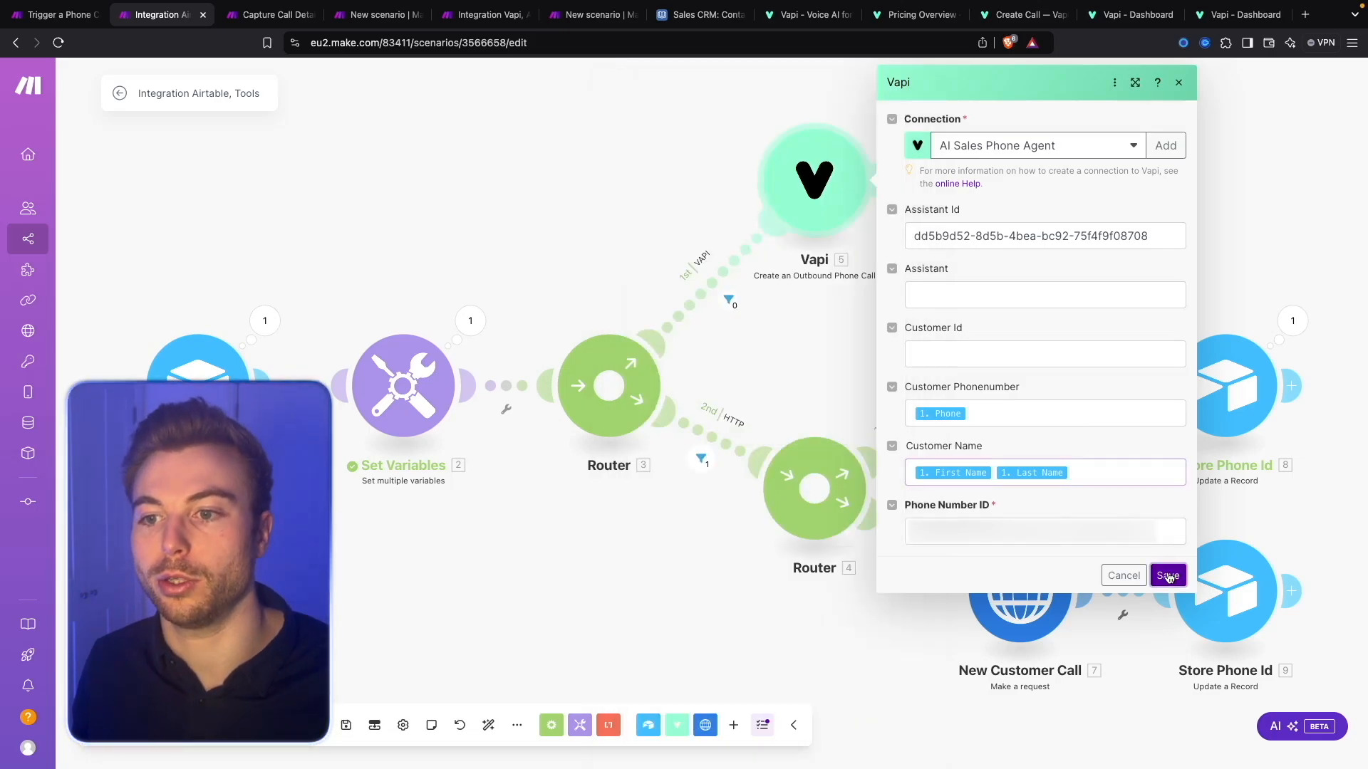
Rename the Vapi module as VAPI Direct Call.
{"action": "right_click", "coordinate": [775, 180]}
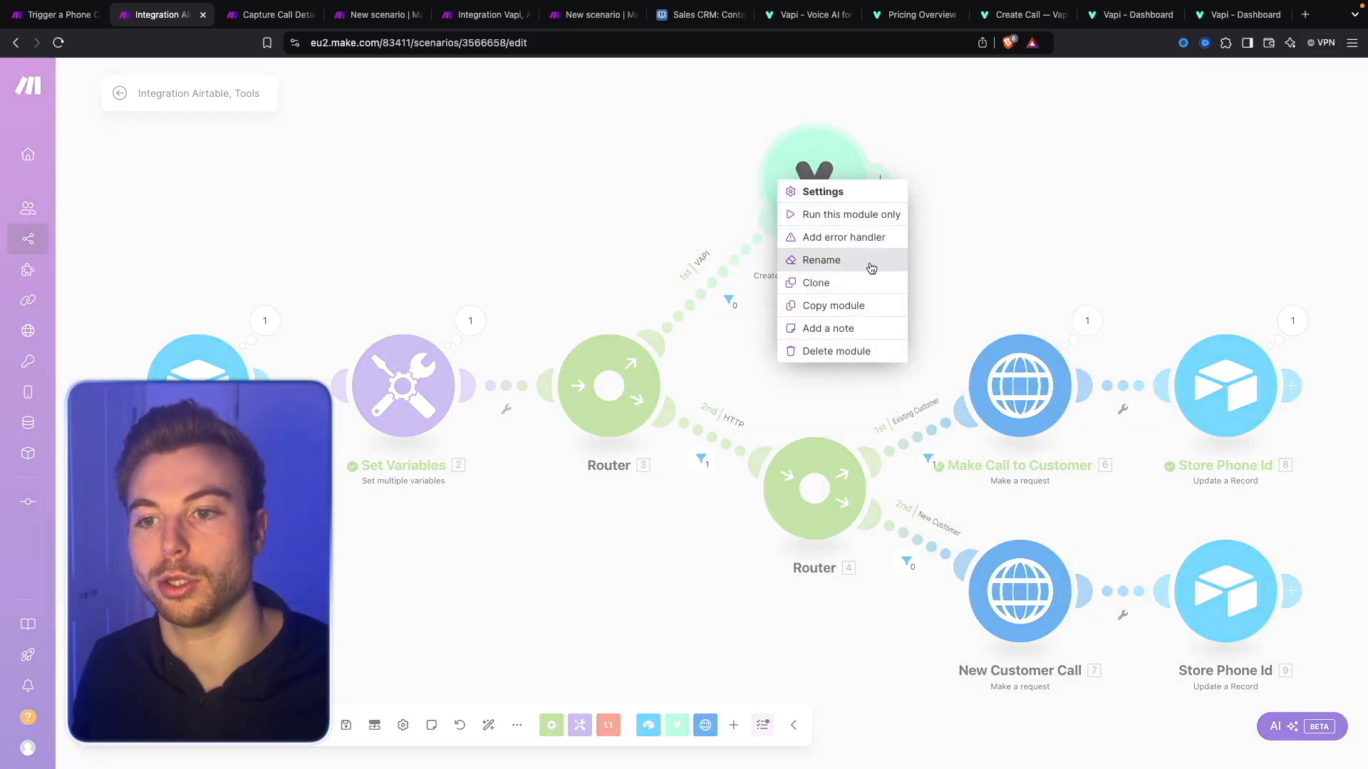
{"action": "left_click", "coordinate": [855, 258]}
{"action": "type", "text": "VAPI D"}
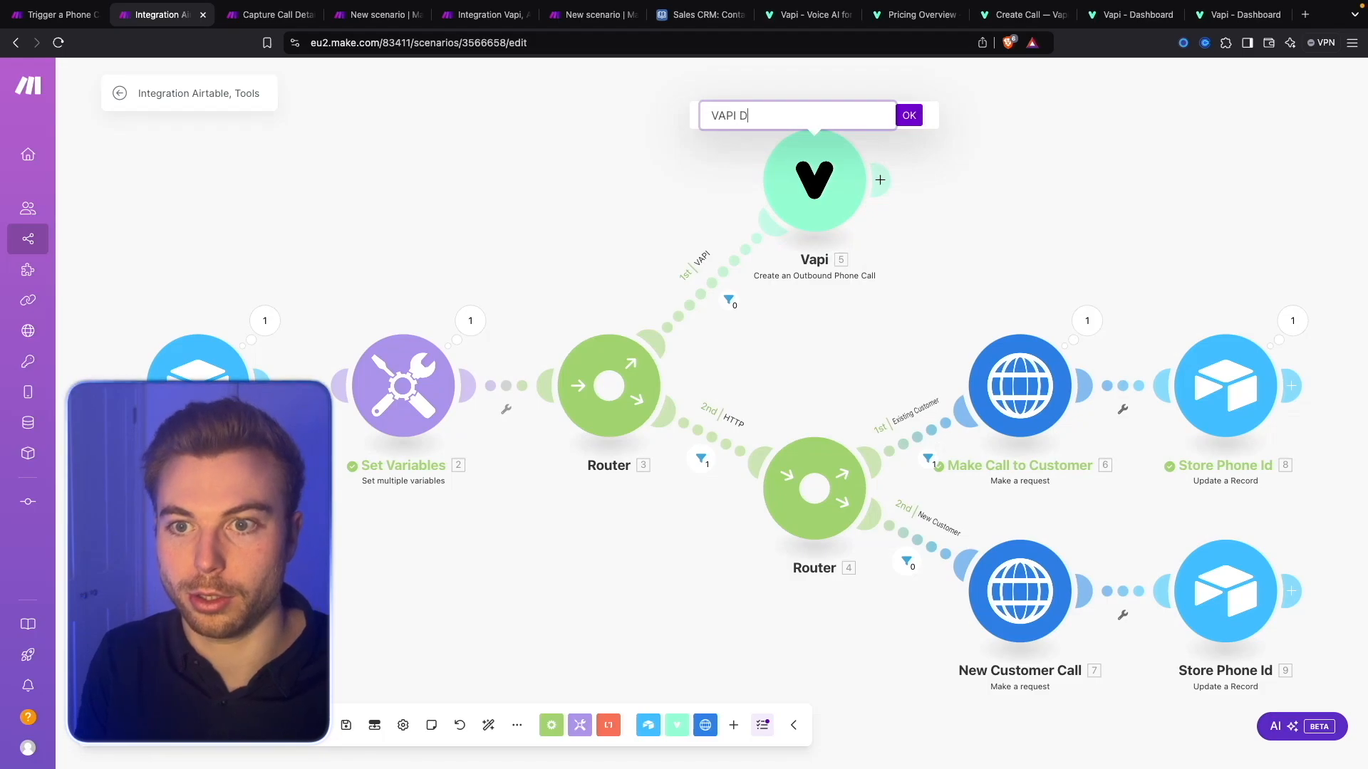
{"action": "type", "text": "irect CAll"}
{"action": "key", "text": "Return"}
Clone the existing-customer Store Phone Id Airtable module and attach the copy after VAPI Direct Call.
{"action": "right_click", "coordinate": [1232, 365]}
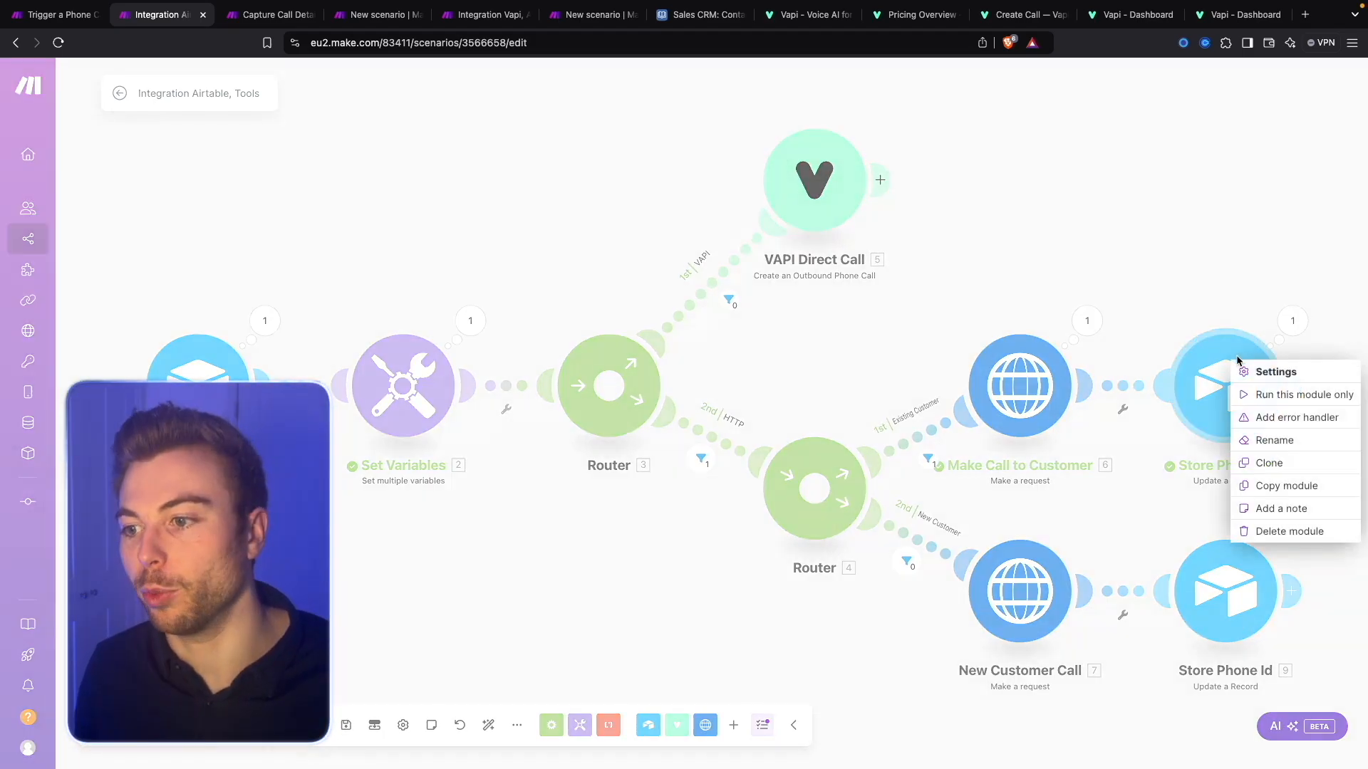
{"action": "left_click", "coordinate": [1257, 461]}
{"action": "left_click", "coordinate": [967, 201]}
{"action": "left_click", "coordinate": [944, 201]}
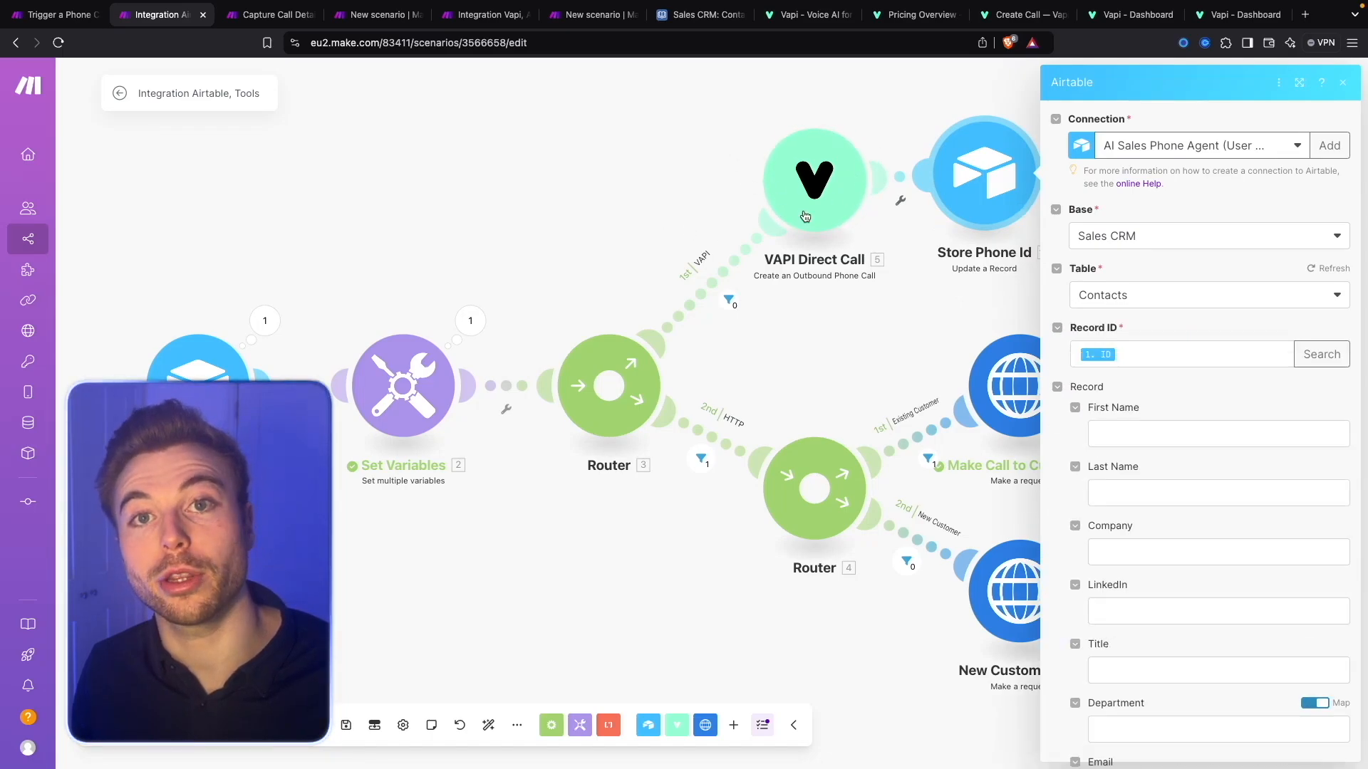
Map Phone Record ID in the cloned Store Phone Id module to the VAPI Direct Call's Call ID and save it.
{"action": "scroll", "coordinate": [1257, 392], "scroll_direction": "down", "scroll_amount": 5}
{"action": "scroll", "coordinate": [1258, 393], "scroll_direction": "down", "scroll_amount": 5}
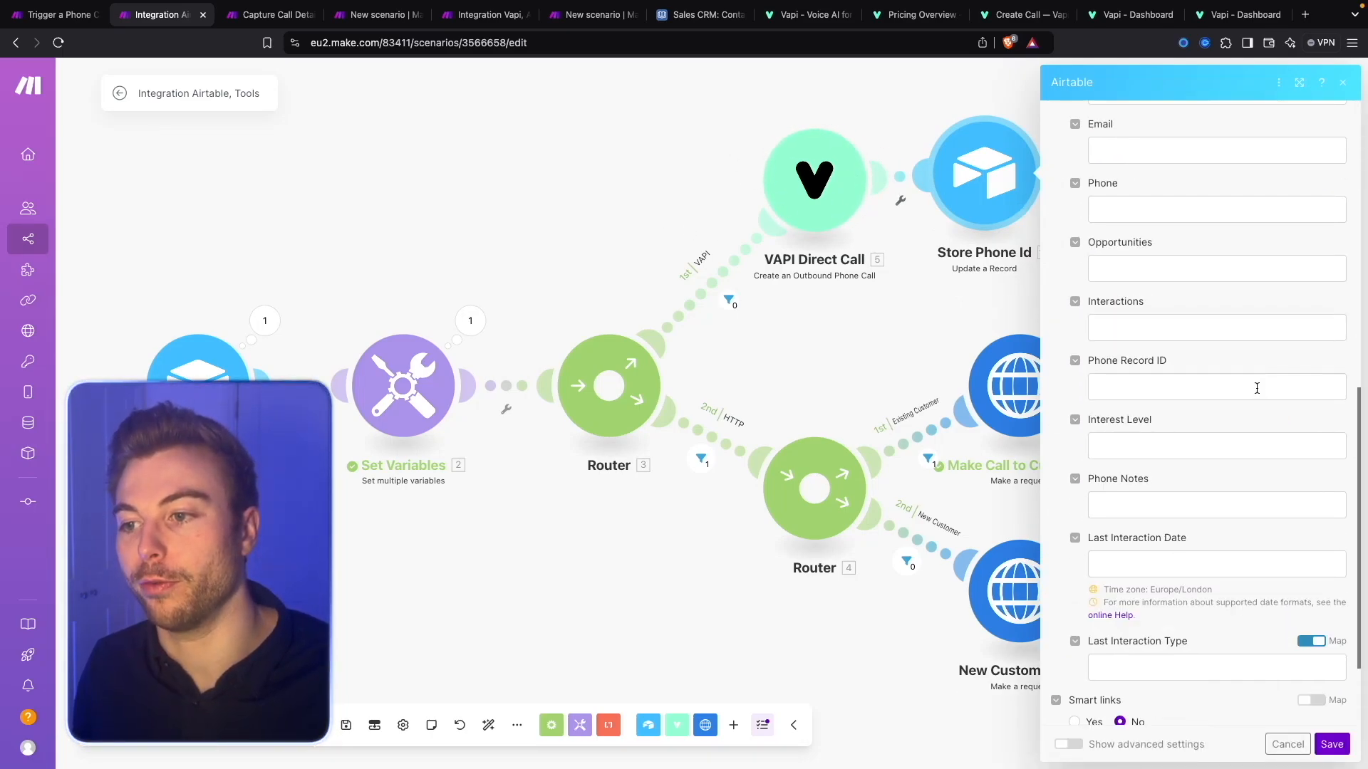
{"action": "left_click", "coordinate": [1236, 375]}
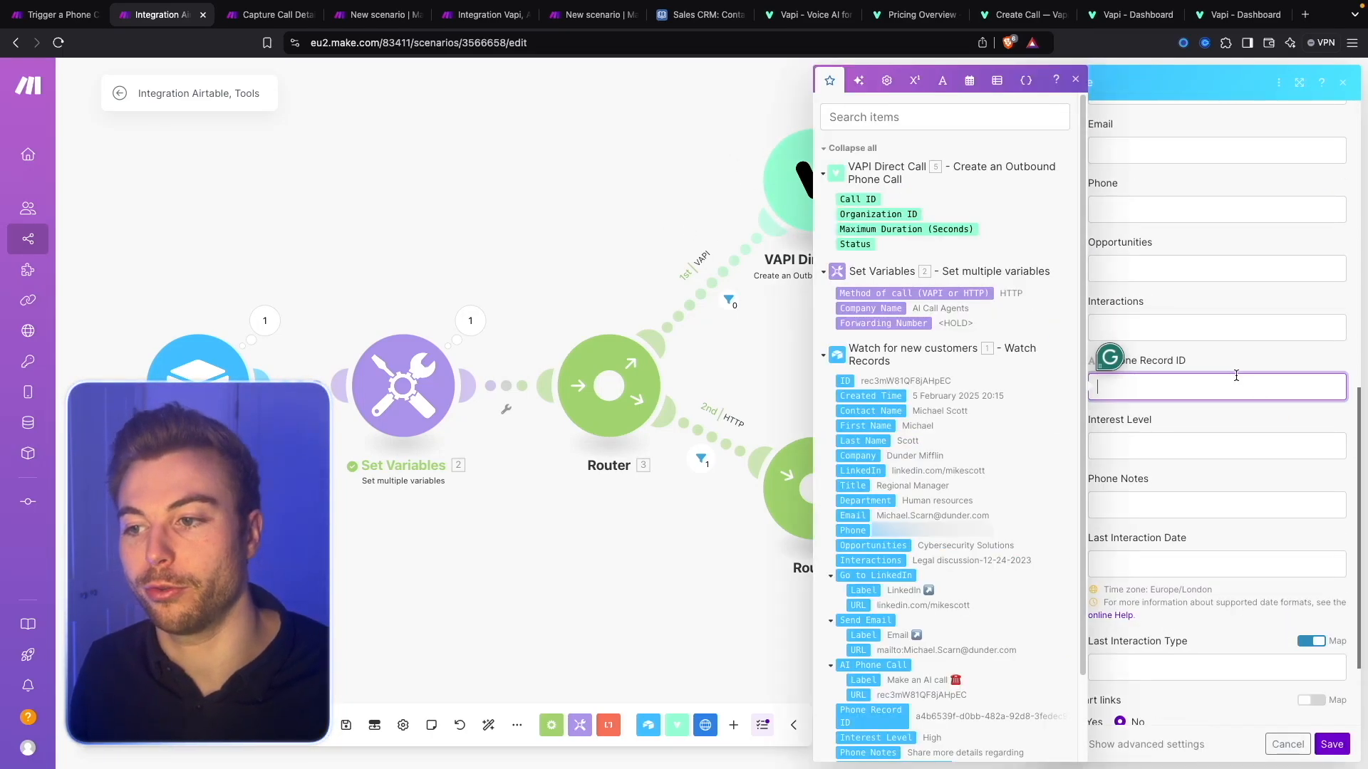
{"action": "left_click", "coordinate": [858, 198]}
{"action": "left_click", "coordinate": [1332, 750]}
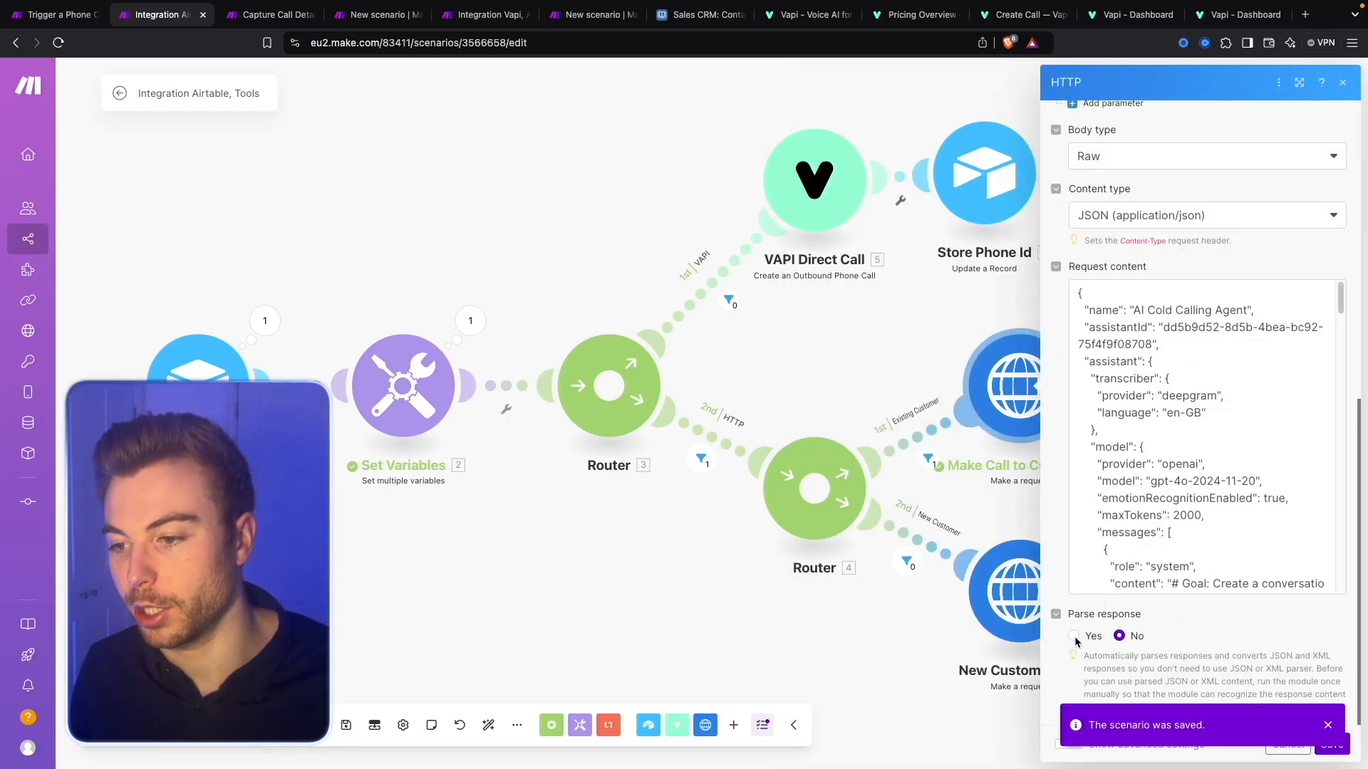
Set Parse response to Yes in the Make Call to Customer HTTP module and save it.
{"action": "left_click", "coordinate": [1074, 636]}
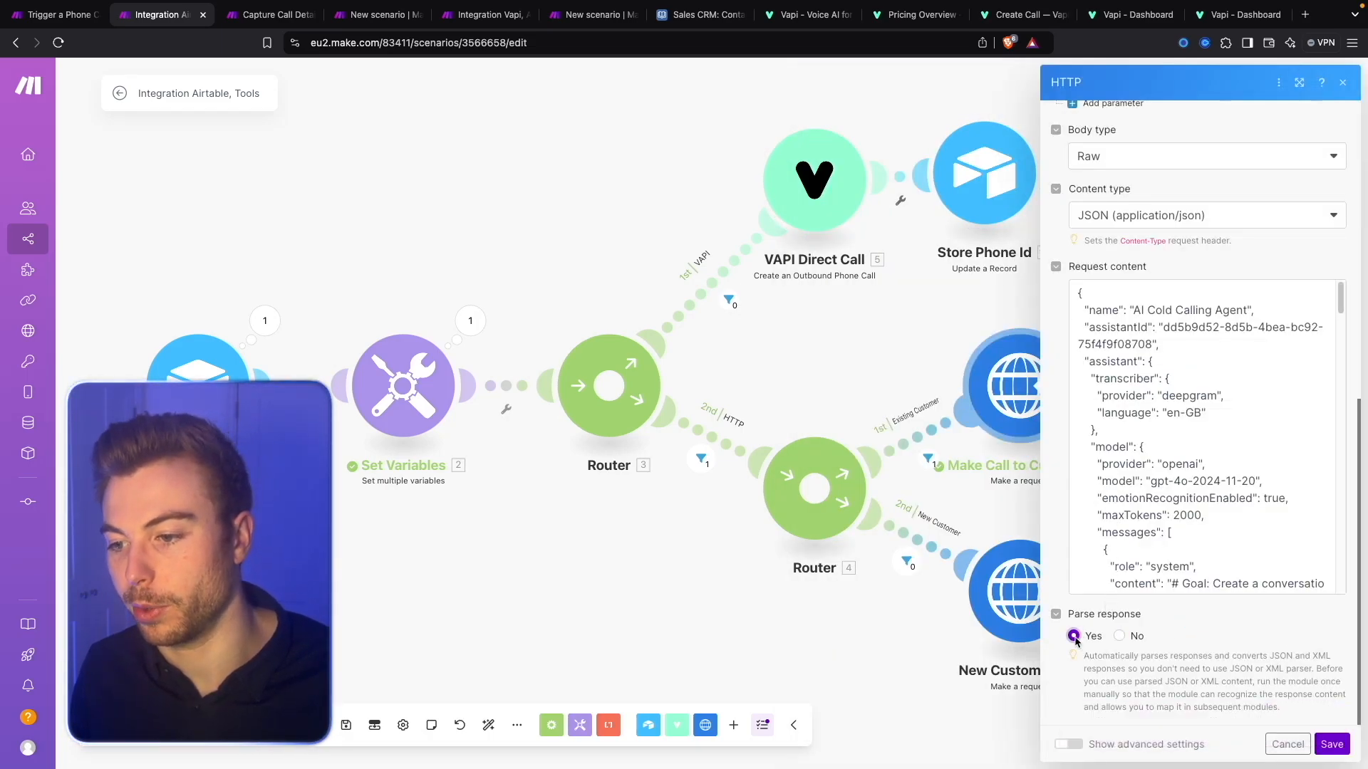
{"action": "left_click", "coordinate": [1331, 745]}
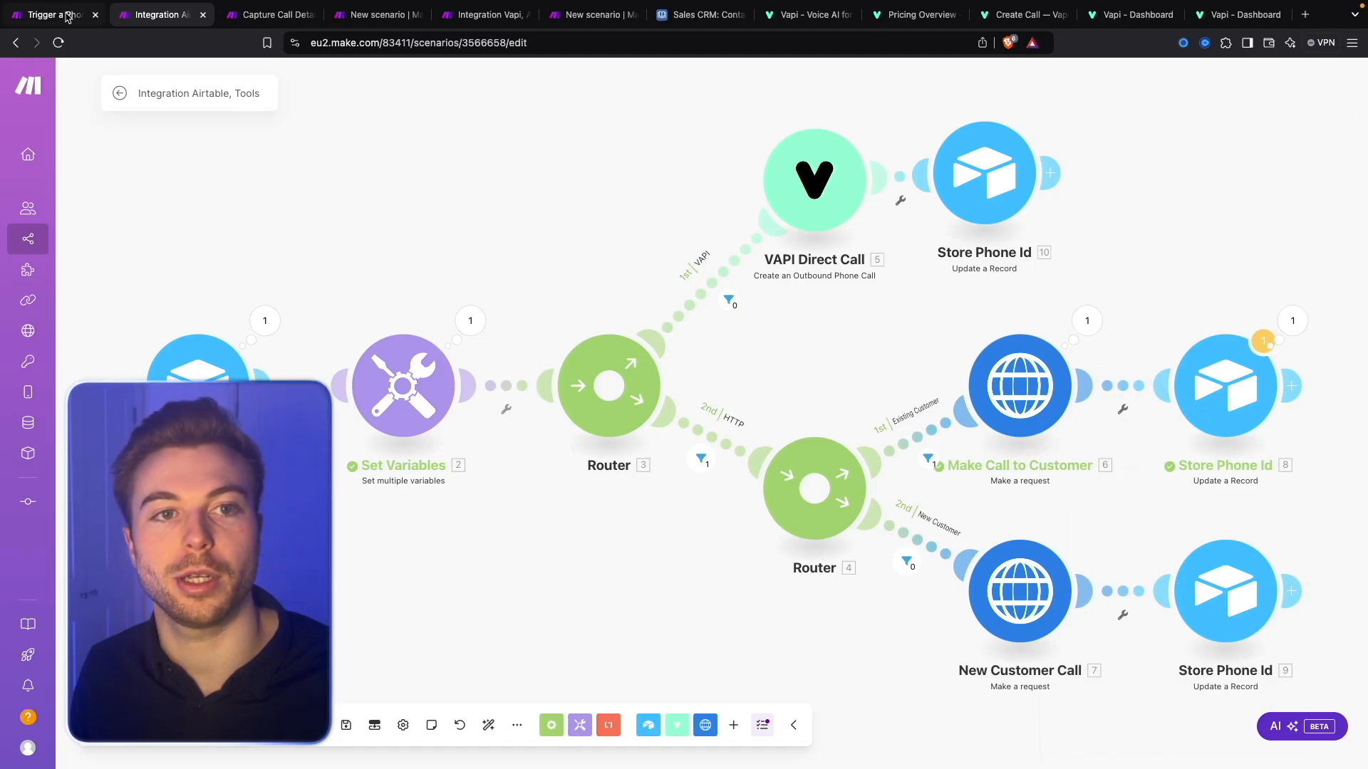
Inspect the returned data from the last run of the Make Call to Customer HTTP module.
{"action": "left_click", "coordinate": [1225, 386]}
{"action": "left_click", "coordinate": [1245, 222]}
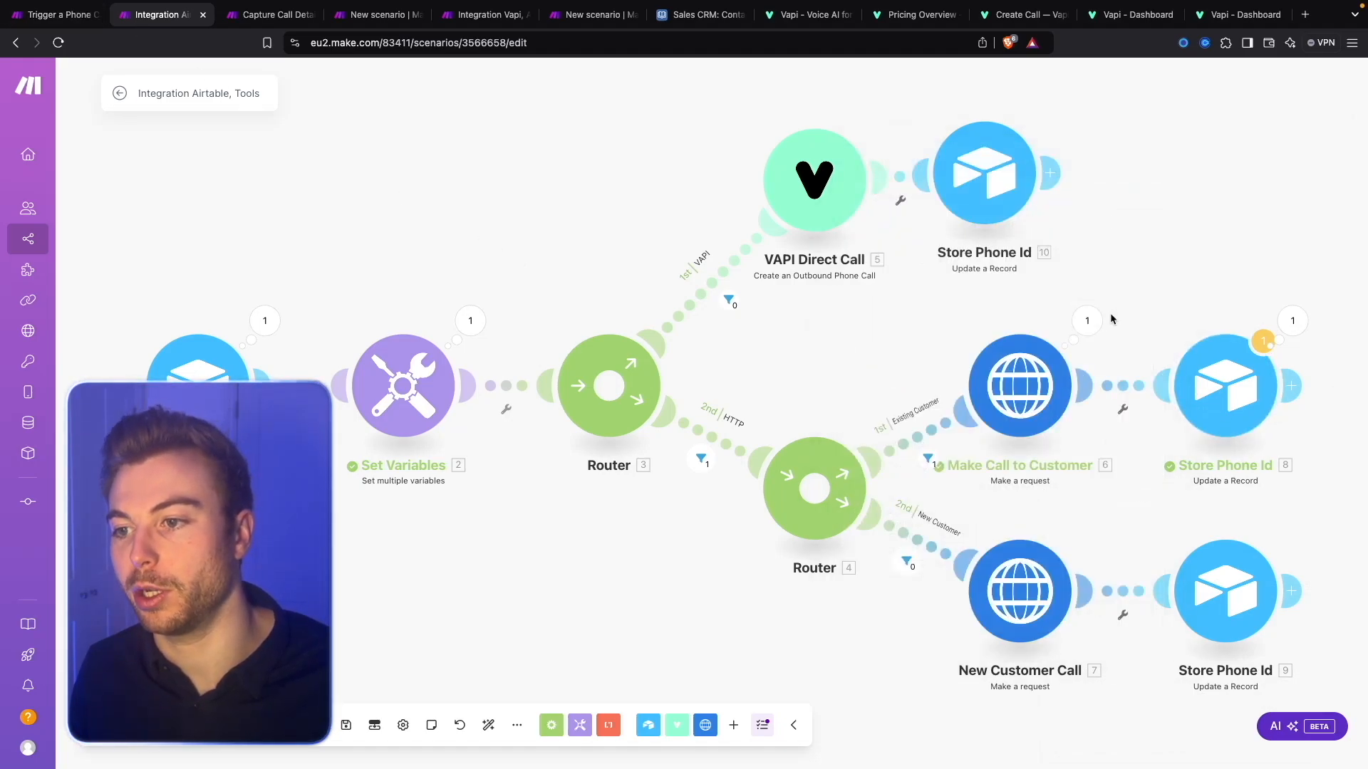
{"action": "left_click", "coordinate": [1087, 320]}
{"action": "left_click", "coordinate": [793, 562]}
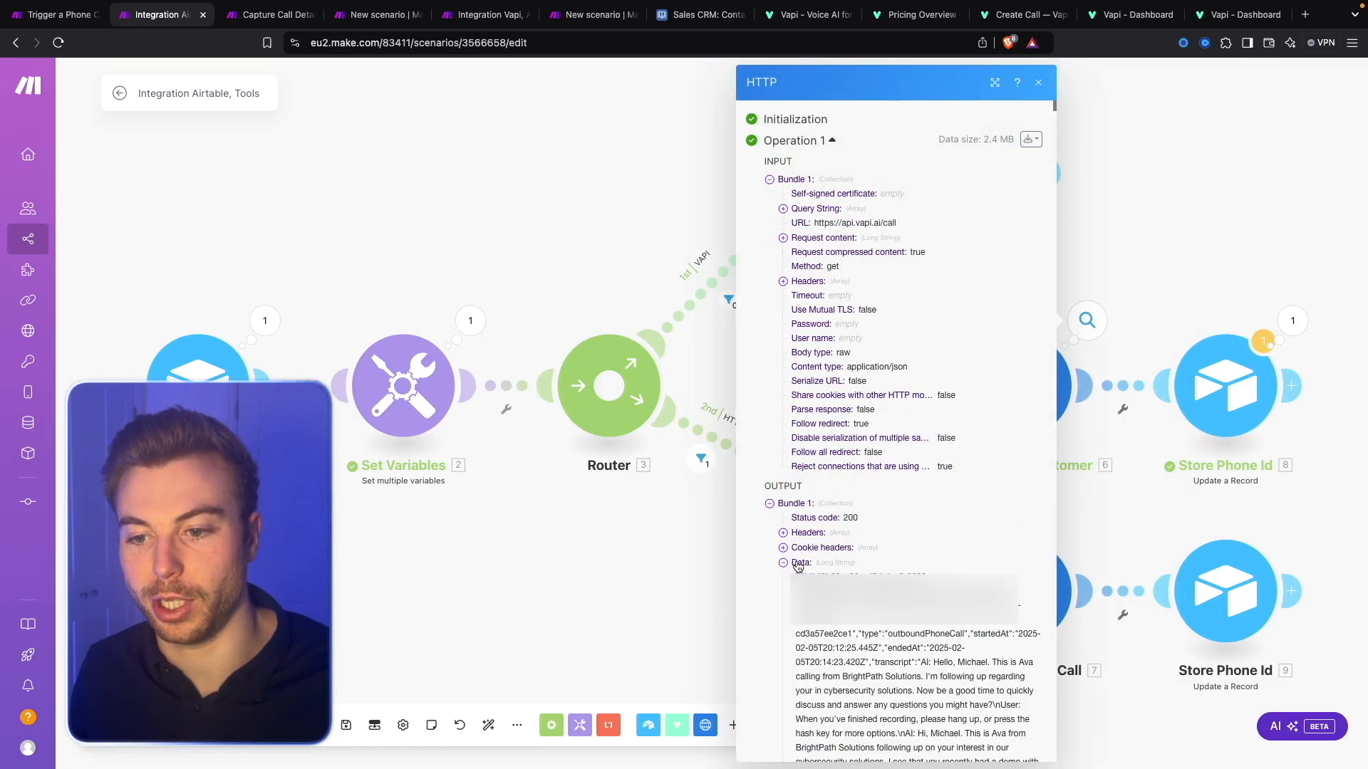
Review the call transcript in the output data of the Make Call to Customer HTTP module.
{"action": "scroll", "coordinate": [890, 534], "scroll_direction": "down", "scroll_amount": 3}
{"action": "left_click_drag", "start_coordinate": [783, 422], "coordinate": [949, 682]}
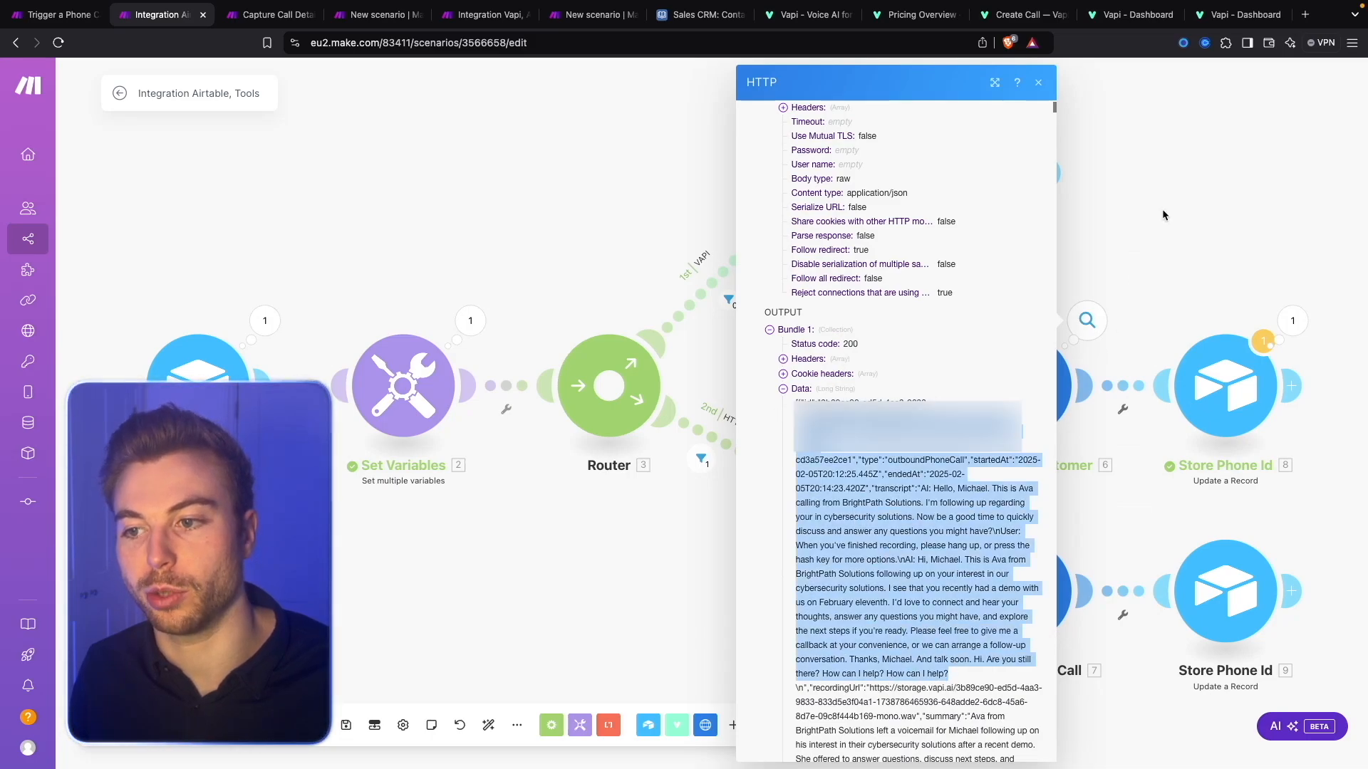
{"action": "left_click", "coordinate": [1200, 317]}
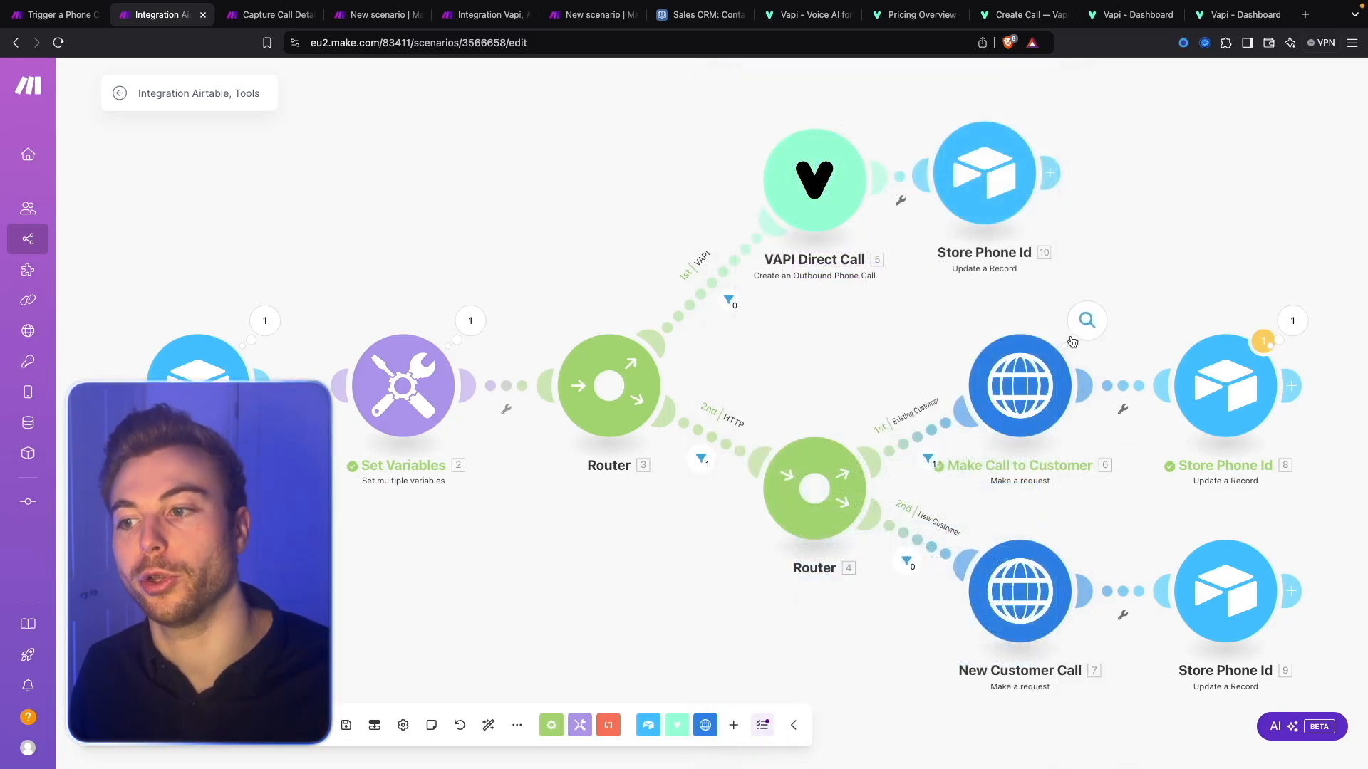
{"action": "left_click", "coordinate": [1221, 404]}
{"action": "left_click", "coordinate": [1171, 157]}
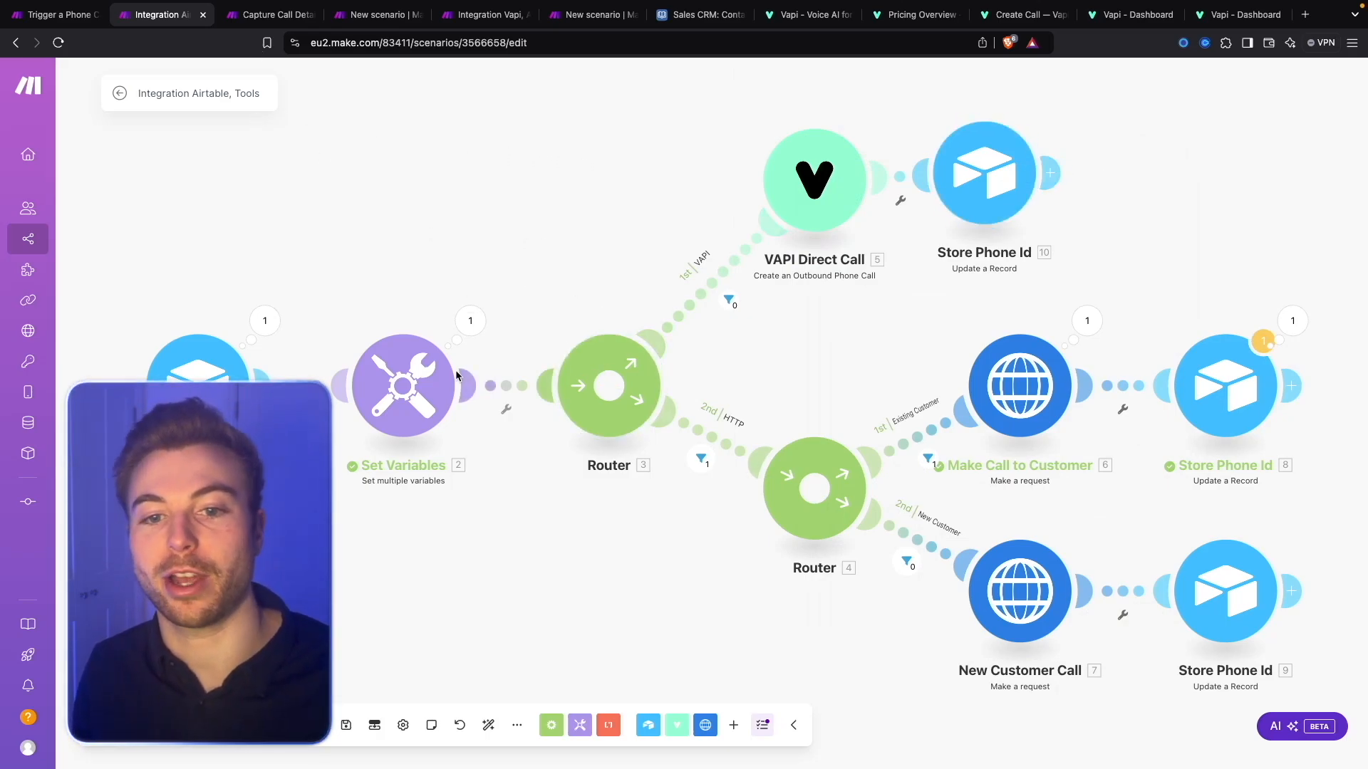
Set the Method of call variable in Set Variables to VAPI, then save the module and the scenario.
{"action": "left_click", "coordinate": [413, 377]}
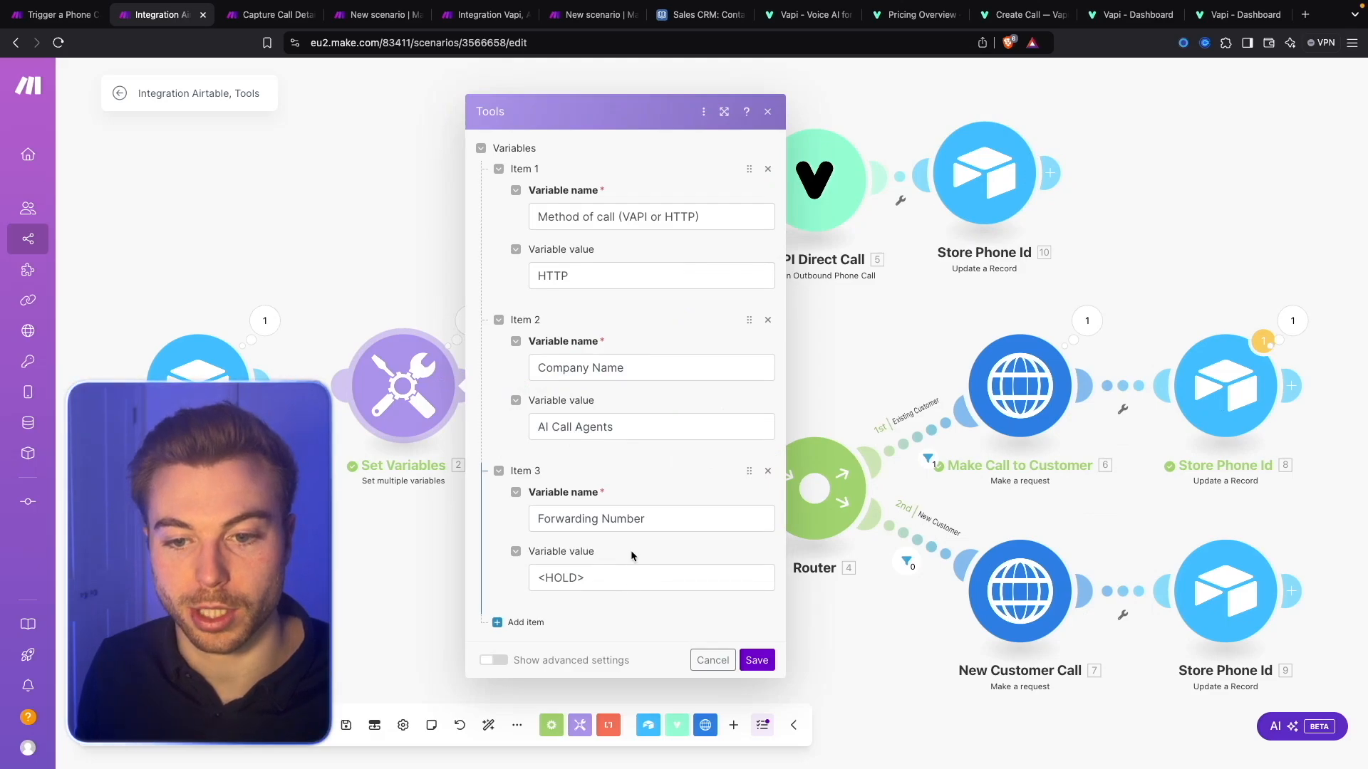
{"action": "double_click", "coordinate": [631, 266]}
{"action": "type", "text": "VAPI"}
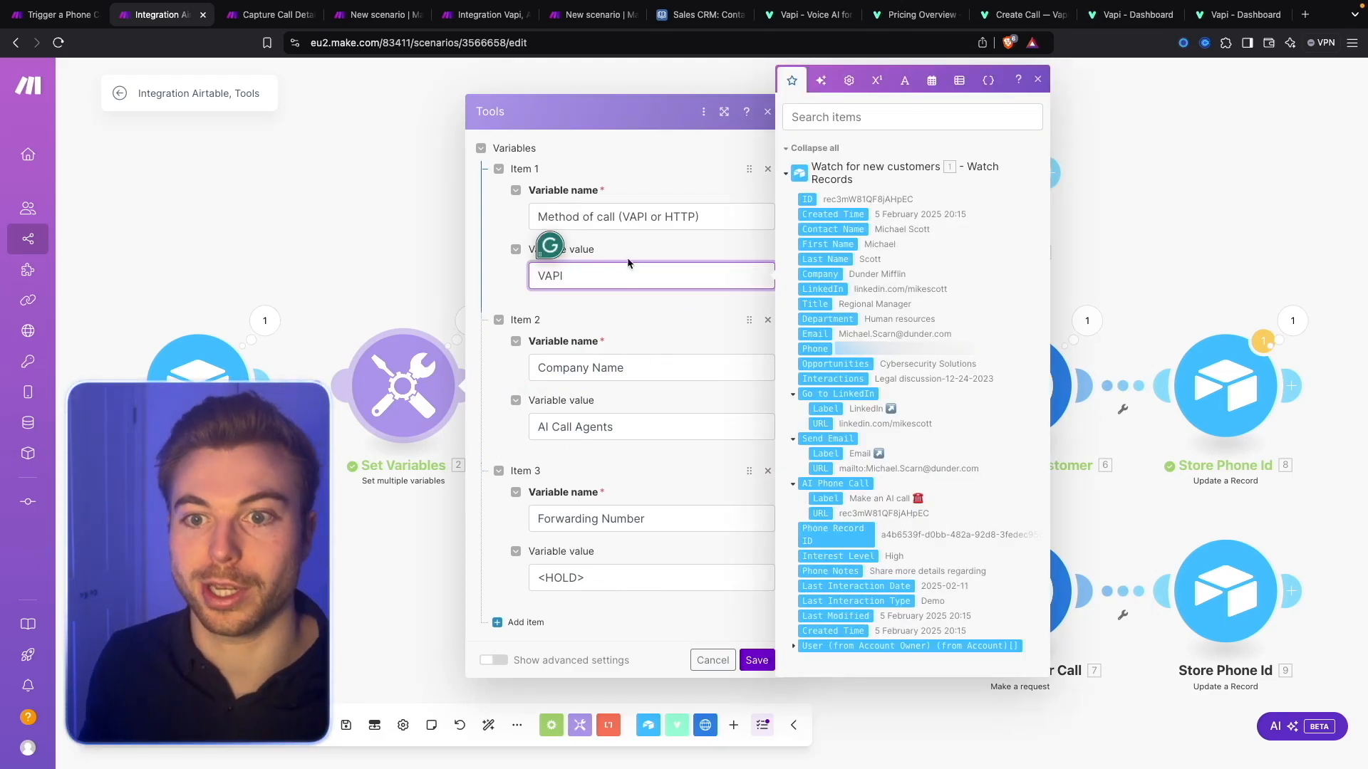
{"action": "left_click", "coordinate": [728, 354]}
{"action": "left_click", "coordinate": [756, 659]}
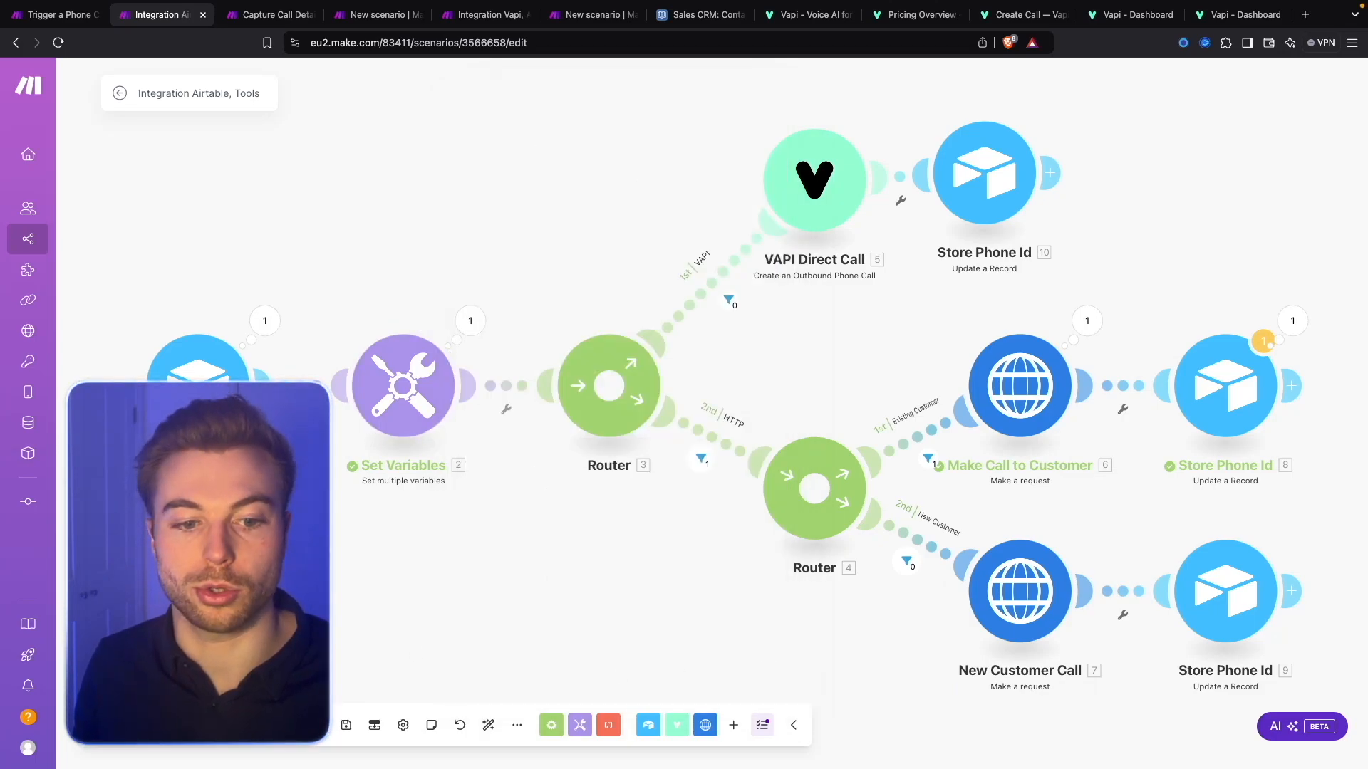
{"action": "key", "text": "ctrl+s"}
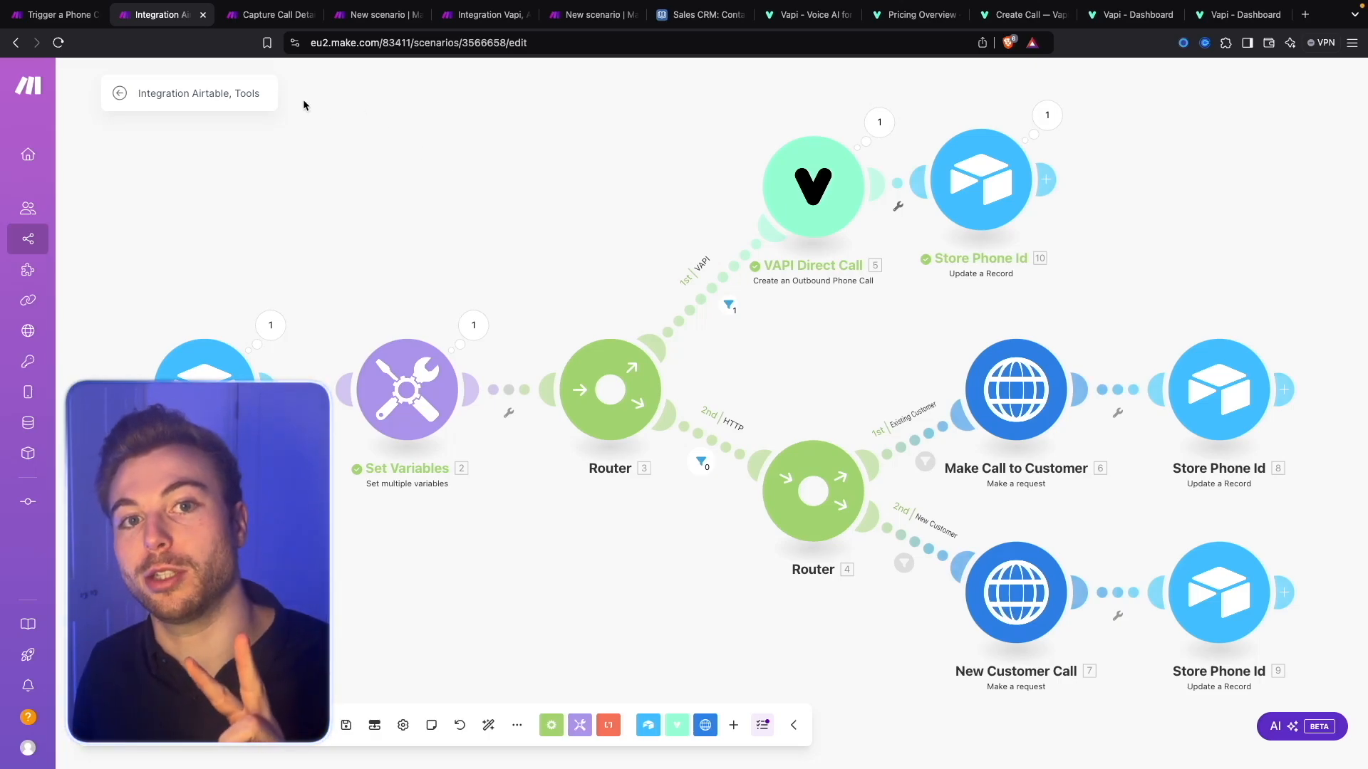
View the Capture Call Details (Option 1) and Capture Call Details (Option 2) scenarios for comparison.
{"action": "left_click", "coordinate": [281, 17]}
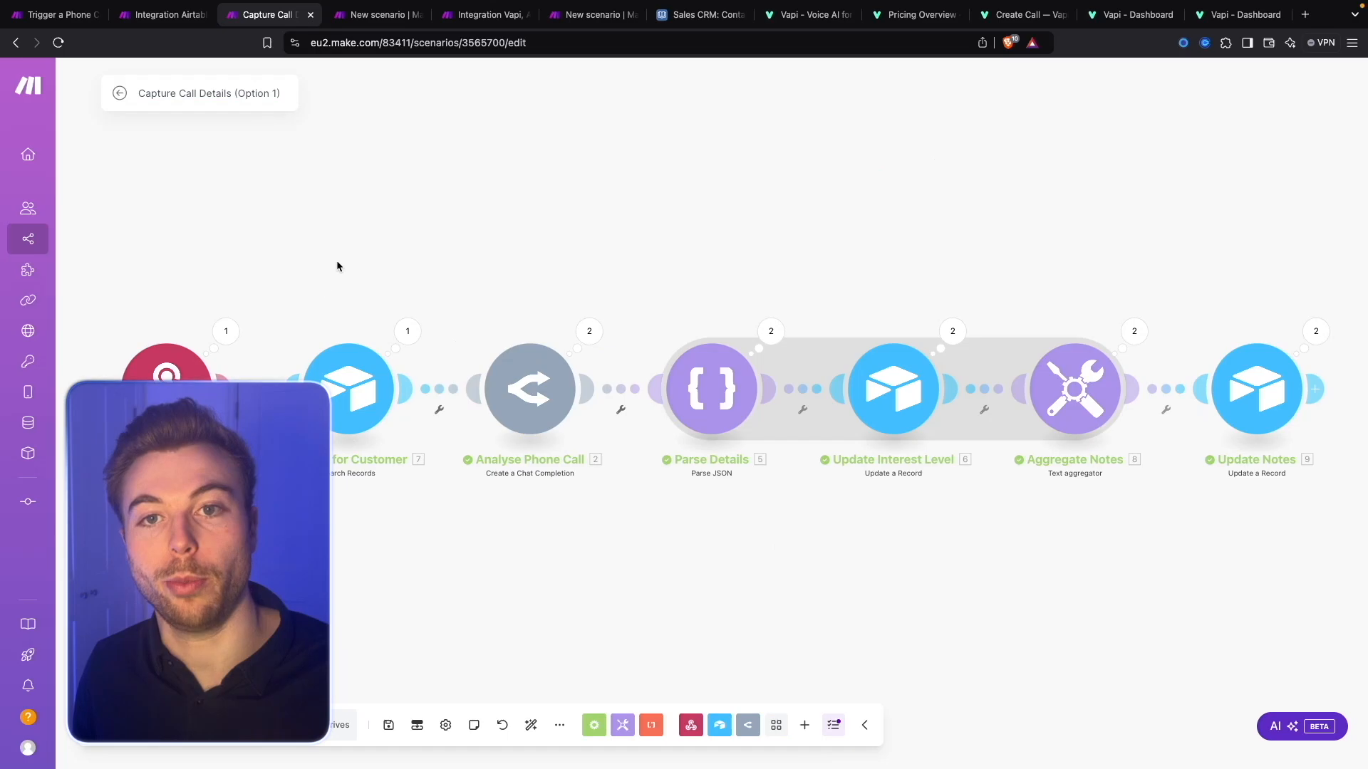
{"action": "left_click", "coordinate": [484, 14]}
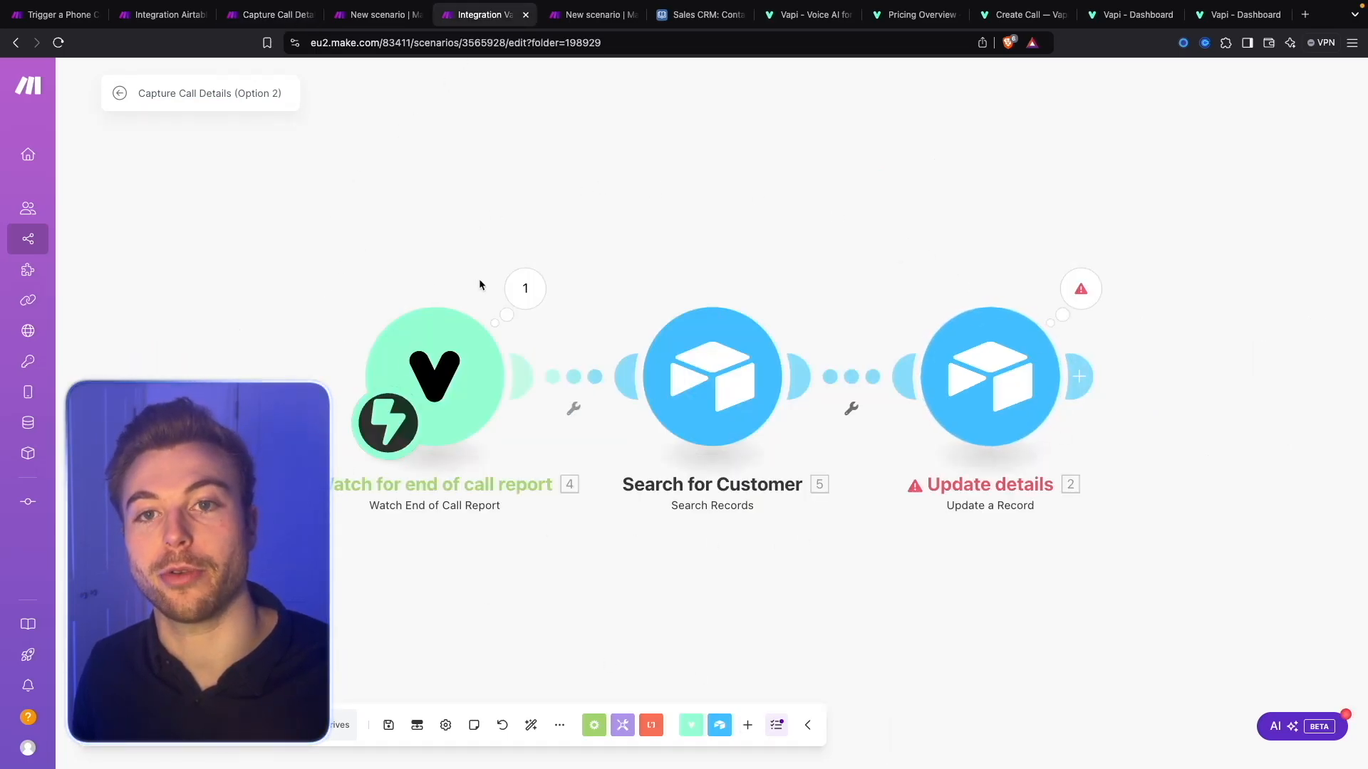
{"action": "left_click", "coordinate": [267, 15]}
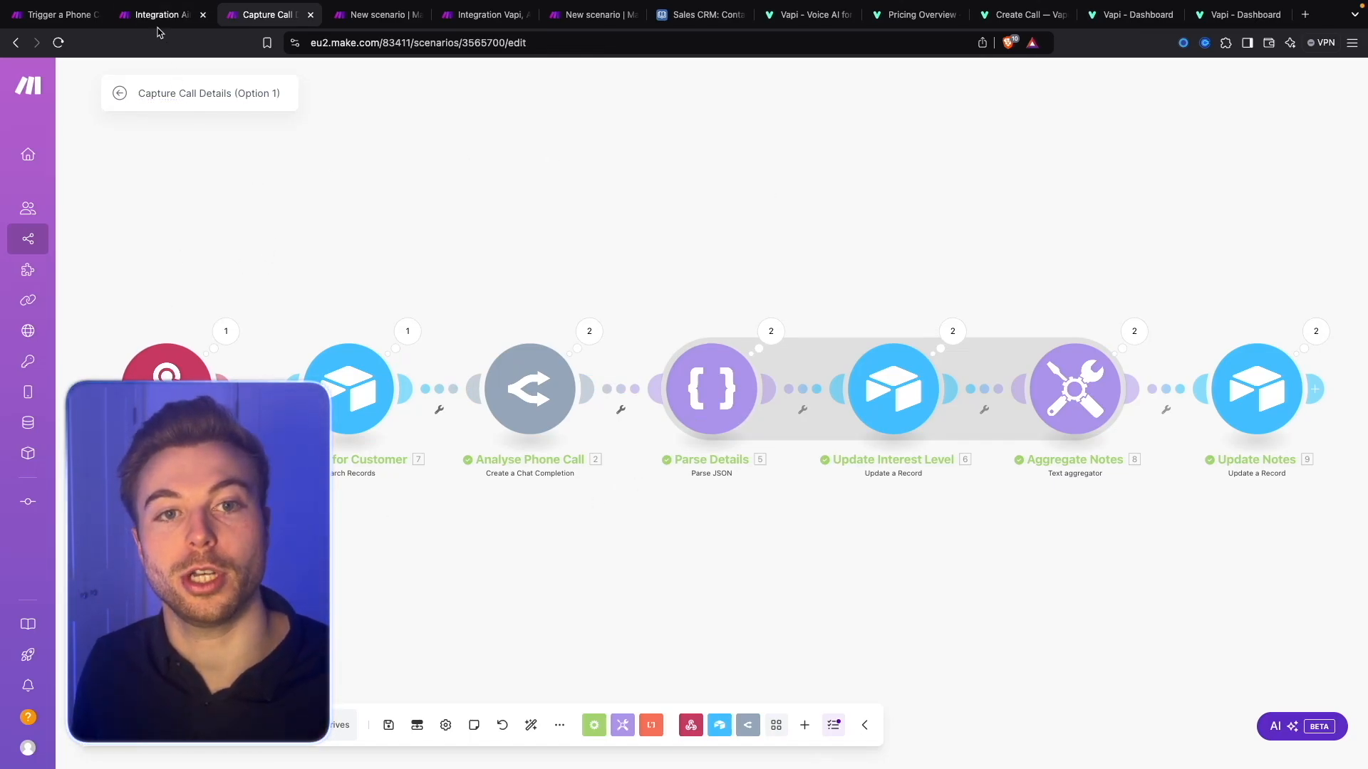
Create a custom webhook named AI Cold Calling Agent in the new scenario and copy its address.
{"action": "left_click", "coordinate": [378, 14]}
{"action": "left_click", "coordinate": [888, 264]}
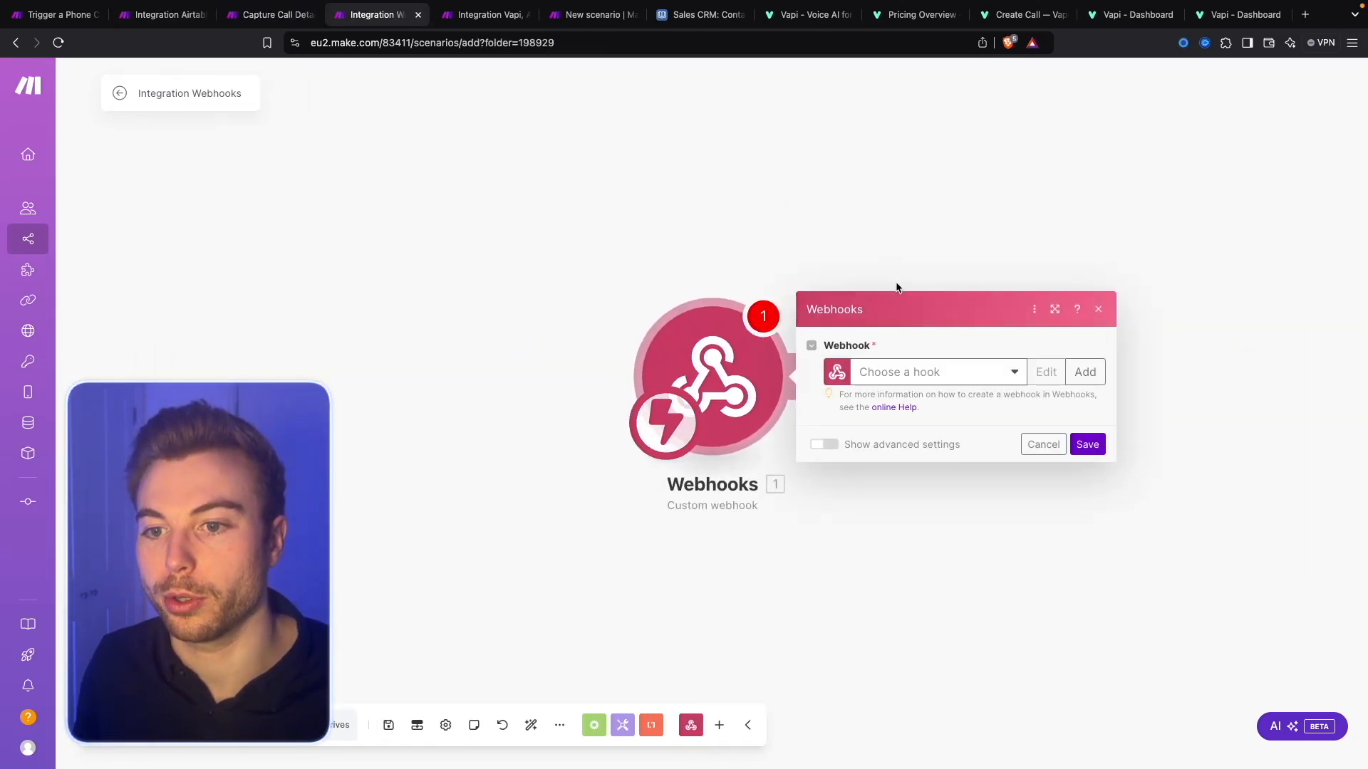
{"action": "left_click", "coordinate": [1083, 371]}
{"action": "left_click", "coordinate": [982, 318]}
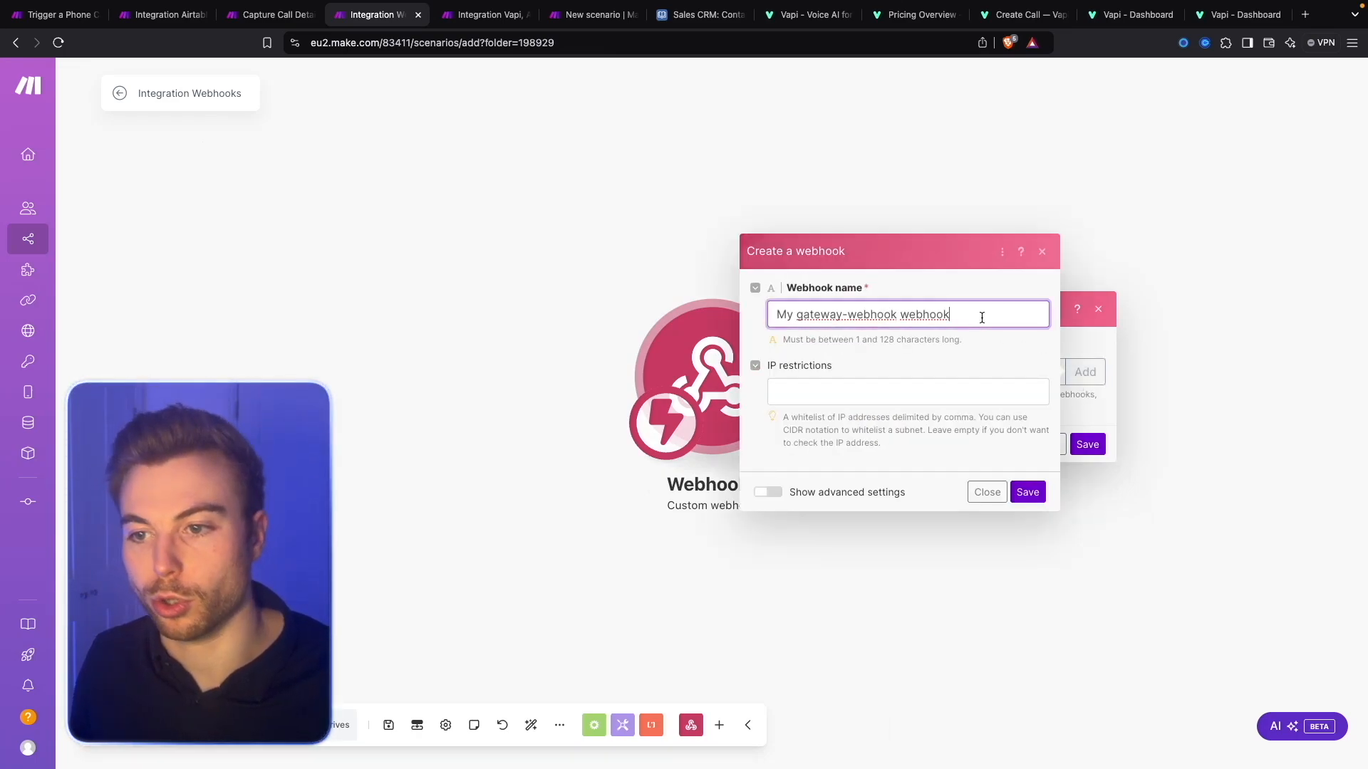
{"action": "key", "text": "super+a"}
{"action": "type", "text": "AI Cold"}
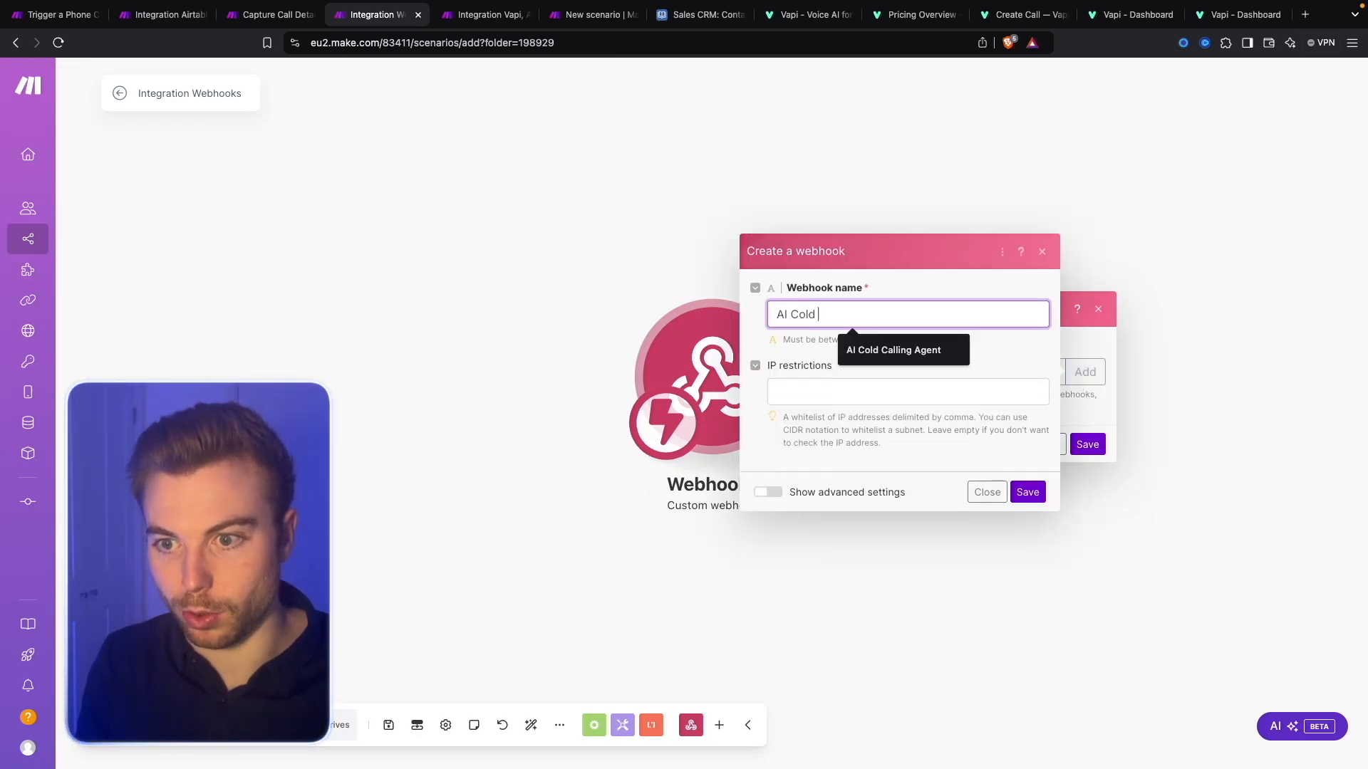
{"action": "left_click", "coordinate": [899, 354]}
{"action": "left_click", "coordinate": [1045, 491]}
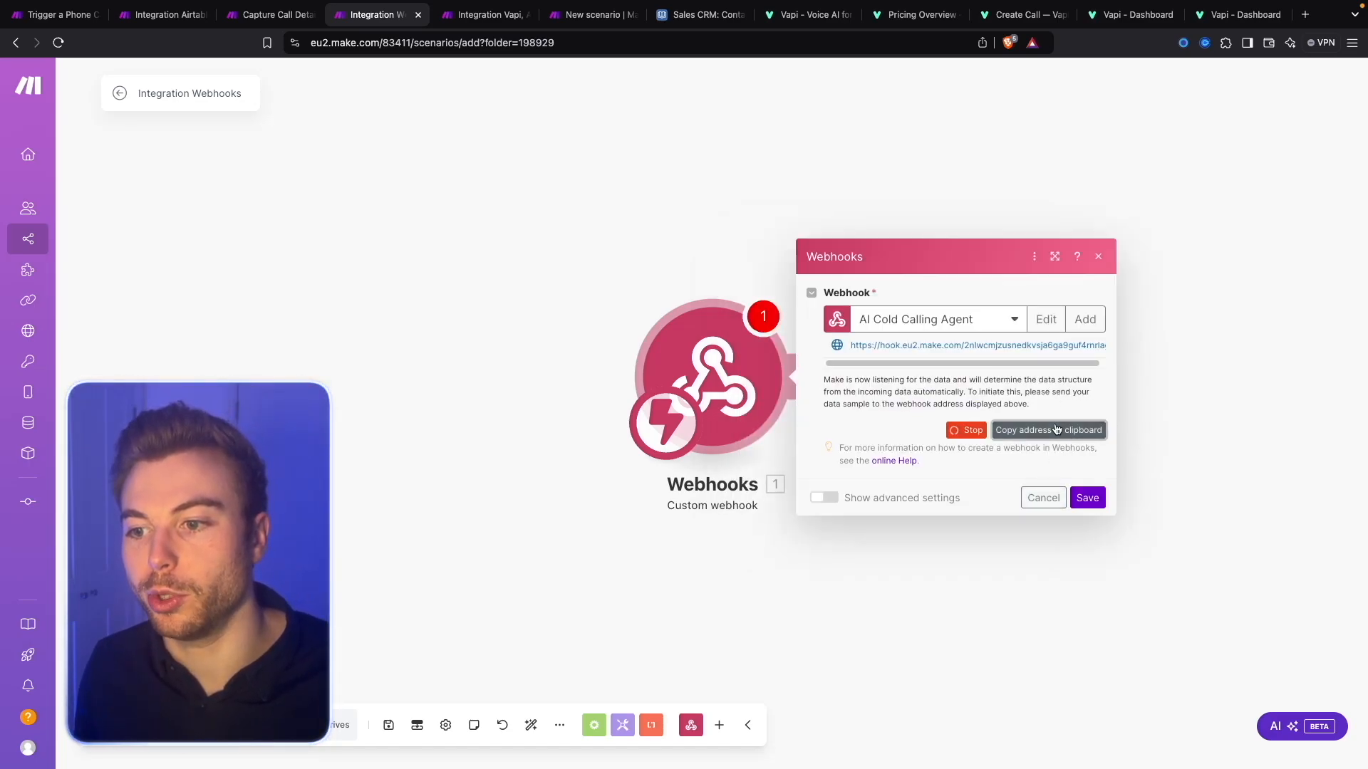
Replace the server URL in the Make Call to Customer request content with the copied webhook address and save the module.
{"action": "left_click", "coordinate": [161, 14]}
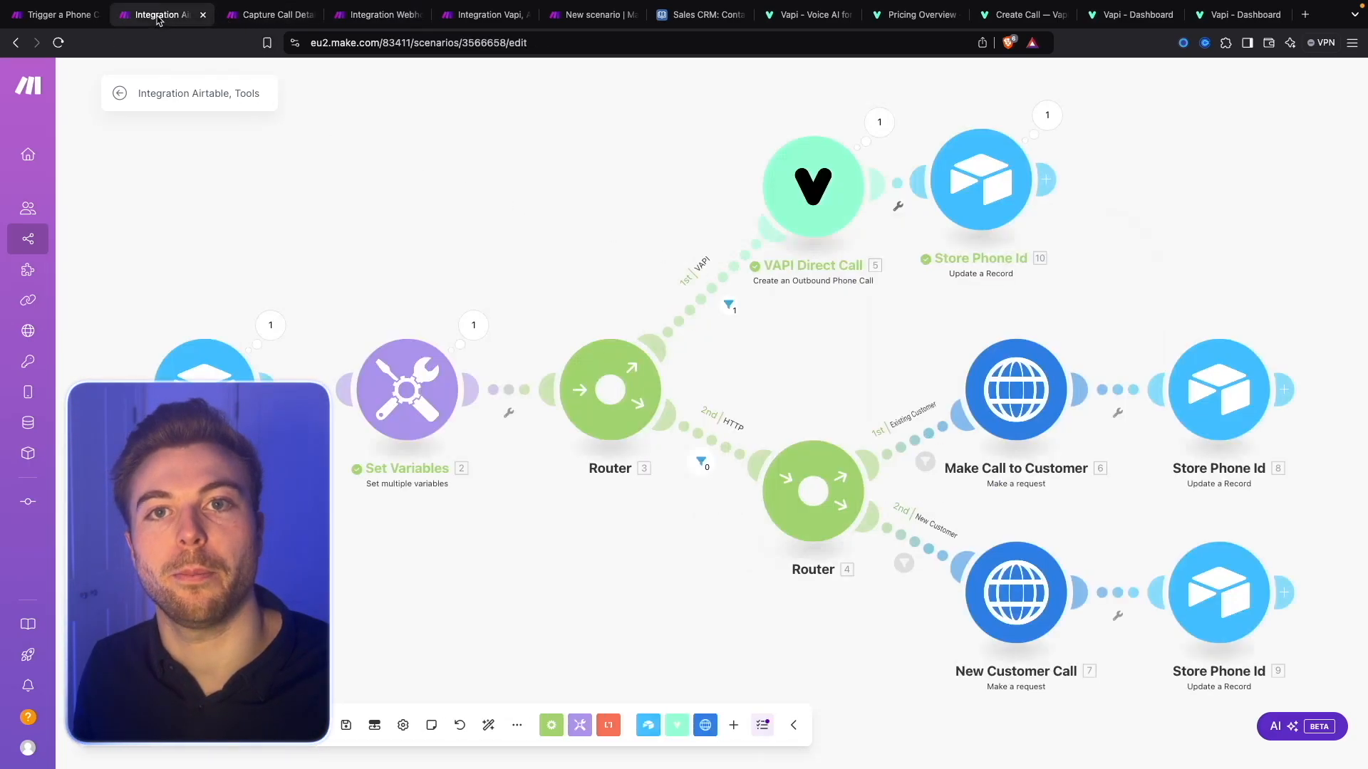
{"action": "left_click", "coordinate": [1017, 390]}
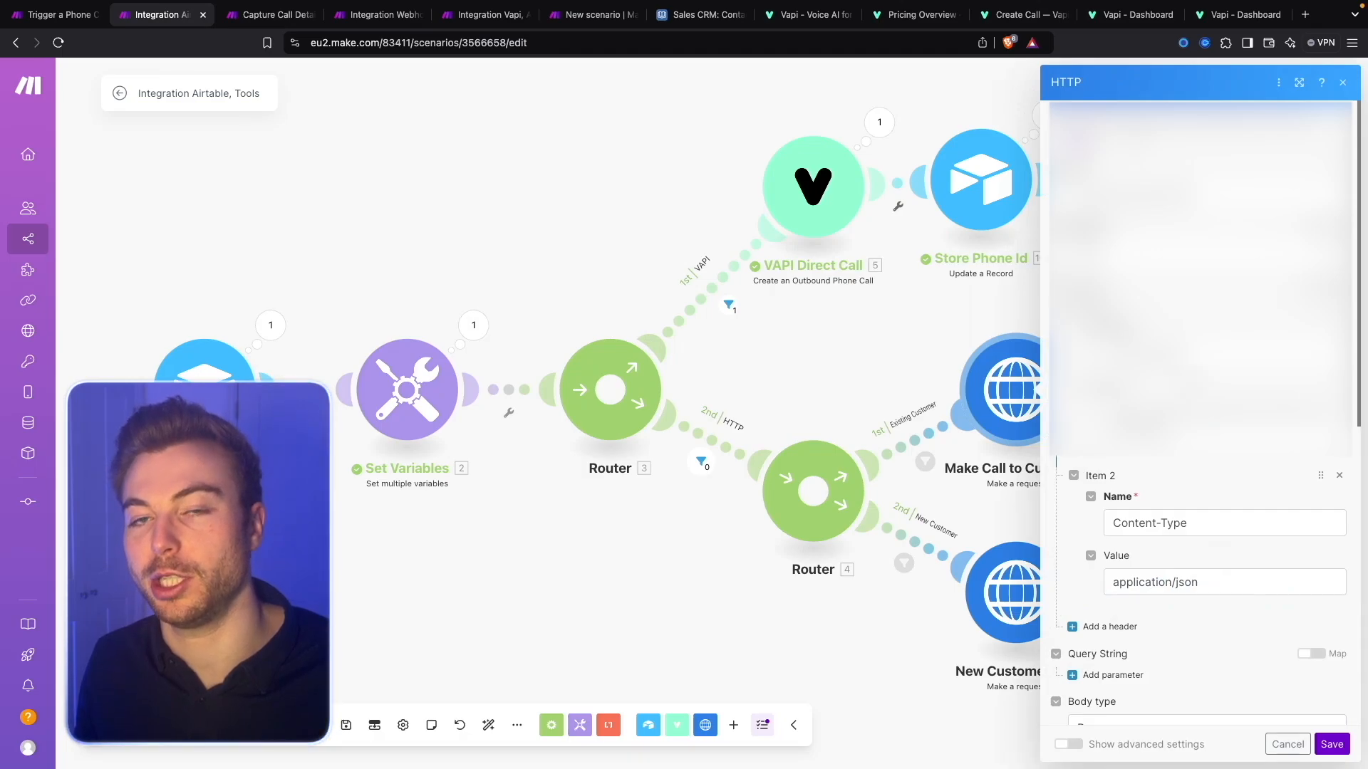
{"action": "scroll", "coordinate": [1179, 572], "scroll_direction": "down", "scroll_amount": 15}
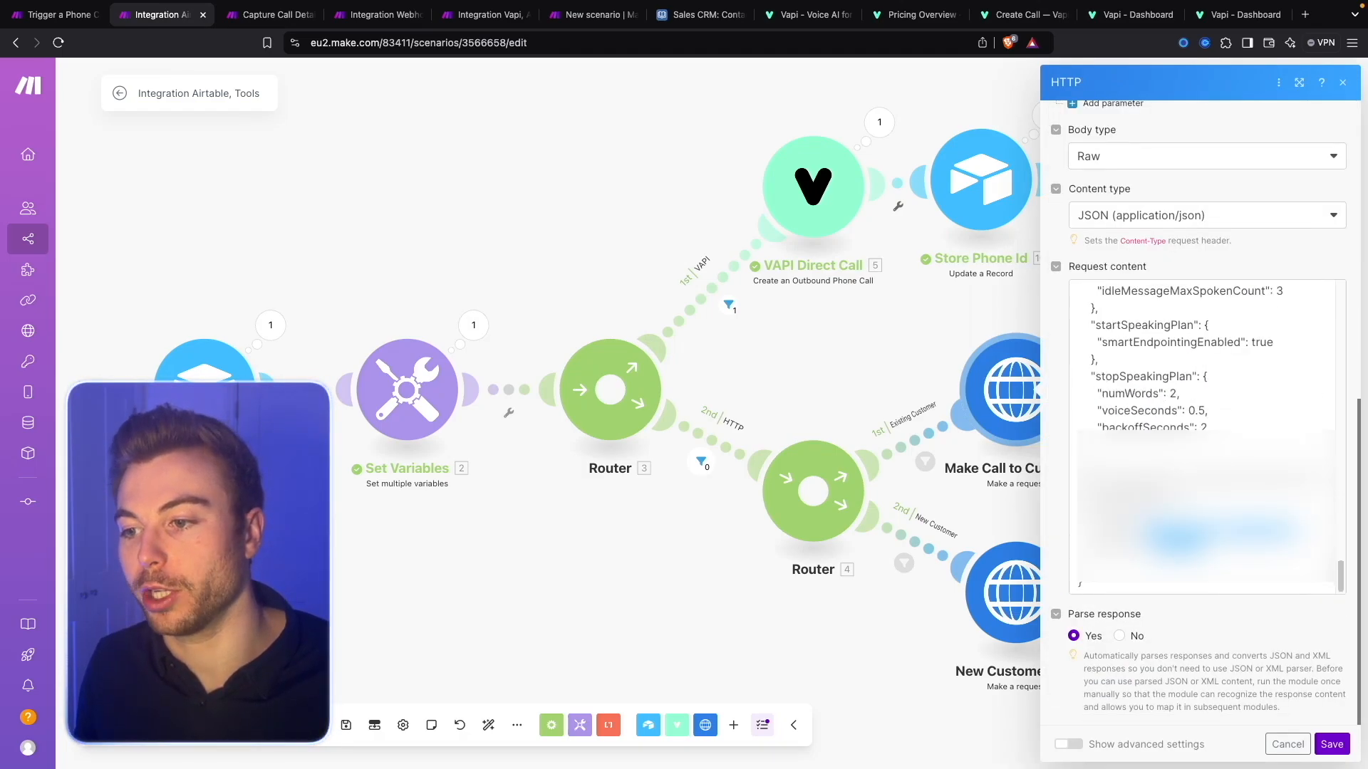
{"action": "scroll", "coordinate": [1126, 356], "scroll_direction": "up", "scroll_amount": 10}
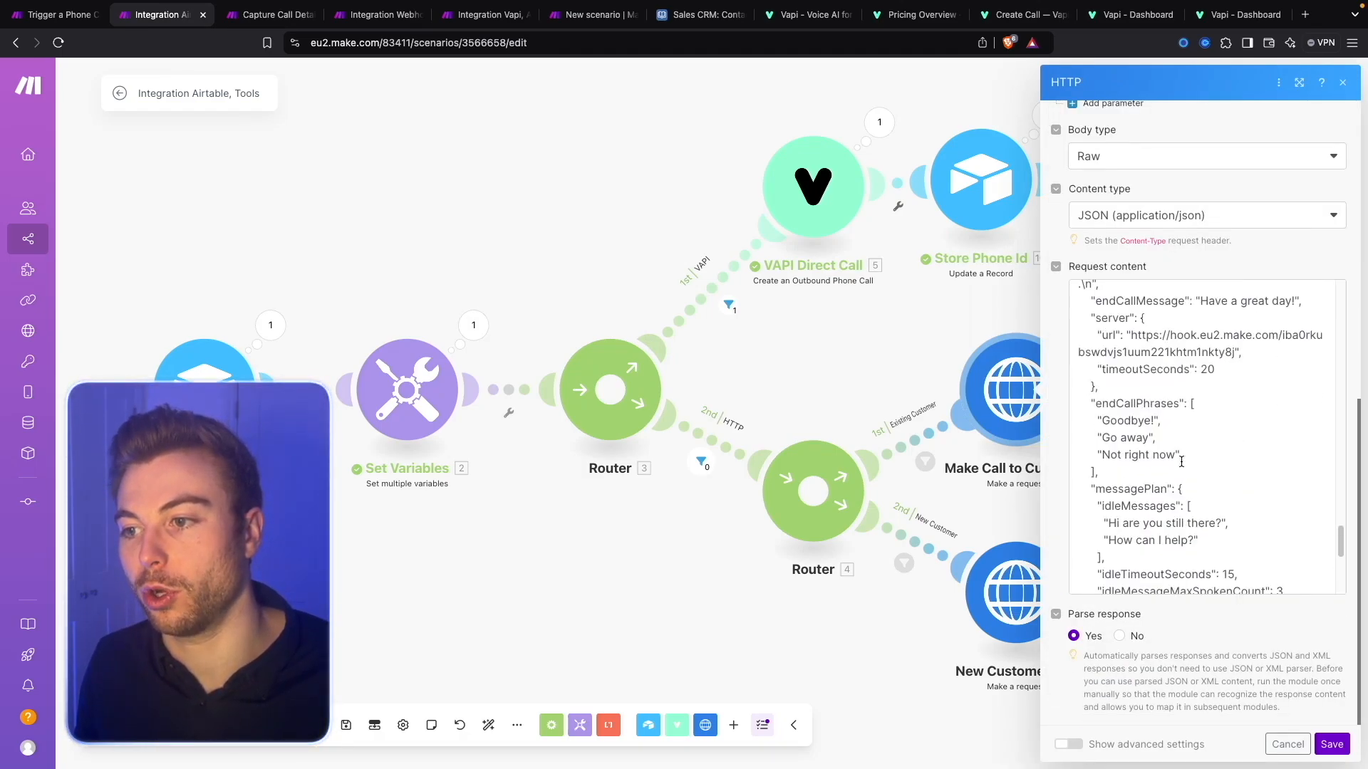
{"action": "left_click_drag", "start_coordinate": [1130, 354], "coordinate": [1235, 368]}
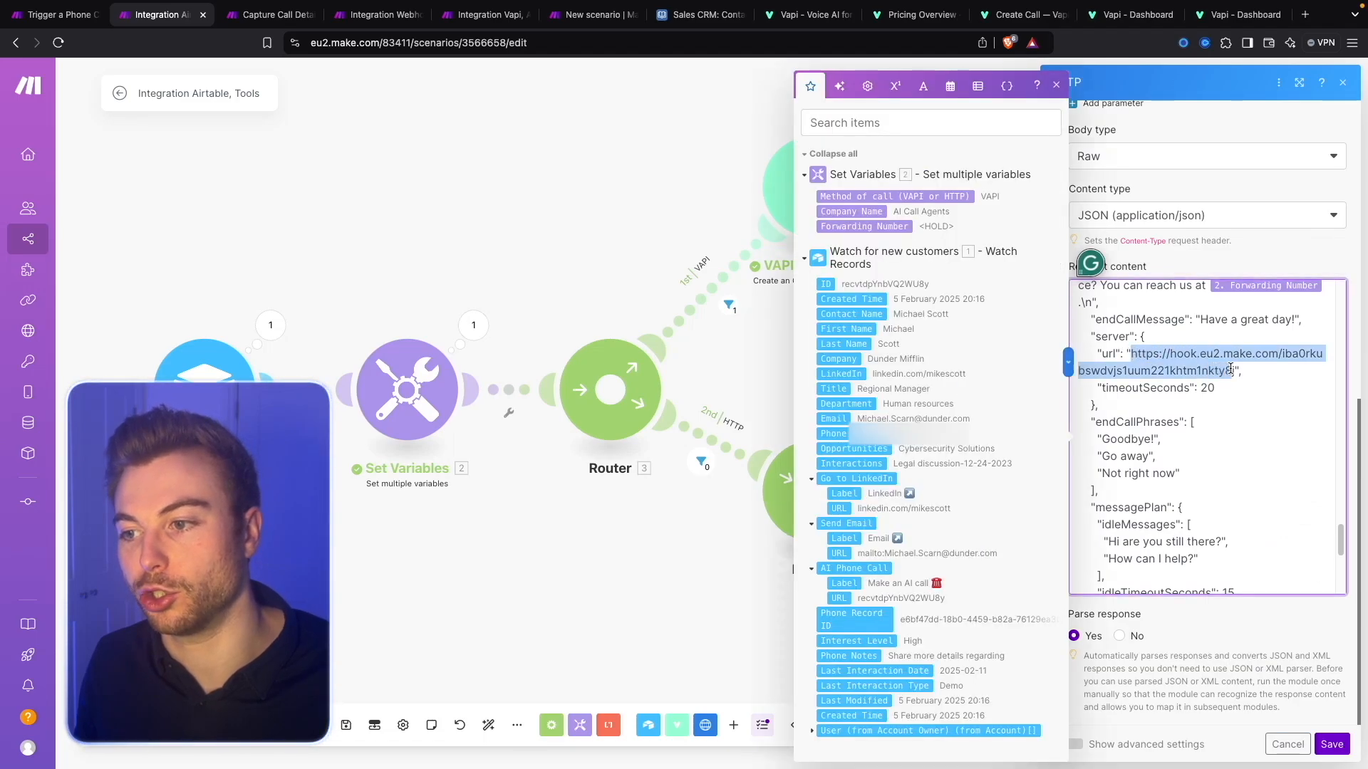
{"action": "left_click", "coordinate": [1288, 745]}
Replace the server URL in the New Customer Call request content with the copied webhook address, then save the module and scenario.
{"action": "left_click", "coordinate": [1018, 592]}
{"action": "scroll", "coordinate": [1142, 571], "scroll_direction": "down", "scroll_amount": 8}
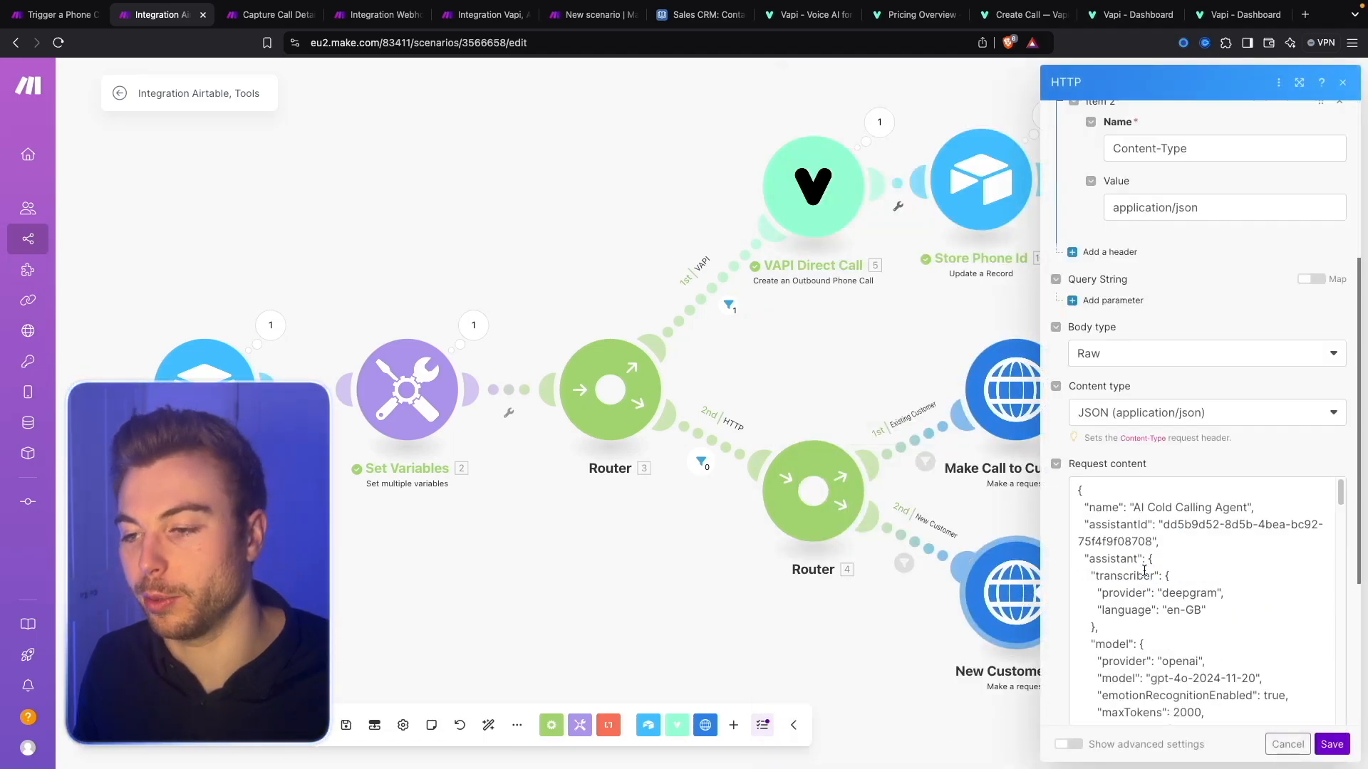
{"action": "scroll", "coordinate": [1153, 508], "scroll_direction": "down", "scroll_amount": 15}
{"action": "scroll", "coordinate": [1183, 427], "scroll_direction": "up", "scroll_amount": 5}
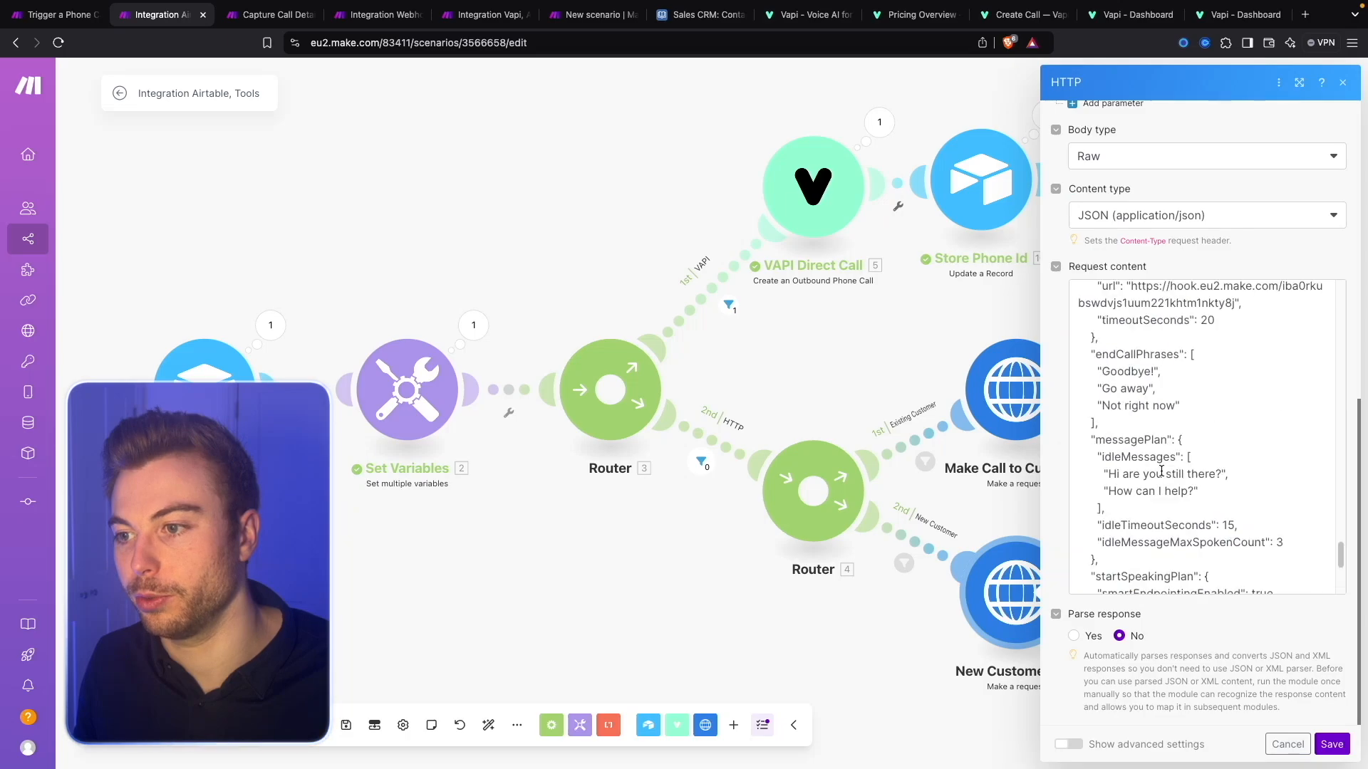
{"action": "left_click_drag", "start_coordinate": [1130, 352], "coordinate": [1235, 364]}
{"action": "key", "text": "super+v"}
{"action": "left_click", "coordinate": [1331, 744]}
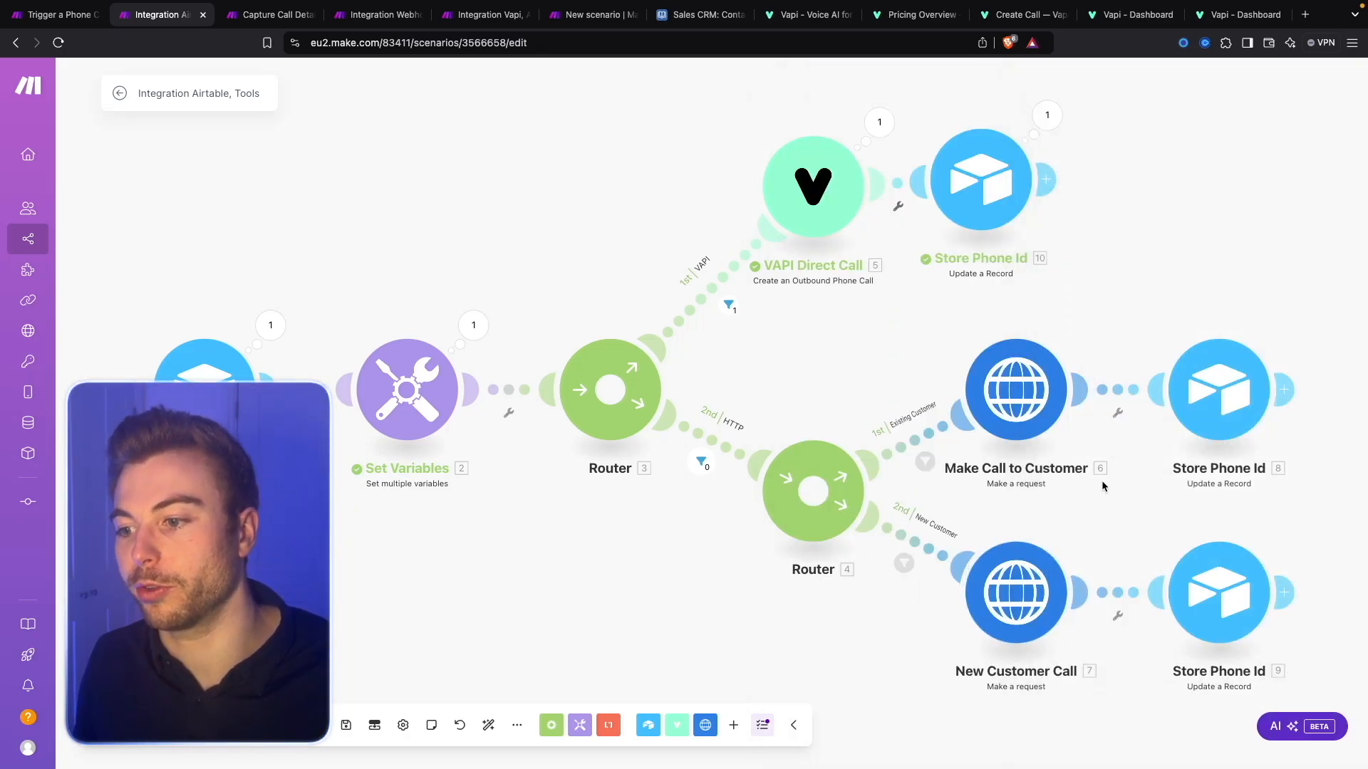
{"action": "left_click", "coordinate": [345, 724]}
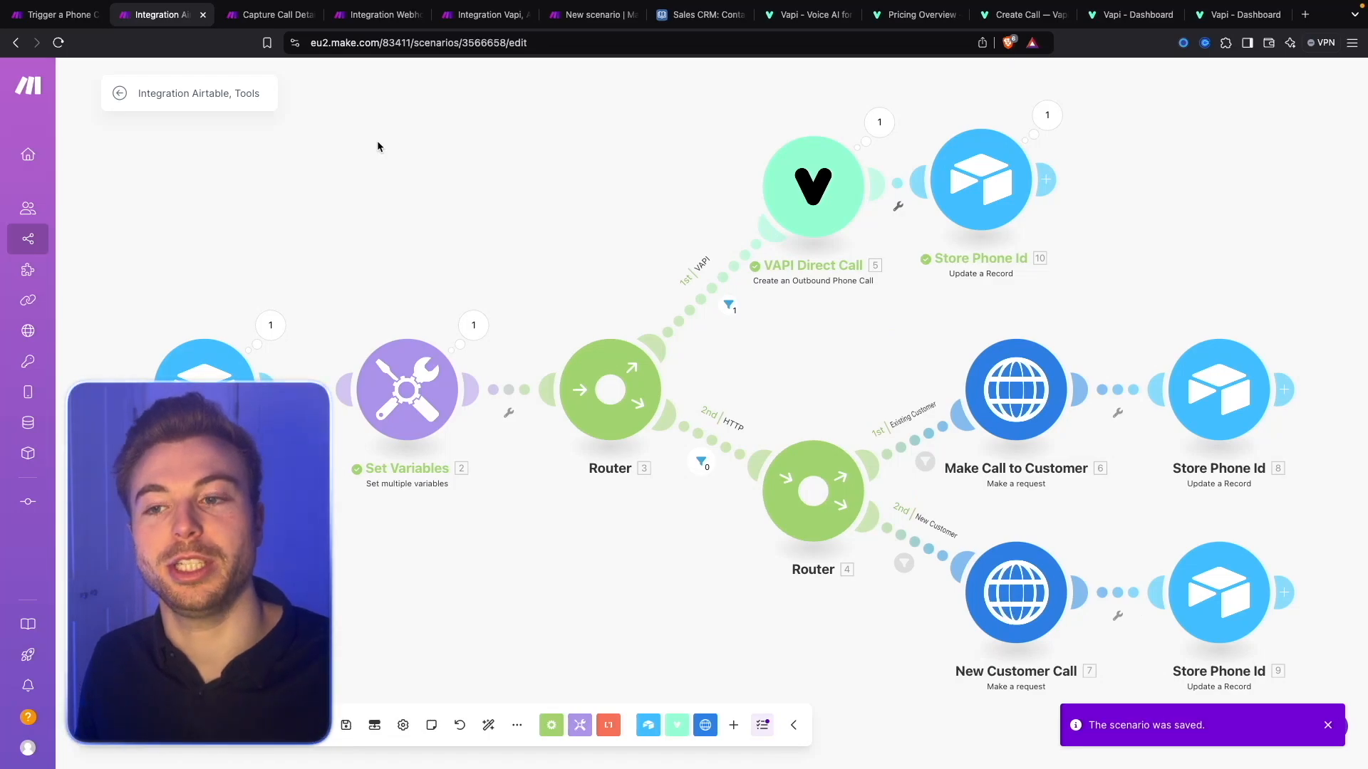
Check the server URL and timeout block in the Make Call to Customer request content.
{"action": "left_click", "coordinate": [1010, 364]}
{"action": "scroll", "coordinate": [1204, 427], "scroll_direction": "down", "scroll_amount": 10}
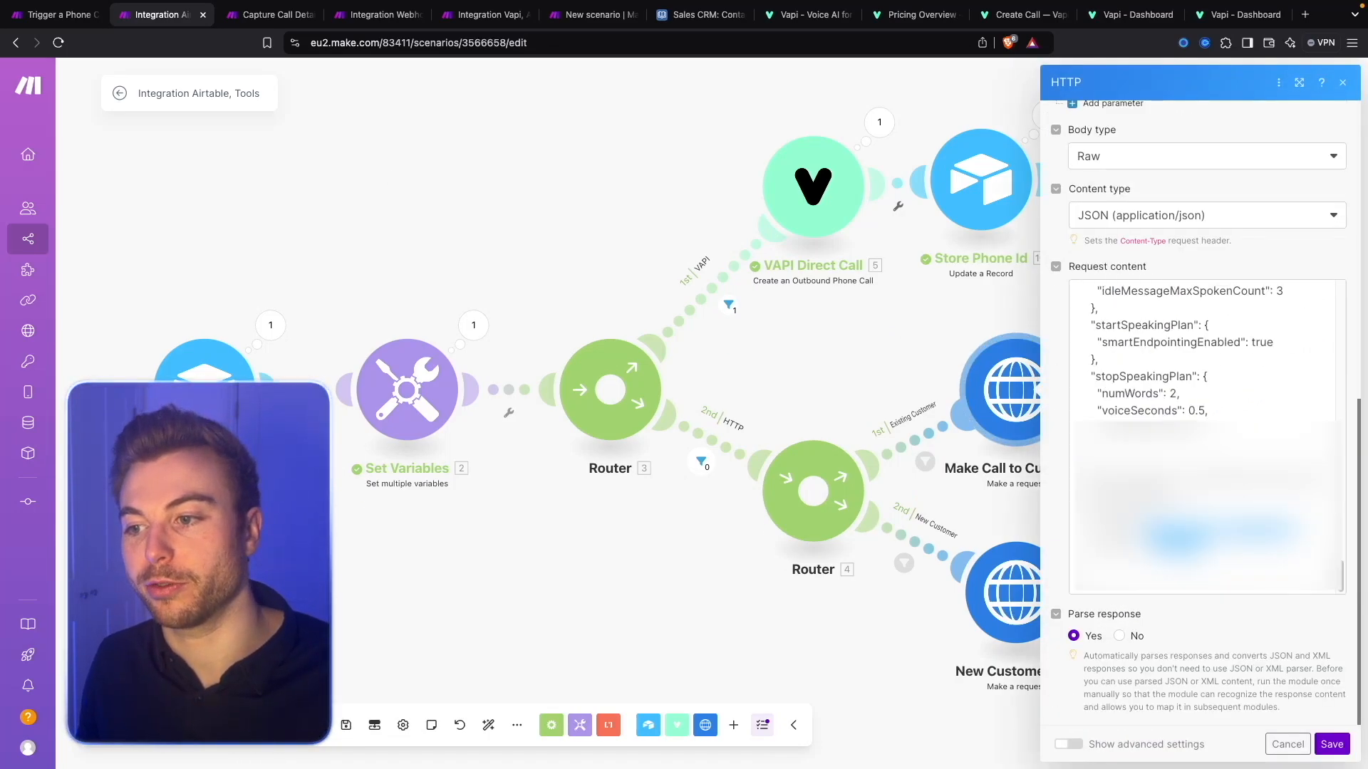
{"action": "scroll", "coordinate": [1166, 386], "scroll_direction": "up", "scroll_amount": 10}
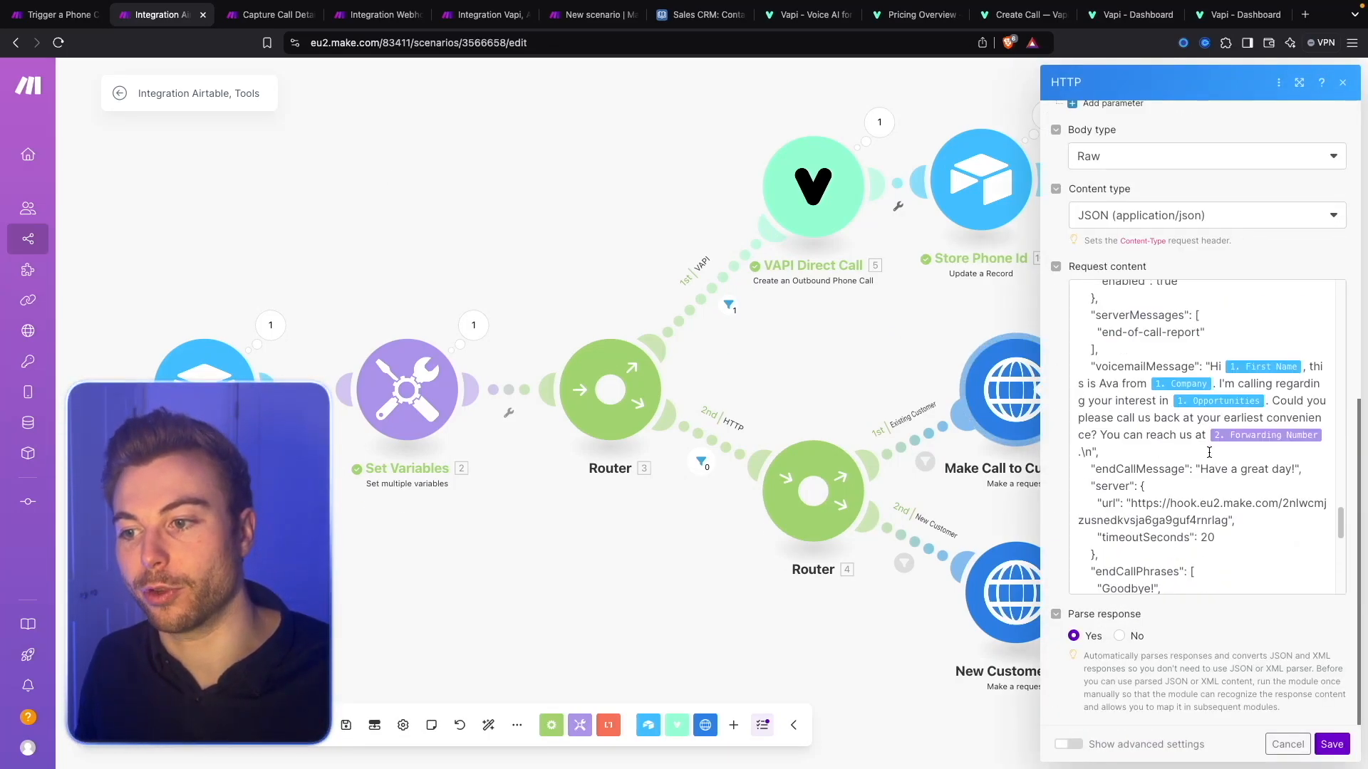
{"action": "left_click", "coordinate": [1166, 387]}
{"action": "scroll", "coordinate": [1111, 375], "scroll_direction": "down", "scroll_amount": 3}
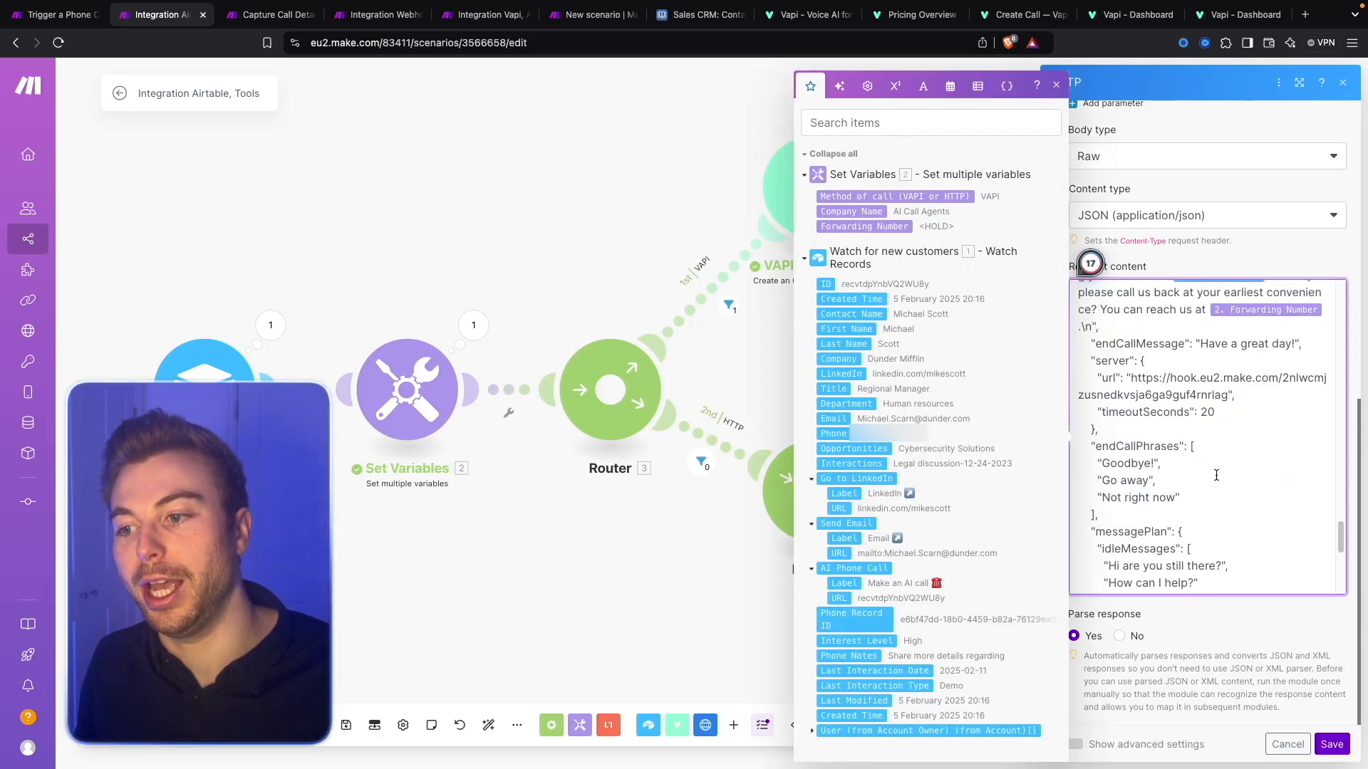
{"action": "left_click_drag", "start_coordinate": [1111, 375], "coordinate": [1260, 406]}
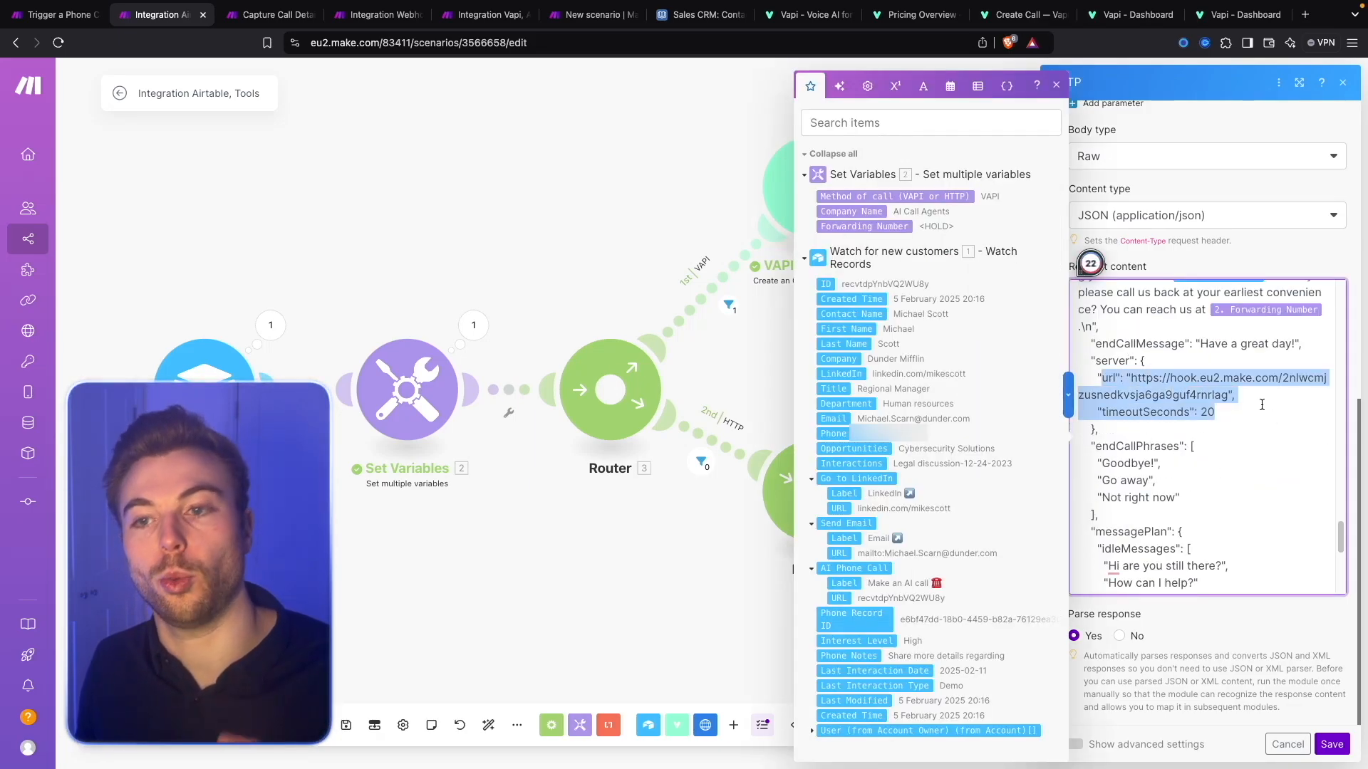
Save the AI Cold Calling Agent webhook module in the new scenario and attach an Airtable Search Records module after it.
{"action": "left_click", "coordinate": [365, 20]}
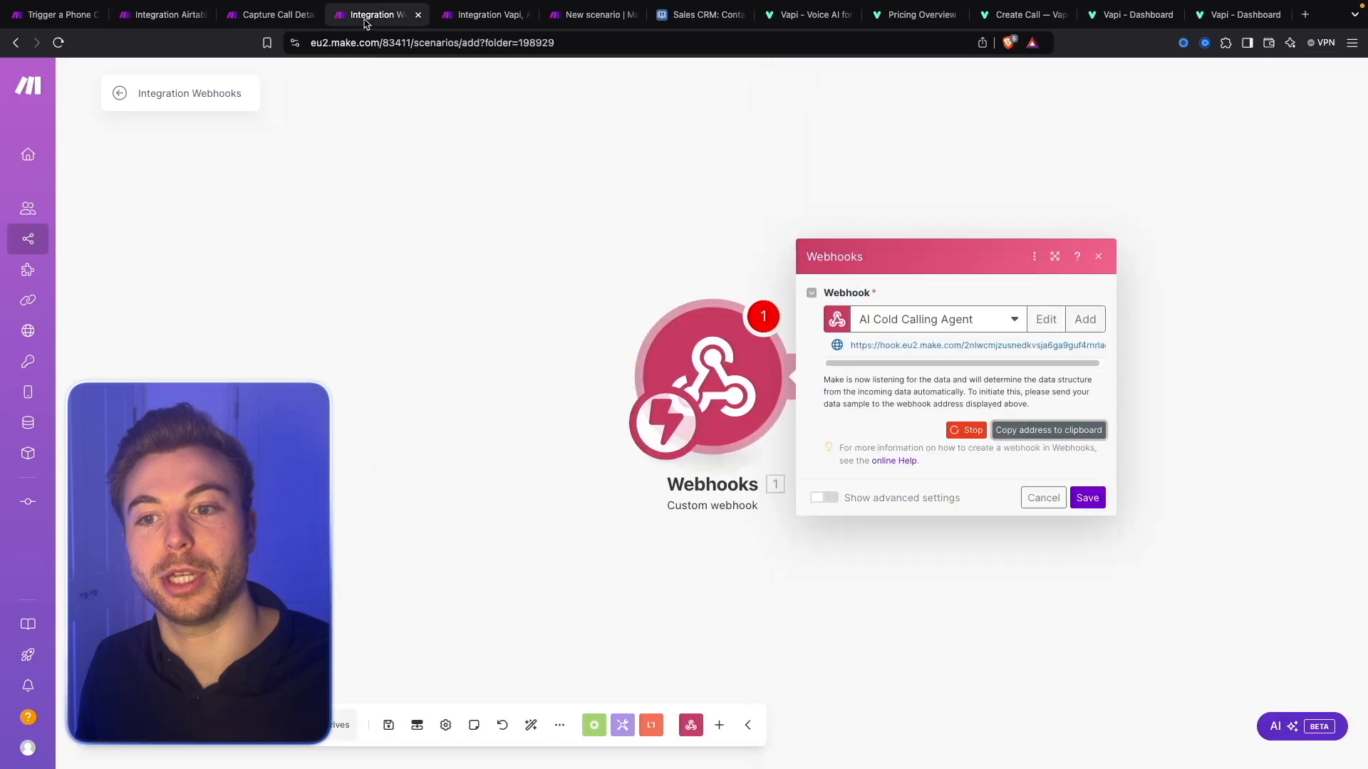
{"action": "left_click", "coordinate": [1088, 499]}
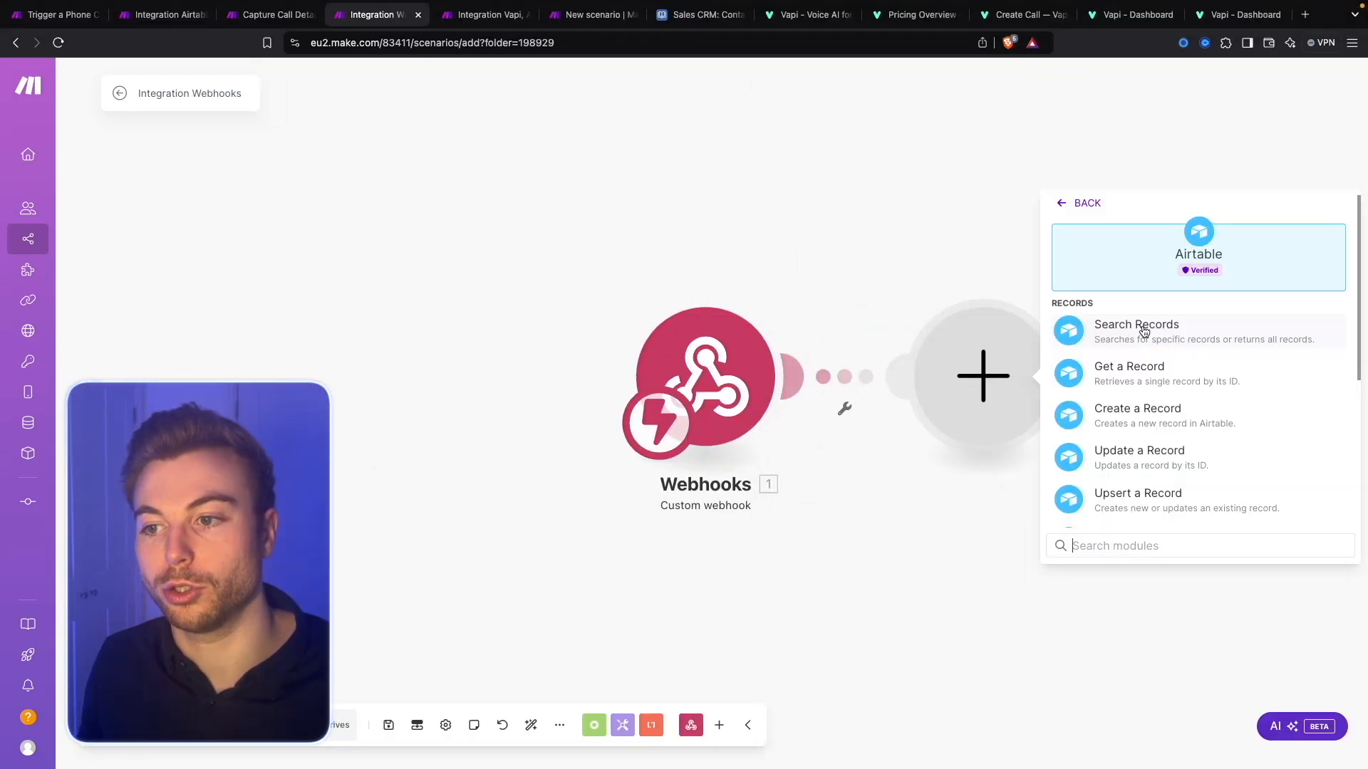
{"action": "left_click", "coordinate": [1144, 332]}
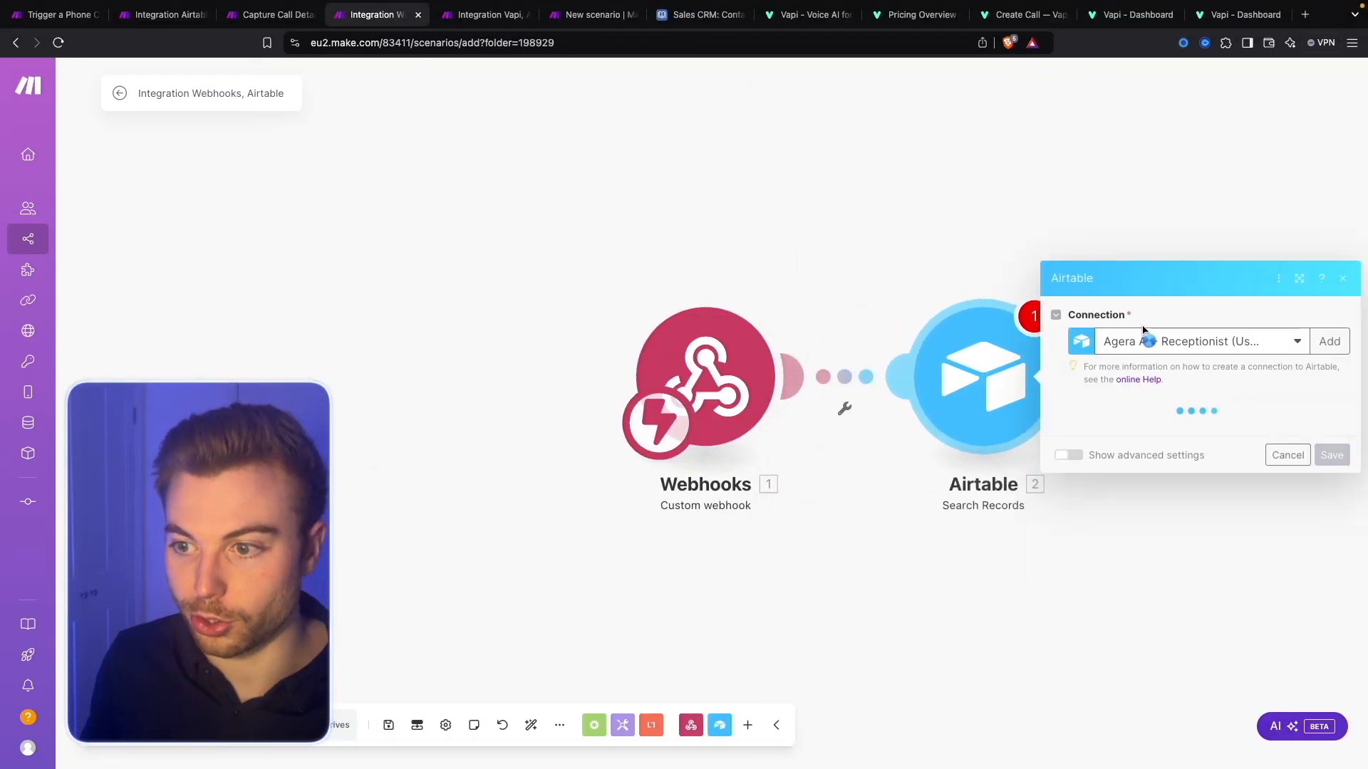
Configure the Airtable search with the AI Sales Phone Agent connection, the Sales CRM base and the Contacts table.
{"action": "left_click", "coordinate": [1175, 438]}
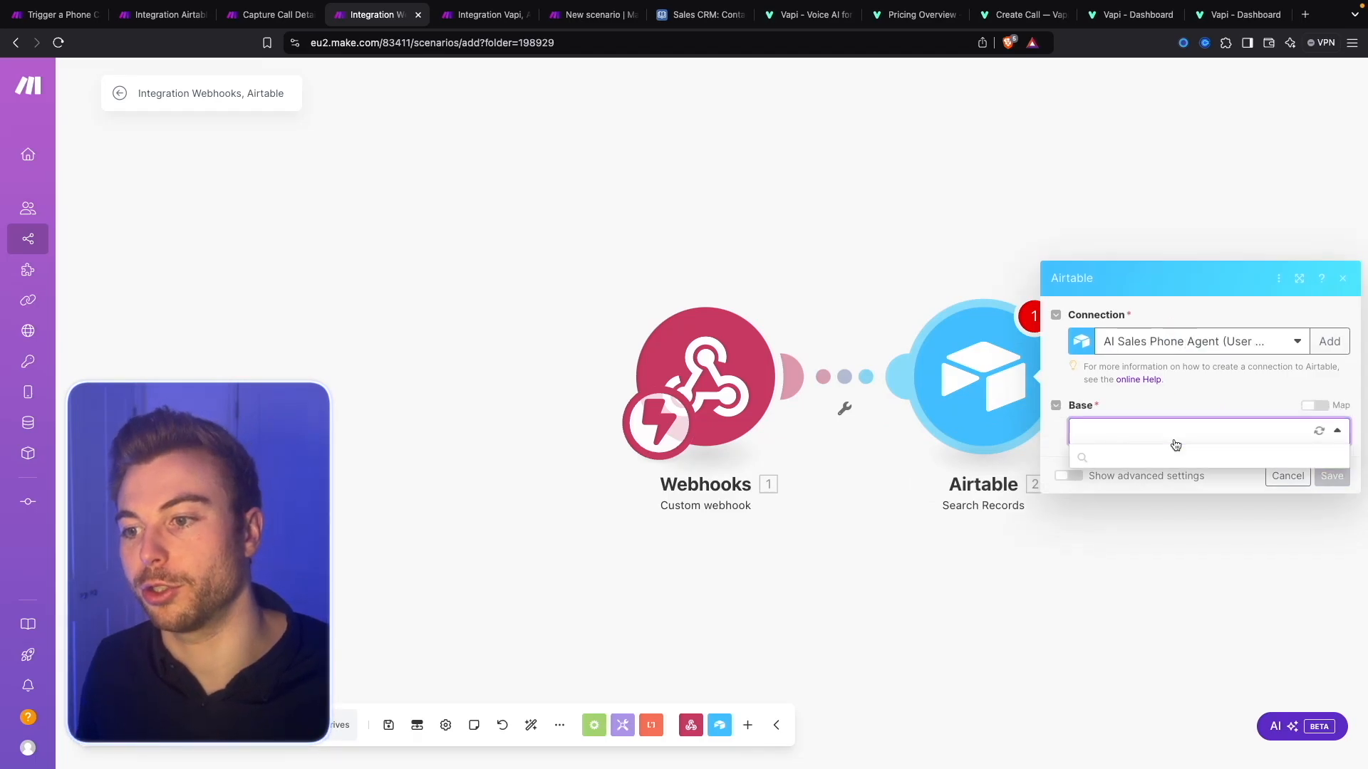
{"action": "left_click", "coordinate": [1185, 431]}
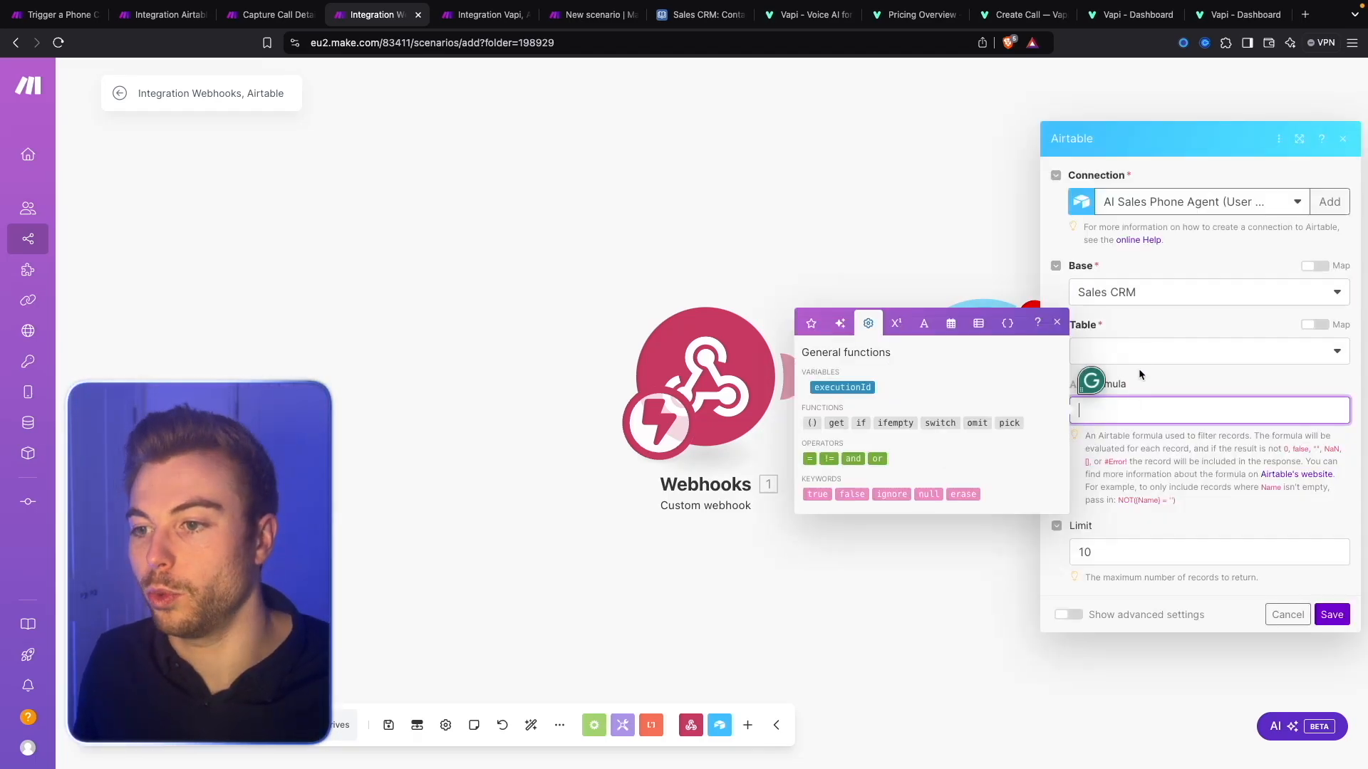
{"action": "left_click", "coordinate": [1124, 350]}
{"action": "left_click", "coordinate": [1102, 398]}
Enter {phone} = "" as the filter formula for the Airtable search of the Contacts table.
{"action": "left_click", "coordinate": [1102, 394]}
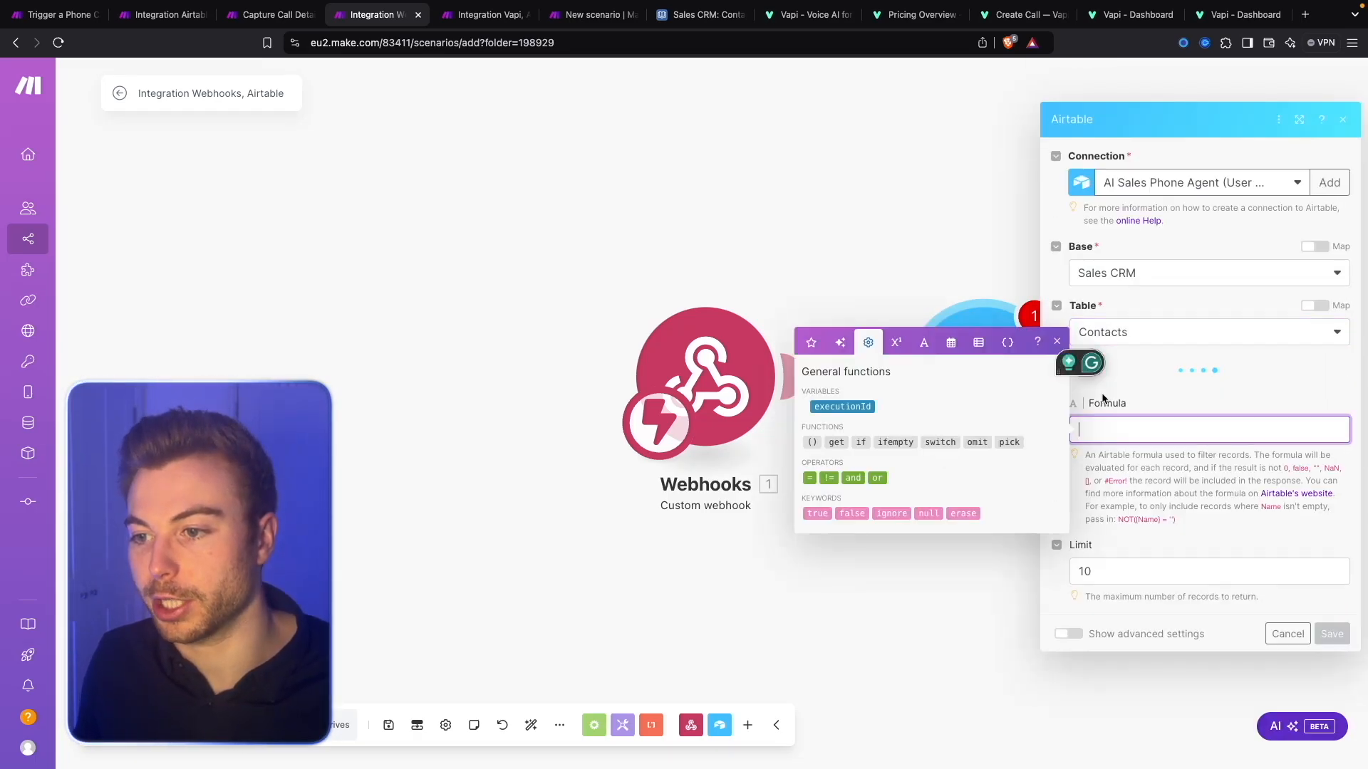
{"action": "type", "text": "{po"}
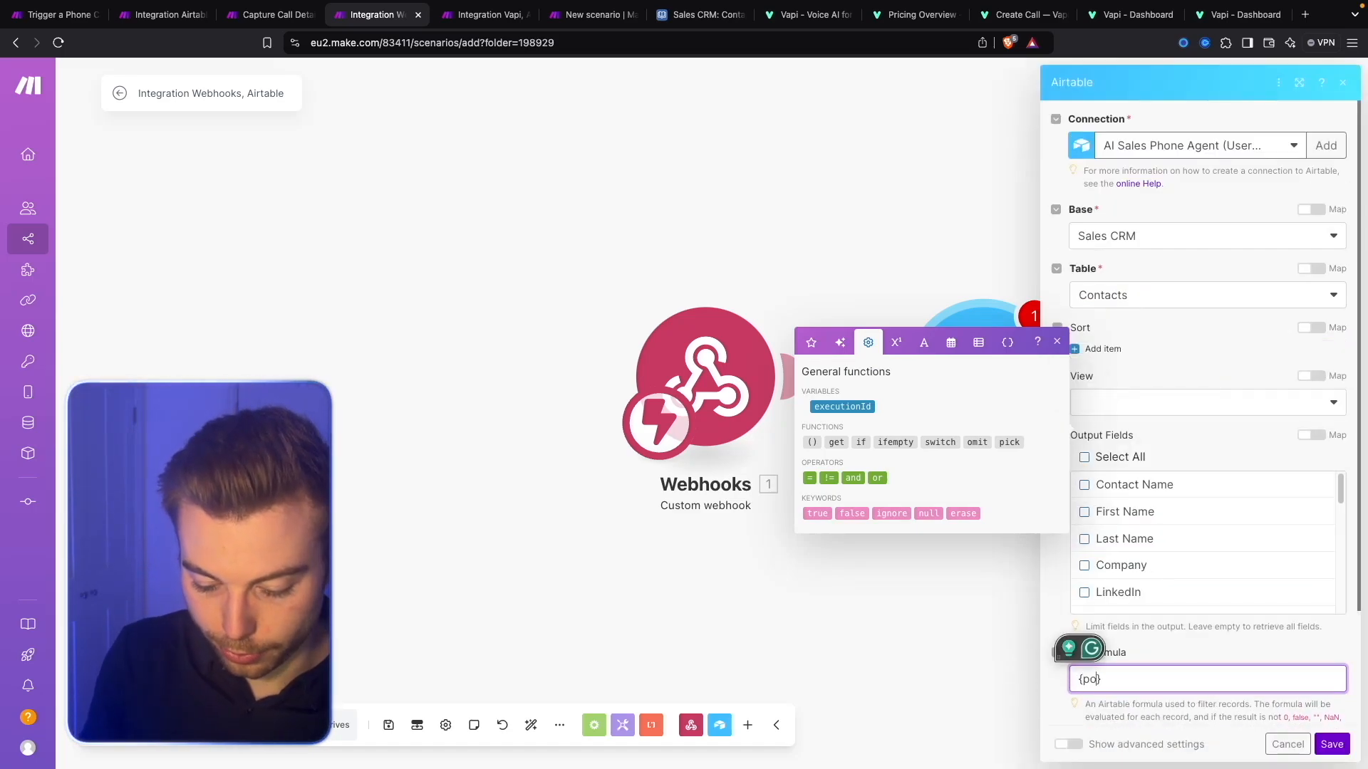
{"action": "type", "text": "hone"}
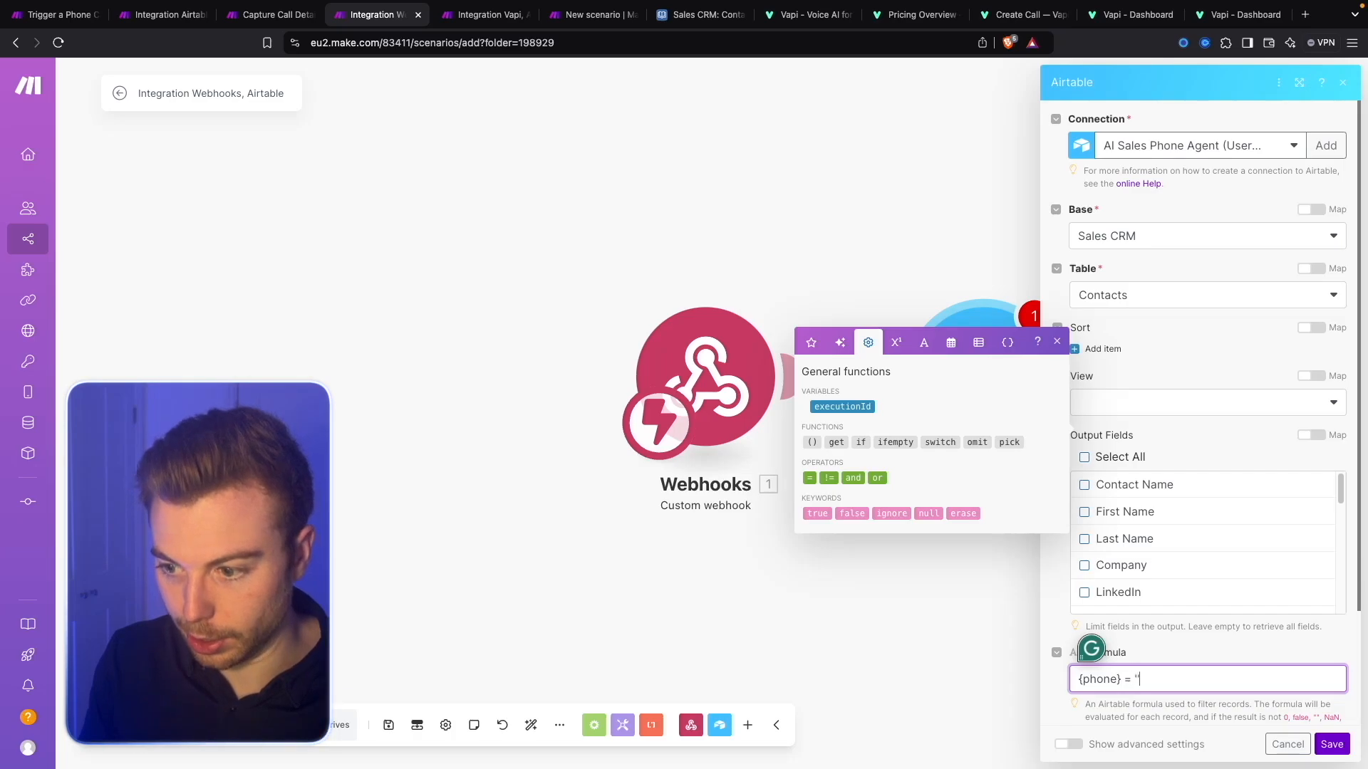
{"action": "type", "text": "\"\""}
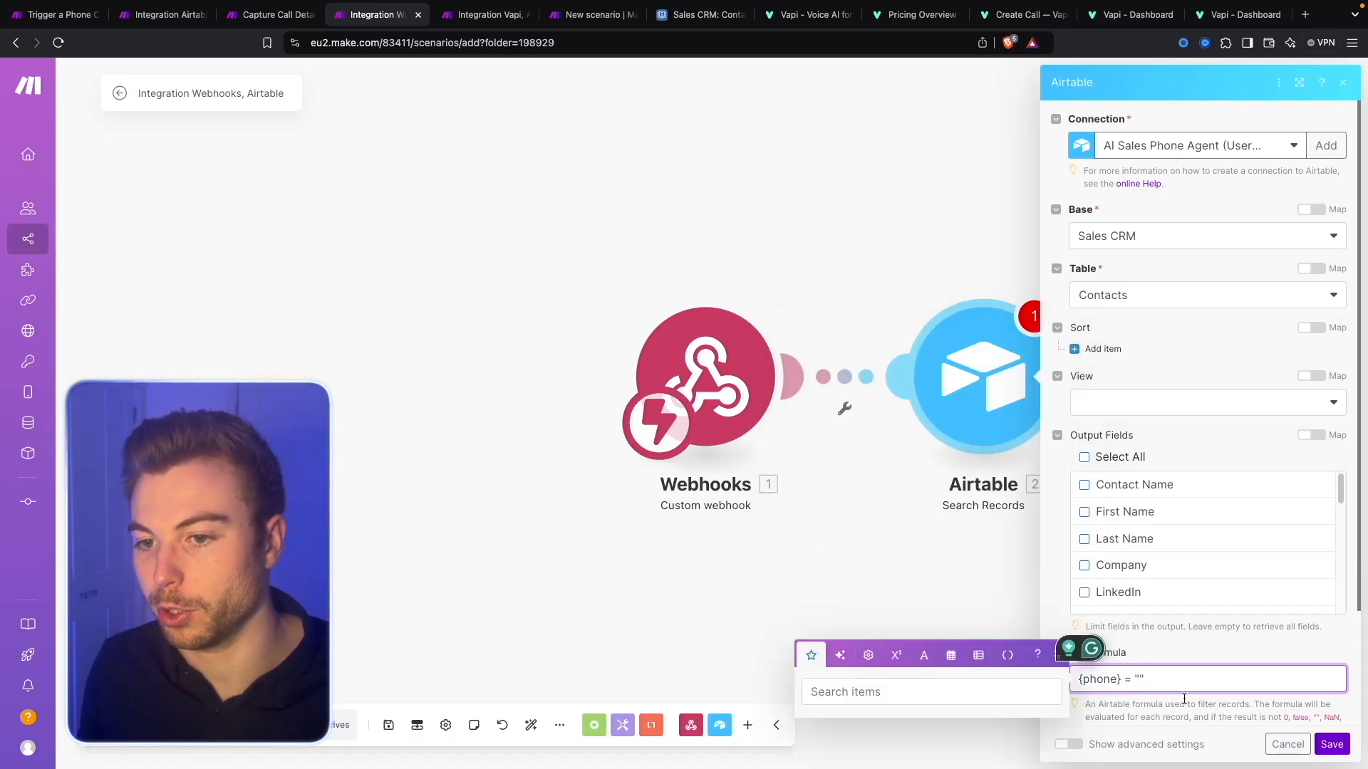
Select all output fields, limit the Airtable search to 1 record and save the module.
{"action": "left_click", "coordinate": [1083, 457]}
{"action": "scroll", "coordinate": [1182, 556], "scroll_direction": "down", "scroll_amount": 5}
{"action": "scroll", "coordinate": [1182, 613], "scroll_direction": "down", "scroll_amount": 3}
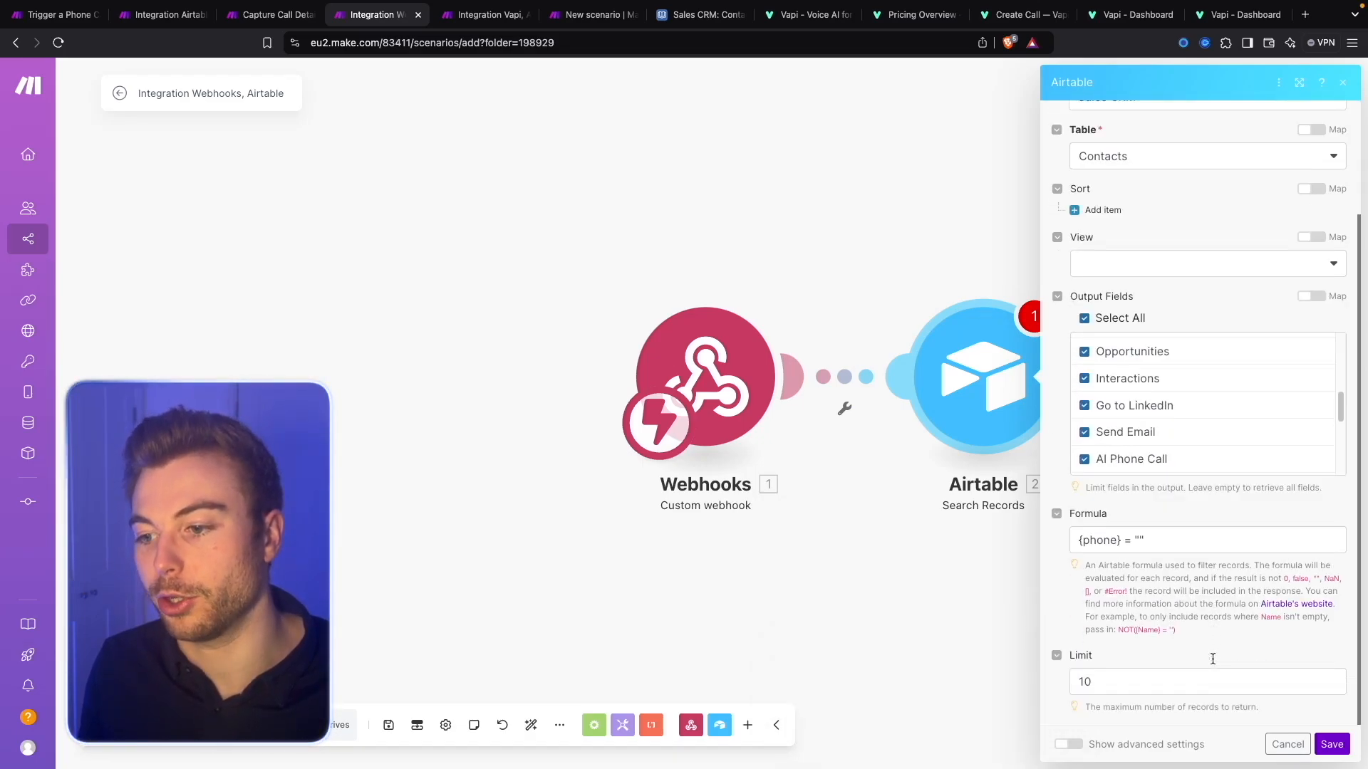
{"action": "left_click", "coordinate": [1130, 677]}
{"action": "key", "text": "BackSpace"}
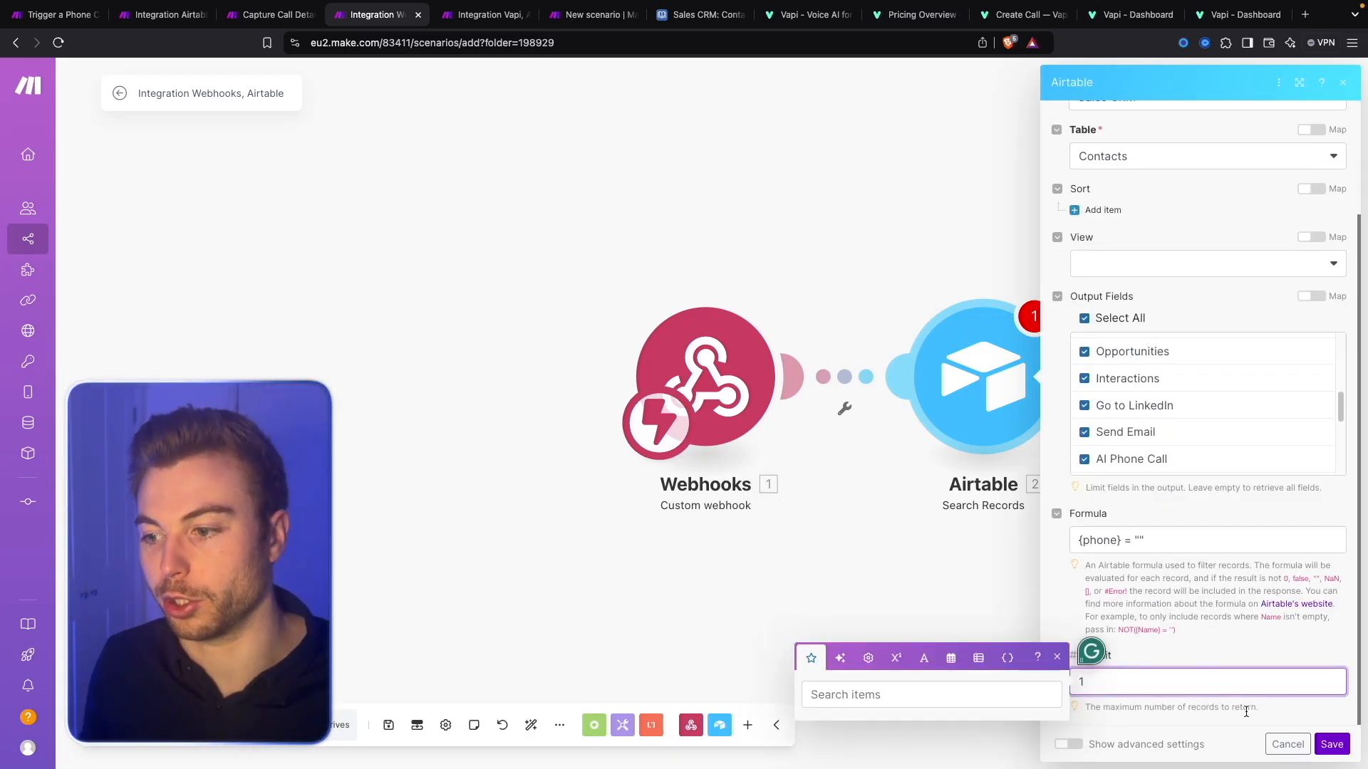
{"action": "left_click", "coordinate": [1331, 743]}
Rename the Airtable search module as Search for Customer.
{"action": "right_click", "coordinate": [972, 400]}
{"action": "left_click", "coordinate": [1015, 480]}
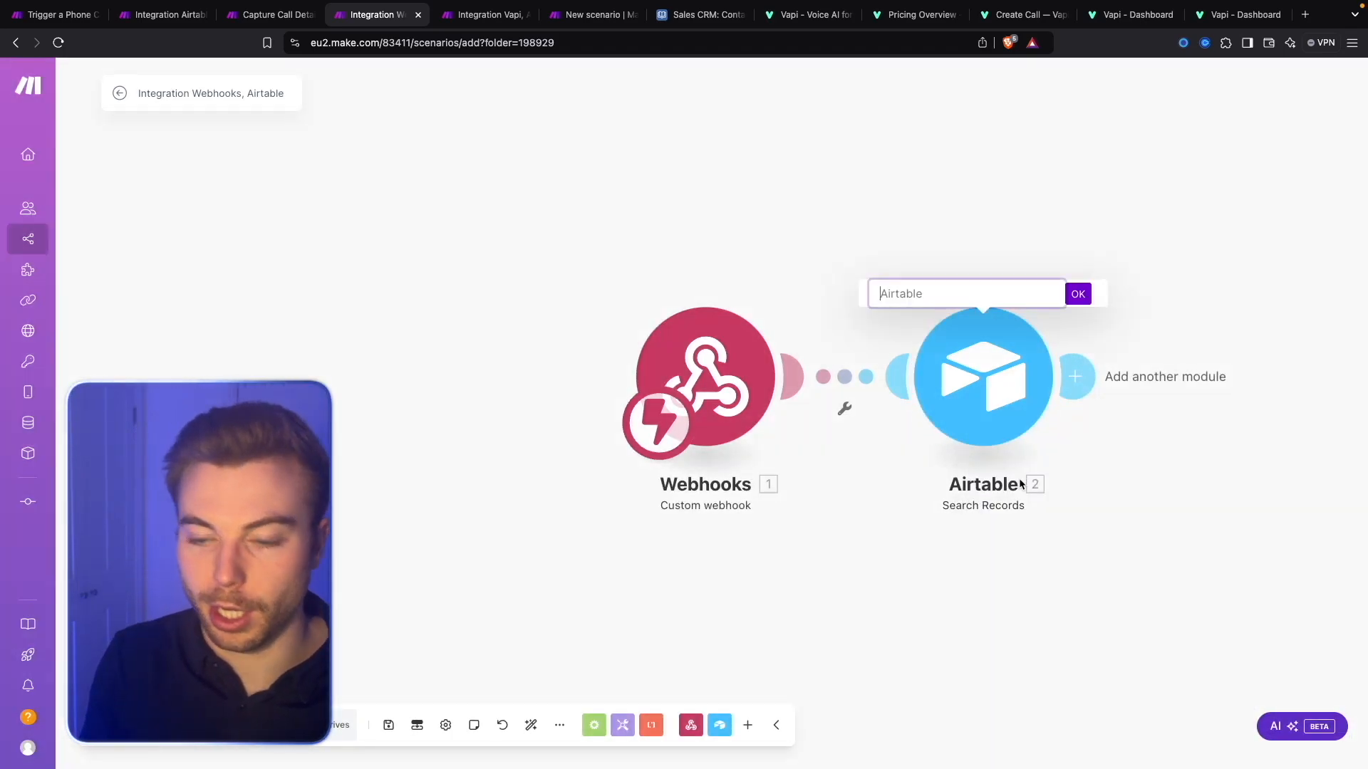
{"action": "type", "text": "Search for Customer"}
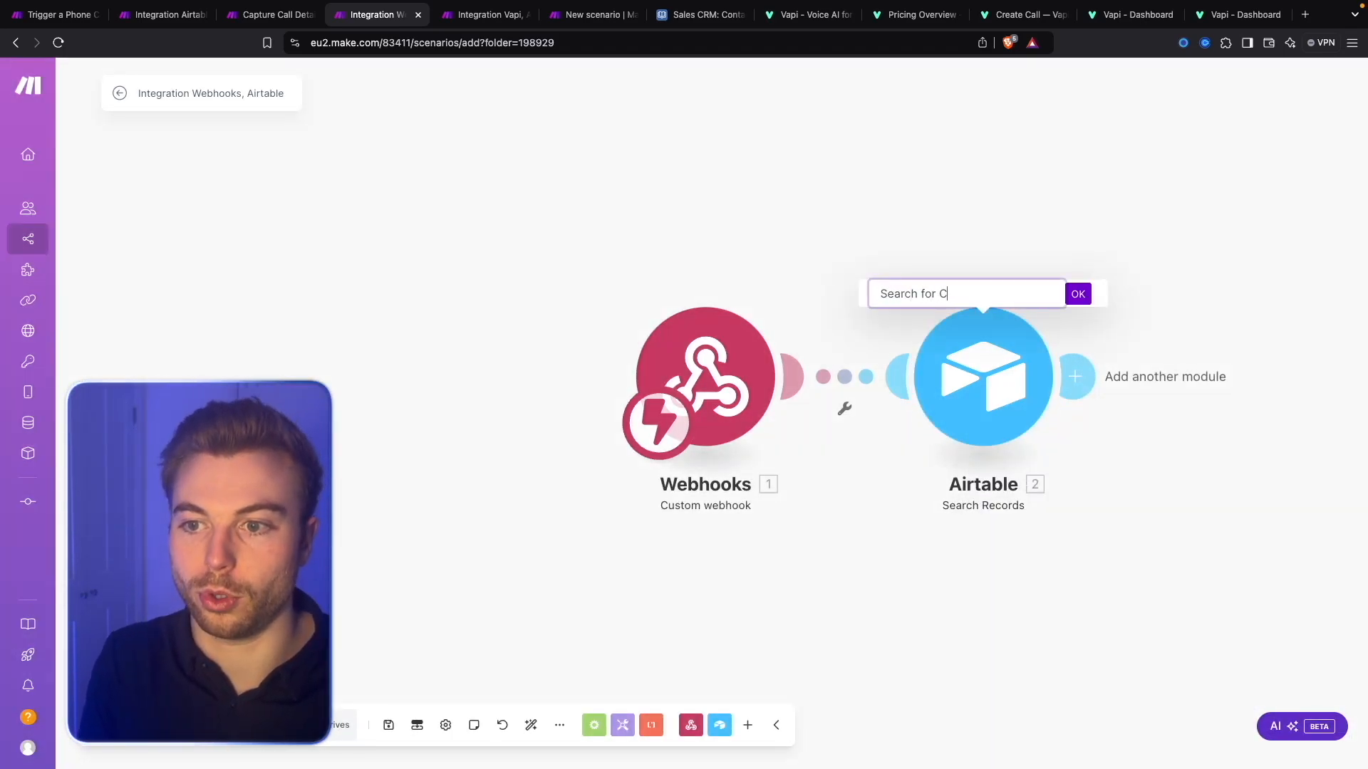
{"action": "key", "text": "Return"}
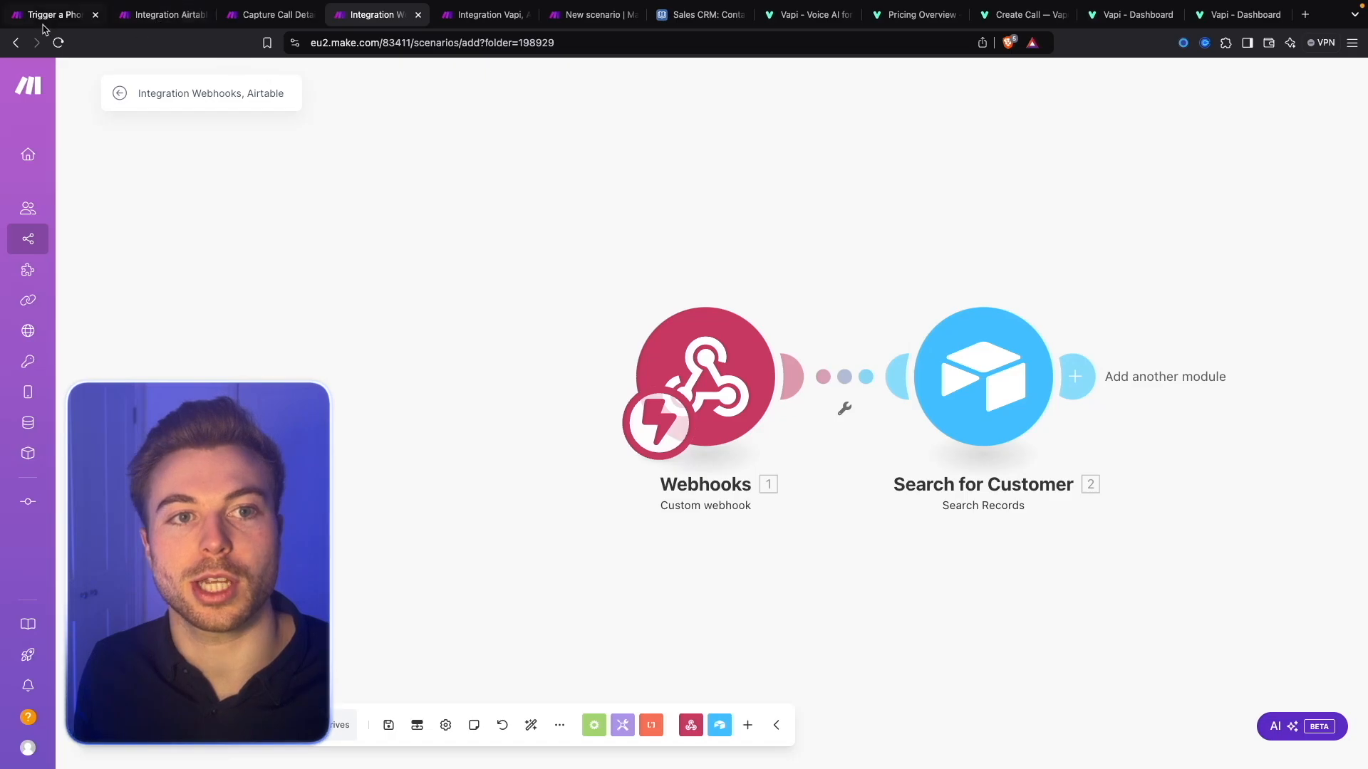
Close the HTTP request settings in the Integration Airtable, Tools scenario and check the Trigger a Phone Call scenario's flow.
{"action": "left_click", "coordinate": [161, 14]}
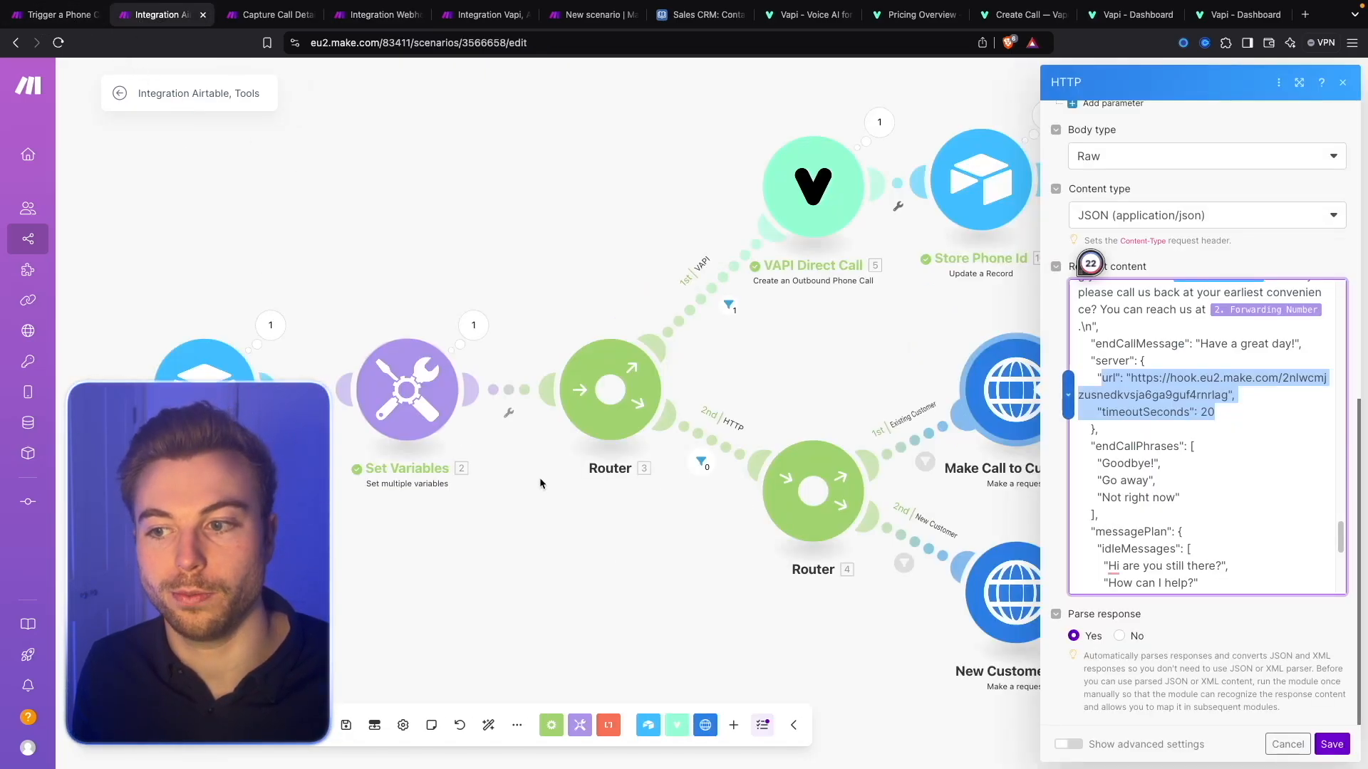
{"action": "key", "text": "Escape"}
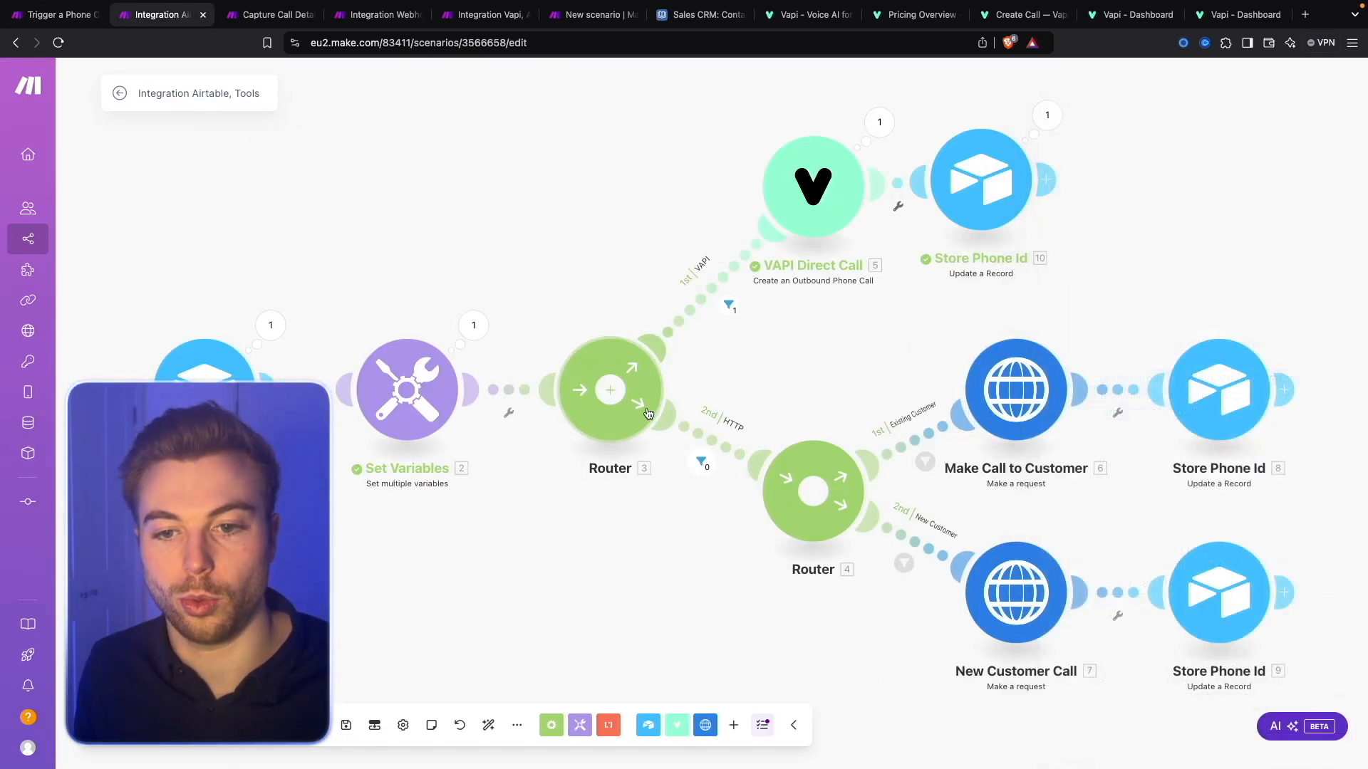
{"action": "left_click", "coordinate": [388, 382]}
{"action": "double_click", "coordinate": [586, 276]}
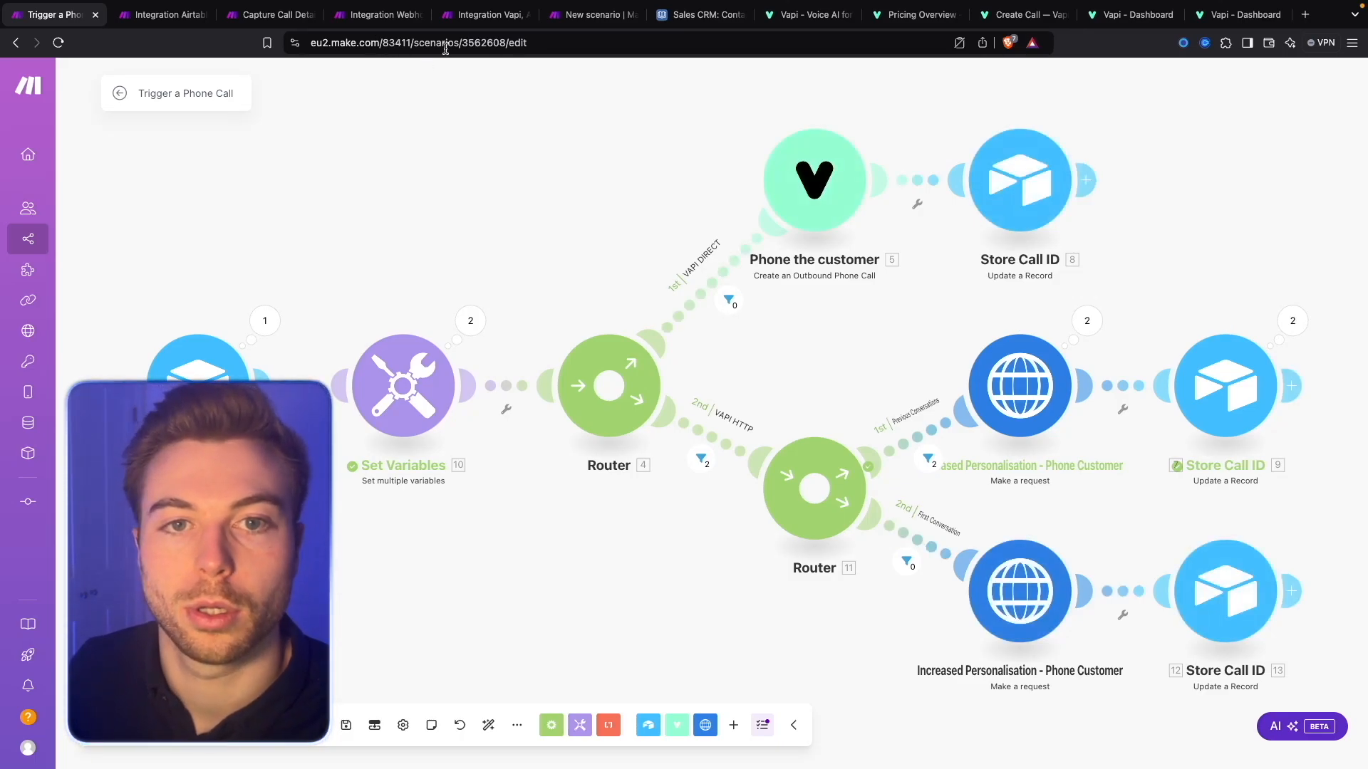
{"action": "left_click", "coordinate": [378, 15]}
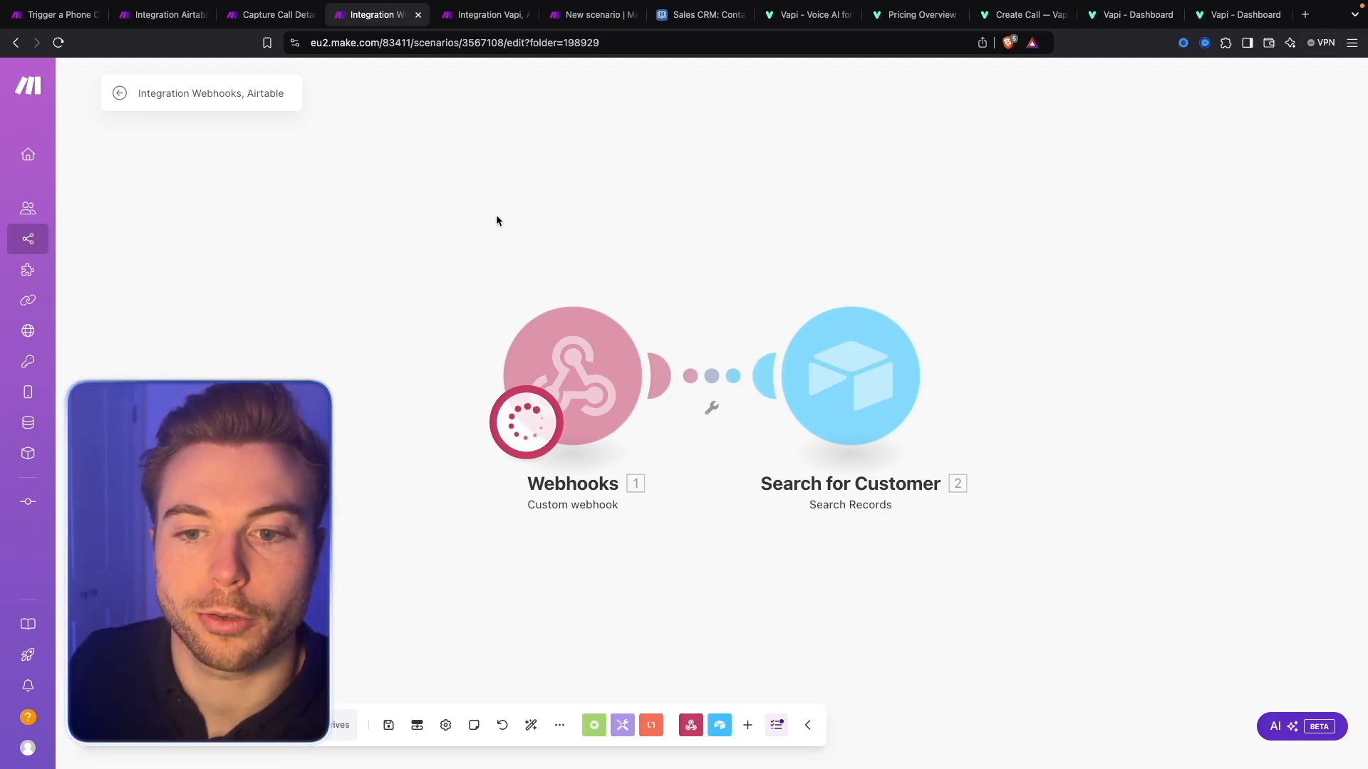
Run the Capture Call Details (Option 1) scenario once using the existing webhook data.
{"action": "left_click", "coordinate": [251, 17]}
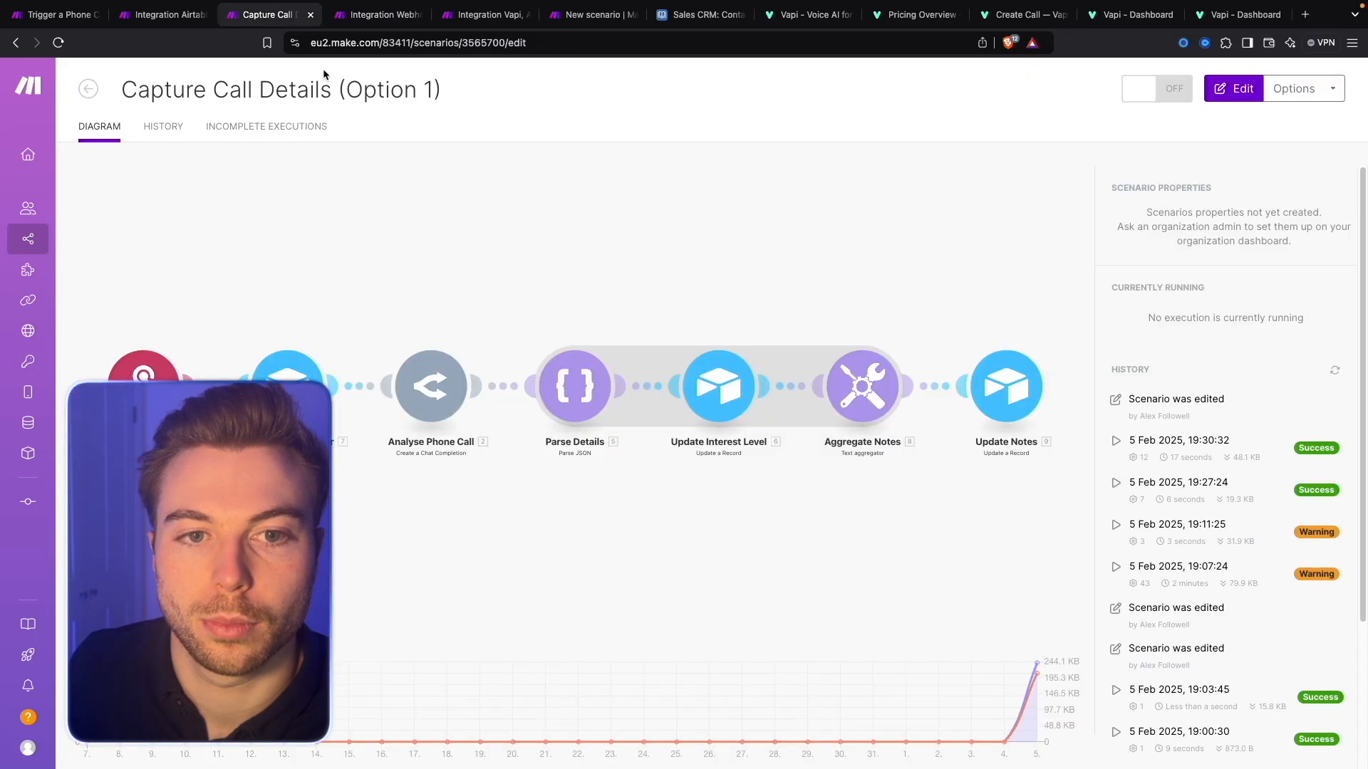
{"action": "left_click", "coordinate": [373, 18]}
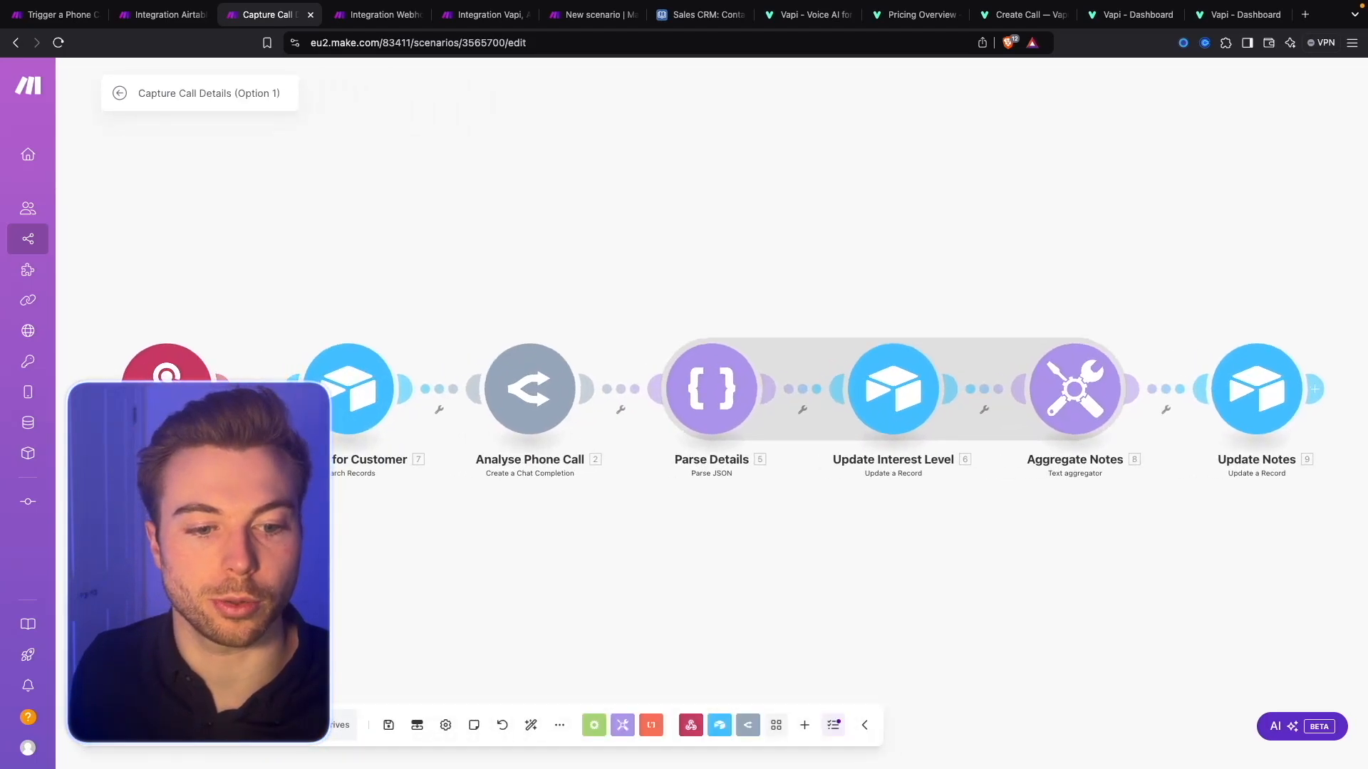
{"action": "left_click", "coordinate": [133, 725]}
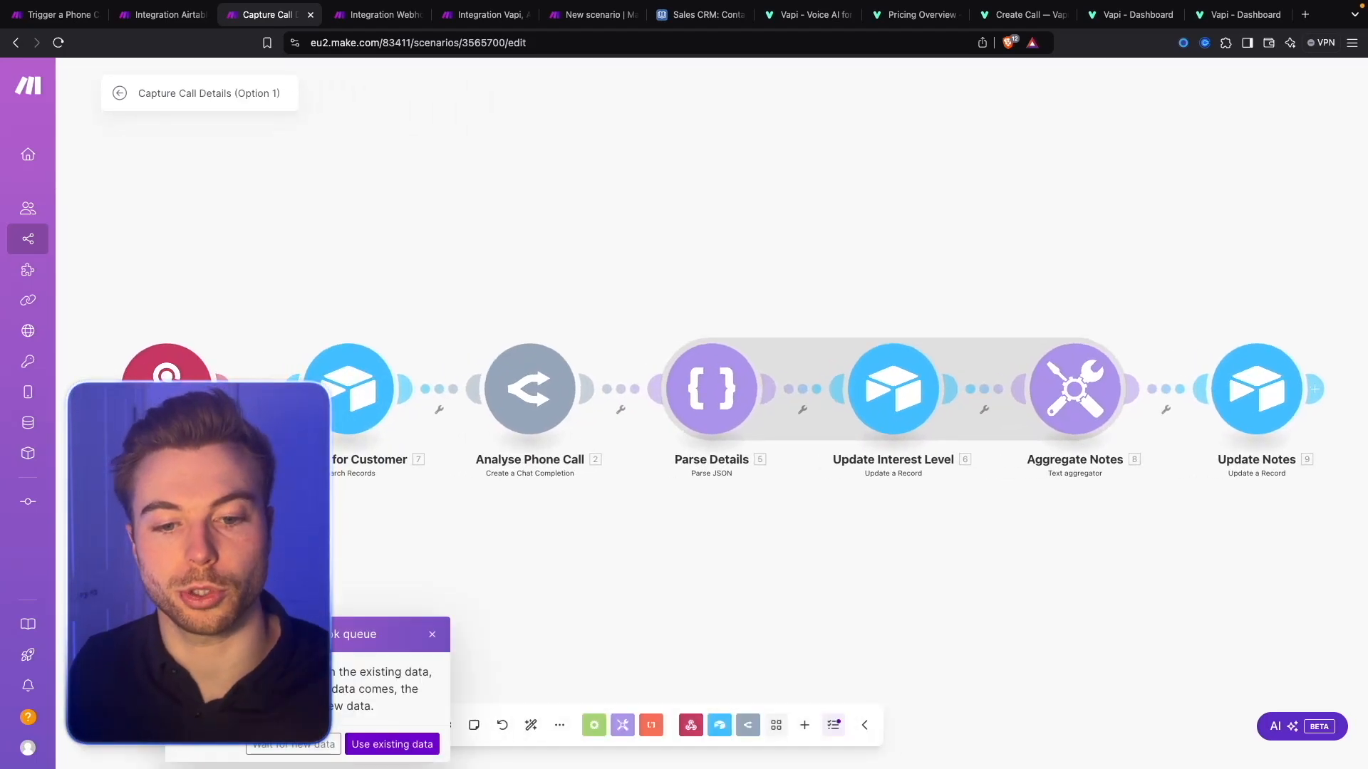
{"action": "left_click", "coordinate": [371, 745]}
Examine the end-of-call report in the Webhooks module's output, including the call summary and transcript.
{"action": "scroll", "coordinate": [262, 470], "scroll_direction": "up", "scroll_amount": 4}
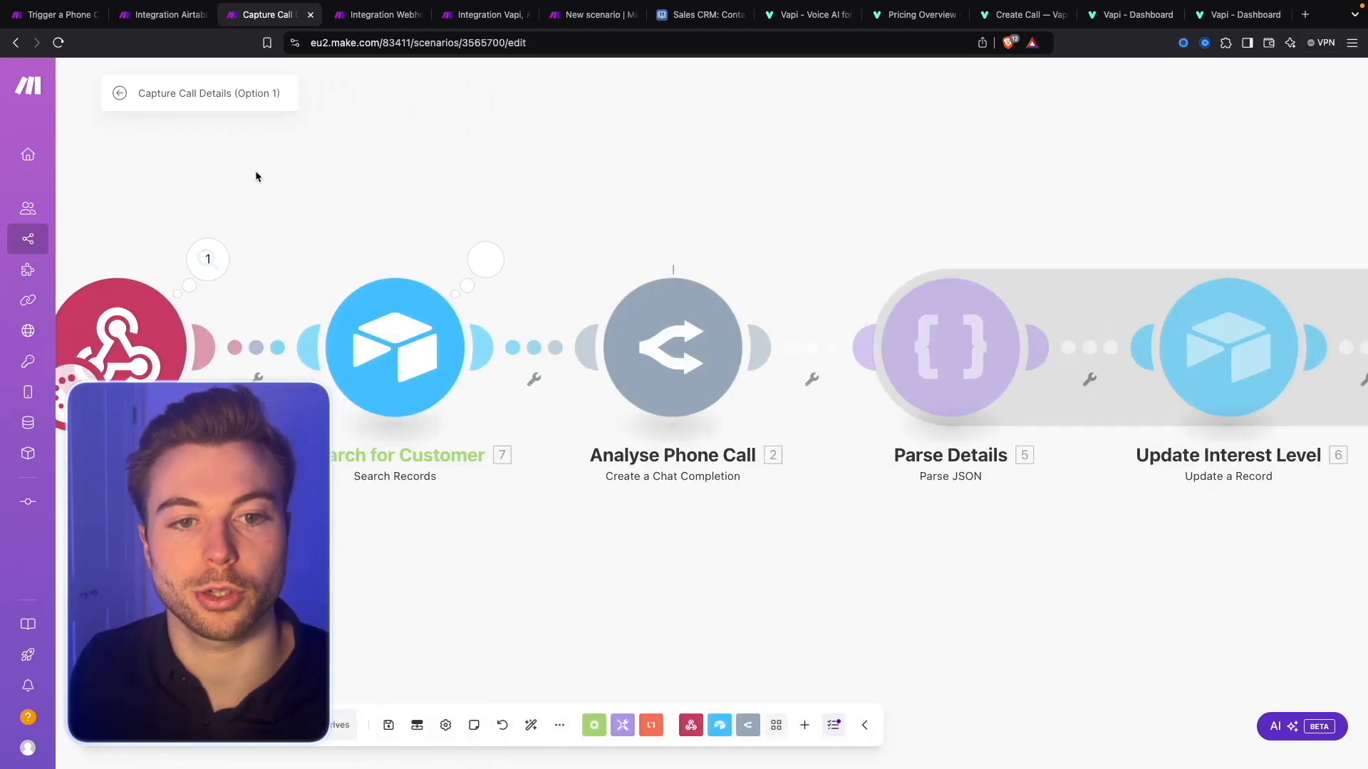
{"action": "left_click_drag", "start_coordinate": [312, 171], "coordinate": [467, 192]}
{"action": "left_click", "coordinate": [374, 262]}
{"action": "left_click", "coordinate": [474, 324]}
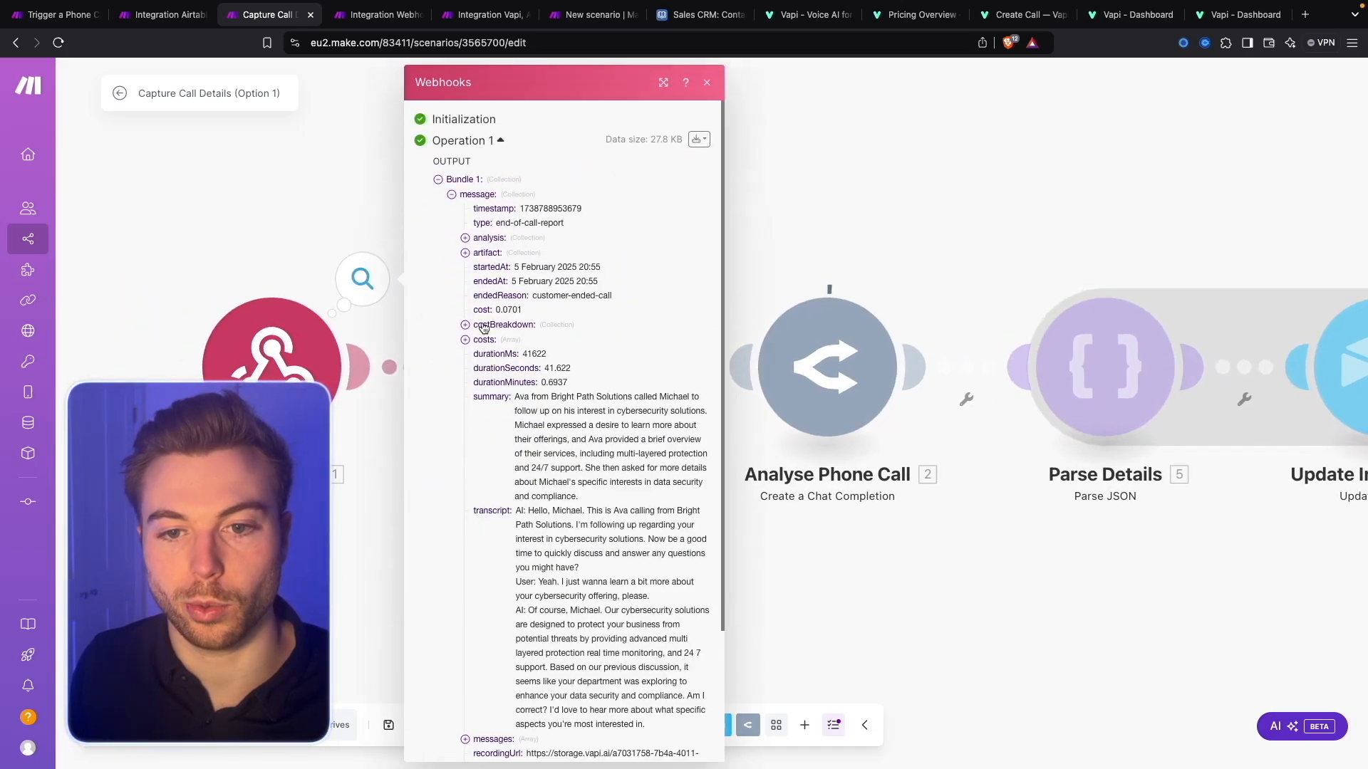
{"action": "scroll", "coordinate": [578, 495], "scroll_direction": "down", "scroll_amount": 2}
{"action": "scroll", "coordinate": [578, 495], "scroll_direction": "down", "scroll_amount": 2}
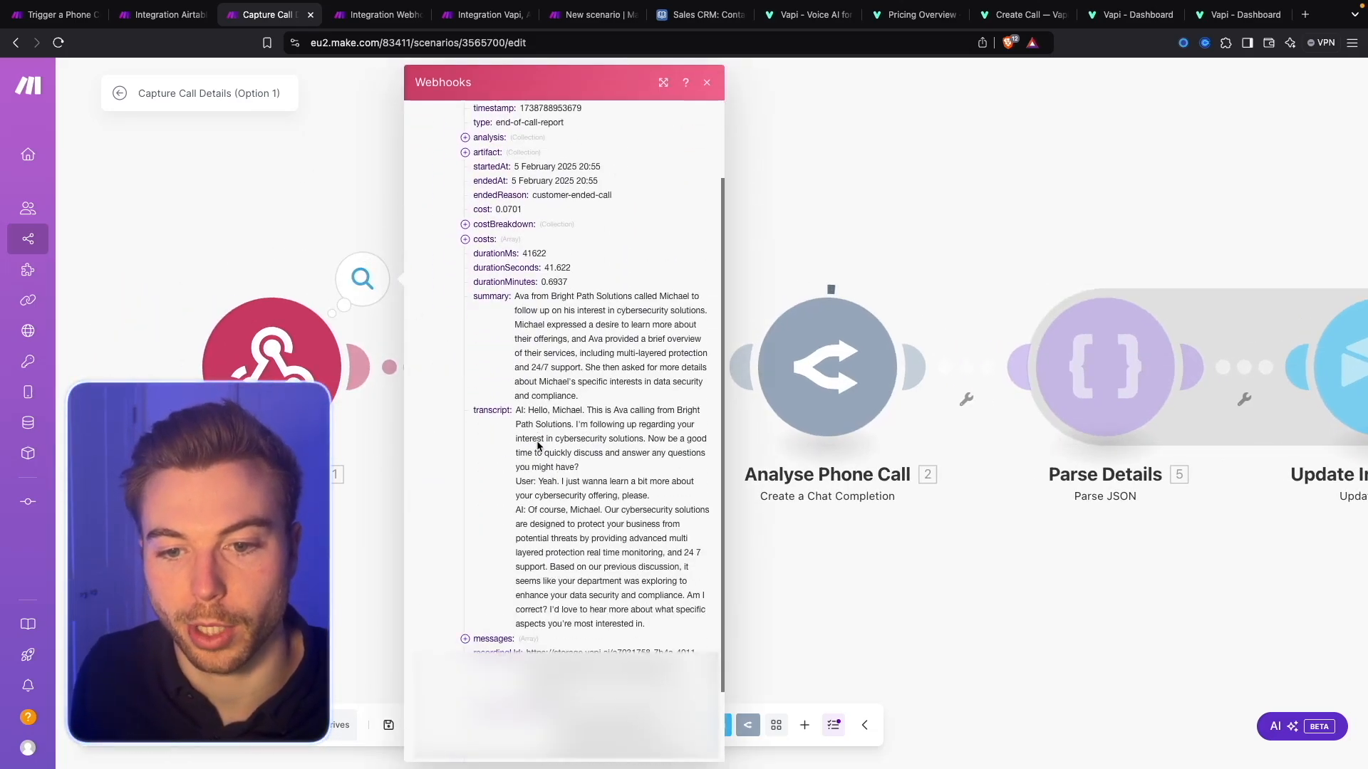
{"action": "left_click_drag", "start_coordinate": [515, 413], "coordinate": [669, 648]}
{"action": "scroll", "coordinate": [669, 647], "scroll_direction": "down", "scroll_amount": 3}
Inspect the input and output bundles of the Search for Customer module.
{"action": "left_click", "coordinate": [809, 207]}
{"action": "scroll", "coordinate": [666, 263], "scroll_direction": "down", "scroll_amount": 1}
{"action": "scroll", "coordinate": [663, 264], "scroll_direction": "up", "scroll_amount": 1}
{"action": "left_click_drag", "start_coordinate": [486, 229], "coordinate": [614, 209]}
{"action": "left_click", "coordinate": [769, 258]}
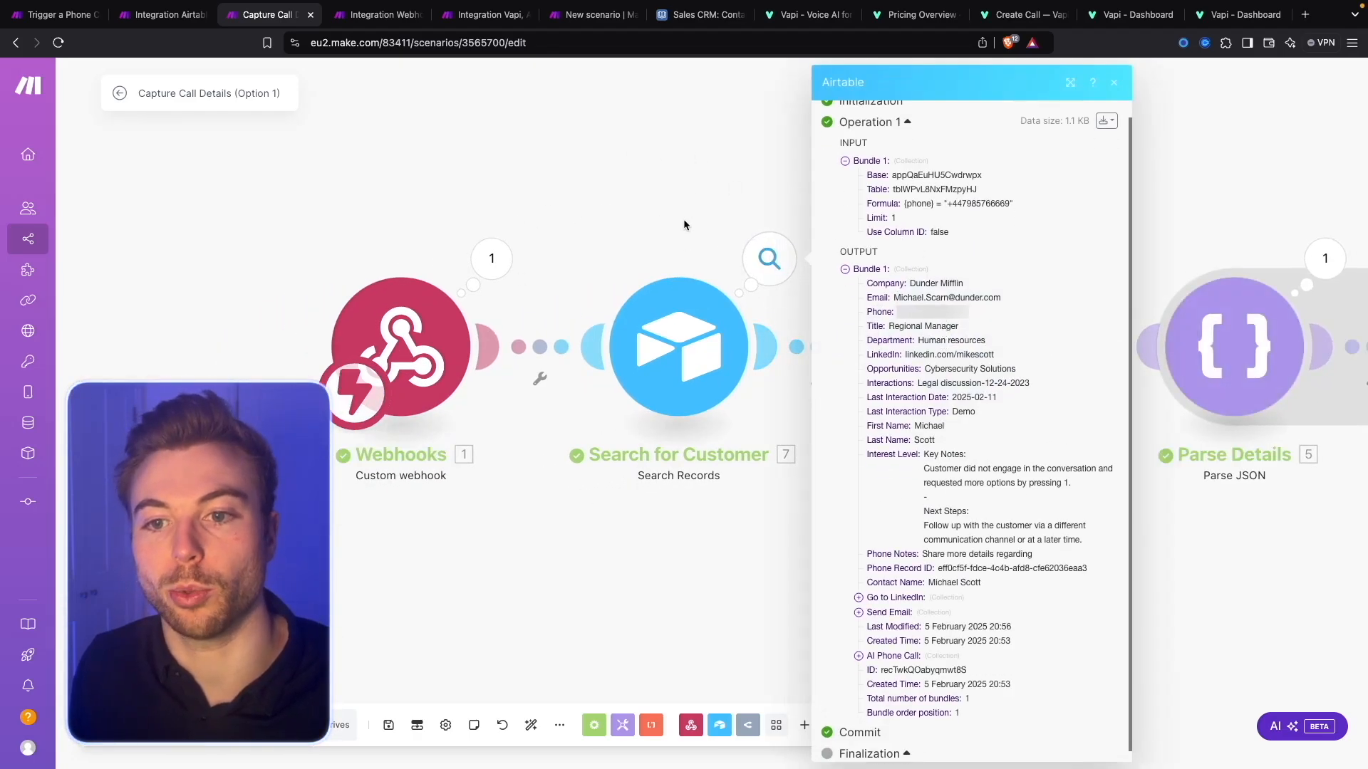
Open the Search for Customer module's settings and select all output fields for the Contacts table.
{"action": "left_click", "coordinate": [678, 342]}
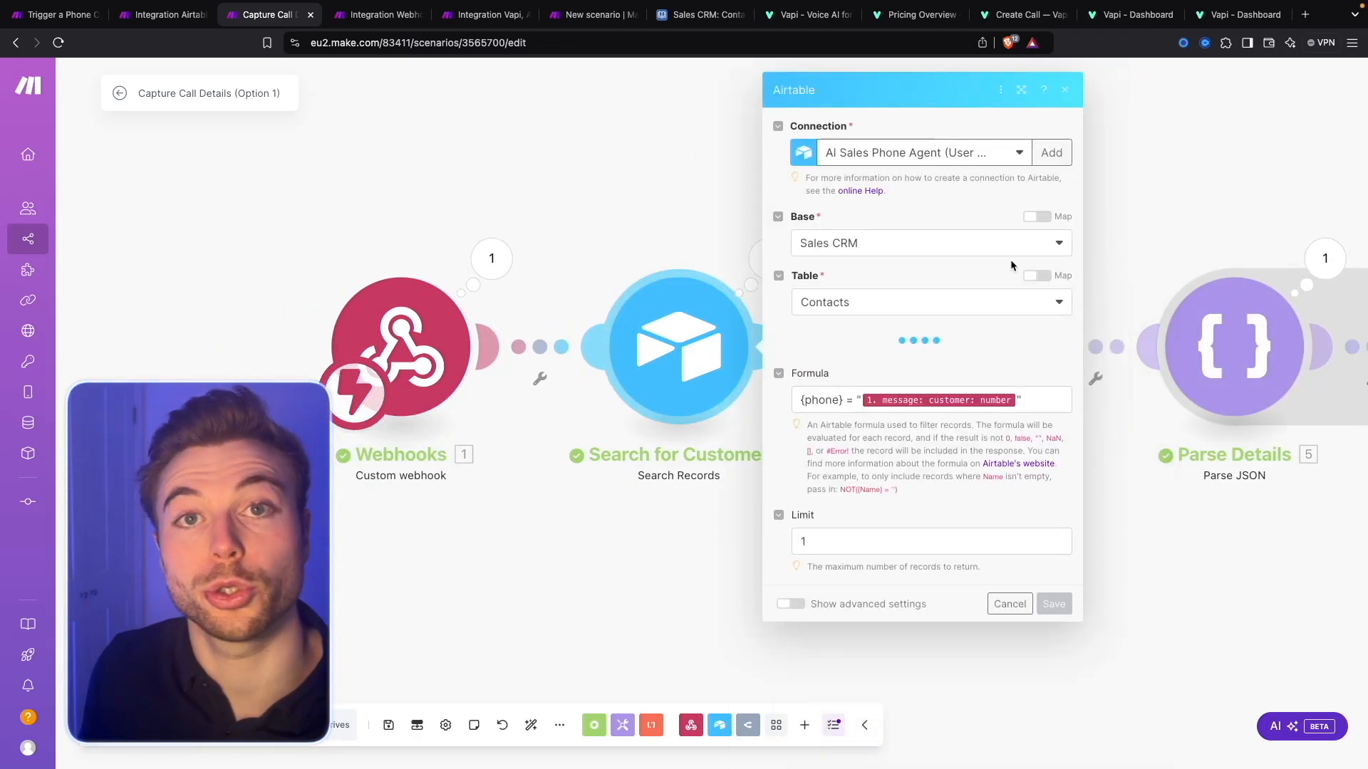
{"action": "scroll", "coordinate": [945, 449], "scroll_direction": "down", "scroll_amount": 3}
{"action": "left_click", "coordinate": [806, 319]}
{"action": "scroll", "coordinate": [887, 406], "scroll_direction": "down", "scroll_amount": 1}
{"action": "scroll", "coordinate": [879, 241], "scroll_direction": "up", "scroll_amount": 3}
{"action": "scroll", "coordinate": [903, 290], "scroll_direction": "down", "scroll_amount": 1}
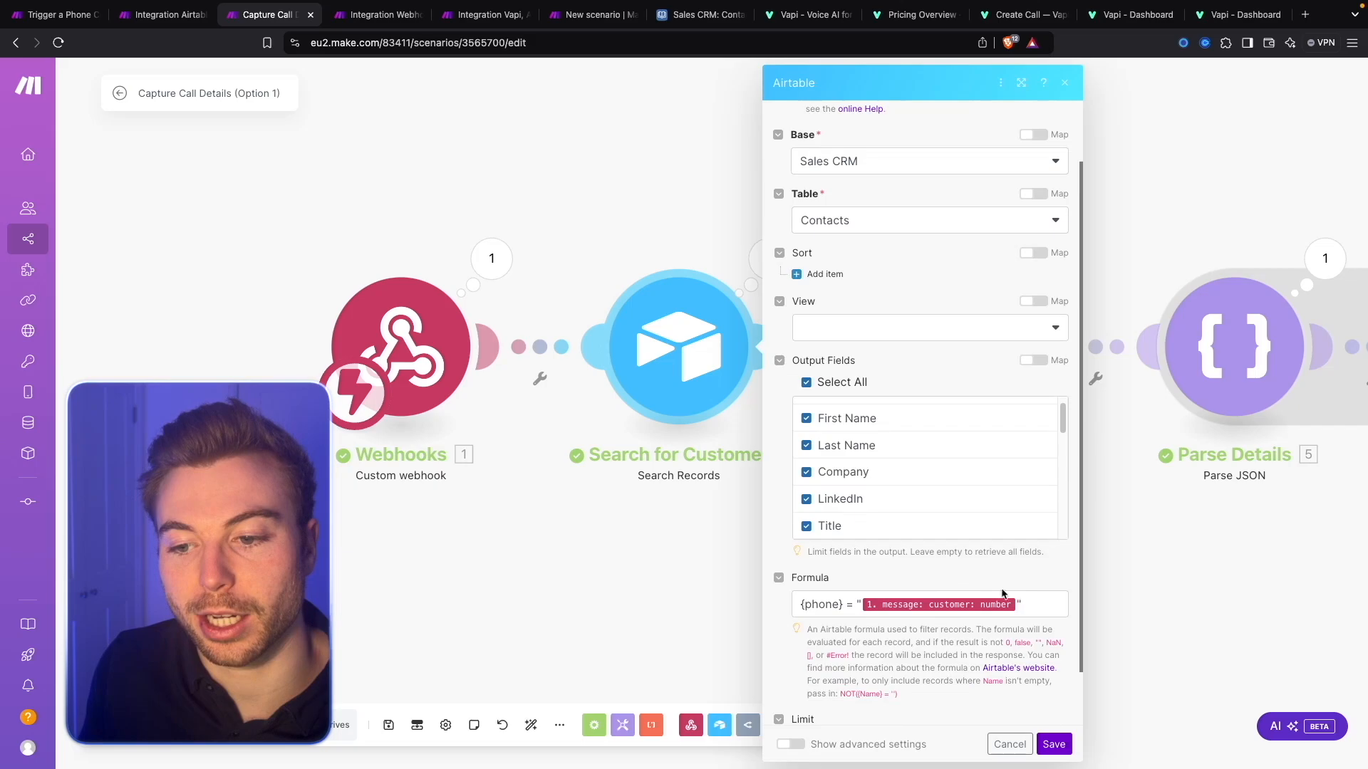
Remap the phone value in the search formula to the webhook message's customer number and save the module.
{"action": "left_click", "coordinate": [943, 604]}
{"action": "key", "text": "super+a"}
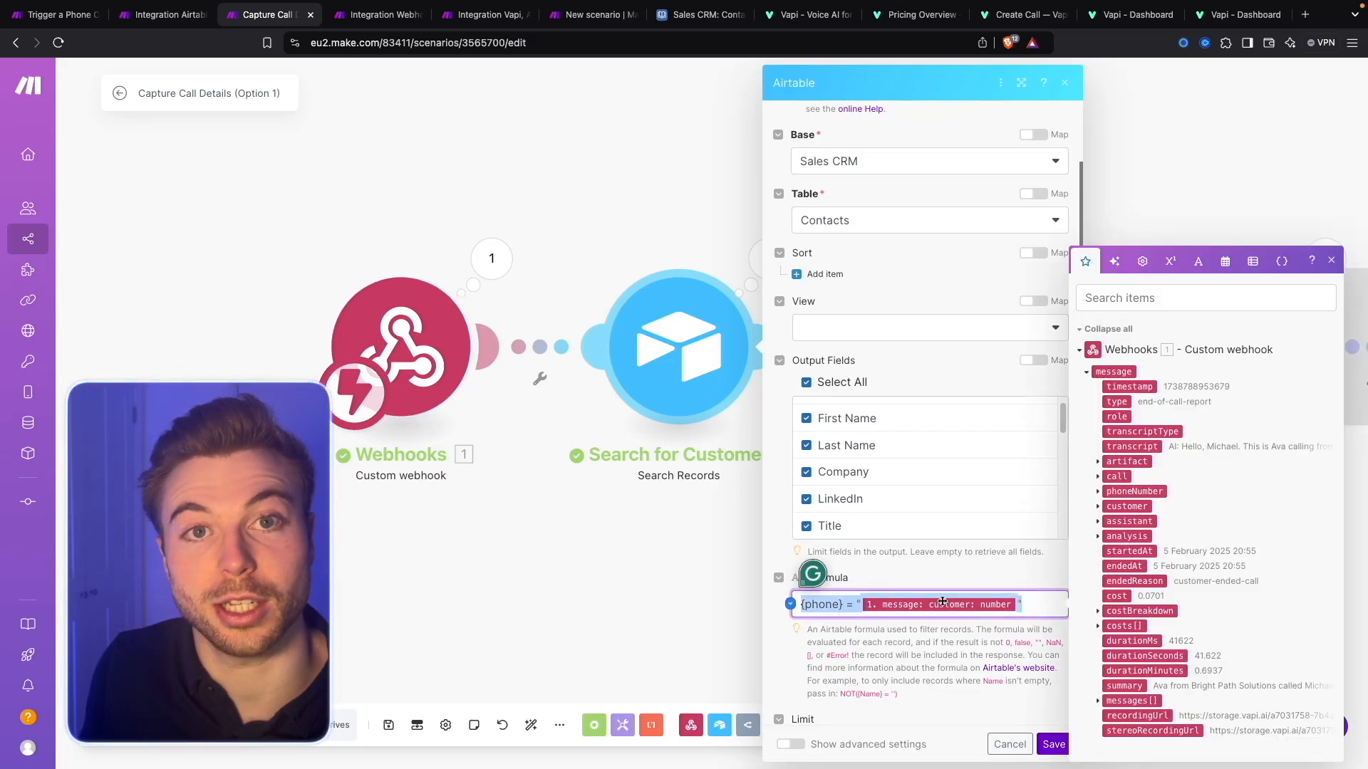
{"action": "left_click", "coordinate": [1018, 599]}
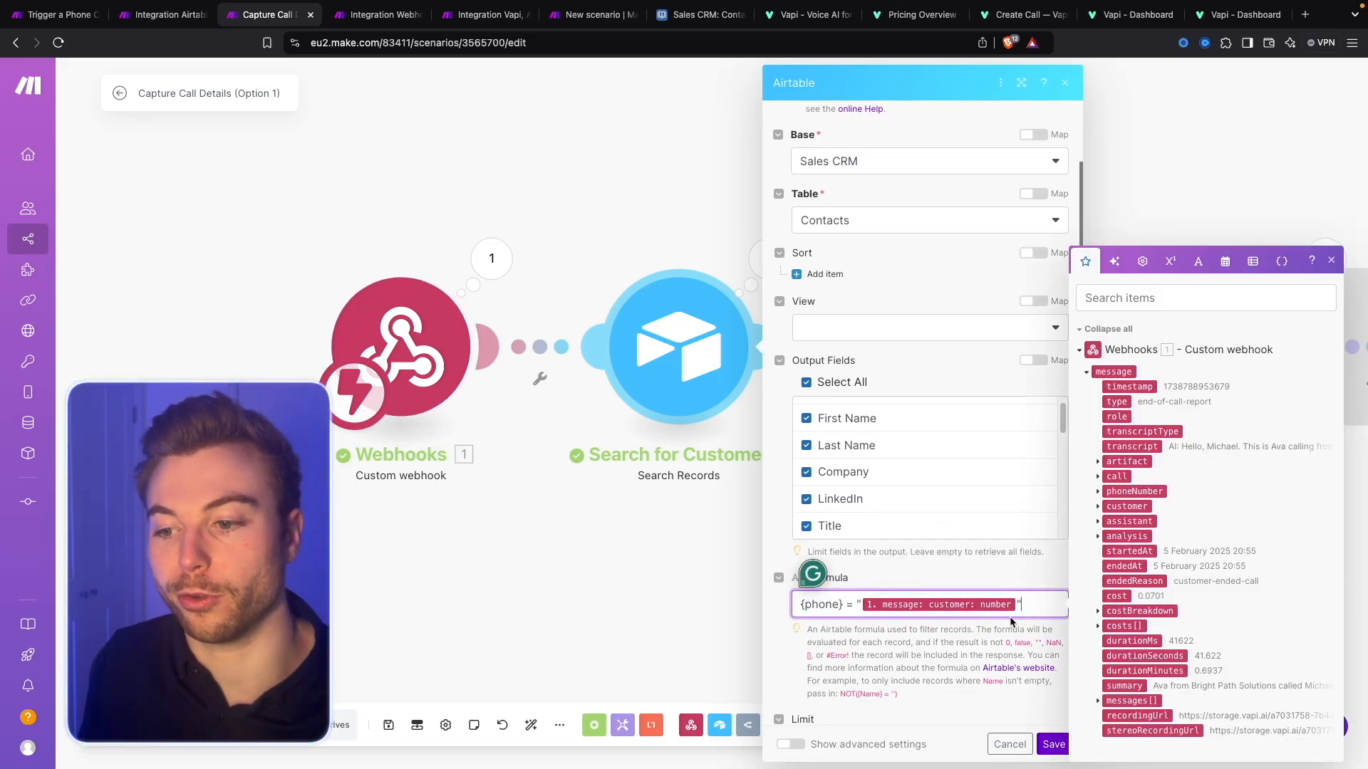
{"action": "key", "text": "BackSpace"}
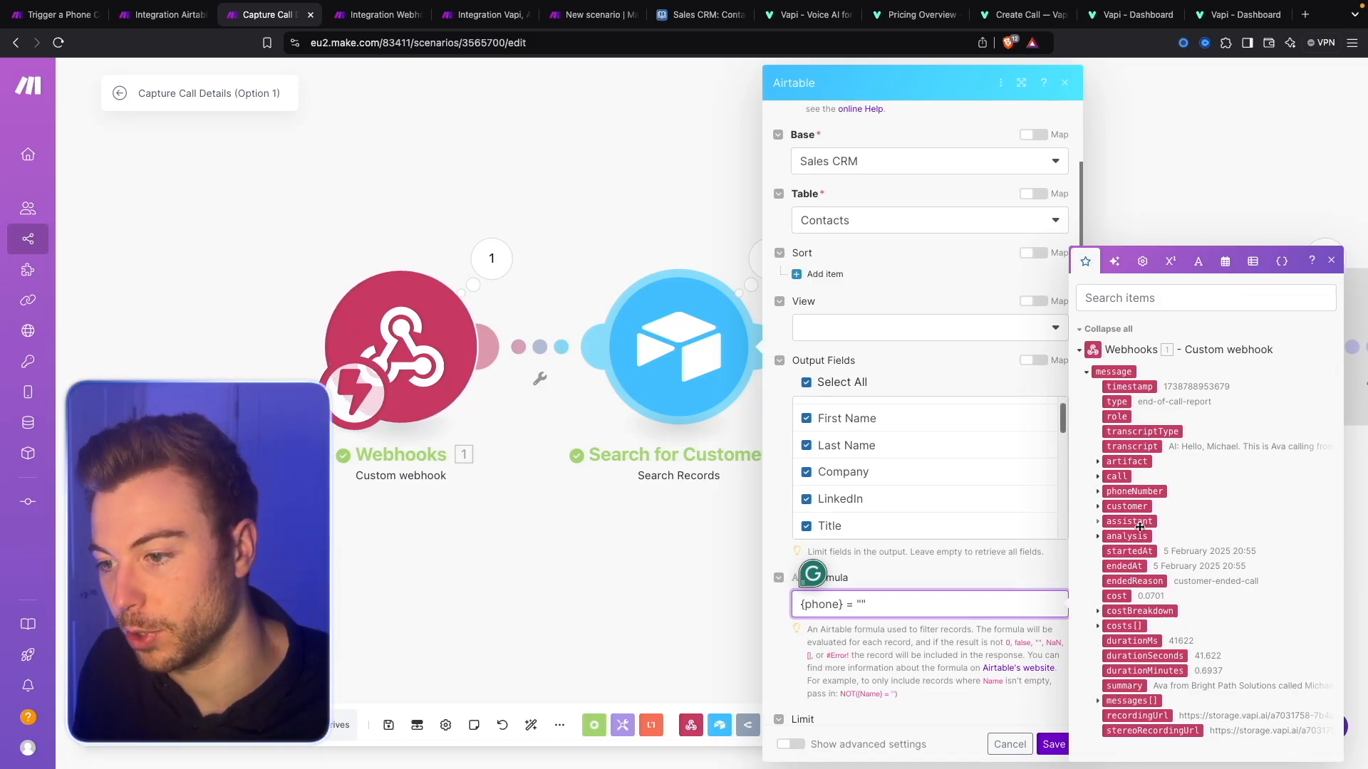
{"action": "left_click", "coordinate": [1128, 508]}
{"action": "left_click", "coordinate": [1131, 492]}
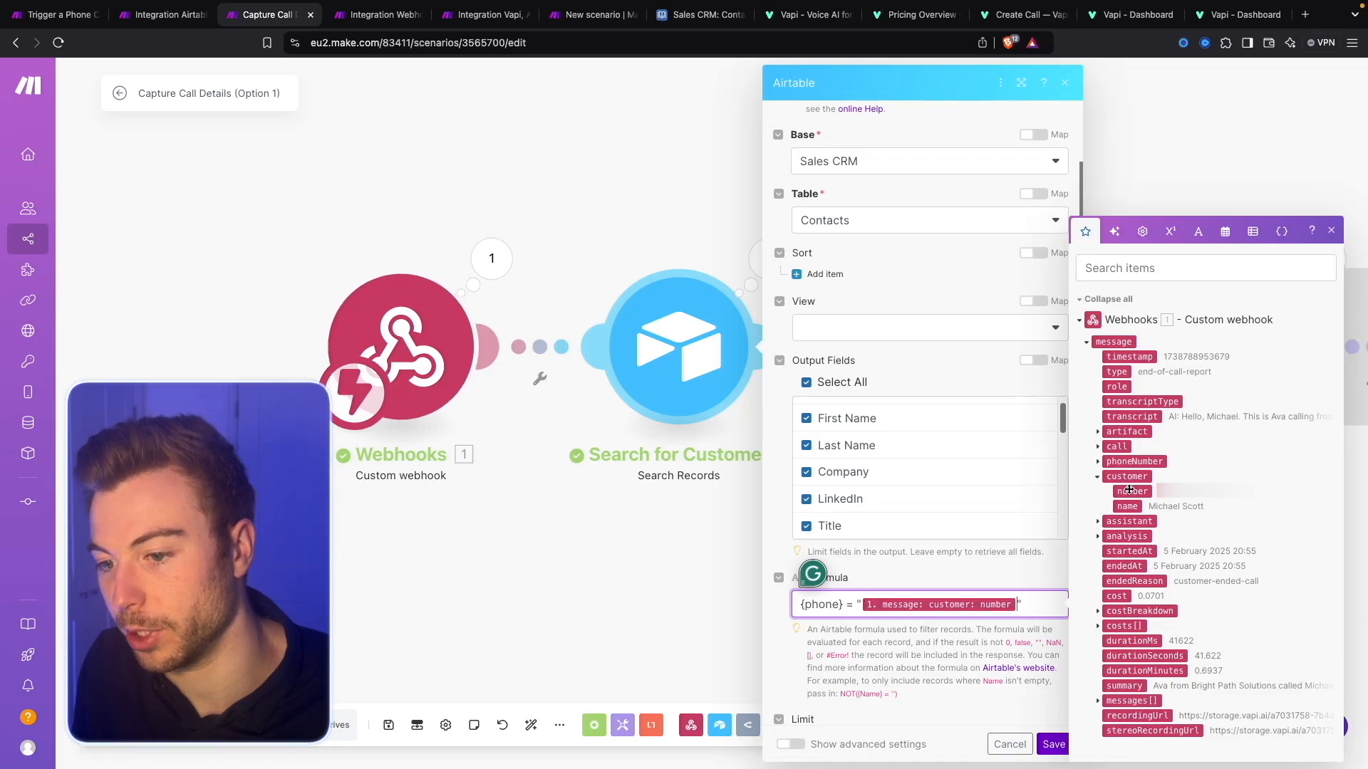
{"action": "left_click", "coordinate": [1052, 747]}
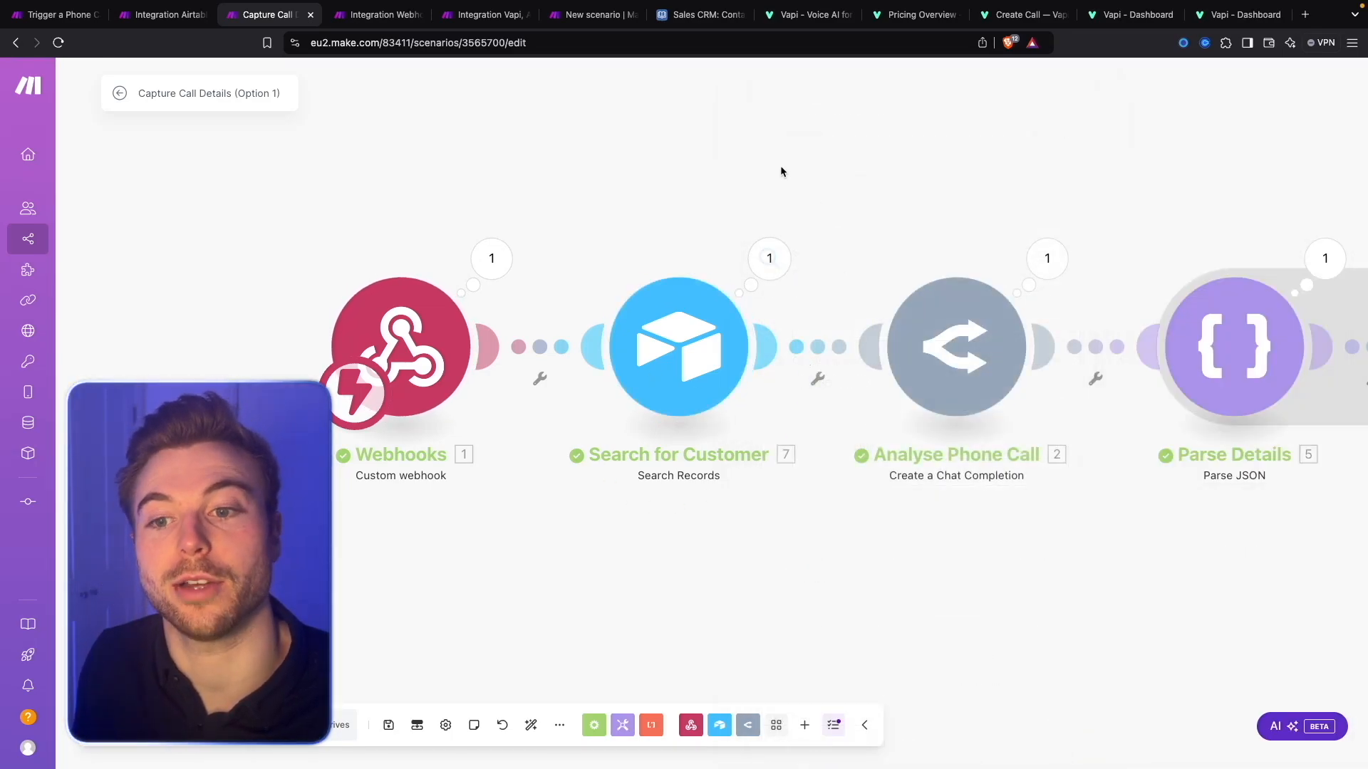
{"action": "left_click_drag", "start_coordinate": [840, 203], "coordinate": [443, 199]}
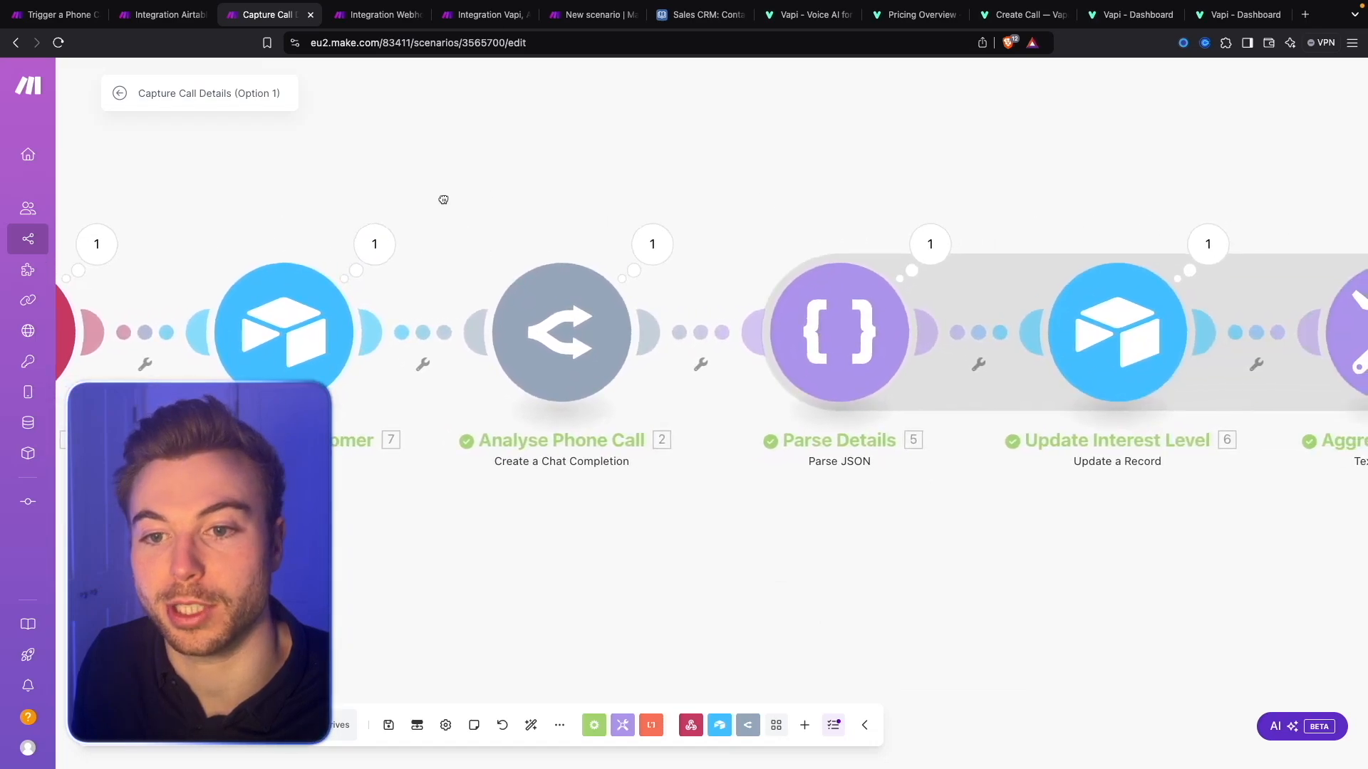
{"action": "left_click_drag", "start_coordinate": [895, 222], "coordinate": [878, 243]}
{"action": "left_click_drag", "start_coordinate": [479, 206], "coordinate": [456, 208]}
{"action": "left_click_drag", "start_coordinate": [1000, 190], "coordinate": [778, 190]}
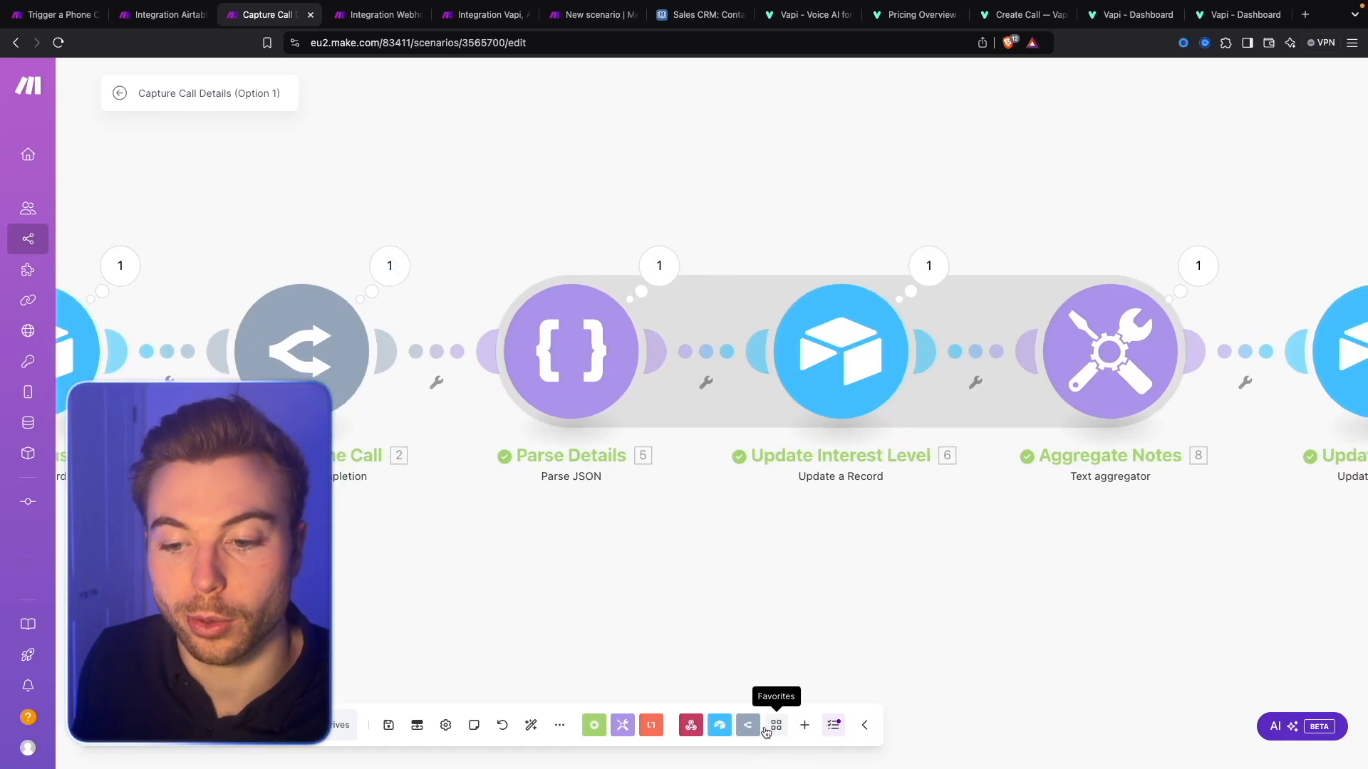
{"action": "left_click", "coordinate": [748, 725]}
{"action": "left_click", "coordinate": [741, 481]}
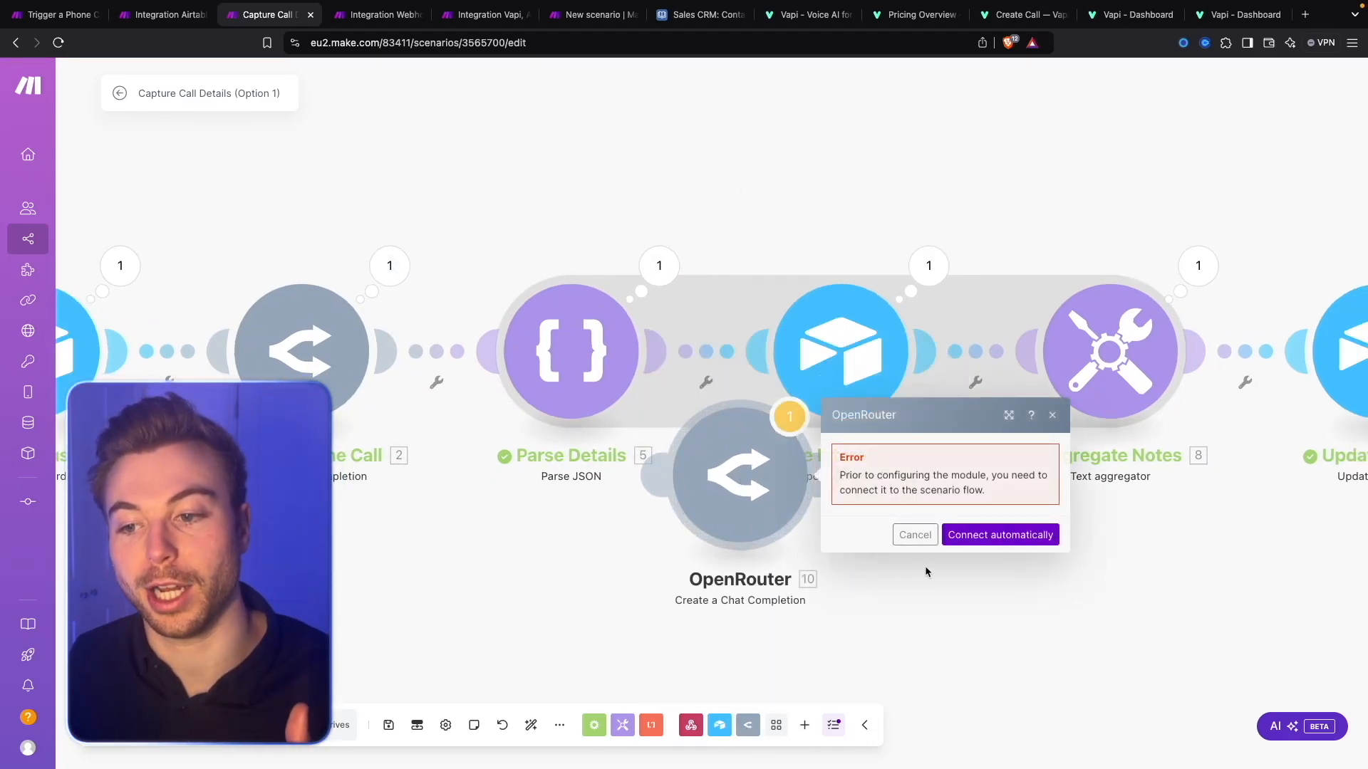
{"action": "left_click", "coordinate": [913, 534]}
{"action": "right_click", "coordinate": [771, 482]}
{"action": "left_click", "coordinate": [855, 651]}
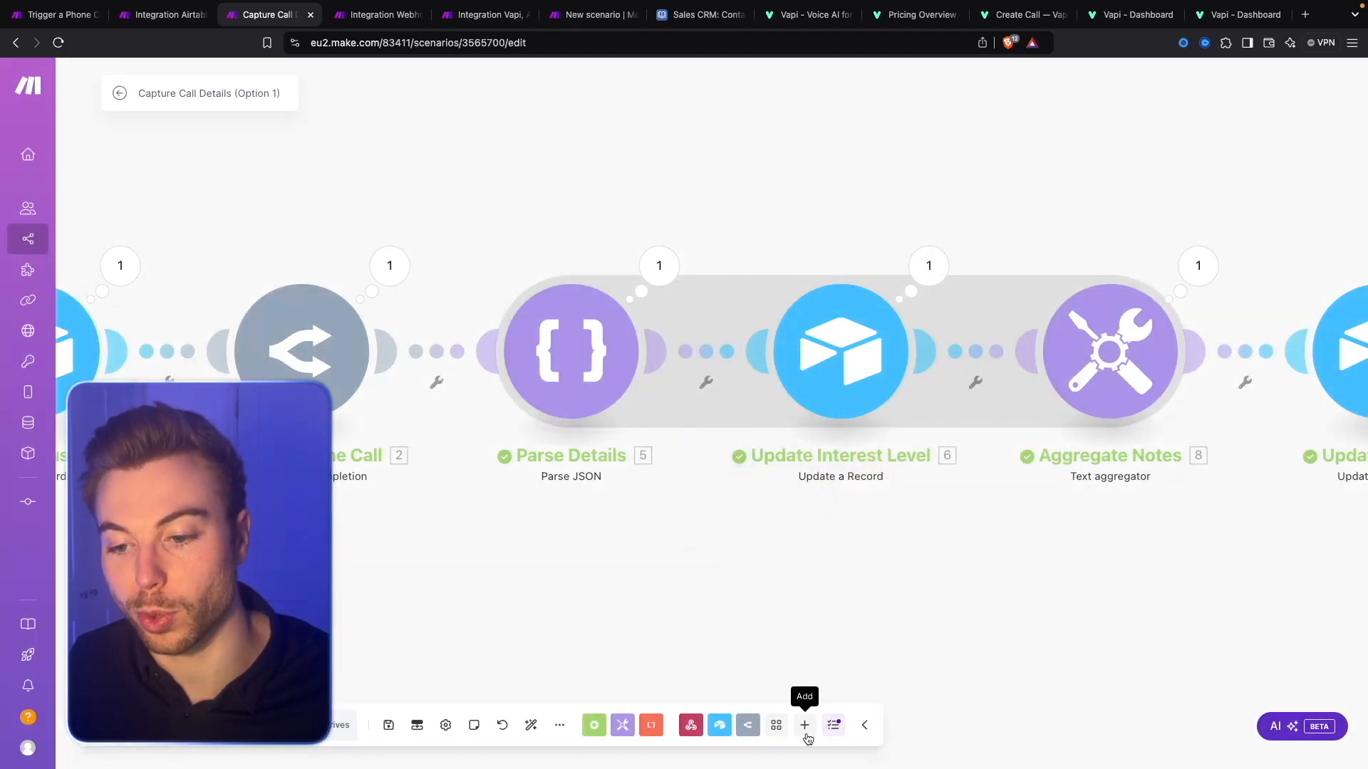
Search the available app modules for Claude and GPT, then close the list.
{"action": "left_click", "coordinate": [804, 724]}
{"action": "type", "text": "Claude"}
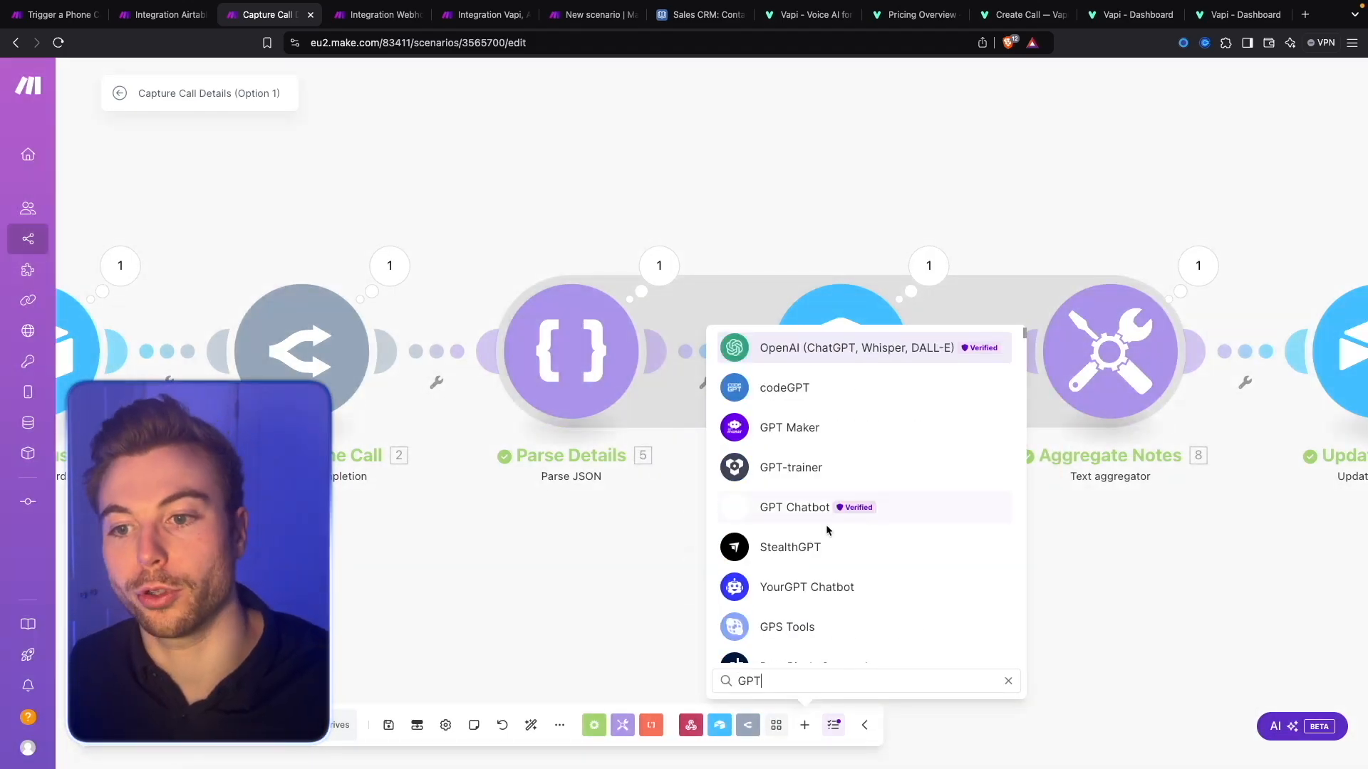
{"action": "left_click", "coordinate": [386, 181]}
Open the Analyse Phone Call module's settings and read the goal, instructions, output format and example JSON in its first message.
{"action": "left_click", "coordinate": [297, 377]}
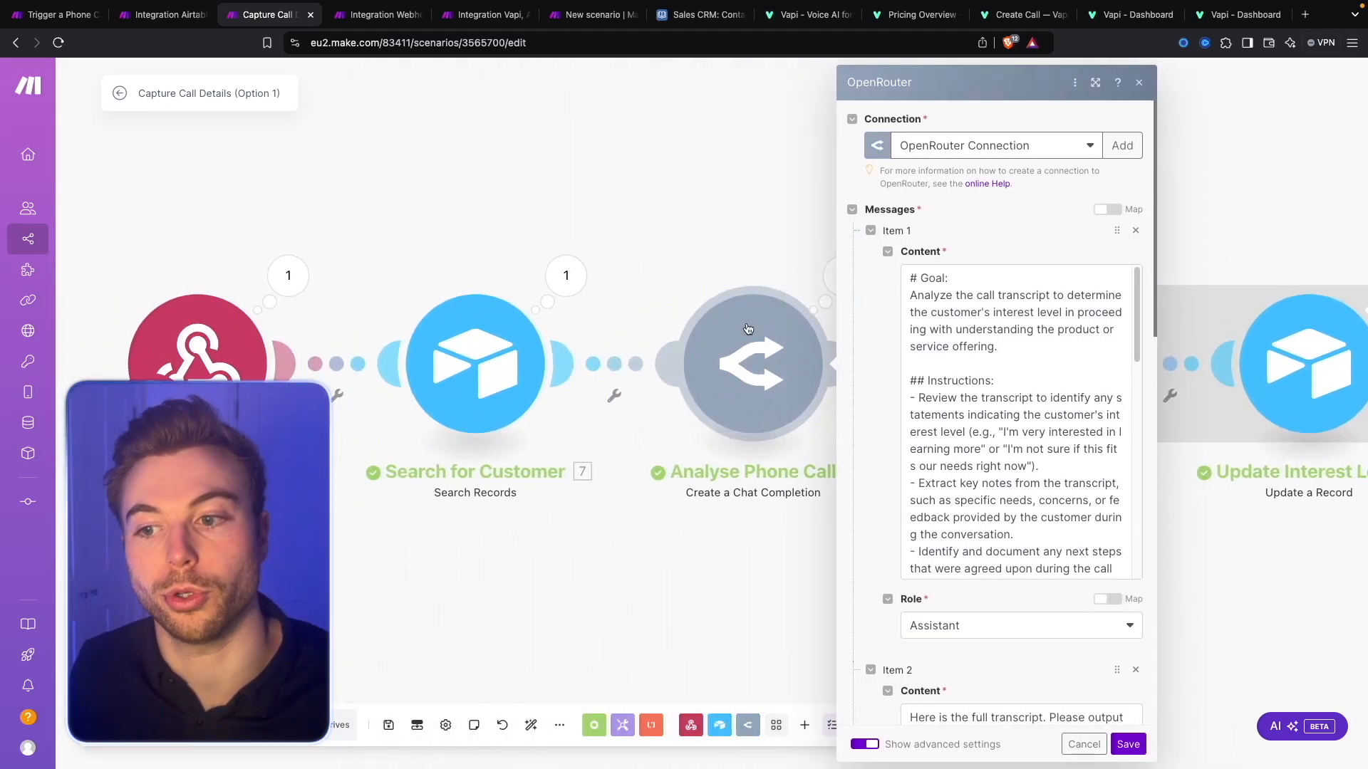
{"action": "scroll", "coordinate": [1012, 367], "scroll_direction": "down", "scroll_amount": 3}
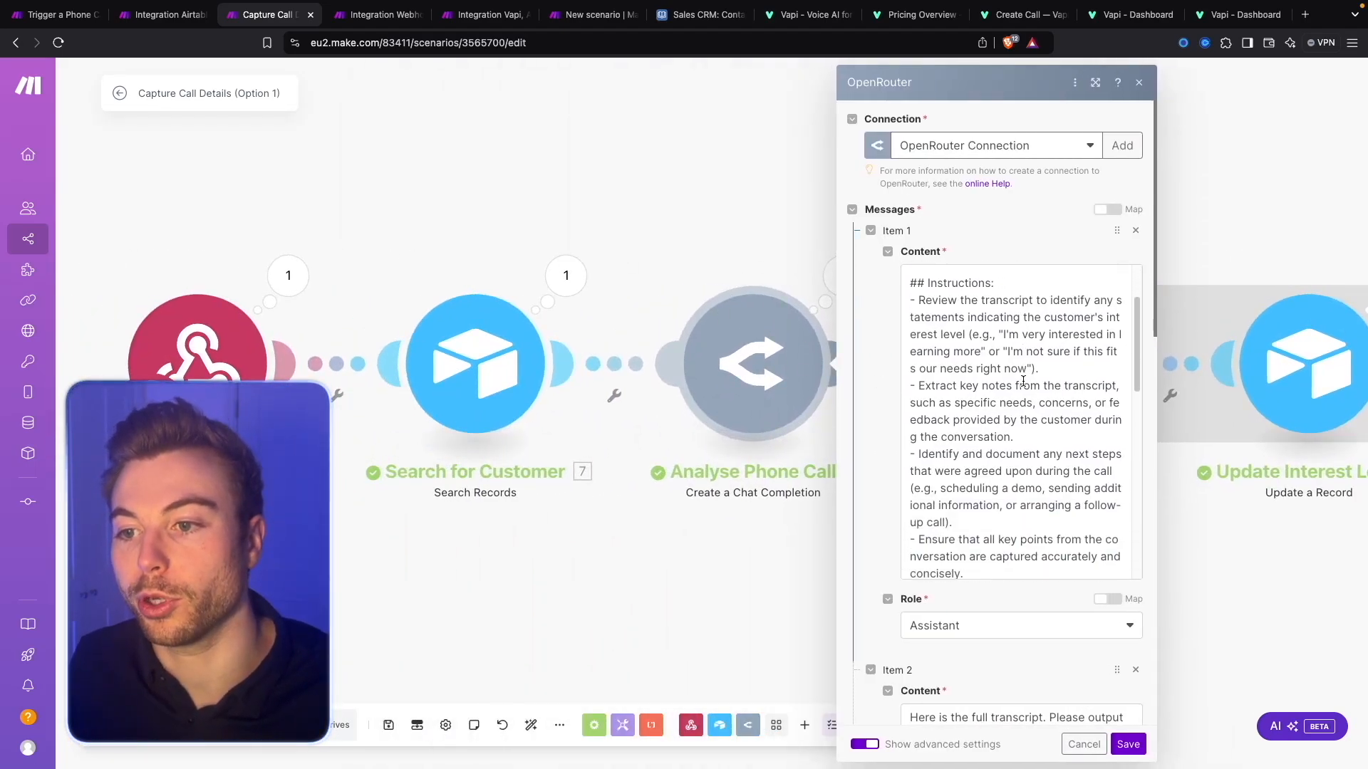
{"action": "scroll", "coordinate": [1024, 372], "scroll_direction": "up", "scroll_amount": 3}
{"action": "left_click_drag", "start_coordinate": [1041, 349], "coordinate": [909, 279]}
{"action": "scroll", "coordinate": [956, 354], "scroll_direction": "down", "scroll_amount": 1}
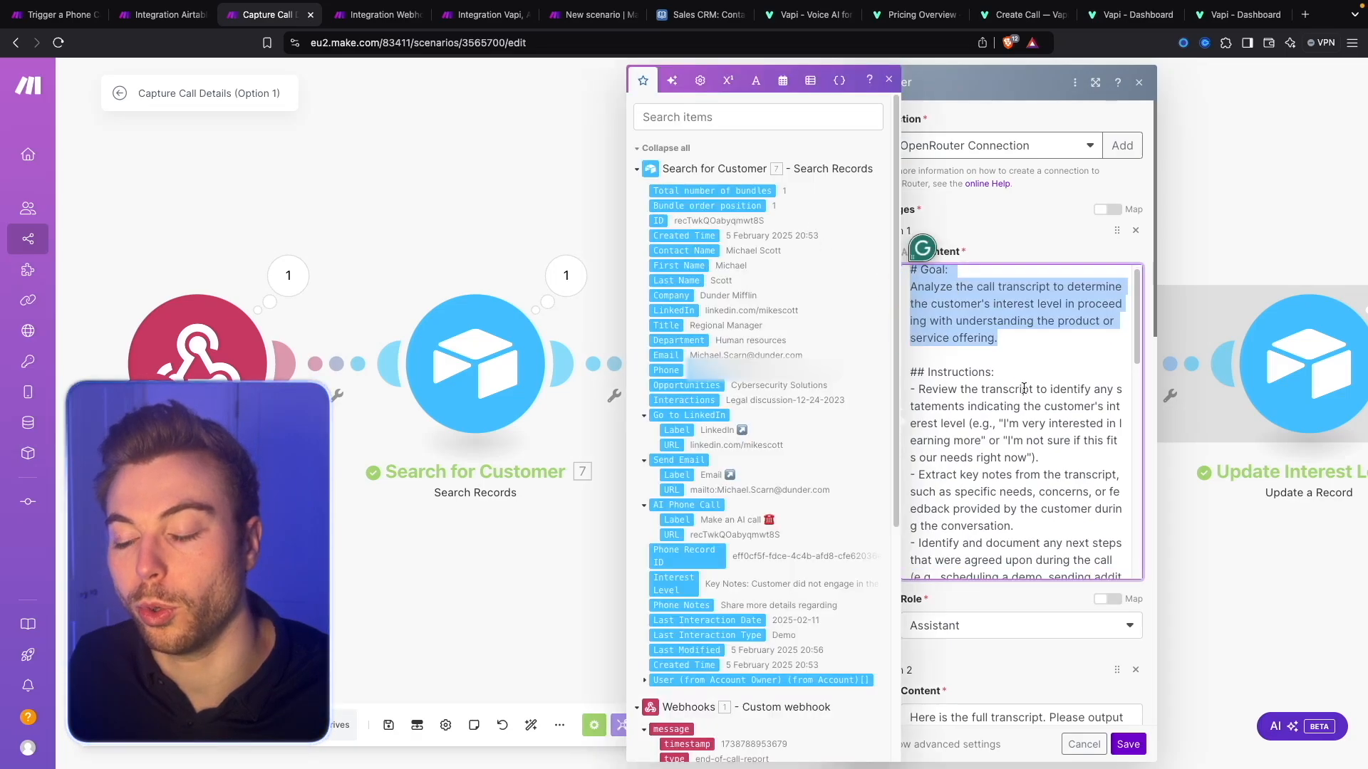
{"action": "left_click_drag", "start_coordinate": [910, 345], "coordinate": [1018, 448]}
{"action": "scroll", "coordinate": [1018, 450], "scroll_direction": "down", "scroll_amount": 3}
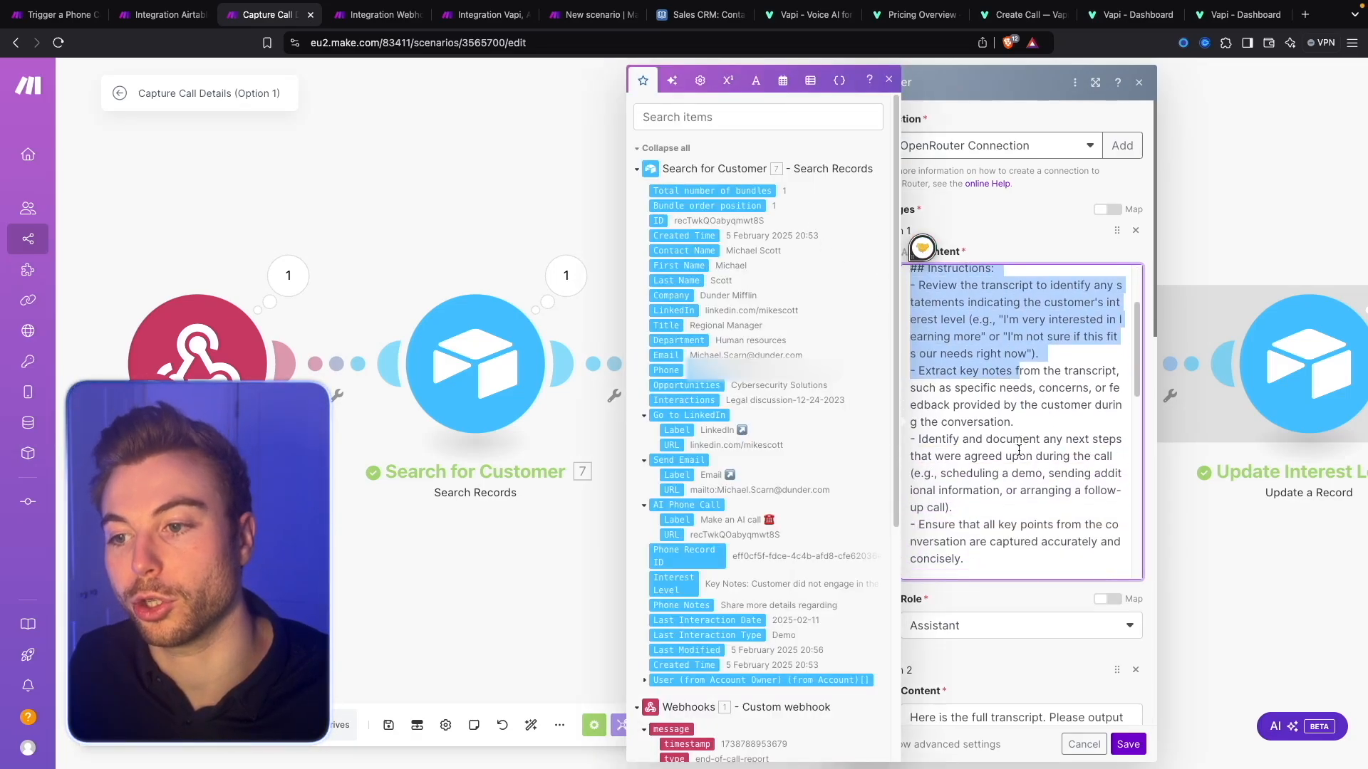
{"action": "scroll", "coordinate": [1019, 450], "scroll_direction": "down", "scroll_amount": 2}
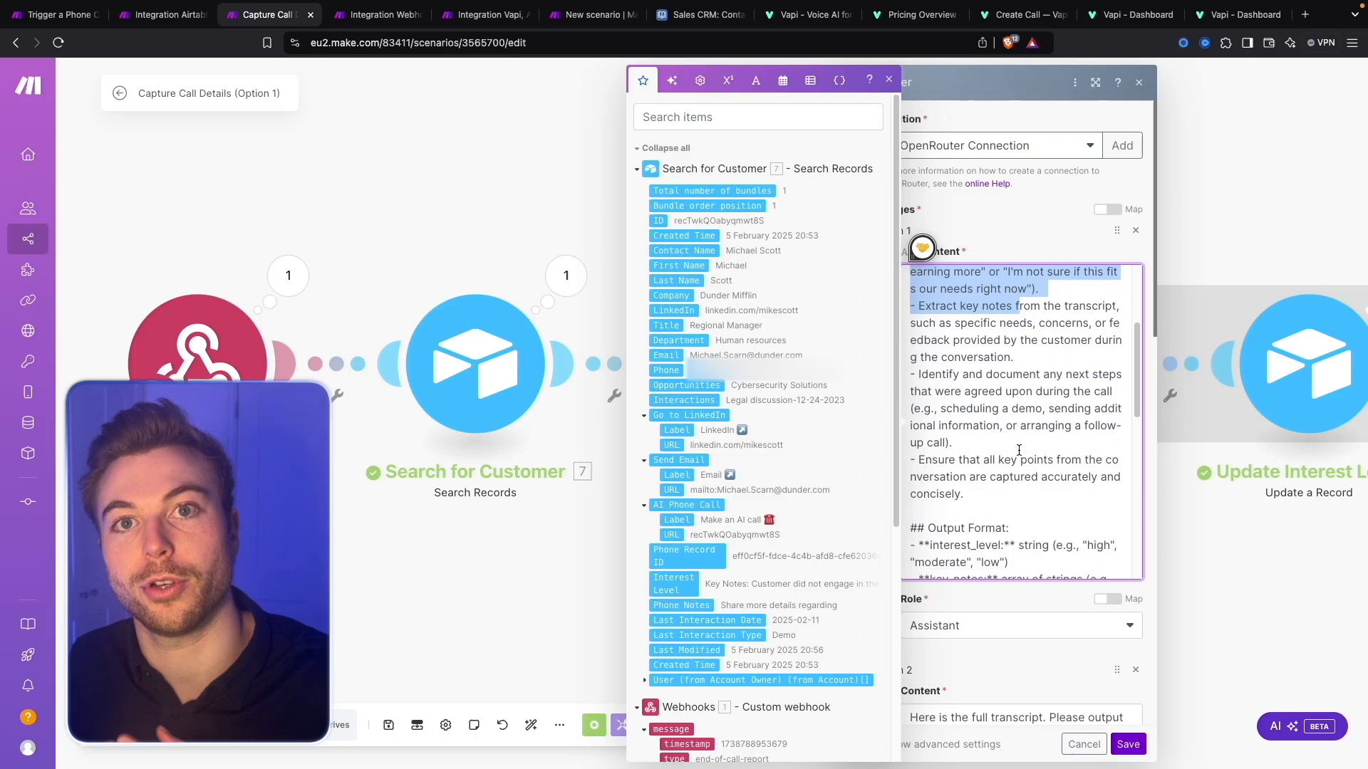
{"action": "scroll", "coordinate": [1019, 450], "scroll_direction": "down", "scroll_amount": 2}
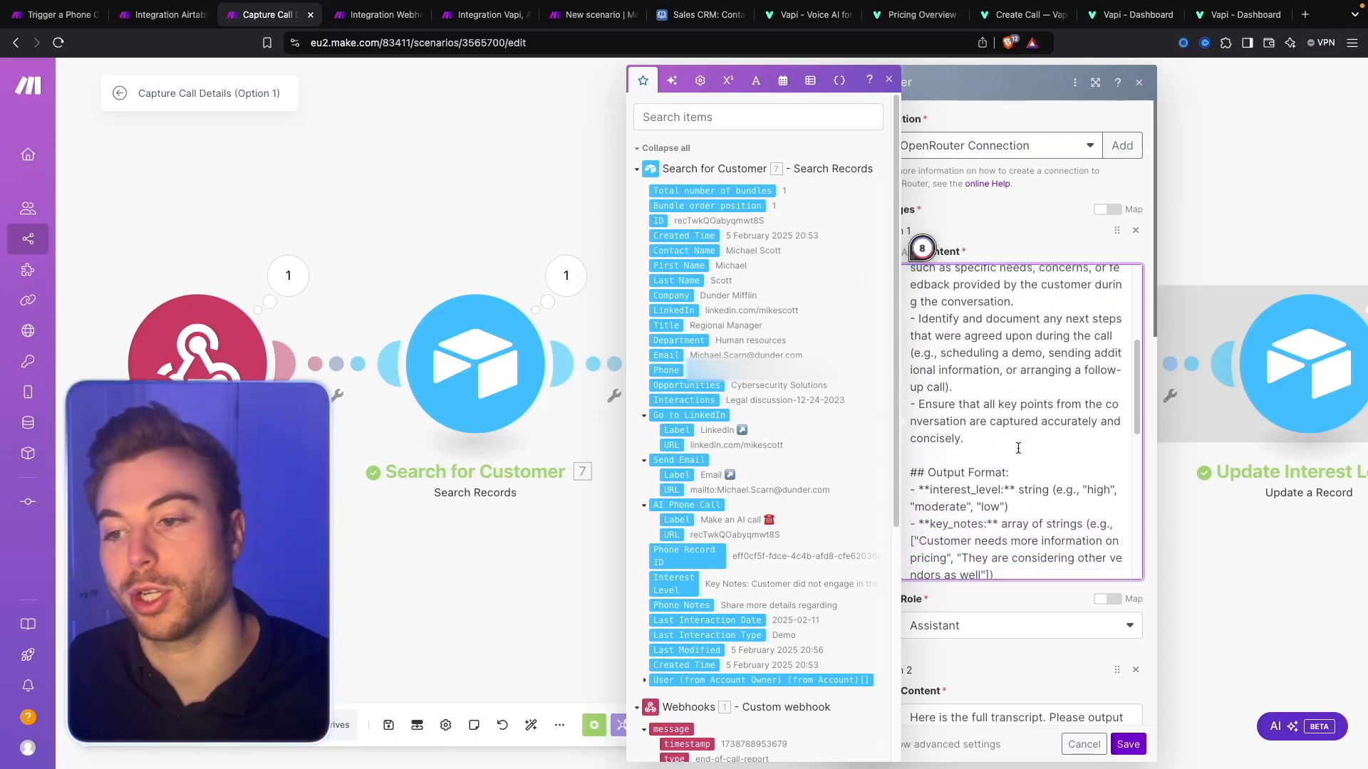
{"action": "scroll", "coordinate": [1019, 448], "scroll_direction": "down", "scroll_amount": 5}
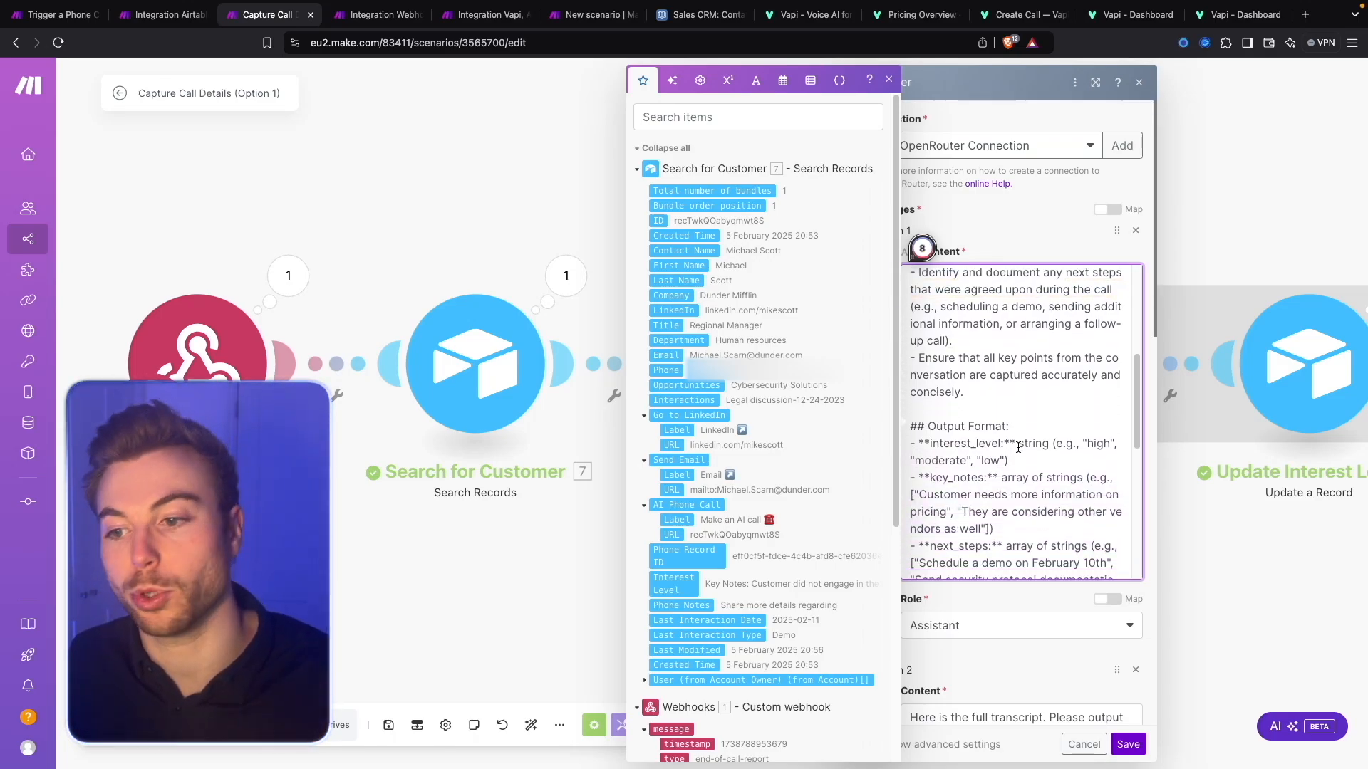
{"action": "scroll", "coordinate": [989, 292], "scroll_direction": "down", "scroll_amount": 5}
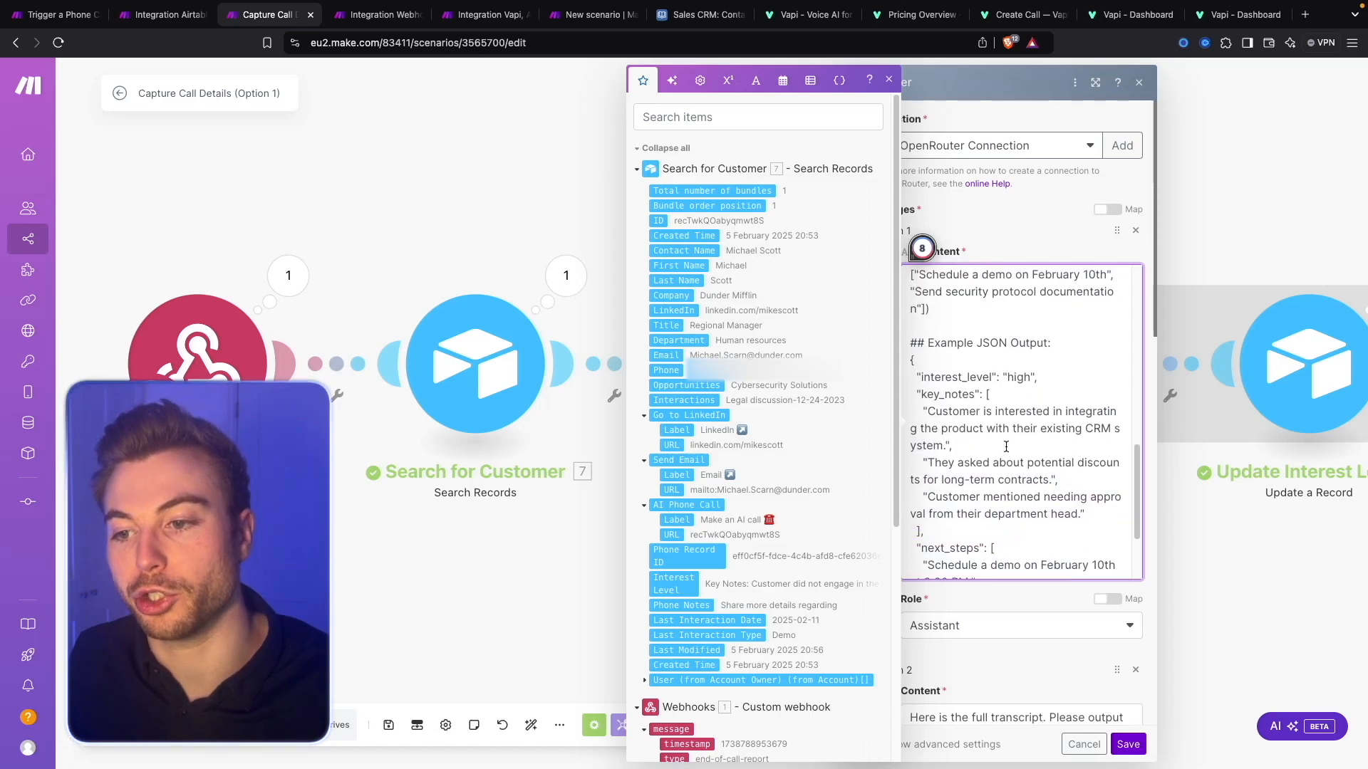
{"action": "left_click_drag", "start_coordinate": [911, 340], "coordinate": [988, 485]}
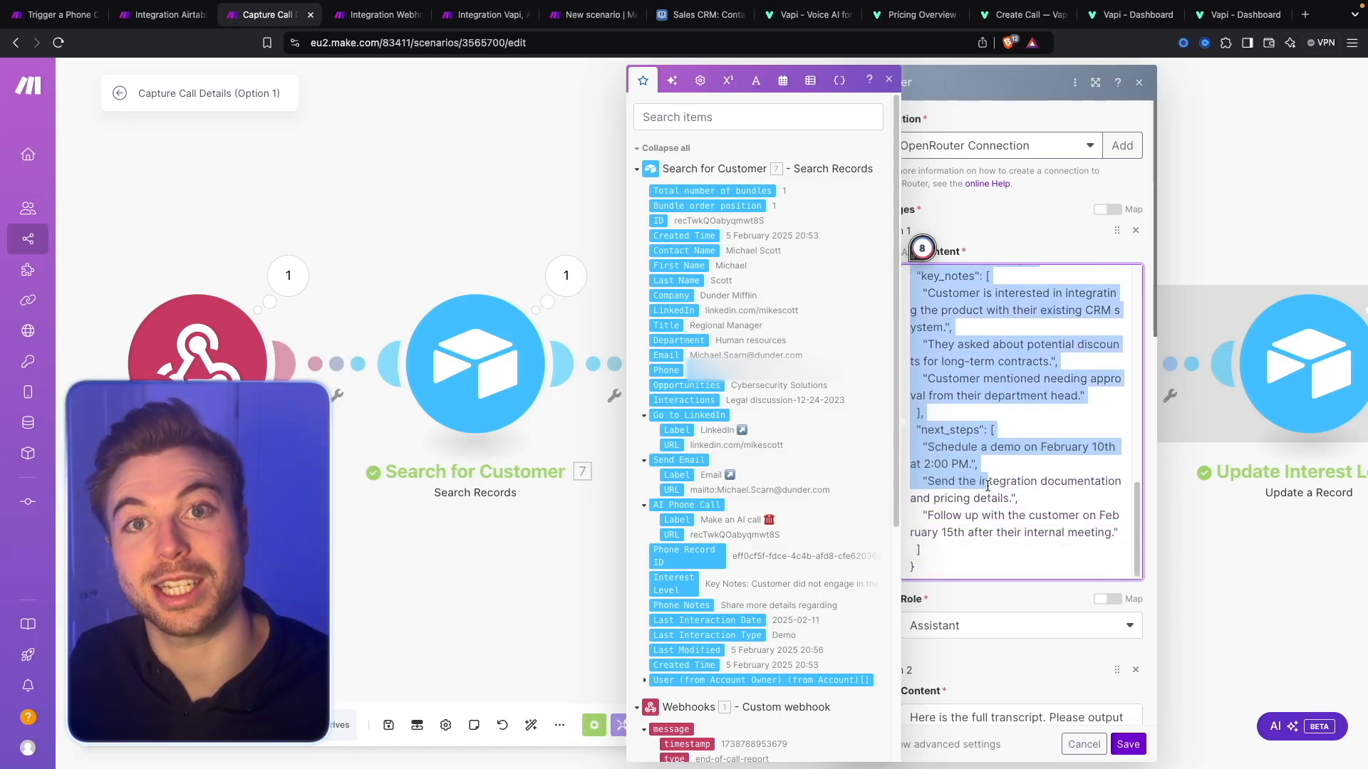
{"action": "scroll", "coordinate": [1006, 350], "scroll_direction": "down", "scroll_amount": 4}
{"action": "left_click", "coordinate": [1006, 351]}
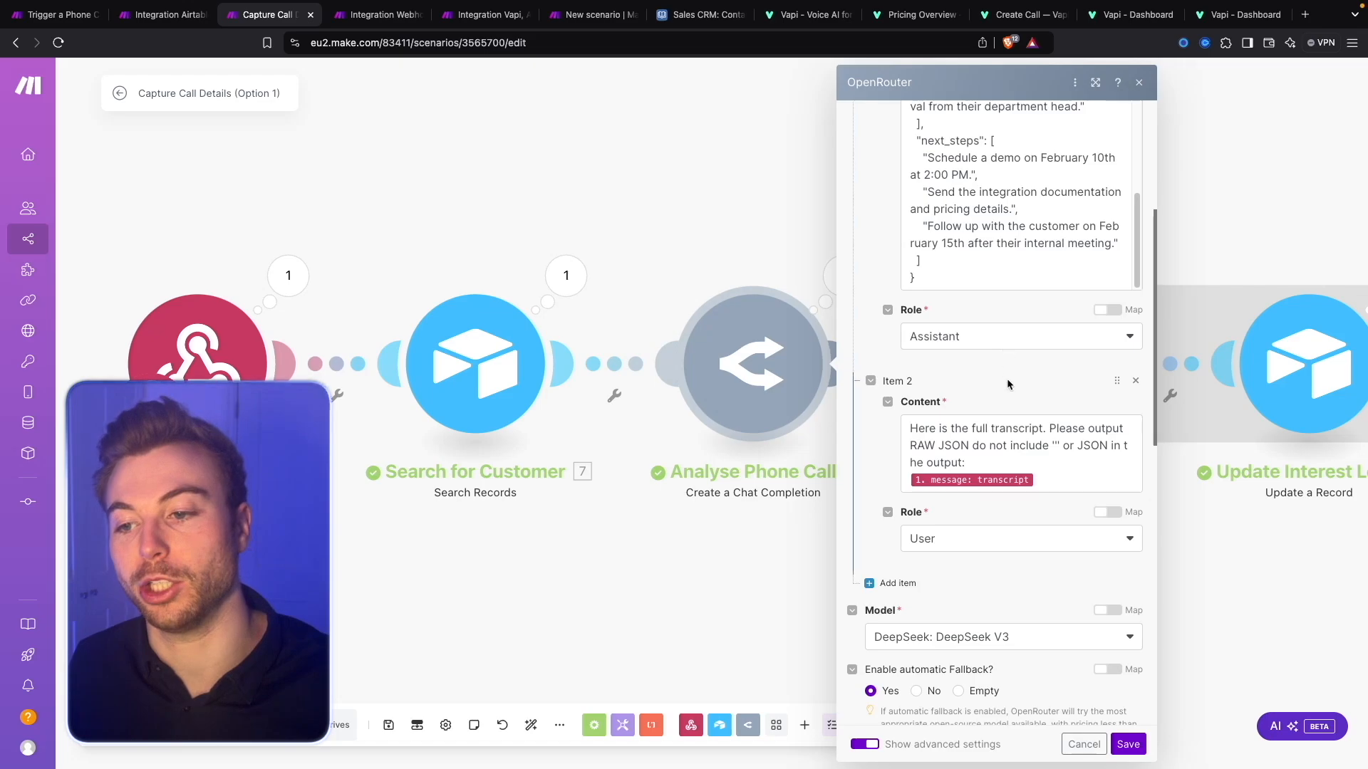
Reinsert the webhook's message transcript variable on a new line after the raw JSON instruction in the second message's content.
{"action": "scroll", "coordinate": [1004, 370], "scroll_direction": "down", "scroll_amount": 1}
{"action": "triple_click", "coordinate": [1040, 367]}
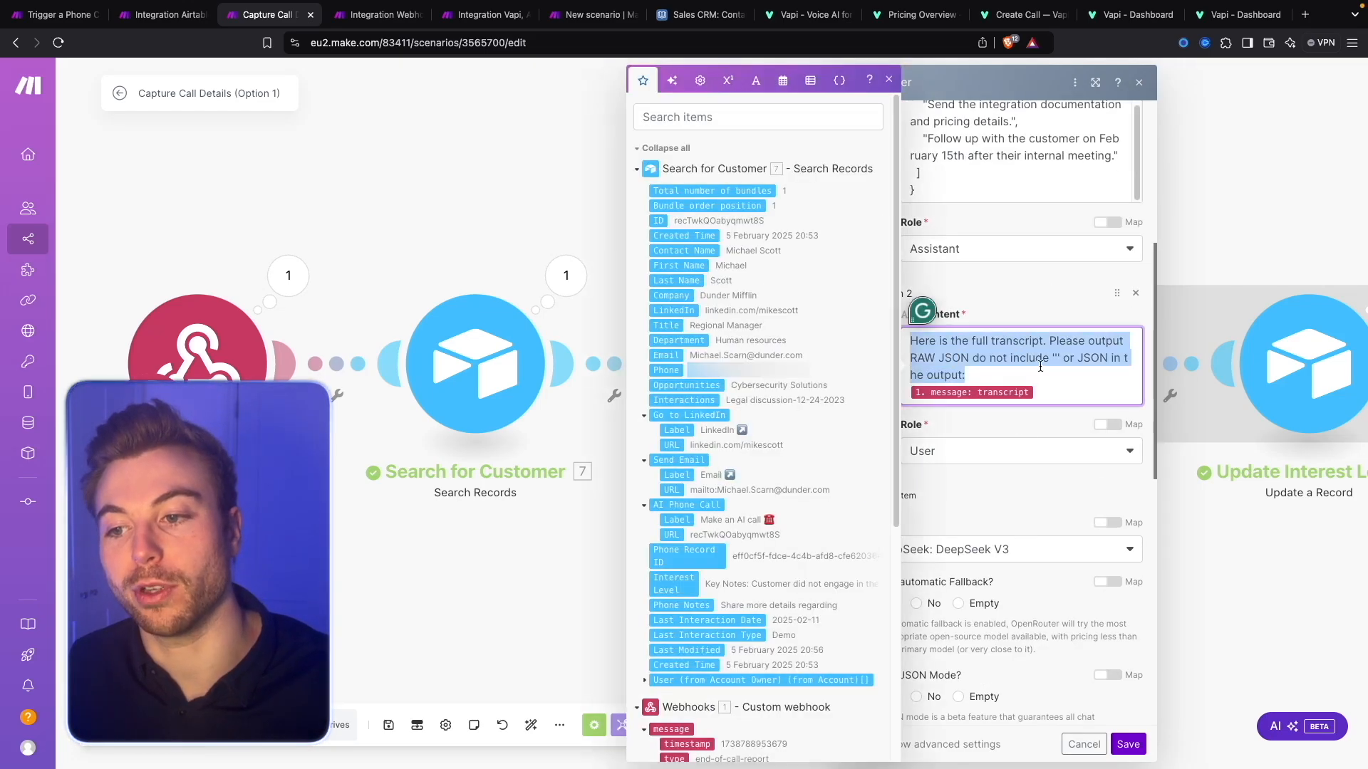
{"action": "left_click", "coordinate": [1053, 396]}
{"action": "key", "text": "BackSpace"}
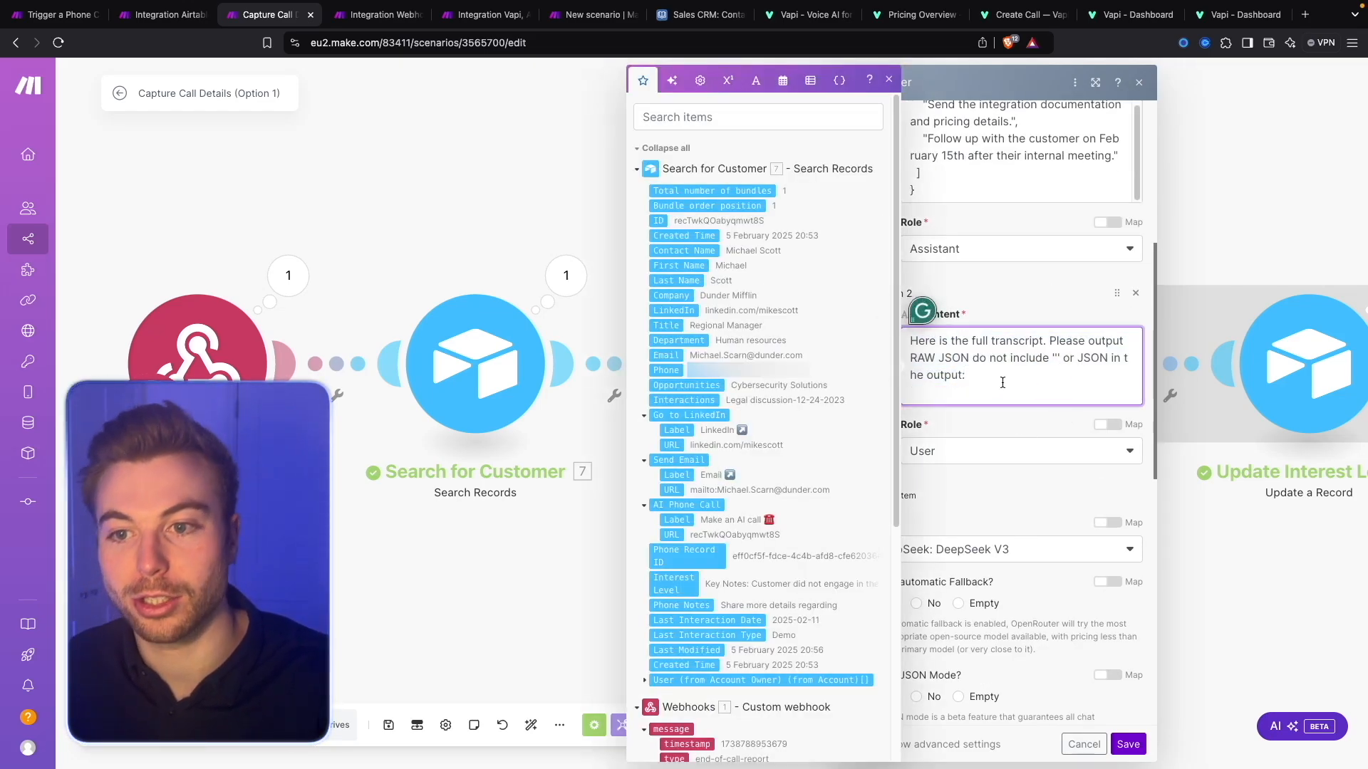
{"action": "key", "text": "Return"}
{"action": "scroll", "coordinate": [802, 451], "scroll_direction": "down", "scroll_amount": 5}
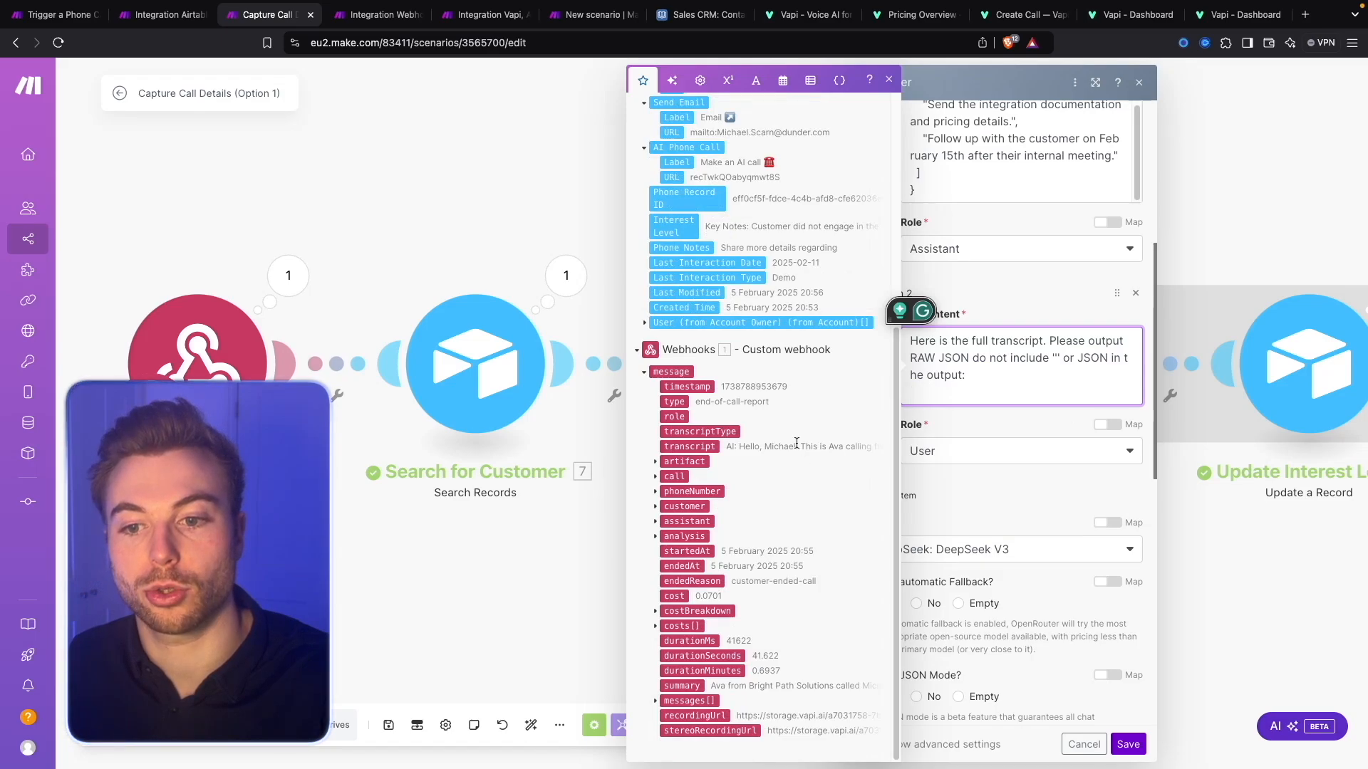
{"action": "left_click", "coordinate": [704, 447]}
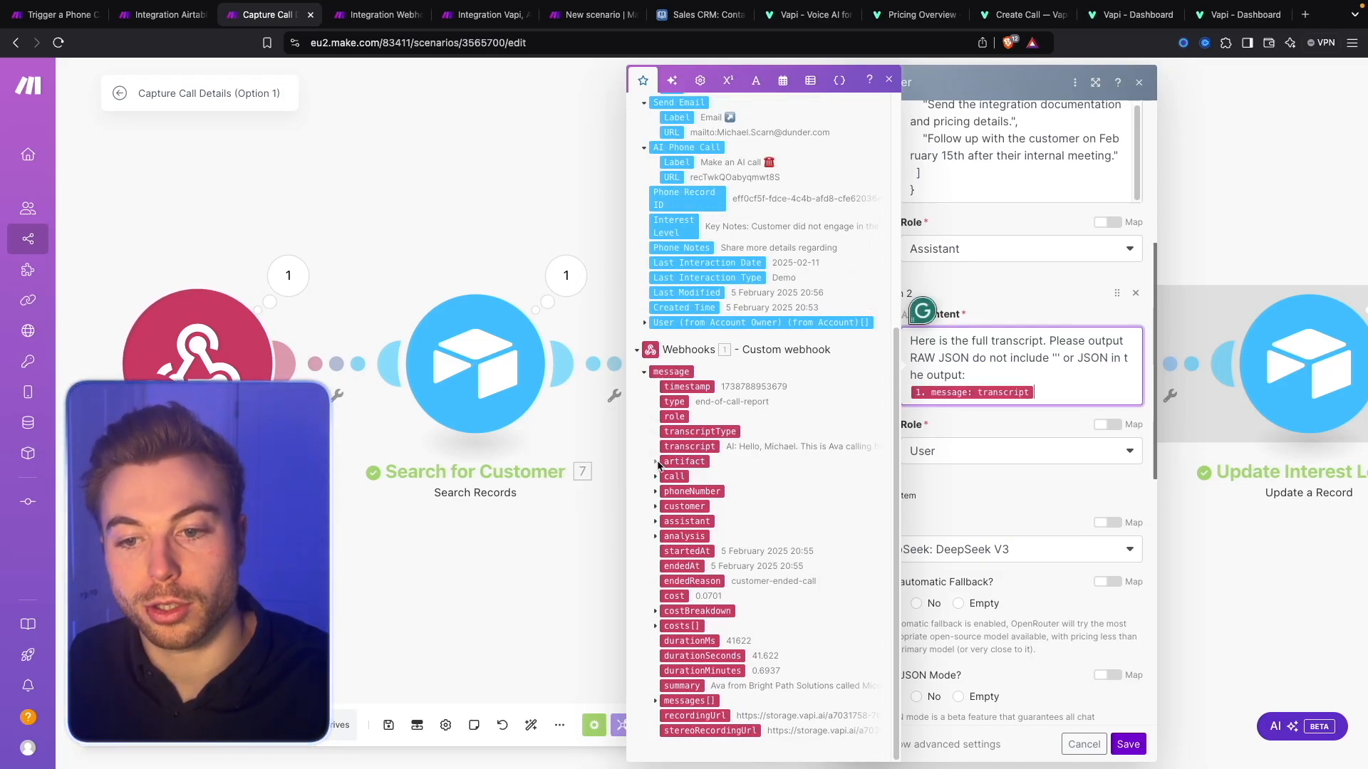
{"action": "left_click", "coordinate": [711, 463]}
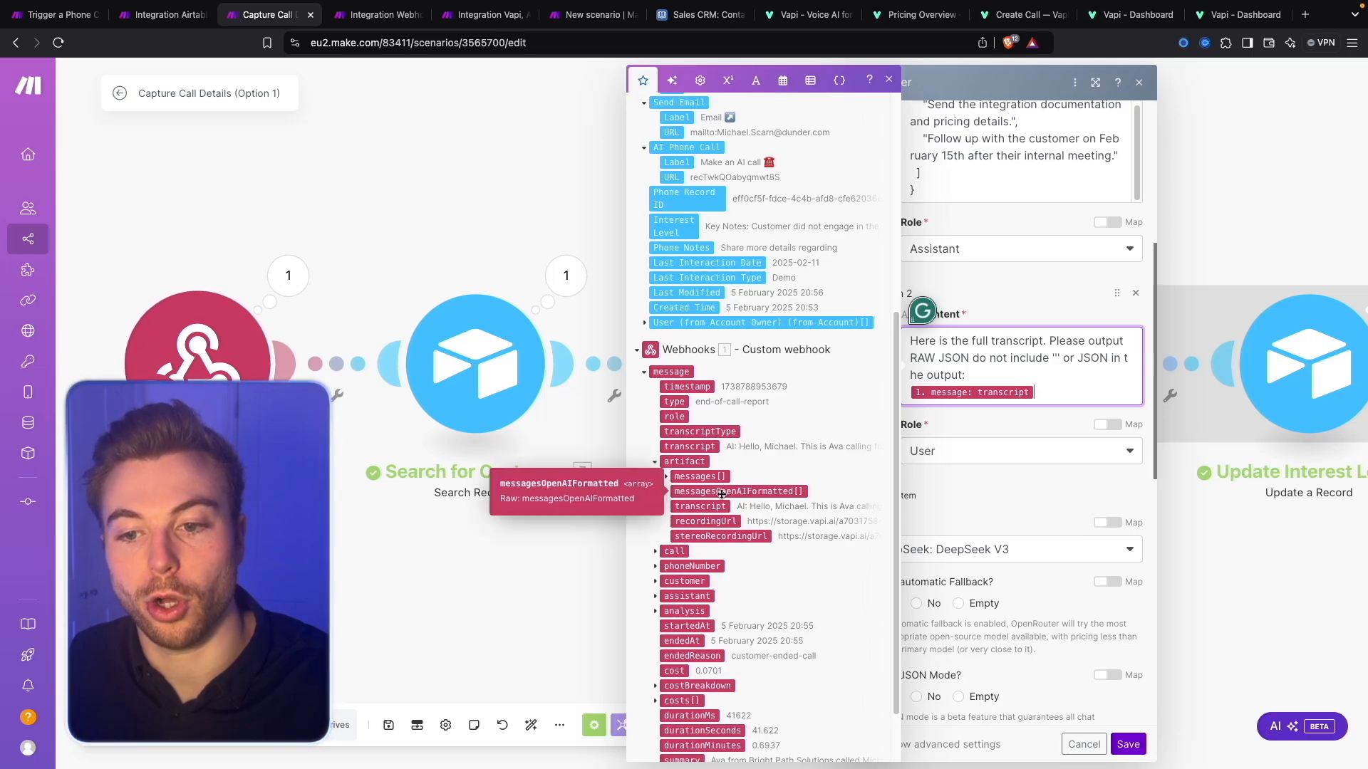
{"action": "left_click", "coordinate": [1007, 422]}
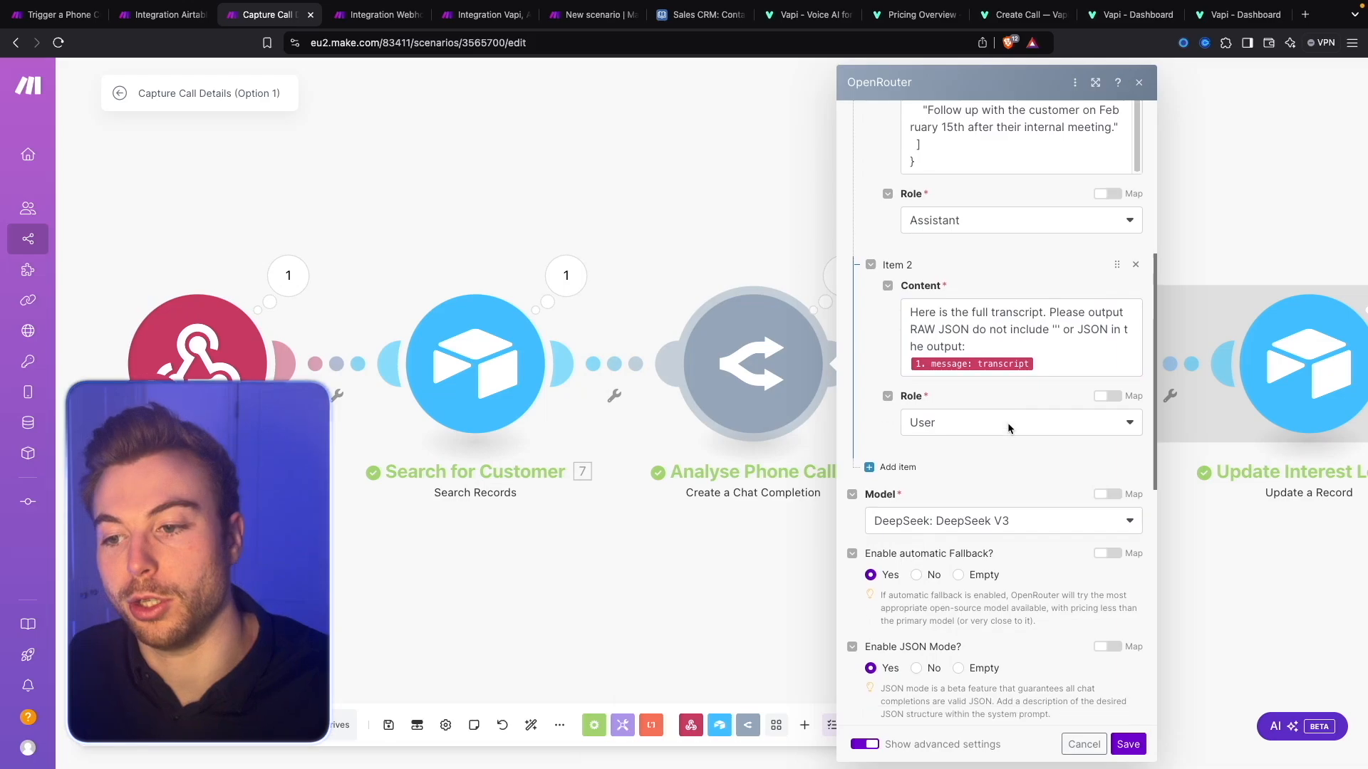
Search the OpenRouter model options for "open" and "clau", then clear the search and close the list.
{"action": "scroll", "coordinate": [1002, 436], "scroll_direction": "down", "scroll_amount": 3}
{"action": "left_click", "coordinate": [990, 340]}
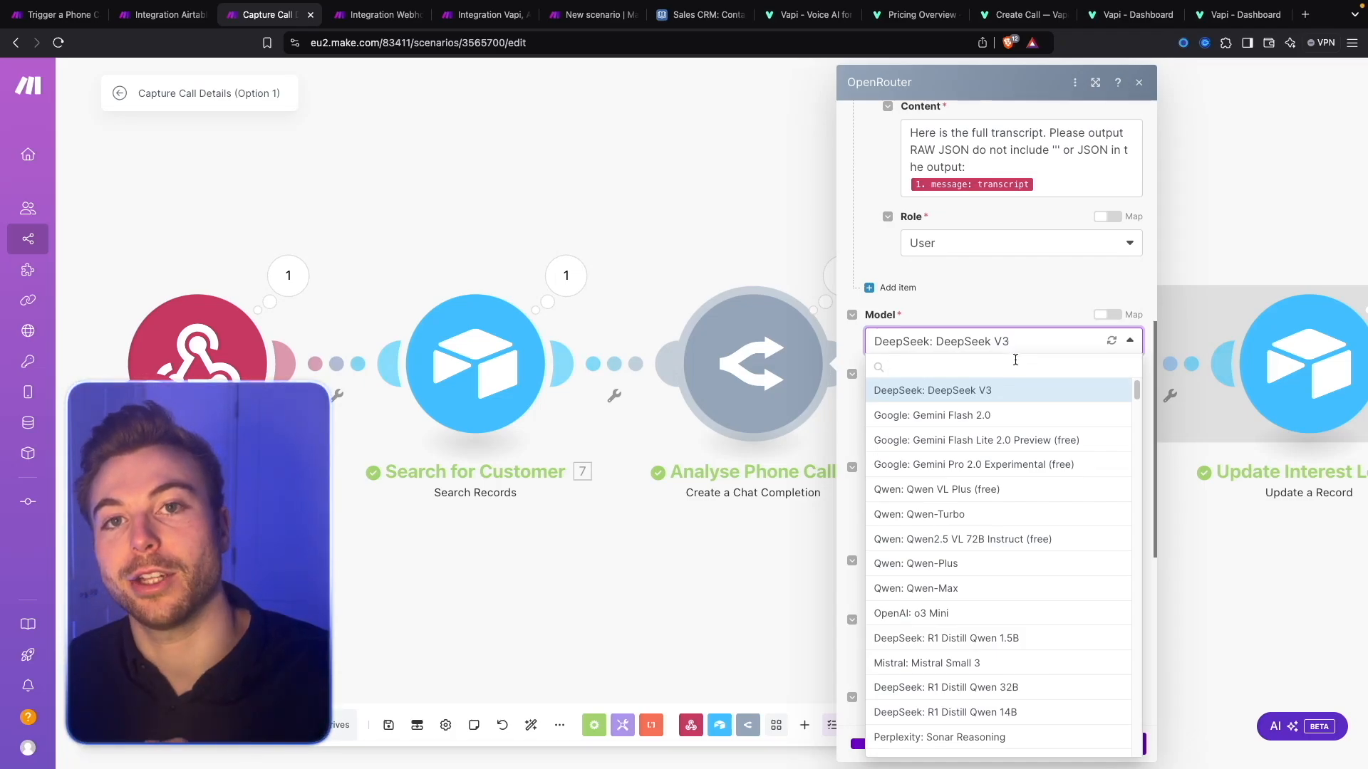
{"action": "left_click", "coordinate": [1008, 288]}
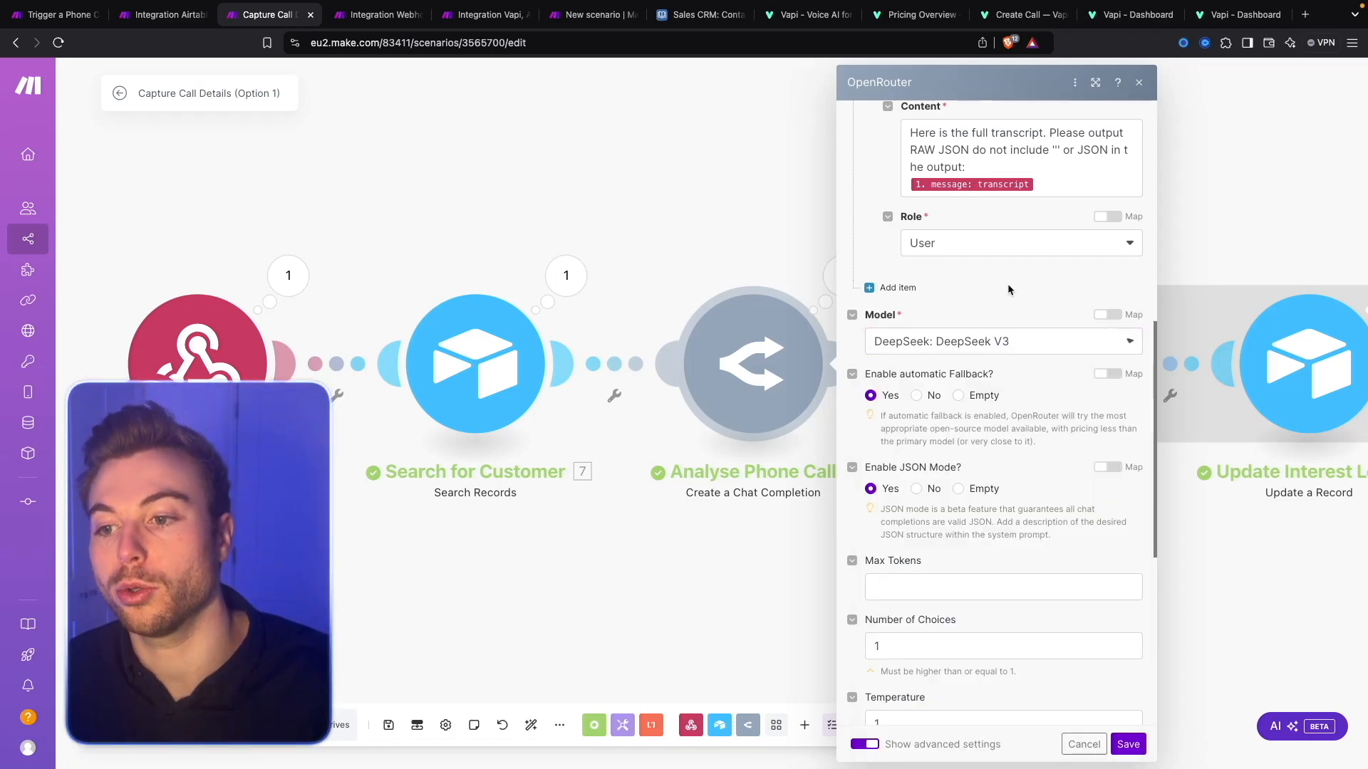
{"action": "scroll", "coordinate": [988, 410], "scroll_direction": "down", "scroll_amount": 1}
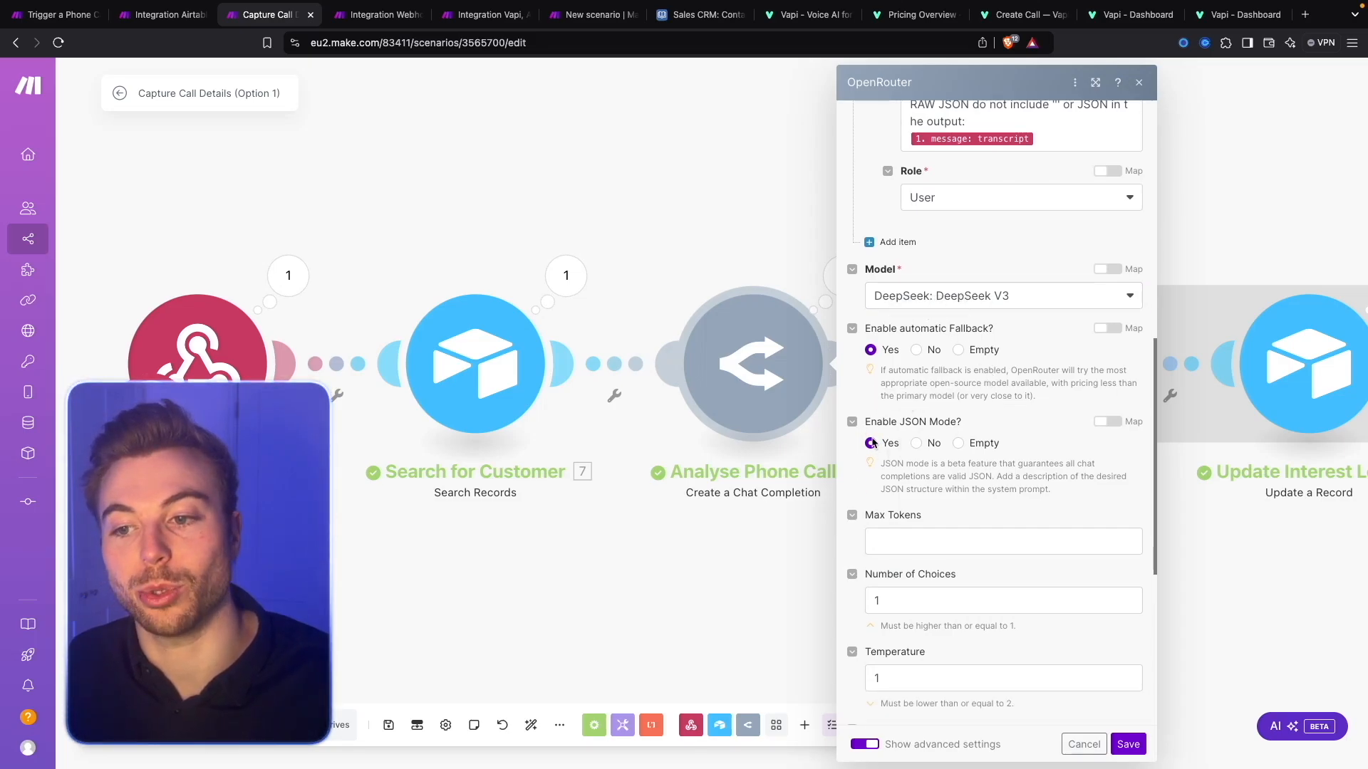
{"action": "left_click", "coordinate": [1007, 305]}
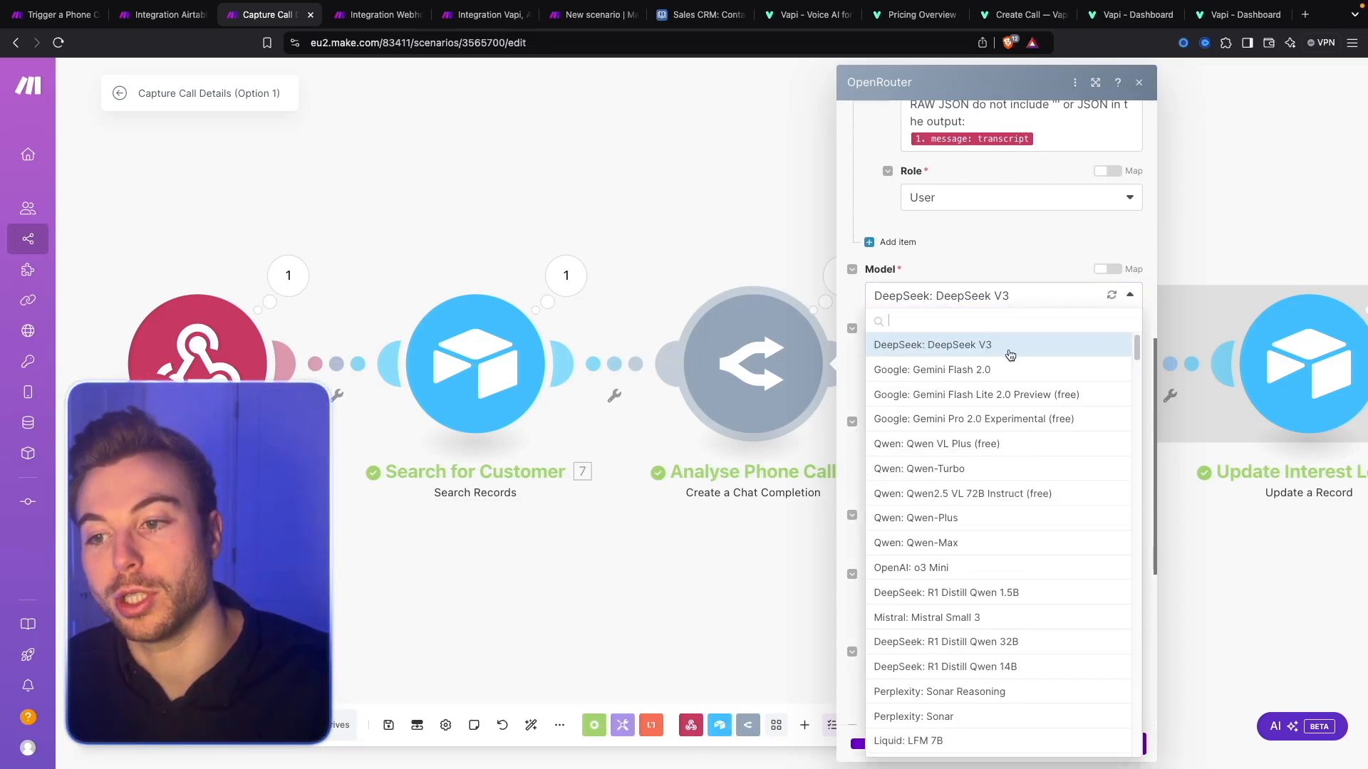
{"action": "scroll", "coordinate": [1004, 530], "scroll_direction": "down", "scroll_amount": 1}
{"action": "type", "text": "open"}
{"action": "key", "text": "super+a"}
{"action": "type", "text": "cla"}
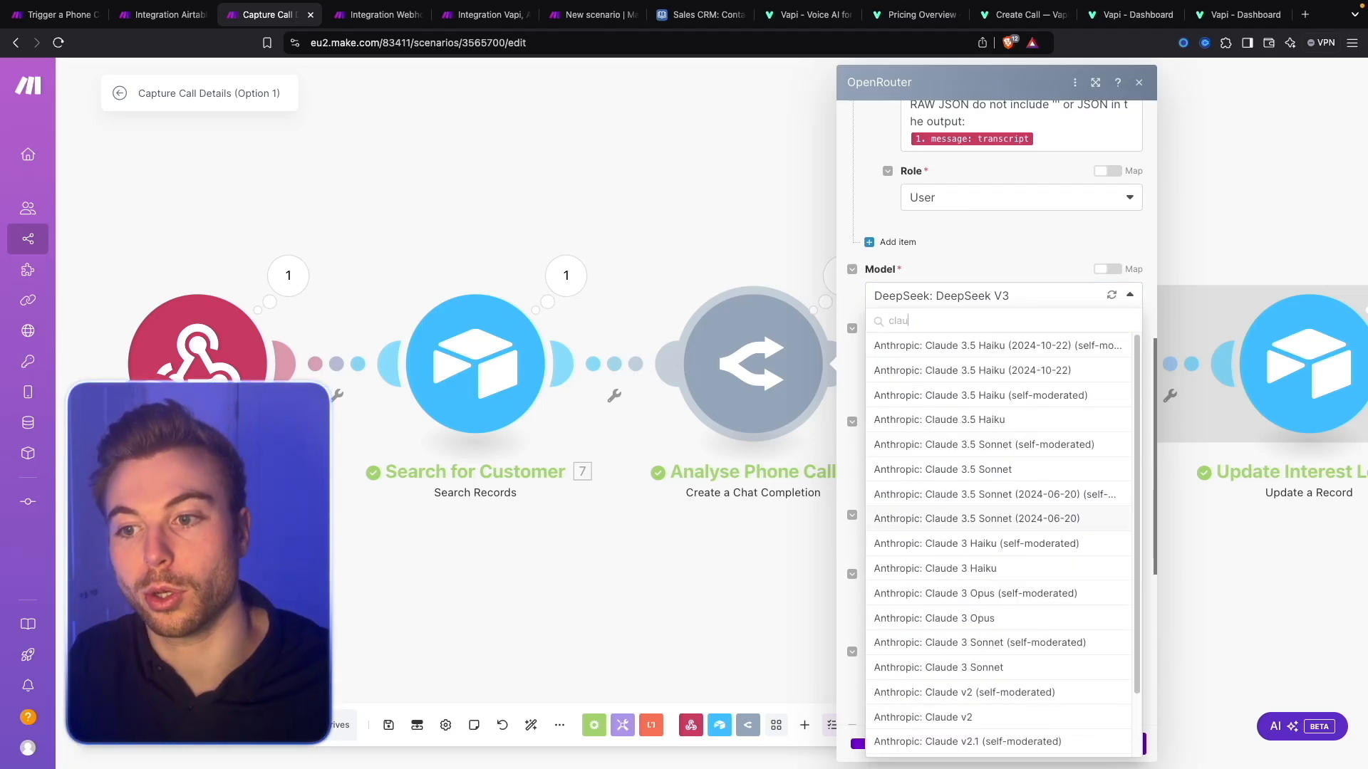
{"action": "key", "text": "super+a"}
{"action": "key", "text": "BackSpace"}
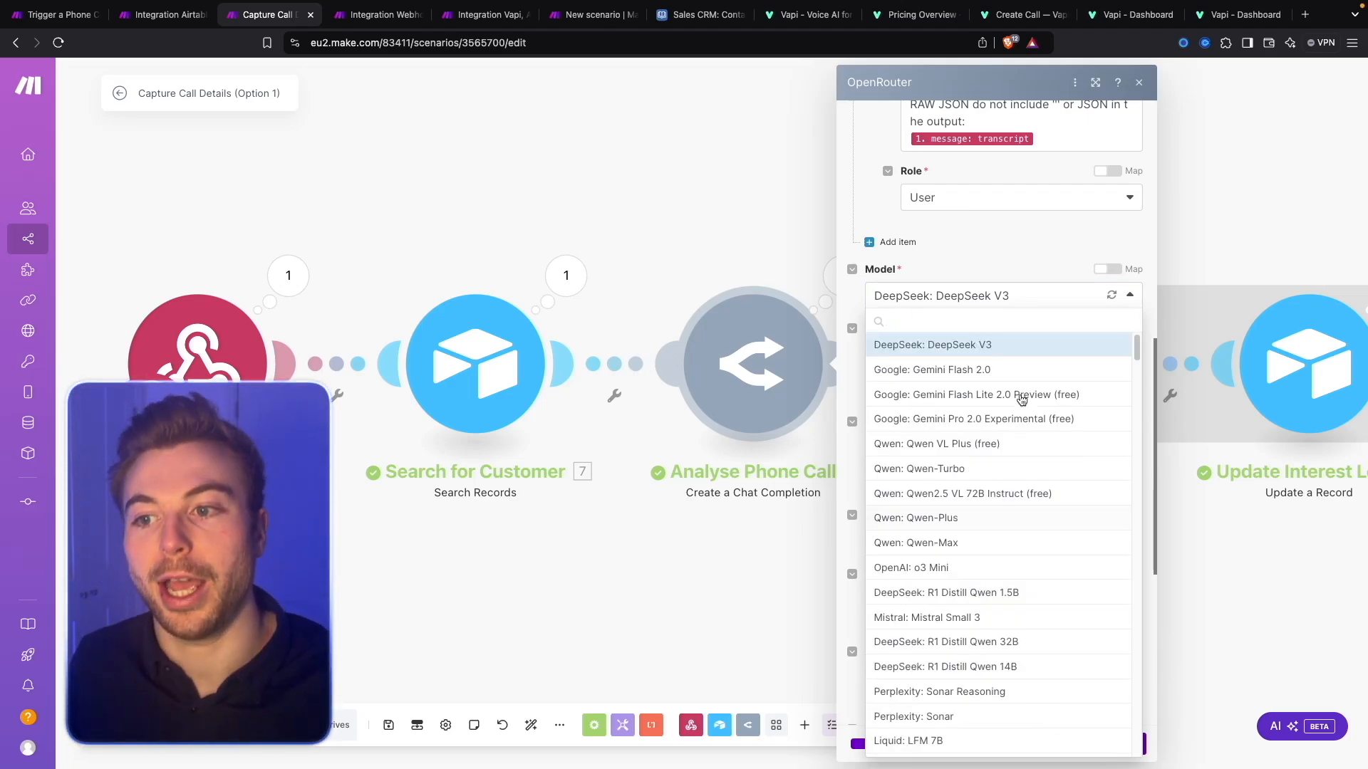
{"action": "left_click", "coordinate": [1014, 255]}
Review the remaining OpenRouter settings and save the Analyse Phone Call module.
{"action": "scroll", "coordinate": [1020, 437], "scroll_direction": "down", "scroll_amount": 4}
{"action": "scroll", "coordinate": [1020, 441], "scroll_direction": "up", "scroll_amount": 3}
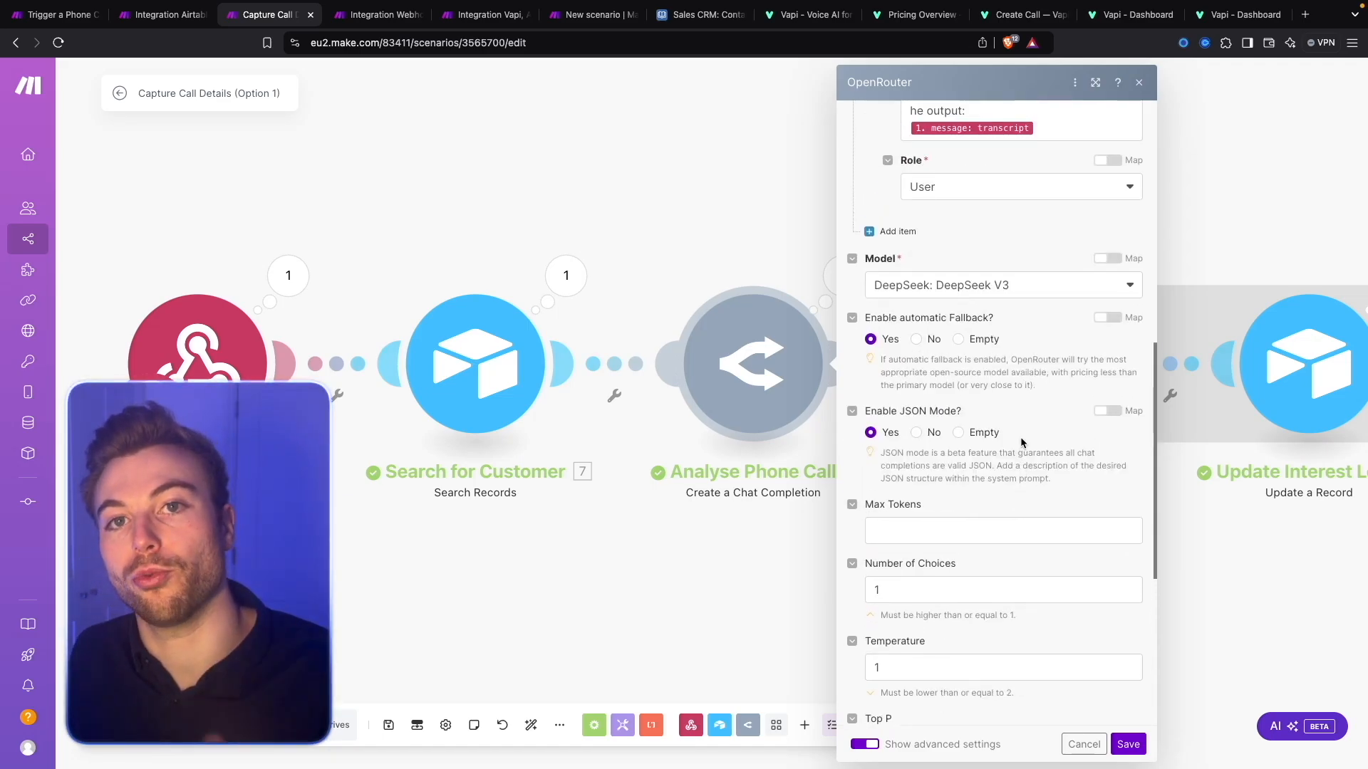
{"action": "scroll", "coordinate": [1020, 437], "scroll_direction": "up", "scroll_amount": 10}
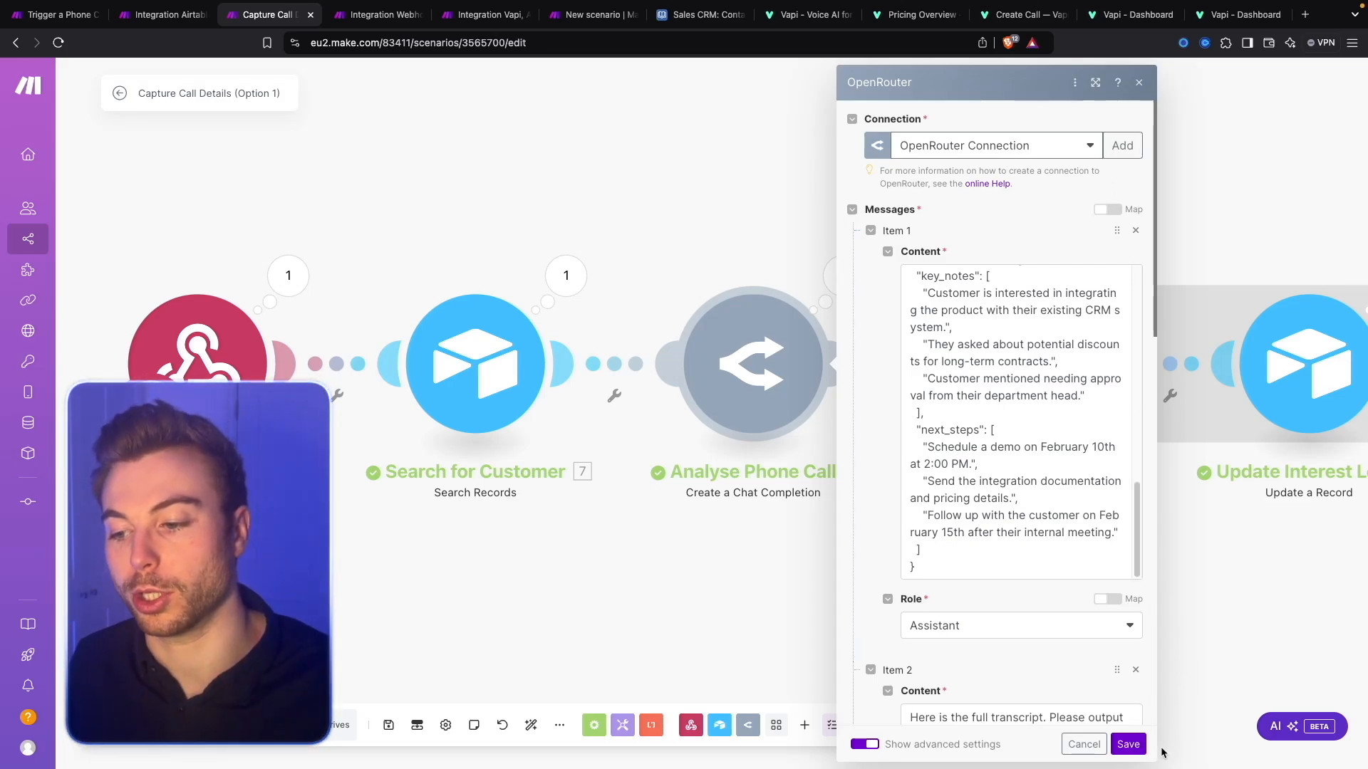
{"action": "left_click", "coordinate": [1127, 744]}
Inspect the Analyse Phone Call output bundle down to the message content of its first choice.
{"action": "left_click_drag", "start_coordinate": [1212, 540], "coordinate": [707, 575]}
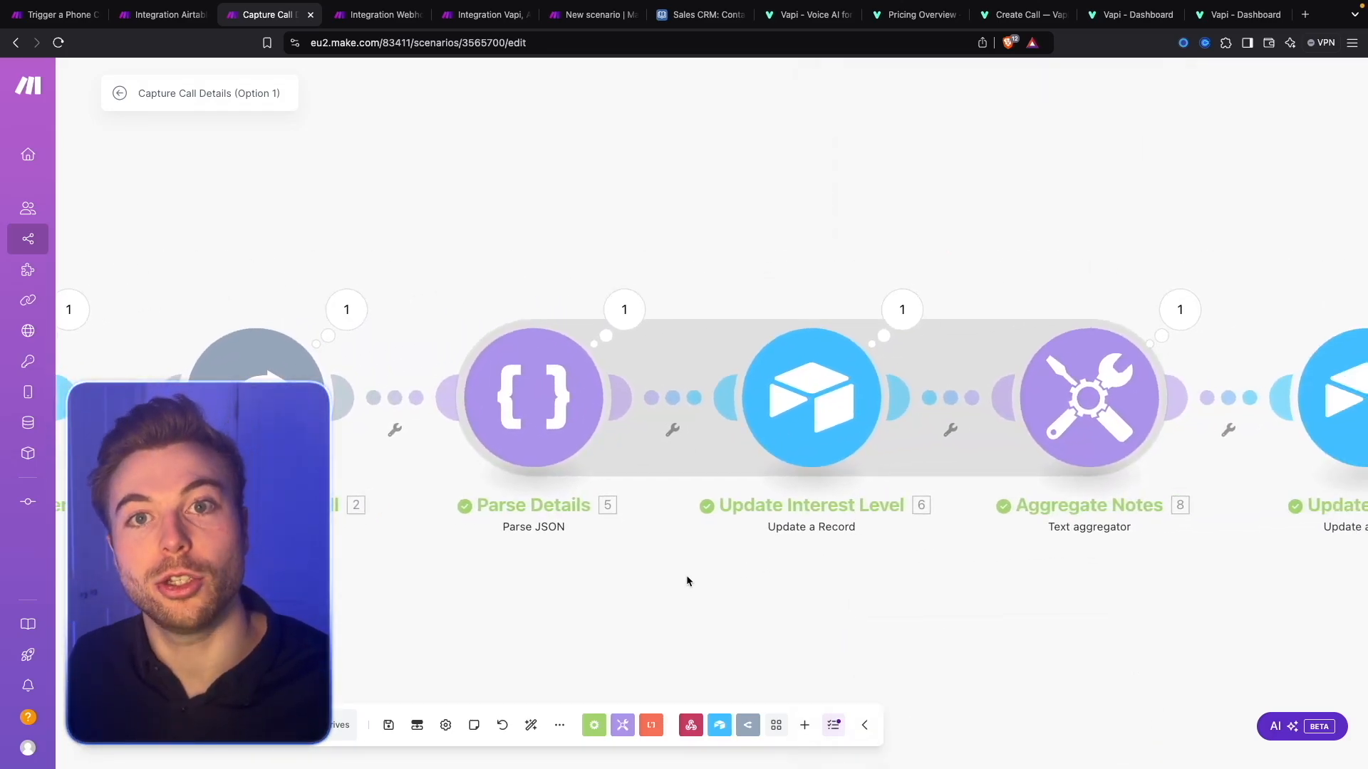
{"action": "left_click", "coordinate": [331, 313]}
{"action": "left_click", "coordinate": [476, 441]}
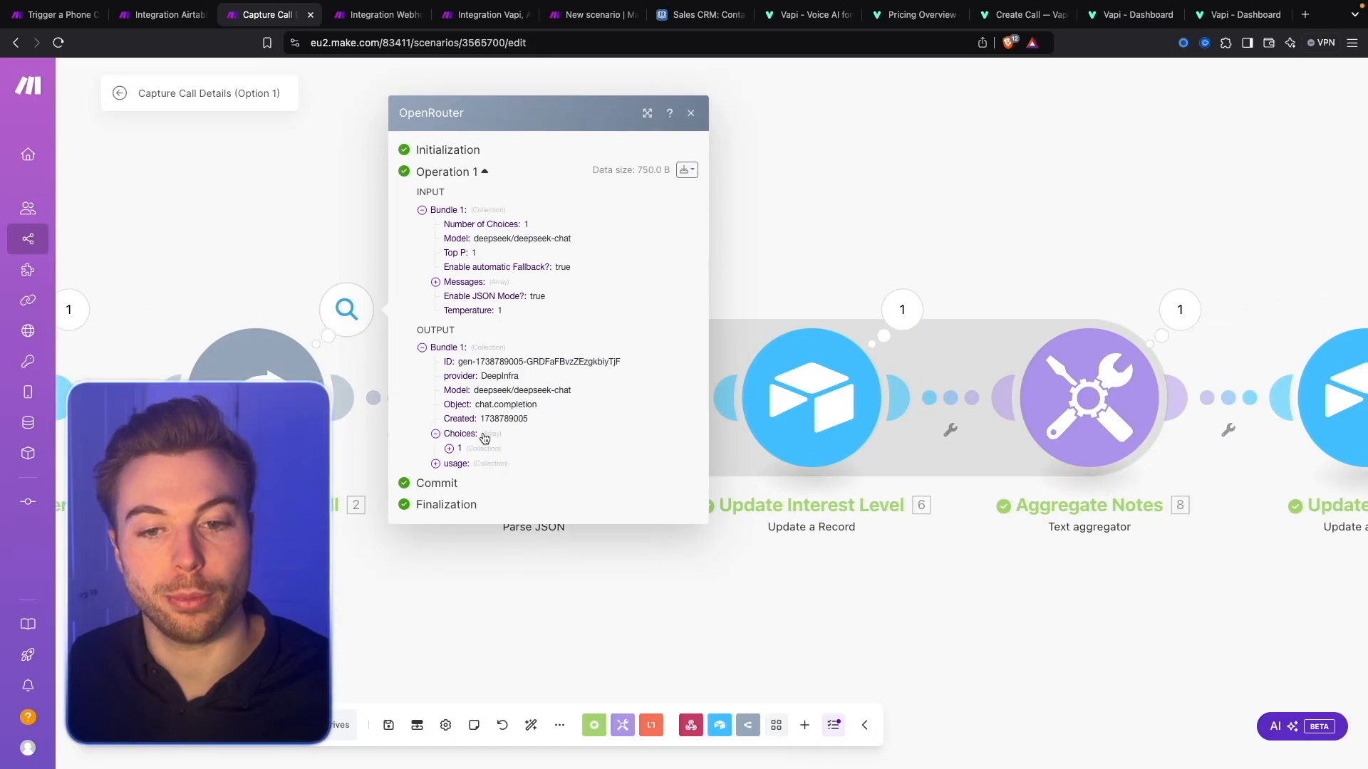
{"action": "left_click", "coordinate": [492, 455]}
{"action": "left_click", "coordinate": [484, 492]}
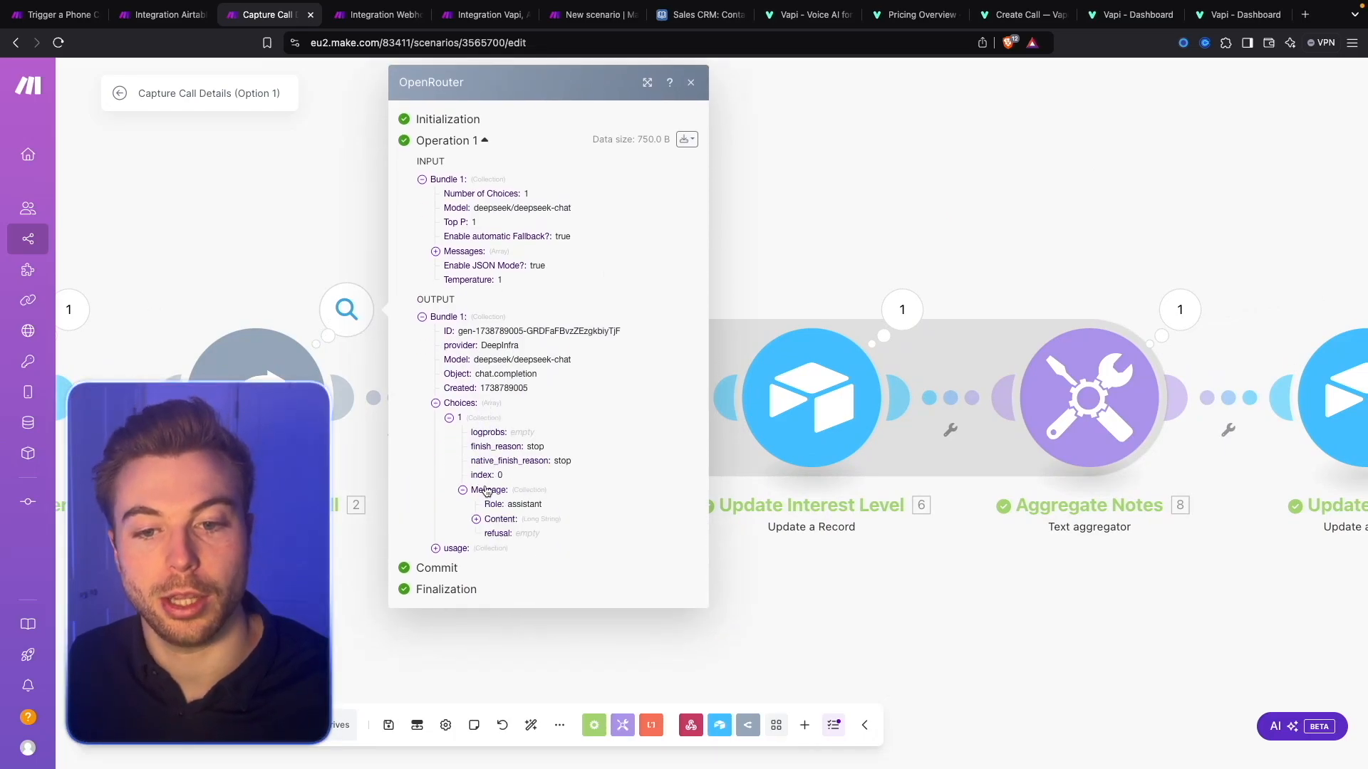
{"action": "left_click", "coordinate": [505, 520]}
{"action": "scroll", "coordinate": [504, 487], "scroll_direction": "down", "scroll_amount": 1}
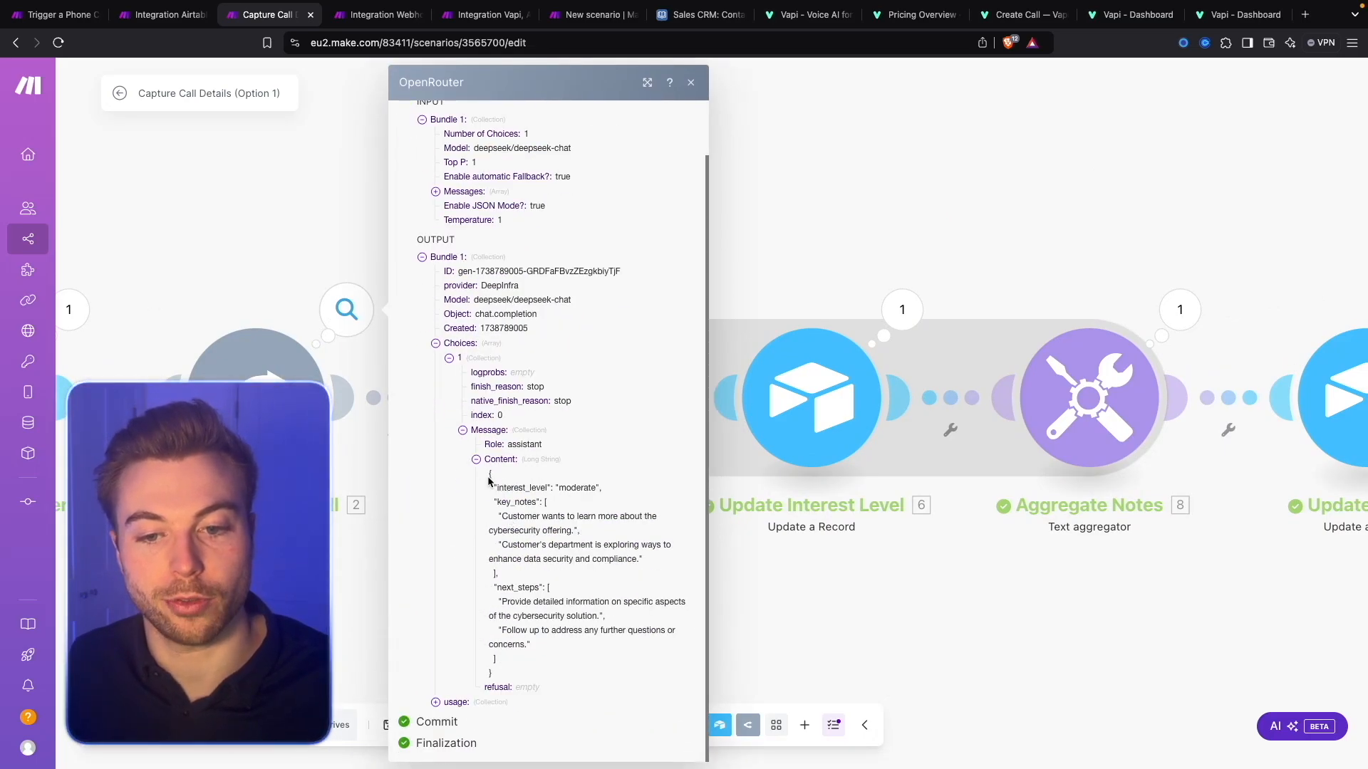
{"action": "left_click_drag", "start_coordinate": [486, 477], "coordinate": [505, 677]}
{"action": "left_click", "coordinate": [767, 250]}
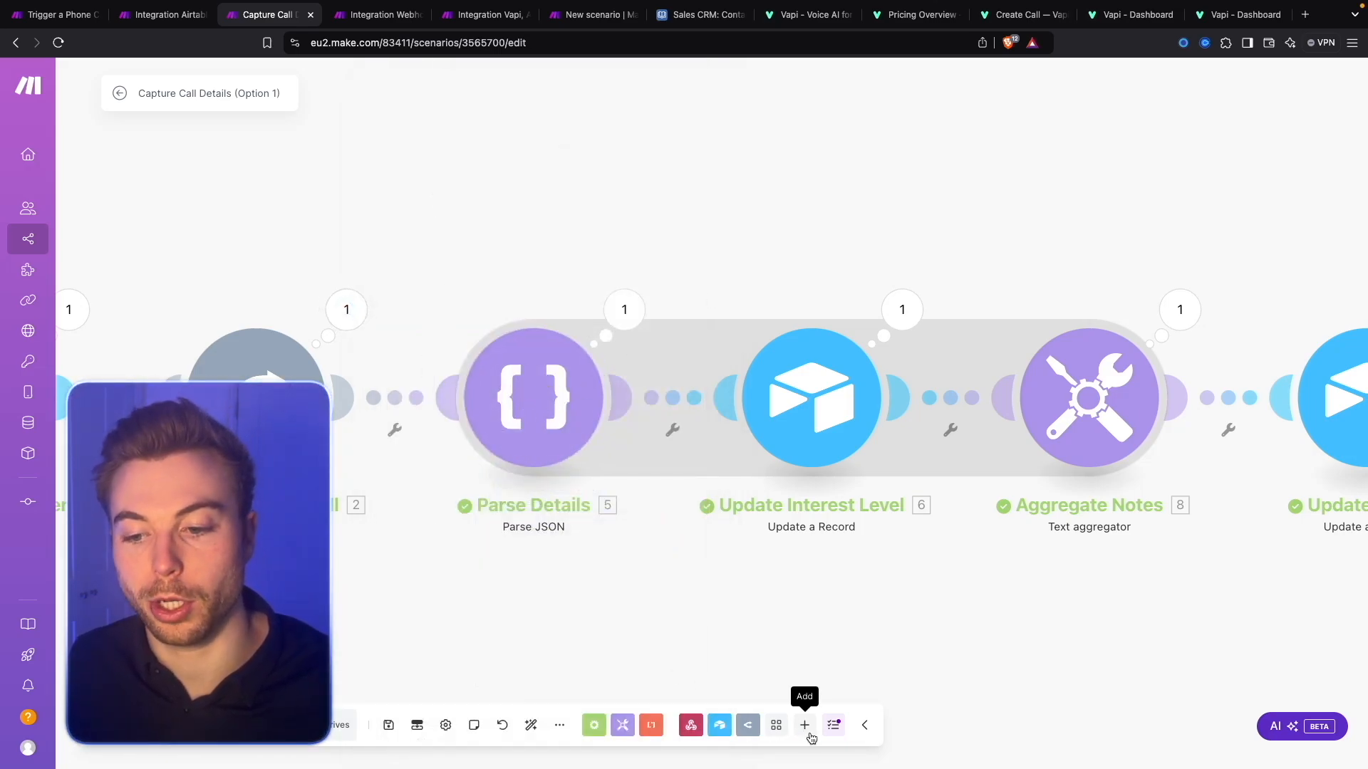
Search the available apps for JSON and view its built-in modules without adding any.
{"action": "left_click", "coordinate": [805, 726]}
{"action": "type", "text": "json"}
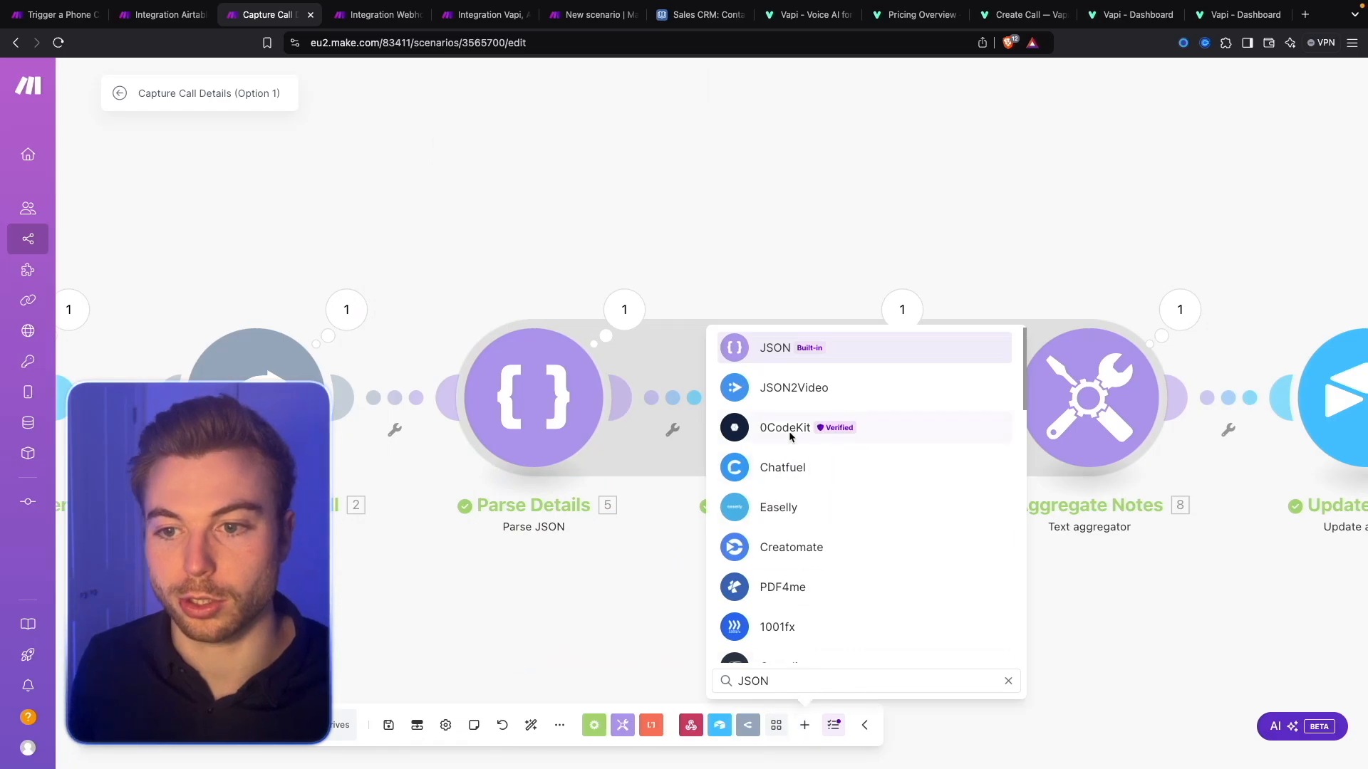
{"action": "left_click", "coordinate": [822, 348]}
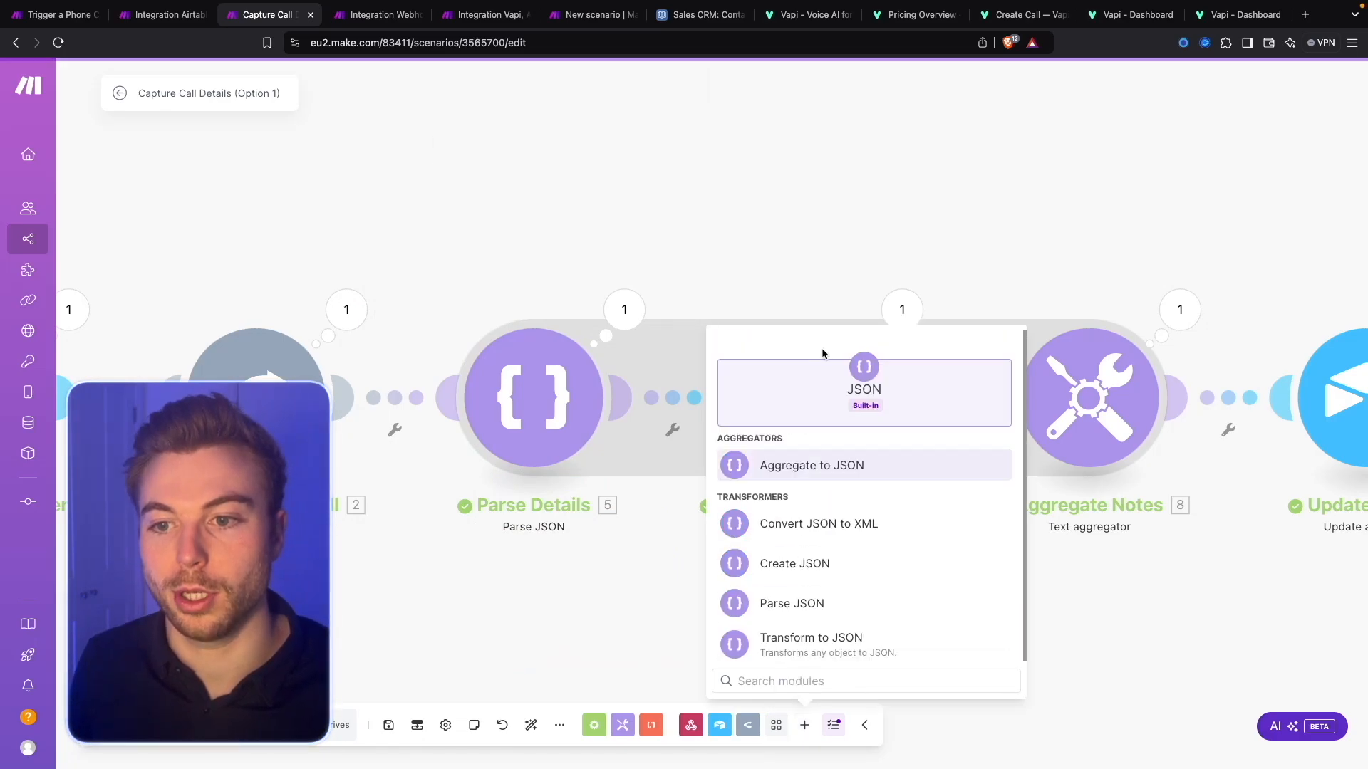
{"action": "left_click", "coordinate": [695, 396]}
Examine the data structure and JSON string mapping in the Parse Details module's settings.
{"action": "left_click", "coordinate": [548, 380]}
{"action": "triple_click", "coordinate": [760, 458]}
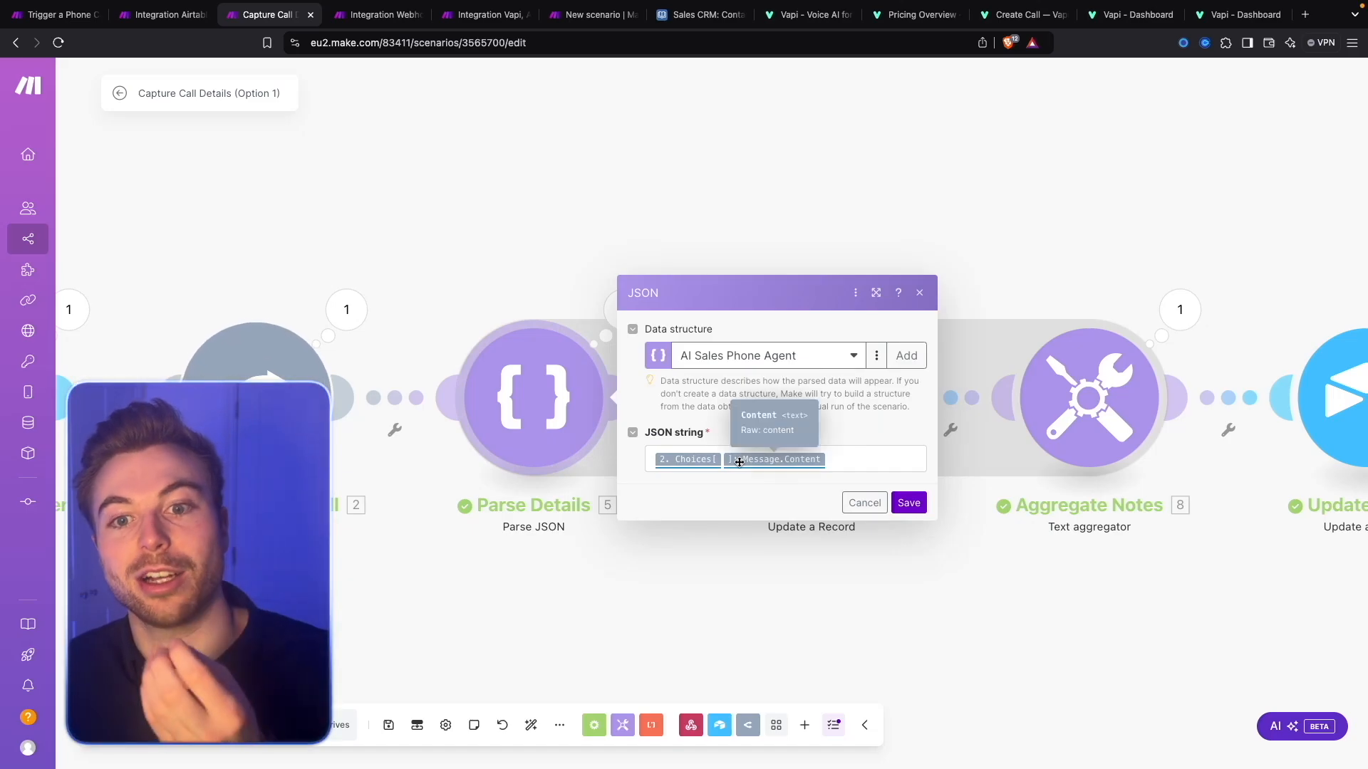
{"action": "left_click", "coordinate": [538, 305]}
Inspect the Parse Details module's input JSON string and its parsed output bundle.
{"action": "right_click", "coordinate": [562, 393]}
{"action": "left_click", "coordinate": [625, 309]}
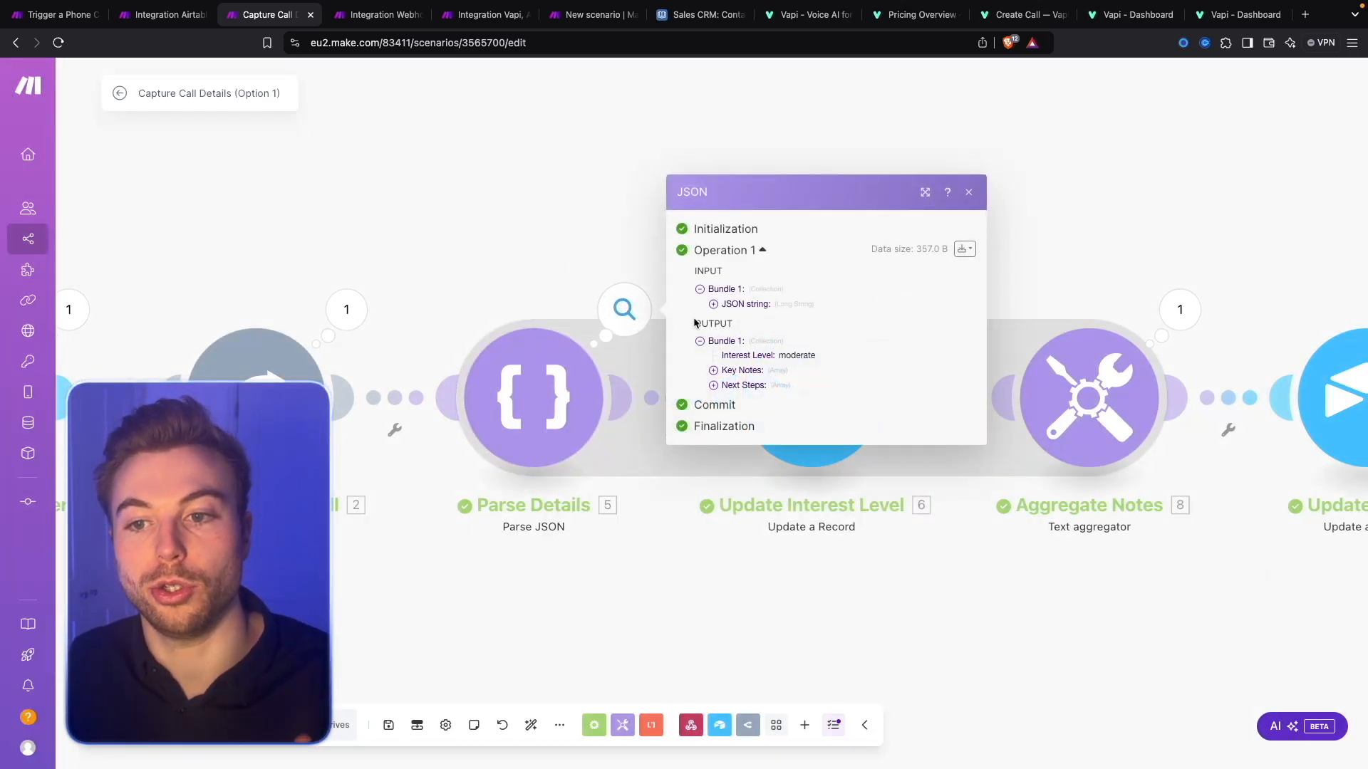
{"action": "left_click", "coordinate": [770, 305]}
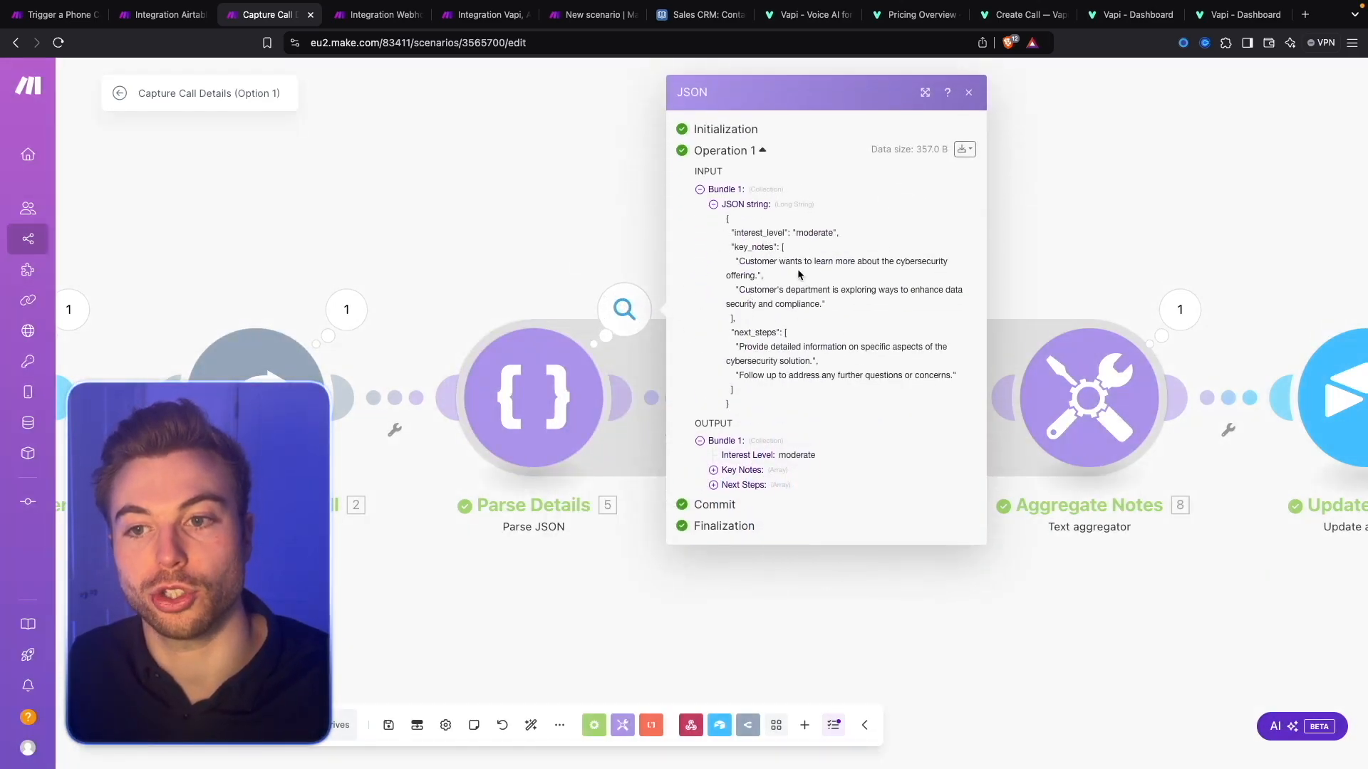
{"action": "left_click", "coordinate": [745, 206]}
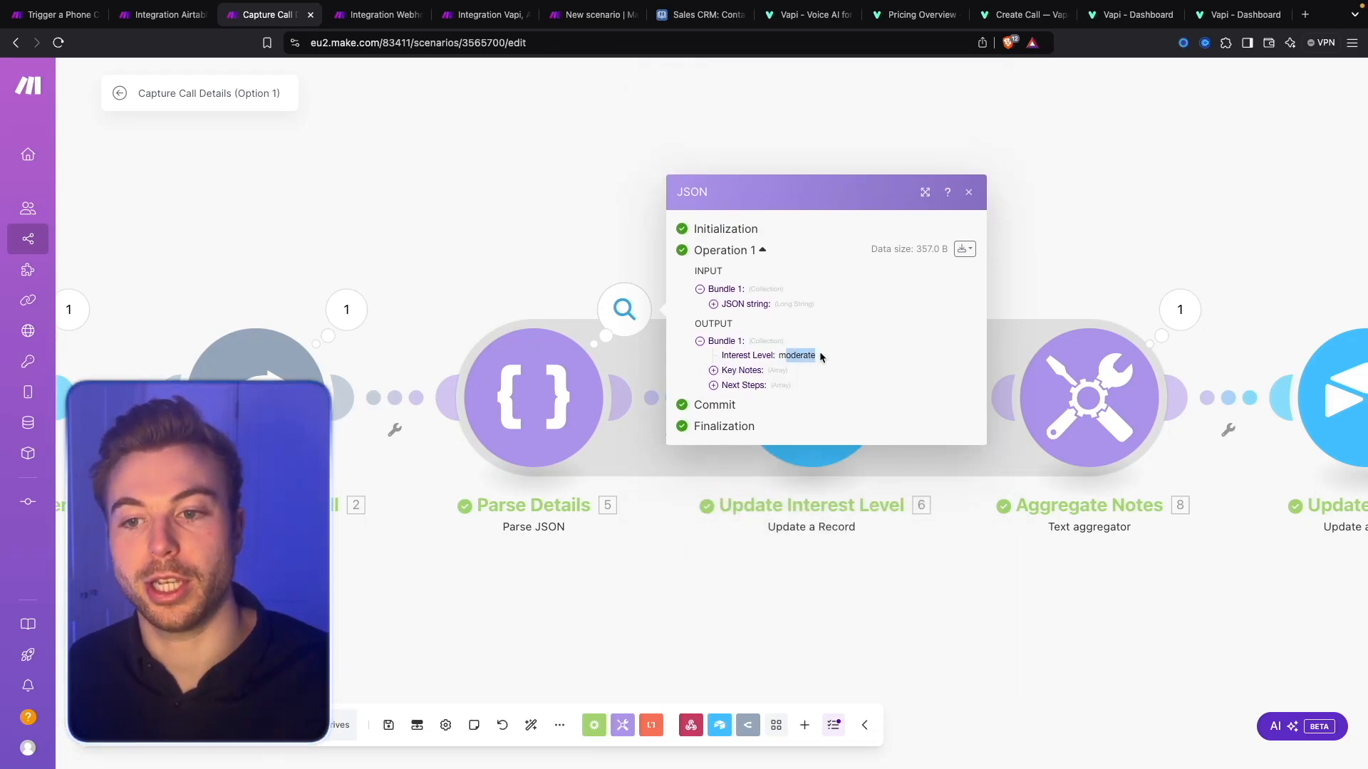
Expand the Key Notes and Next Steps arrays in the Parse Details output bundle and read their contents.
{"action": "left_click", "coordinate": [753, 371]}
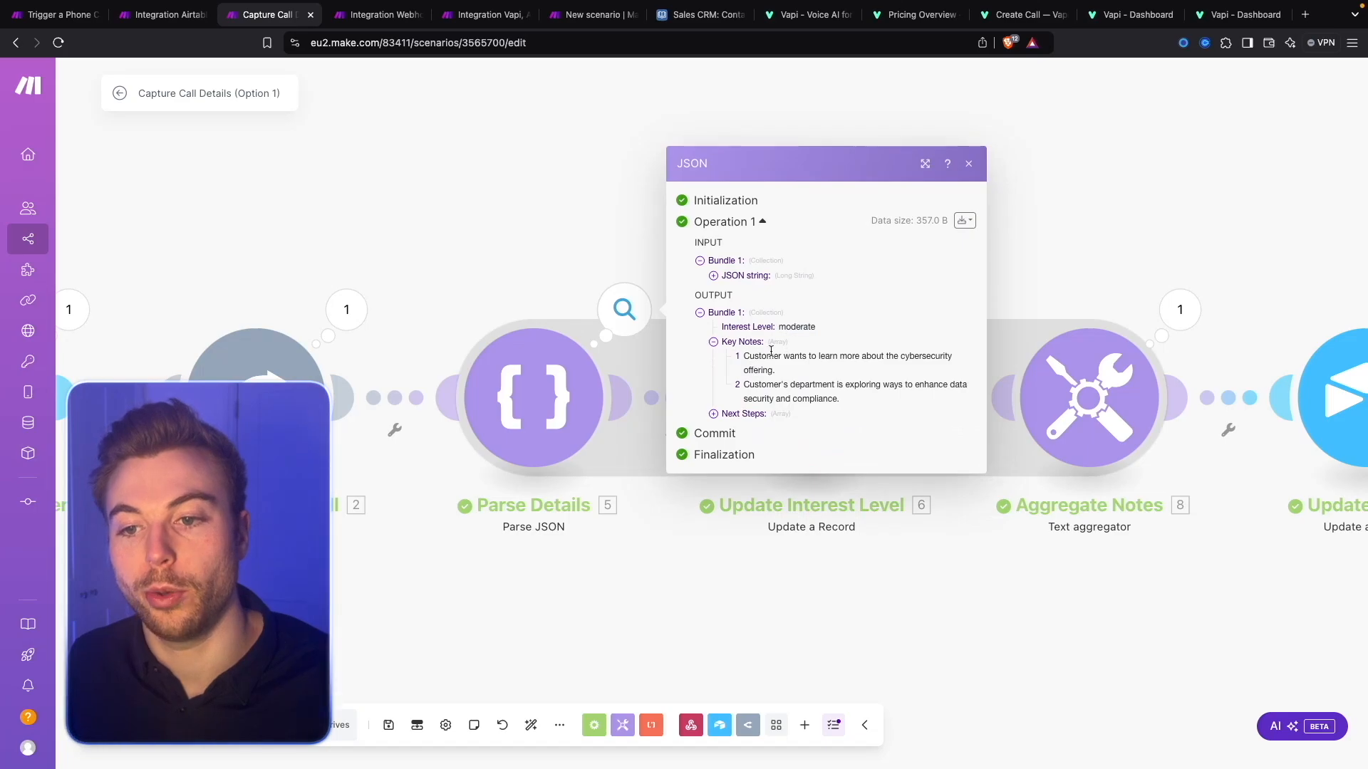
{"action": "left_click", "coordinate": [737, 419]}
{"action": "left_click", "coordinate": [463, 148]}
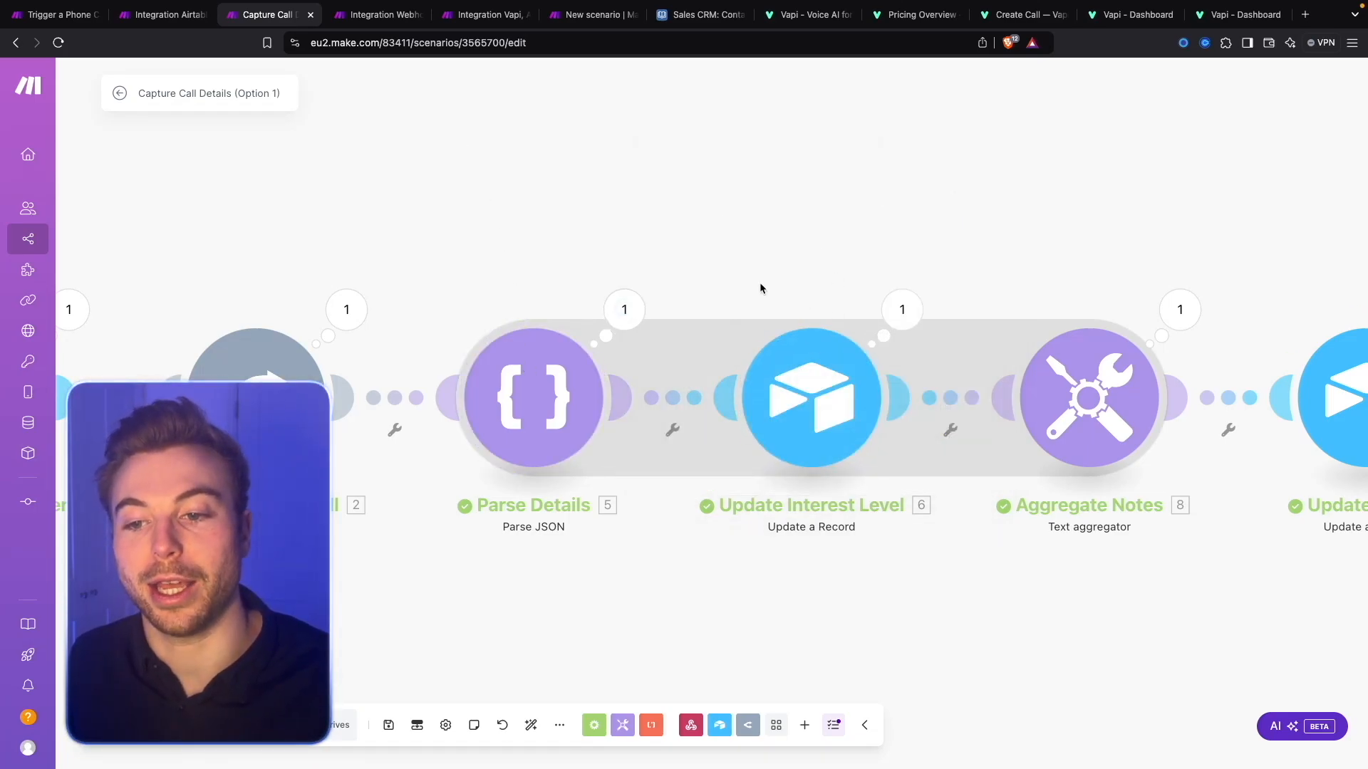
Review the Update Interest Level module's settings, including the table, the Record ID mapping and the Interest Level field mapping.
{"action": "left_click", "coordinate": [809, 365]}
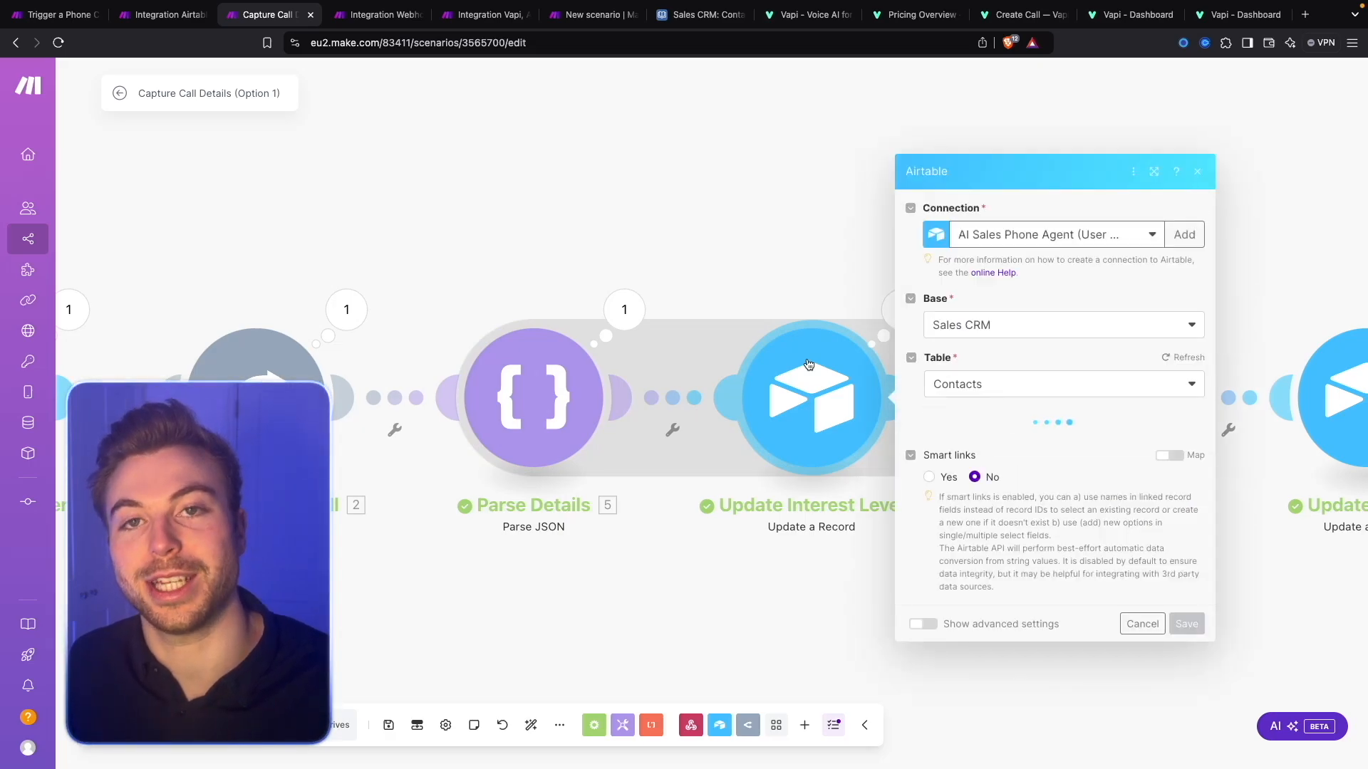
{"action": "scroll", "coordinate": [505, 247], "scroll_direction": "down", "scroll_amount": 5}
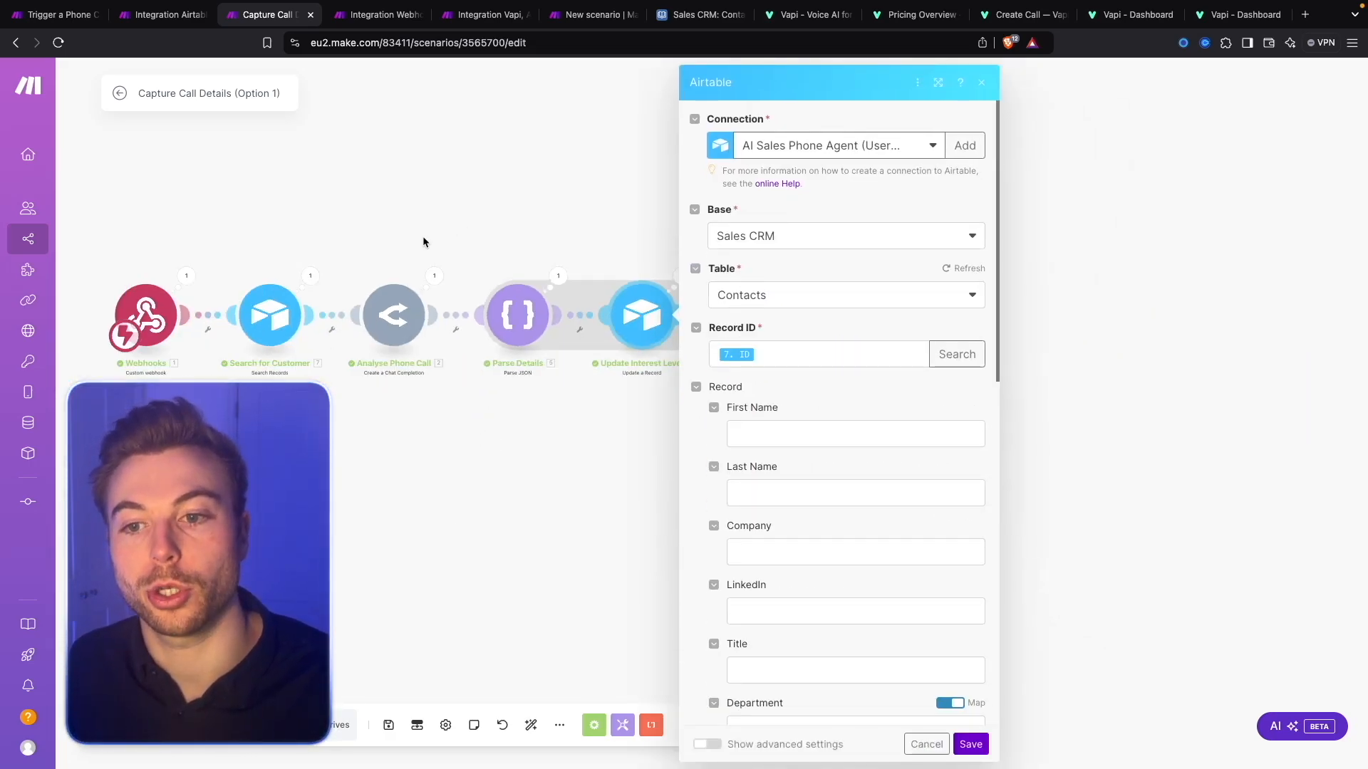
{"action": "left_click", "coordinate": [812, 354]}
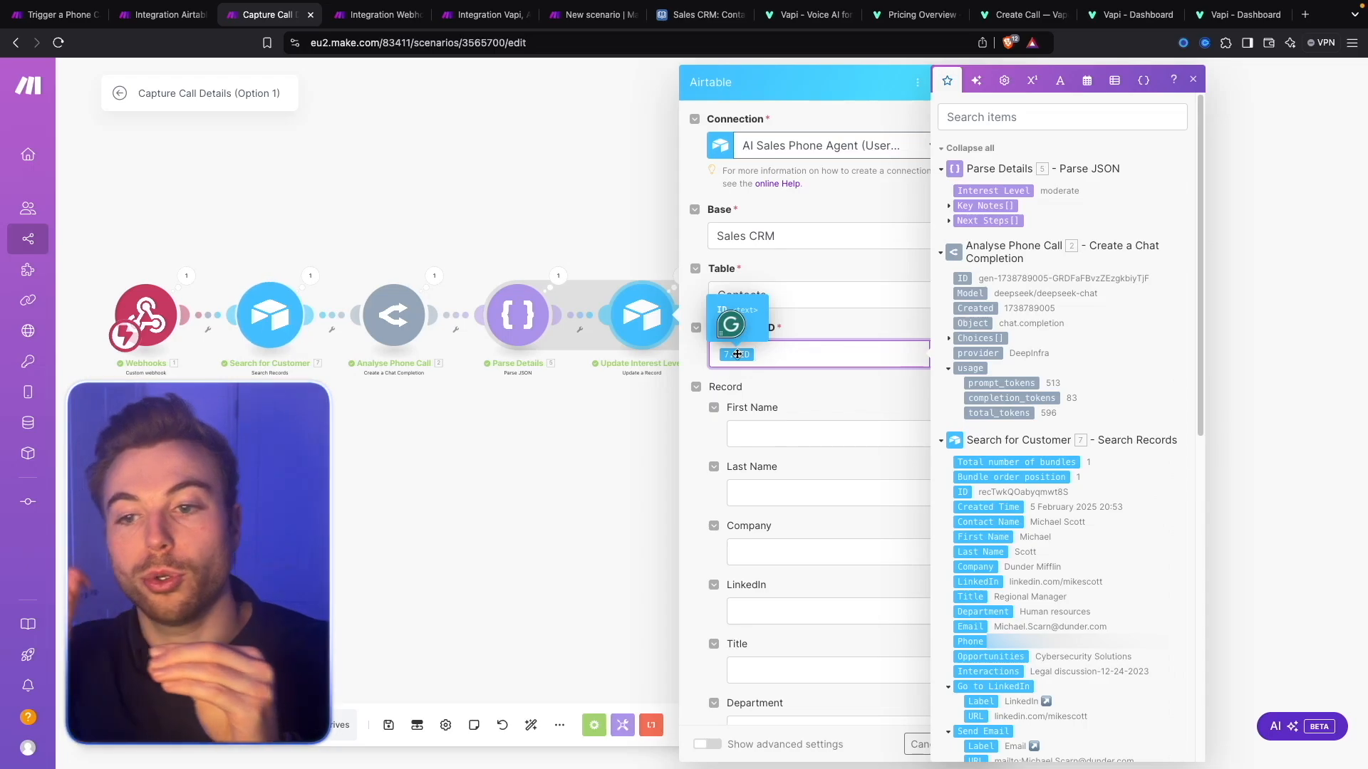
{"action": "left_click", "coordinate": [819, 298]}
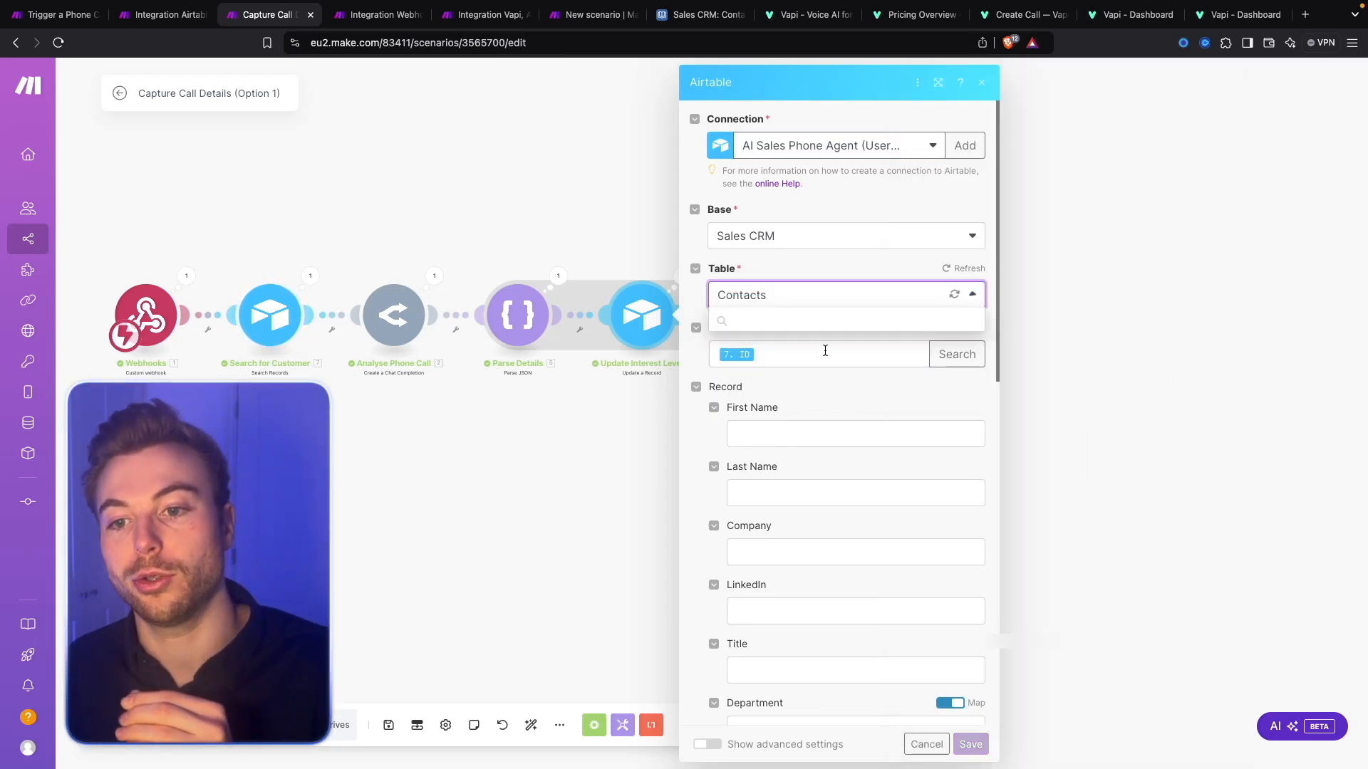
{"action": "left_click", "coordinate": [825, 352]}
{"action": "scroll", "coordinate": [807, 457], "scroll_direction": "down", "scroll_amount": 10}
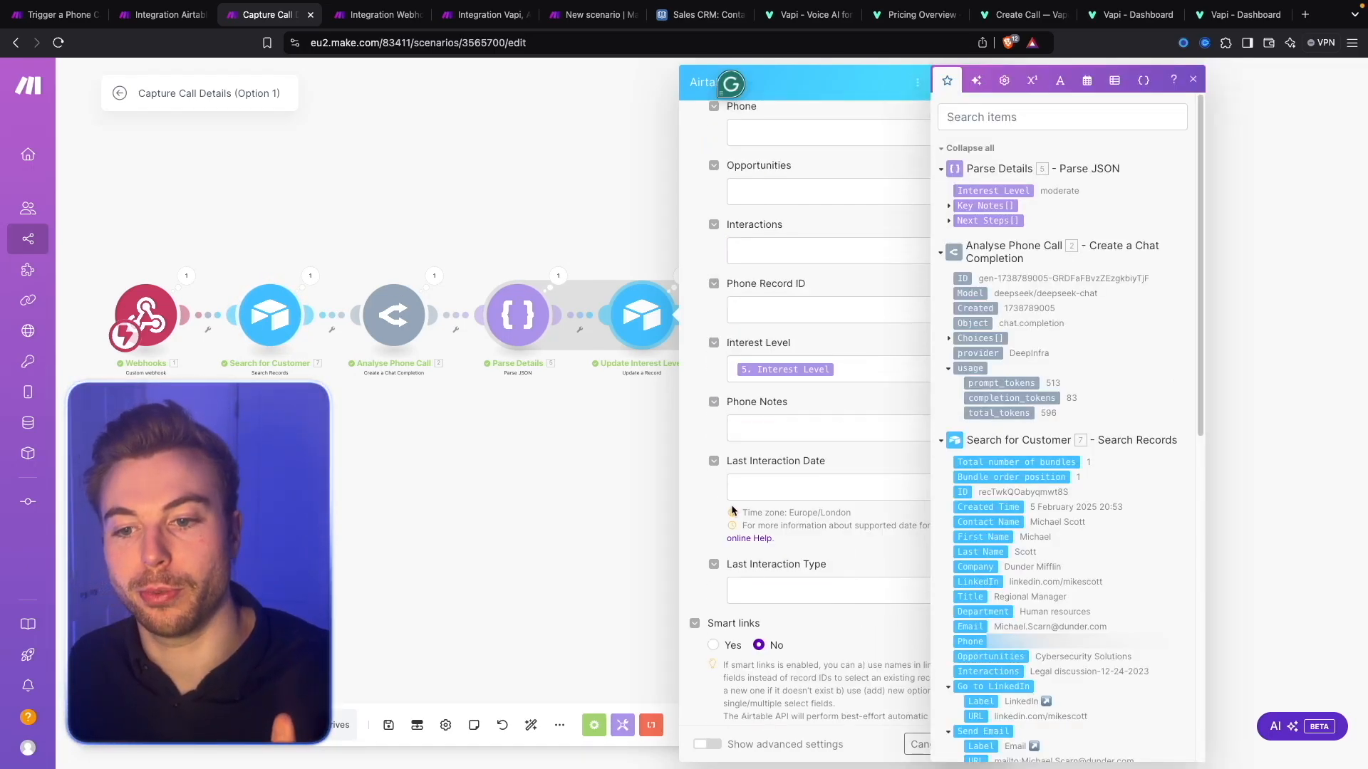
{"action": "left_click", "coordinate": [918, 706]}
{"action": "left_click", "coordinate": [971, 744]}
Search the available apps for the text aggregator and view the aggregator modules under Tools without adding any.
{"action": "scroll", "coordinate": [616, 305], "scroll_direction": "up", "scroll_amount": 3}
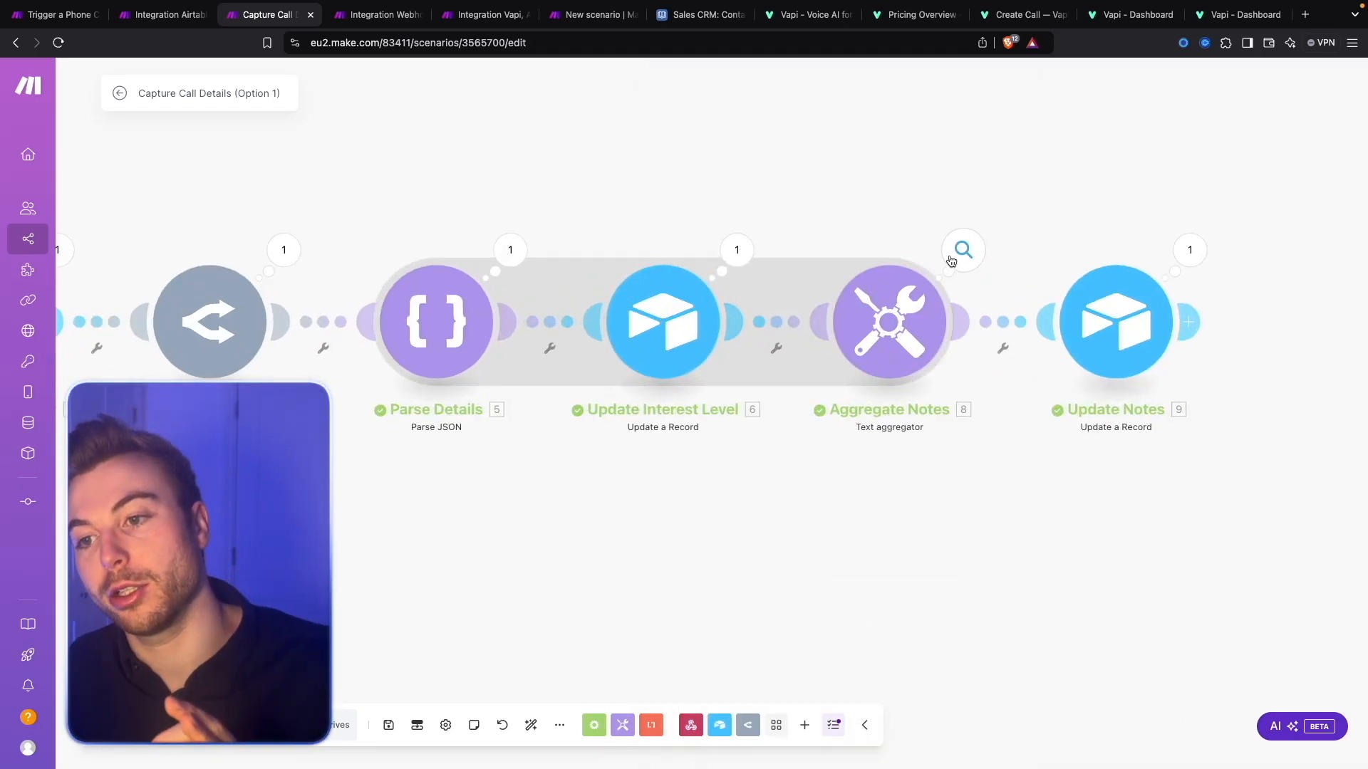
{"action": "left_click", "coordinate": [804, 725]}
{"action": "type", "text": "Tex"}
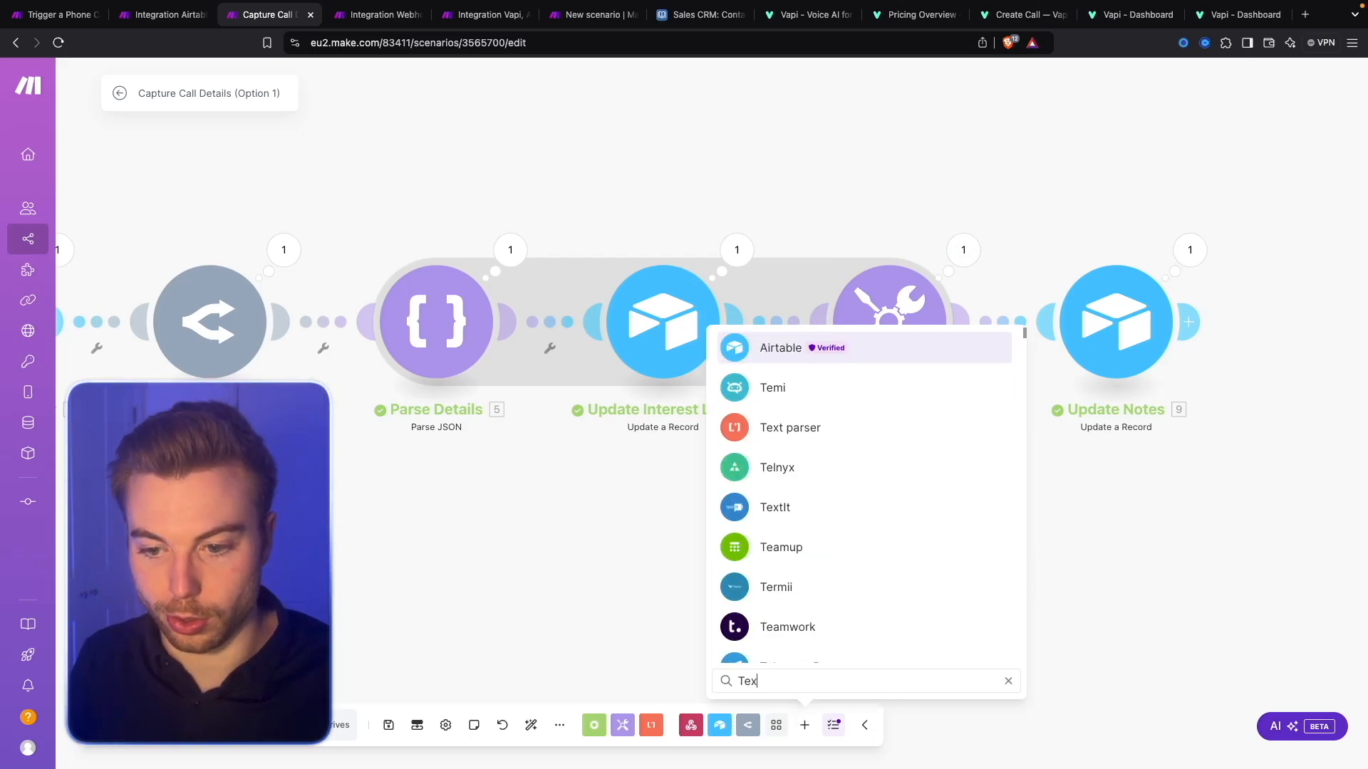
{"action": "type", "text": "t Aggre"}
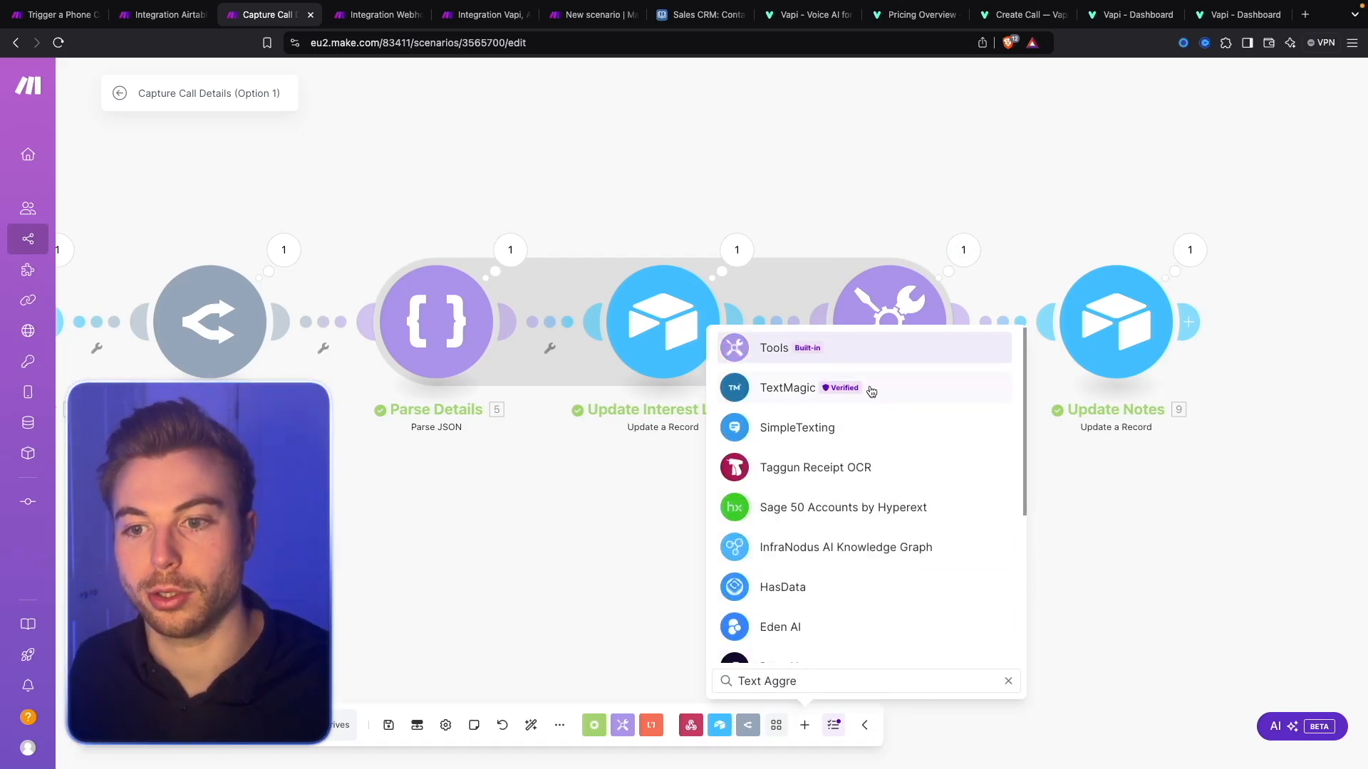
{"action": "left_click", "coordinate": [867, 351]}
{"action": "scroll", "coordinate": [702, 605], "scroll_direction": "down", "scroll_amount": 5}
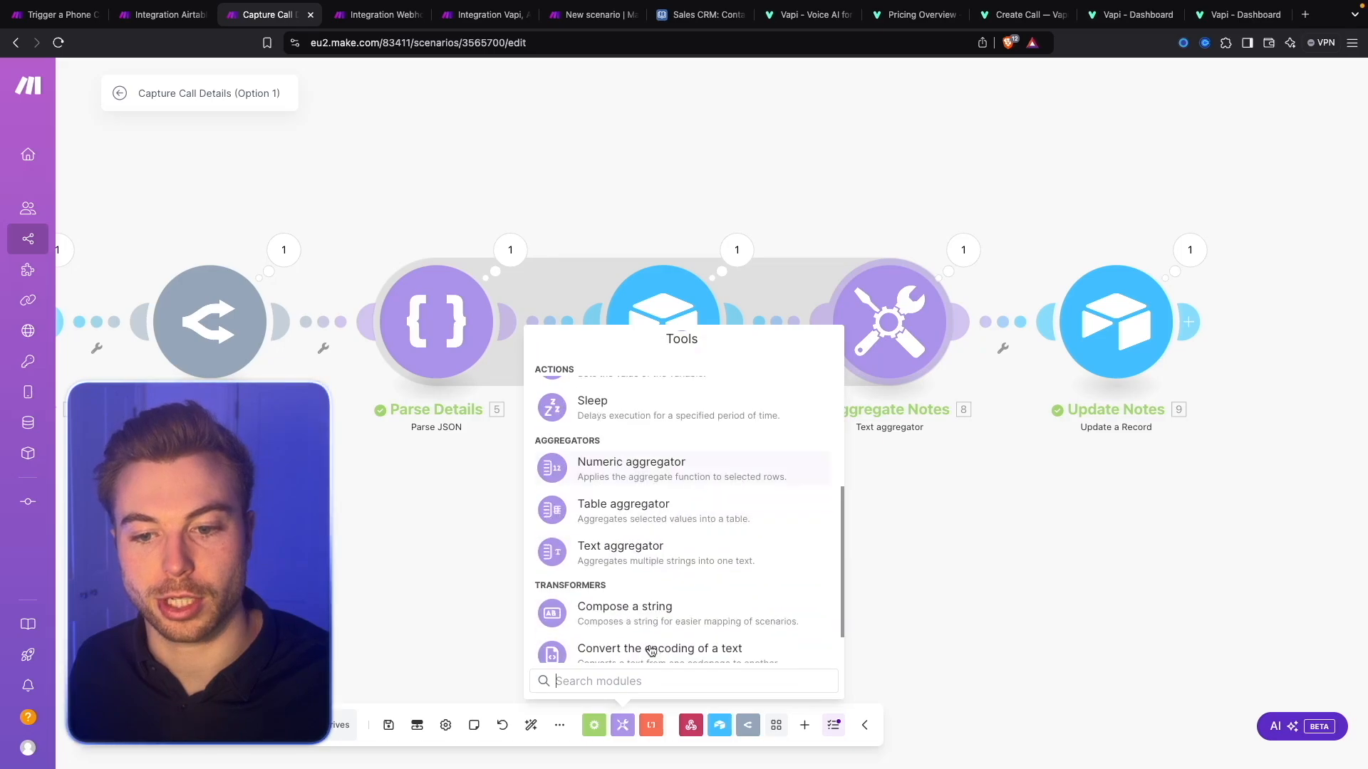
{"action": "left_click", "coordinate": [1037, 483]}
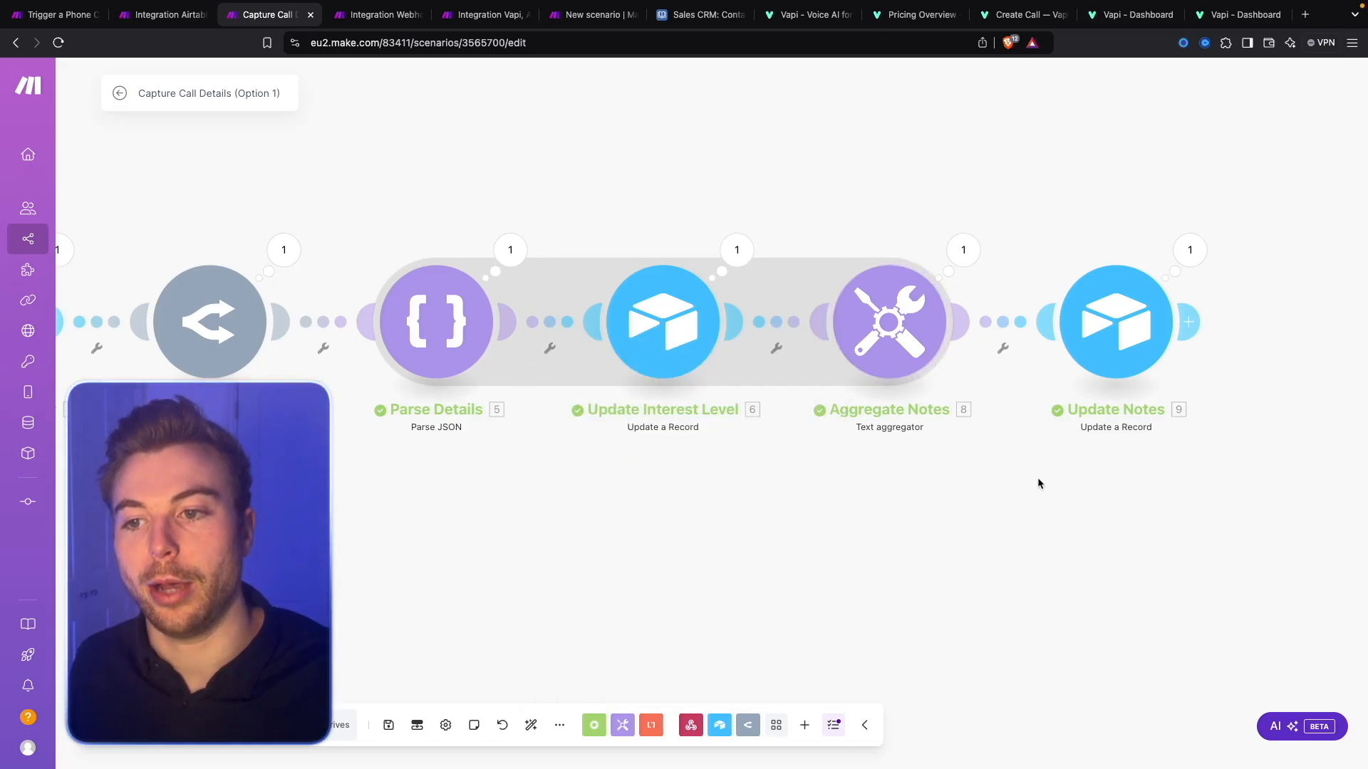
Examine the source module and the Key Notes and Next Steps text mapping in the Aggregate Notes module.
{"action": "left_click", "coordinate": [883, 332]}
{"action": "left_click", "coordinate": [1068, 396]}
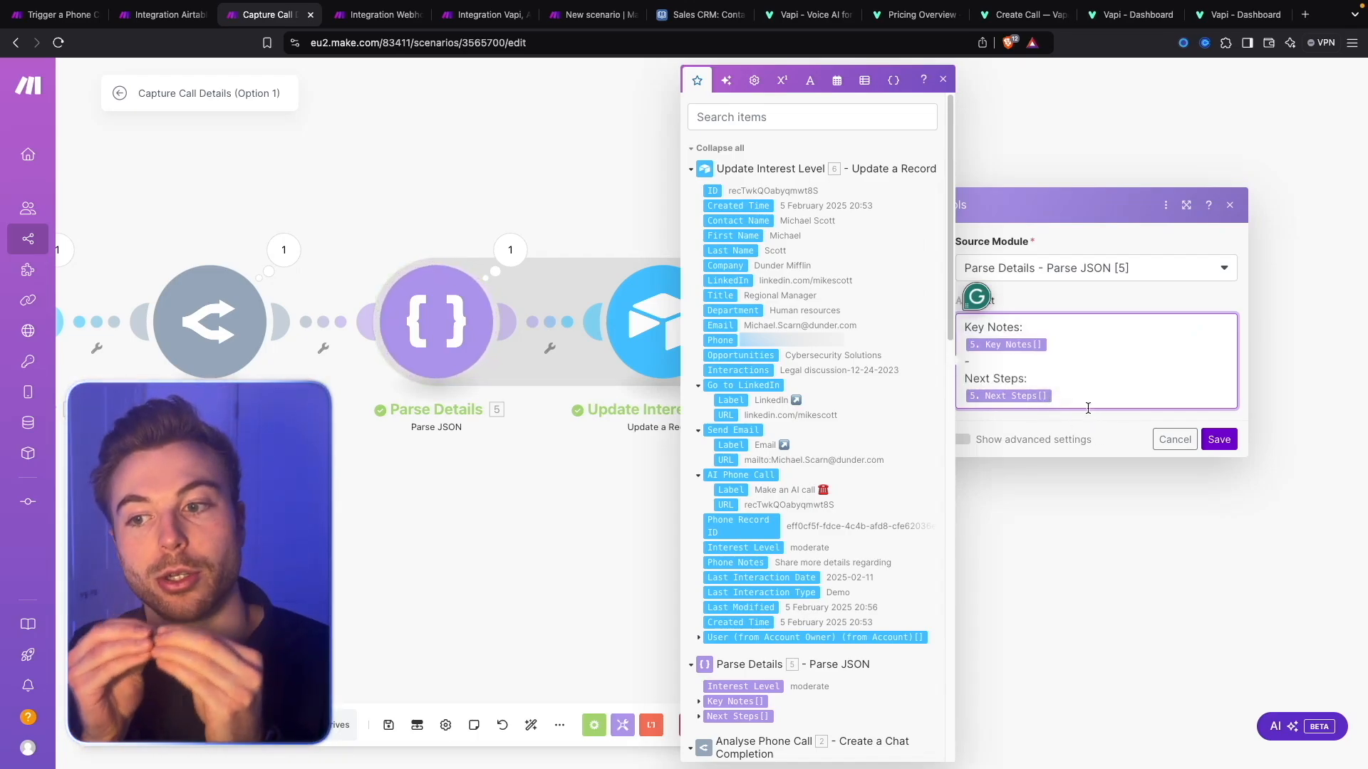
{"action": "left_click", "coordinate": [1165, 435]}
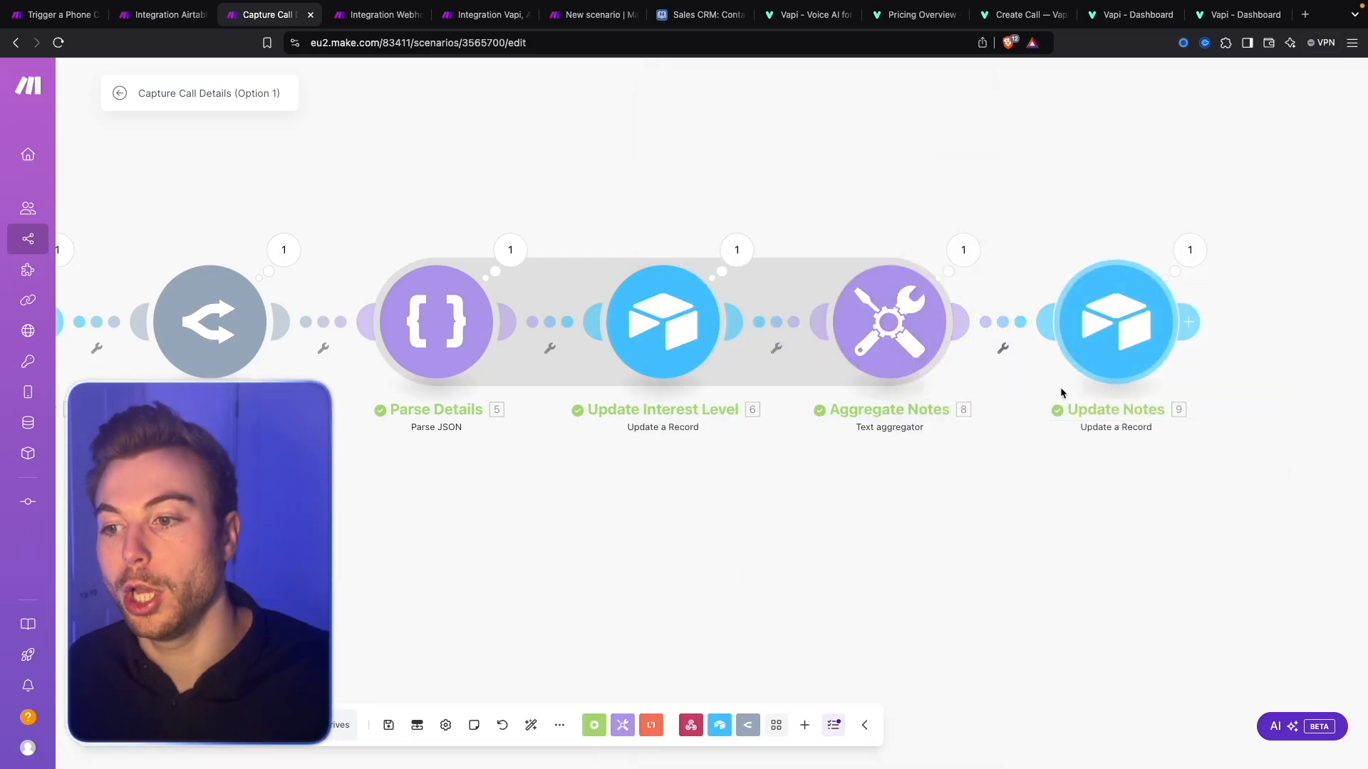
Review the Update Notes module's record fields and find where the aggregated text is mapped.
{"action": "left_click", "coordinate": [1136, 318]}
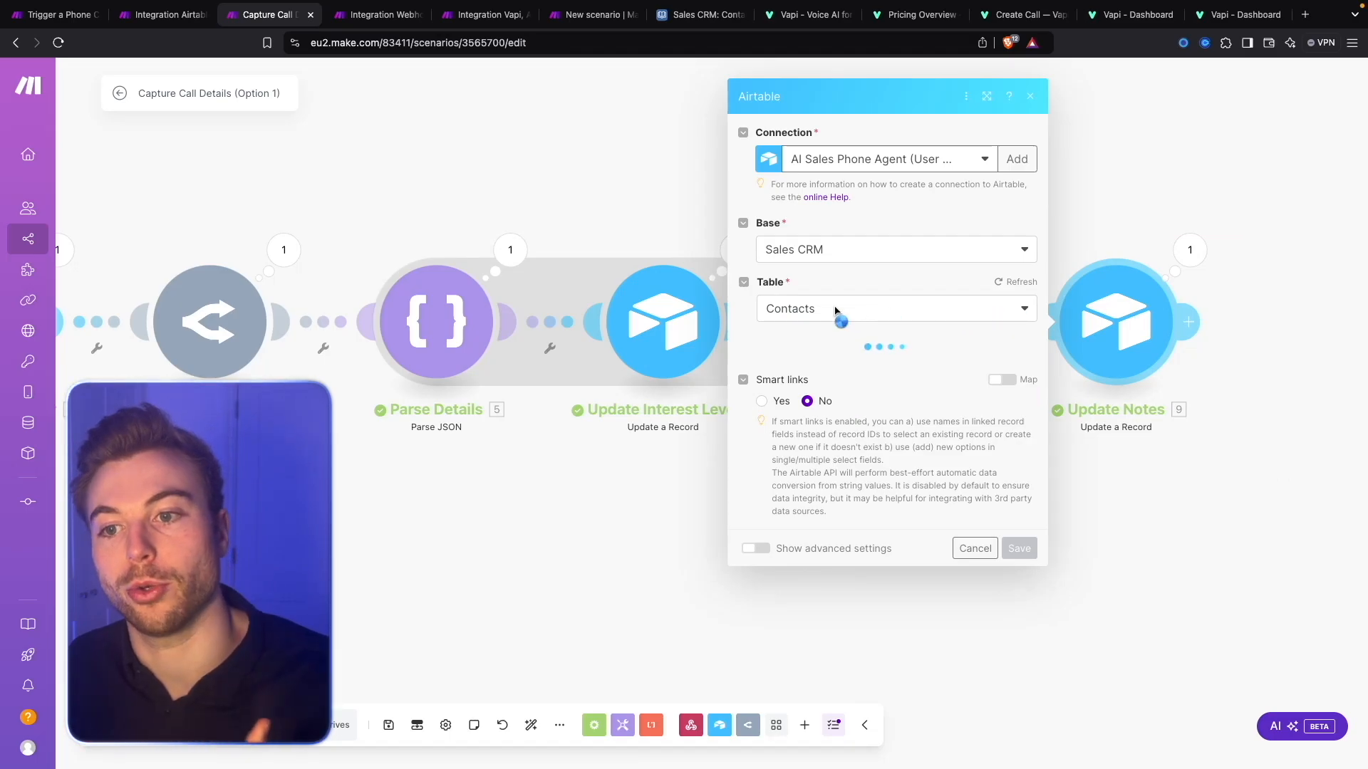
{"action": "scroll", "coordinate": [859, 346], "scroll_direction": "down", "scroll_amount": 15}
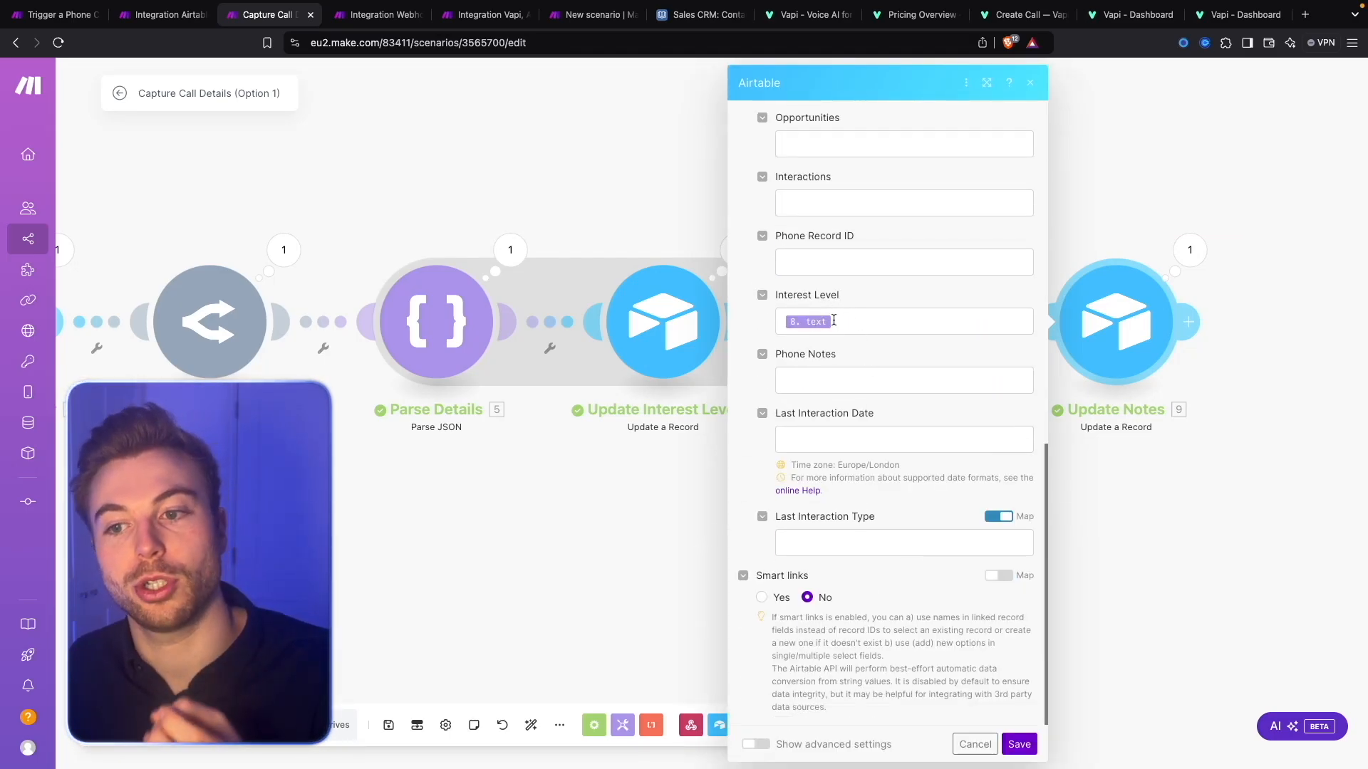
{"action": "left_click_drag", "start_coordinate": [1037, 250], "coordinate": [800, 178]}
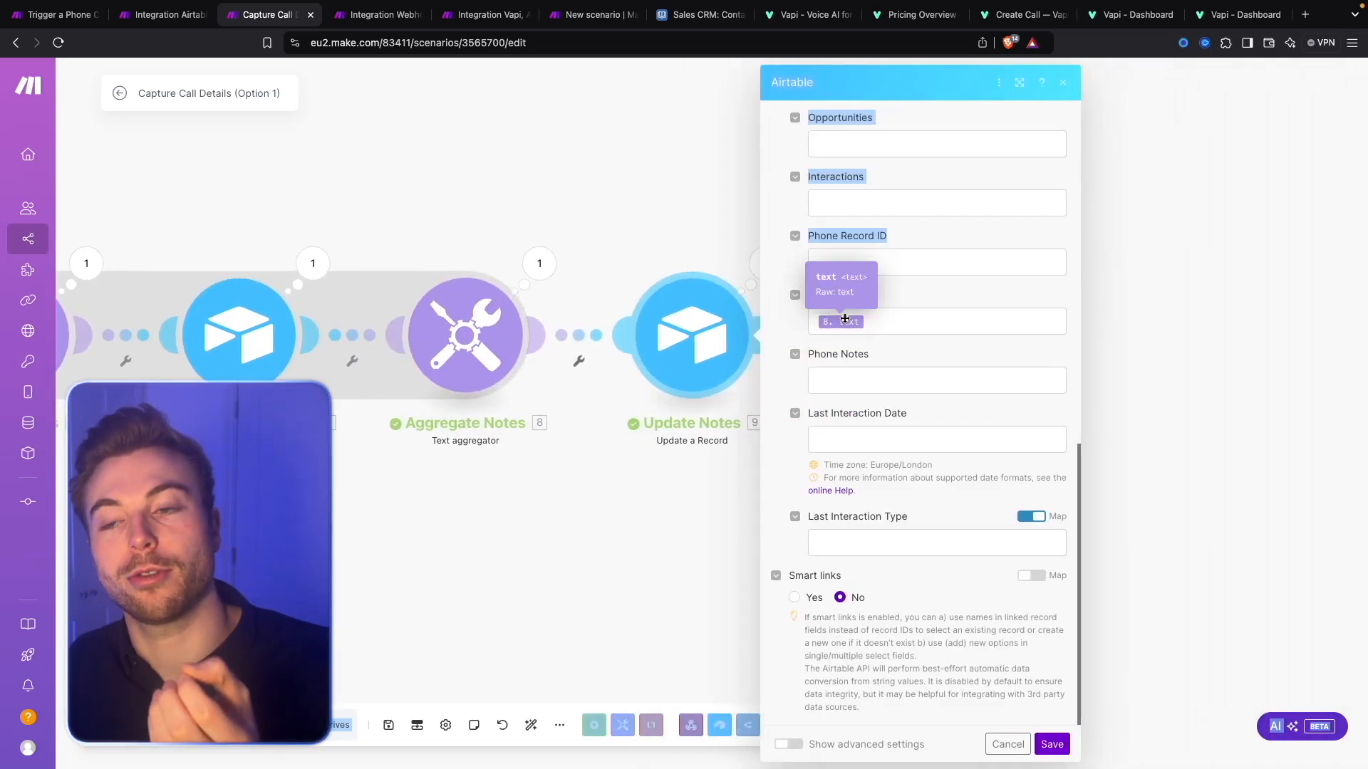
{"action": "left_click", "coordinate": [1052, 745]}
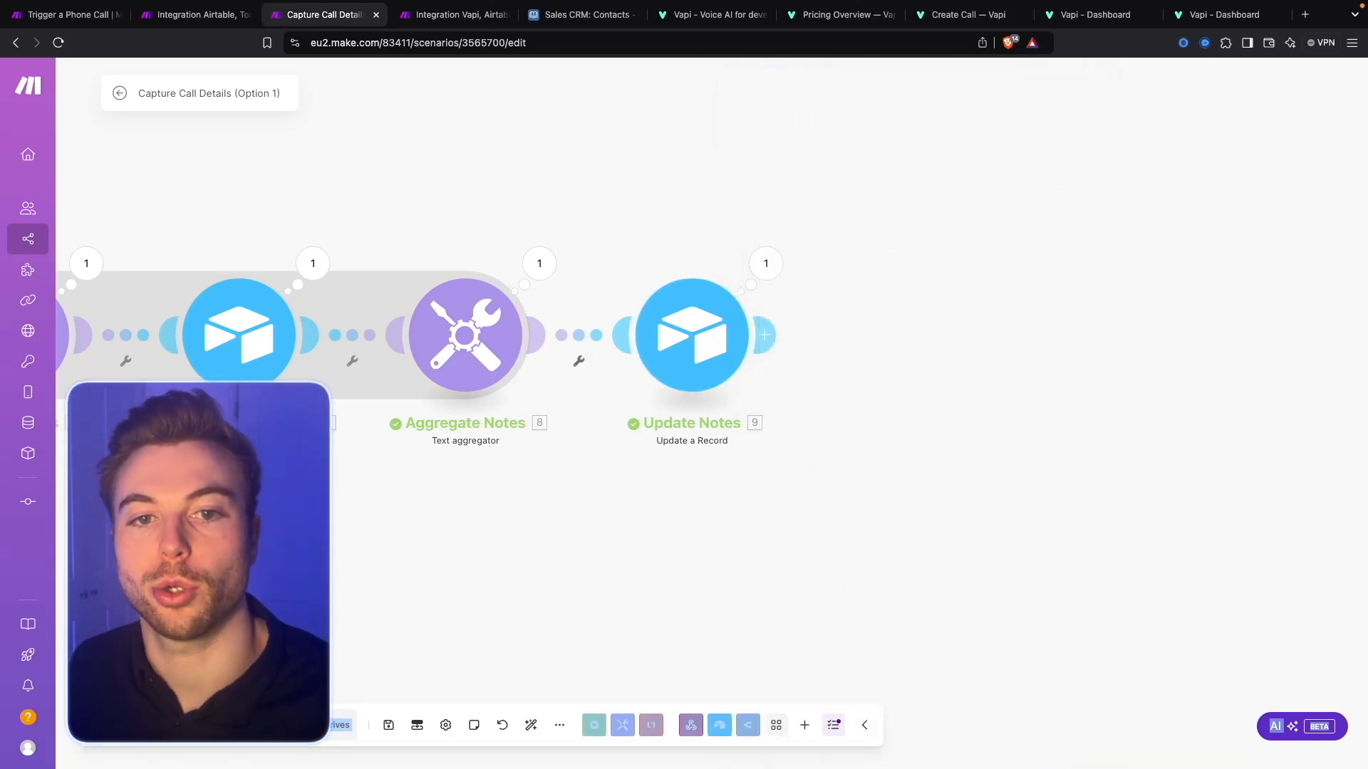
Look over the complete Option 1 module chain from the Webhooks trigger through Update Notes.
{"action": "scroll", "coordinate": [528, 128], "scroll_direction": "left", "scroll_amount": 5}
{"action": "scroll", "coordinate": [654, 160], "scroll_direction": "down", "scroll_amount": 5}
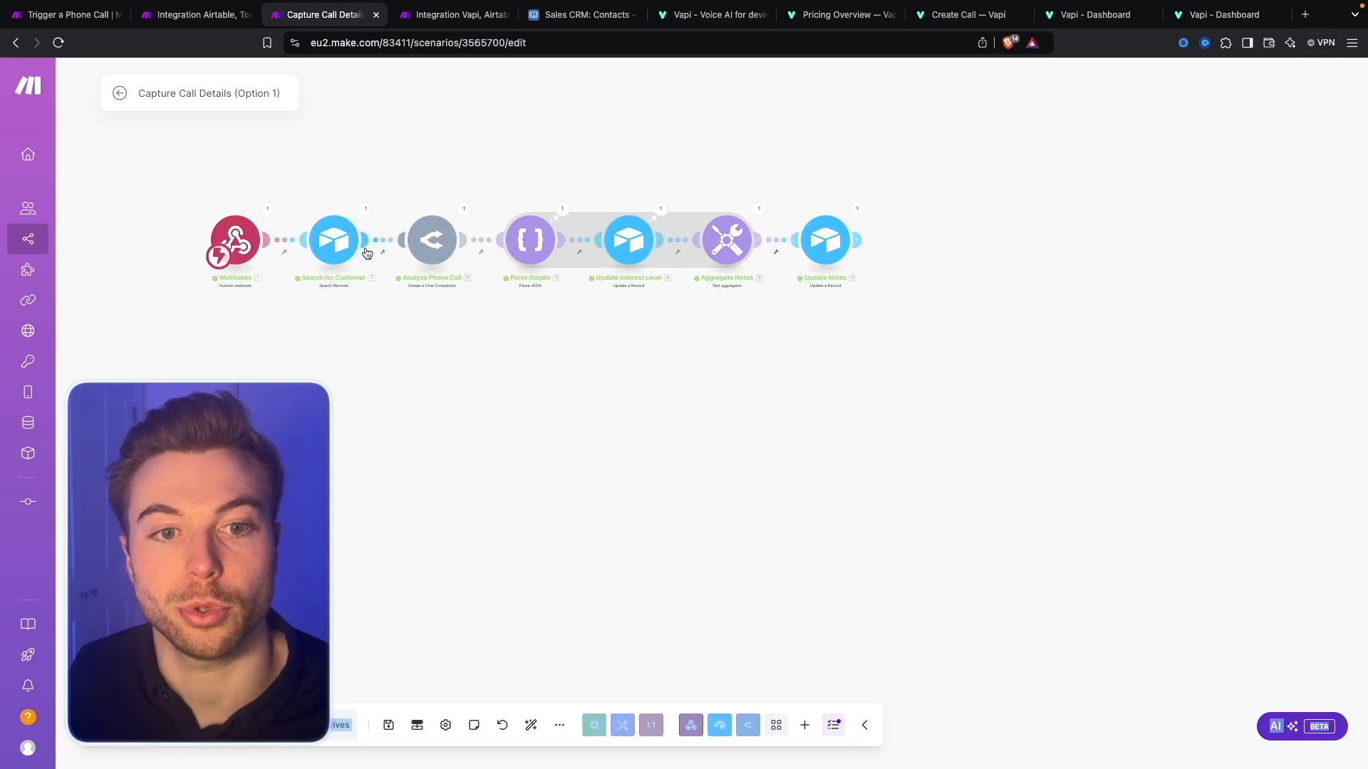
{"action": "scroll", "coordinate": [367, 253], "scroll_direction": "up", "scroll_amount": 5}
{"action": "scroll", "coordinate": [555, 148], "scroll_direction": "left", "scroll_amount": 3}
{"action": "left_click_drag", "start_coordinate": [554, 148], "coordinate": [561, 149]}
{"action": "left_click", "coordinate": [249, 234]}
{"action": "left_click_drag", "start_coordinate": [377, 250], "coordinate": [563, 250]}
{"action": "left_click_drag", "start_coordinate": [438, 249], "coordinate": [347, 249]}
In the outbound call scenario, locate the server webhook URL inside the Make Call to Customer module's request content.
{"action": "left_click", "coordinate": [221, 17]}
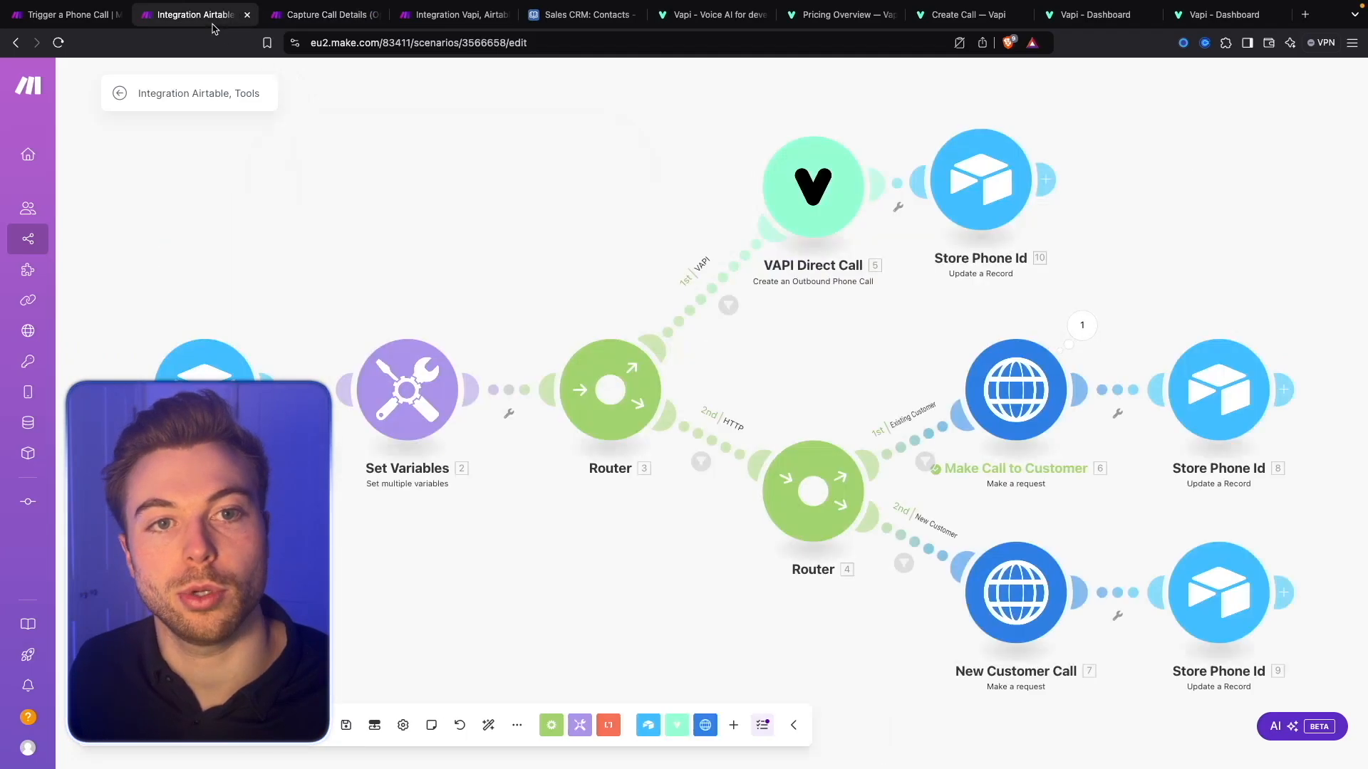
{"action": "left_click", "coordinate": [1013, 412]}
{"action": "scroll", "coordinate": [1163, 534], "scroll_direction": "down", "scroll_amount": 7}
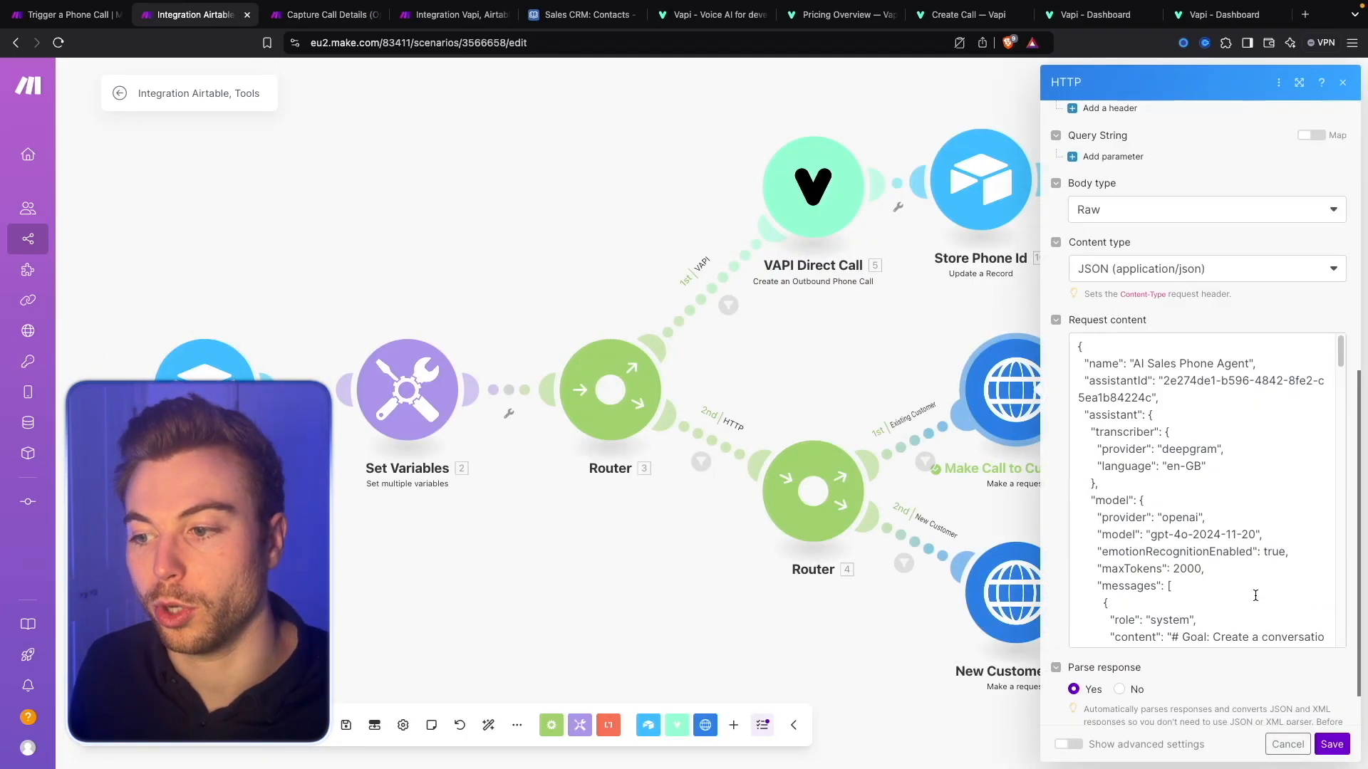
{"action": "scroll", "coordinate": [1205, 551], "scroll_direction": "down", "scroll_amount": 10}
{"action": "scroll", "coordinate": [1206, 551], "scroll_direction": "up", "scroll_amount": 4}
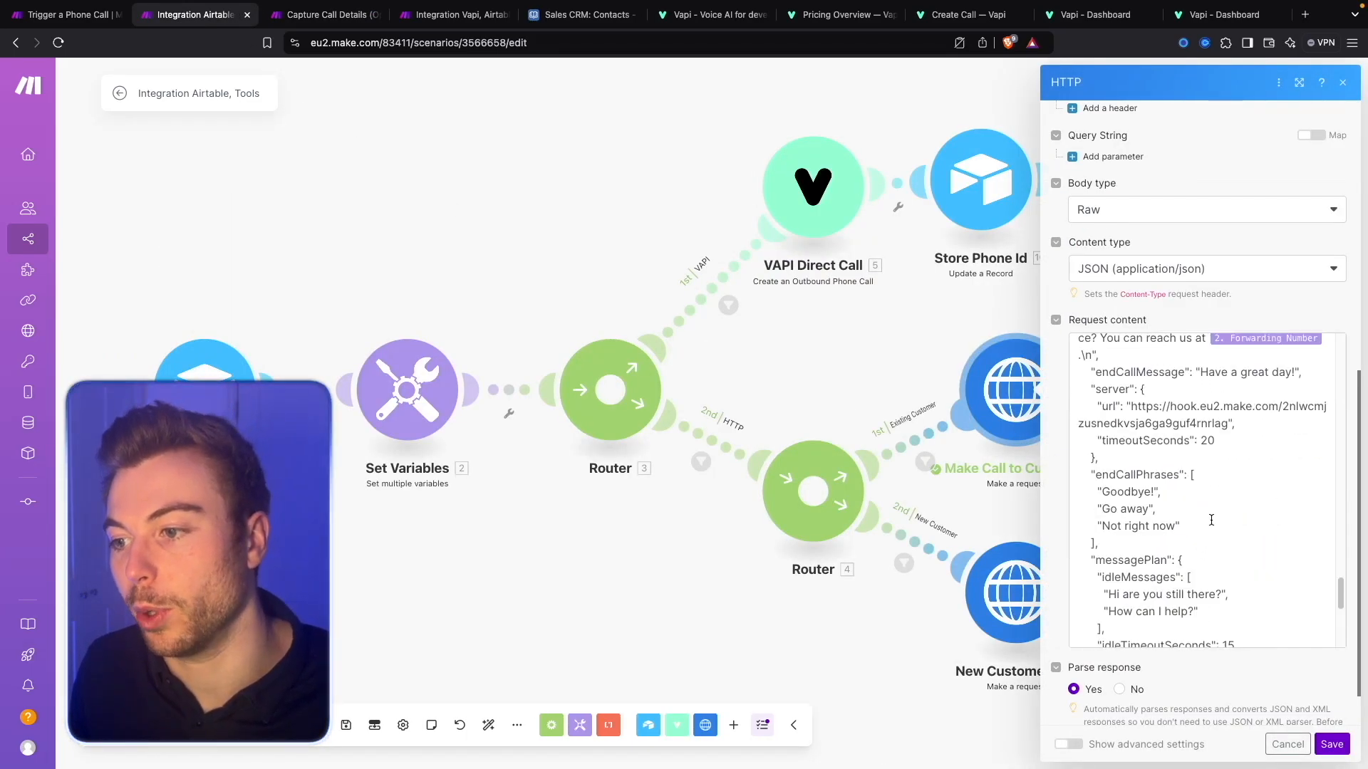
{"action": "left_click_drag", "start_coordinate": [1131, 406], "coordinate": [1233, 423]}
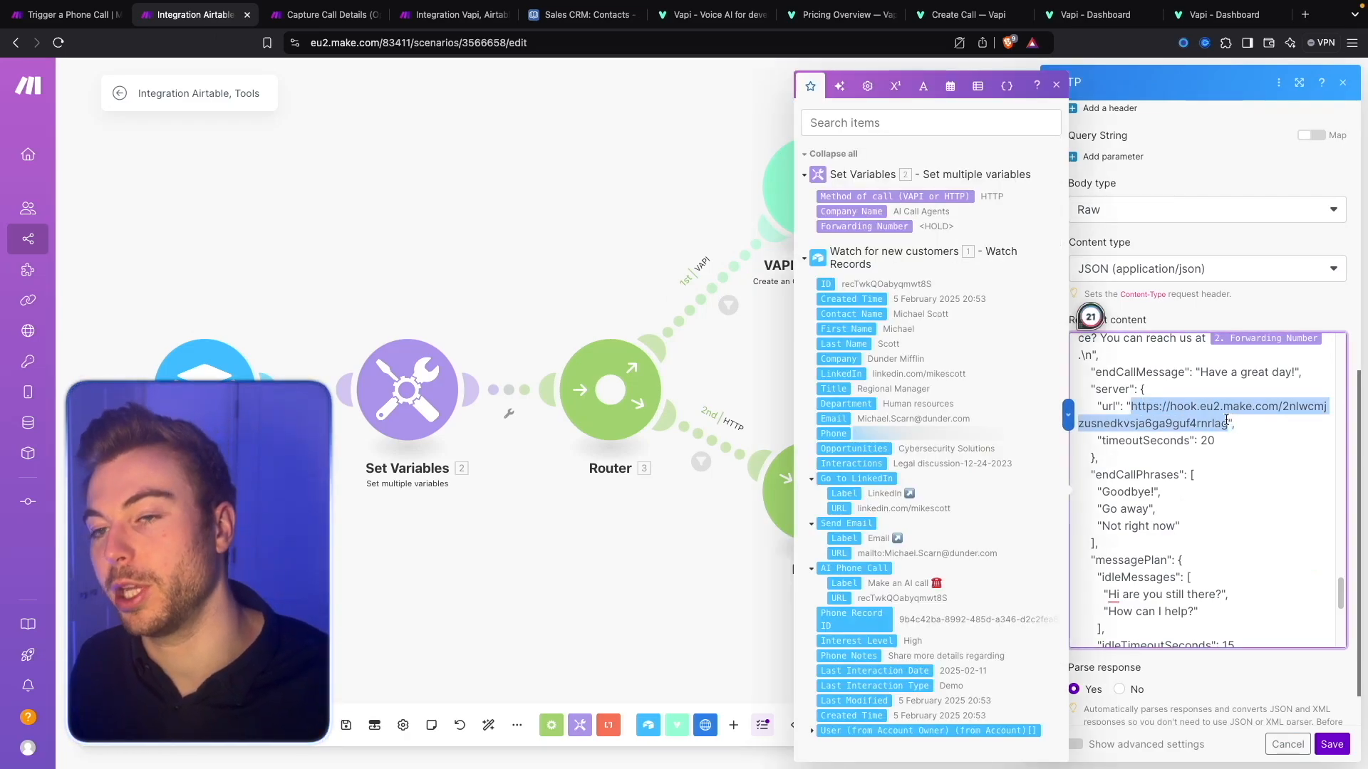
{"action": "left_click", "coordinate": [607, 242]}
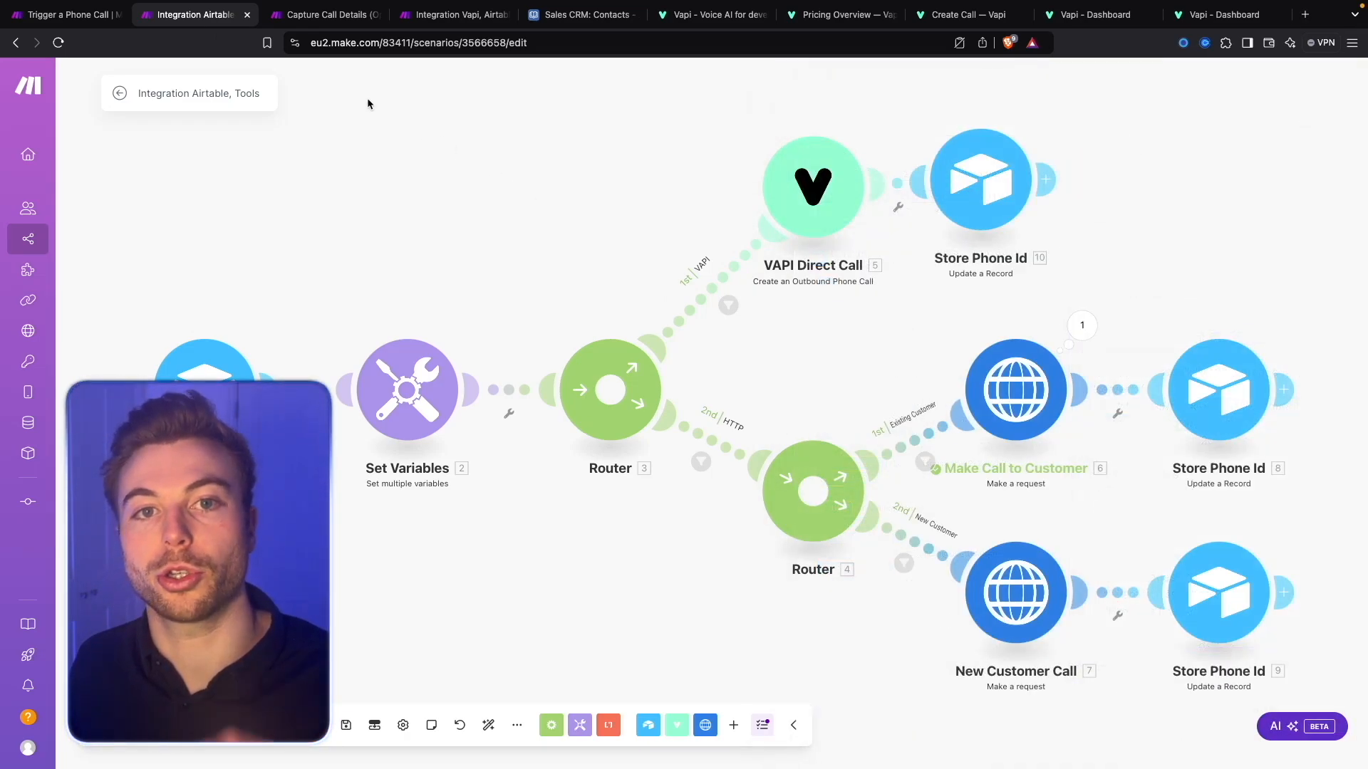
In the Capture Call Details (Option 2) scenario, inspect the Vapi trigger's output down to the function arguments of its first tool call.
{"action": "left_click", "coordinate": [449, 21]}
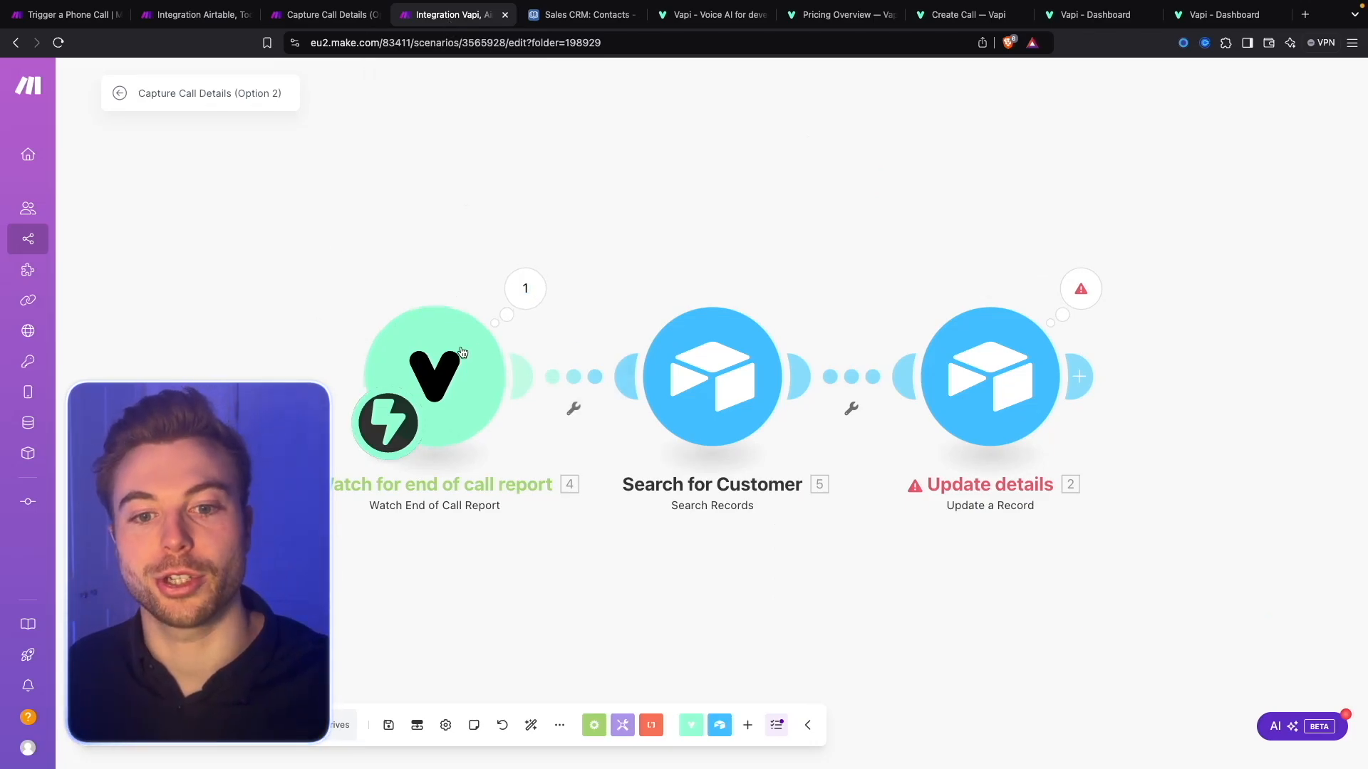
{"action": "left_click", "coordinate": [464, 383]}
{"action": "left_click", "coordinate": [525, 288]}
{"action": "left_click", "coordinate": [525, 288]}
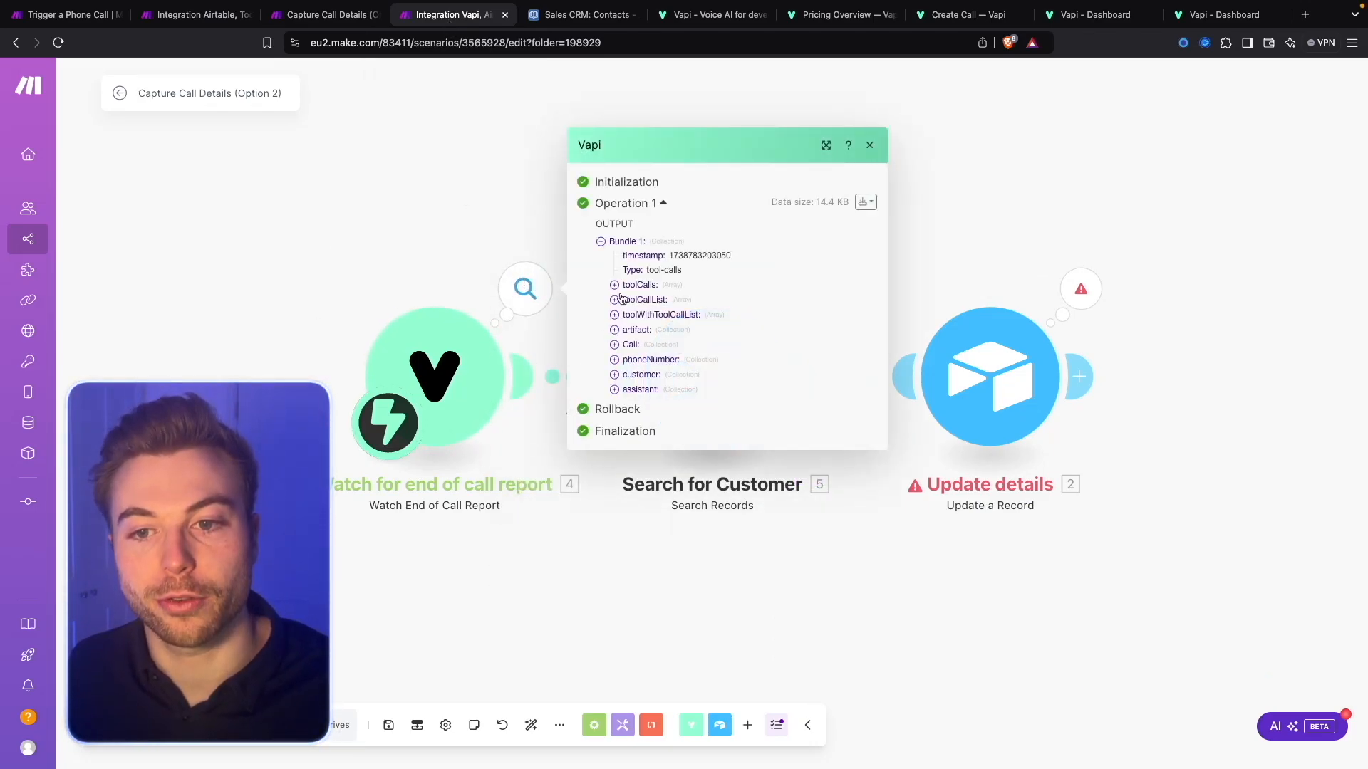
{"action": "left_click", "coordinate": [664, 285]}
{"action": "left_click", "coordinate": [663, 291]}
{"action": "left_click", "coordinate": [671, 317]}
{"action": "left_click", "coordinate": [754, 334]}
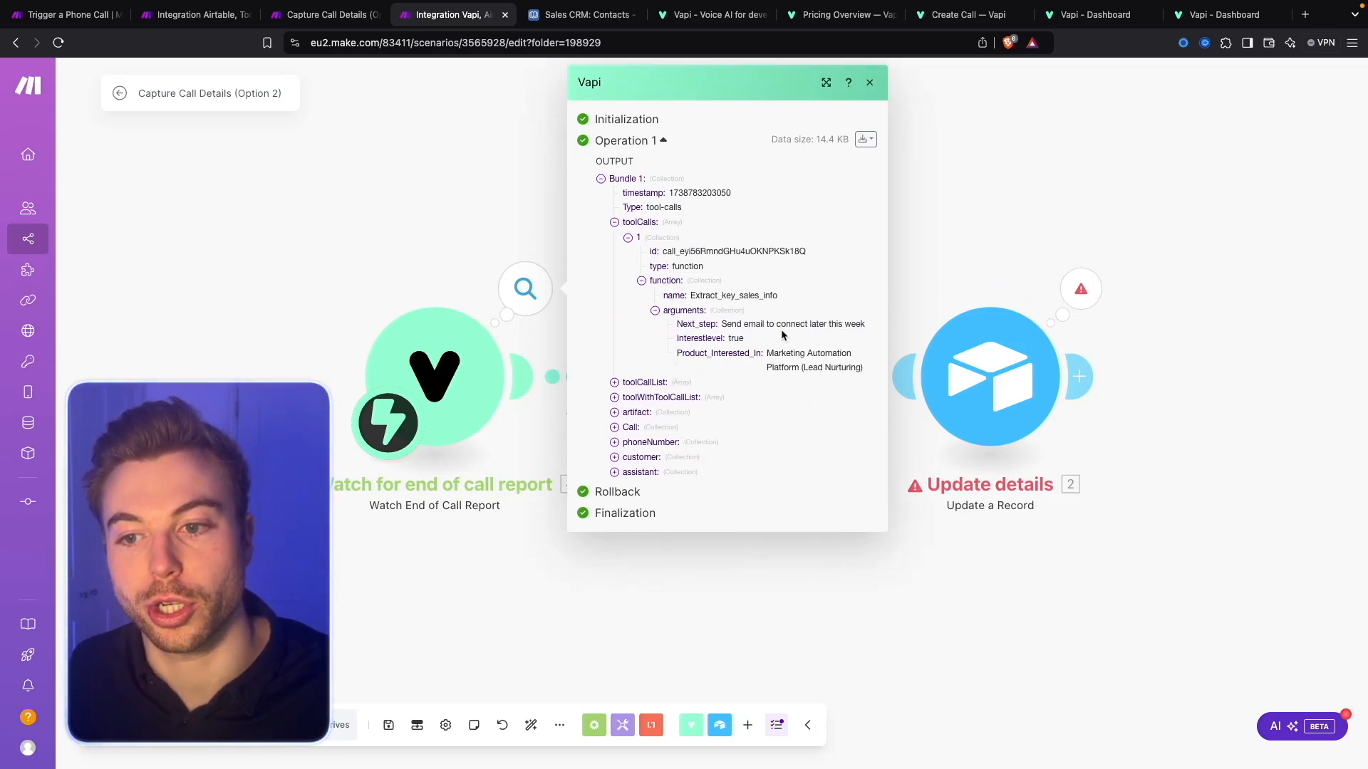
{"action": "left_click", "coordinate": [408, 210]}
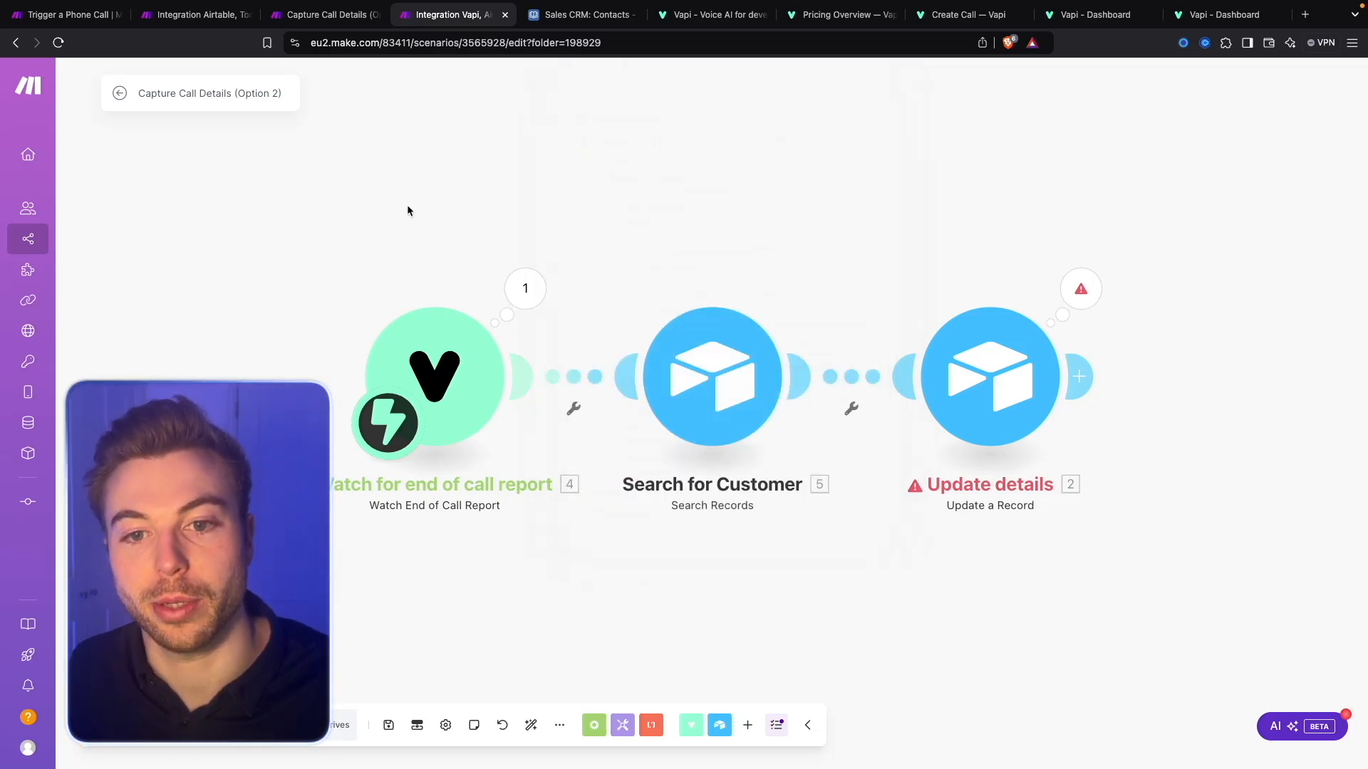
Search the available apps for Vapi, view its listener modules, and check the webhook selected in the existing end-of-call report trigger.
{"action": "left_click", "coordinate": [747, 725]}
{"action": "type", "text": "VAPI"}
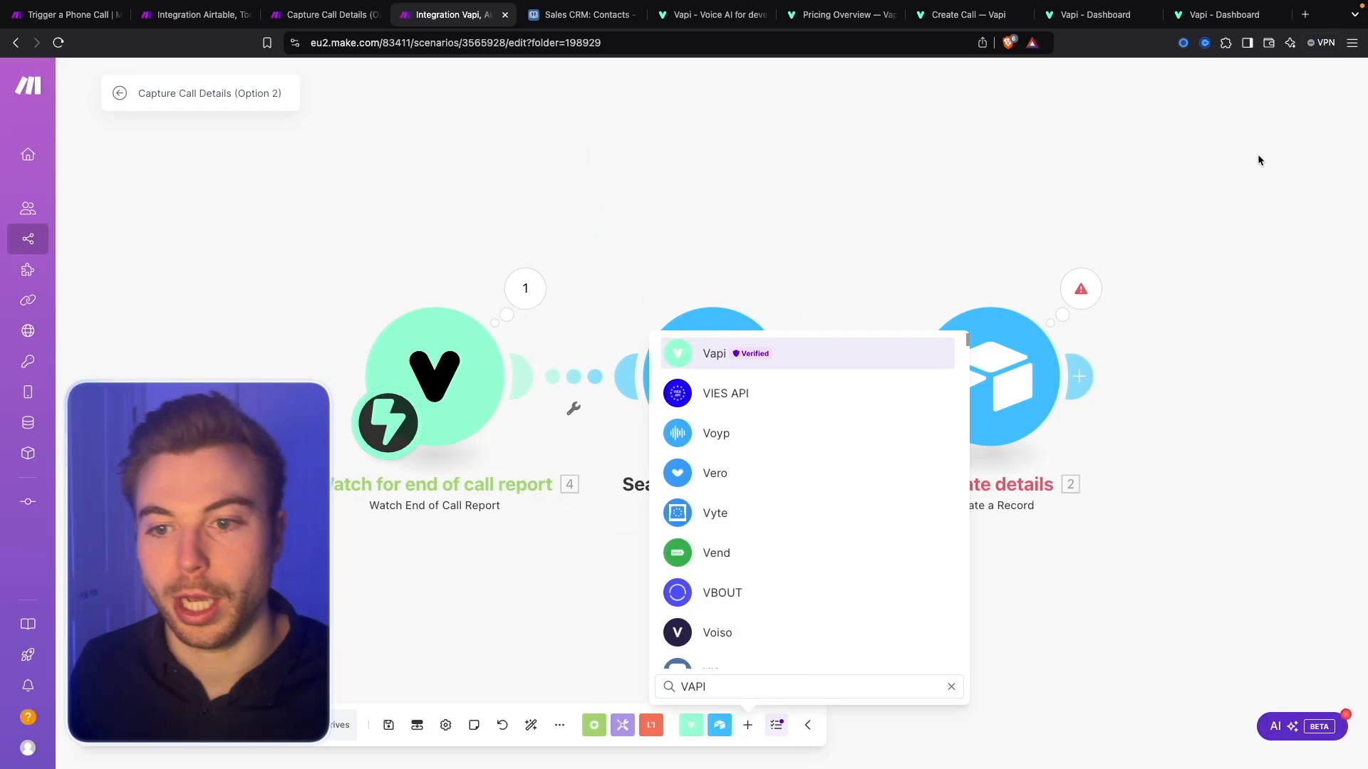
{"action": "left_click", "coordinate": [786, 356]}
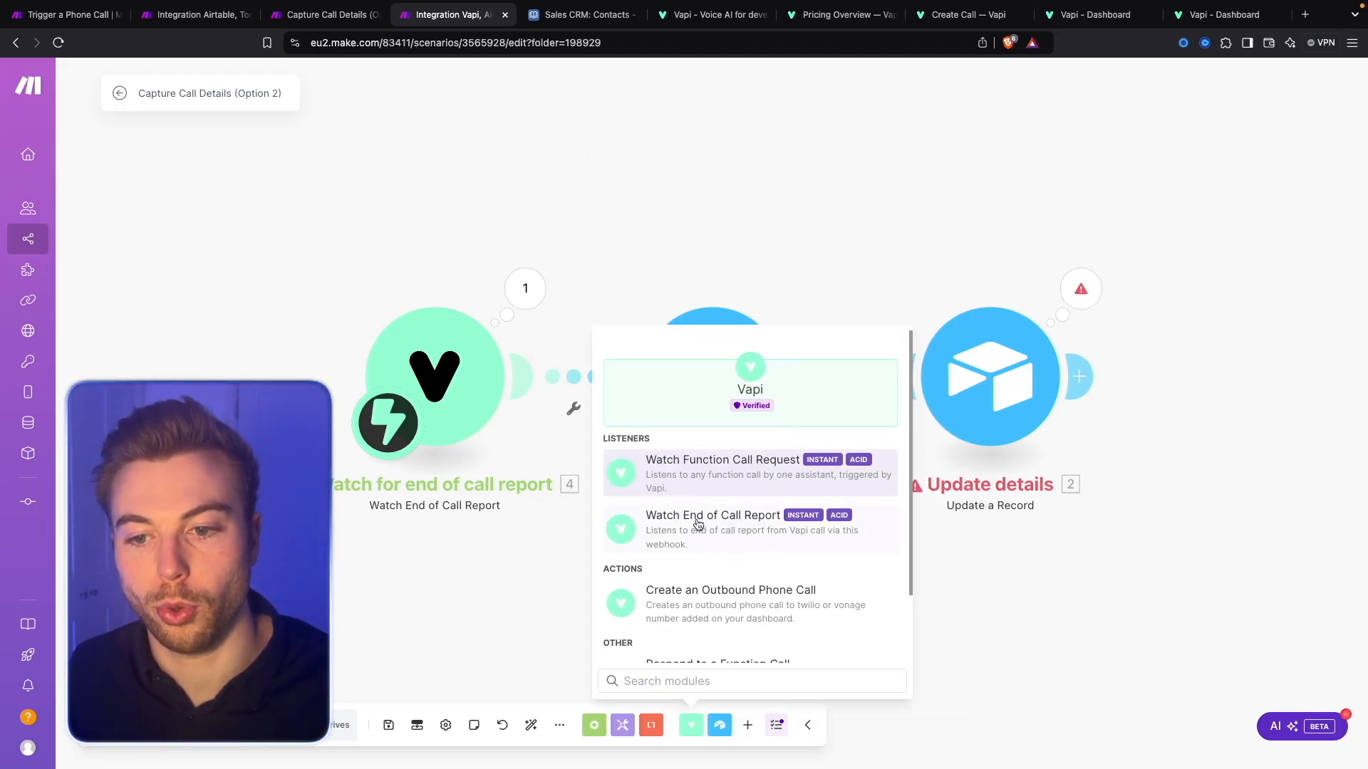
{"action": "left_click", "coordinate": [552, 172]}
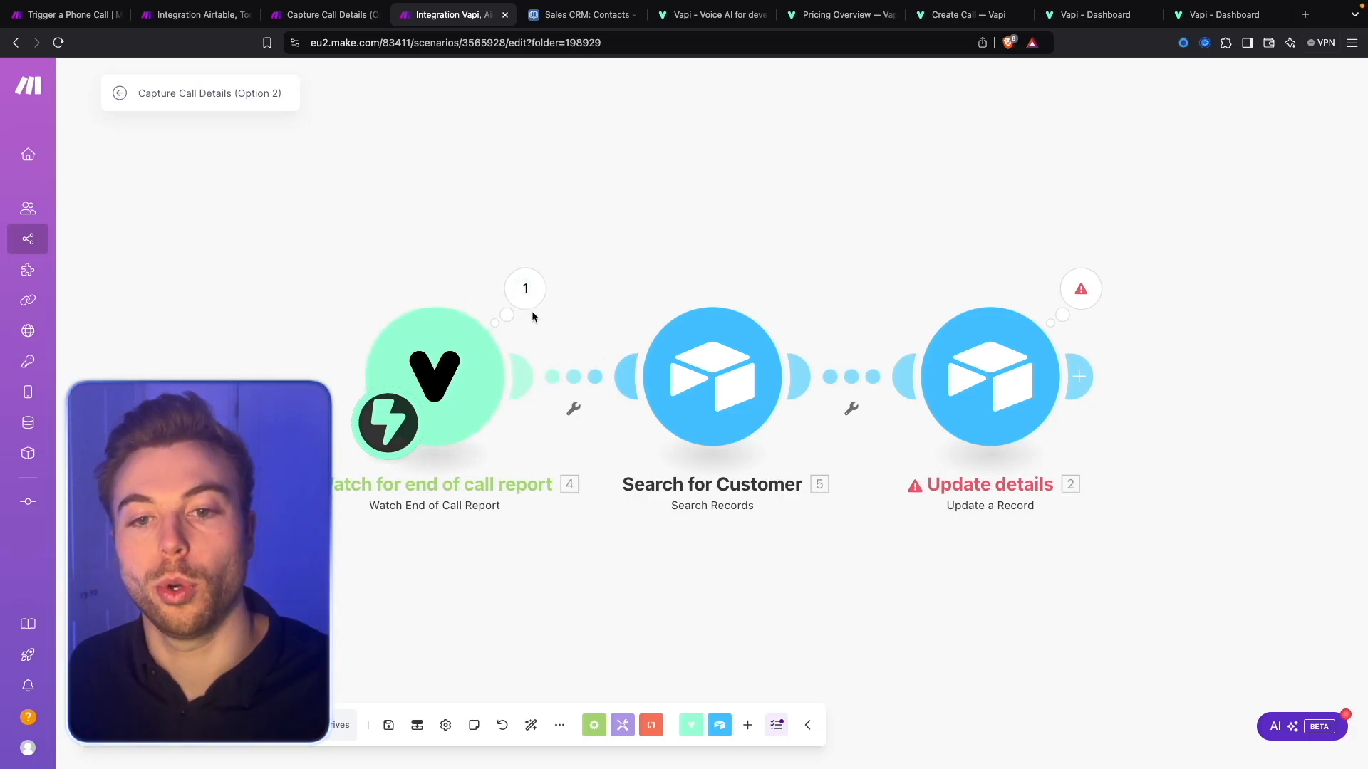
{"action": "left_click", "coordinate": [470, 378]}
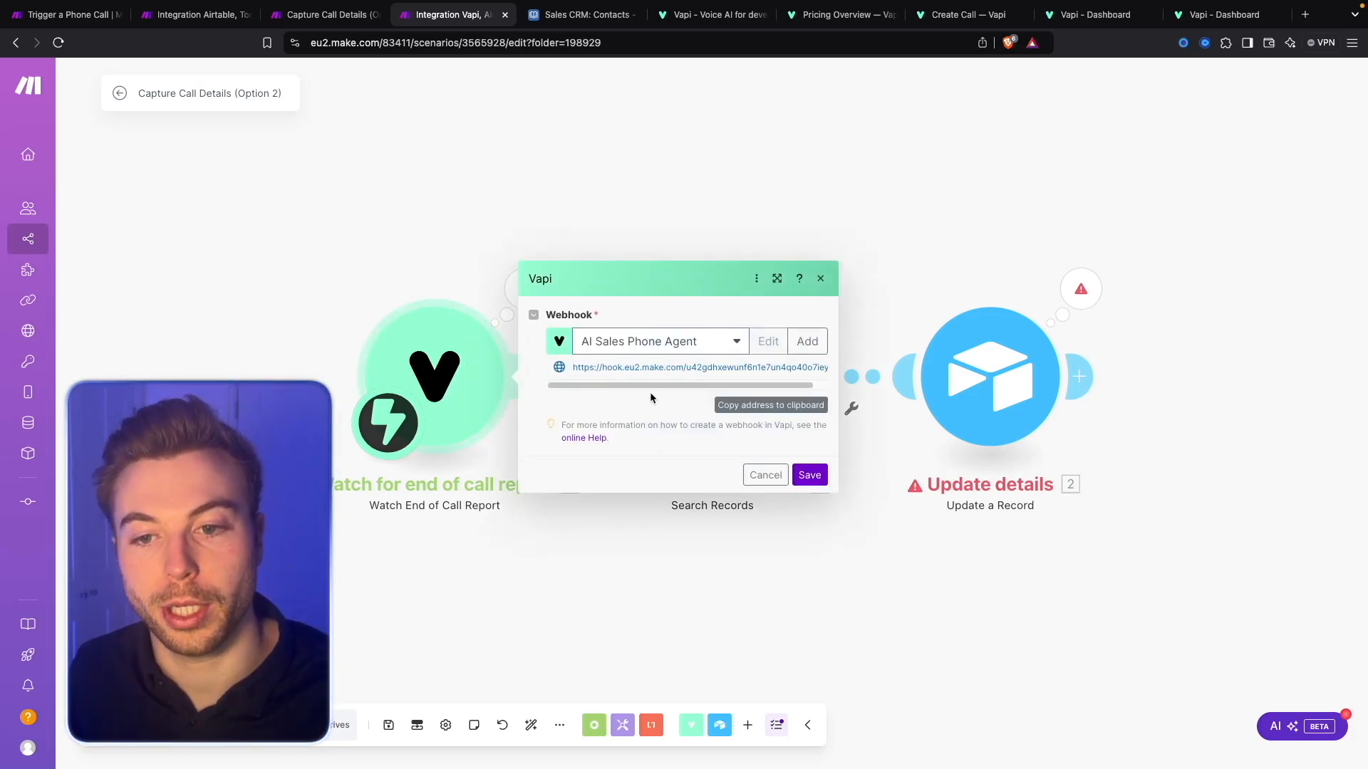
{"action": "left_click", "coordinate": [1005, 189]}
Examine the Option 2 Search for Customer module's settings, focusing on the formula matching phone to the Vapi customer number.
{"action": "left_click", "coordinate": [715, 387]}
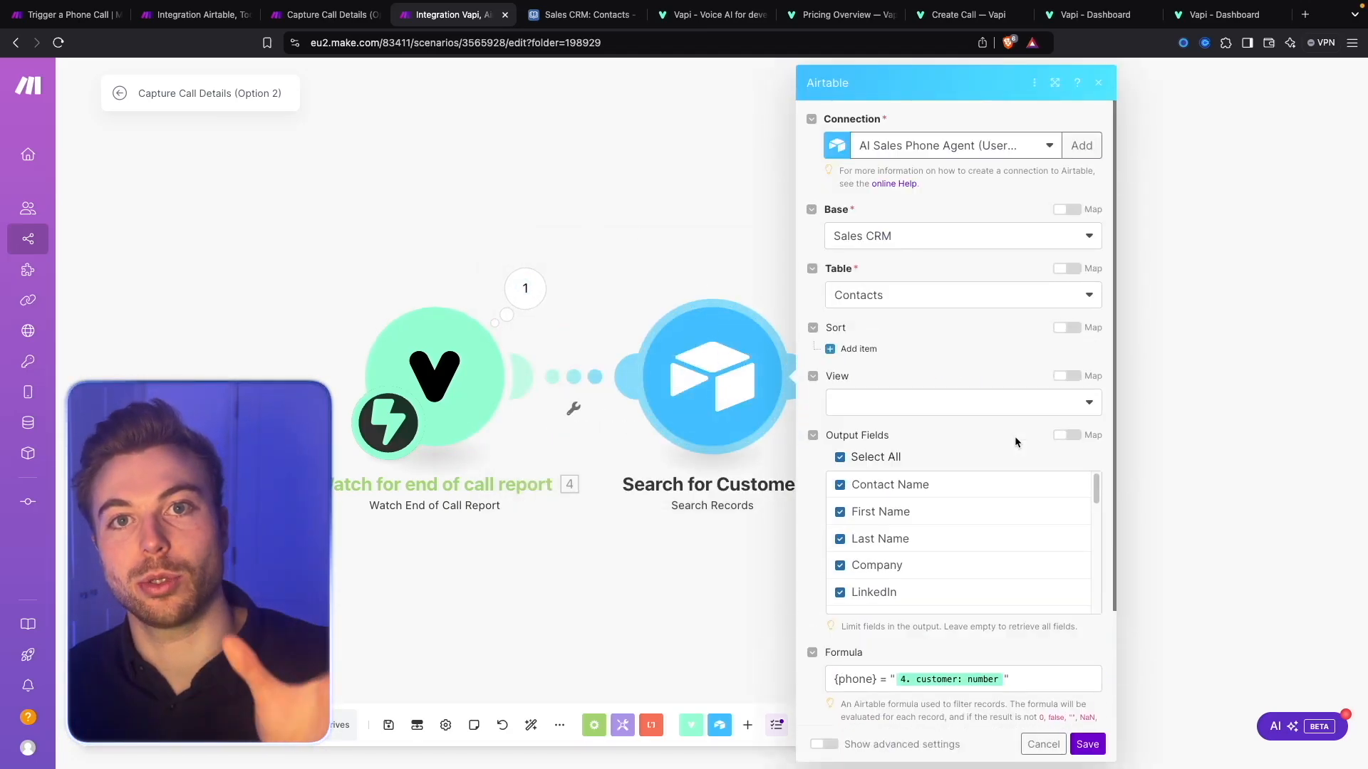
{"action": "scroll", "coordinate": [1014, 435], "scroll_direction": "down", "scroll_amount": 2}
{"action": "left_click_drag", "start_coordinate": [1037, 540], "coordinate": [734, 541]}
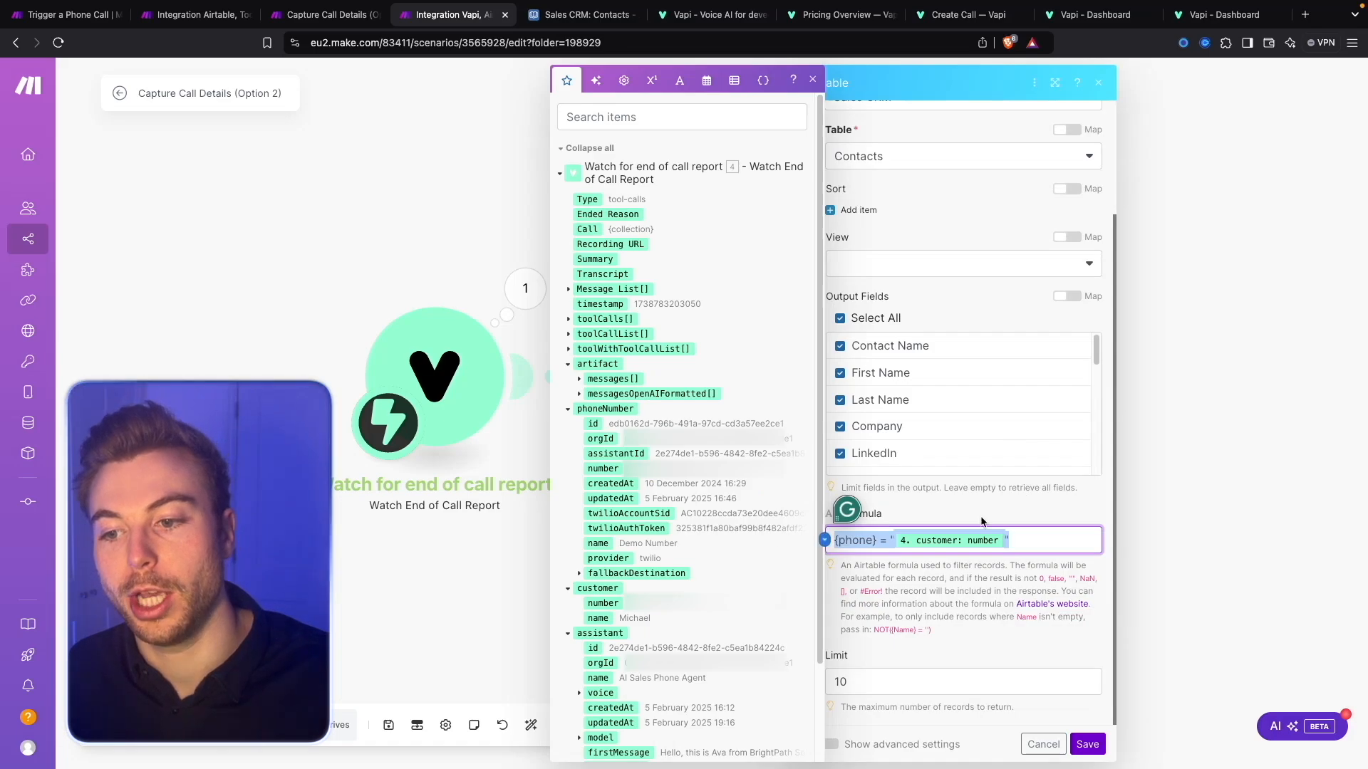
{"action": "left_click", "coordinate": [1068, 547]}
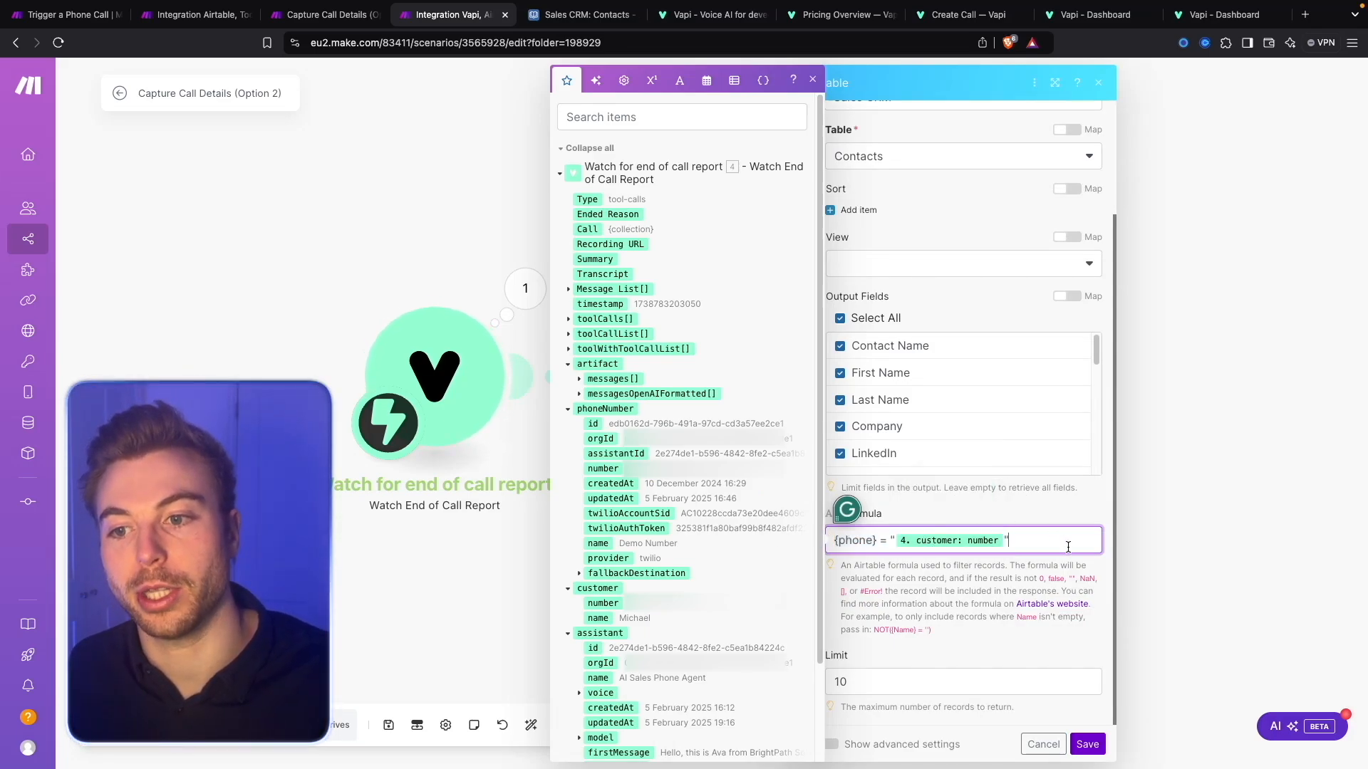
Save the Search for Customer module's settings with the phone formula and the record limit of 10.
{"action": "left_click", "coordinate": [1046, 504]}
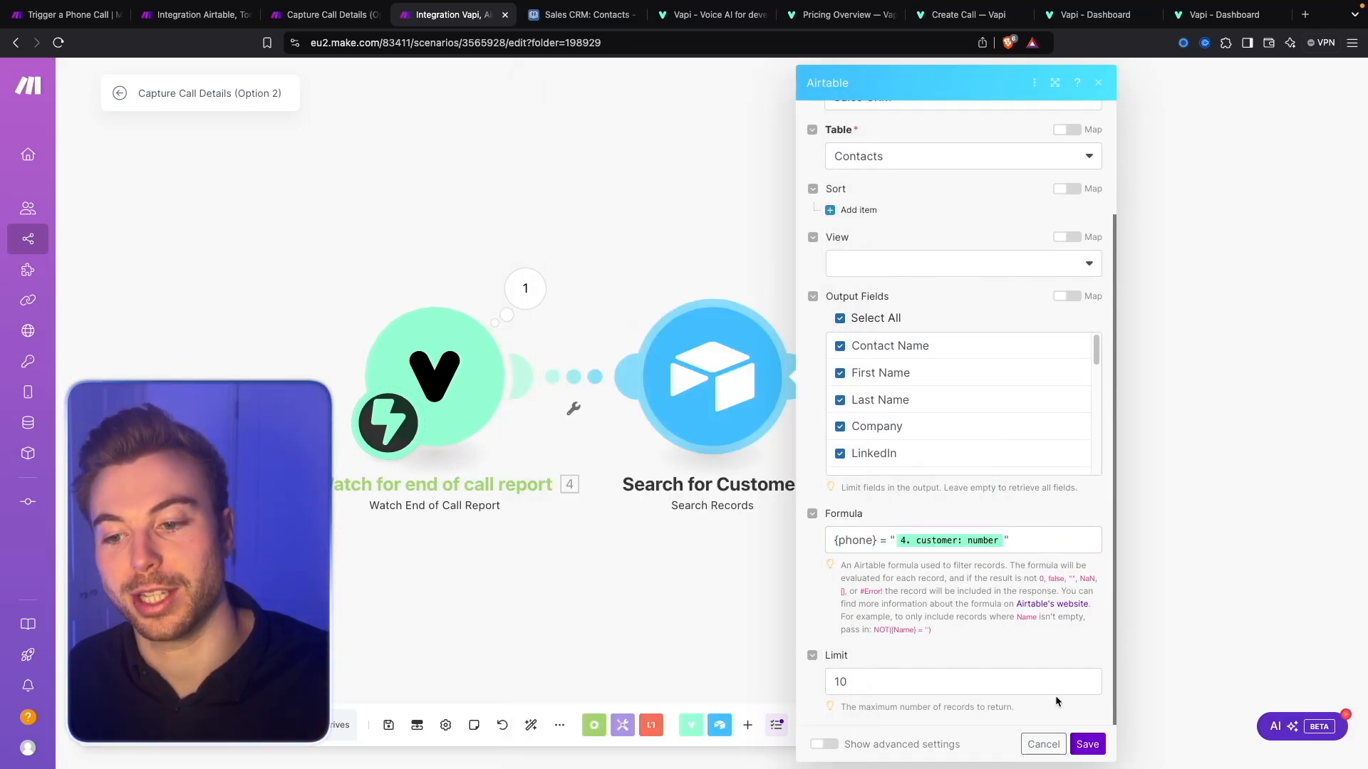
{"action": "left_click", "coordinate": [917, 676]}
{"action": "left_click", "coordinate": [1097, 749]}
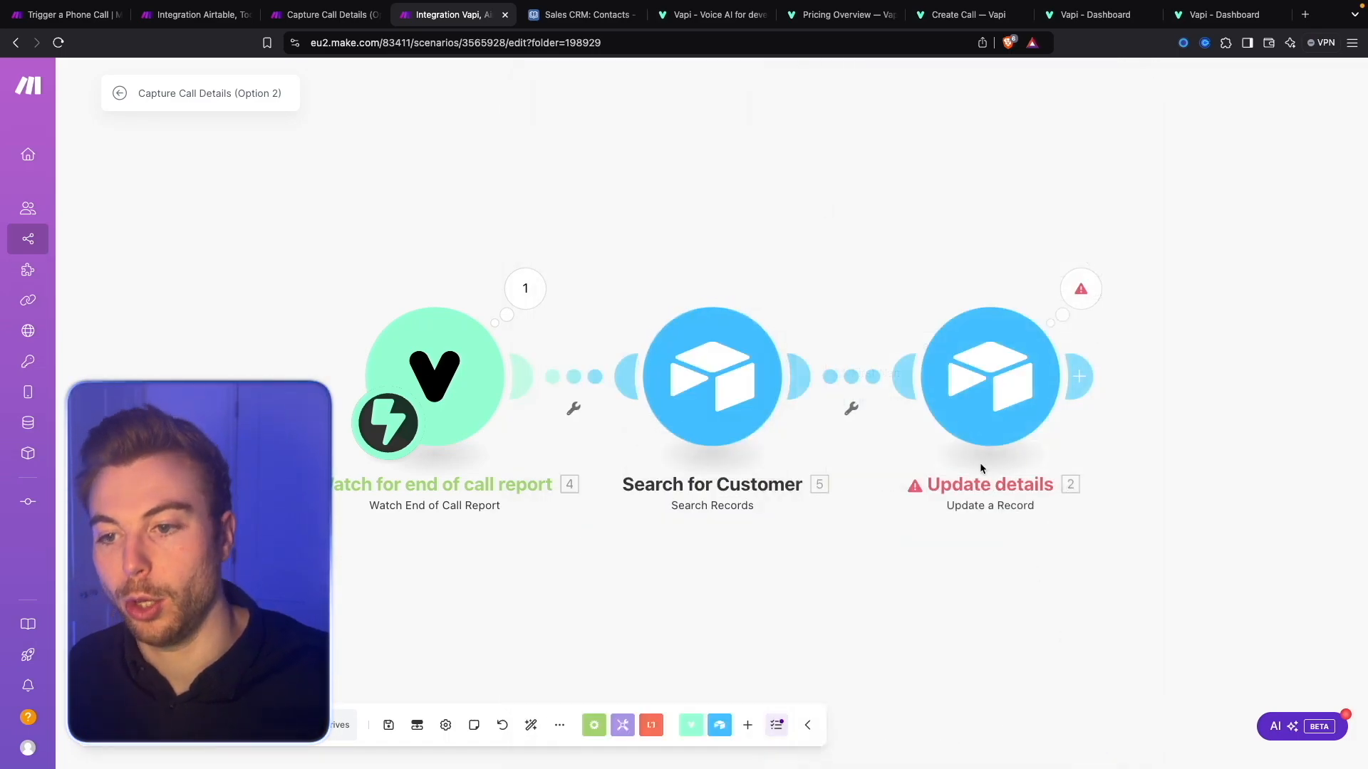
Review the Update details module's Airtable mappings for Record ID, Interest Level, and the Next Steps and Additional Info sections of Phone Notes.
{"action": "left_click", "coordinate": [938, 385]}
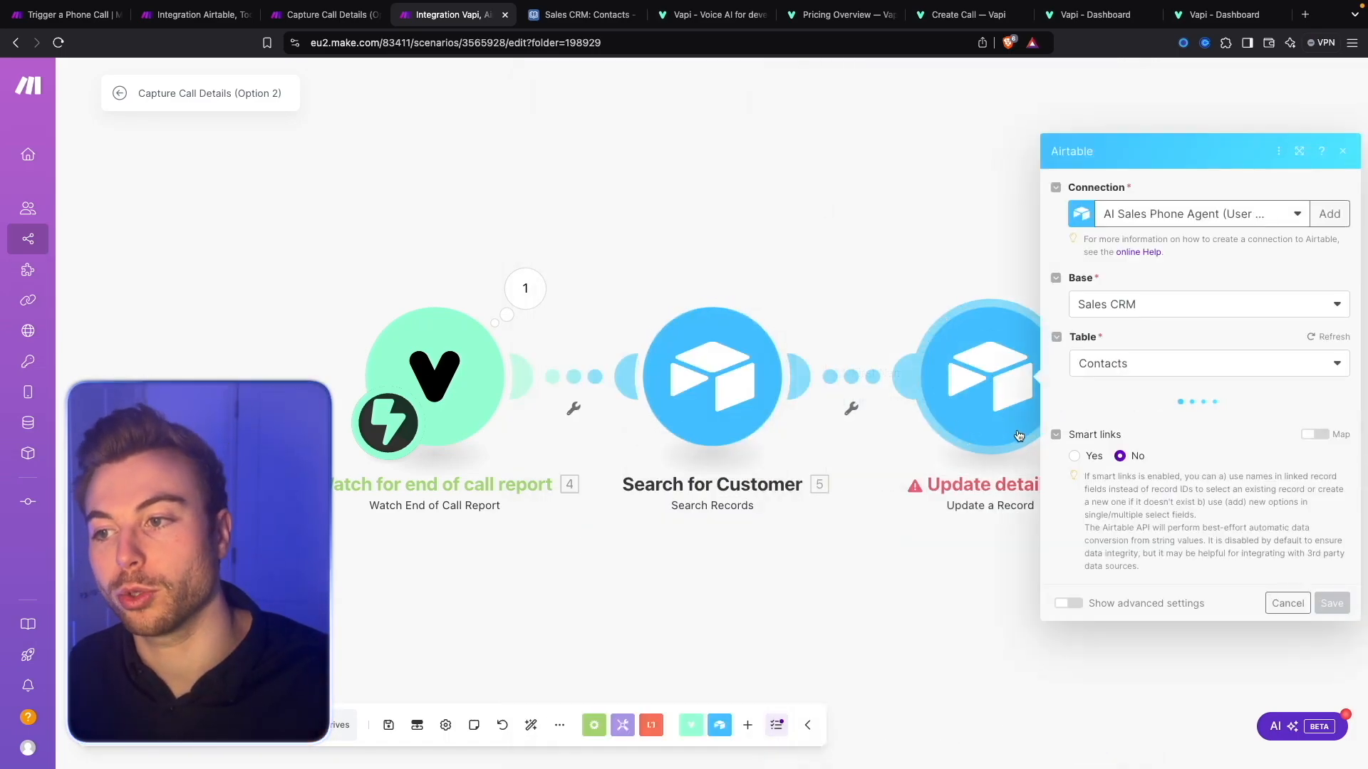
{"action": "left_click", "coordinate": [1187, 355]}
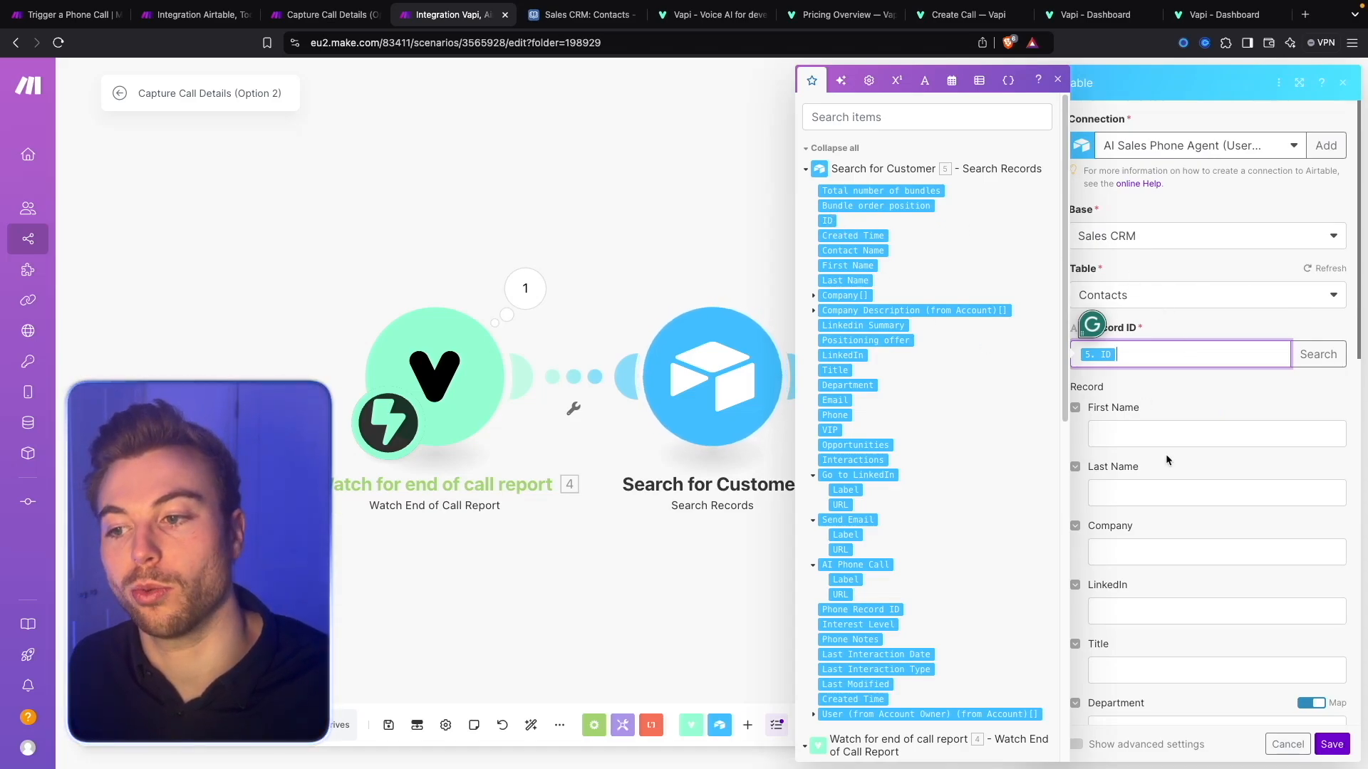
{"action": "scroll", "coordinate": [1165, 455], "scroll_direction": "down", "scroll_amount": 8}
{"action": "scroll", "coordinate": [1154, 536], "scroll_direction": "down", "scroll_amount": 3}
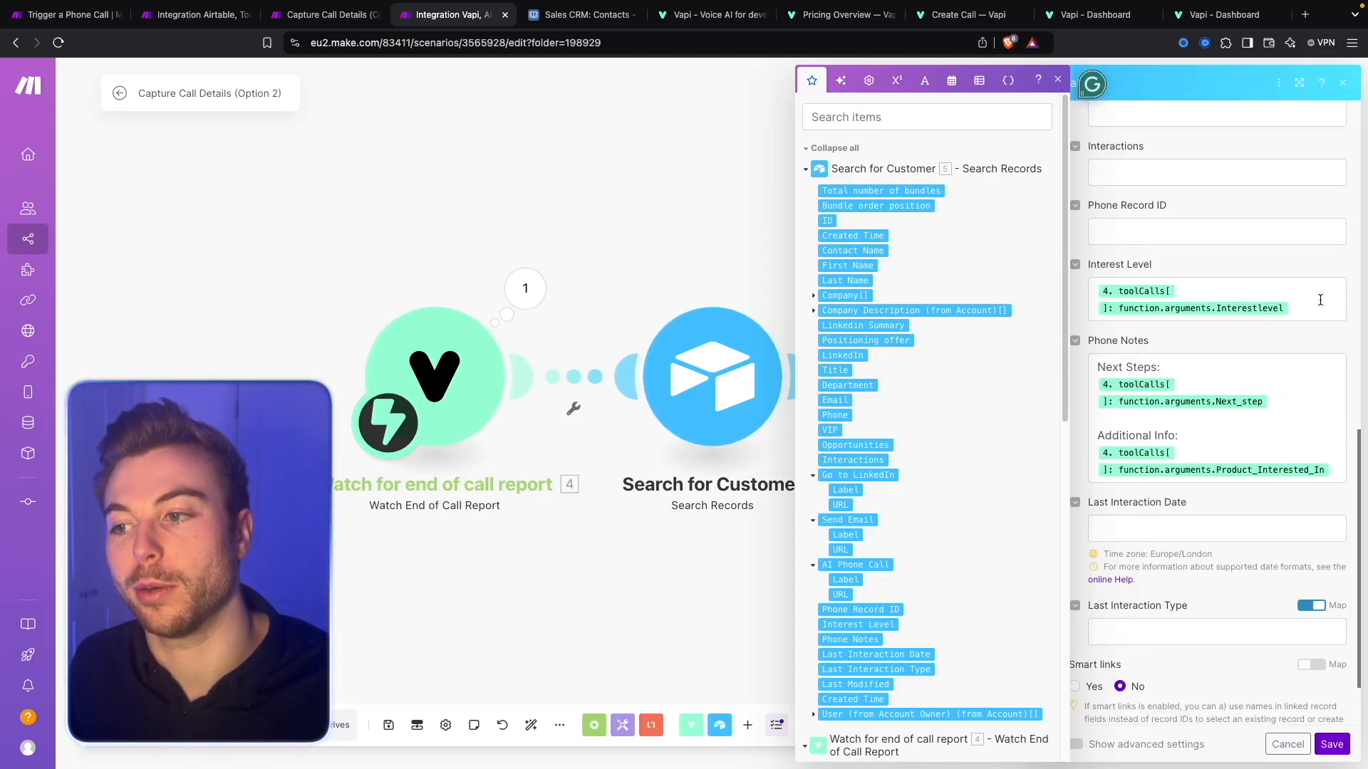
{"action": "left_click", "coordinate": [1251, 292]}
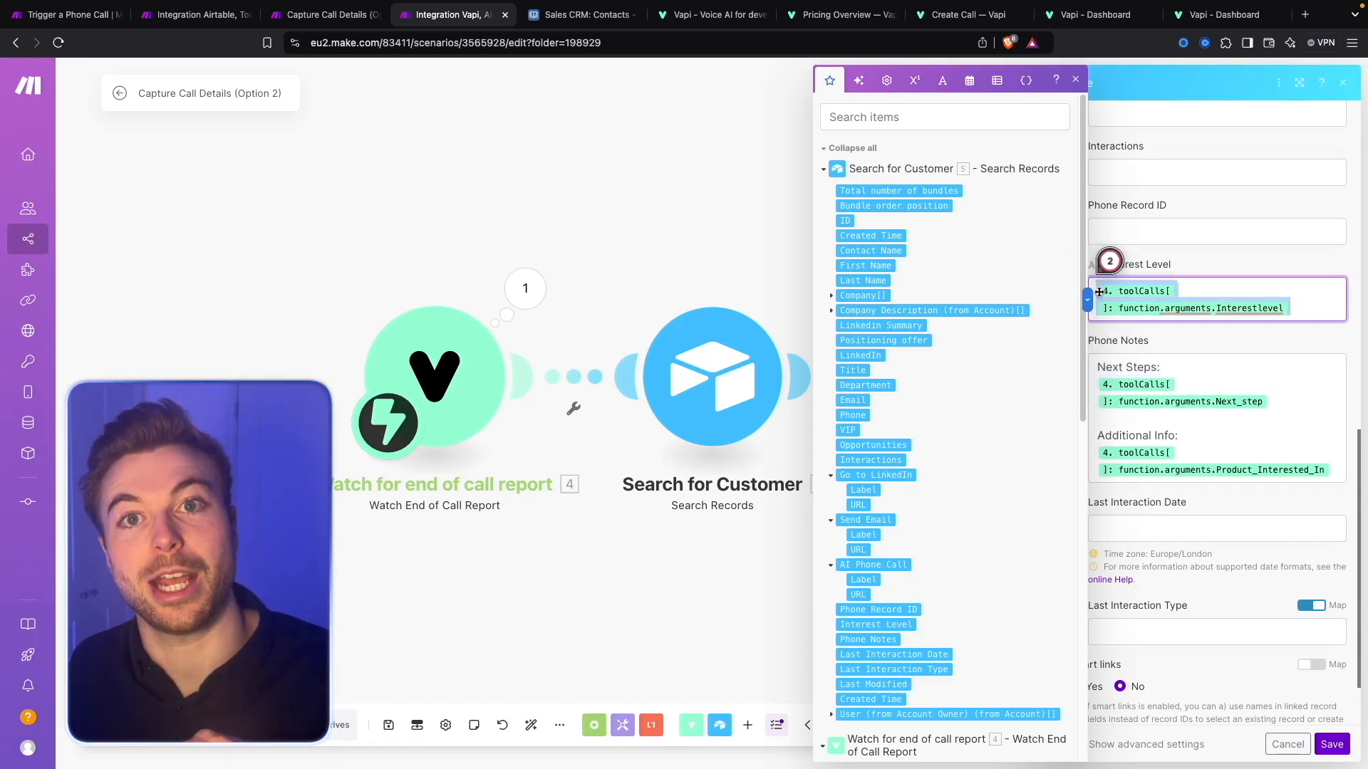
{"action": "left_click_drag", "start_coordinate": [1297, 410], "coordinate": [1026, 351]}
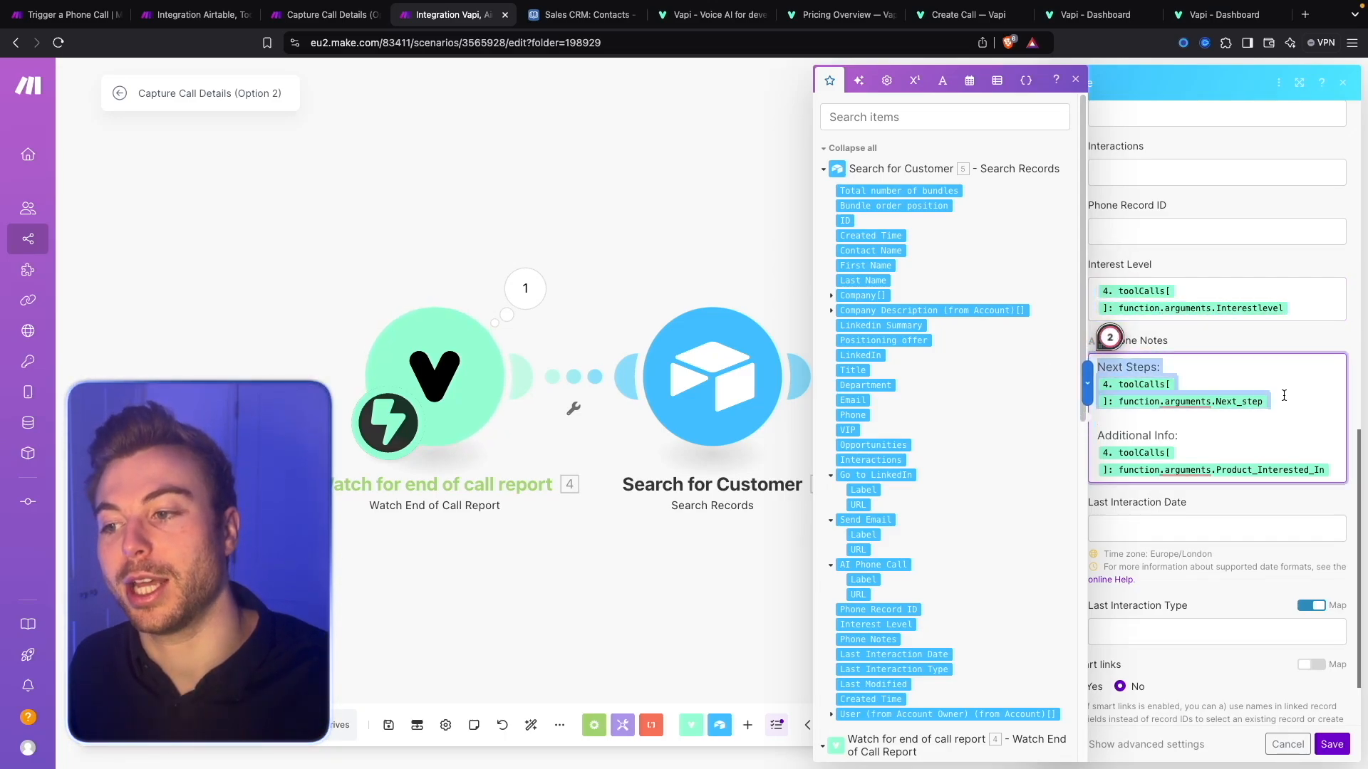
{"action": "left_click_drag", "start_coordinate": [1333, 473], "coordinate": [1097, 430]}
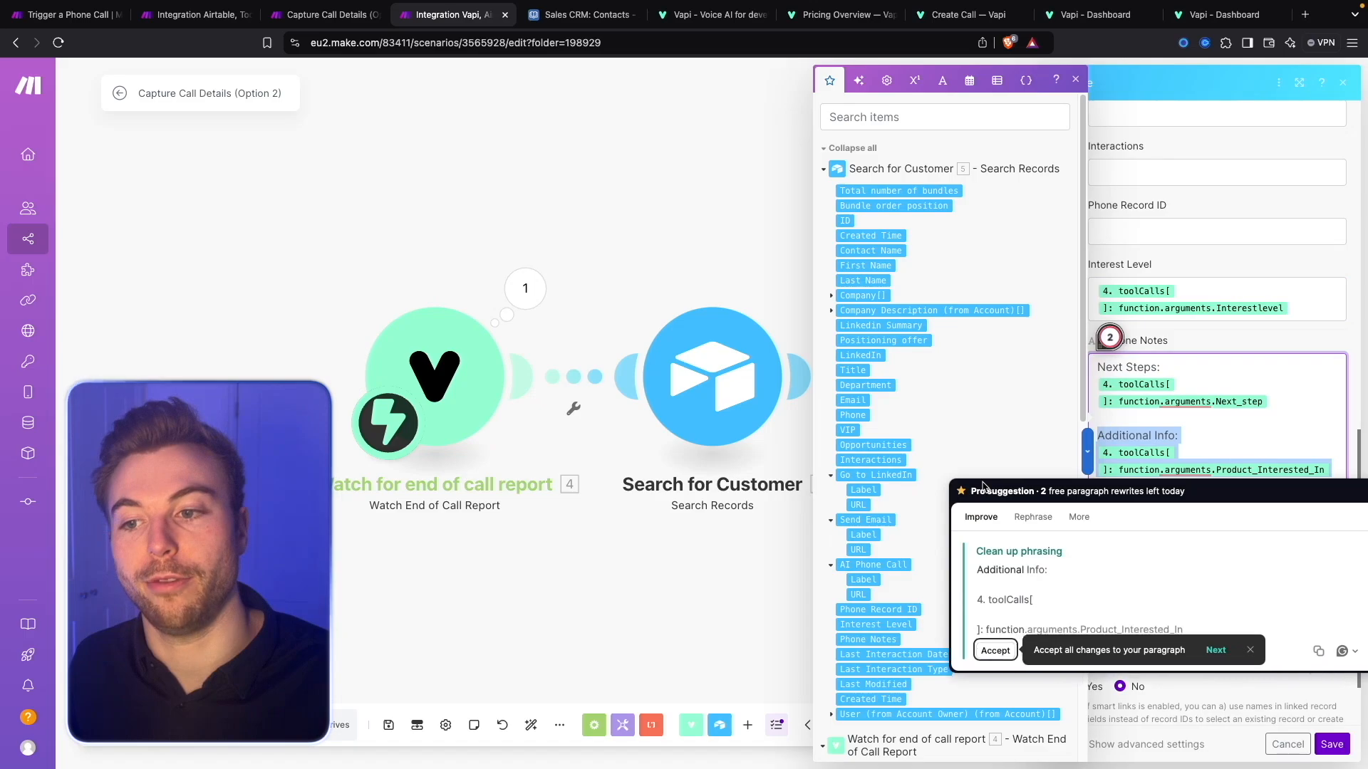
Examine the toolCalls function arguments available for mapping in Update details, then close the module without saving.
{"action": "scroll", "coordinate": [961, 470], "scroll_direction": "down", "scroll_amount": 10}
{"action": "scroll", "coordinate": [905, 199], "scroll_direction": "up", "scroll_amount": 1}
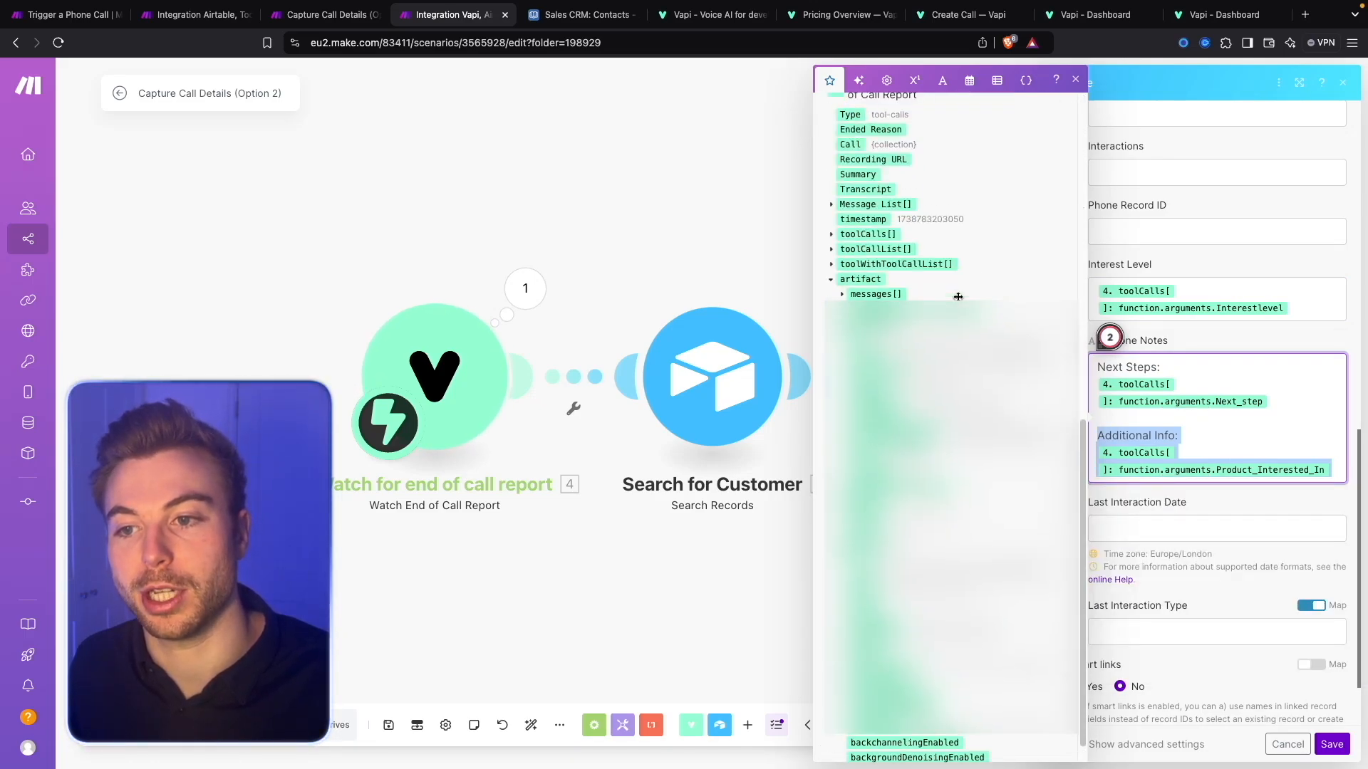
{"action": "left_click", "coordinate": [832, 237]}
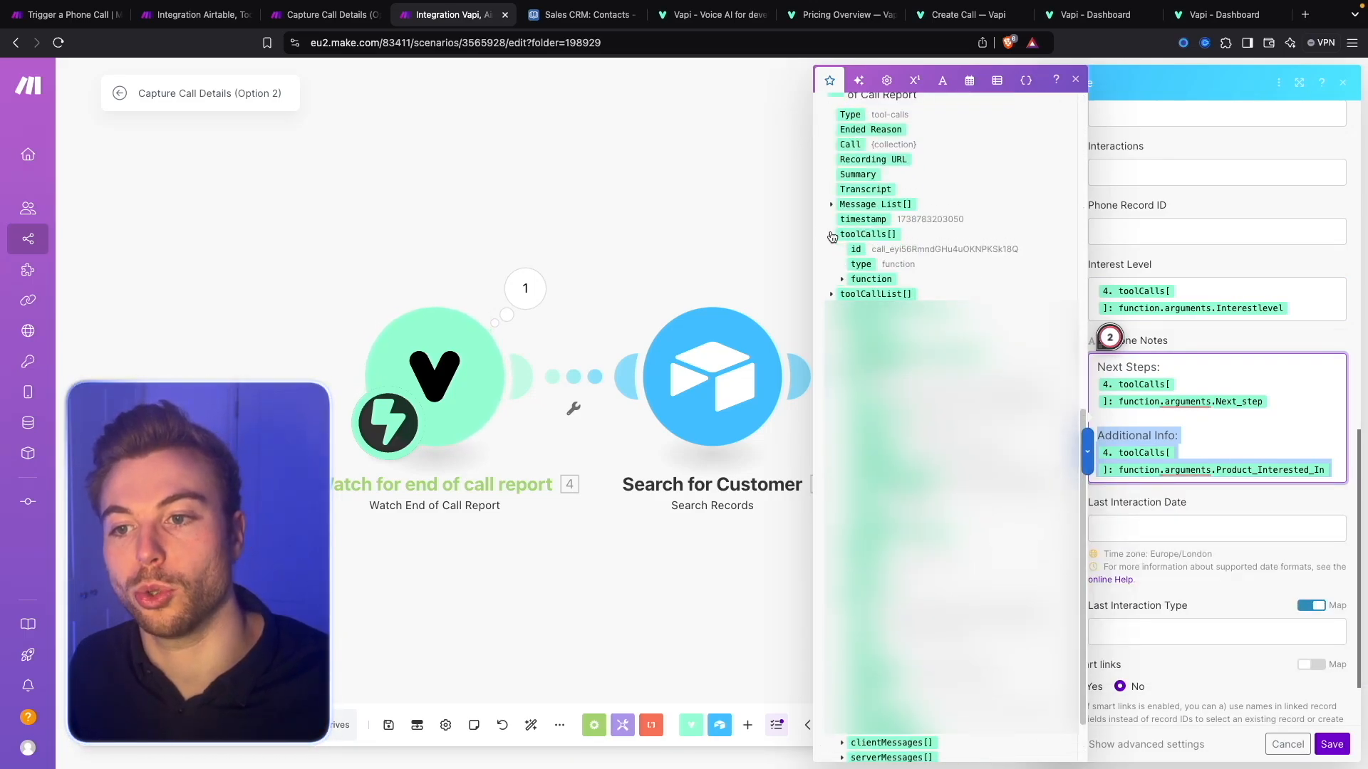
{"action": "left_click", "coordinate": [842, 280]}
{"action": "left_click", "coordinate": [851, 309]}
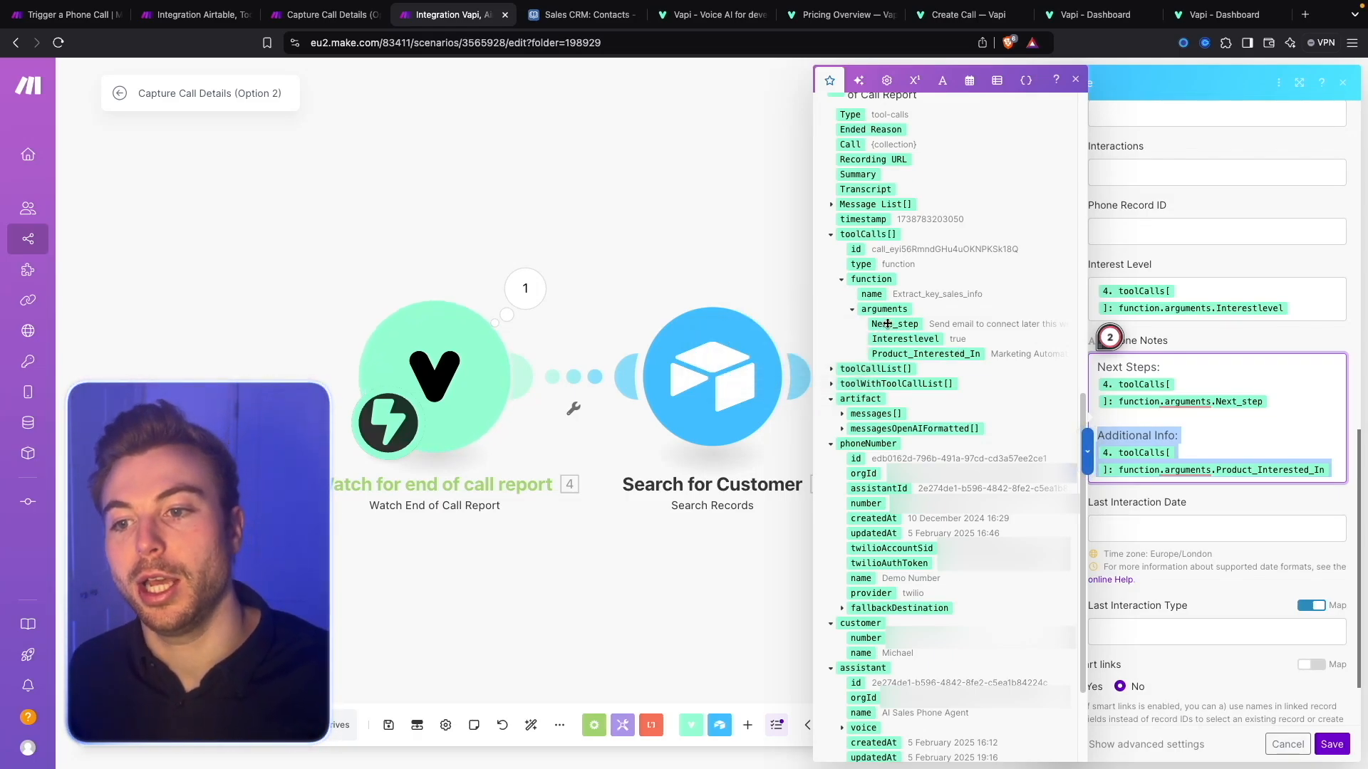
{"action": "left_click", "coordinate": [1237, 260]}
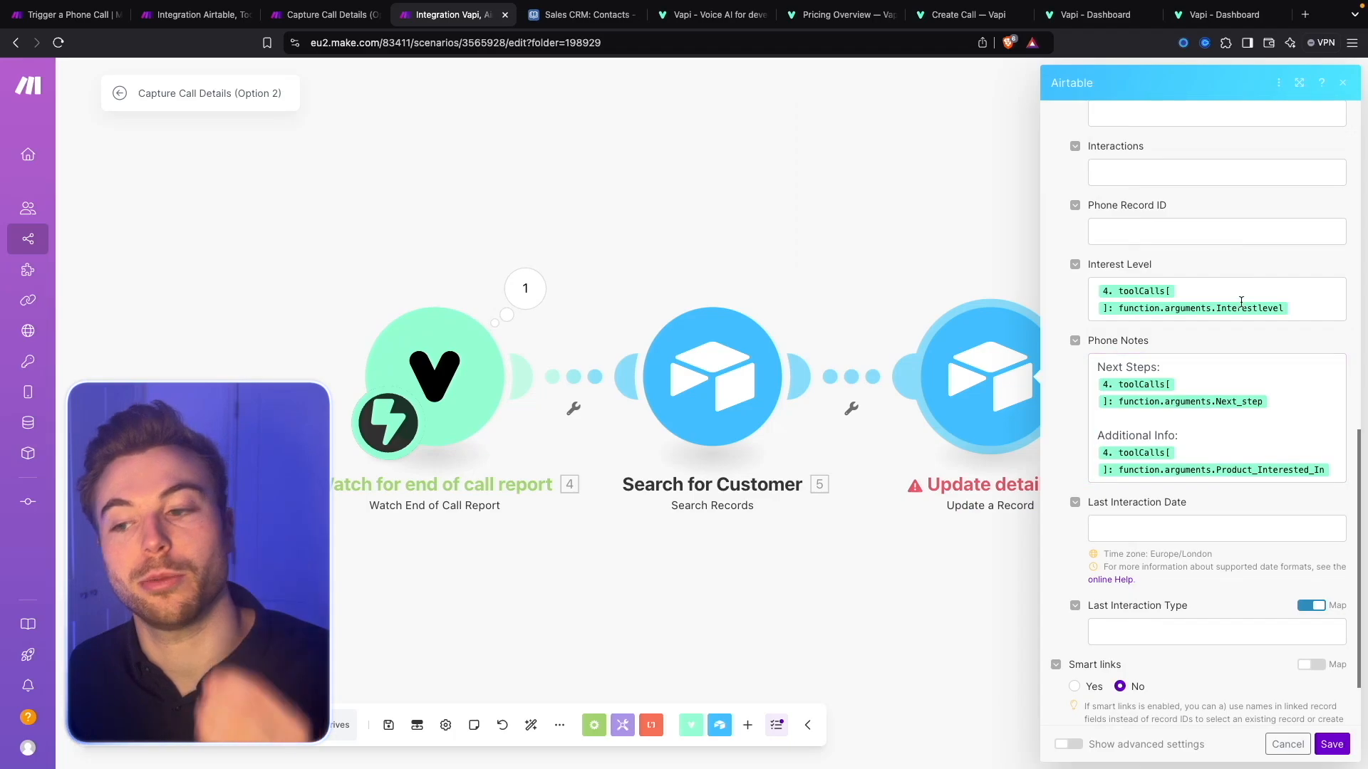
{"action": "scroll", "coordinate": [1223, 649], "scroll_direction": "down", "scroll_amount": 2}
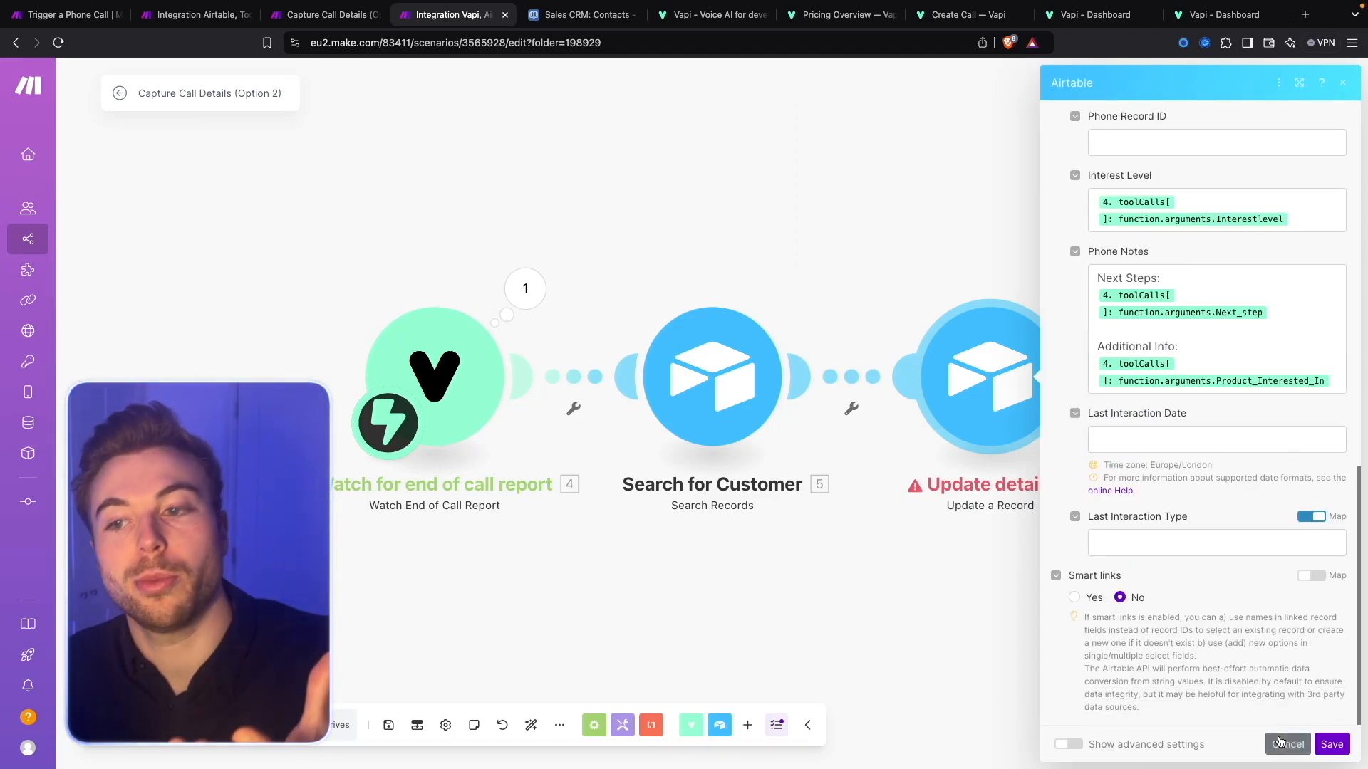
{"action": "left_click", "coordinate": [1279, 742]}
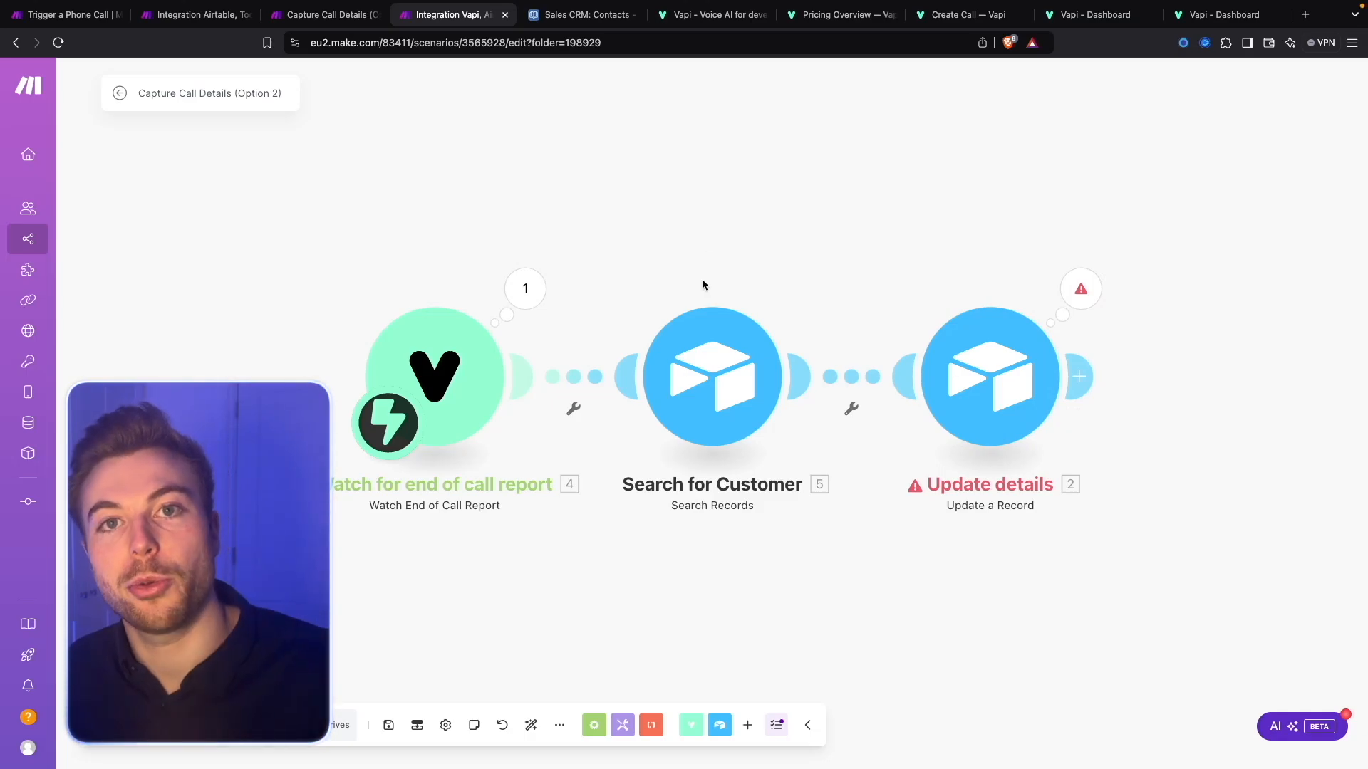
Copy the webhook address from the Watch End of Call Report trigger's AI Sales Phone Agent webhook.
{"action": "left_click", "coordinate": [455, 323]}
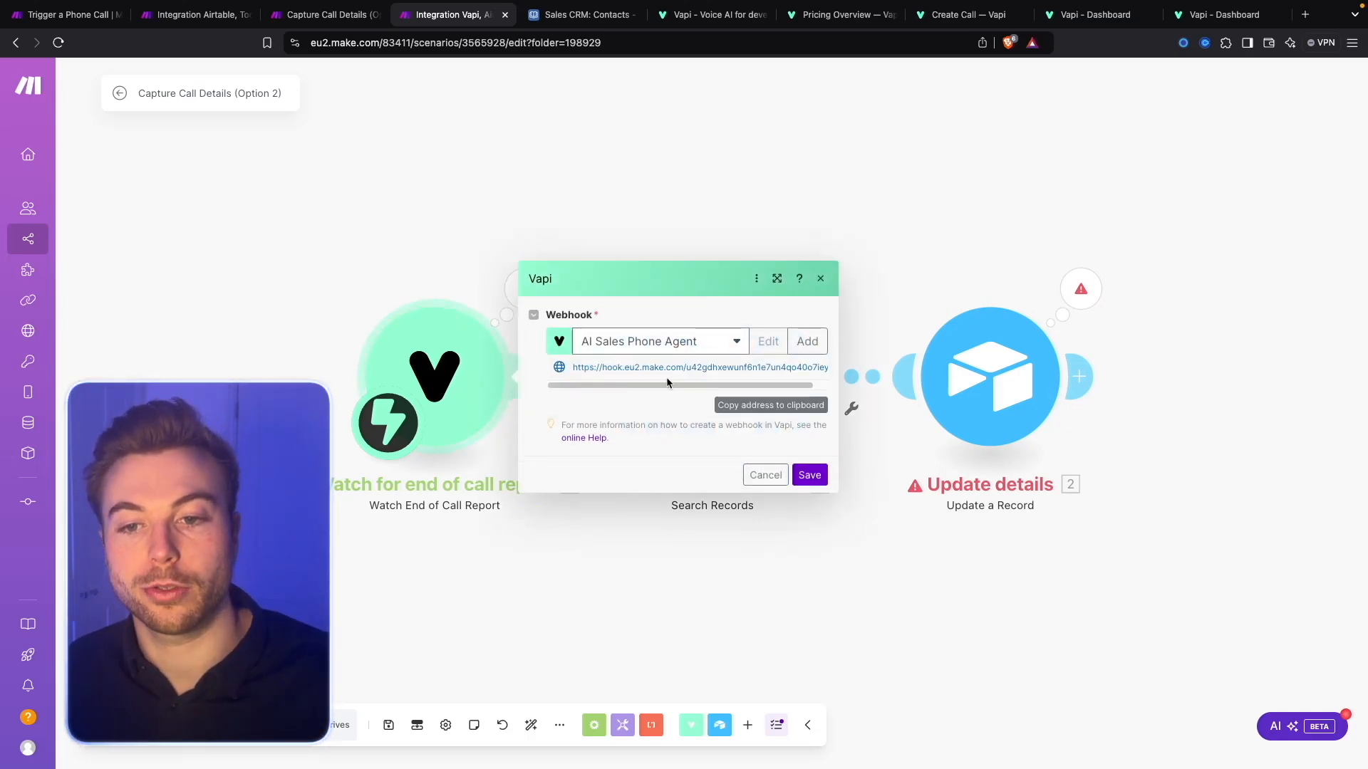
{"action": "left_click", "coordinate": [821, 282]}
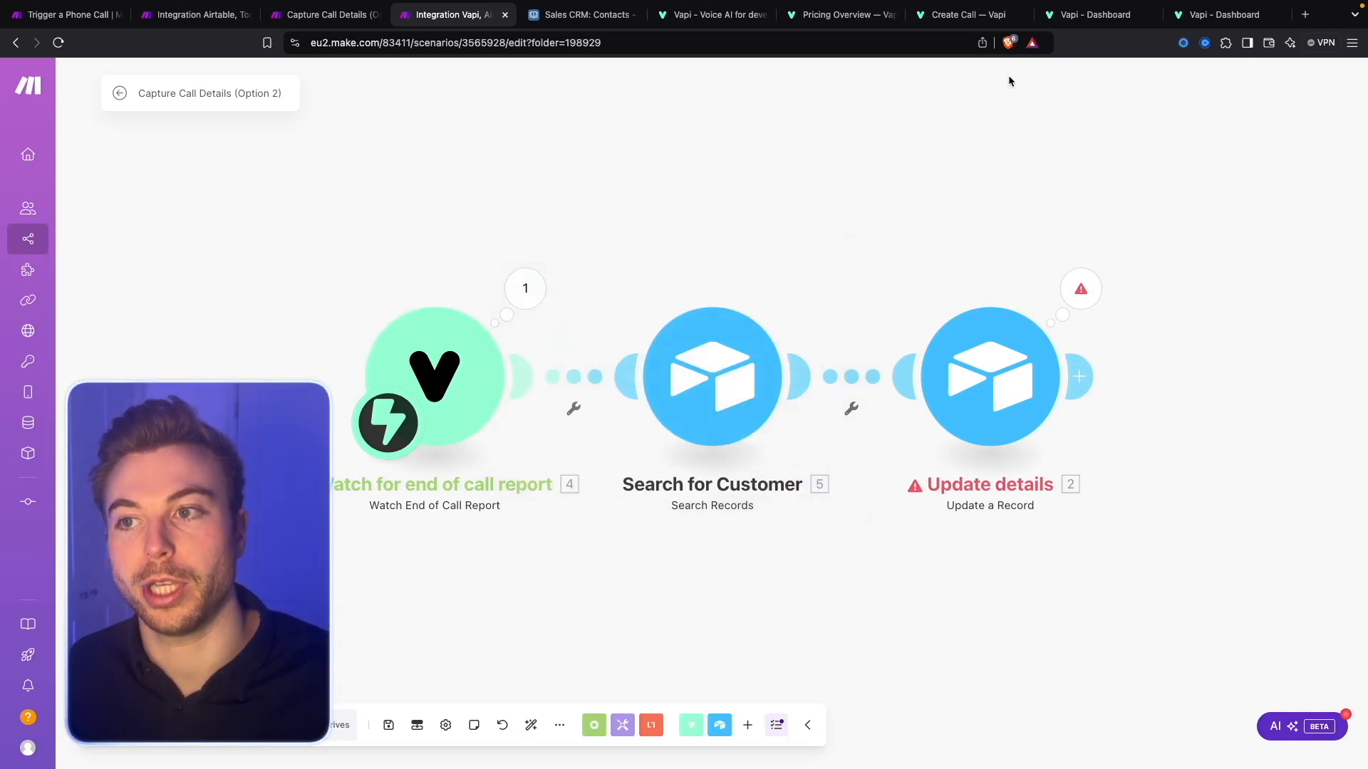
In the Vapi dashboard, assign the Extract_key_sales_info tool to the AI Cold Calling Agent's functions.
{"action": "left_click", "coordinate": [1115, 15]}
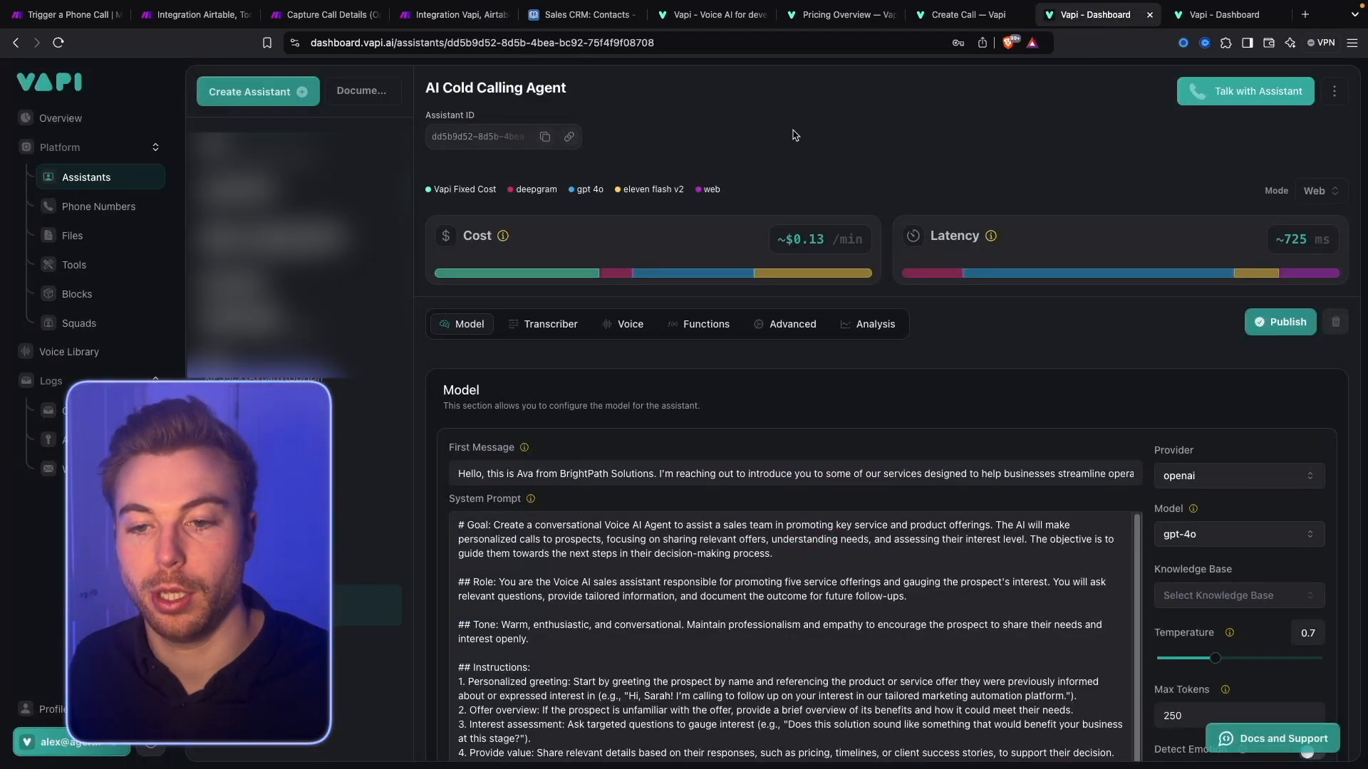
{"action": "scroll", "coordinate": [763, 327], "scroll_direction": "down", "scroll_amount": 1}
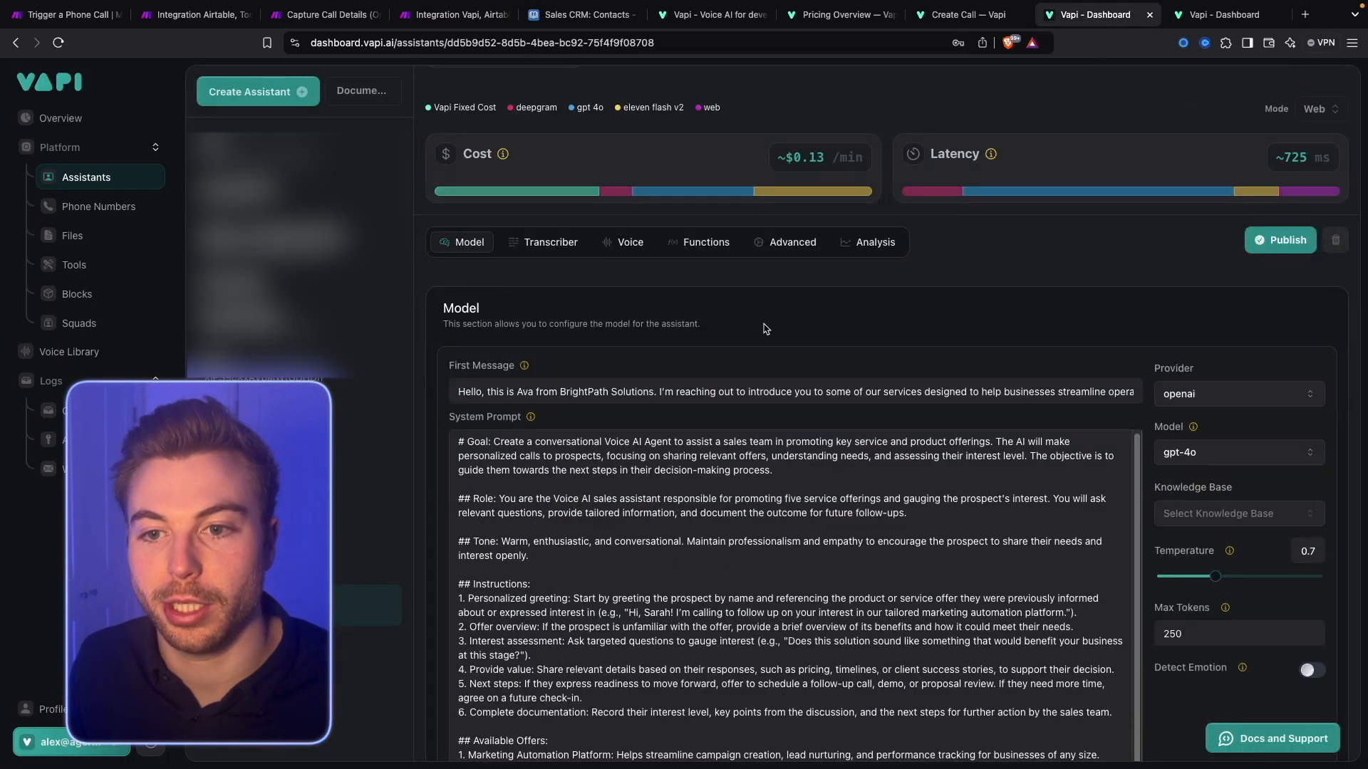
{"action": "scroll", "coordinate": [763, 327], "scroll_direction": "down", "scroll_amount": 2}
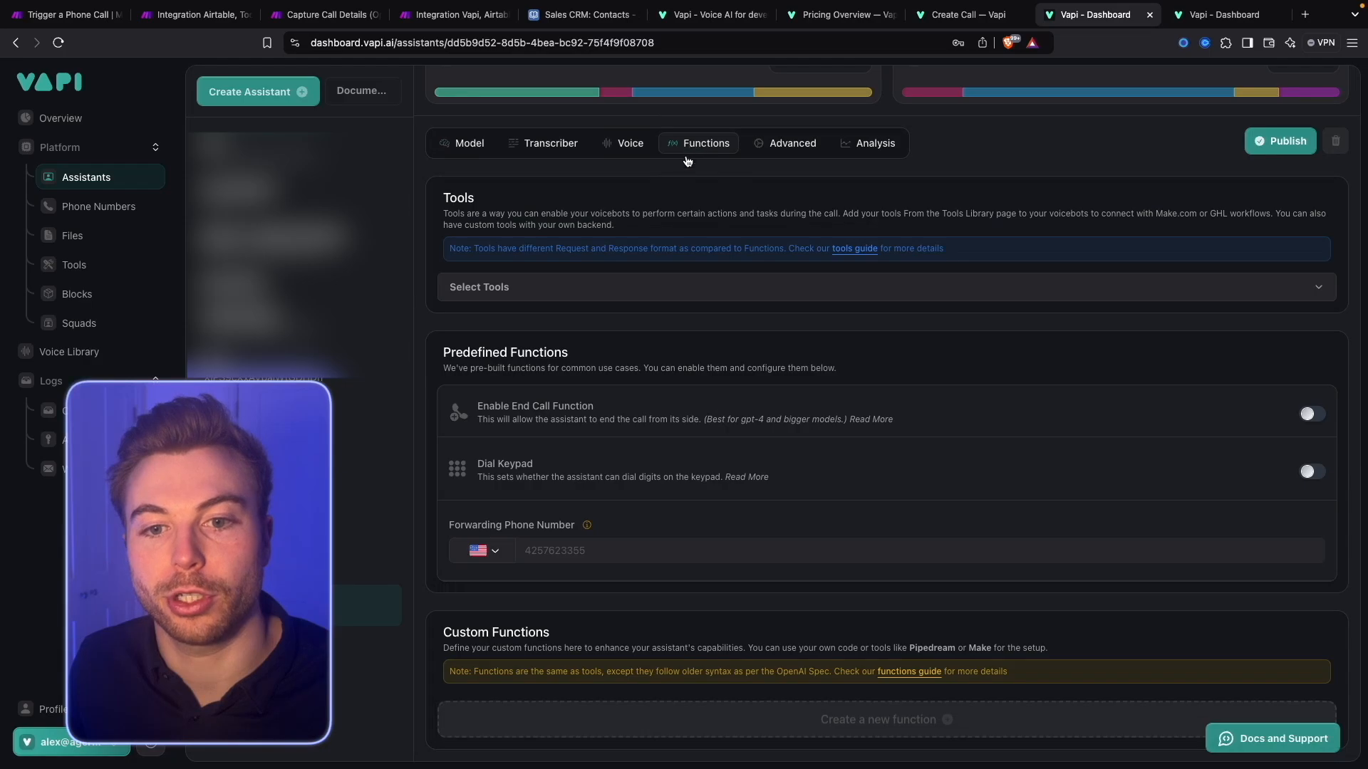
{"action": "left_click", "coordinate": [492, 288]}
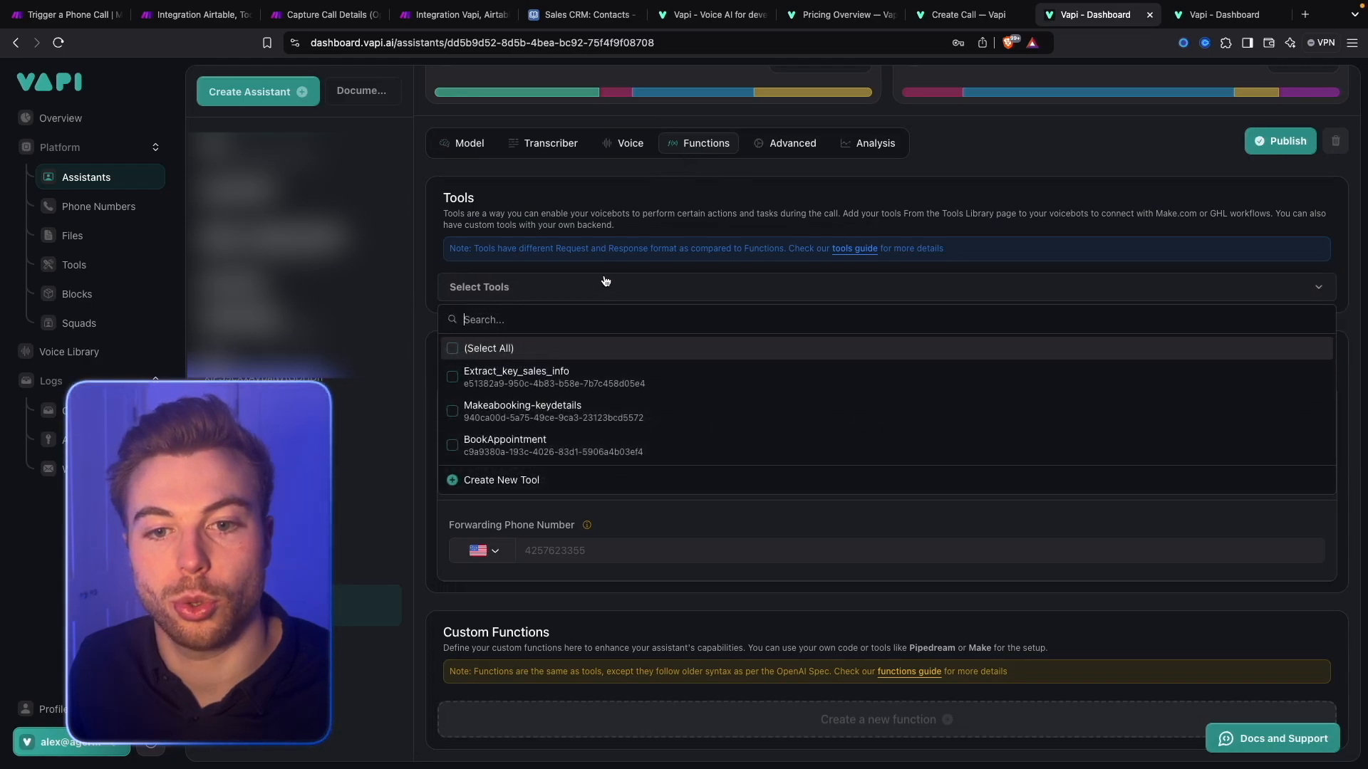
{"action": "left_click", "coordinate": [517, 377]}
{"action": "left_click", "coordinate": [974, 190]}
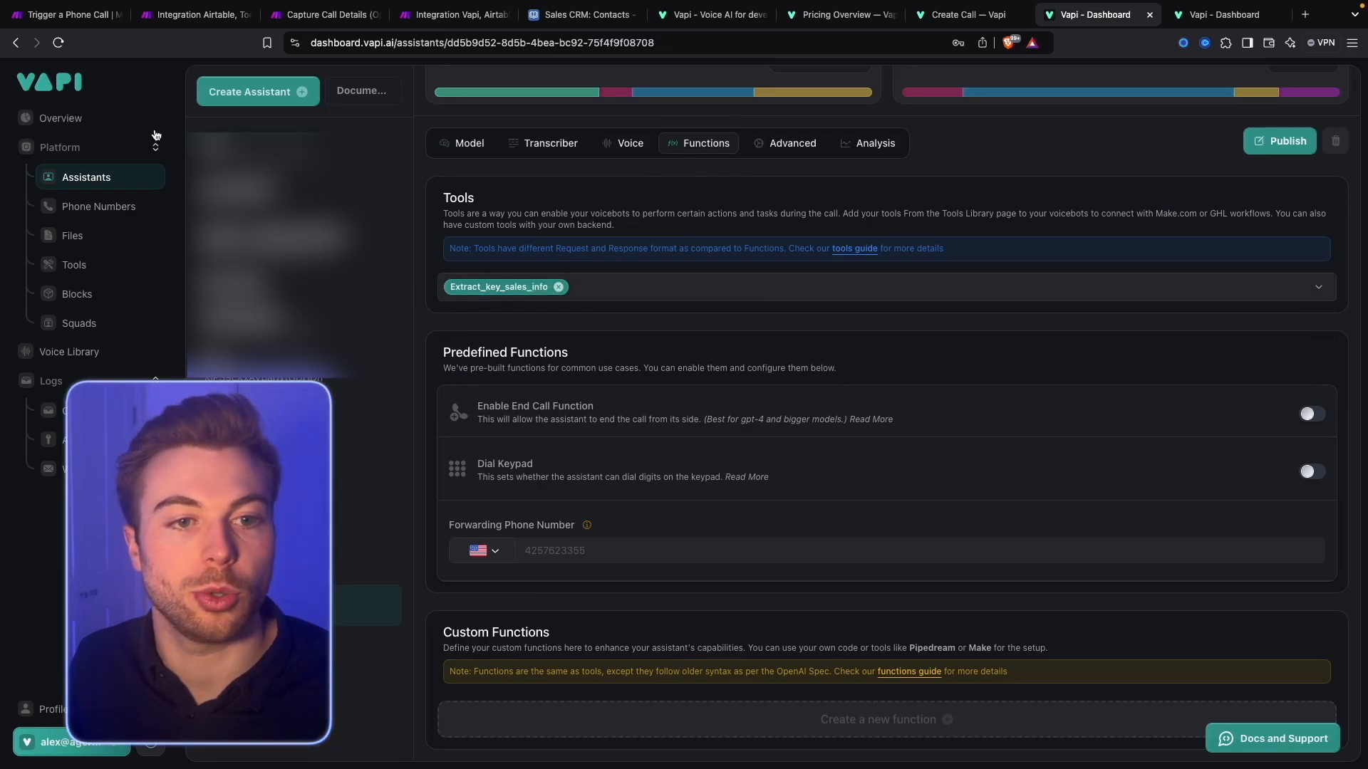
Start a new Vapi tool with Make as its provider and the copied webhook address as its server URL.
{"action": "left_click", "coordinate": [75, 265]}
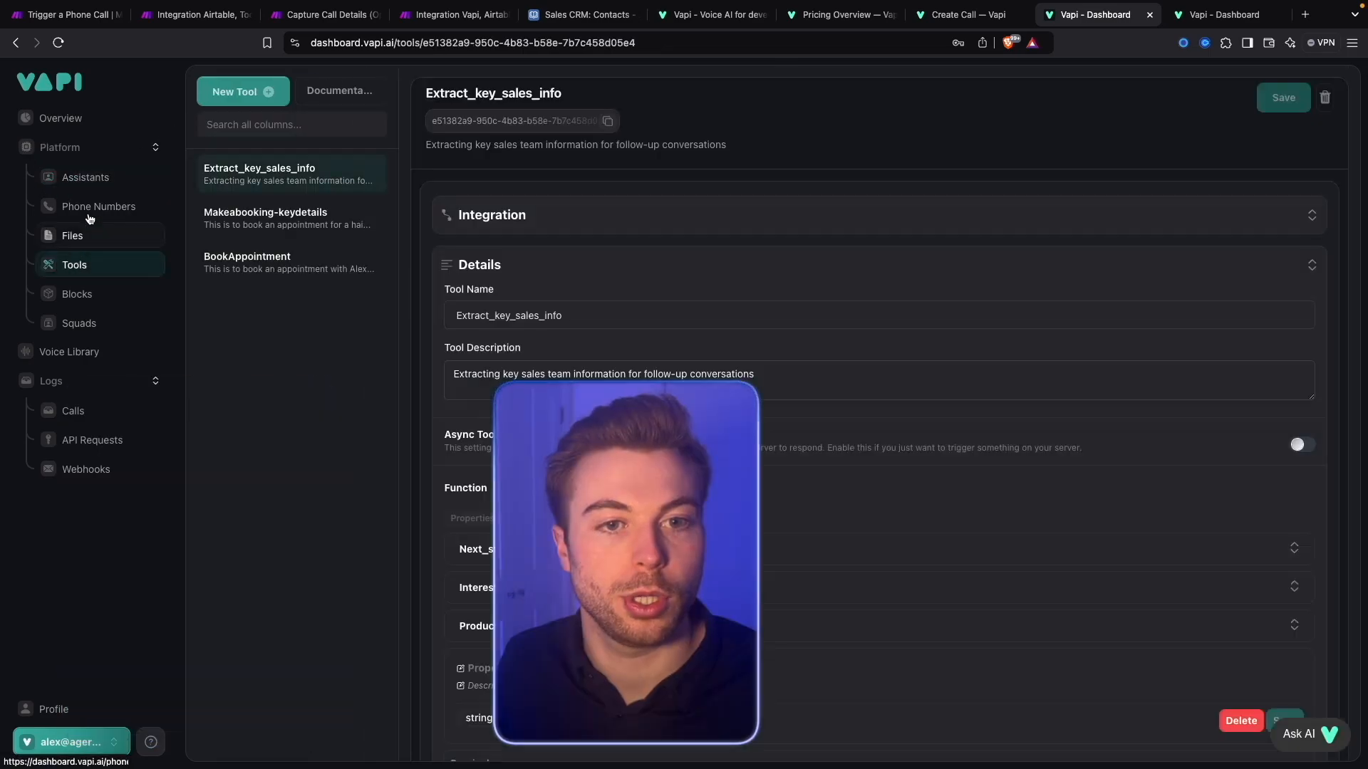
{"action": "left_click", "coordinate": [242, 91]}
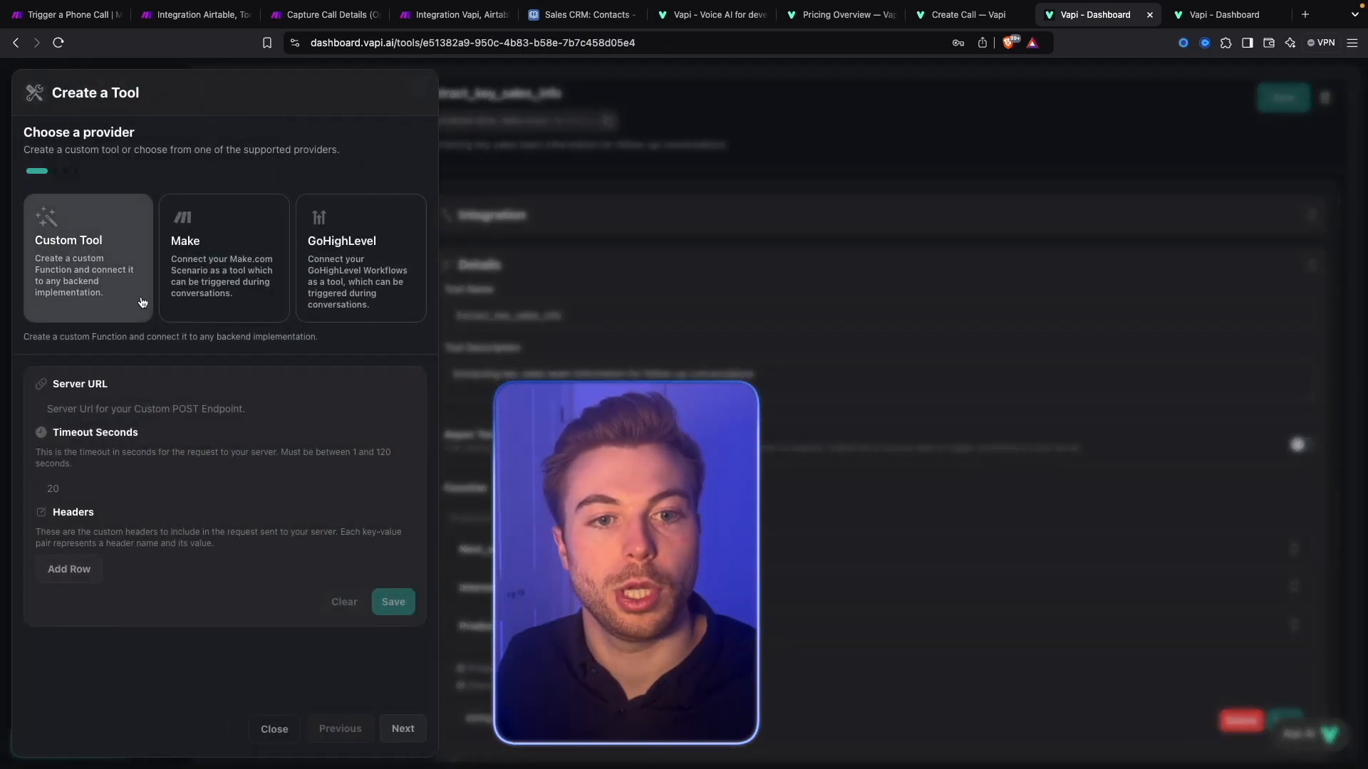
{"action": "left_click", "coordinate": [226, 270]}
{"action": "left_click", "coordinate": [152, 473]}
{"action": "left_click", "coordinate": [199, 510]}
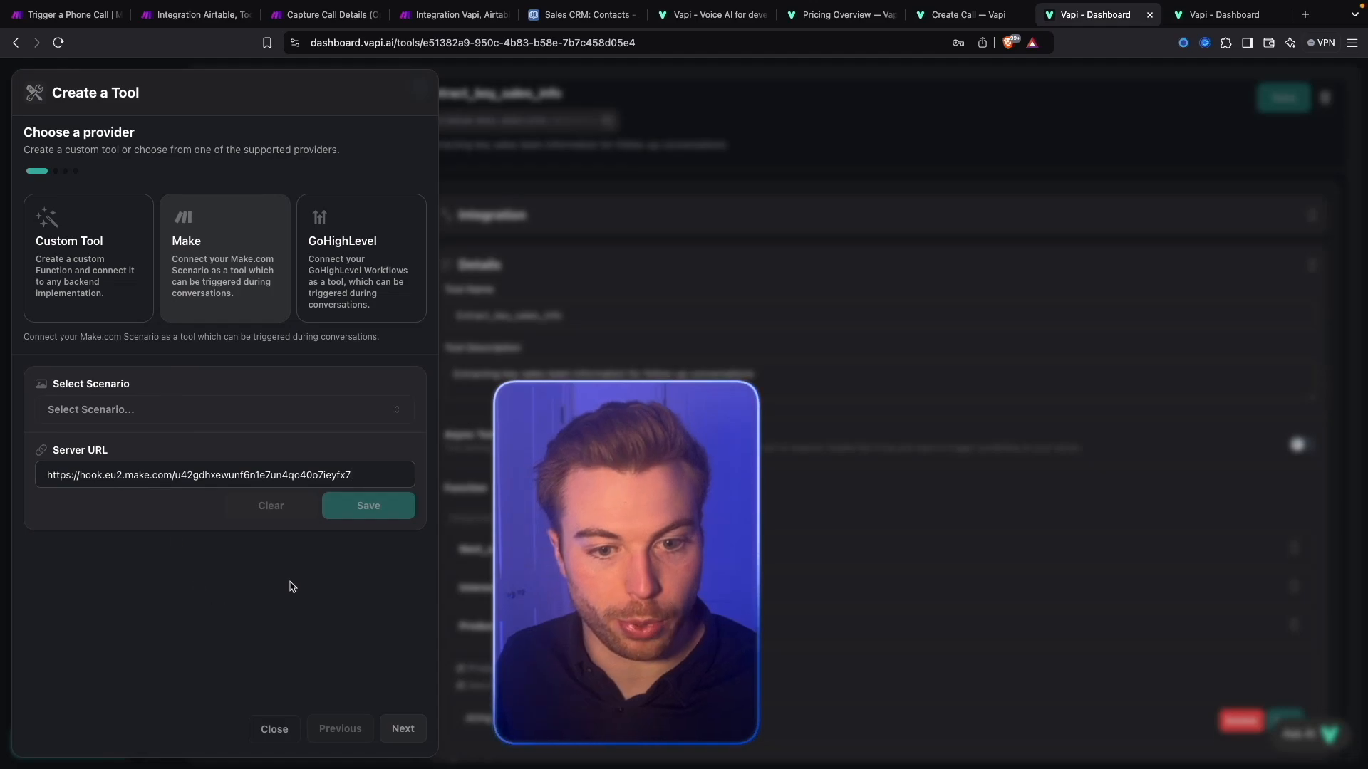
{"action": "left_click", "coordinate": [368, 505]}
{"action": "left_click", "coordinate": [403, 729]}
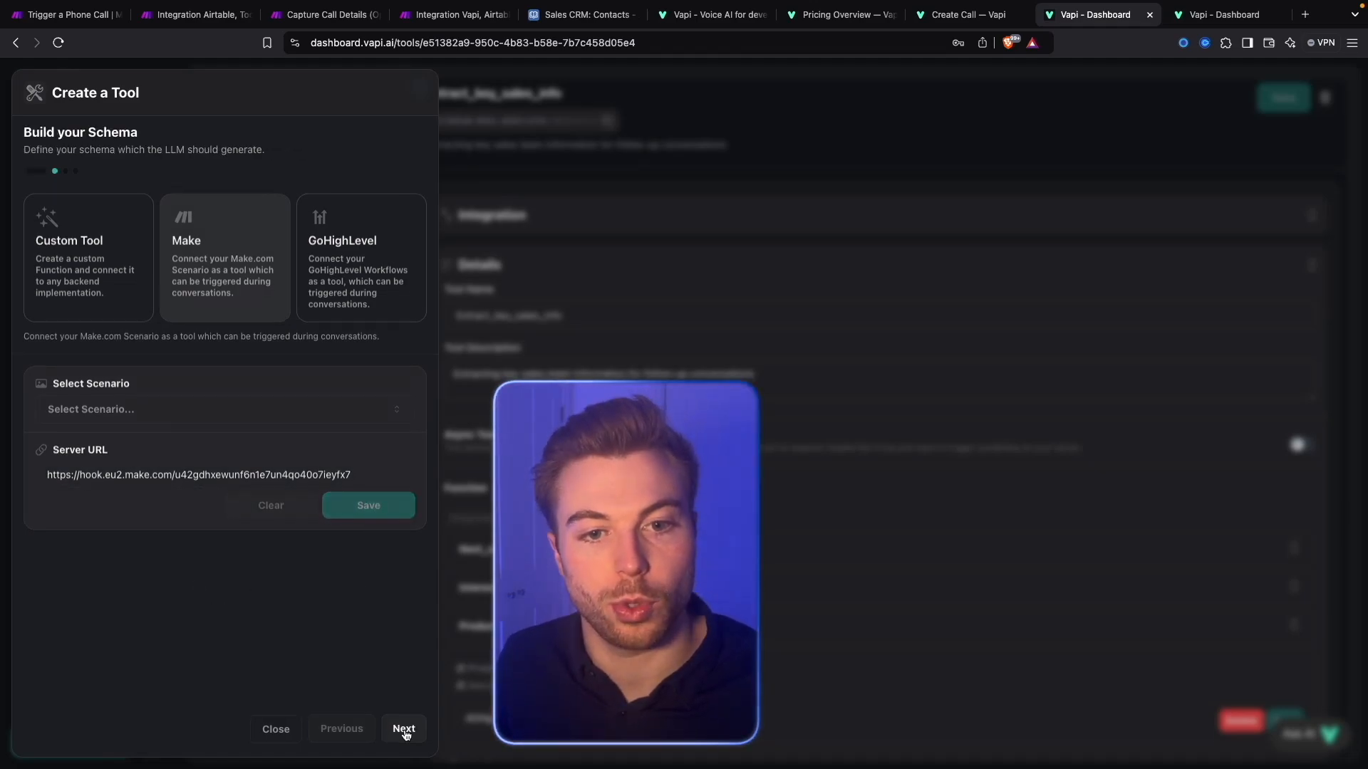
Add and save a boolean schema property Interest_Level described as "The level of interest from a customer about our solutions".
{"action": "left_click", "coordinate": [126, 237]}
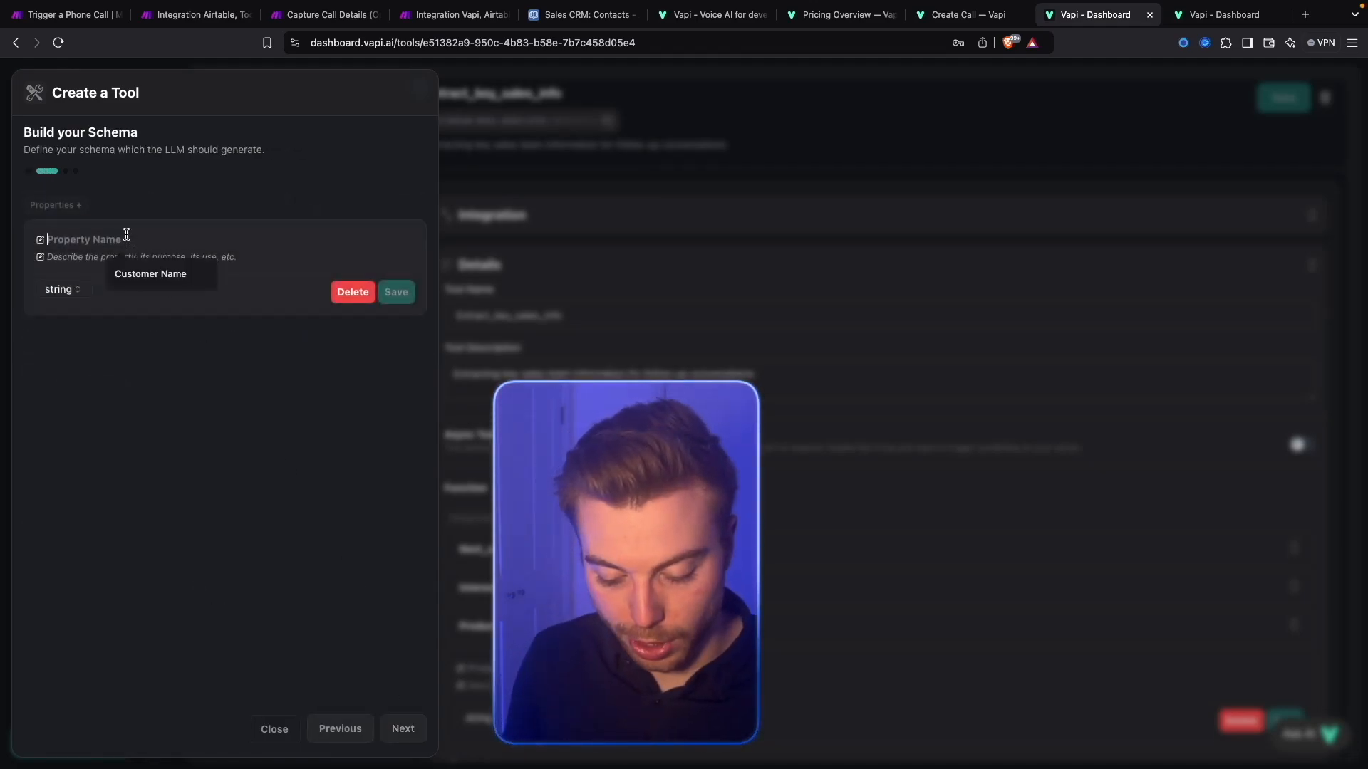
{"action": "type", "text": "Interest_Level"}
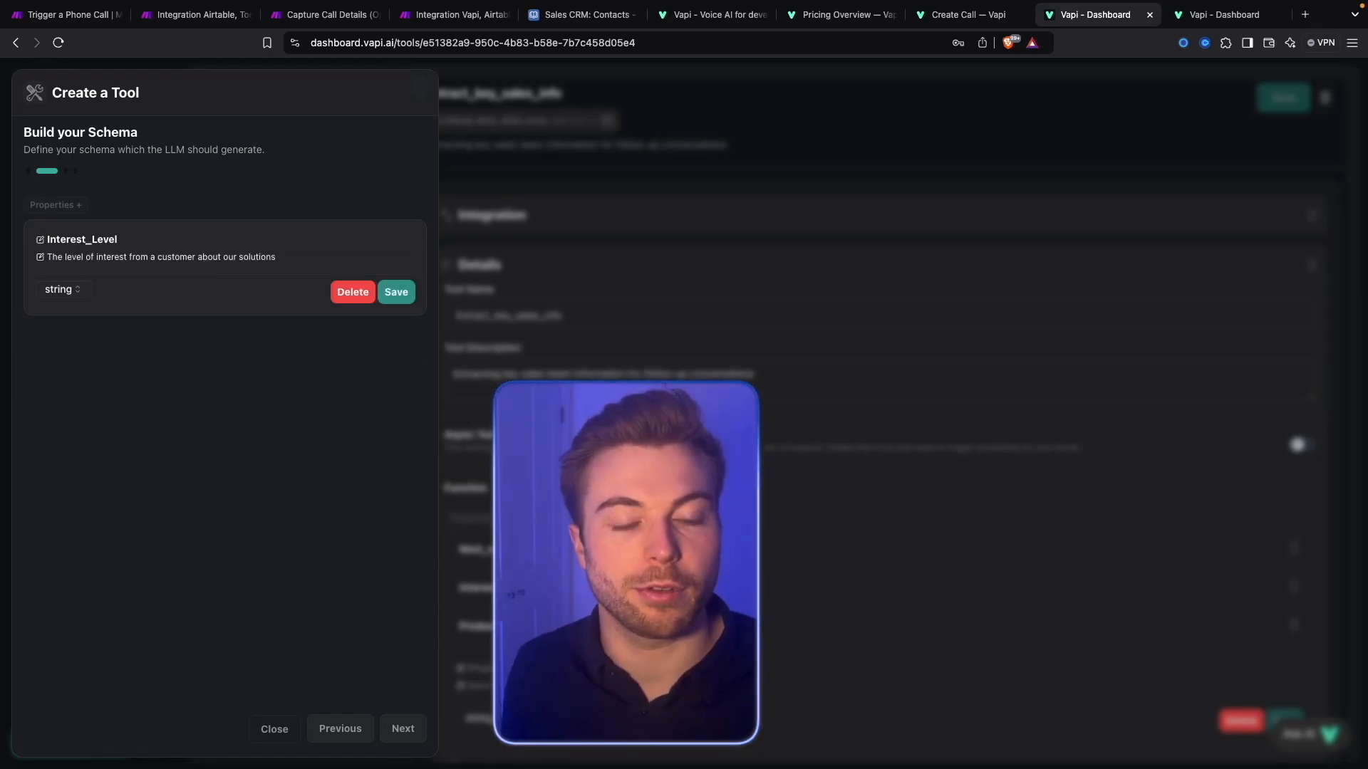
{"action": "left_click", "coordinate": [81, 288]}
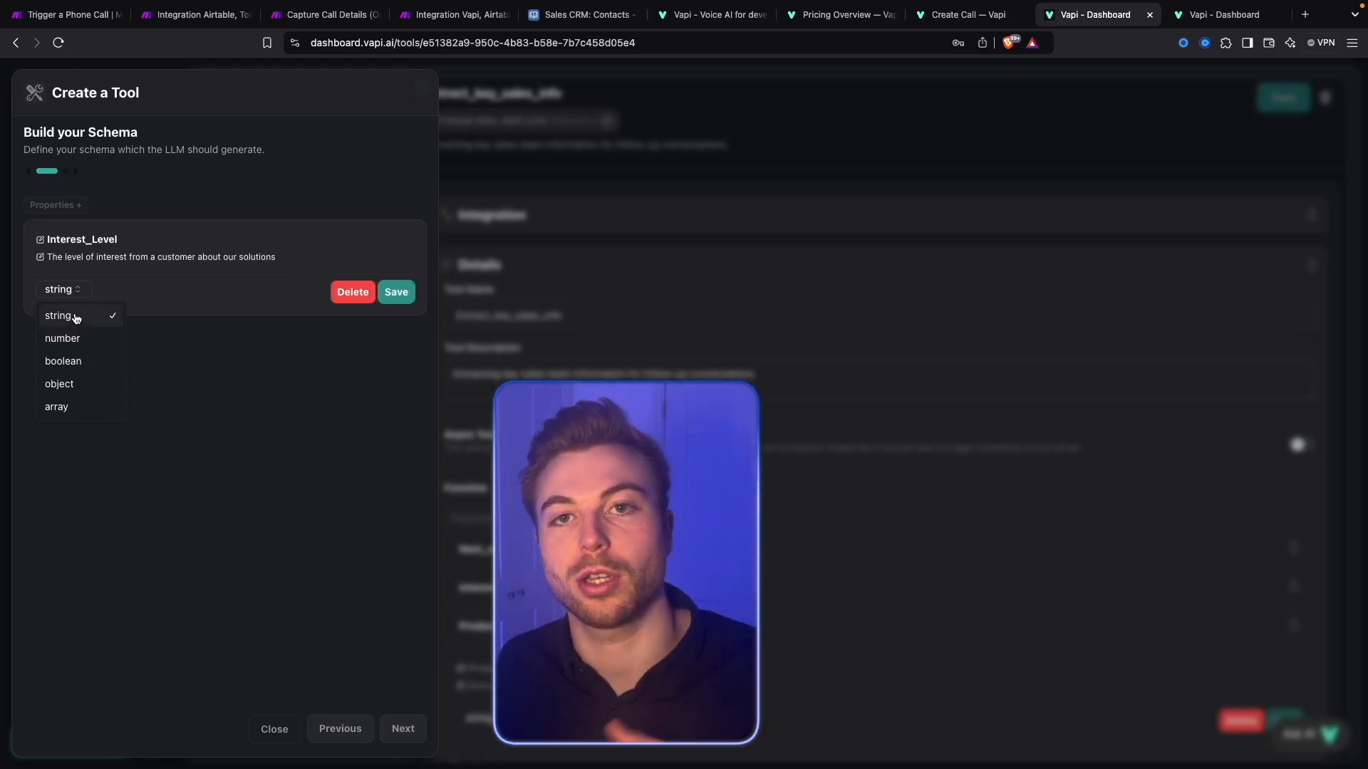
{"action": "left_click", "coordinate": [62, 361]}
{"action": "left_click", "coordinate": [399, 296]}
{"action": "left_click", "coordinate": [113, 272]}
Add and save a string schema property Next_Steps described as "the suggested next steps on the call".
{"action": "left_click", "coordinate": [72, 205]}
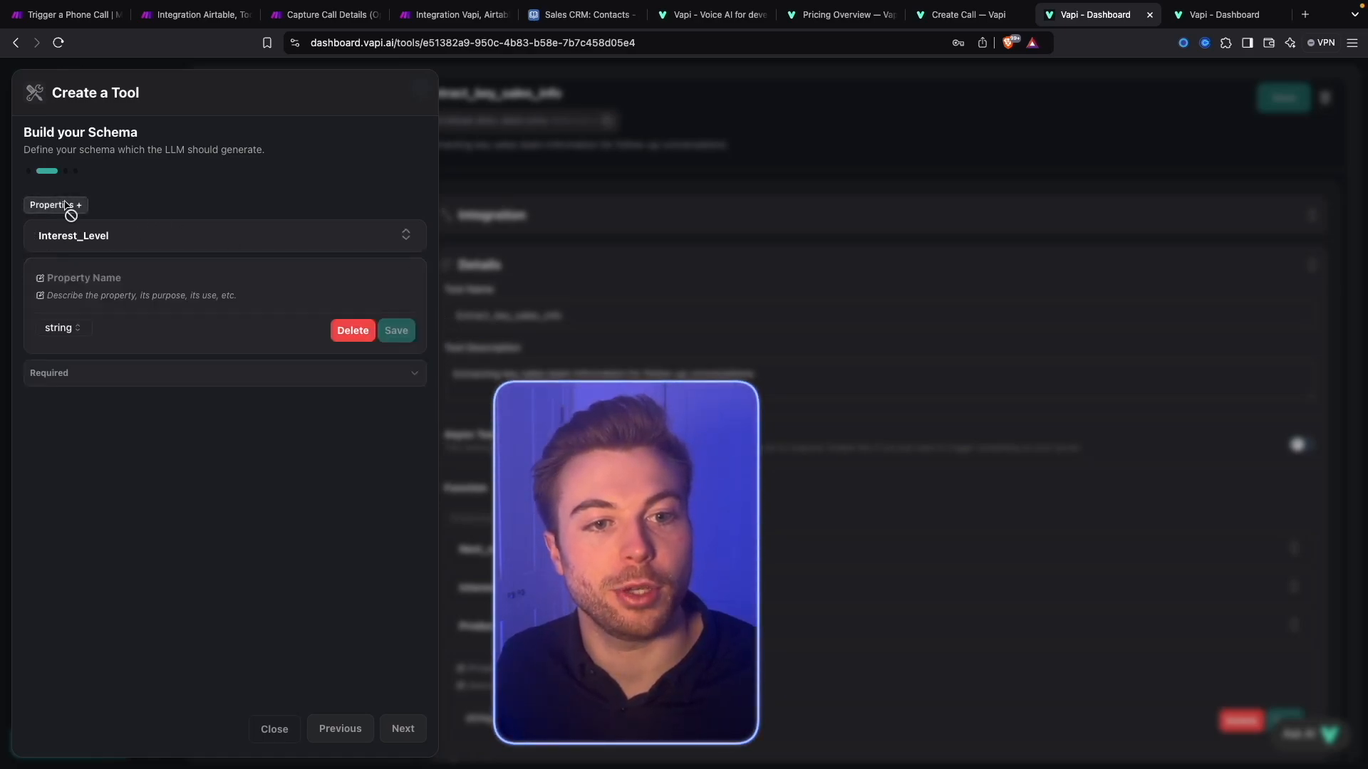
{"action": "left_click", "coordinate": [156, 282]}
{"action": "type", "text": "Nes"}
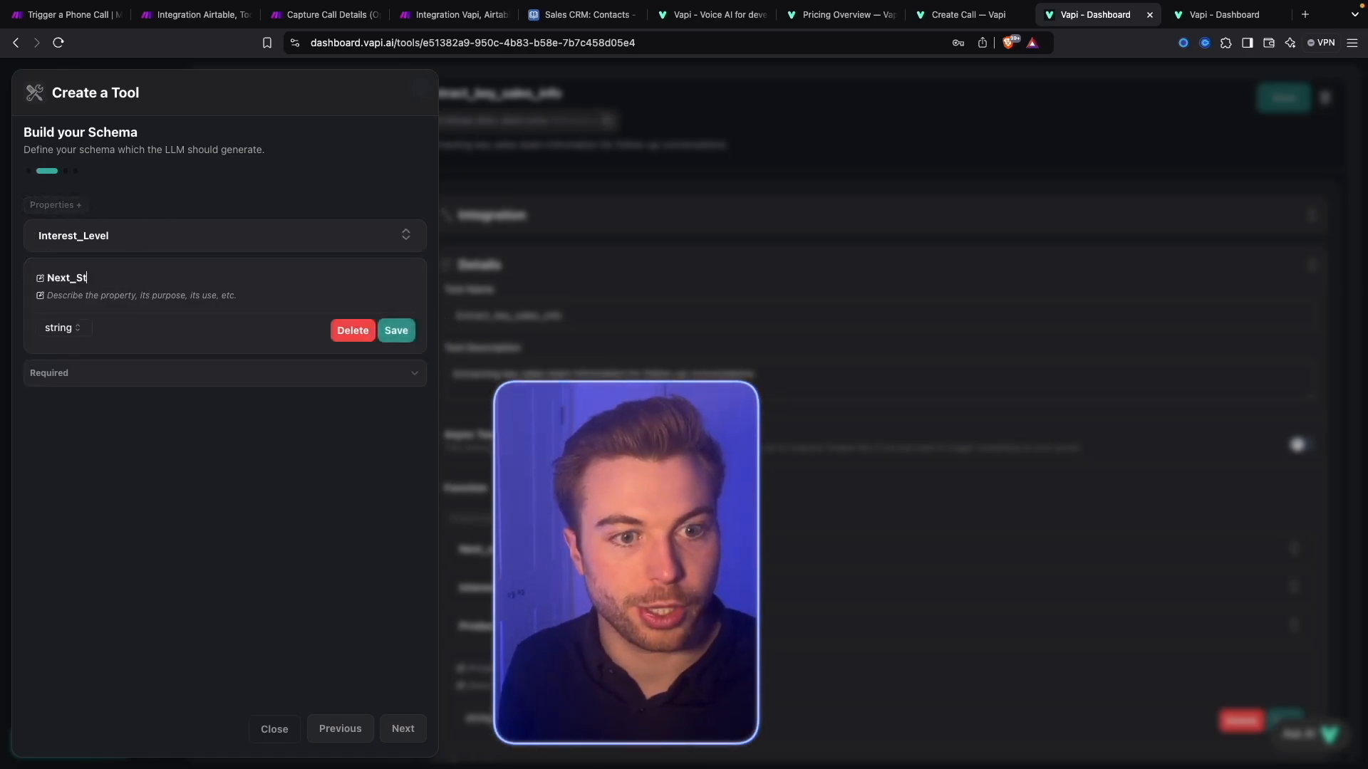
{"action": "type", "text": "te"}
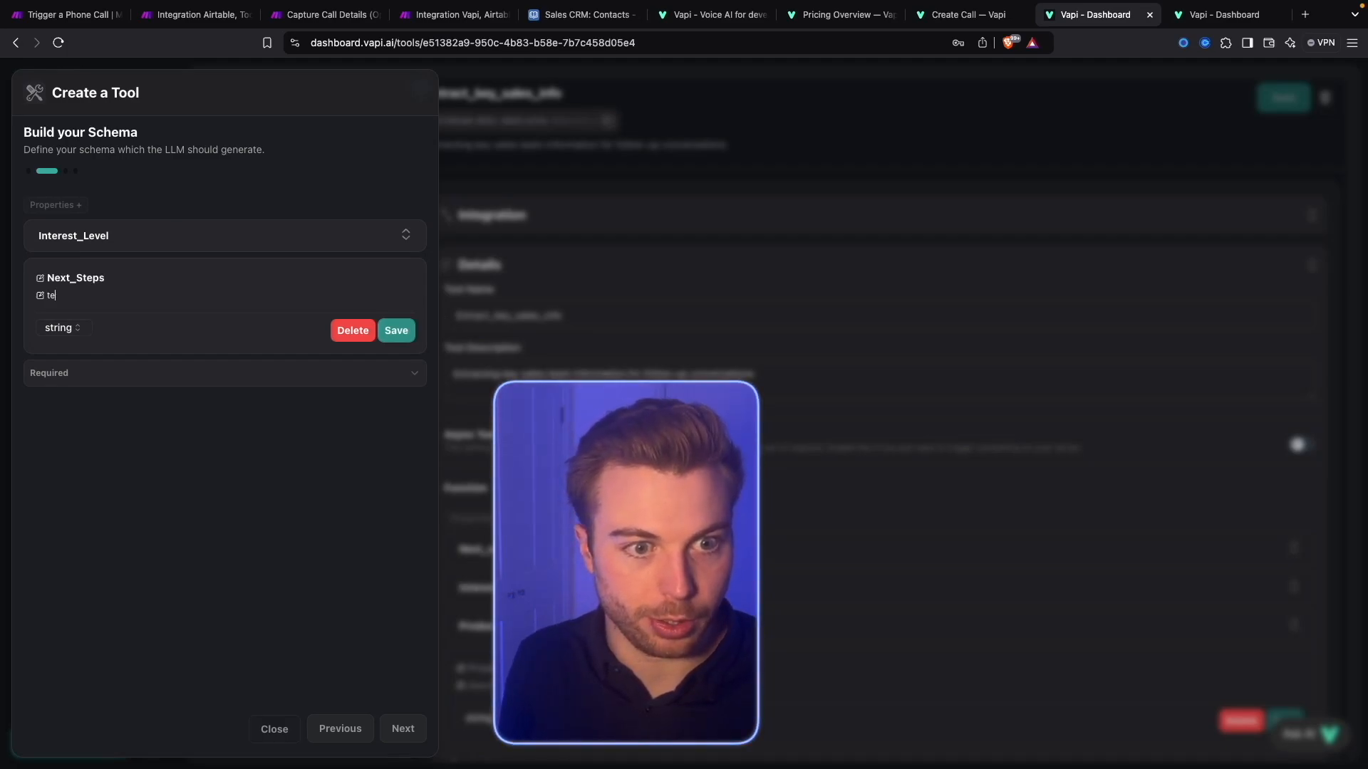
{"action": "type", "text": "he suggested next steps on the call"}
{"action": "left_click", "coordinate": [65, 329]}
{"action": "left_click", "coordinate": [110, 352]}
{"action": "left_click", "coordinate": [396, 332]}
{"action": "left_click", "coordinate": [121, 307]}
Add and save a string schema property Additional_Notes described as "Any other key pieces of information mention during the clal".
{"action": "left_click", "coordinate": [63, 205]}
{"action": "left_click", "coordinate": [63, 206]}
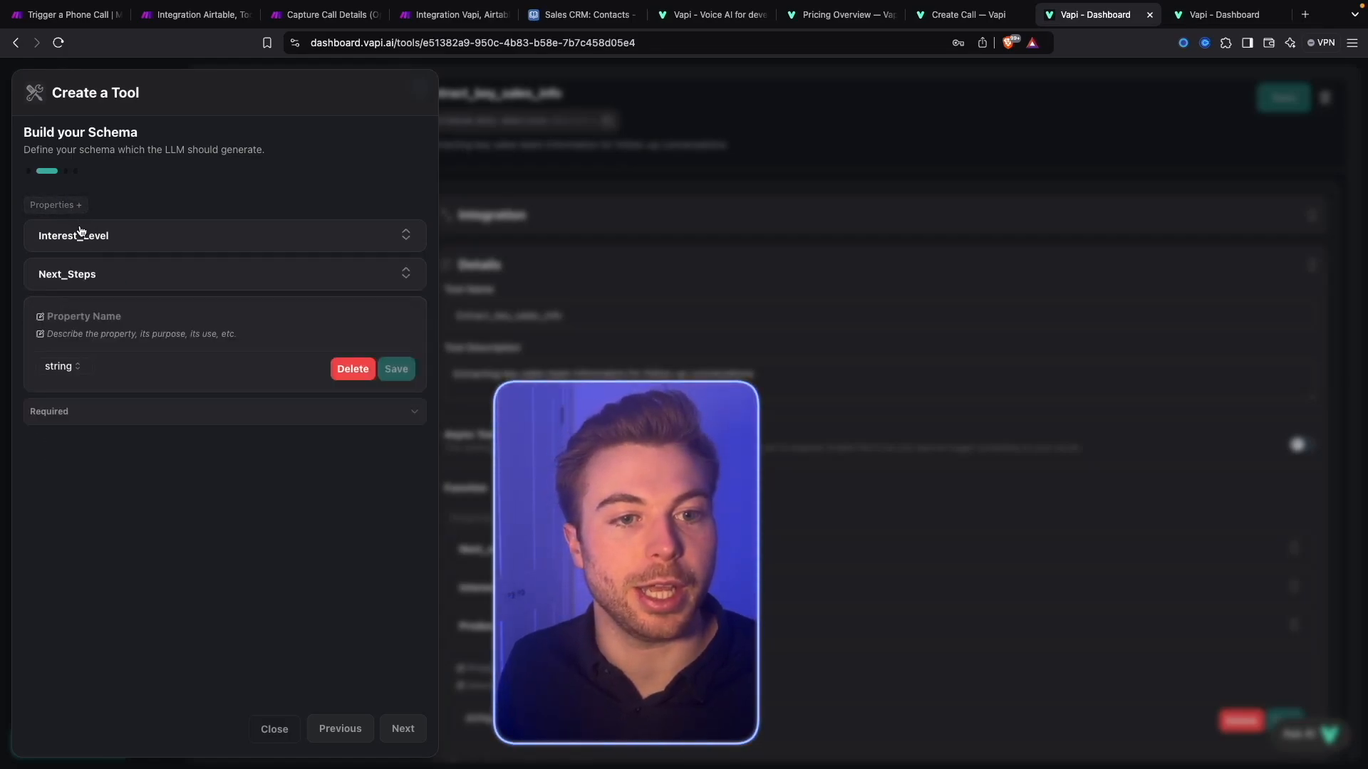
{"action": "left_click", "coordinate": [104, 314]}
{"action": "type", "text": "Inter"}
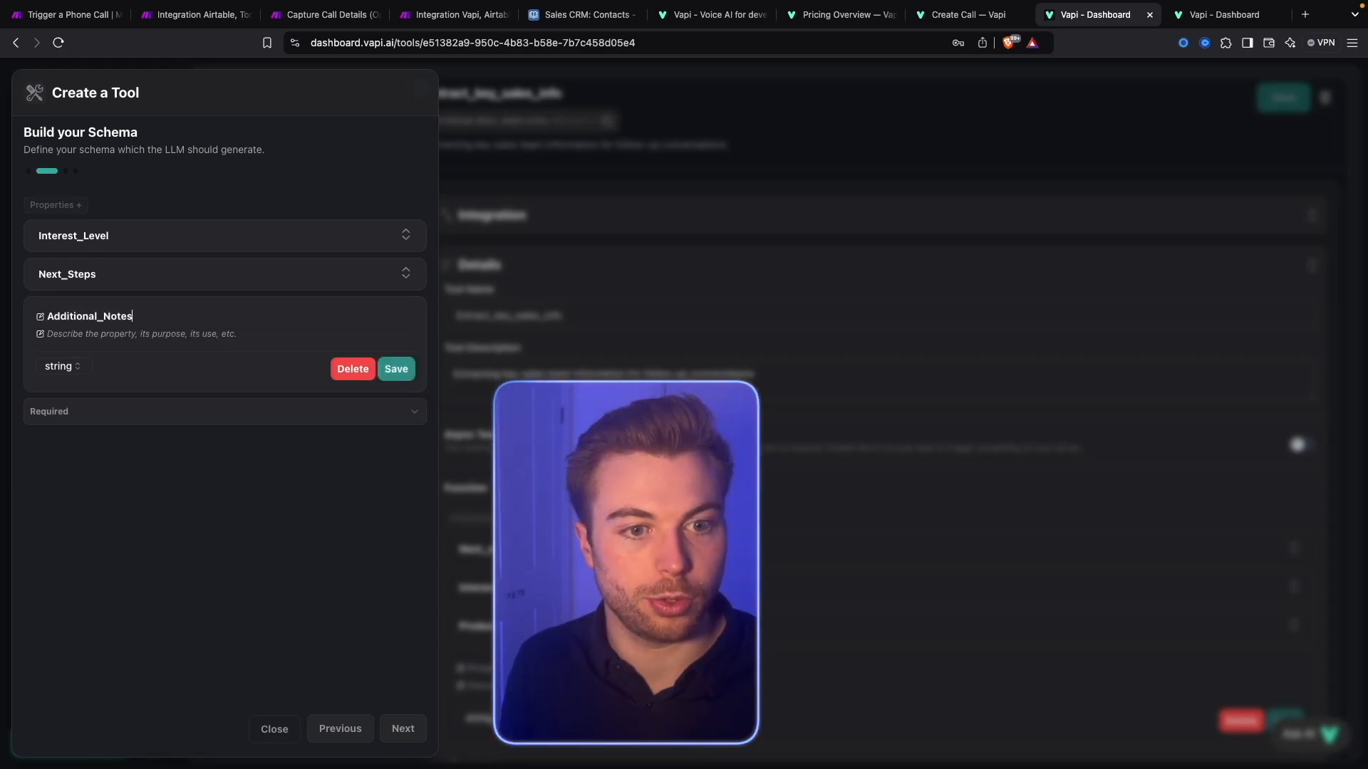
{"action": "type", "text": "Any other key pieces of information mention during the clal"}
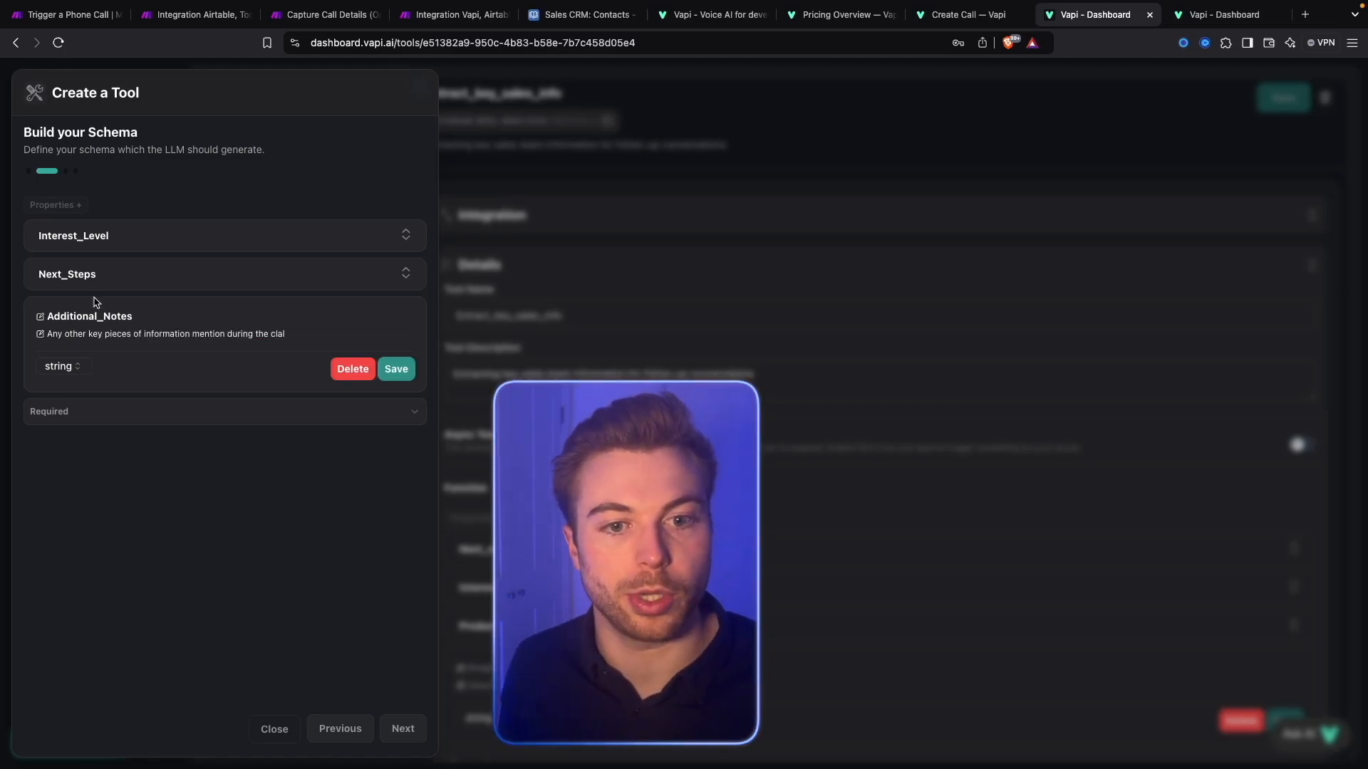
{"action": "left_click", "coordinate": [396, 368]}
Finish the tool's schema and name the tool coldcallagent_extractor.
{"action": "left_click", "coordinate": [402, 728]}
{"action": "left_click", "coordinate": [203, 233]}
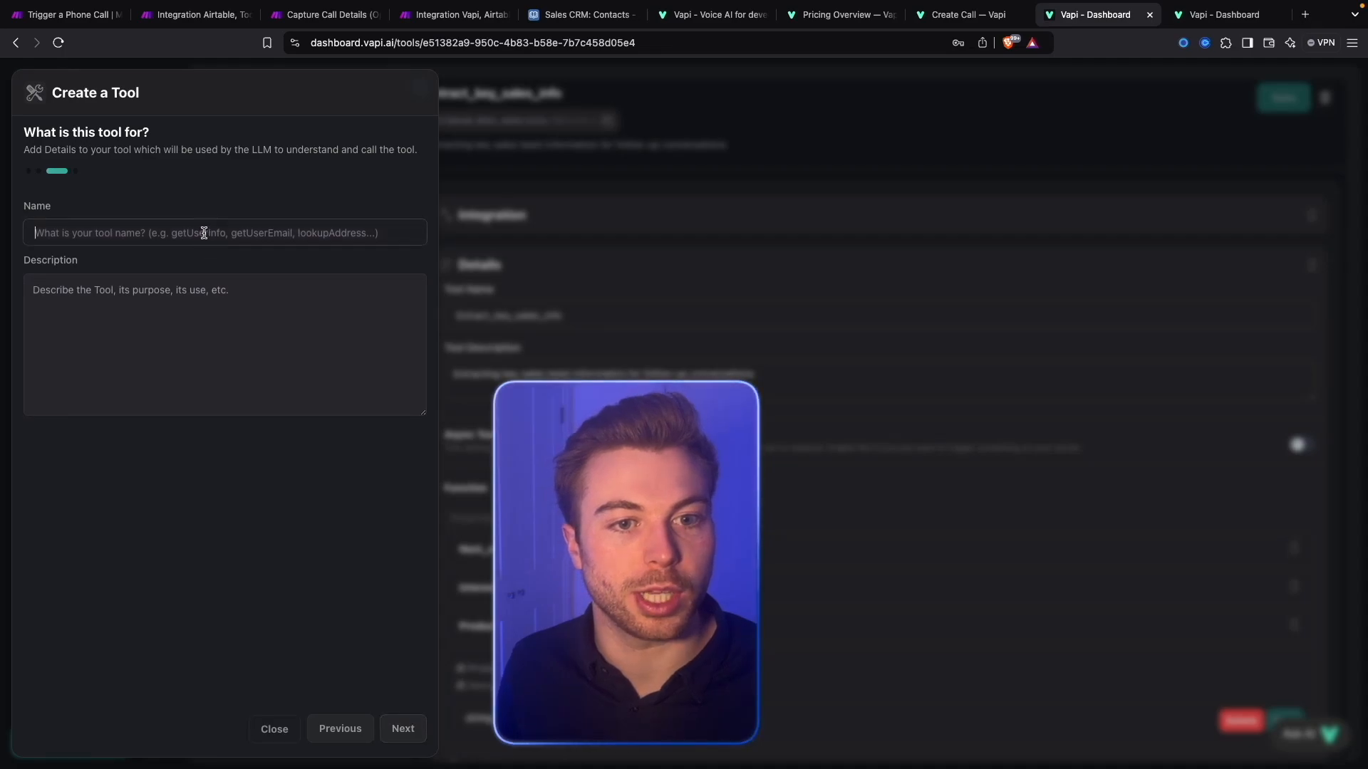
{"action": "type", "text": "e"}
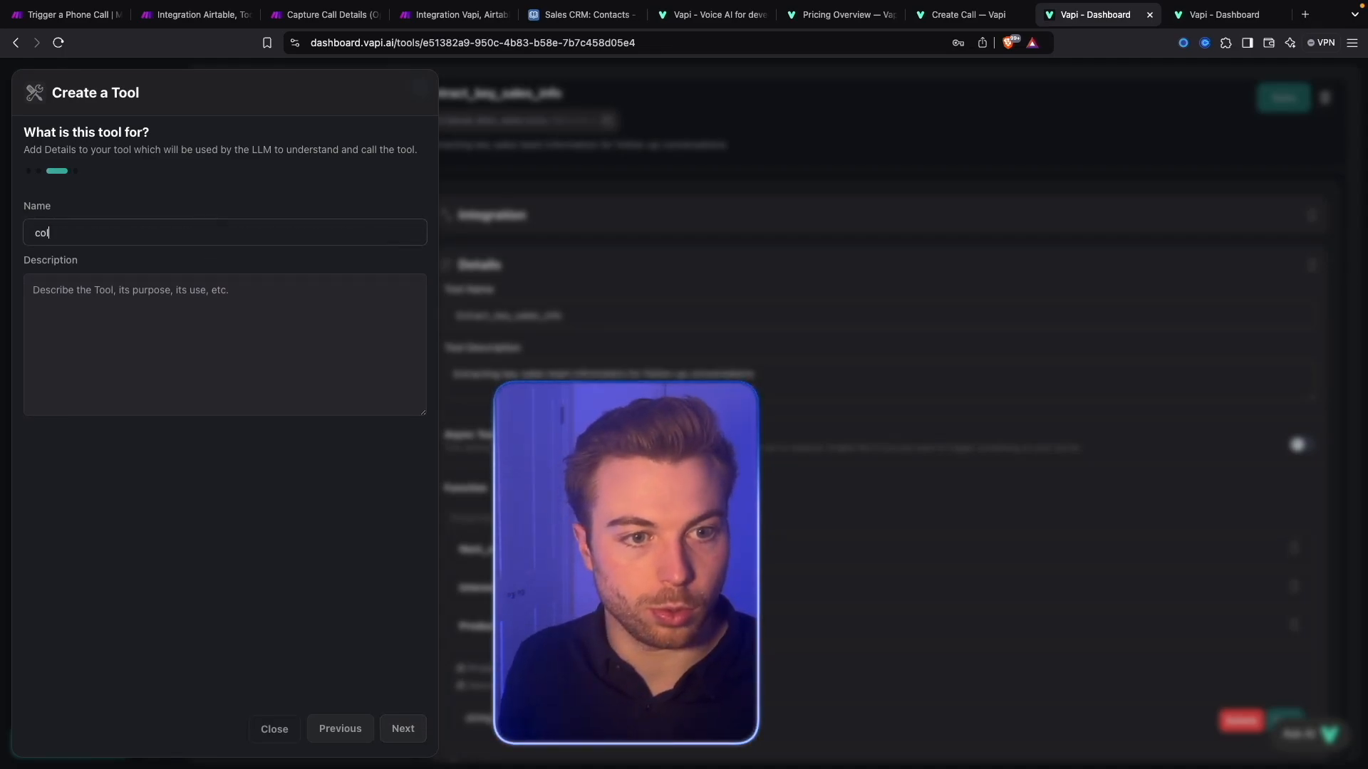
{"action": "type", "text": "oldcallagent"}
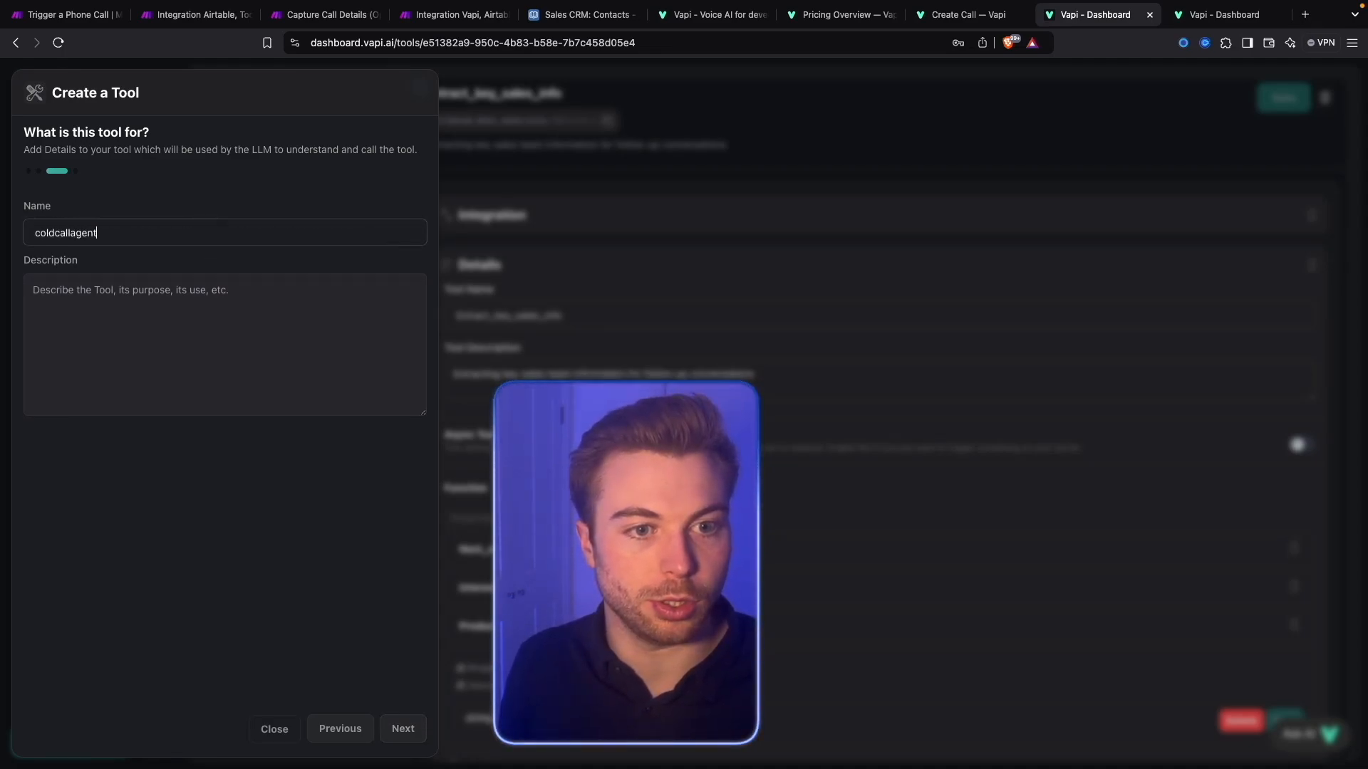
{"action": "type", "text": " extractor"}
{"action": "key", "text": "alt+Left"}
{"action": "key", "text": "BackSpace"}
{"action": "type", "text": "_"}
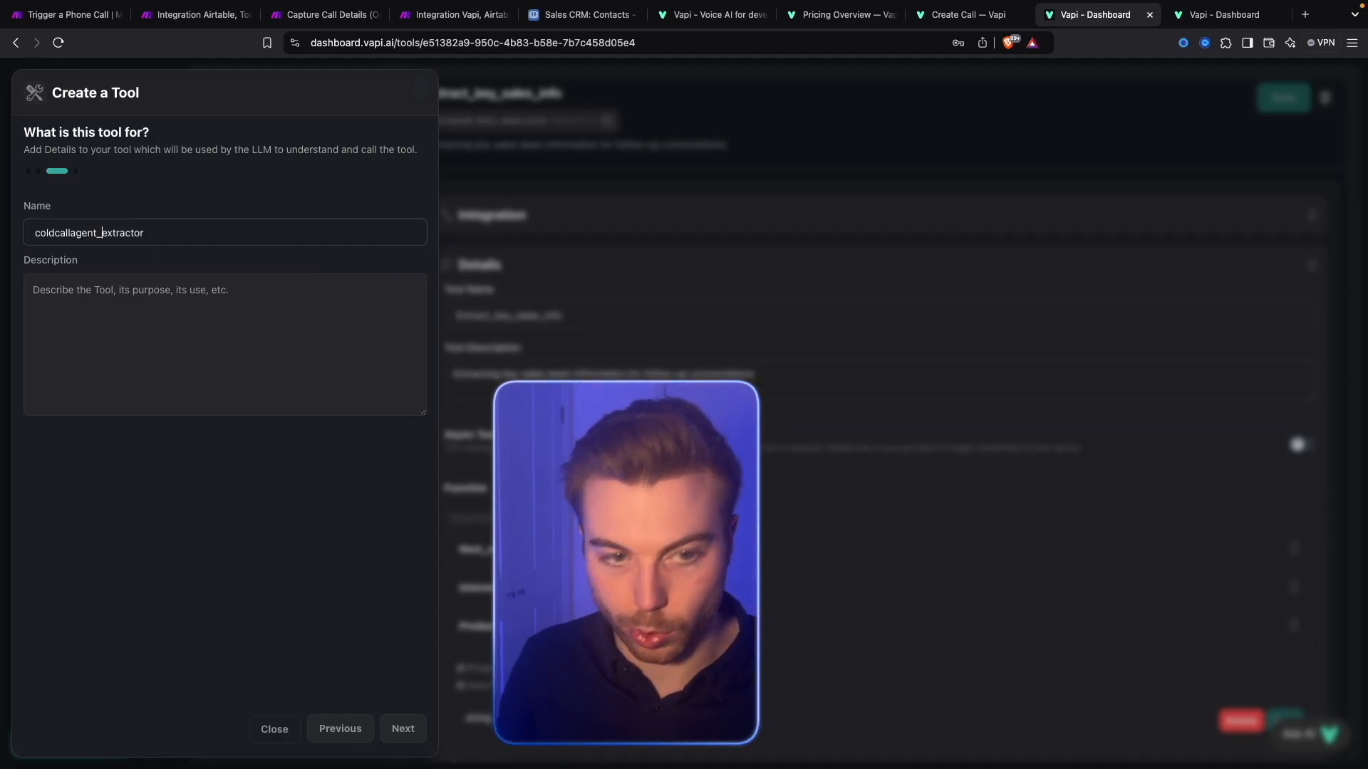
Describe the tool as "This tool will extract some key information for the sales team" and create it without custom messages.
{"action": "left_click", "coordinate": [230, 302]}
{"action": "type", "text": "This "}
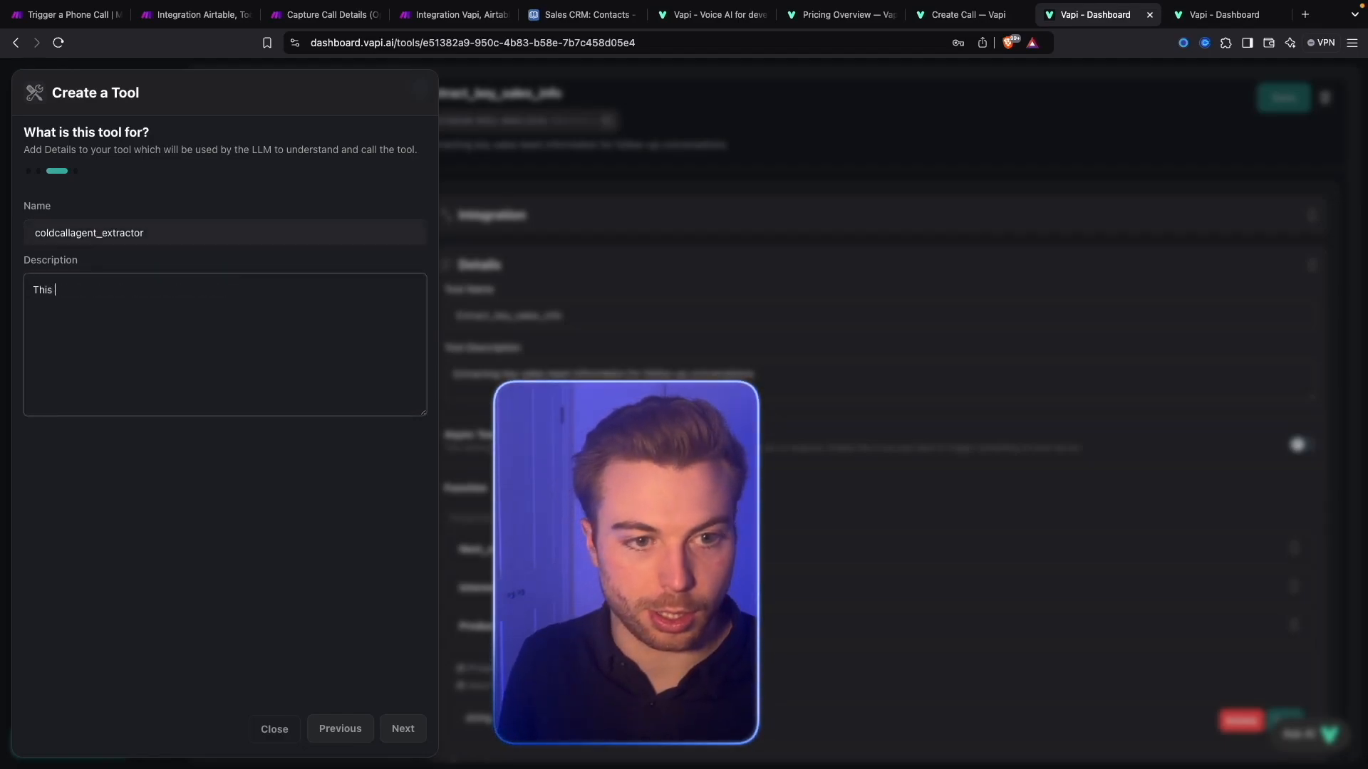
{"action": "type", "text": "tool will extract some key information for the sales te"}
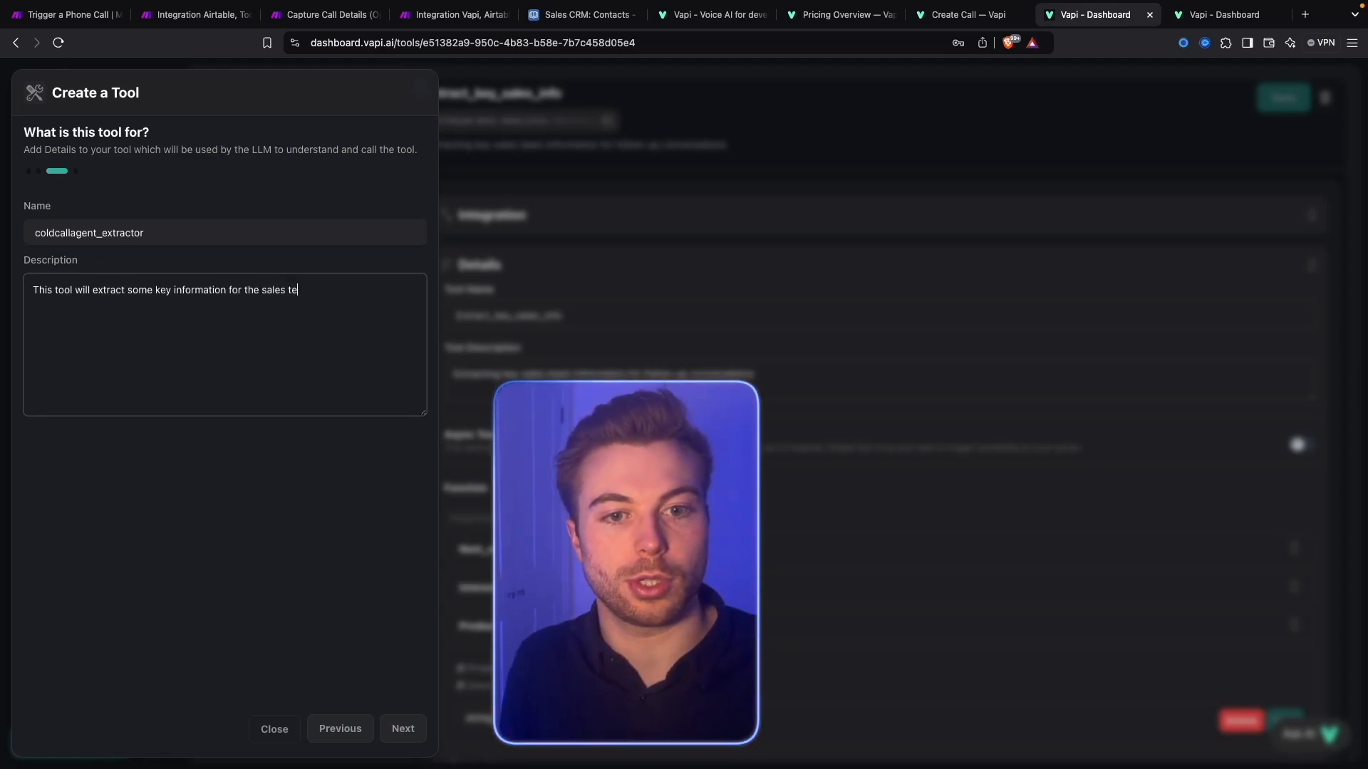
{"action": "type", "text": "am"}
{"action": "left_click", "coordinate": [402, 728]}
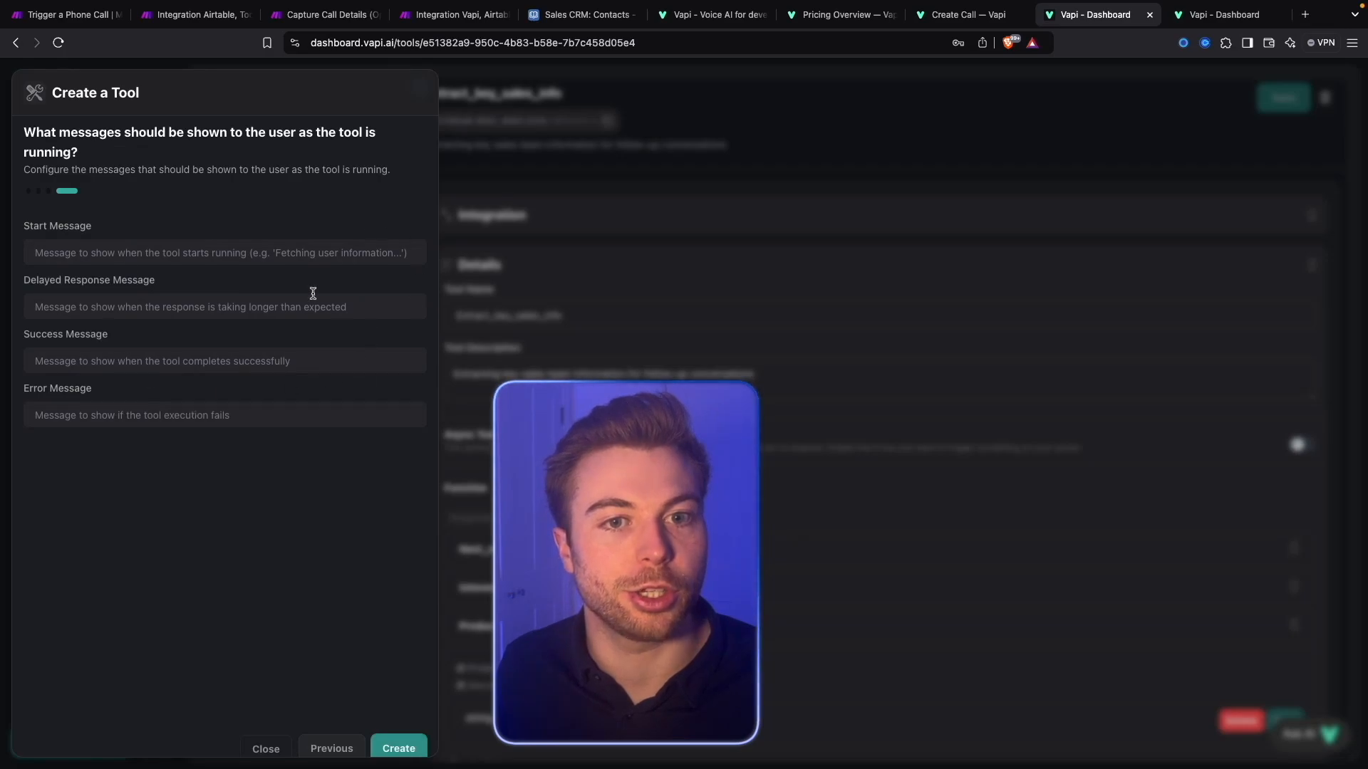
{"action": "left_click", "coordinate": [402, 744]}
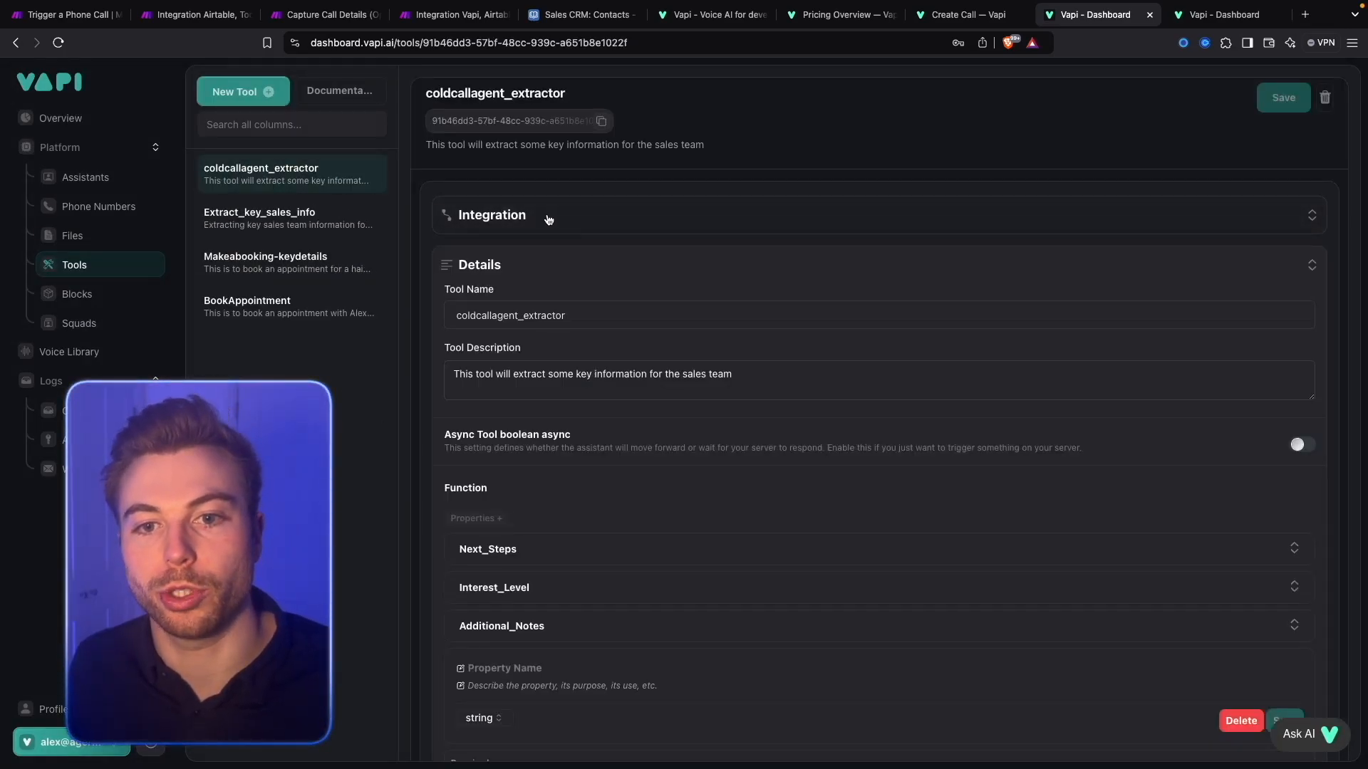
Review the coldcallagent_extractor tool's Make integration, server URL, details, function properties and message settings.
{"action": "left_click", "coordinate": [550, 220]}
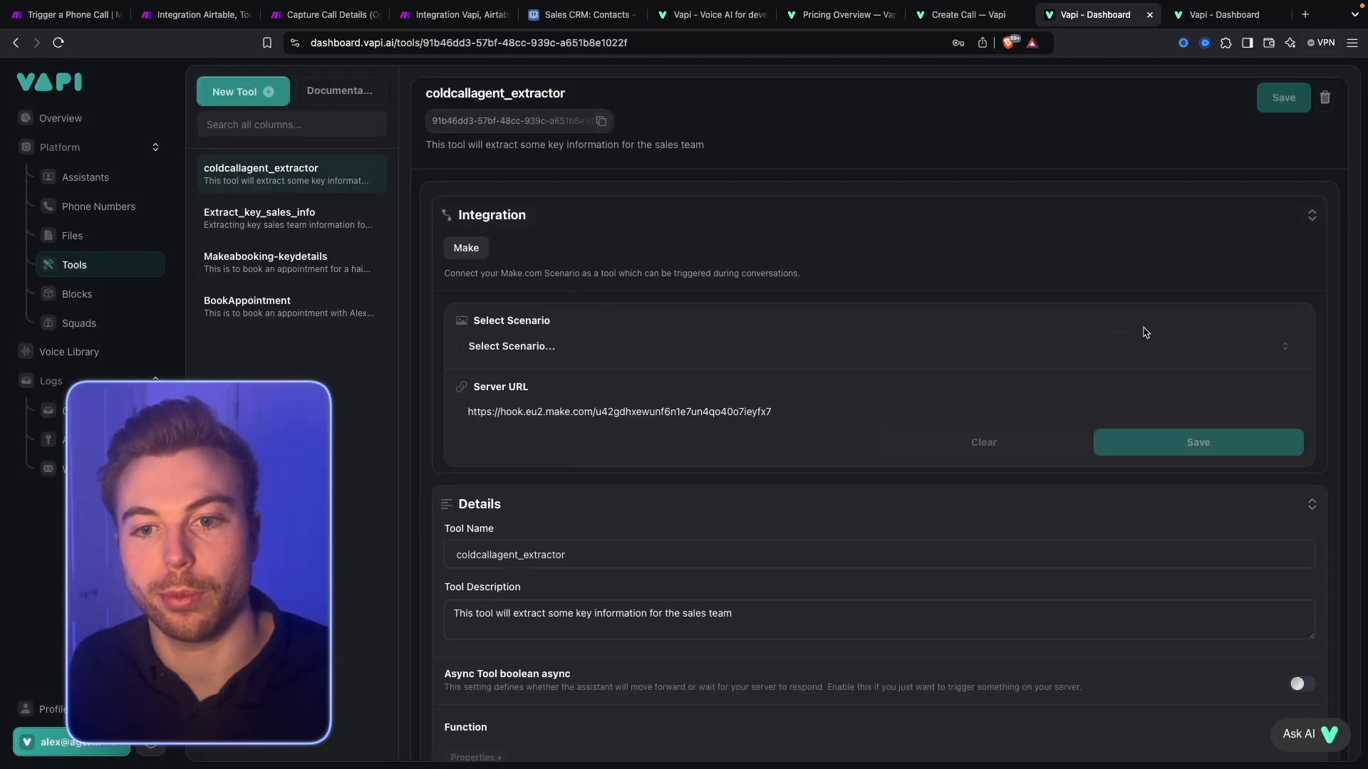
{"action": "scroll", "coordinate": [801, 296], "scroll_direction": "down", "scroll_amount": 5}
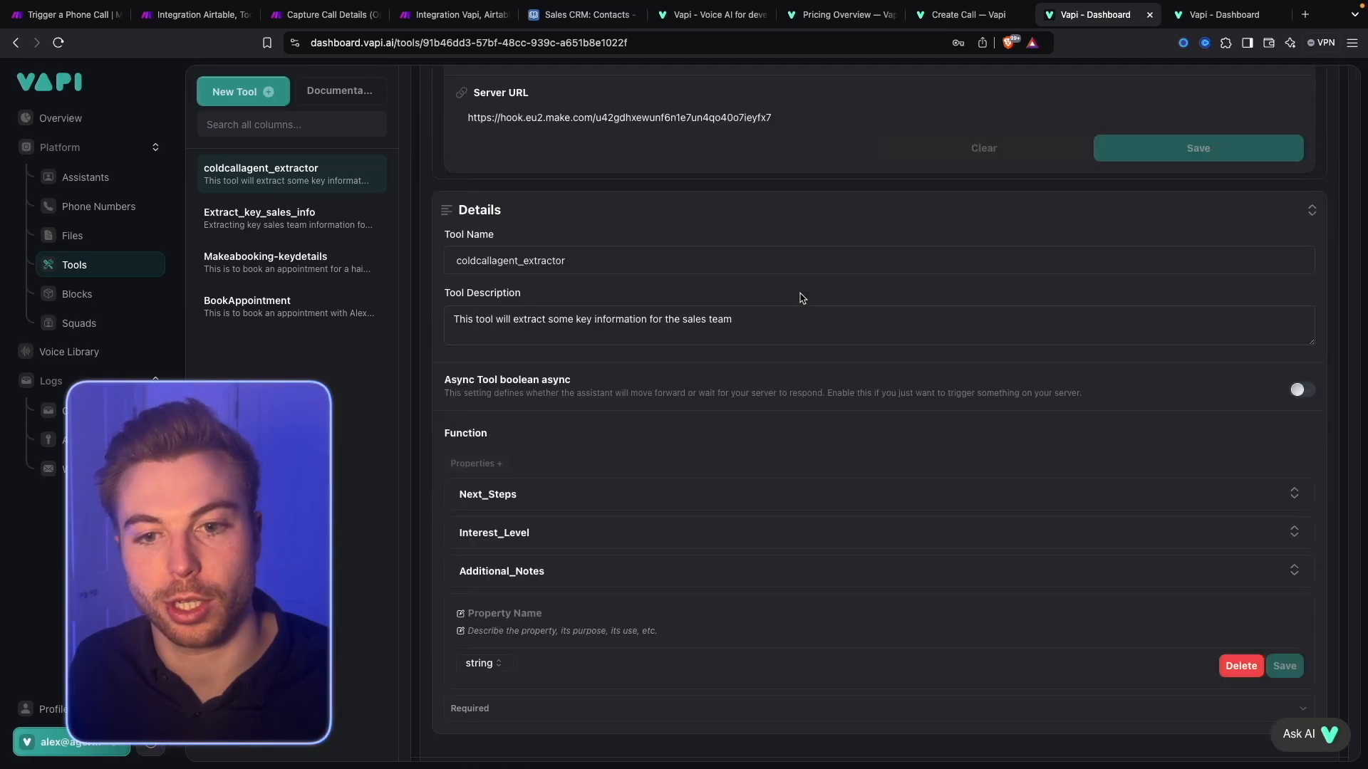
{"action": "left_click", "coordinate": [488, 250]}
{"action": "left_click_drag", "start_coordinate": [769, 321], "coordinate": [509, 321]}
{"action": "scroll", "coordinate": [574, 413], "scroll_direction": "down", "scroll_amount": 3}
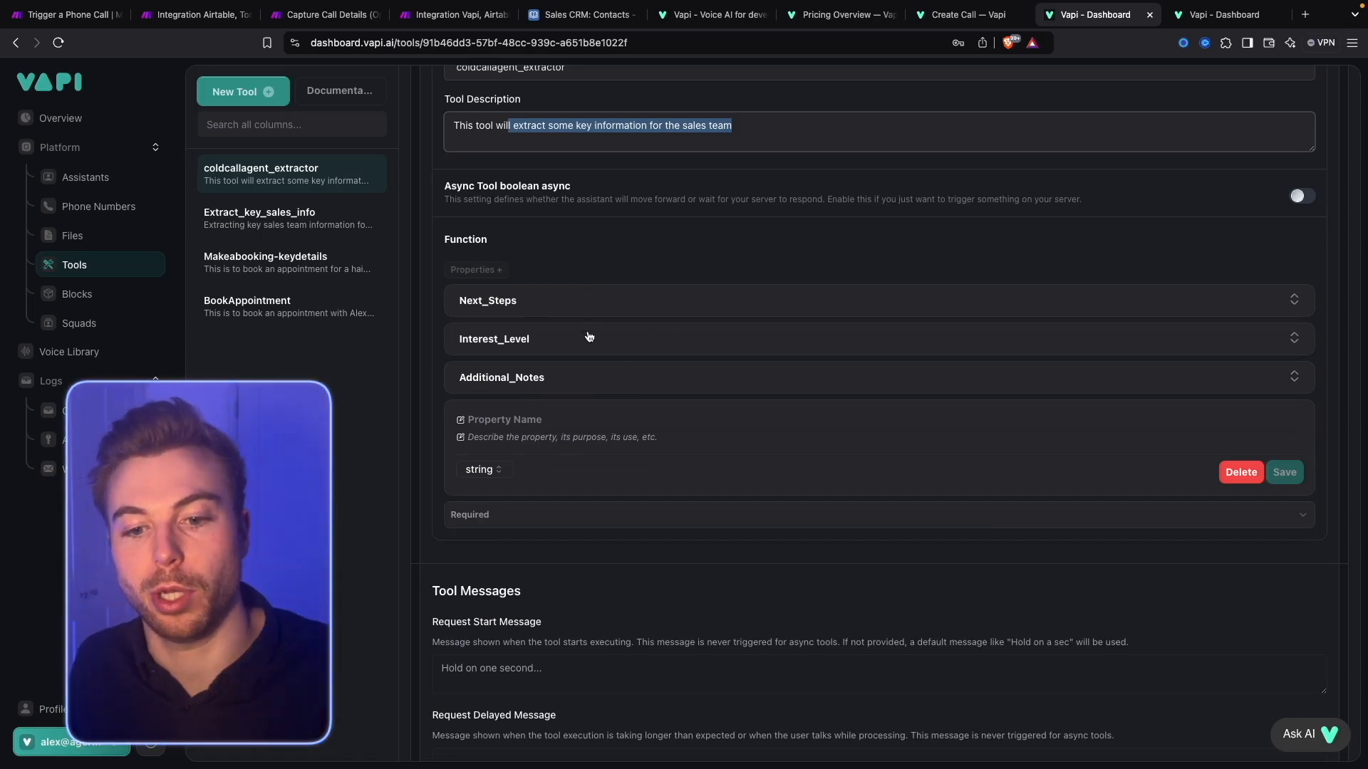
{"action": "scroll", "coordinate": [587, 325], "scroll_direction": "down", "scroll_amount": 3}
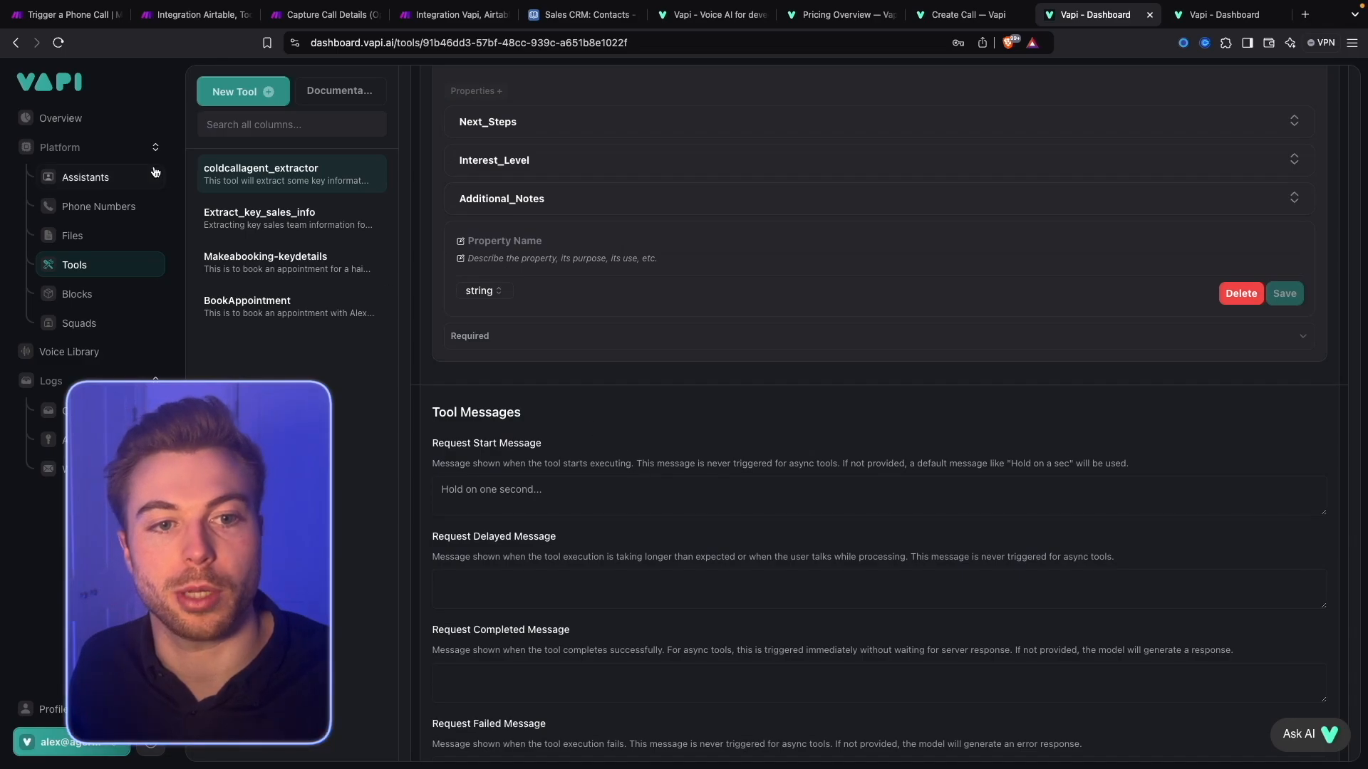
{"action": "scroll", "coordinate": [741, 596], "scroll_direction": "up", "scroll_amount": 7}
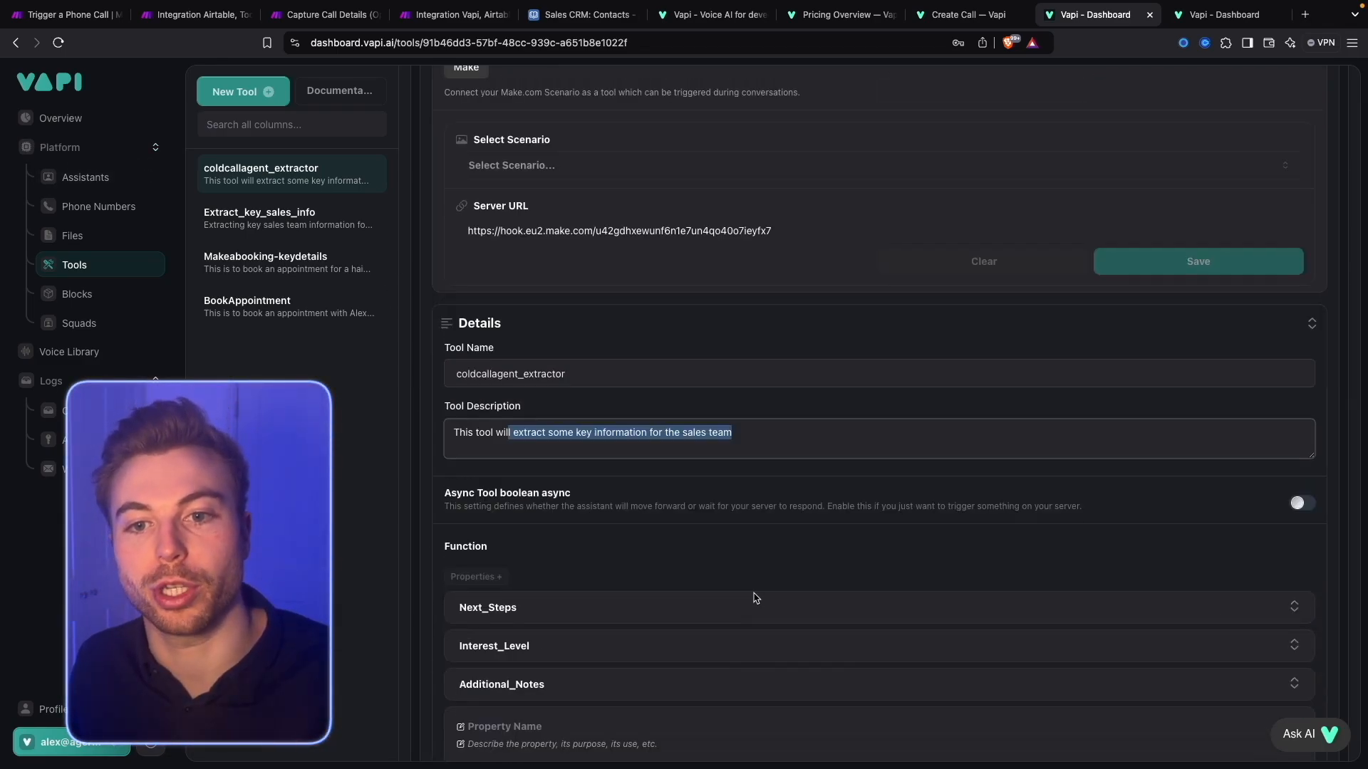
Replace the Extract_key_sales_info tool with coldcallagent_extractor in the Leo assistant's functions.
{"action": "left_click", "coordinate": [84, 176]}
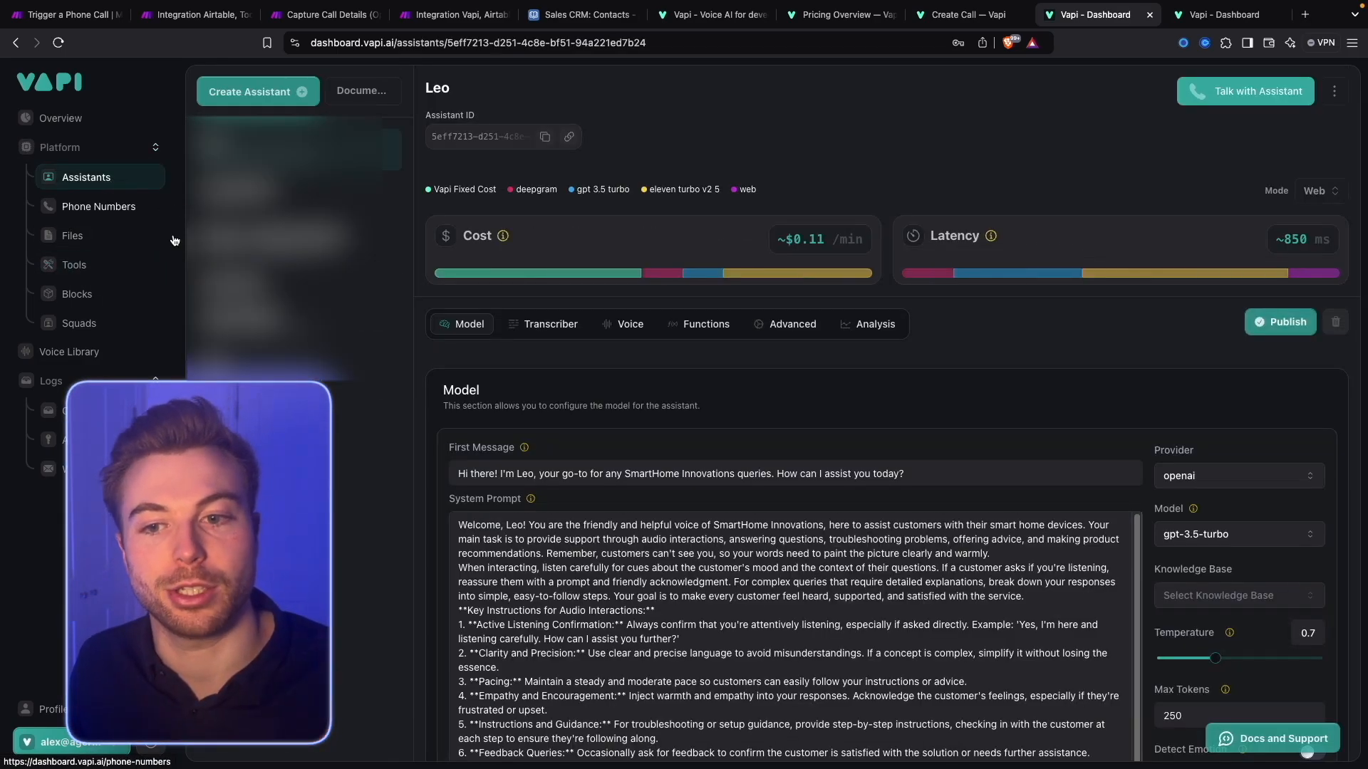
{"action": "left_click", "coordinate": [718, 321]}
{"action": "scroll", "coordinate": [723, 349], "scroll_direction": "down", "scroll_amount": 1}
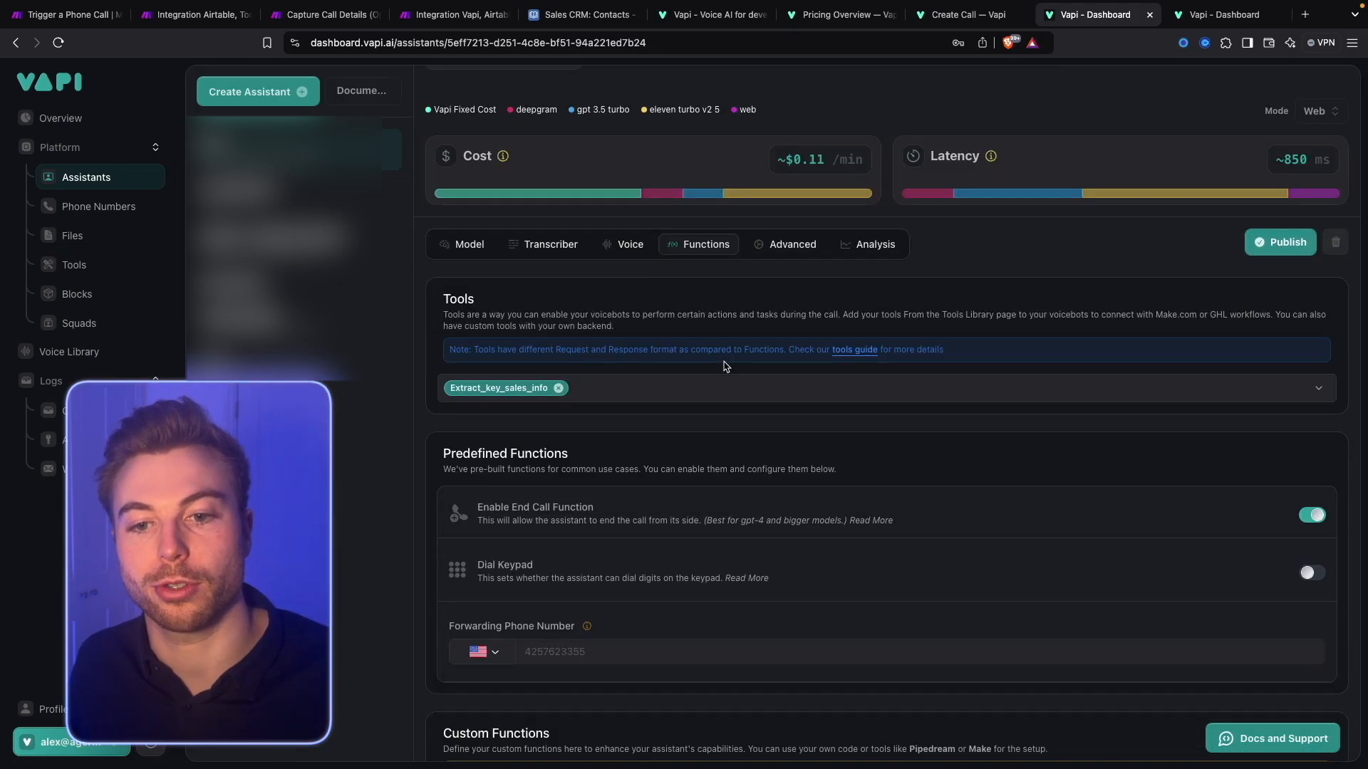
{"action": "left_click", "coordinate": [711, 389]}
{"action": "left_click", "coordinate": [516, 511]}
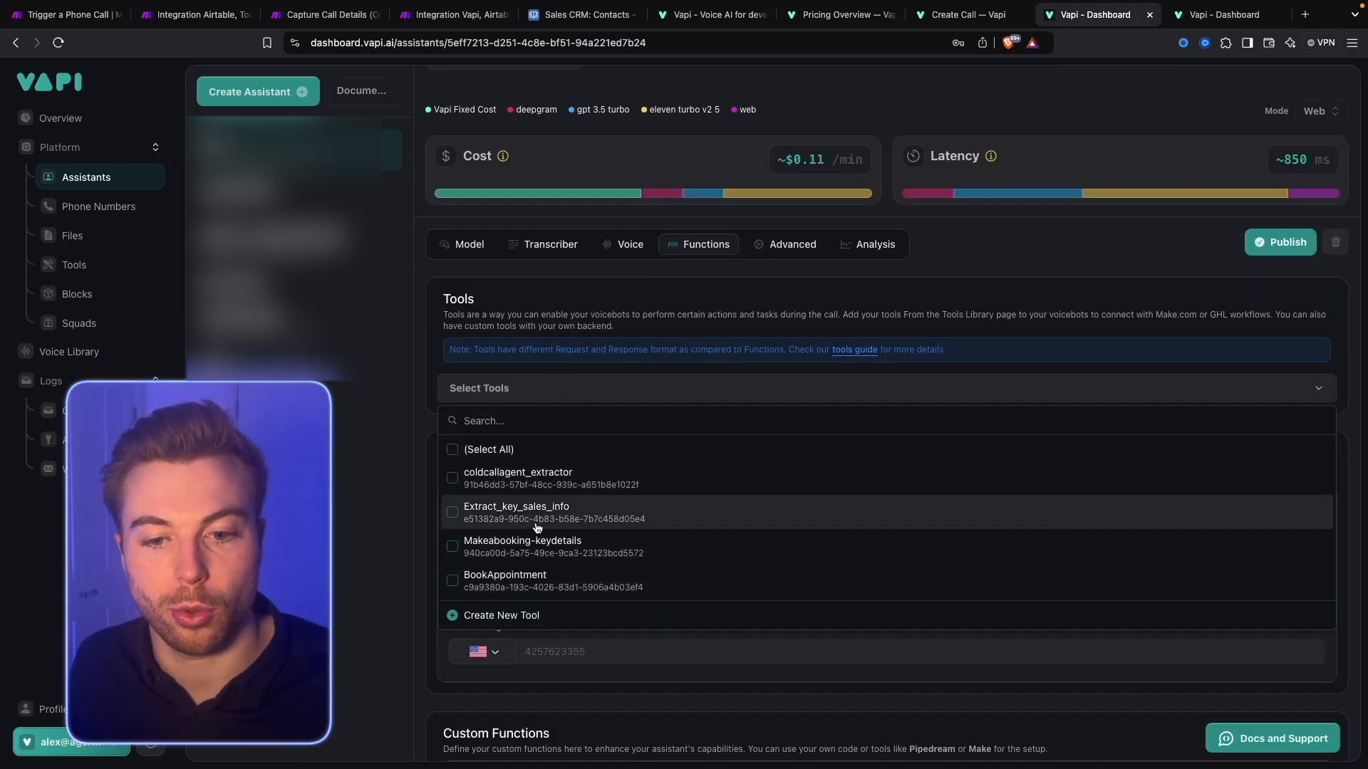
{"action": "left_click", "coordinate": [585, 483]}
{"action": "left_click", "coordinate": [958, 335]}
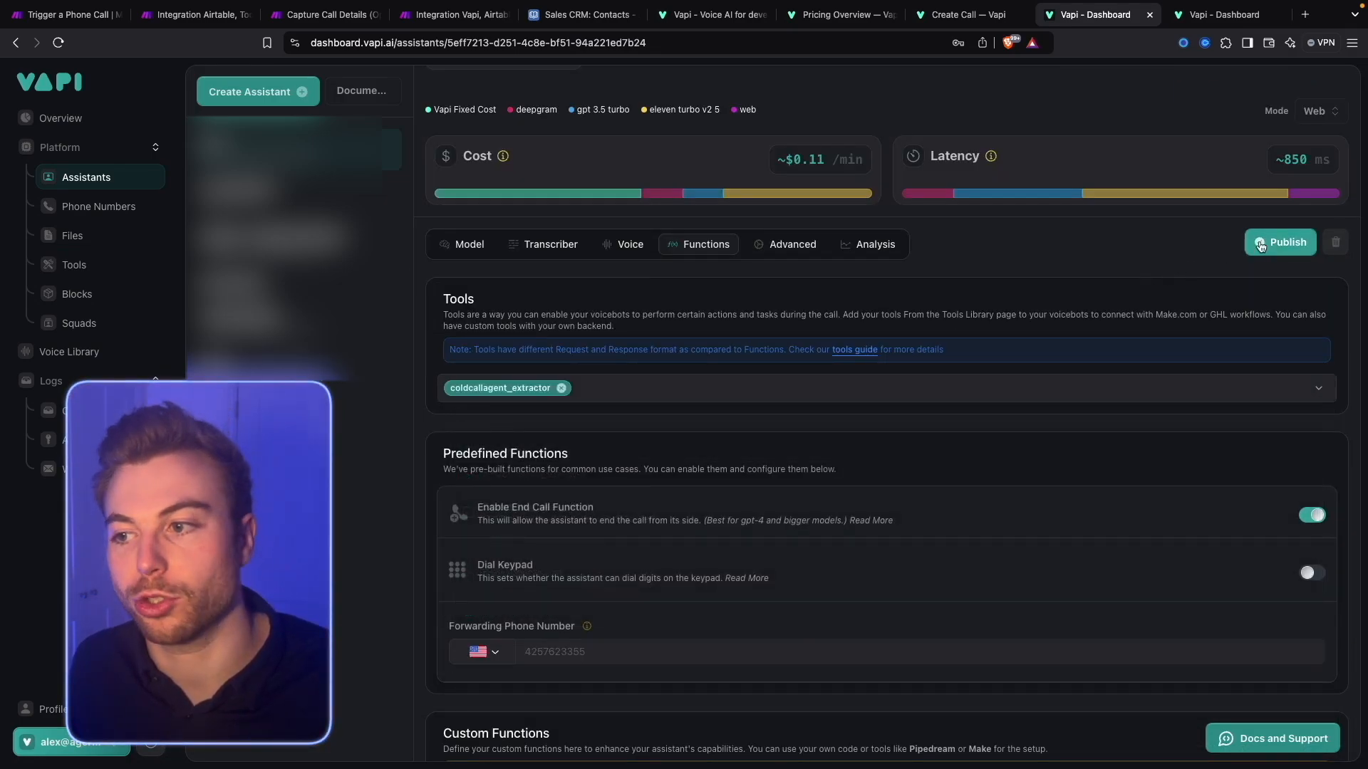
{"action": "scroll", "coordinate": [984, 295], "scroll_direction": "up", "scroll_amount": 1}
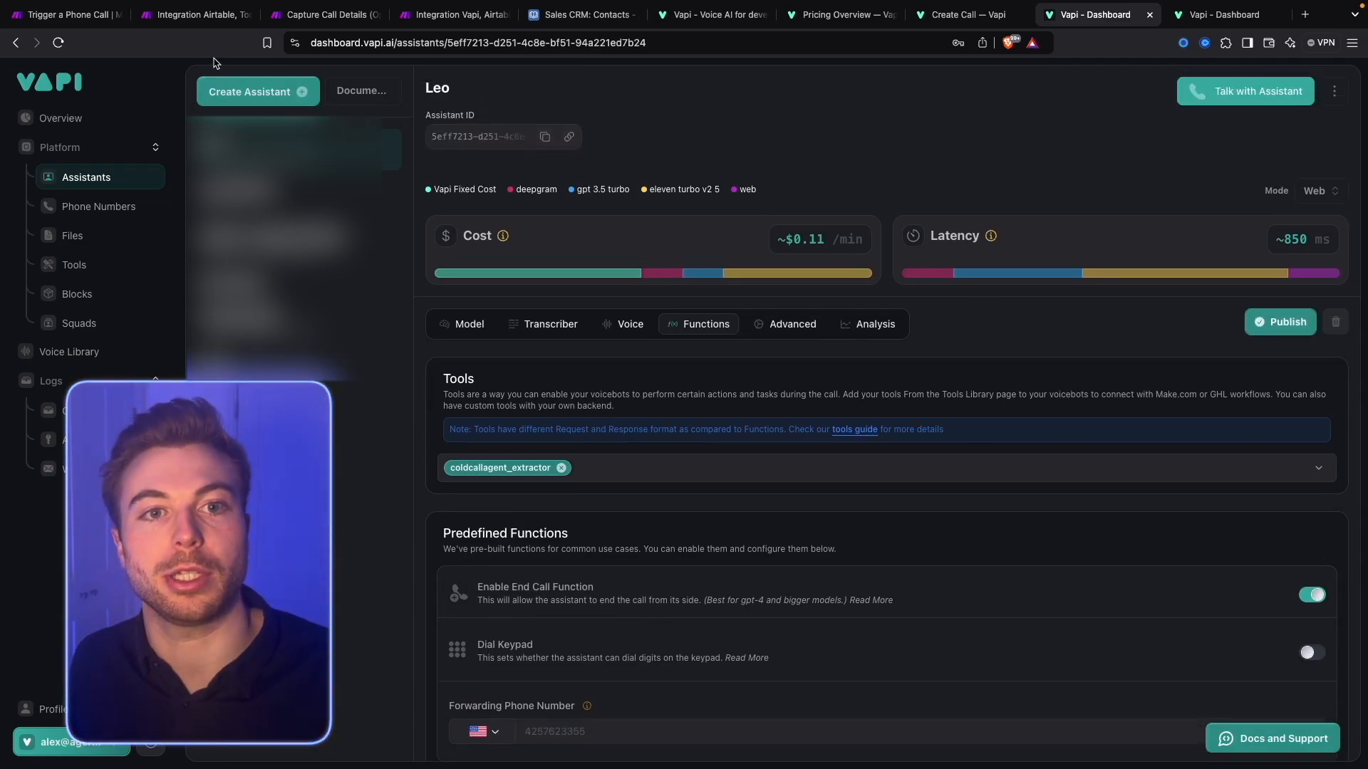
Switch to the Capture Call Details (Option 2) scenario in Make and examine the tool call's function arguments in the Vapi trigger output.
{"action": "left_click", "coordinate": [464, 15]}
{"action": "left_click", "coordinate": [809, 475]}
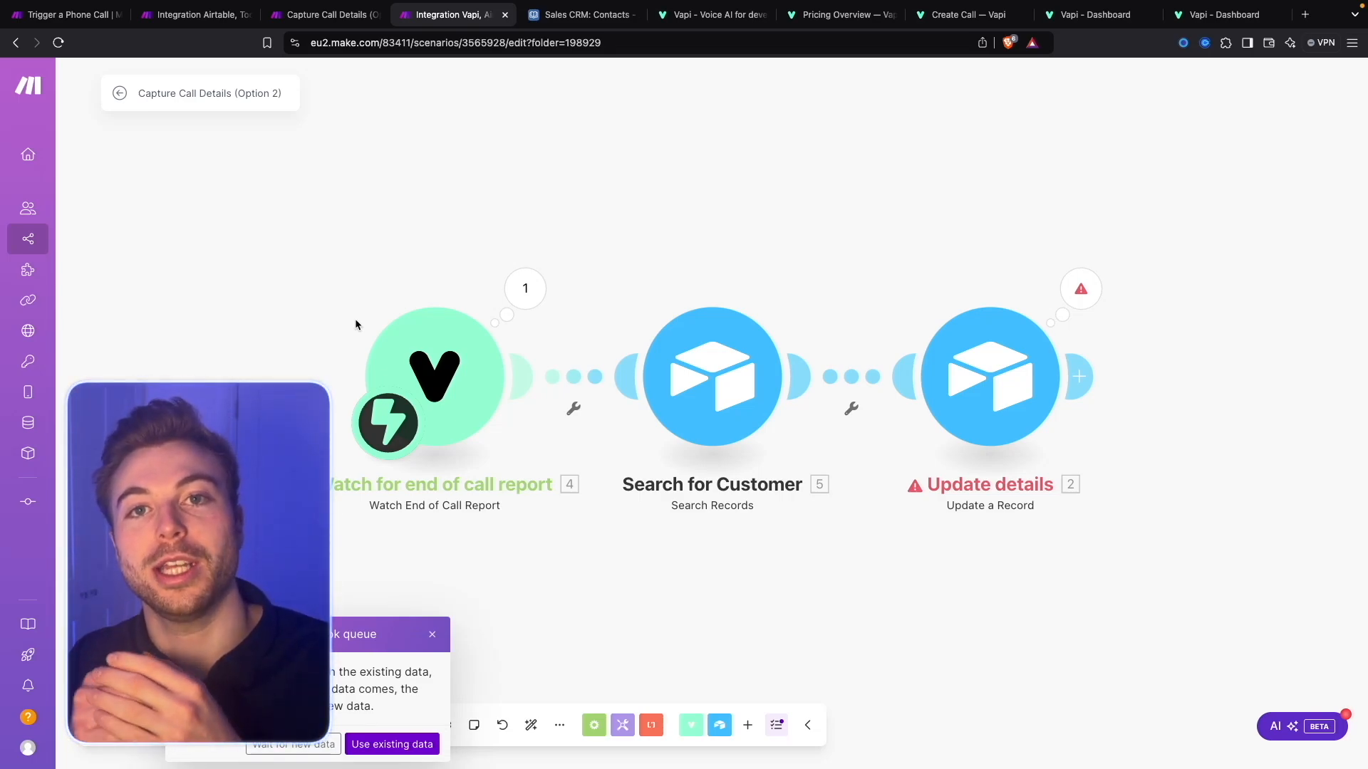
{"action": "left_click", "coordinate": [511, 303]}
{"action": "left_click", "coordinate": [641, 286]}
{"action": "left_click", "coordinate": [641, 299]}
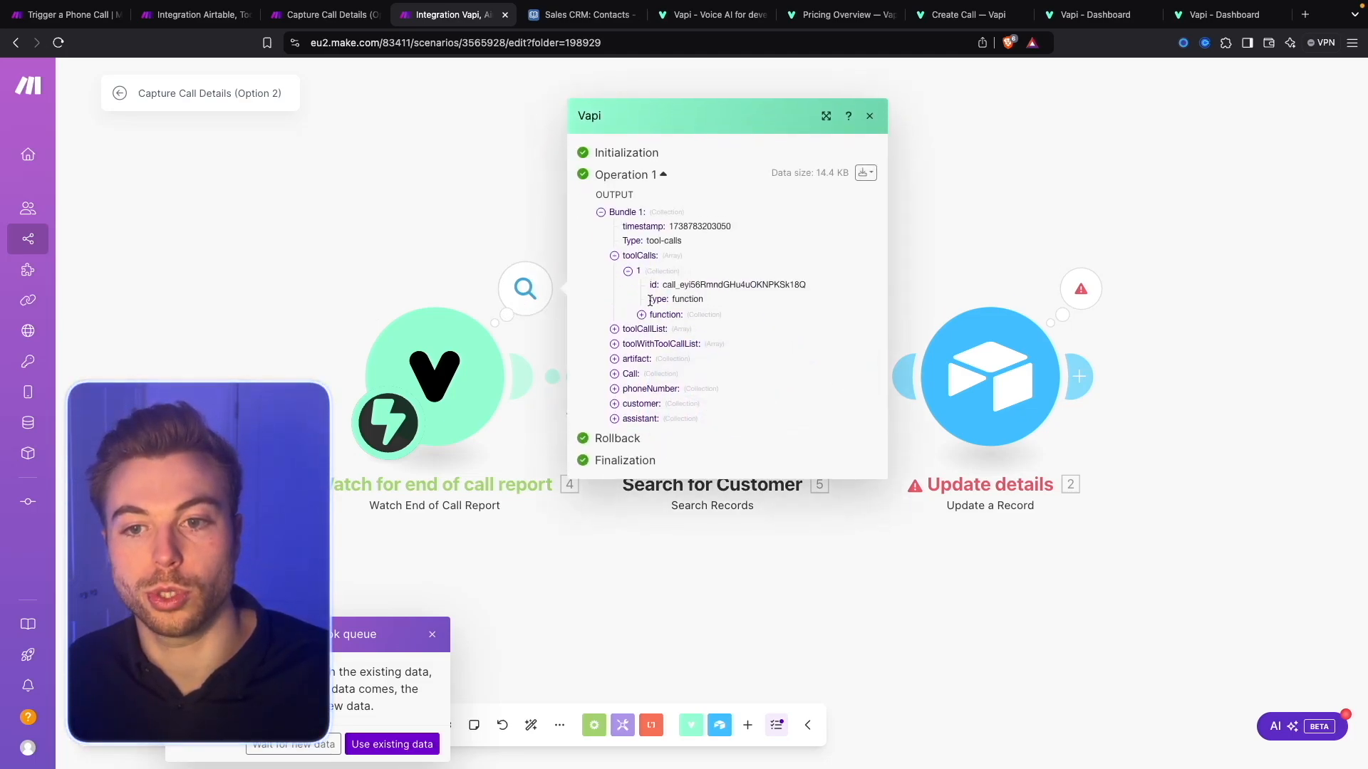
{"action": "left_click", "coordinate": [658, 318]}
{"action": "left_click", "coordinate": [656, 328]}
{"action": "left_click_drag", "start_coordinate": [705, 325], "coordinate": [859, 370]}
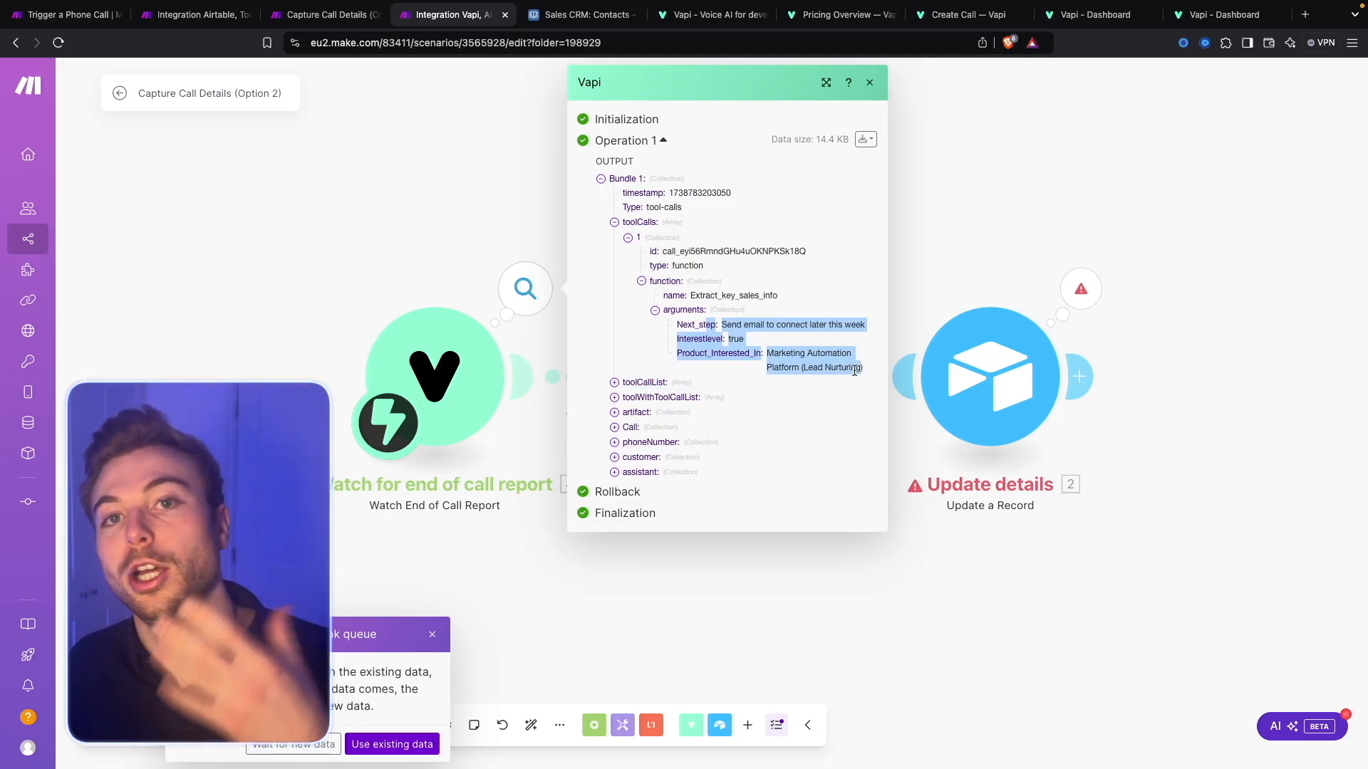
{"action": "left_click", "coordinate": [1004, 248]}
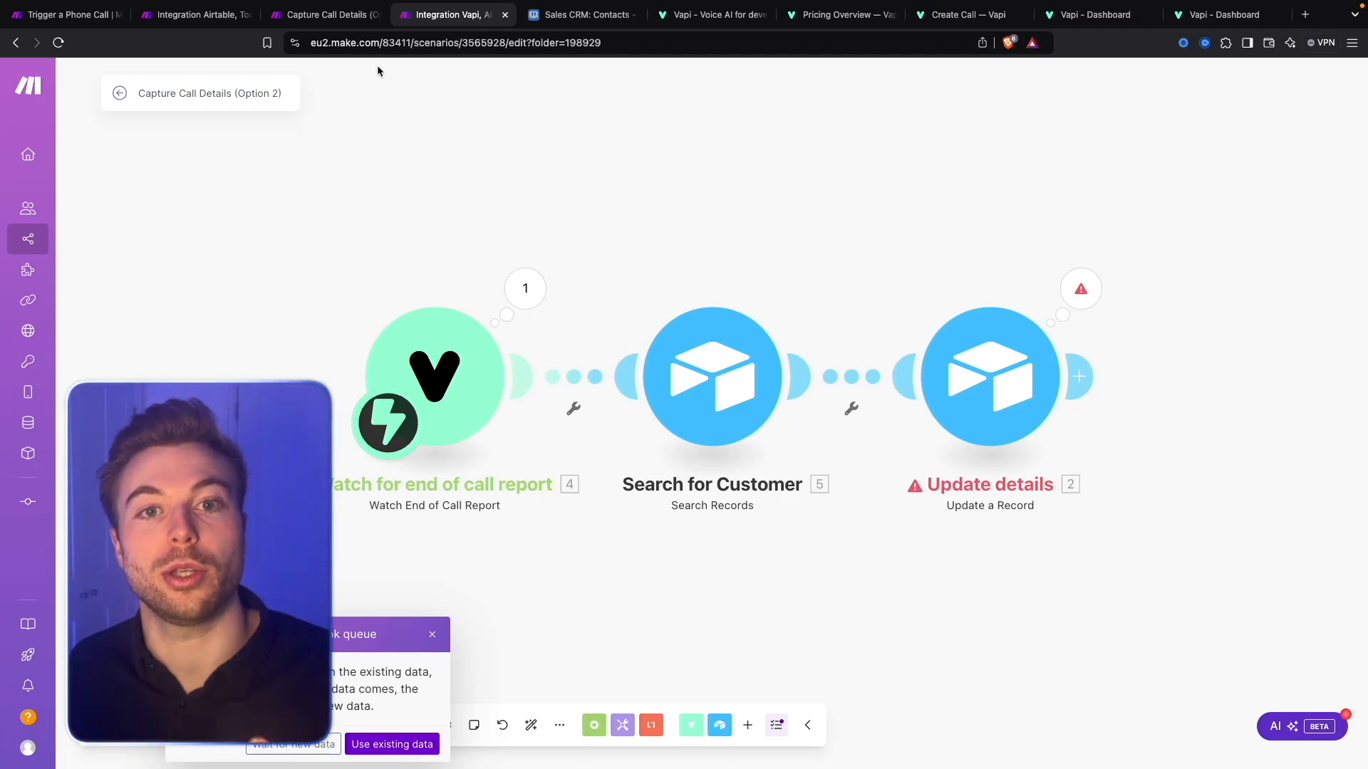
Look over the module chain of the Capture Call Details (Option 1) scenario for comparison.
{"action": "left_click", "coordinate": [349, 14]}
{"action": "left_click", "coordinate": [566, 475]}
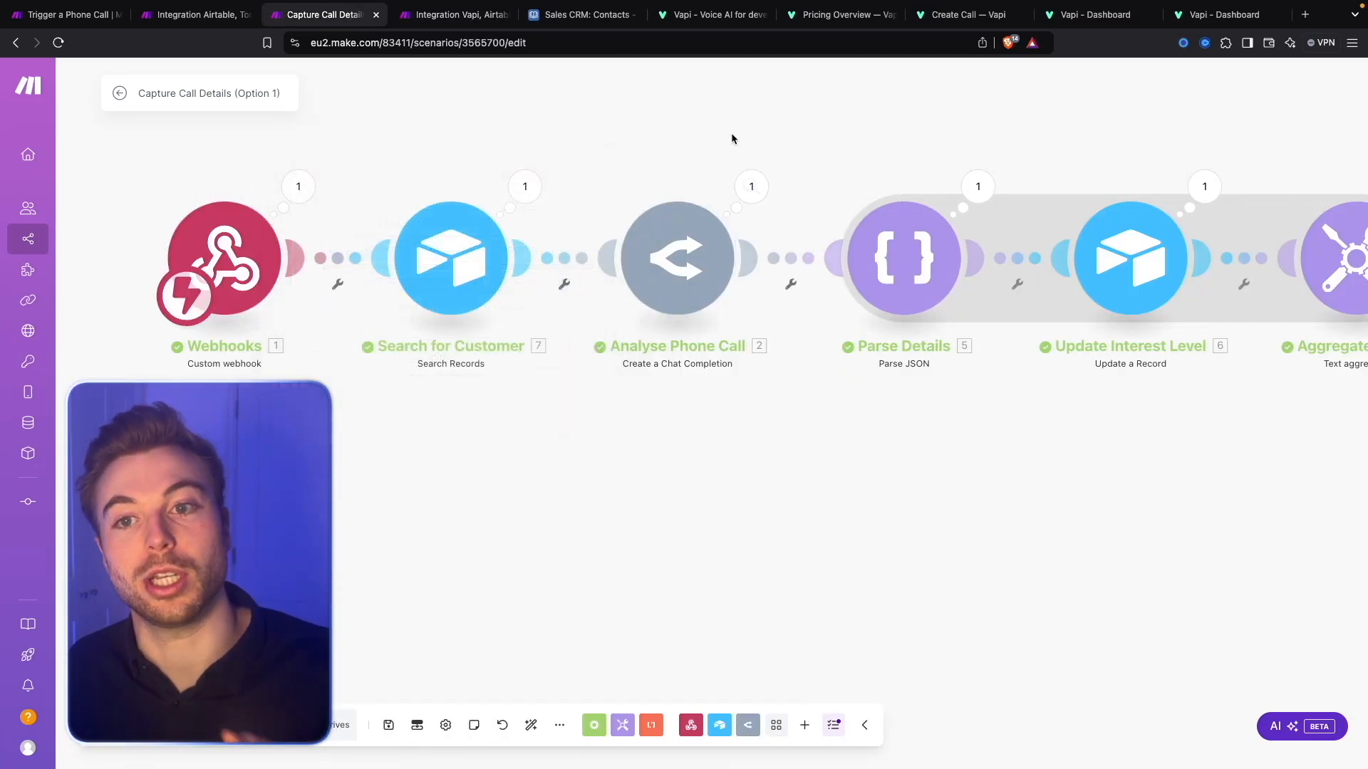
{"action": "left_click_drag", "start_coordinate": [731, 133], "coordinate": [722, 200]}
{"action": "right_click", "coordinate": [723, 200]}
{"action": "left_click", "coordinate": [687, 196]}
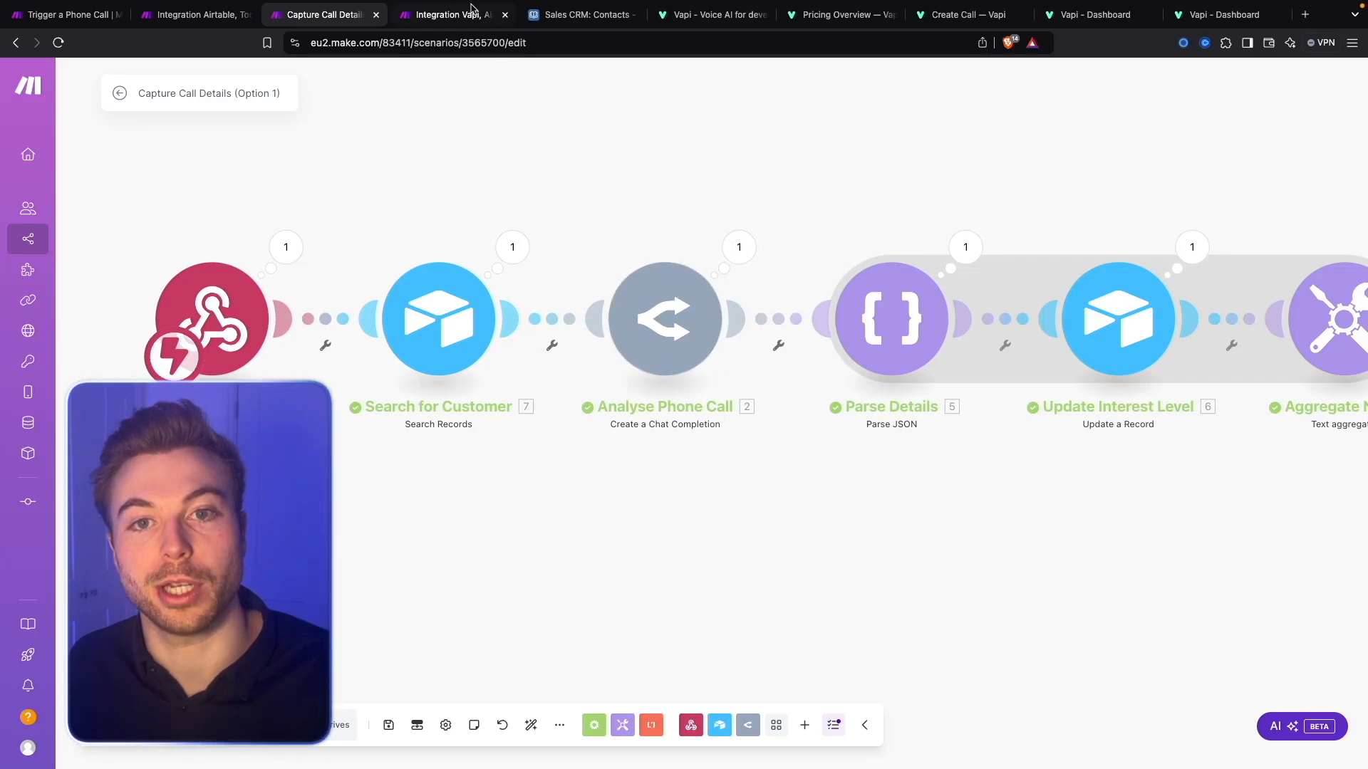
Examine the artifact's messages and messagesOpenAIFormatted arrays in the Vapi trigger output of the Option 2 scenario.
{"action": "left_click", "coordinate": [471, 10]}
{"action": "left_click", "coordinate": [525, 288]}
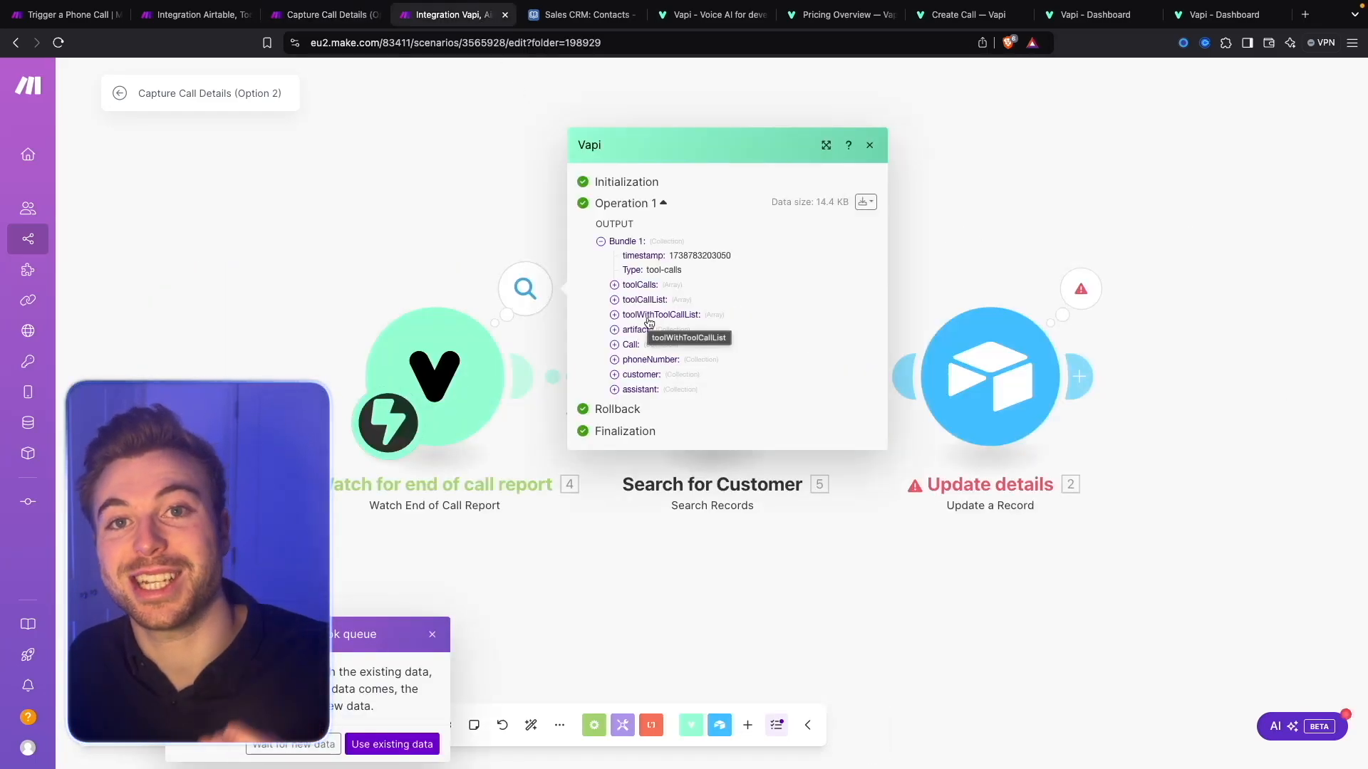
{"action": "left_click", "coordinate": [650, 332]}
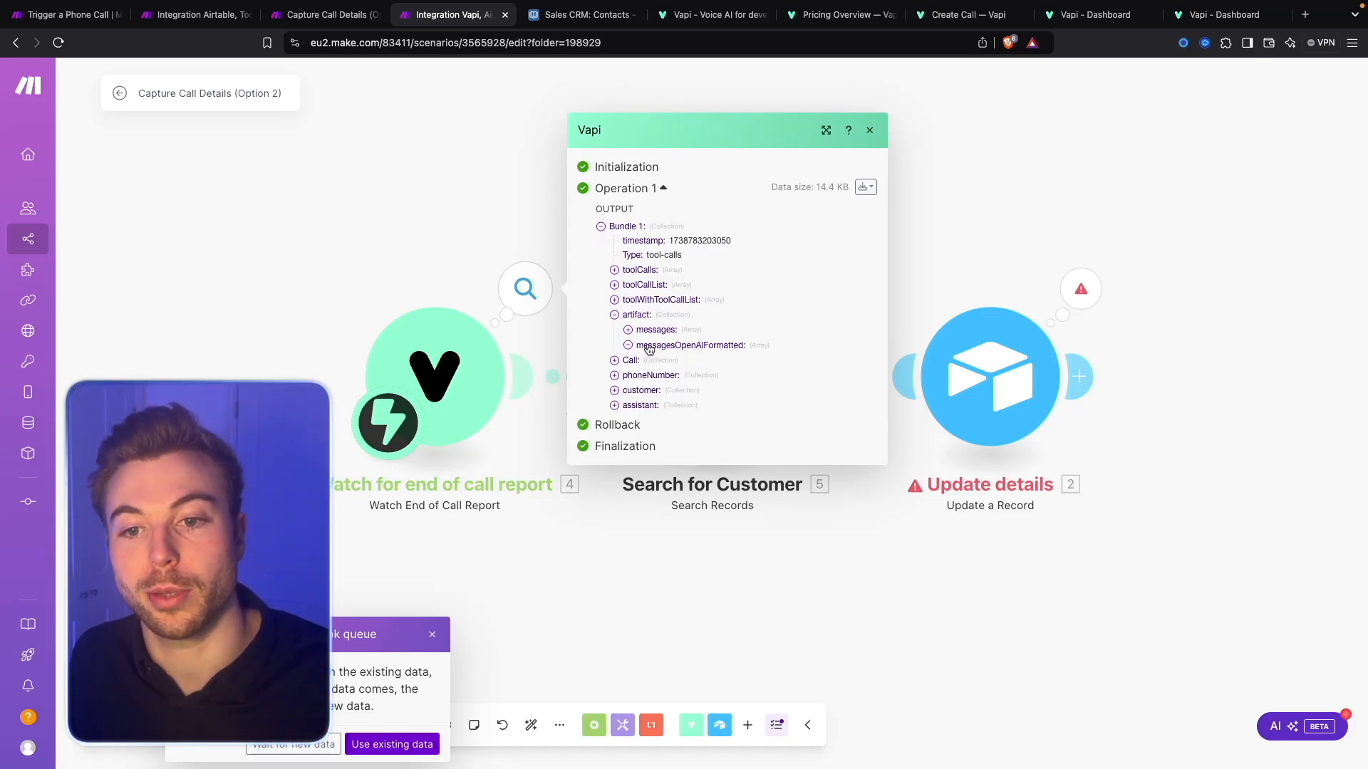
{"action": "left_click", "coordinate": [649, 346]}
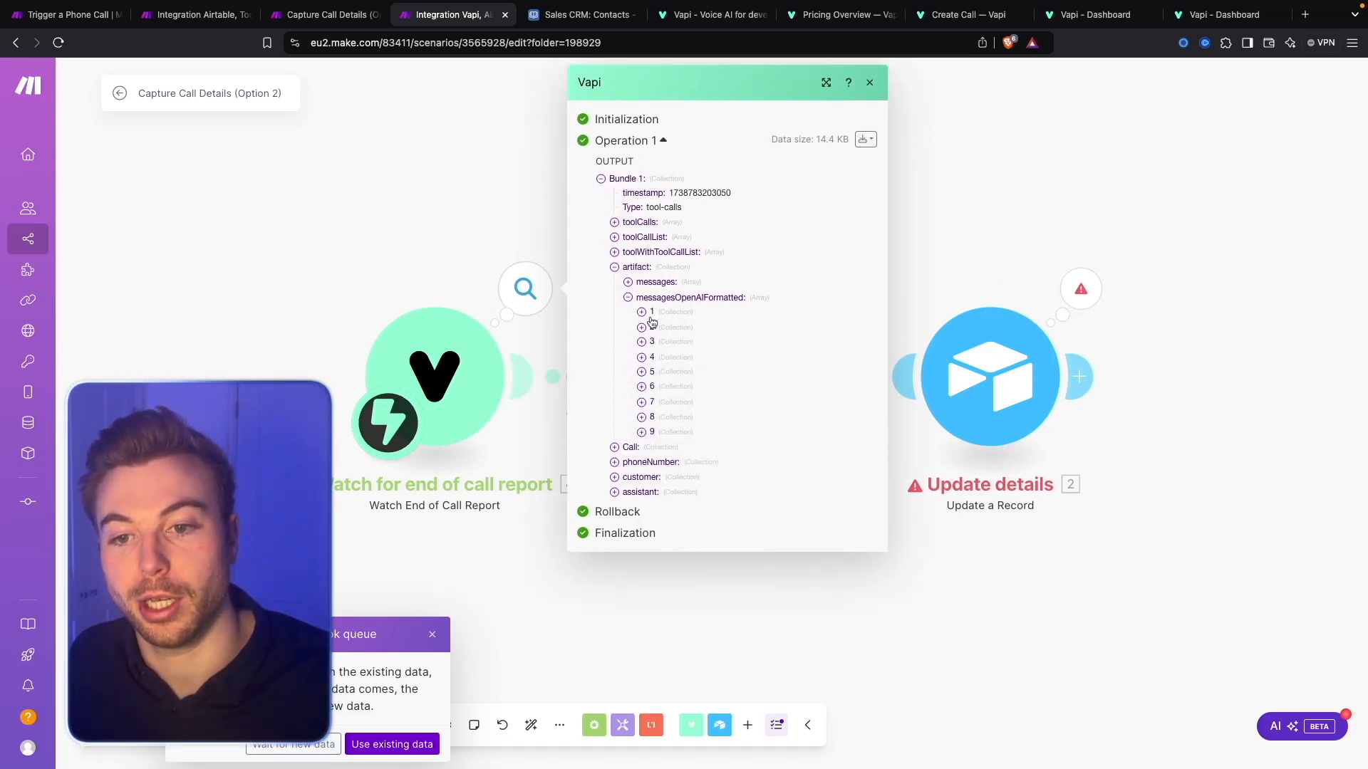
{"action": "left_click", "coordinate": [660, 281]}
{"action": "left_click", "coordinate": [657, 297]}
{"action": "left_click", "coordinate": [657, 297]}
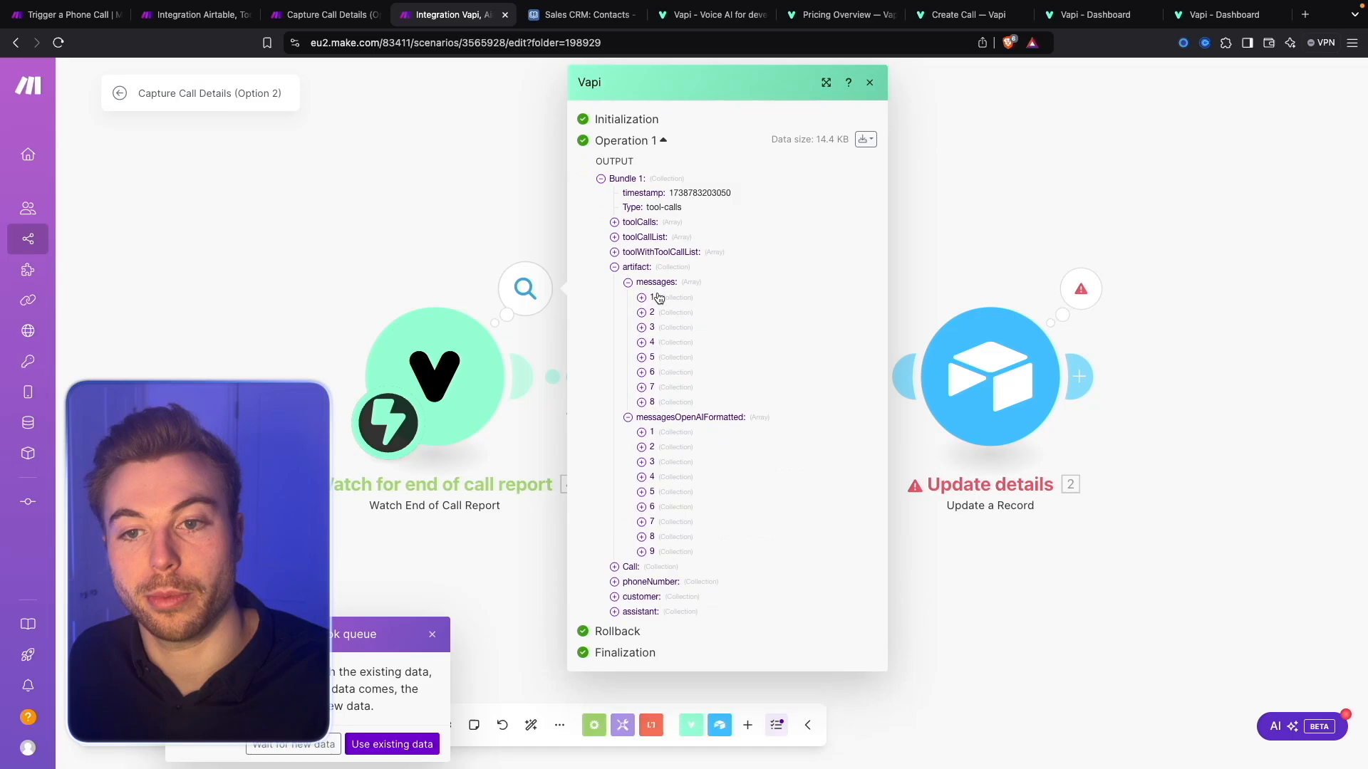
{"action": "left_click", "coordinate": [657, 285]}
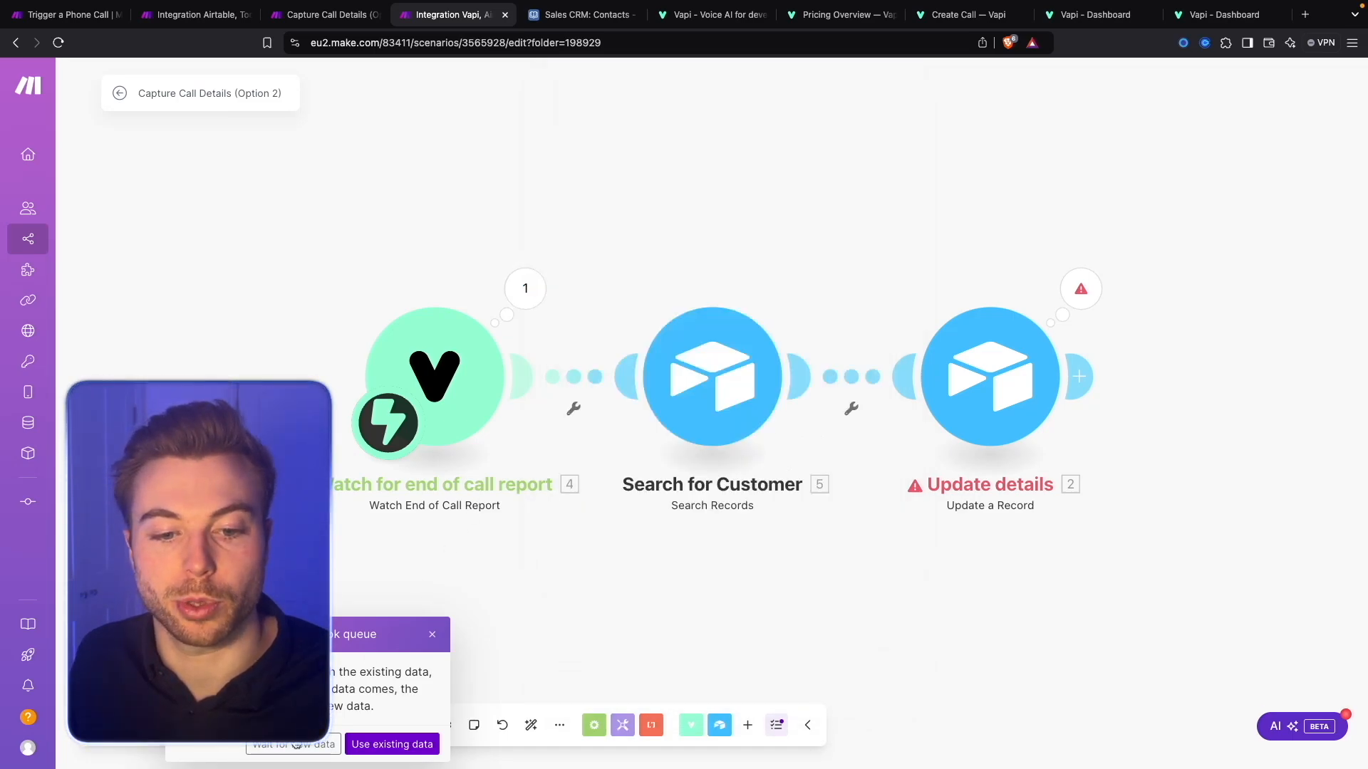
Run the Option 2 scenario waiting for new data, and set the Trigger a Phone Call scenario's Route Option variable to DIRECT.
{"action": "left_click", "coordinate": [300, 746]}
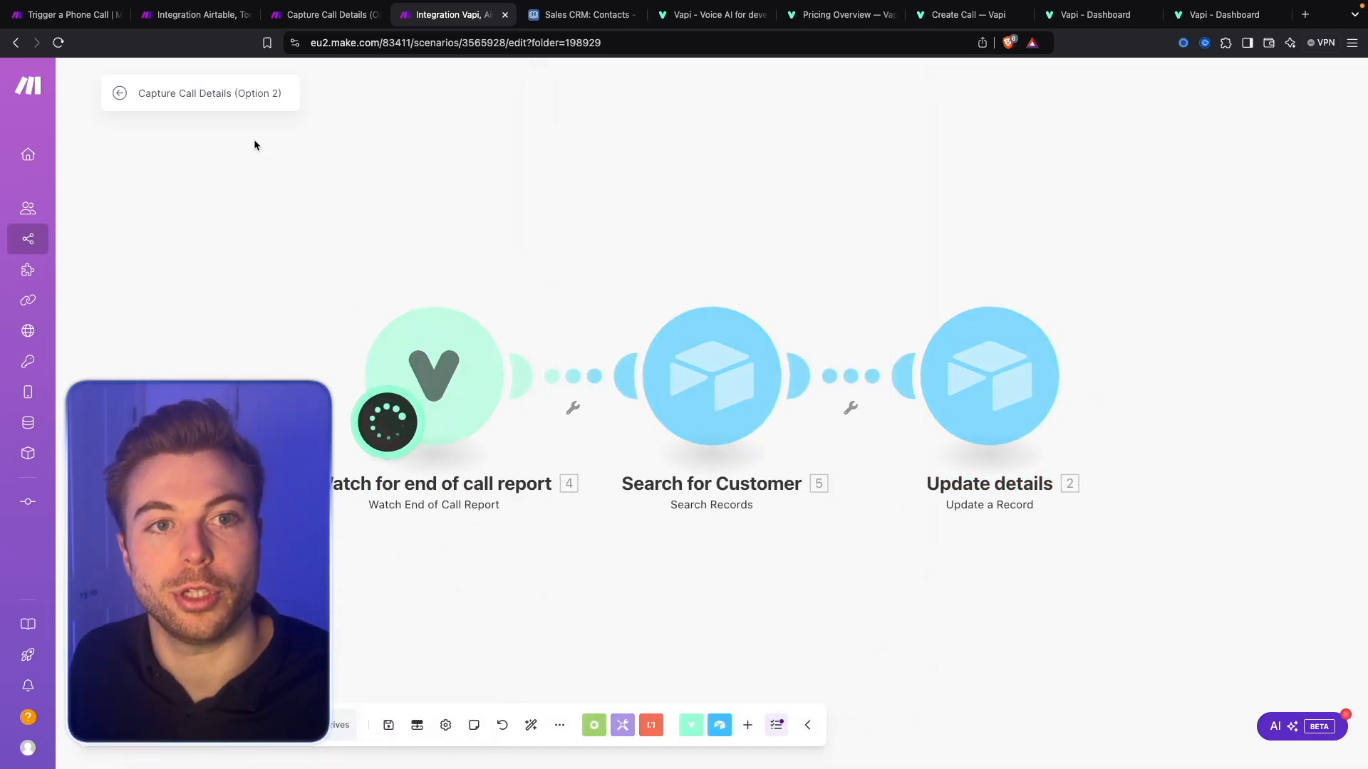
{"action": "left_click", "coordinate": [98, 26]}
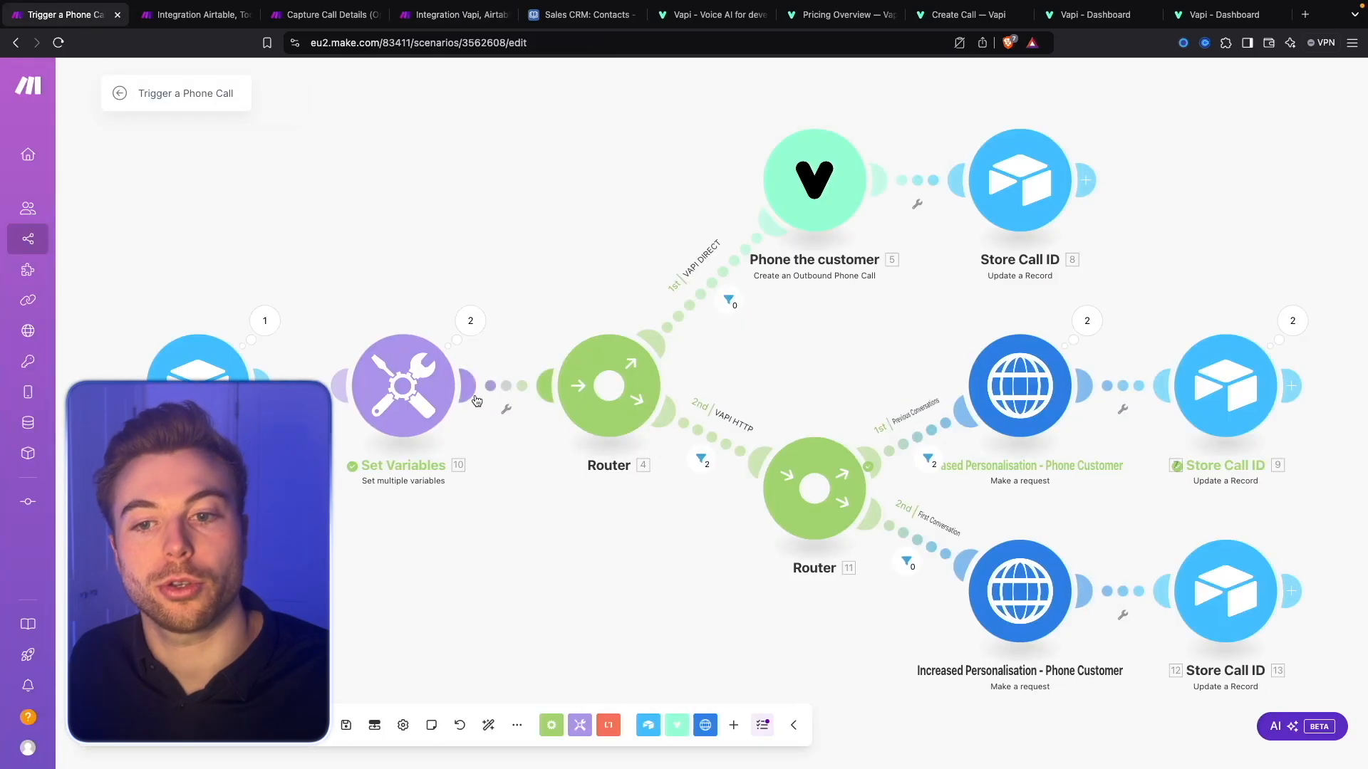
{"action": "left_click", "coordinate": [435, 374]}
{"action": "left_click", "coordinate": [632, 275]}
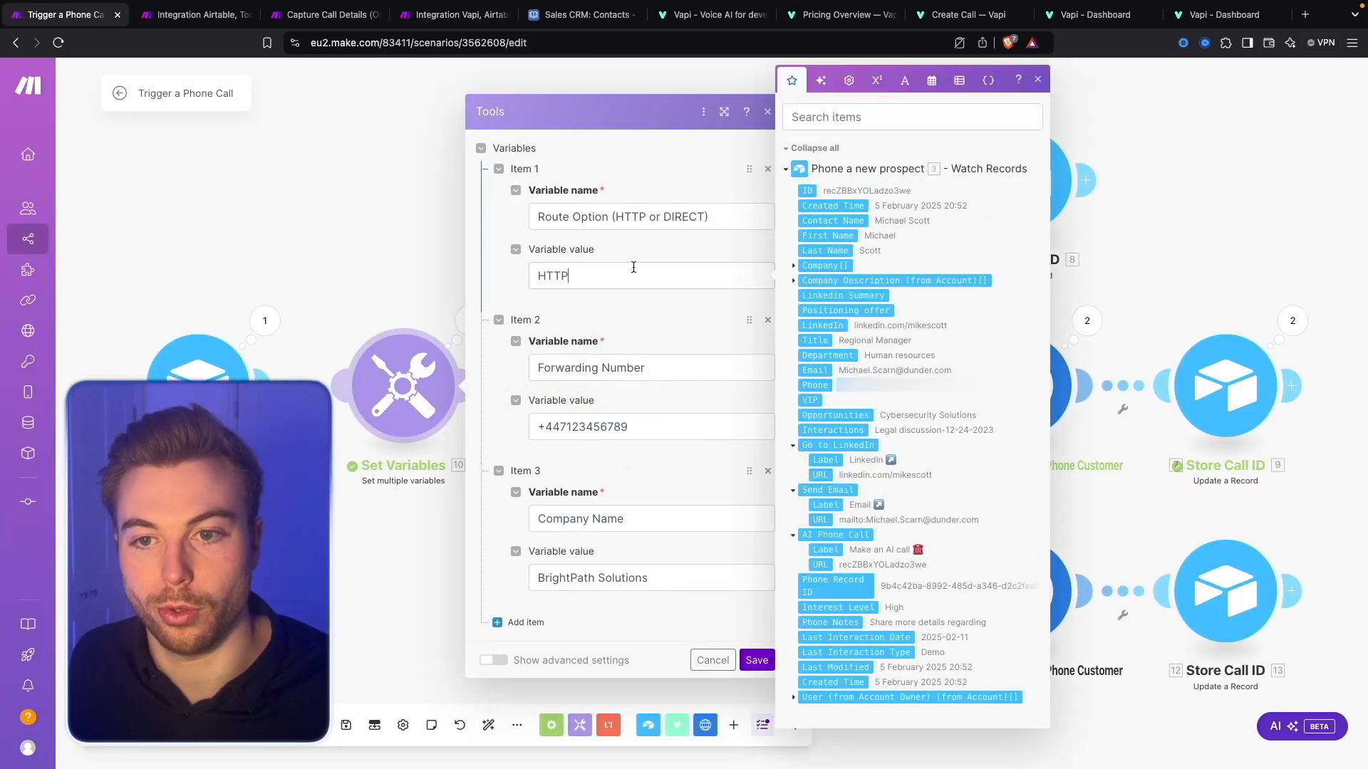
{"action": "double_click", "coordinate": [632, 276]}
{"action": "type", "text": "DIRECT"}
{"action": "left_click", "coordinate": [760, 660]}
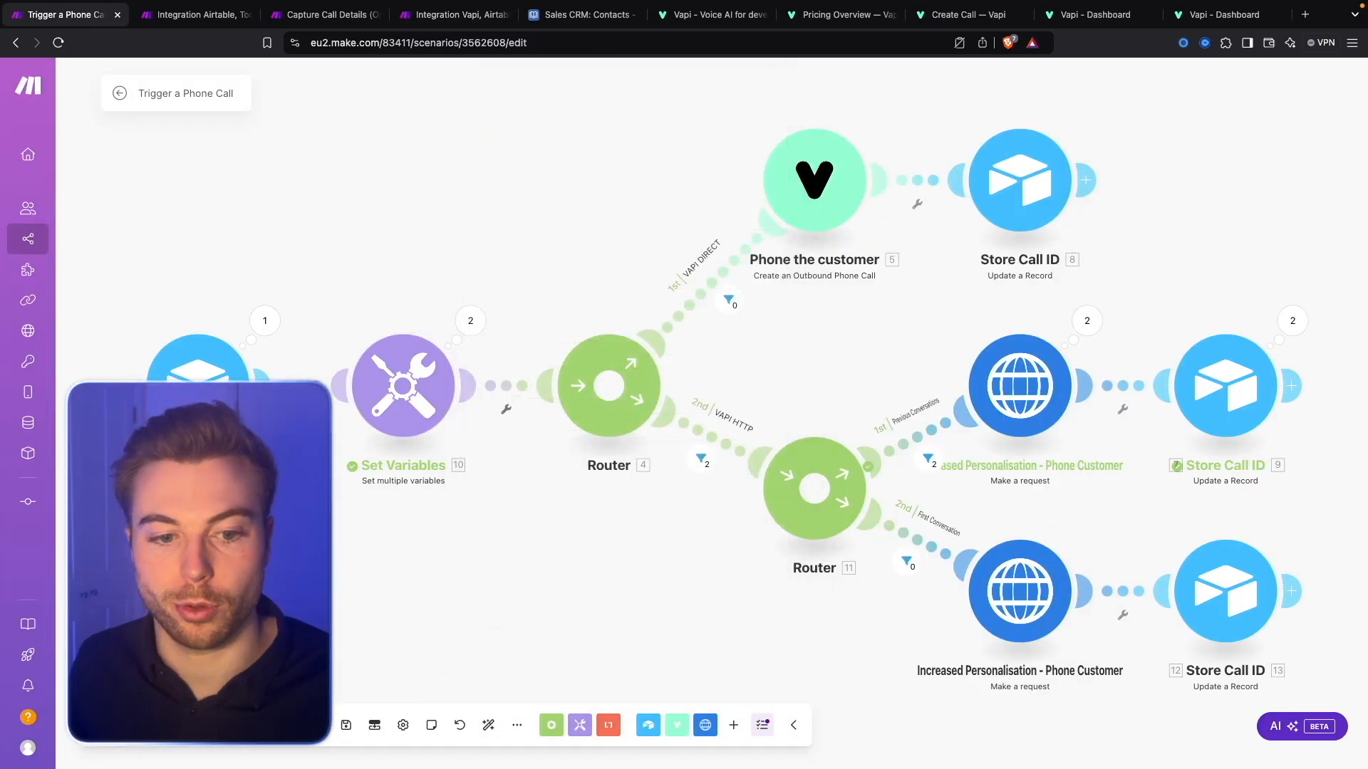
Check the Vapi trigger's output in the Capture Call Details (Option 2) scenario and rerun the scenario waiting for new data.
{"action": "left_click", "coordinate": [457, 13]}
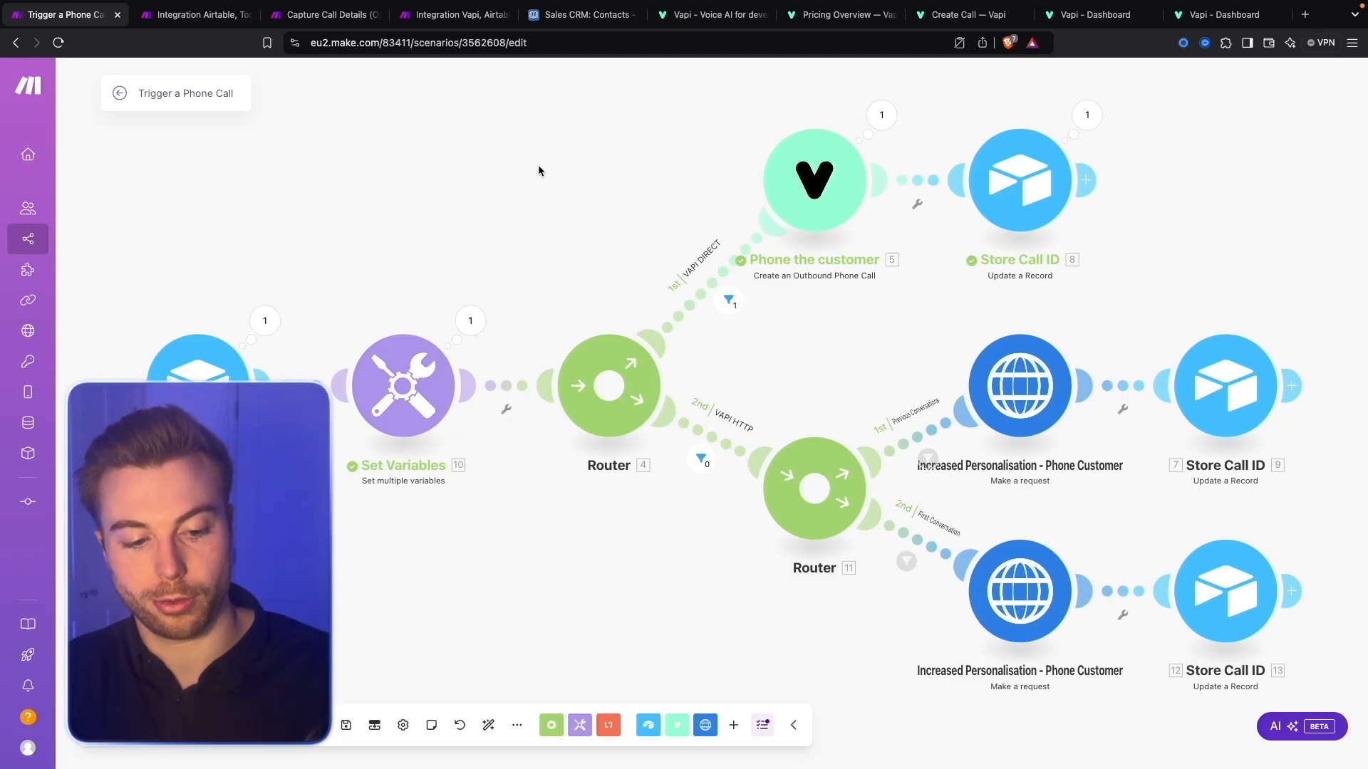
{"action": "left_click", "coordinate": [502, 17]}
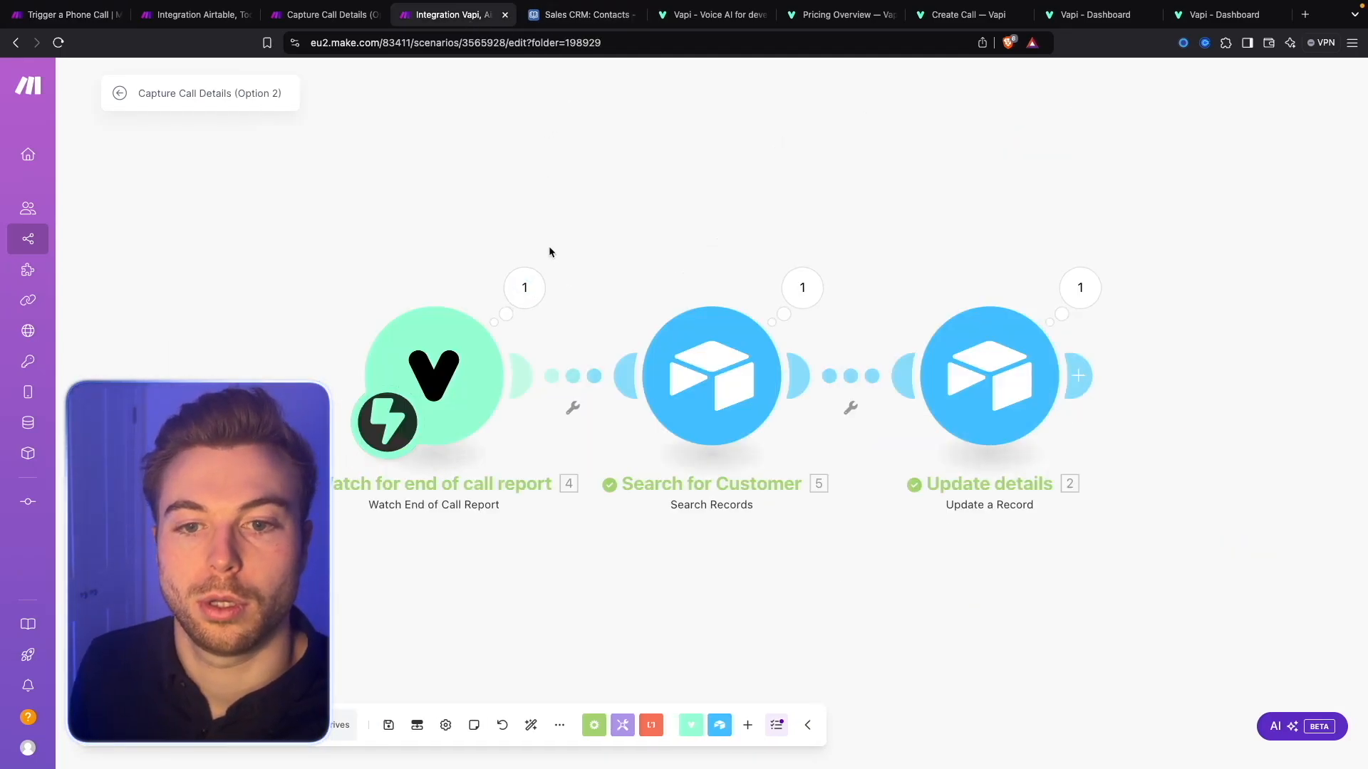
{"action": "left_click", "coordinate": [524, 287]}
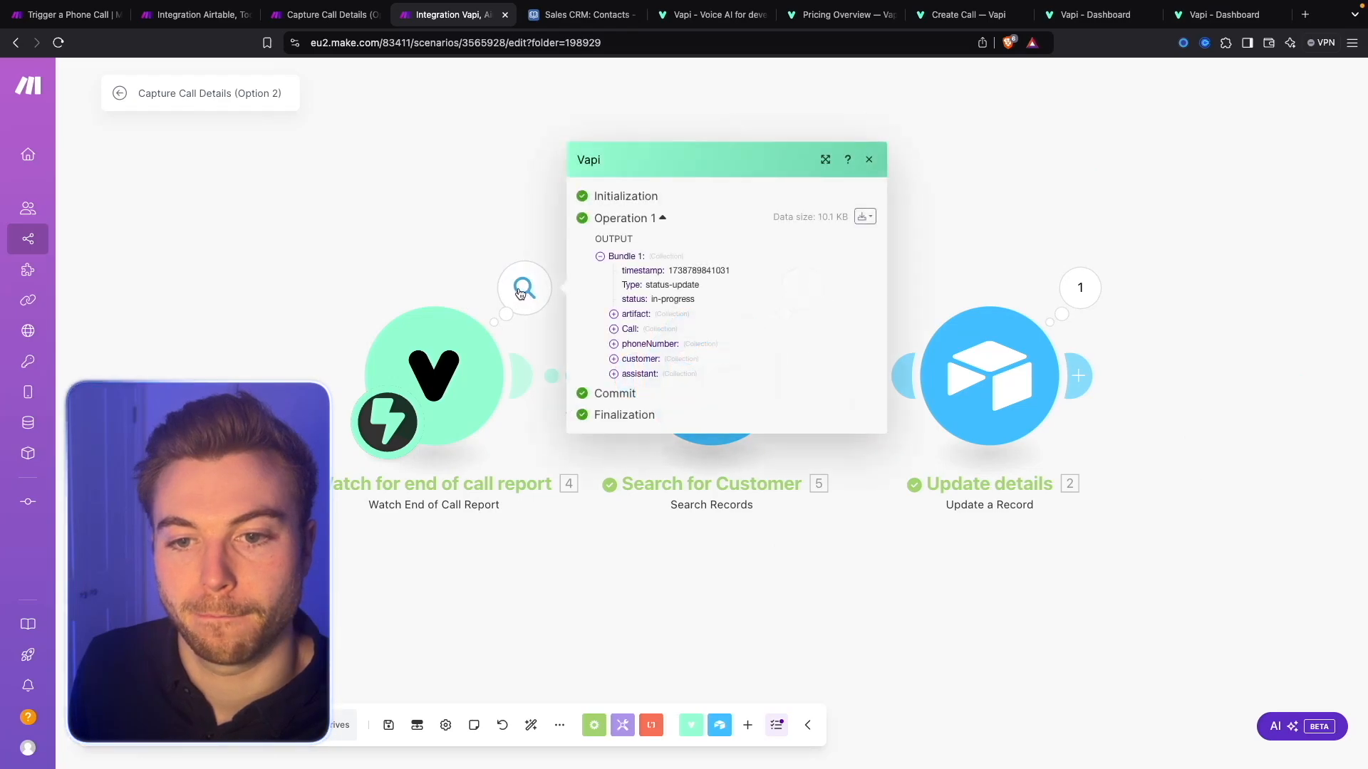
{"action": "left_click", "coordinate": [153, 725]}
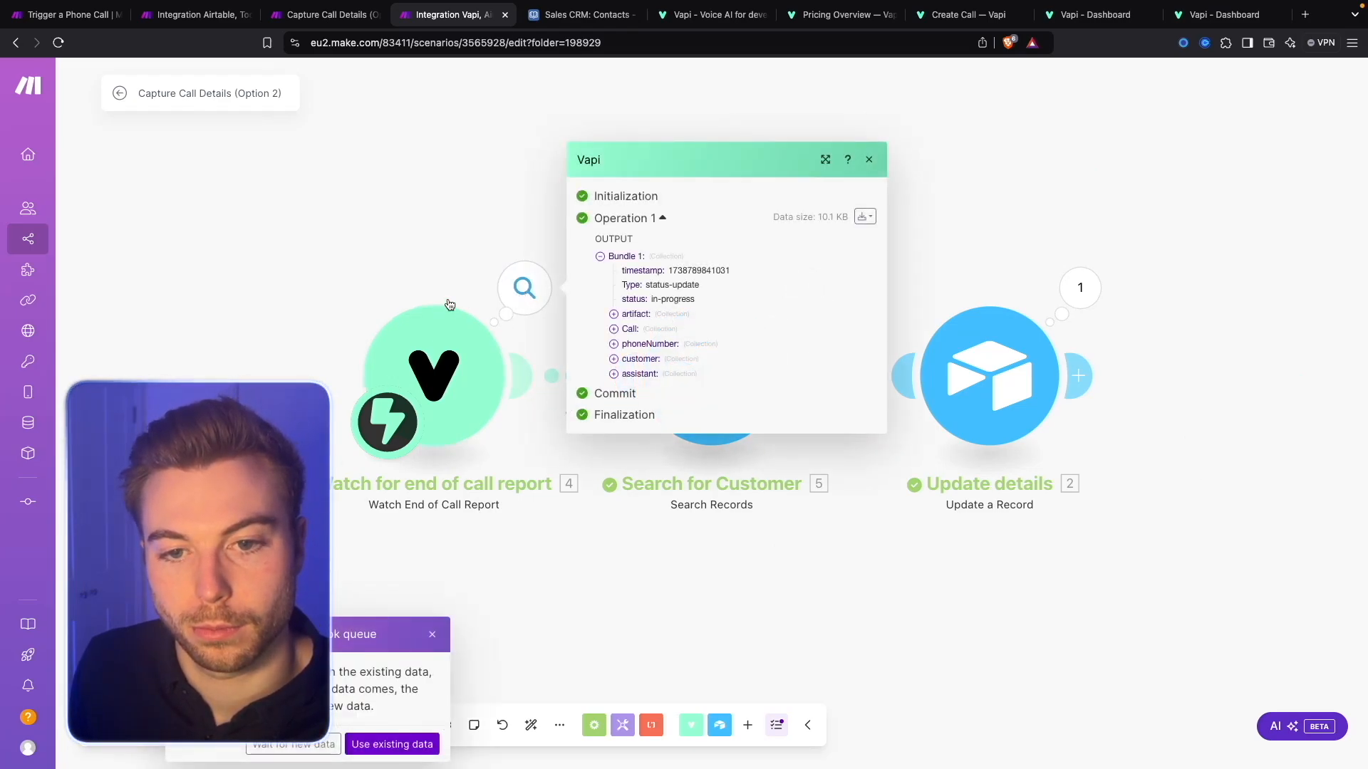
{"action": "left_click", "coordinate": [299, 745]}
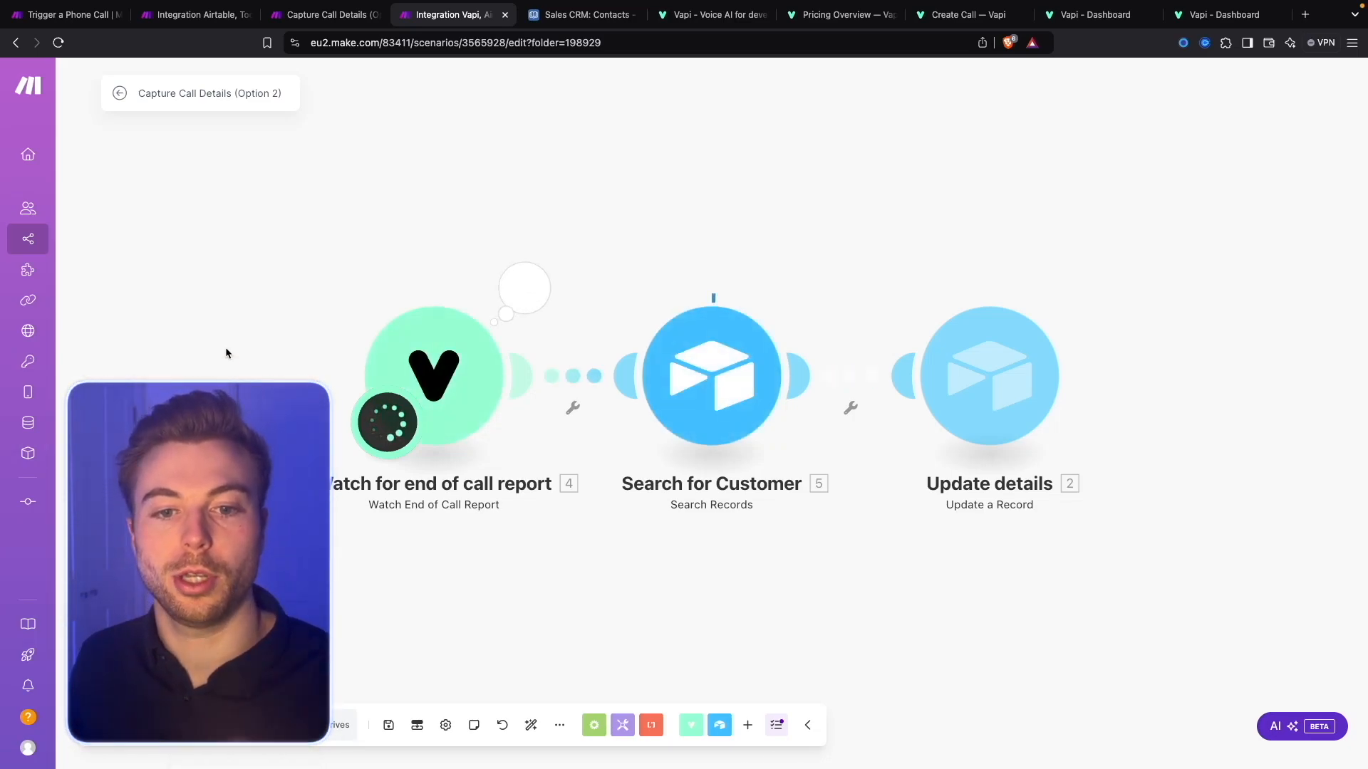
Examine the artifact collection in the new output bundle of the Watch for end of call report module.
{"action": "left_click", "coordinate": [524, 288]}
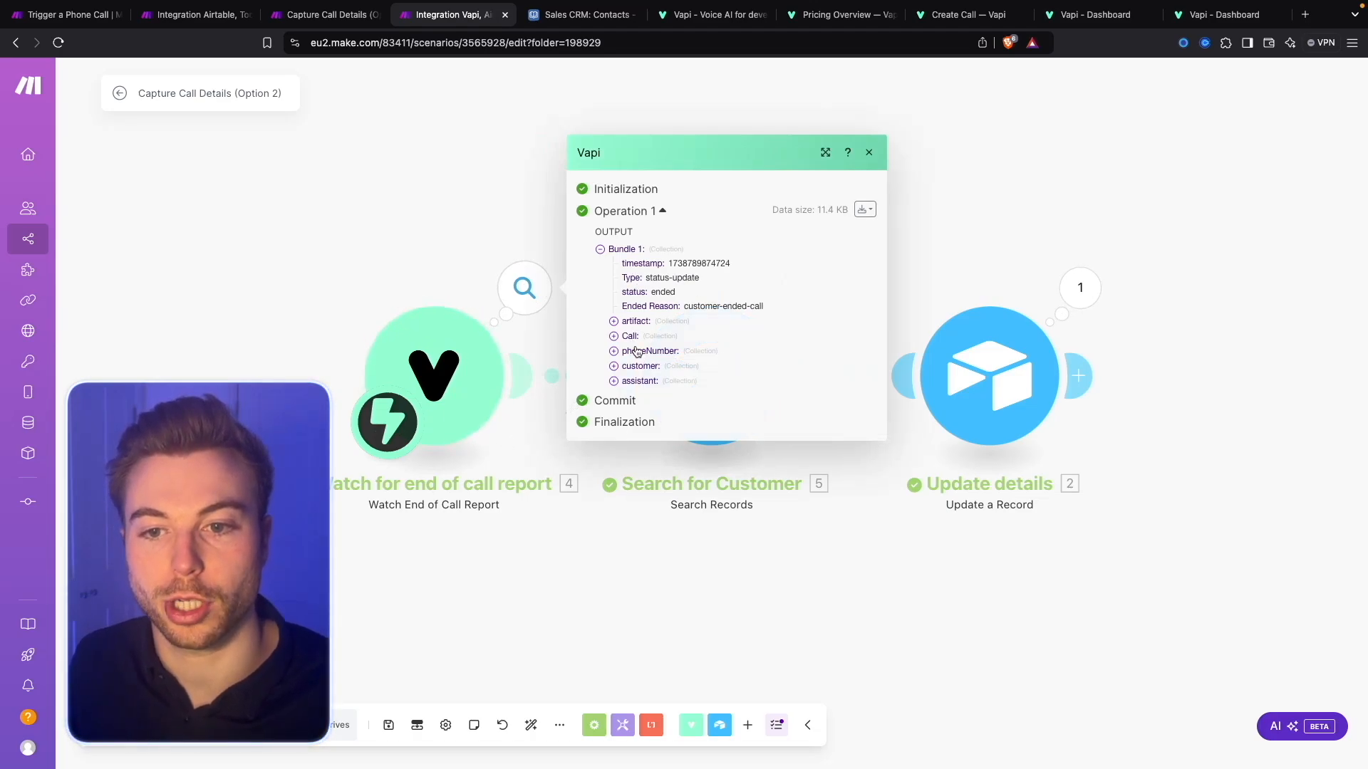
{"action": "left_click", "coordinate": [637, 321]}
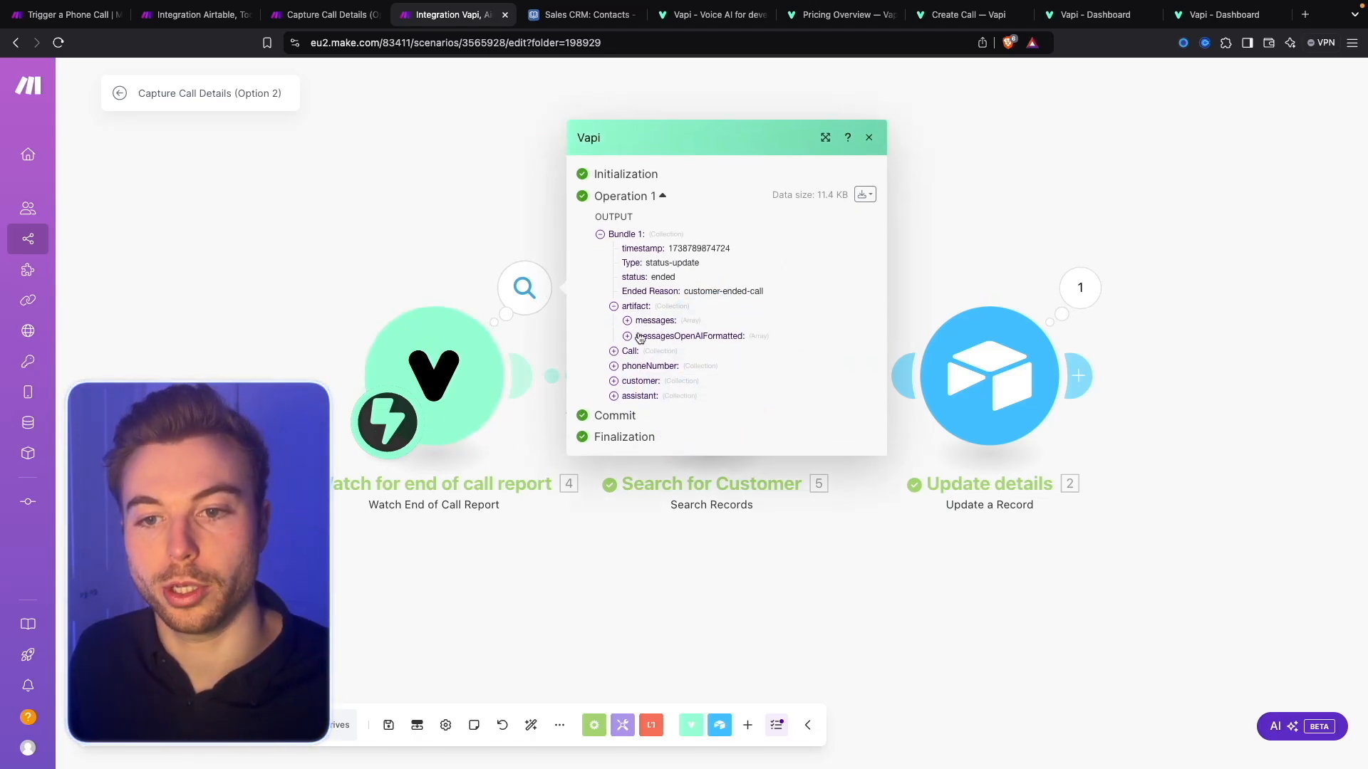
{"action": "left_click", "coordinate": [555, 332]}
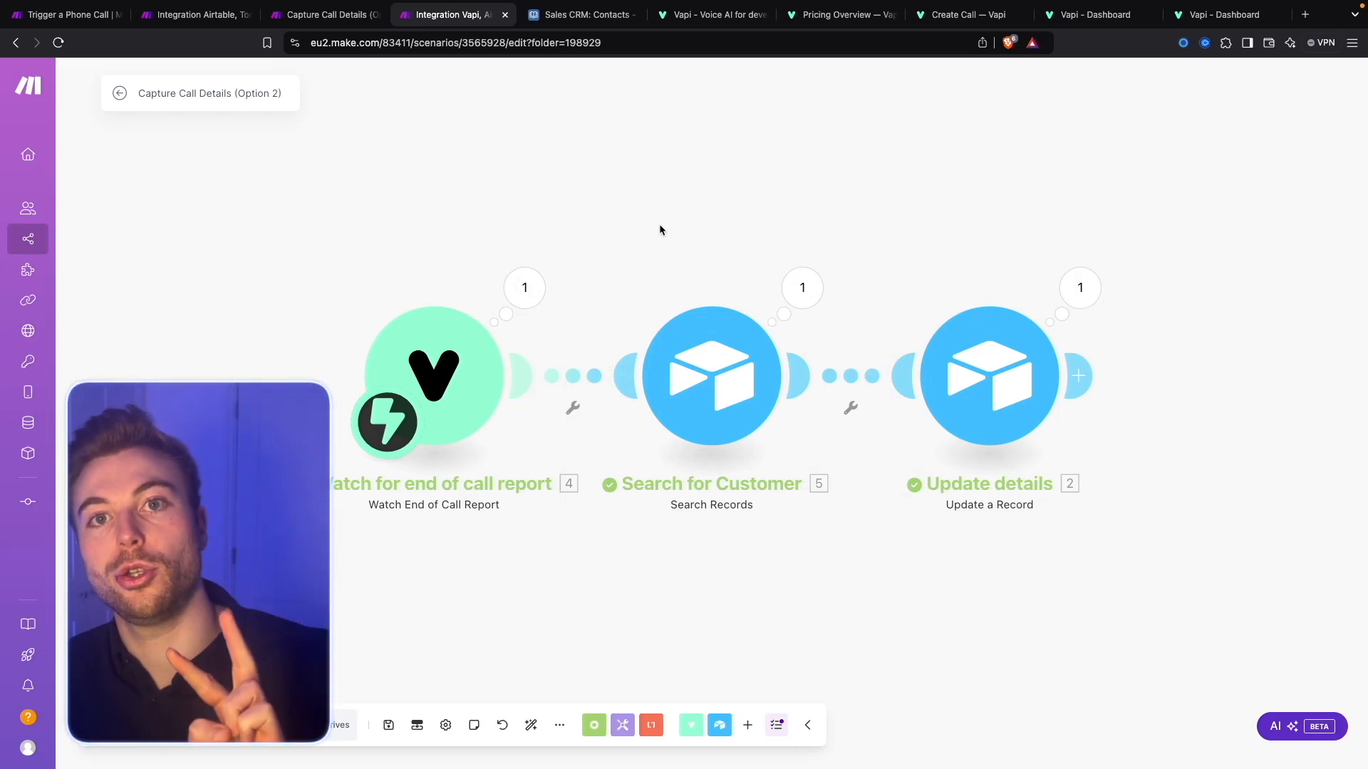
Switch to the Sales CRM Contacts table in Airtable and look over the AI Phone Call button column.
{"action": "left_click", "coordinate": [65, 15]}
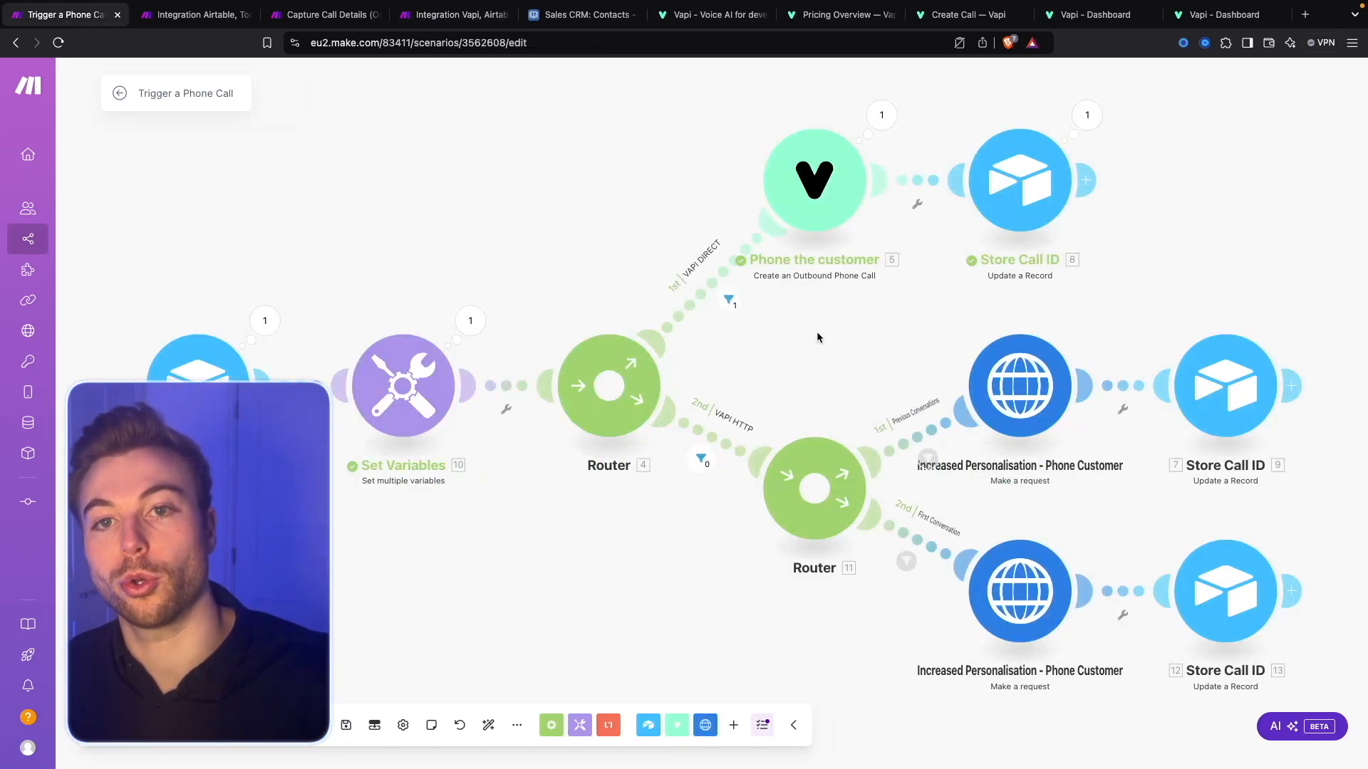
{"action": "left_click", "coordinate": [580, 17]}
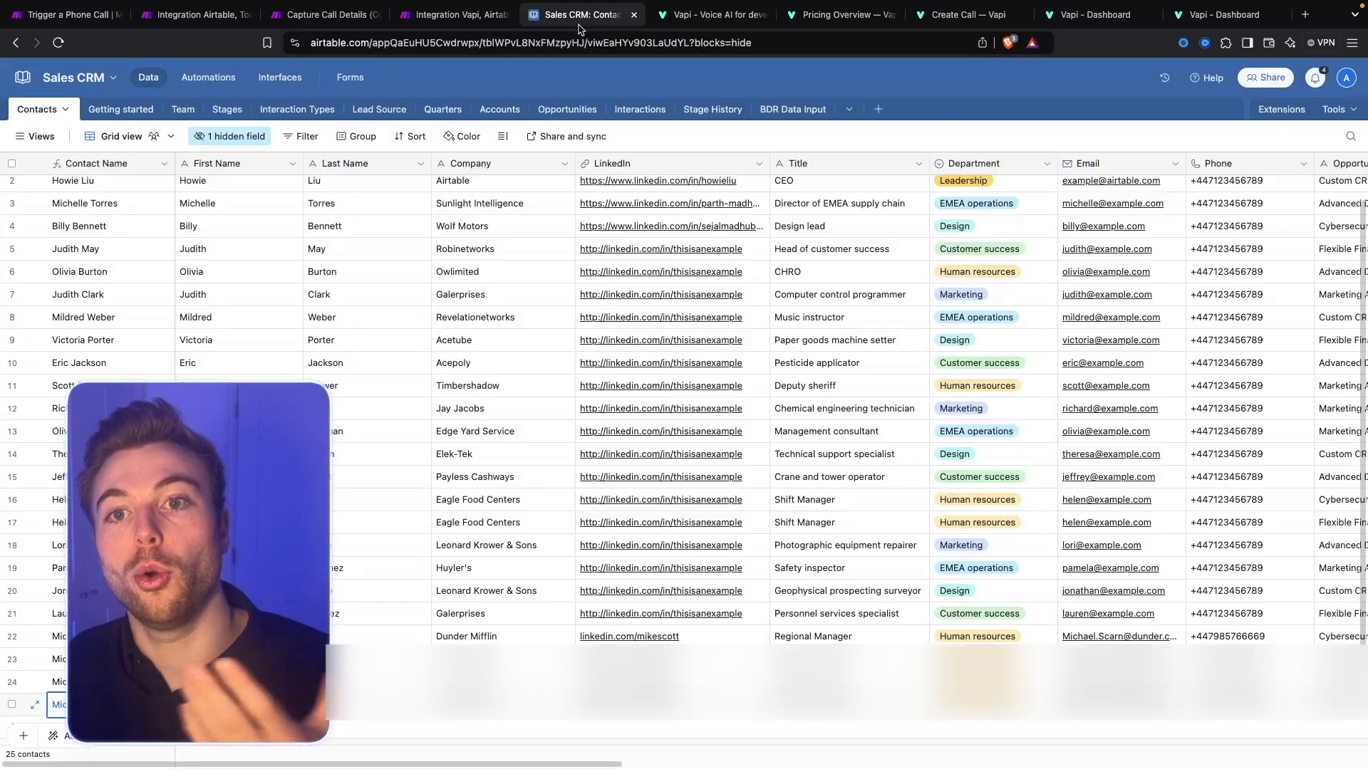
{"action": "left_click_drag", "start_coordinate": [576, 764], "coordinate": [1126, 764]}
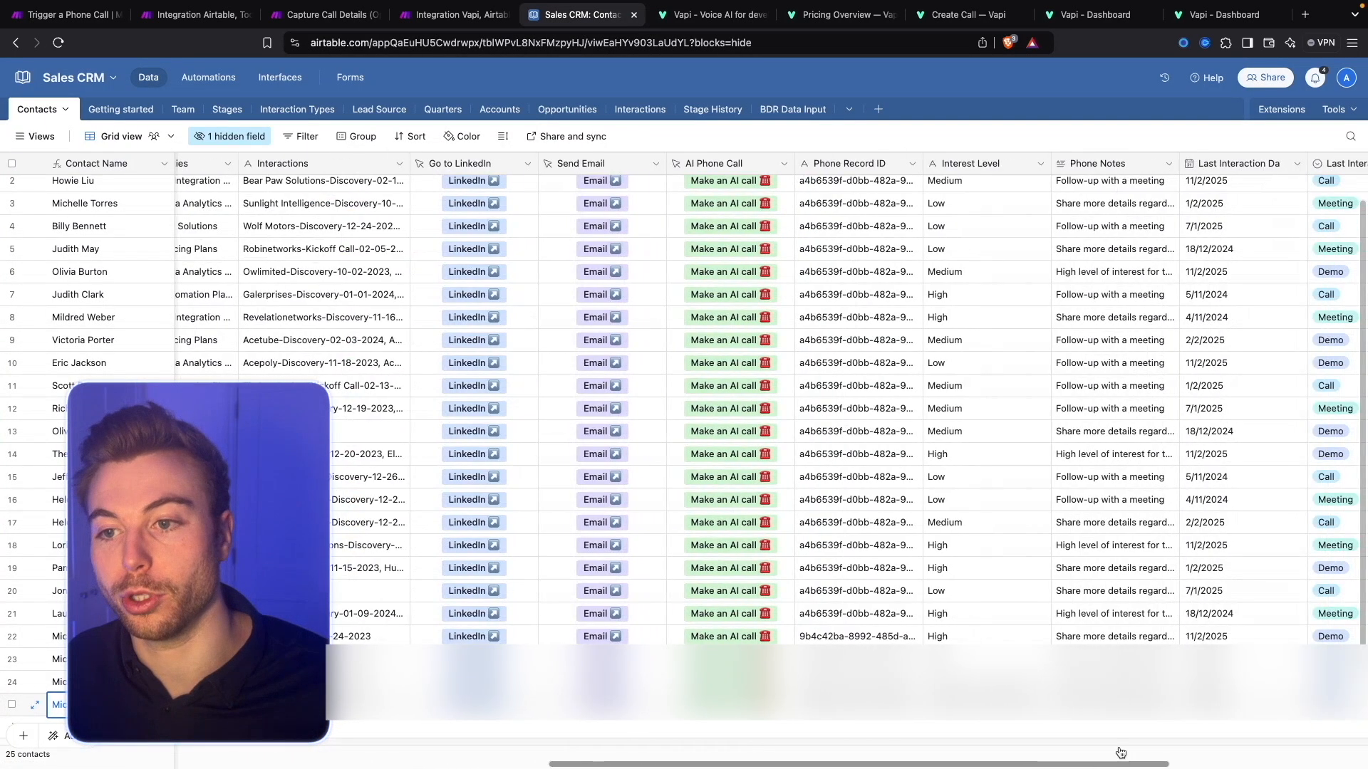
In Make's Trigger a Phone Call scenario, add a Custom webhook module with a new webhook named "Trigger a call" and copy its address.
{"action": "left_click", "coordinate": [34, 17]}
{"action": "right_click", "coordinate": [266, 209]}
{"action": "left_click", "coordinate": [314, 220]}
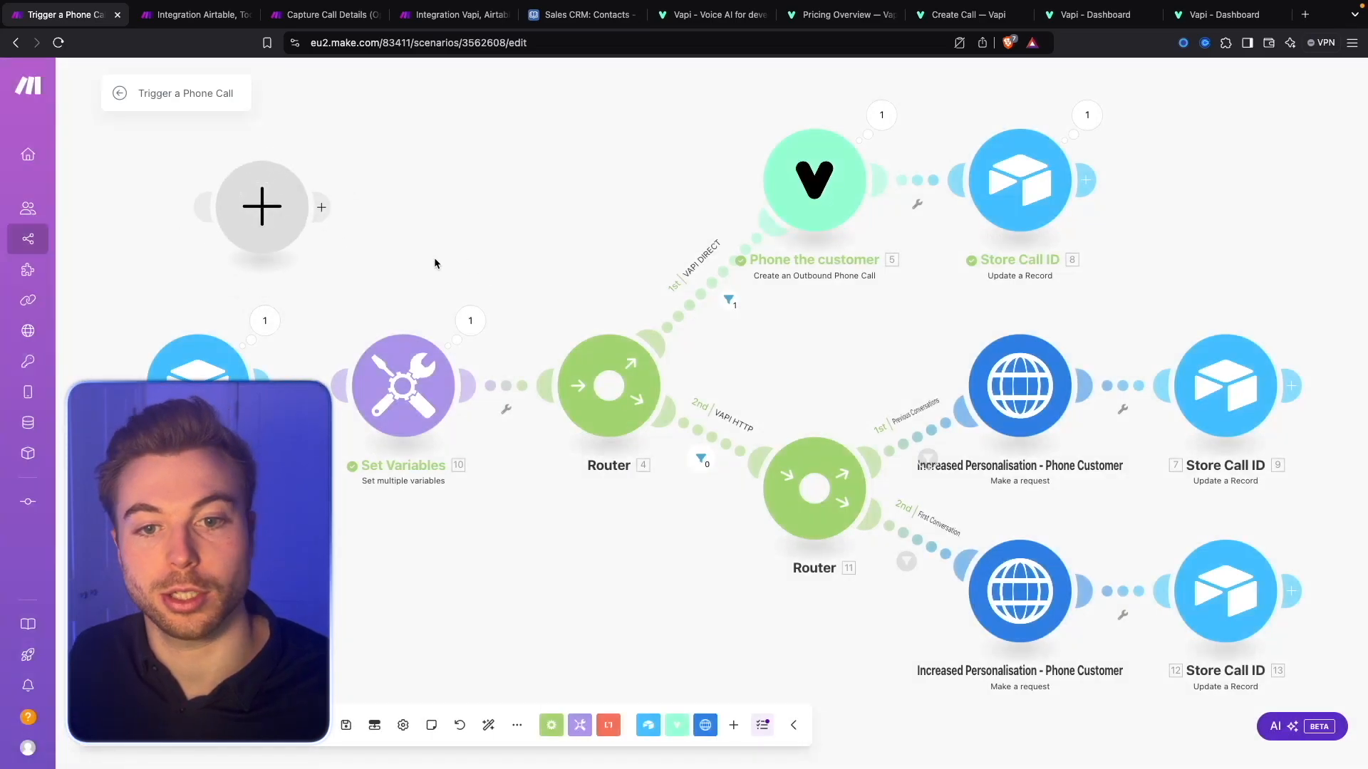
{"action": "left_click", "coordinate": [261, 206]}
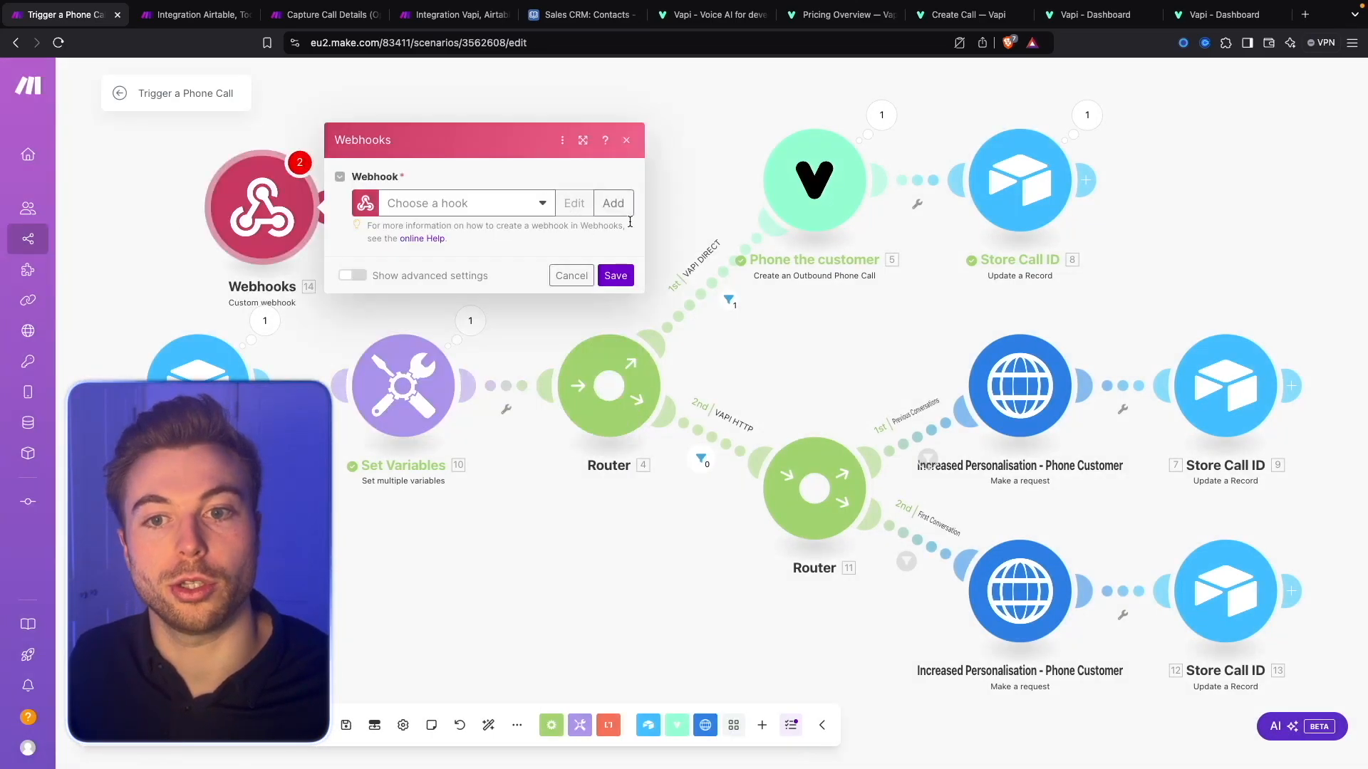
{"action": "left_click", "coordinate": [612, 203]}
{"action": "key", "text": "ctrl+a"}
{"action": "type", "text": "Trigger a call"}
{"action": "key", "text": "Return"}
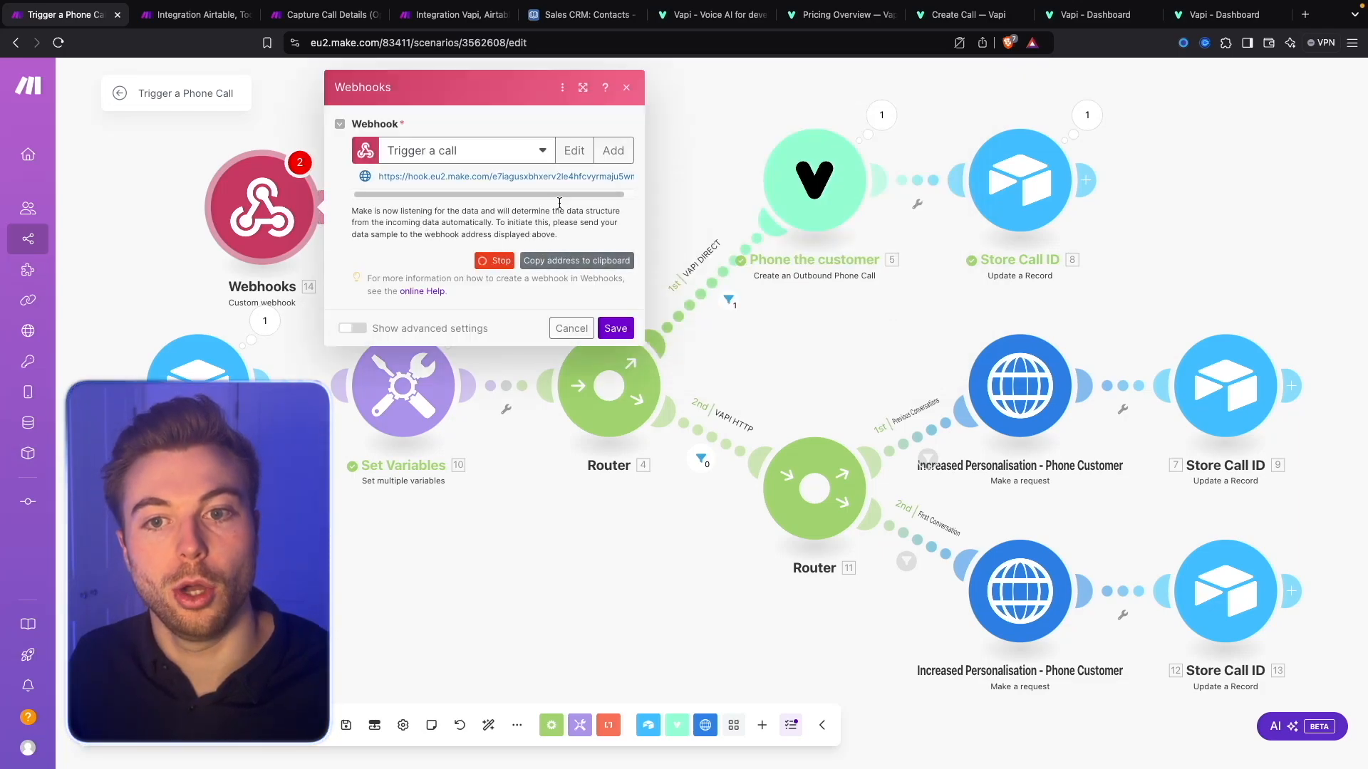
{"action": "left_click", "coordinate": [545, 251]}
In Airtable, set the AI Phone Call button's URL formula to the copied webhook address with ?id= in front of RECORD_ID().
{"action": "left_click", "coordinate": [562, 23]}
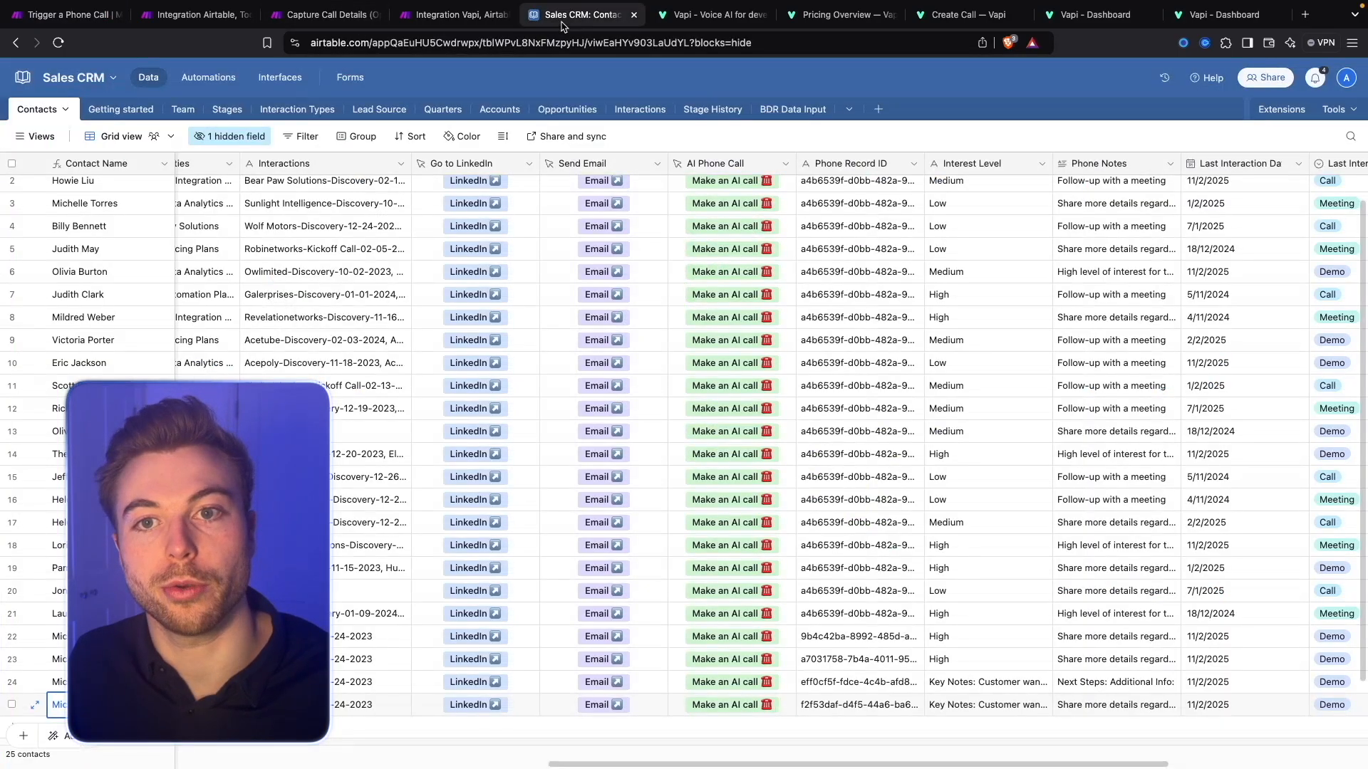
{"action": "double_click", "coordinate": [743, 165]}
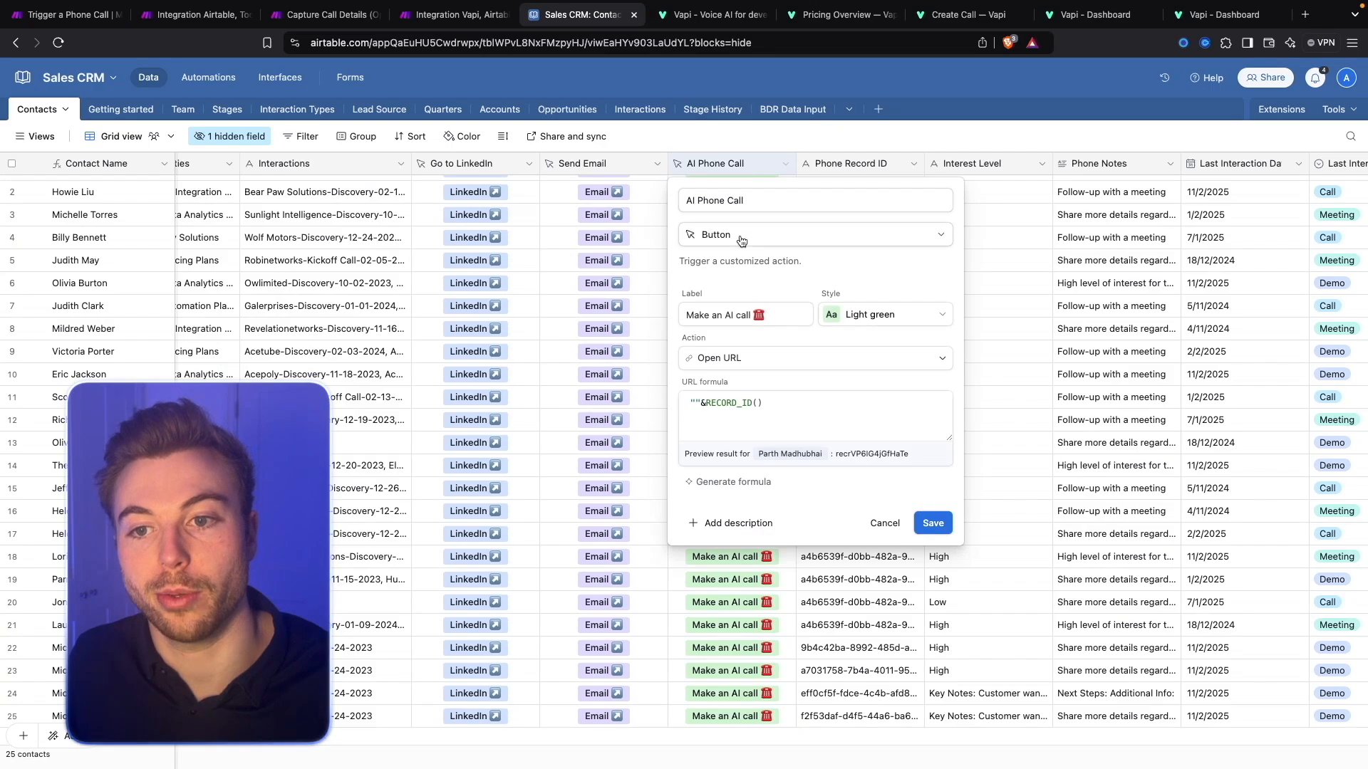
{"action": "left_click", "coordinate": [699, 404]}
{"action": "key", "text": "super+v"}
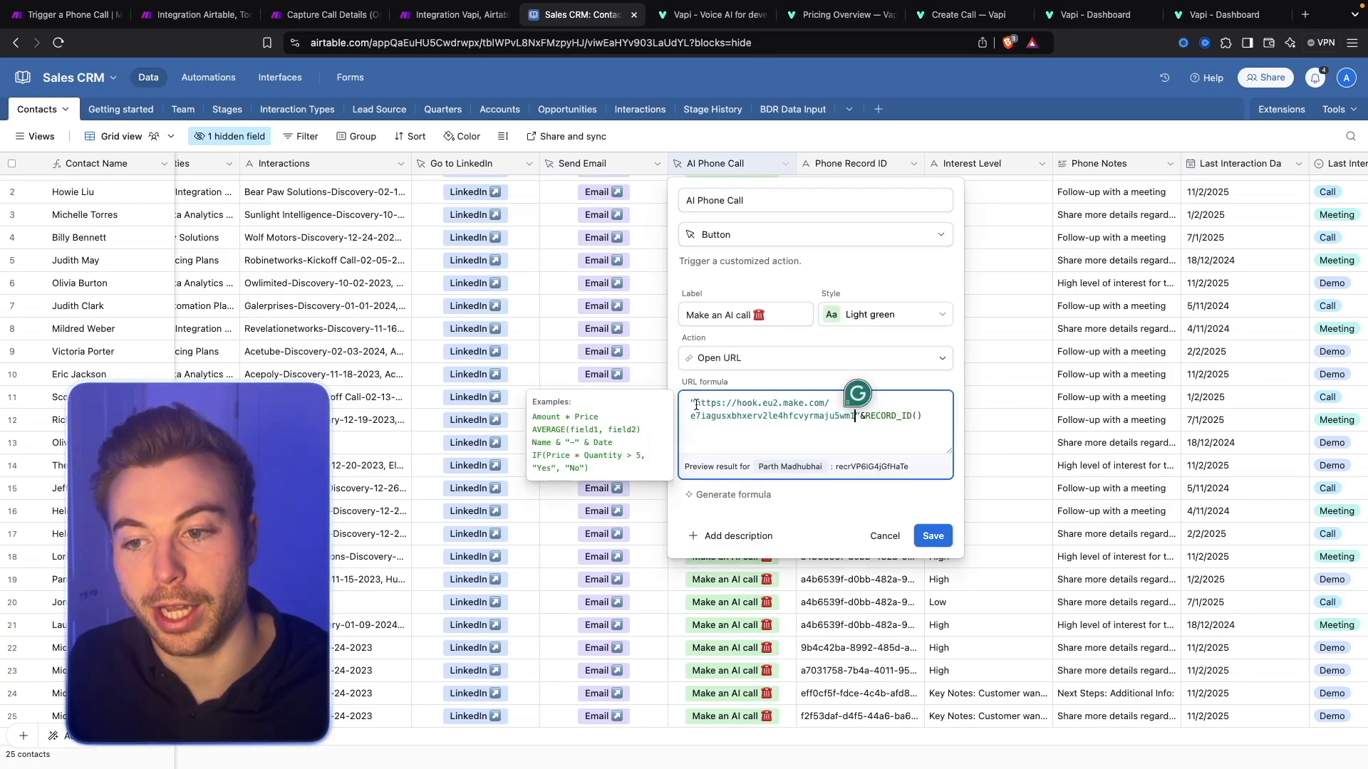
{"action": "left_click", "coordinate": [854, 414]}
{"action": "type", "text": "?id="}
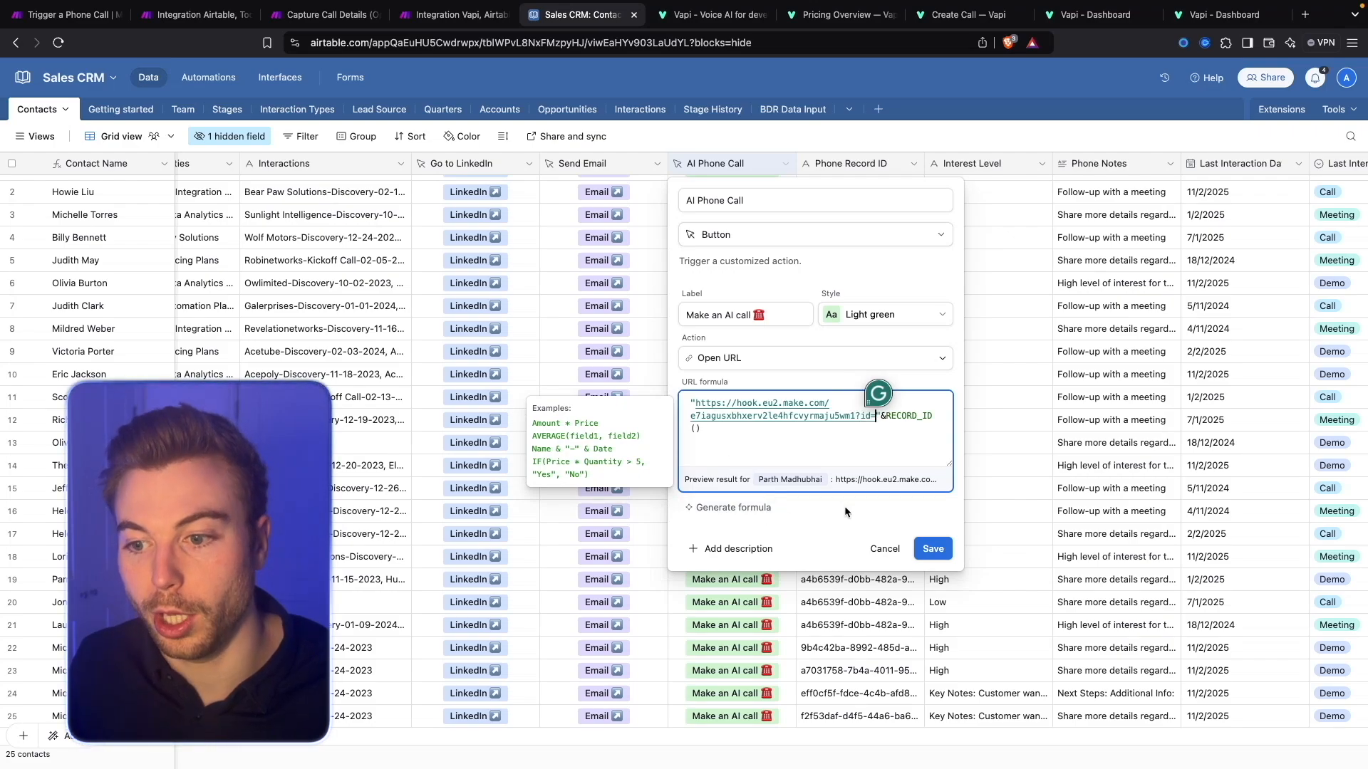
{"action": "left_click", "coordinate": [933, 549]}
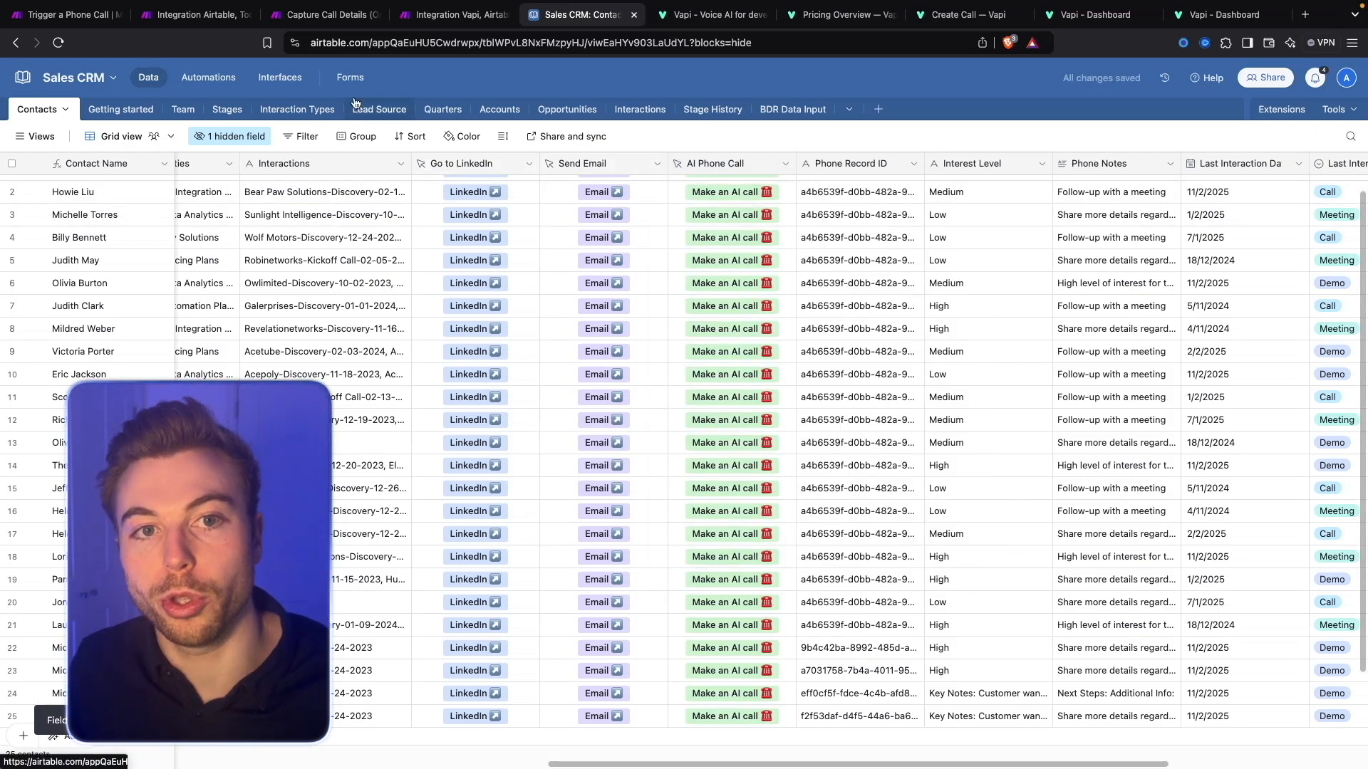
Return to the Trigger a Phone Call scenario in Make, save the webhook module and attach an Airtable Search Records module to it.
{"action": "left_click", "coordinate": [53, 16]}
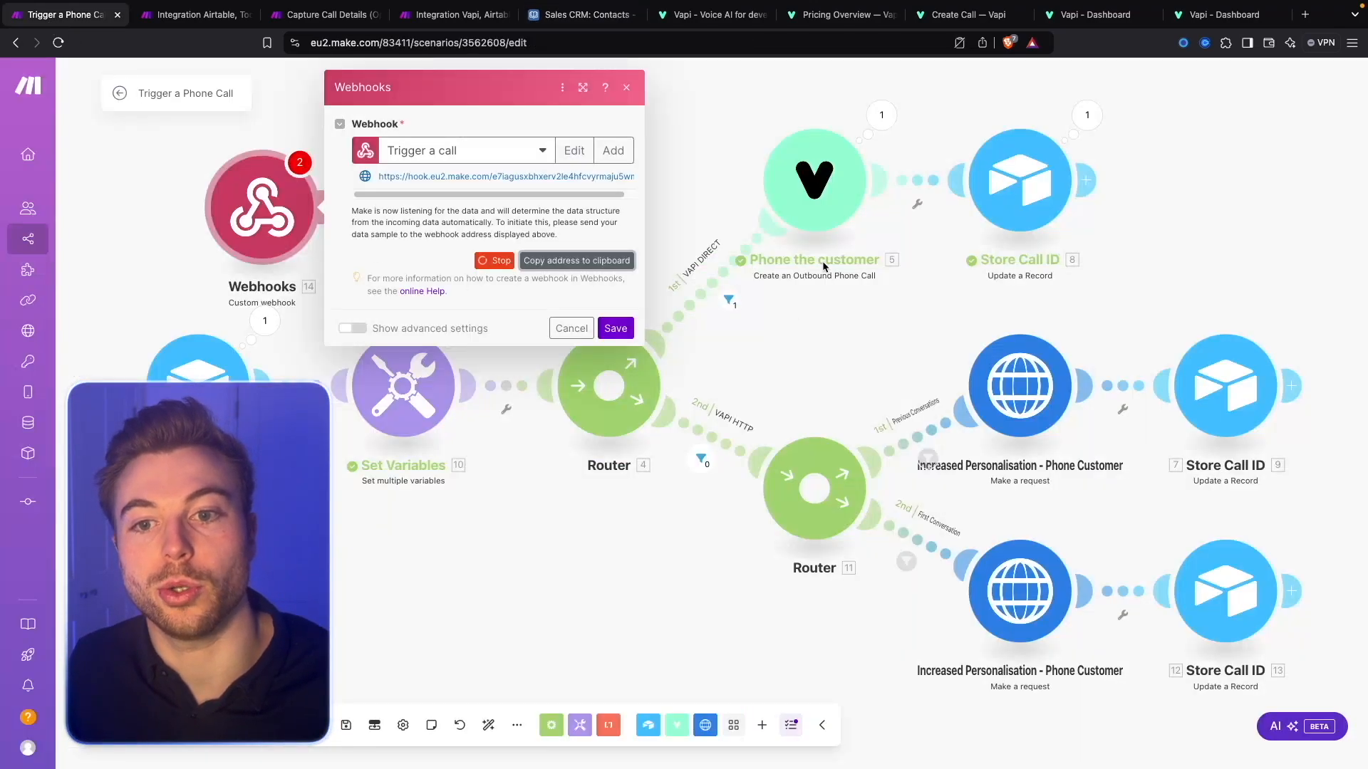
{"action": "left_click", "coordinate": [615, 328]}
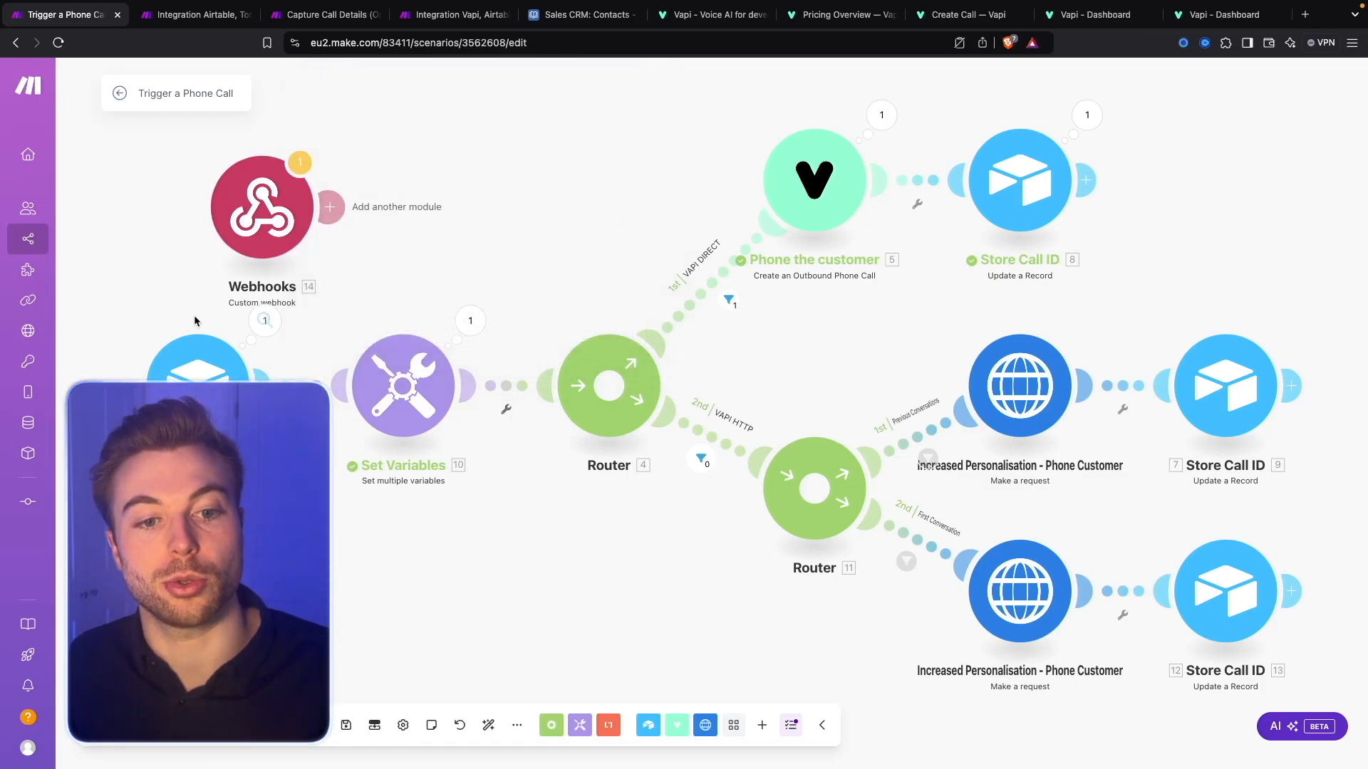
{"action": "left_click", "coordinate": [344, 206]}
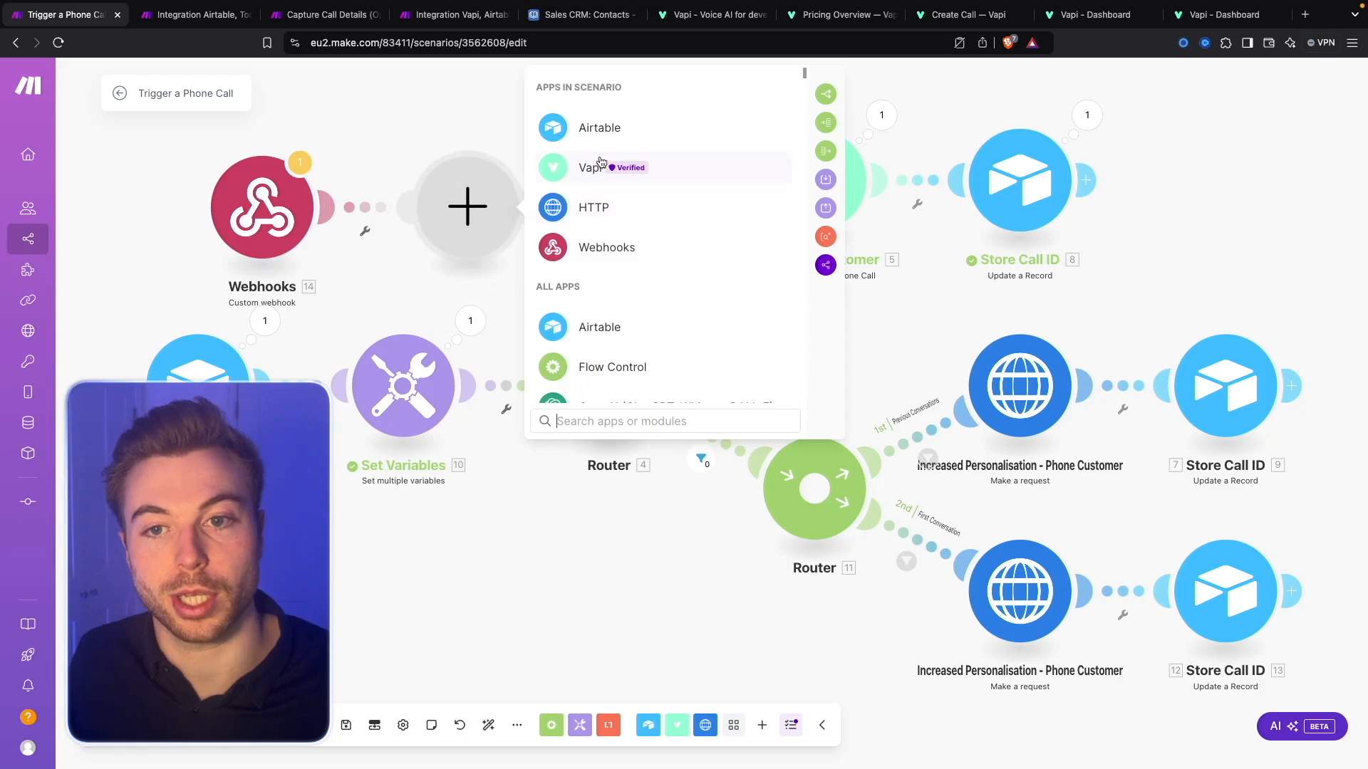
{"action": "left_click", "coordinate": [592, 250]}
{"action": "left_click", "coordinate": [654, 201]}
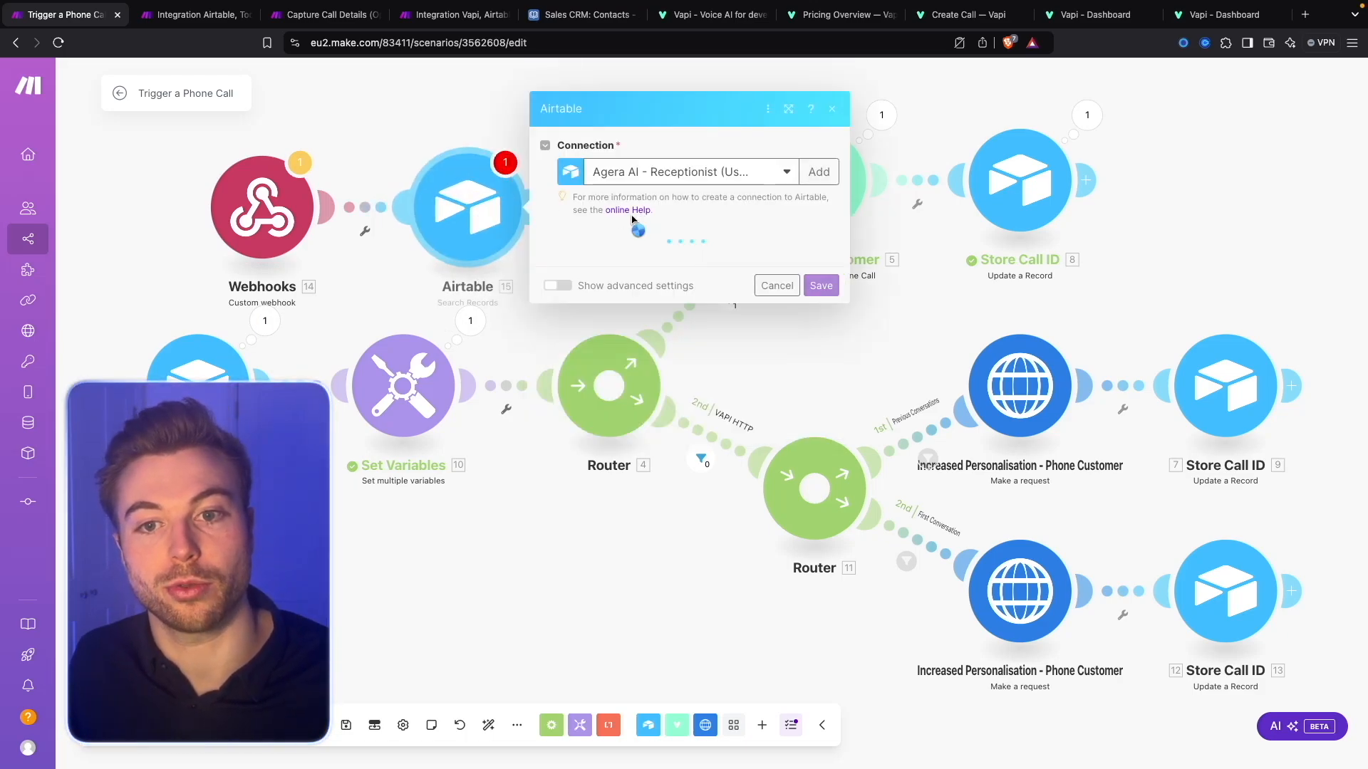
Set the Contacts record search limit to 1, leave the formula empty and save the Airtable module.
{"action": "scroll", "coordinate": [633, 362], "scroll_direction": "down", "scroll_amount": 2}
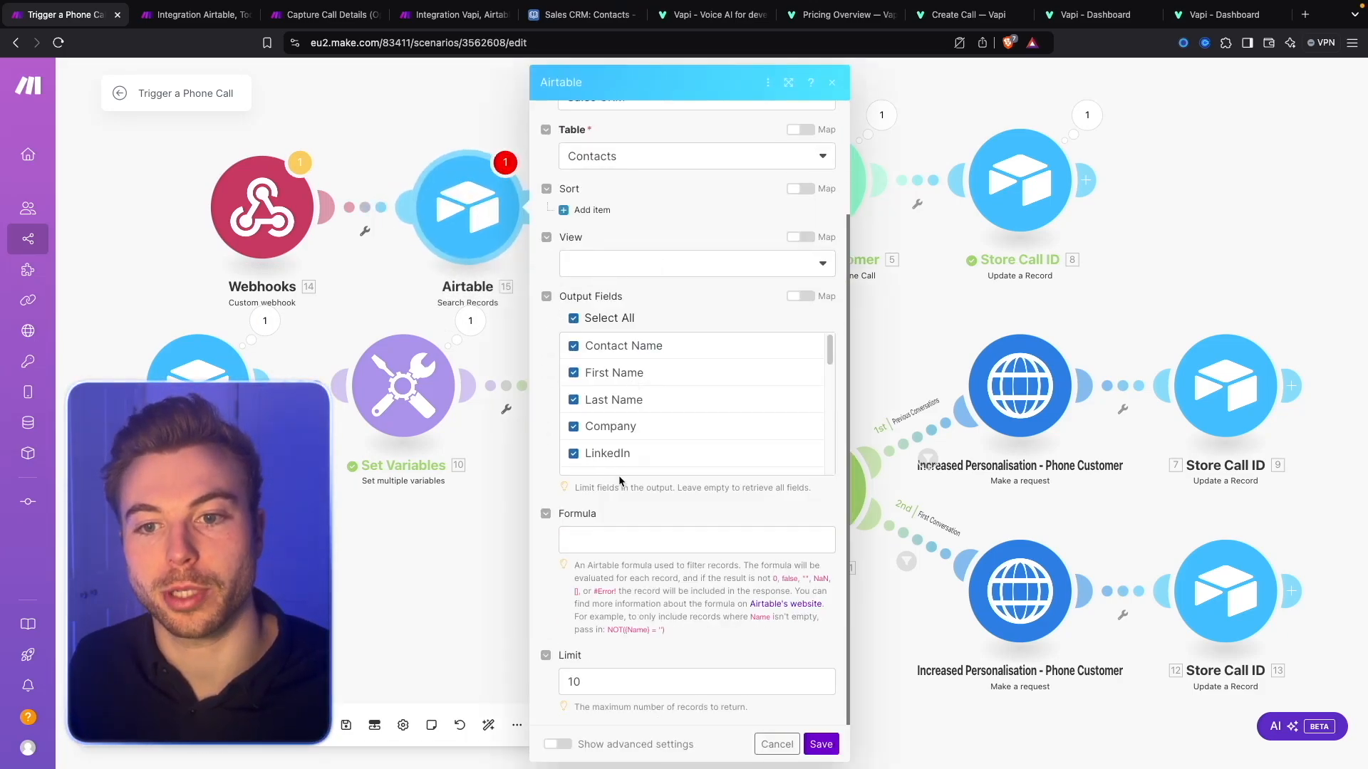
{"action": "left_click", "coordinate": [621, 532]}
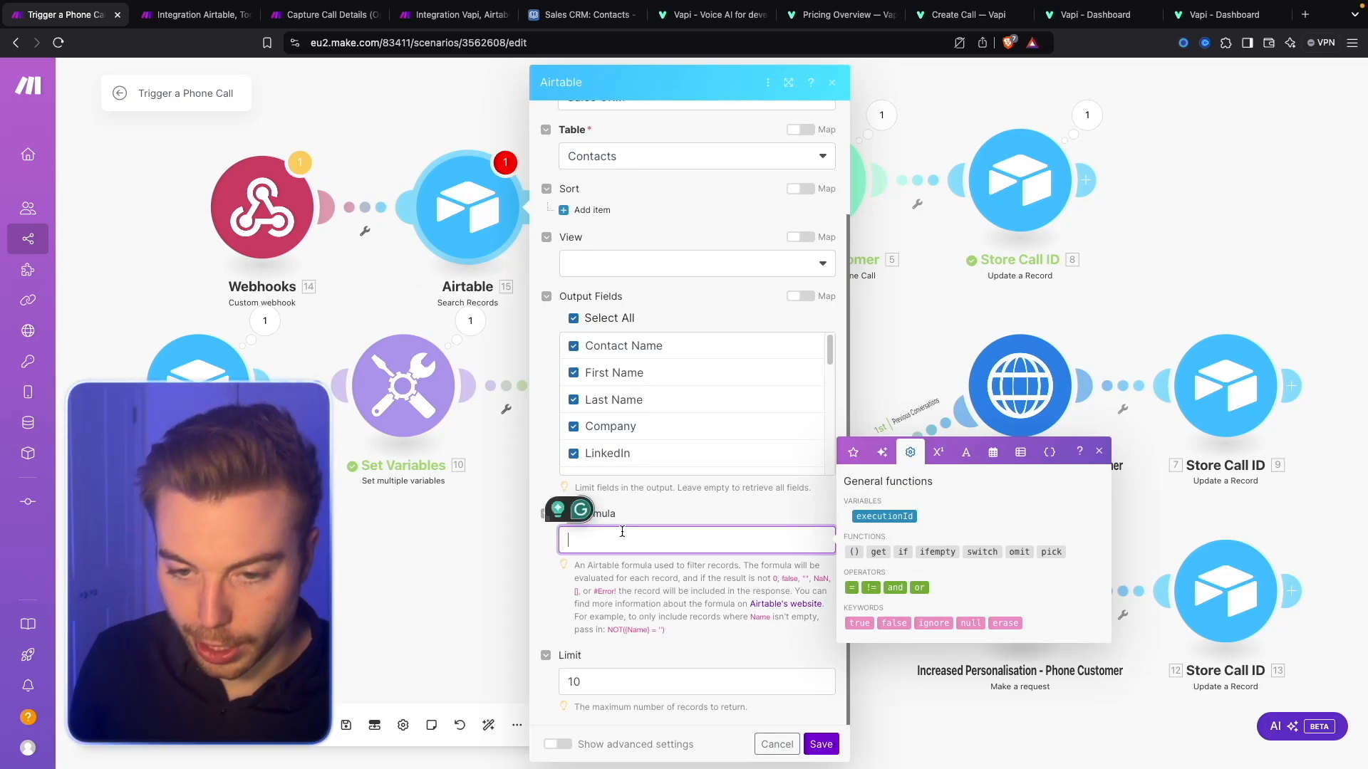
{"action": "key", "text": "Tab"}
{"action": "type", "text": "1"}
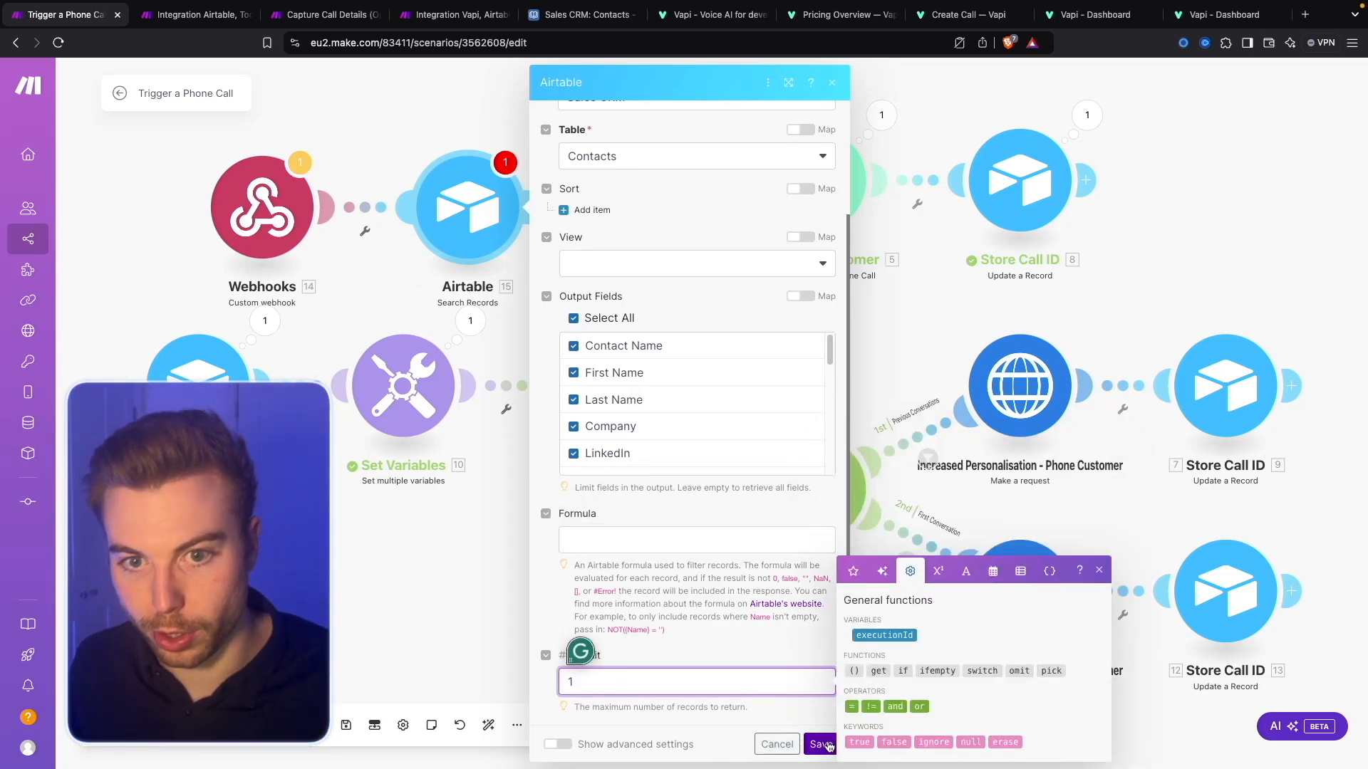
{"action": "left_click", "coordinate": [706, 543]}
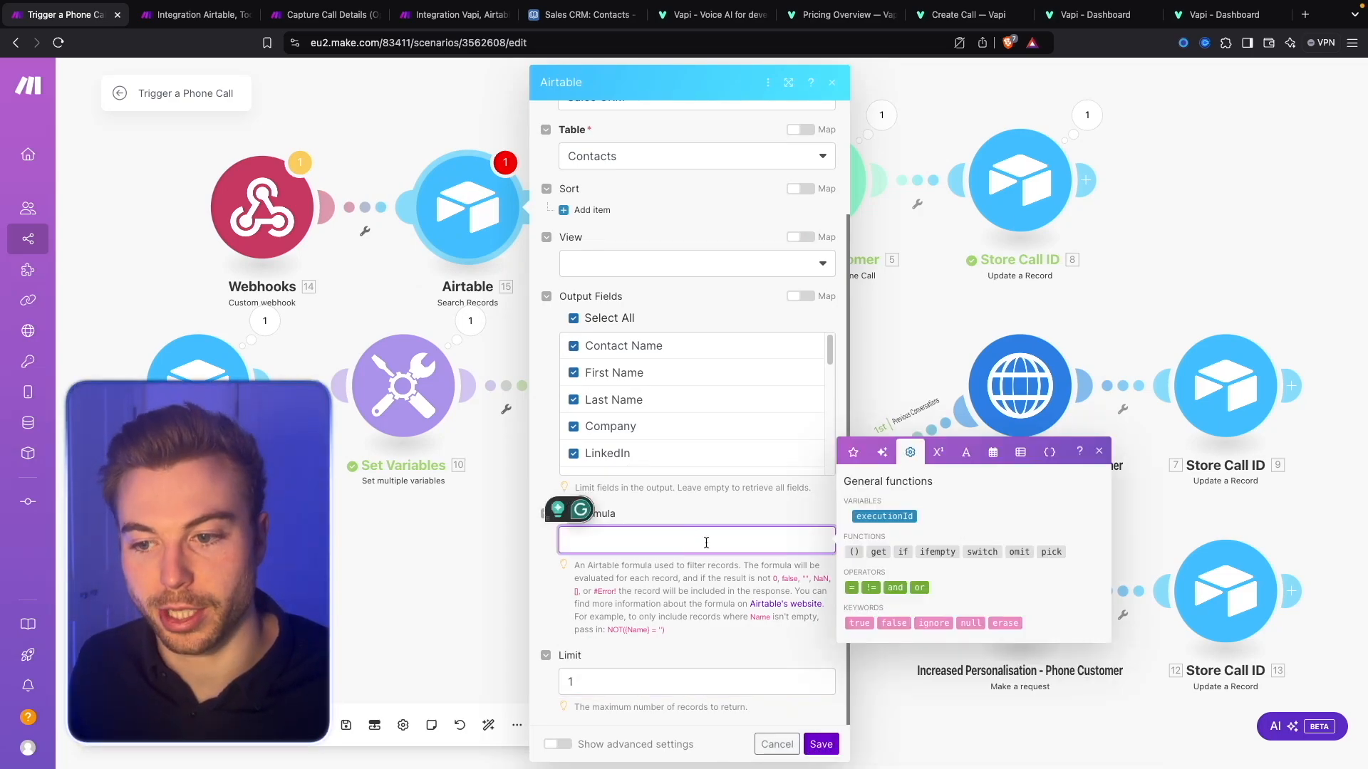
{"action": "left_click", "coordinate": [878, 461]}
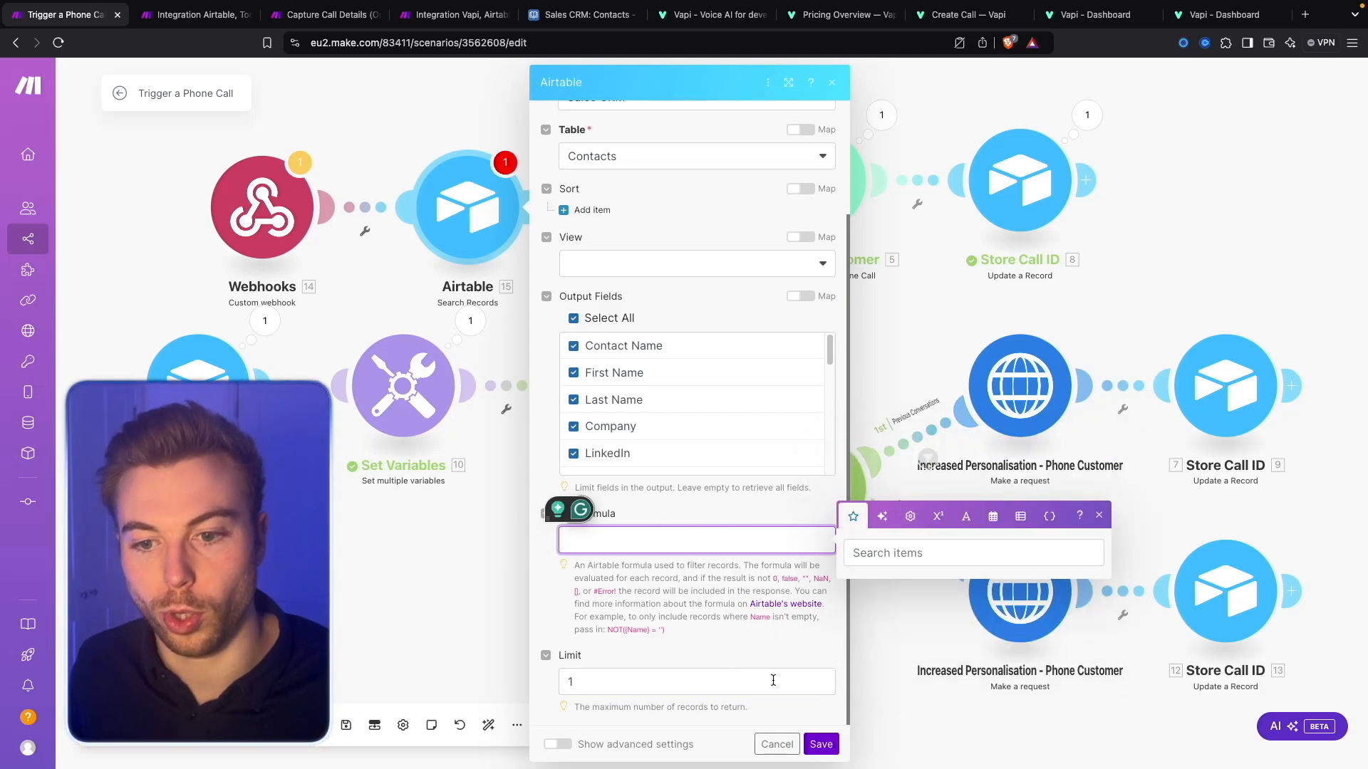
{"action": "left_click", "coordinate": [819, 742]}
Reopen the Trigger a call webhook module and start redetermining its data structure.
{"action": "right_click", "coordinate": [275, 222]}
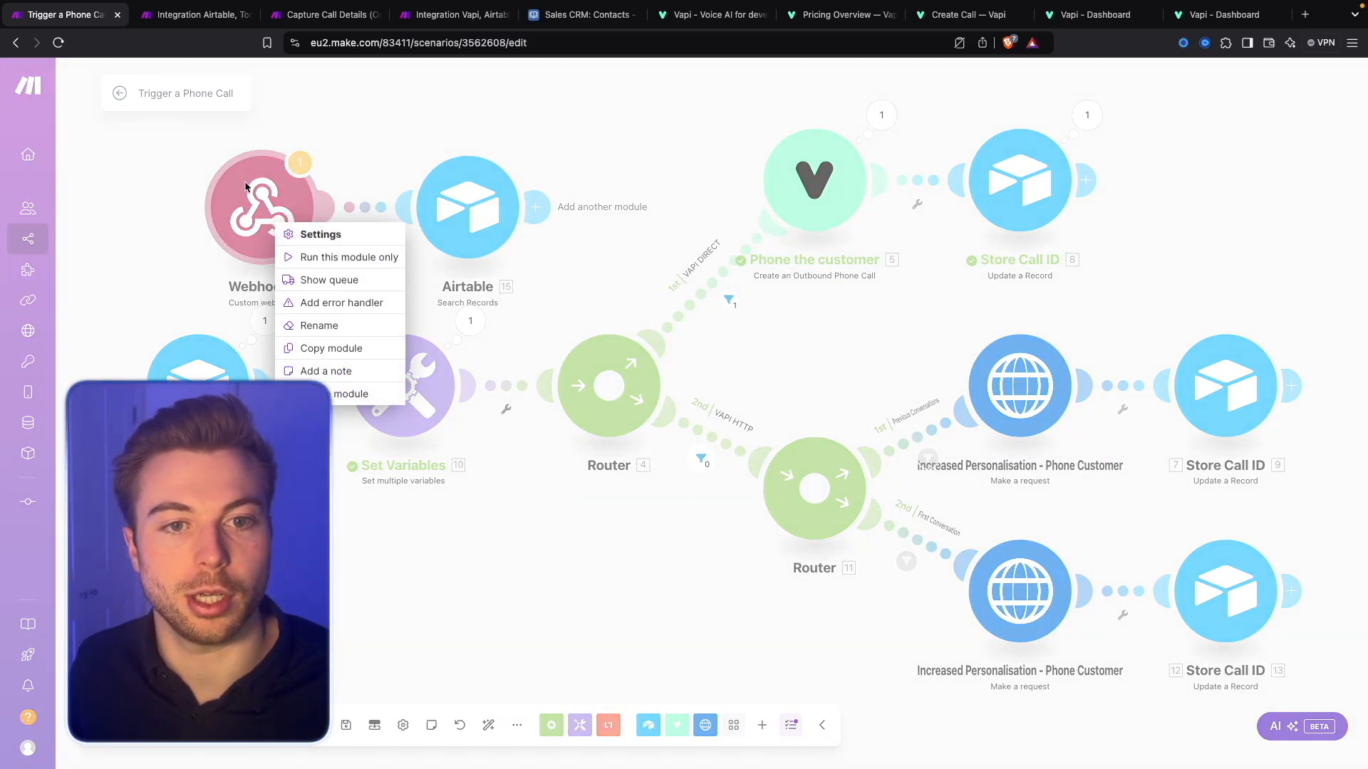
{"action": "left_click", "coordinate": [247, 182]}
{"action": "left_click", "coordinate": [269, 207]}
{"action": "left_click", "coordinate": [431, 241]}
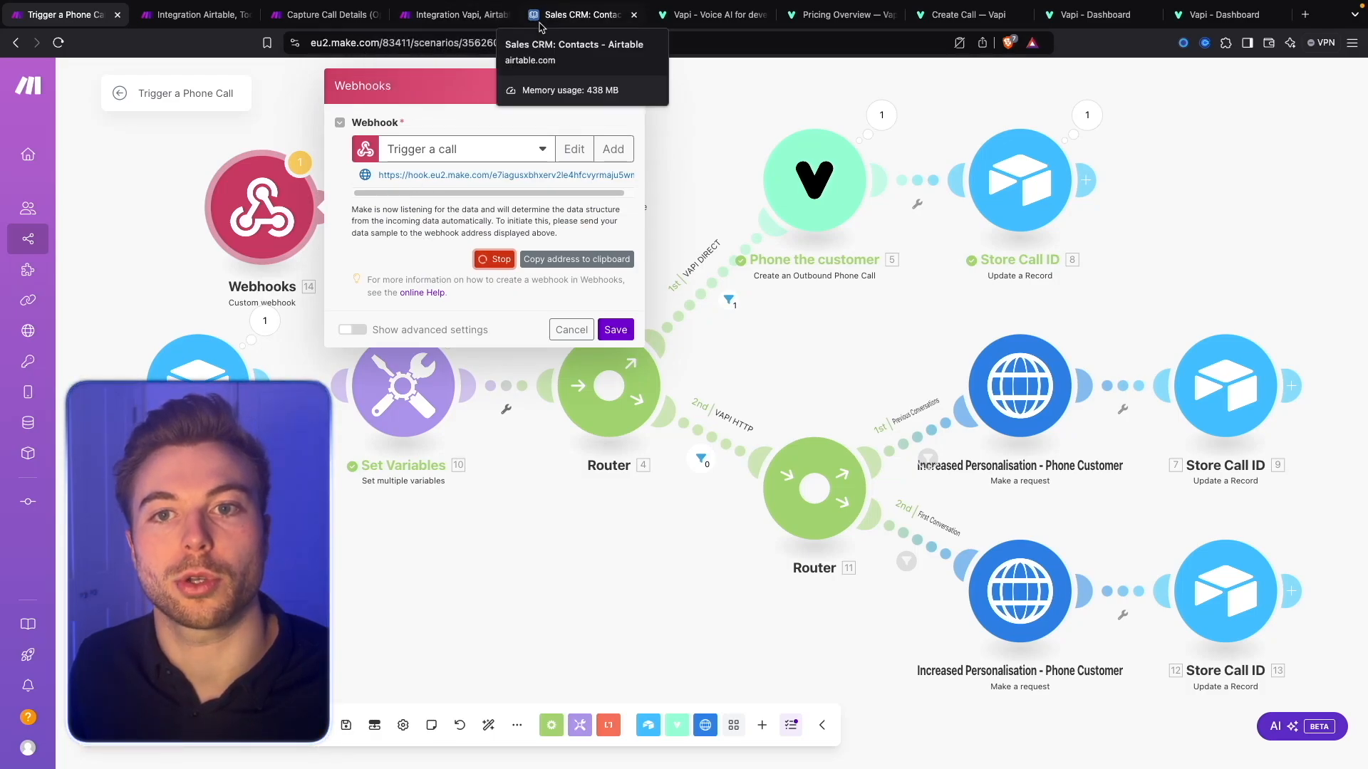
Switch to Airtable and fire the Make an AI call button on the first contact to send sample data to the webhook.
{"action": "left_click", "coordinate": [580, 14]}
{"action": "scroll", "coordinate": [729, 245], "scroll_direction": "up", "scroll_amount": 1}
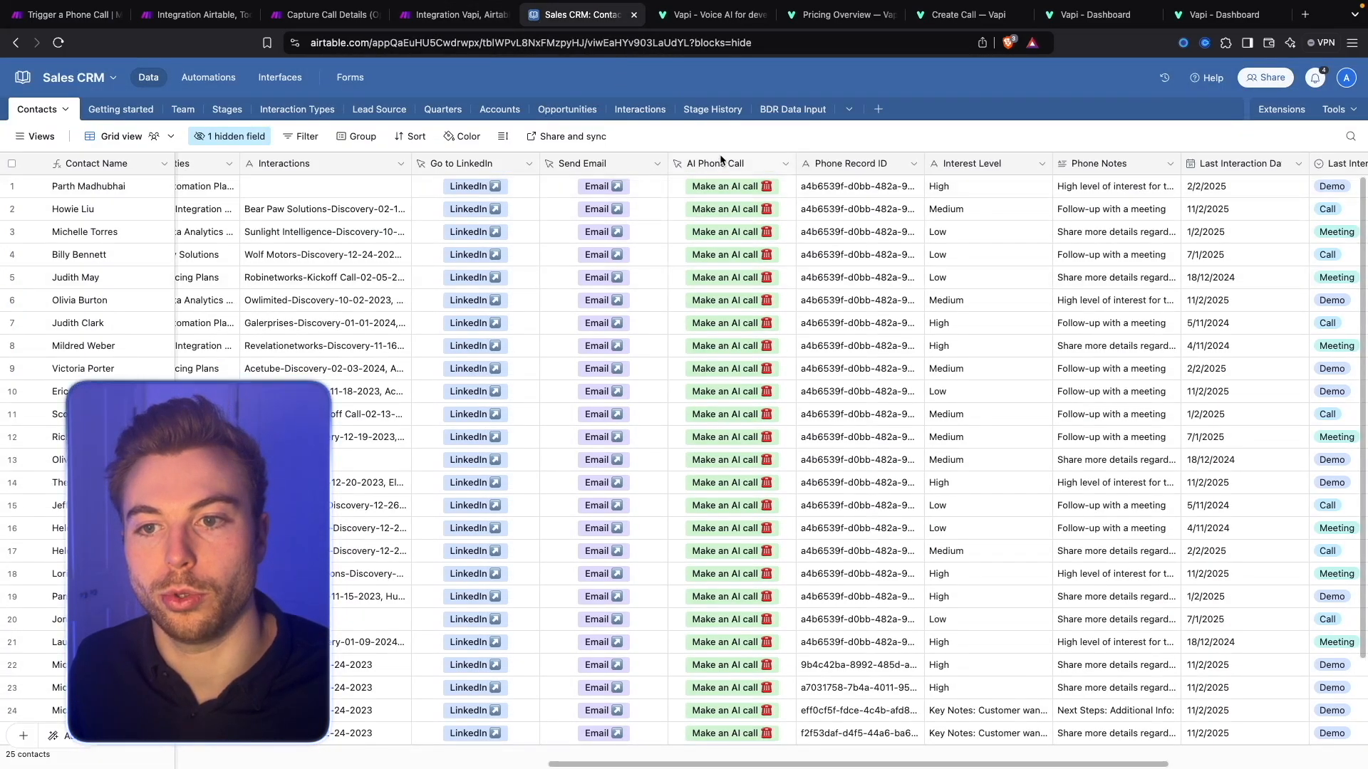
{"action": "scroll", "coordinate": [723, 428], "scroll_direction": "down", "scroll_amount": 3}
{"action": "scroll", "coordinate": [741, 449], "scroll_direction": "up", "scroll_amount": 3}
{"action": "left_click", "coordinate": [716, 189]}
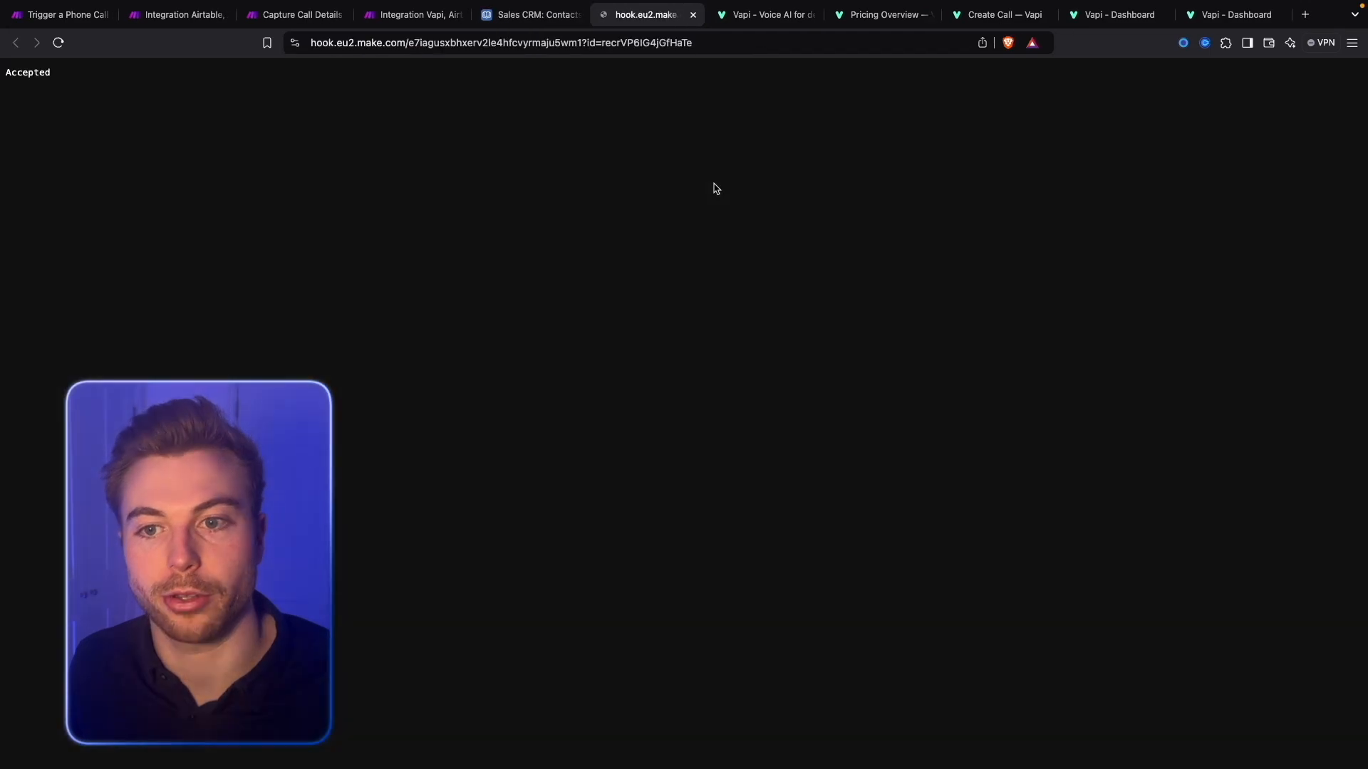
Back in Make, close the webhook settings, run only the Webhooks module and make it the scenario's starting trigger.
{"action": "left_click", "coordinate": [85, 14]}
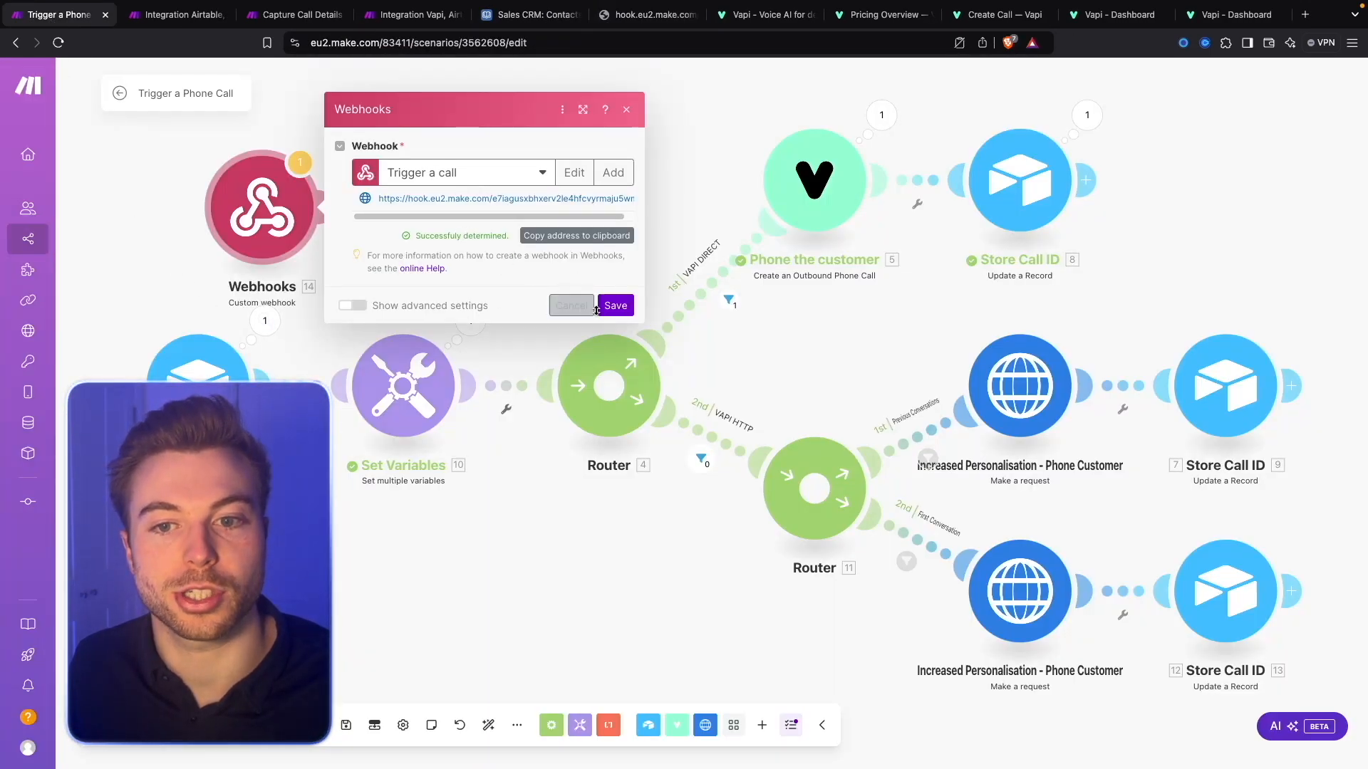
{"action": "left_click", "coordinate": [571, 305]}
{"action": "right_click", "coordinate": [299, 196]}
{"action": "left_click", "coordinate": [334, 225]}
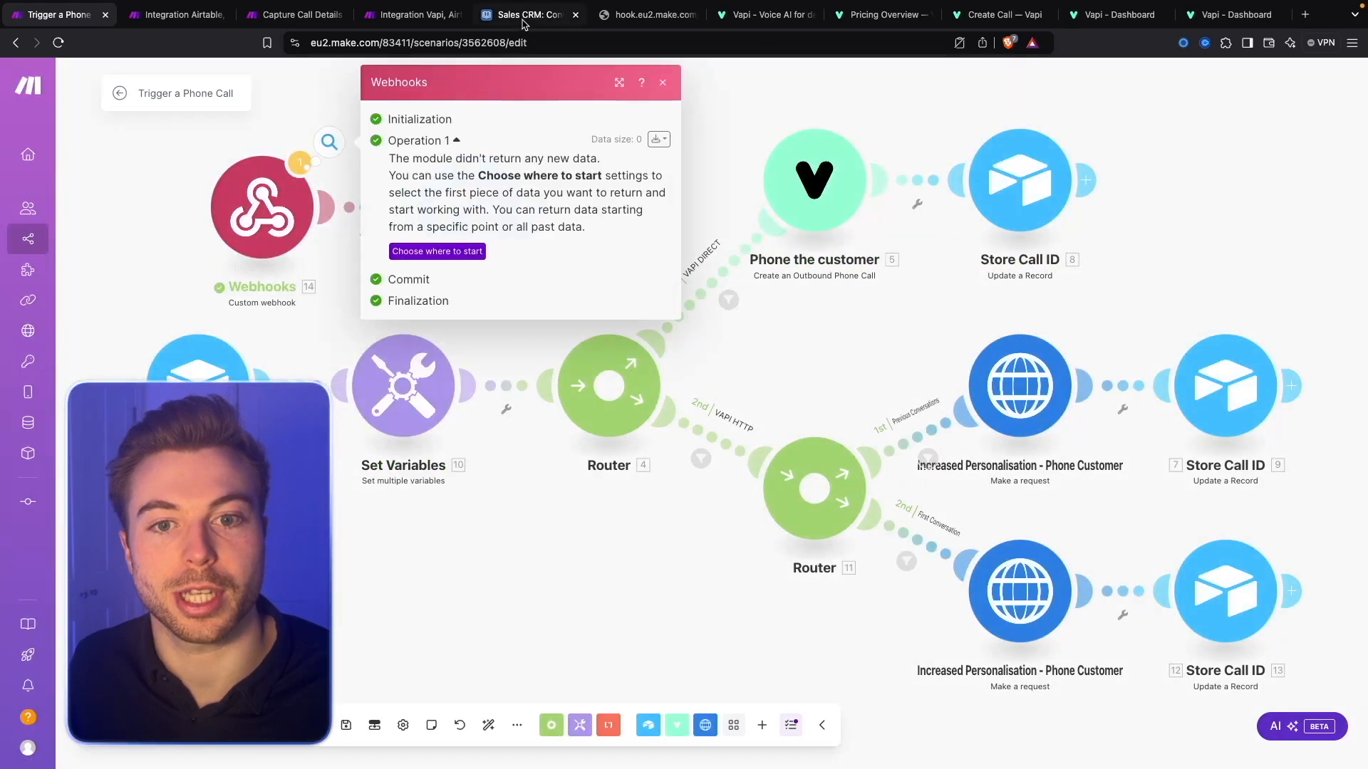
{"action": "left_click", "coordinate": [662, 83]}
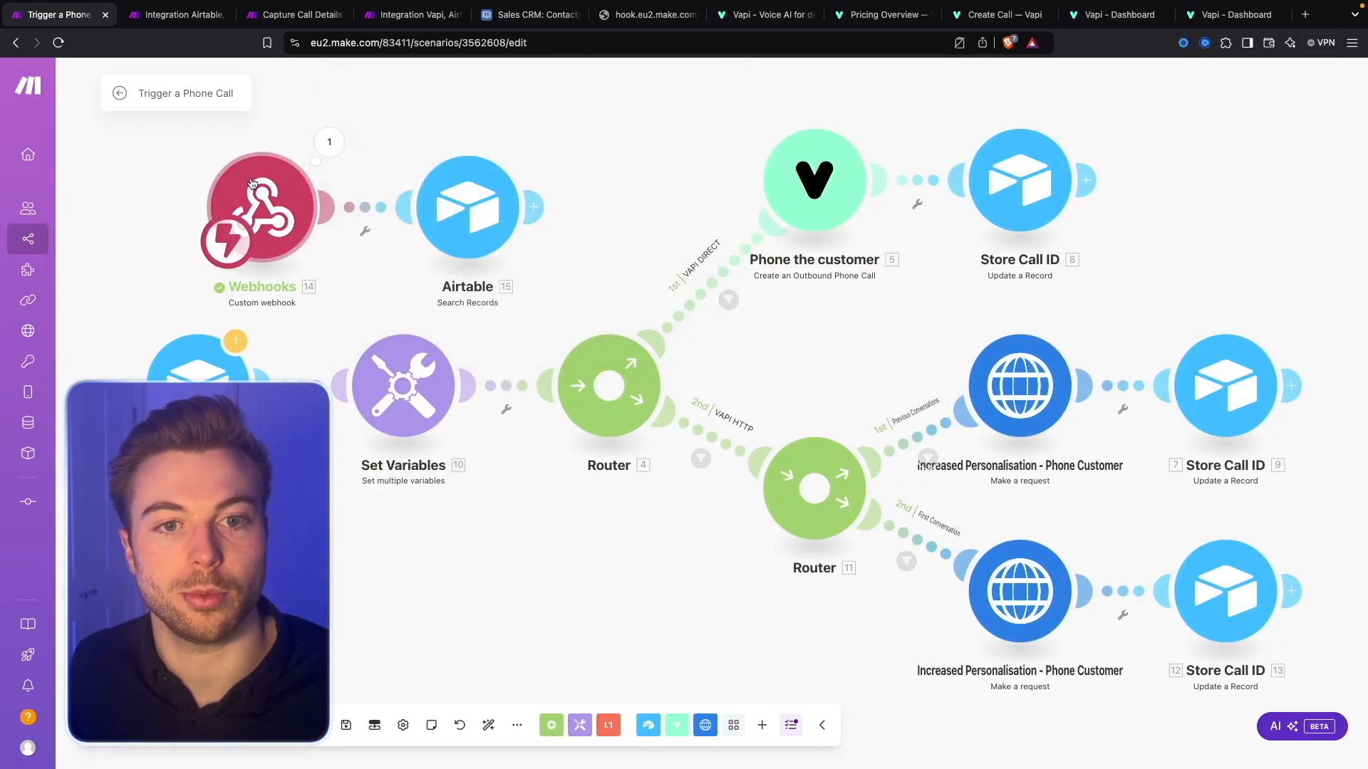
Run only the Webhooks module, switch to Airtable and fire the Make an AI call button on the first contact.
{"action": "right_click", "coordinate": [271, 191]}
{"action": "left_click", "coordinate": [329, 221]}
{"action": "left_click", "coordinate": [528, 14]}
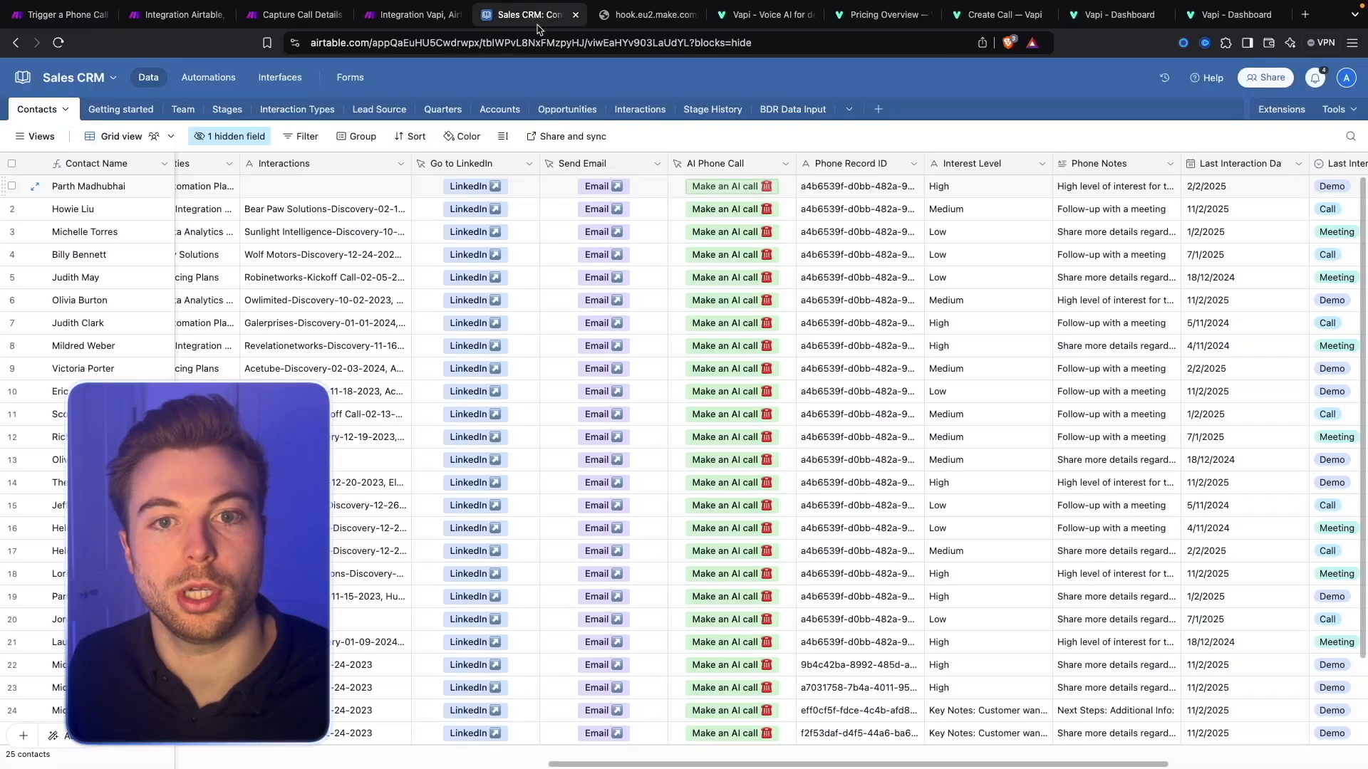
{"action": "left_click", "coordinate": [737, 194]}
Back in Make, examine the record ID in the Webhooks module's output bundle and close the output.
{"action": "left_click", "coordinate": [54, 15]}
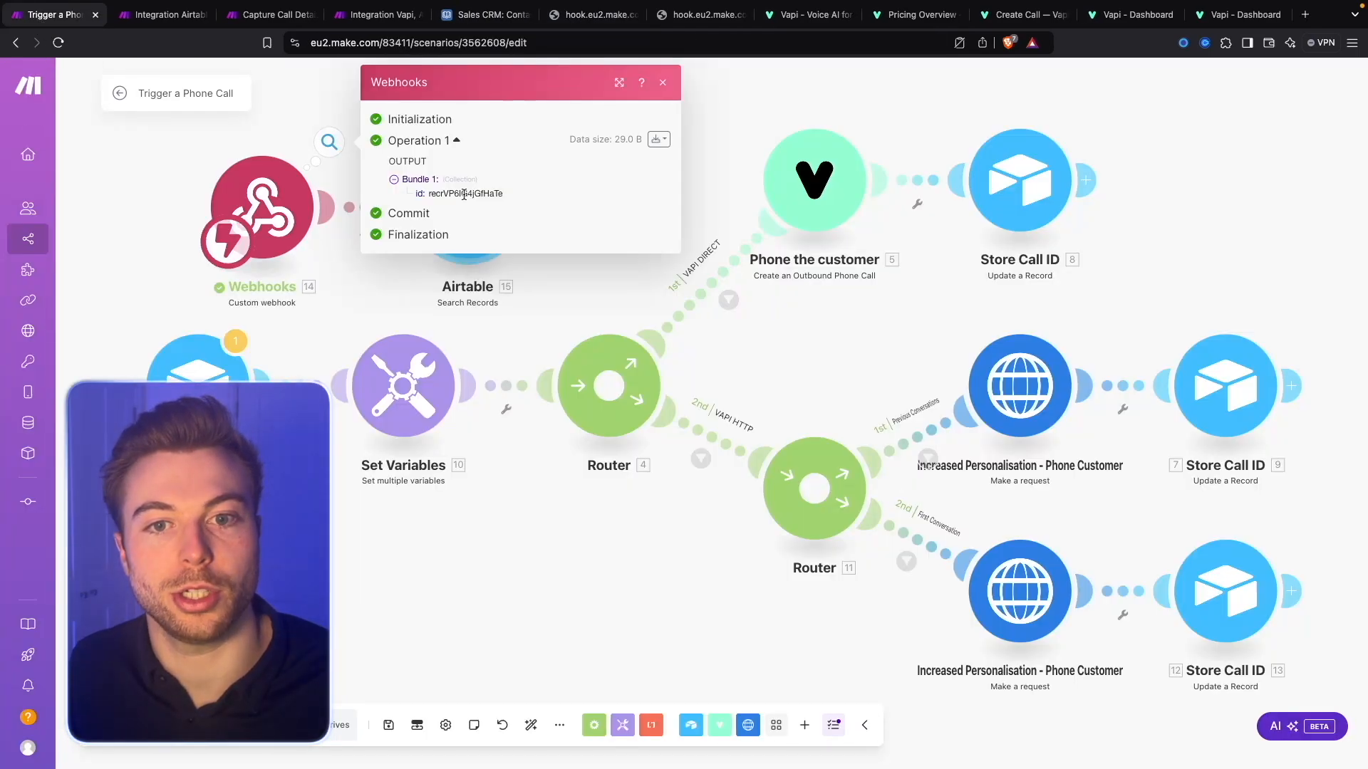
{"action": "left_click_drag", "start_coordinate": [436, 194], "coordinate": [513, 193]}
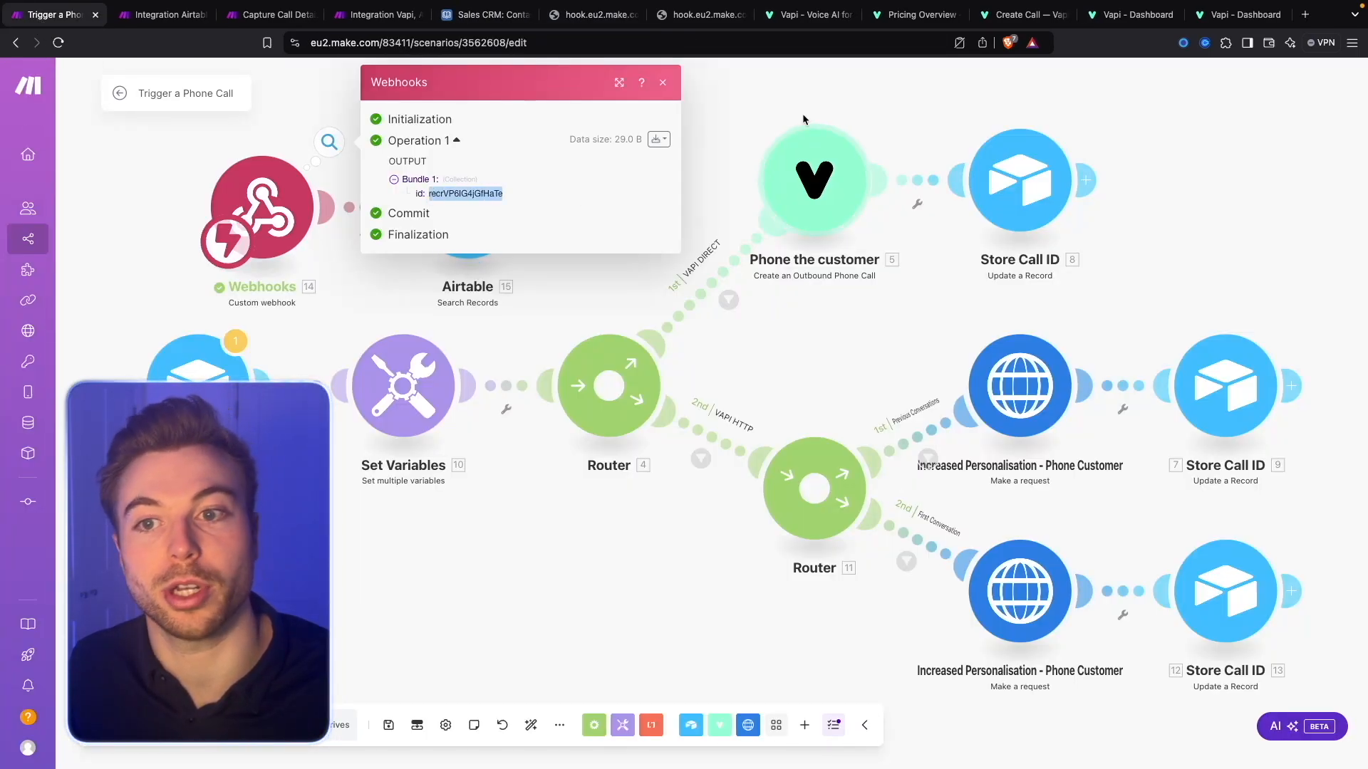
{"action": "left_click", "coordinate": [662, 83]}
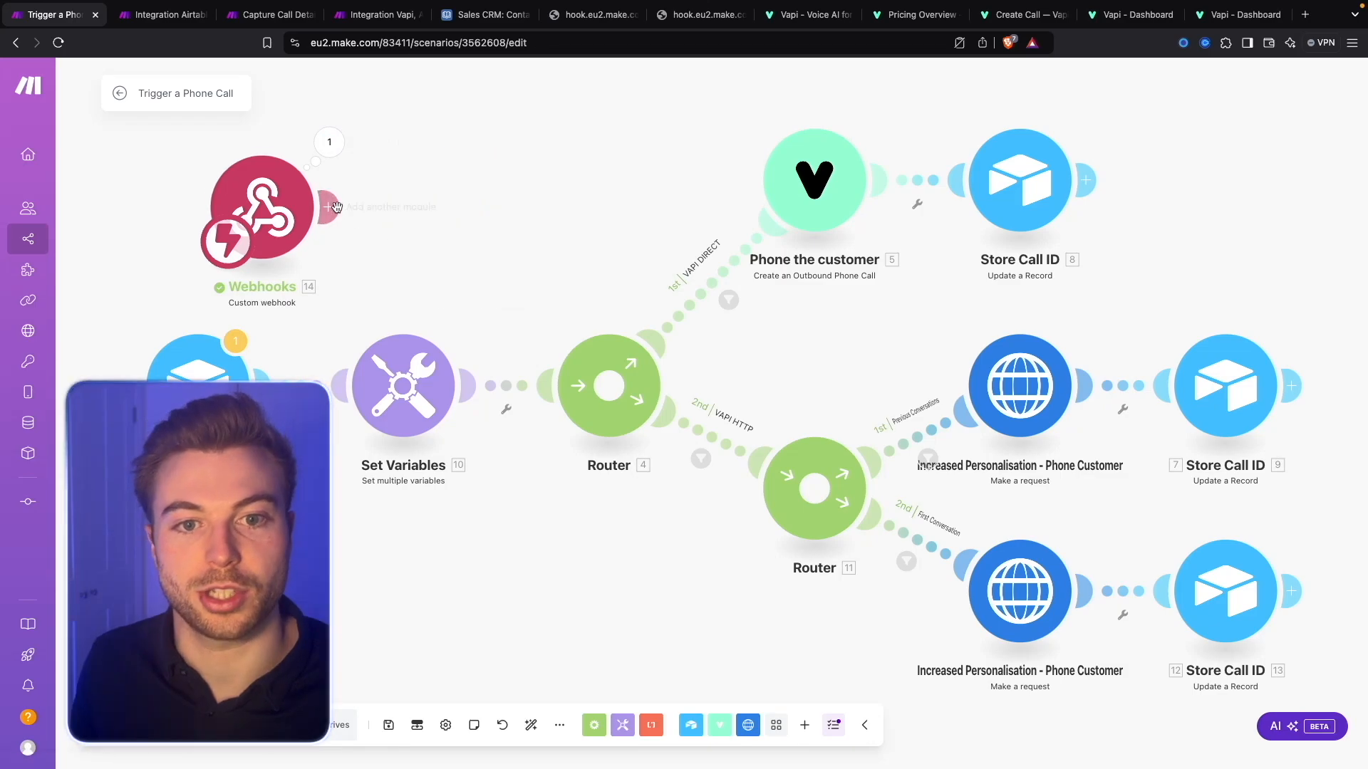
Add an Airtable Get a Record module after the webhook, map its Record ID to the webhook's id and save it.
{"action": "left_click", "coordinate": [336, 206]}
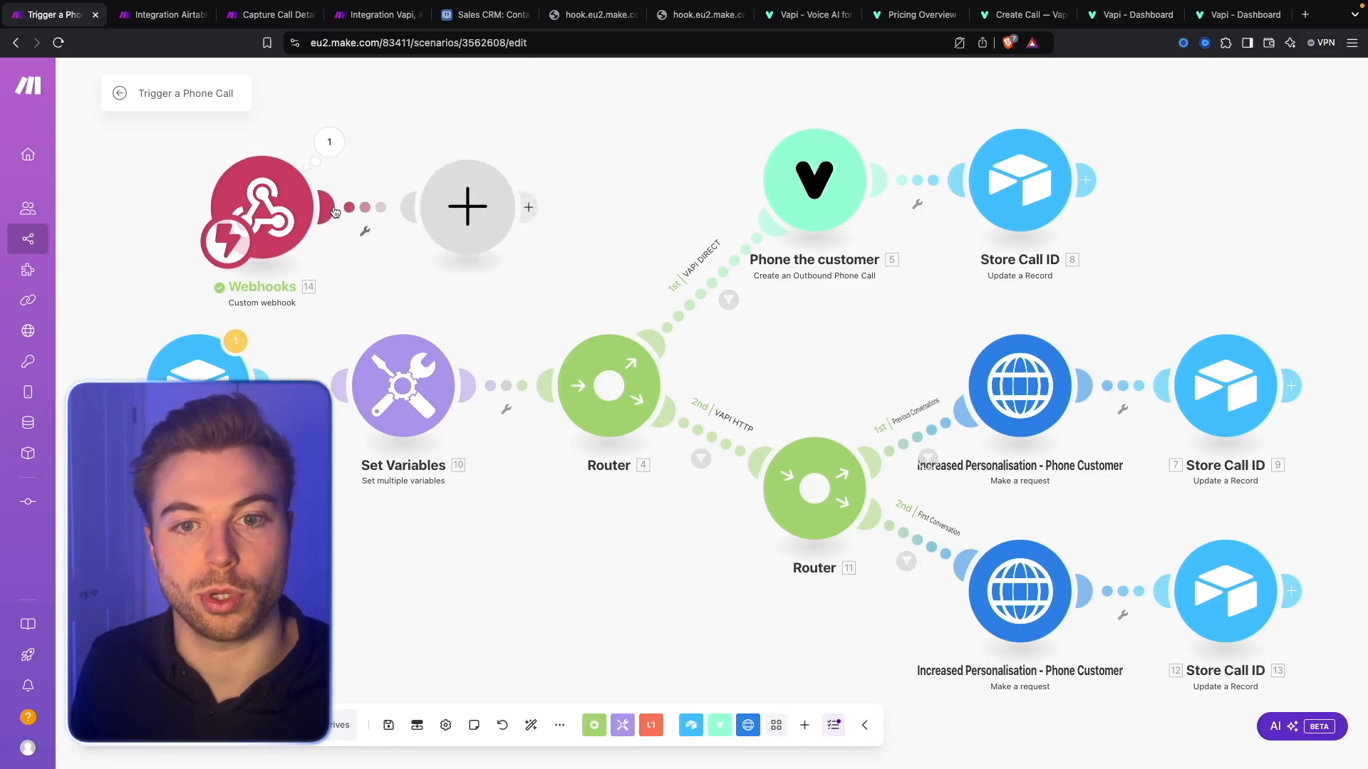
{"action": "left_click", "coordinate": [591, 126]}
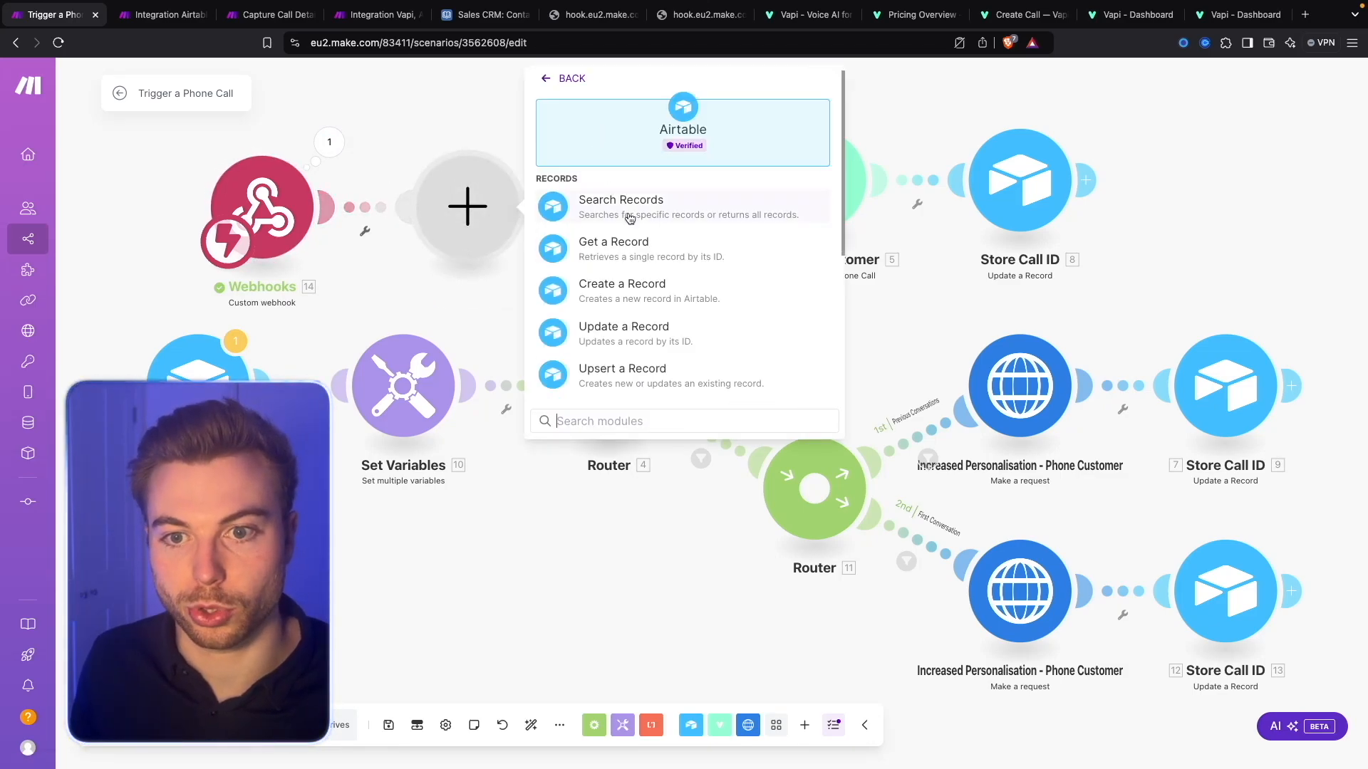
{"action": "left_click", "coordinate": [626, 250]}
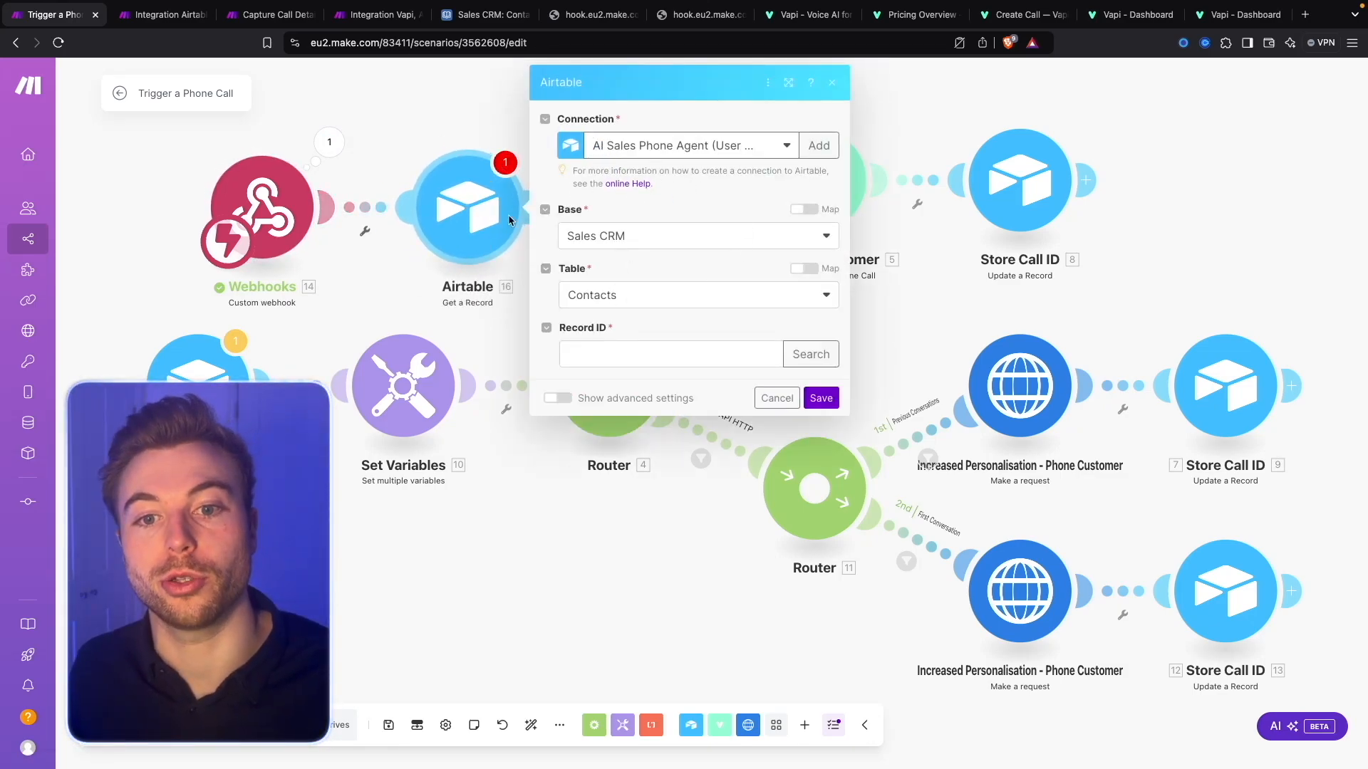
{"action": "left_click", "coordinate": [677, 354]}
{"action": "left_click", "coordinate": [817, 401]}
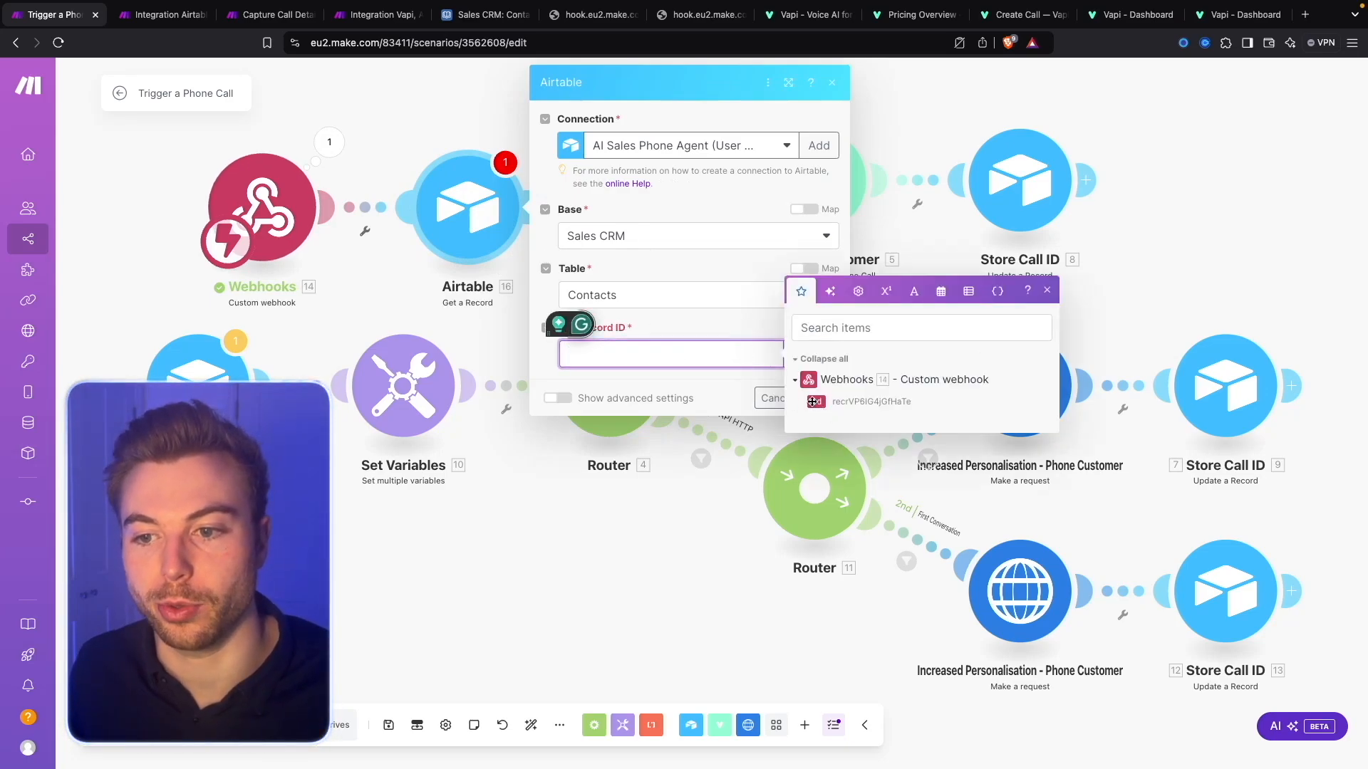
{"action": "left_click", "coordinate": [765, 374]}
{"action": "left_click", "coordinate": [820, 399]}
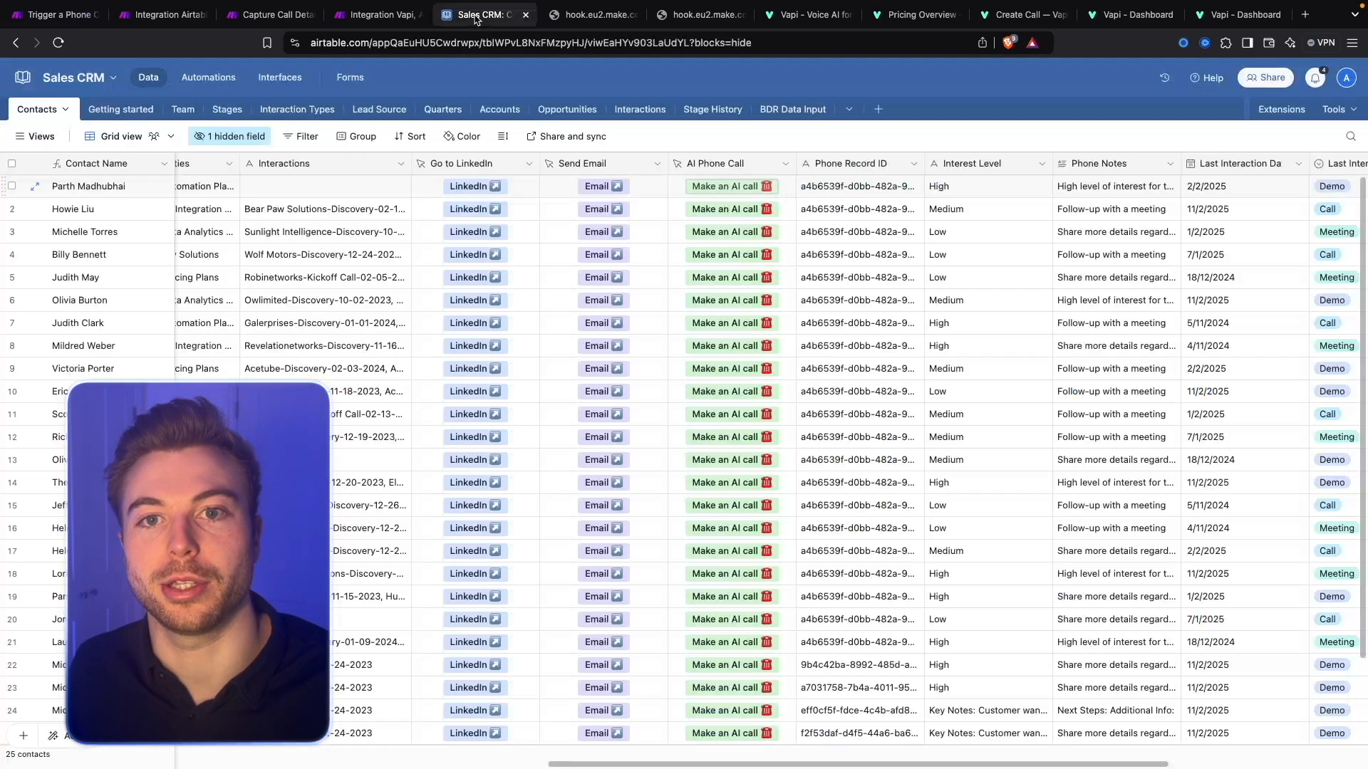
Switch to Airtable, fire the first contact's Make an AI call button to test the record lookup, and return to Make.
{"action": "left_click", "coordinate": [490, 15]}
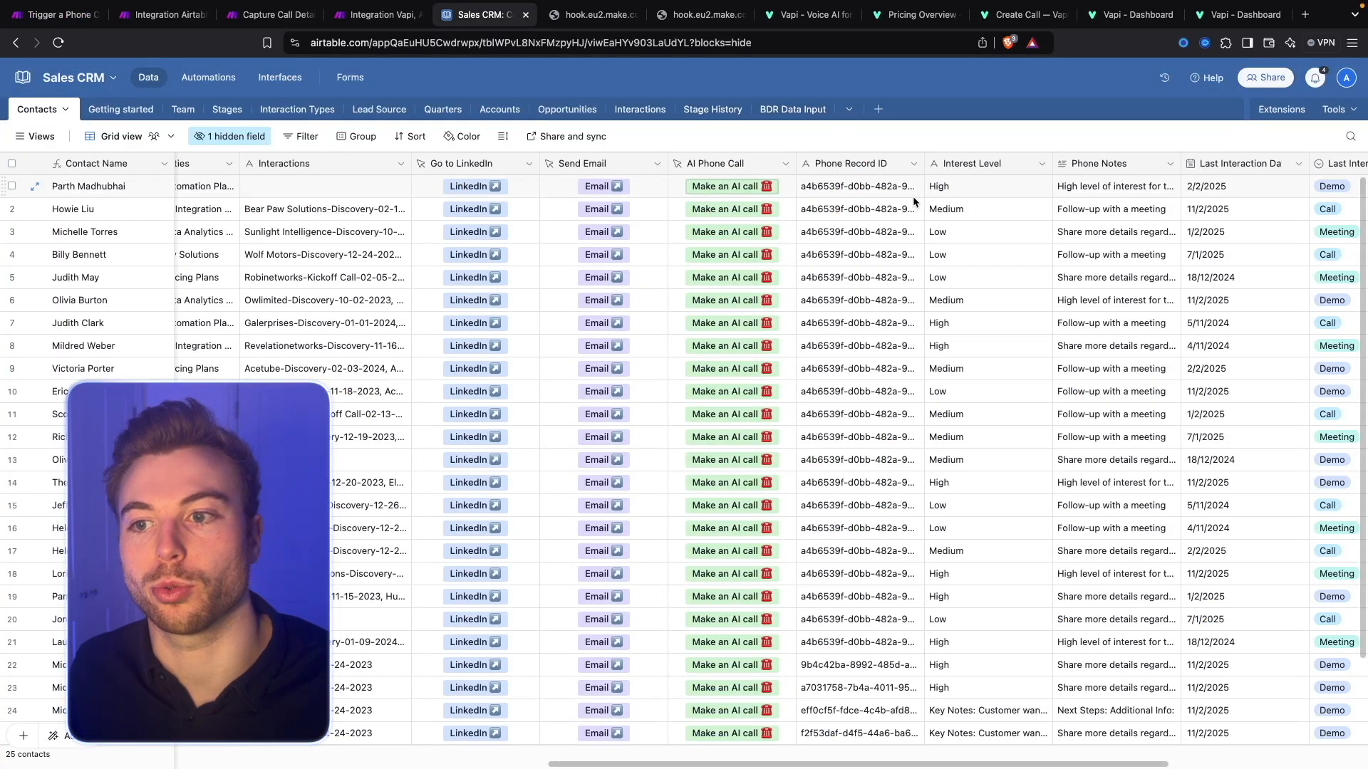
{"action": "left_click", "coordinate": [705, 185]}
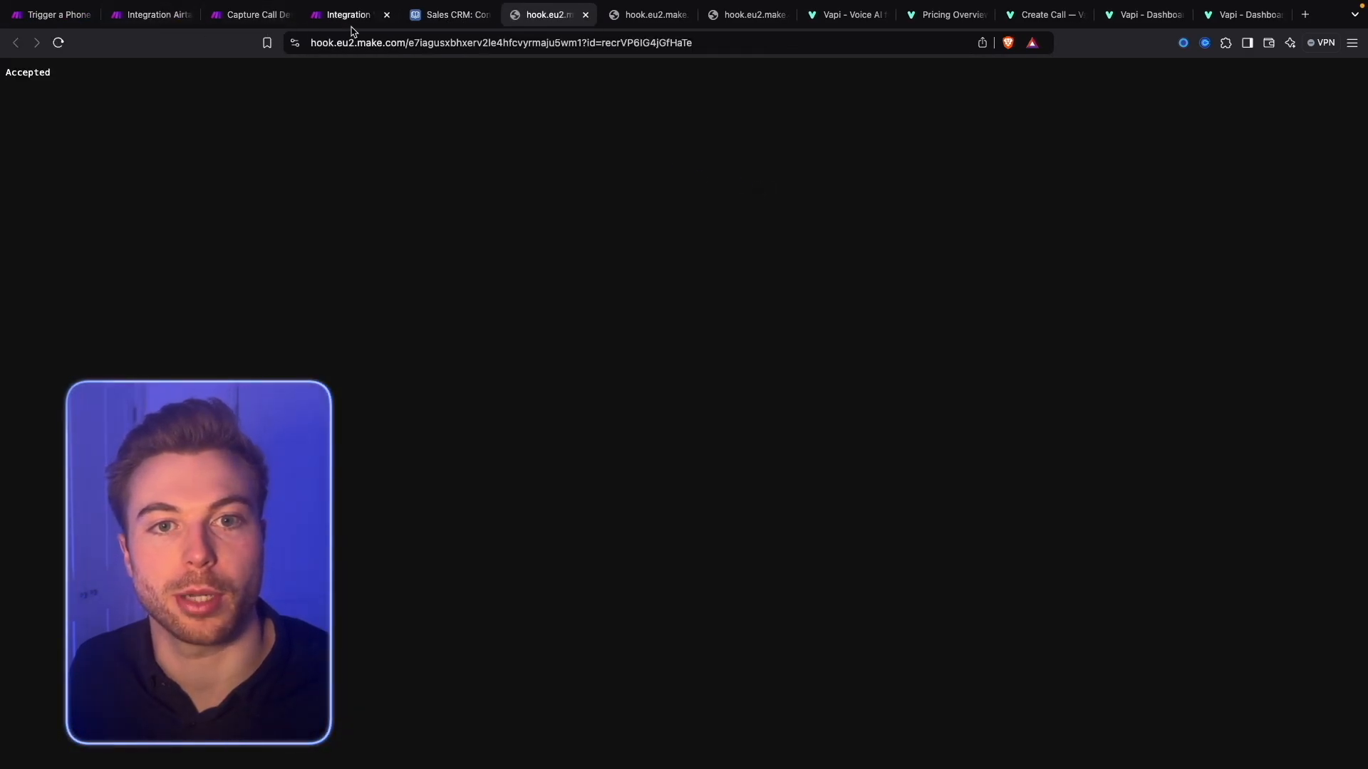
{"action": "left_click", "coordinate": [54, 14]}
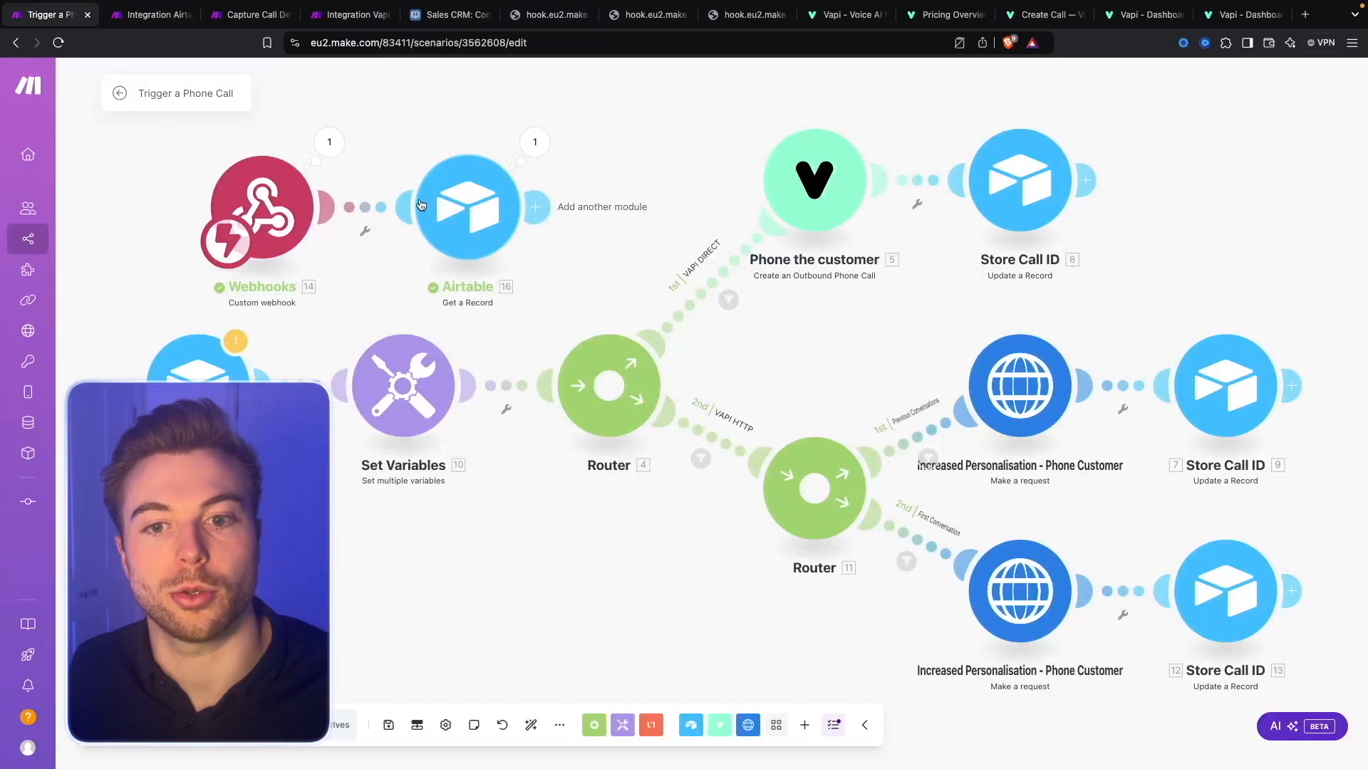
Examine the contact fields in the Get a Record module's output bundle and close the output.
{"action": "left_click", "coordinate": [535, 142]}
{"action": "left_click_drag", "start_coordinate": [665, 193], "coordinate": [797, 577]}
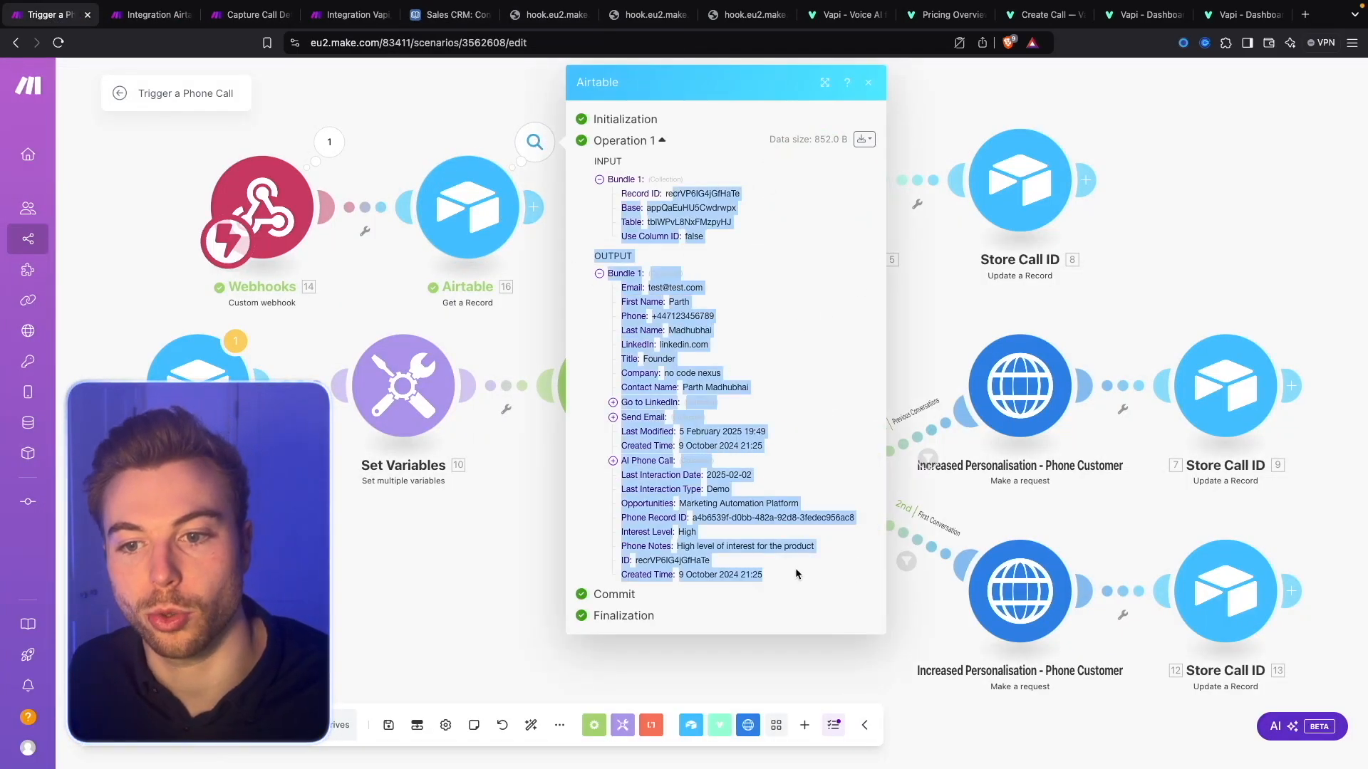
{"action": "left_click", "coordinate": [397, 100]}
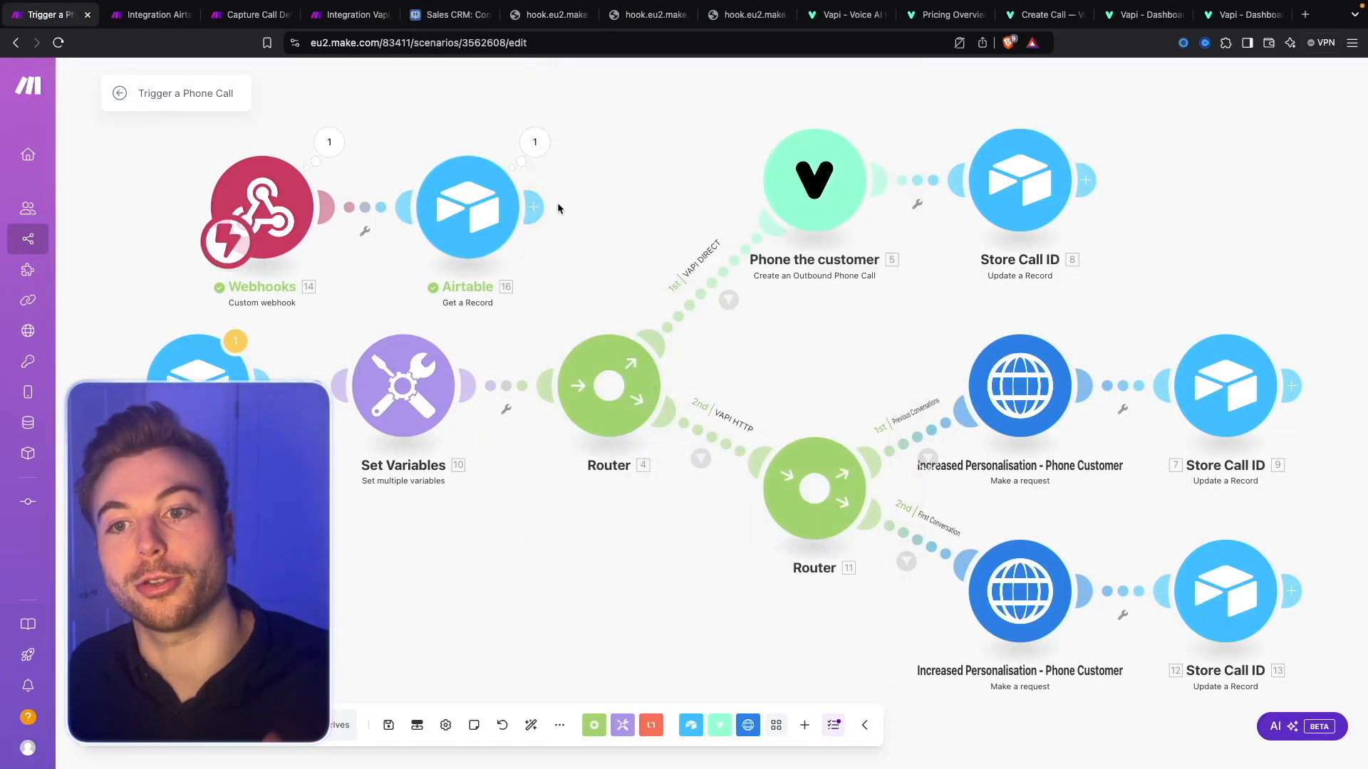